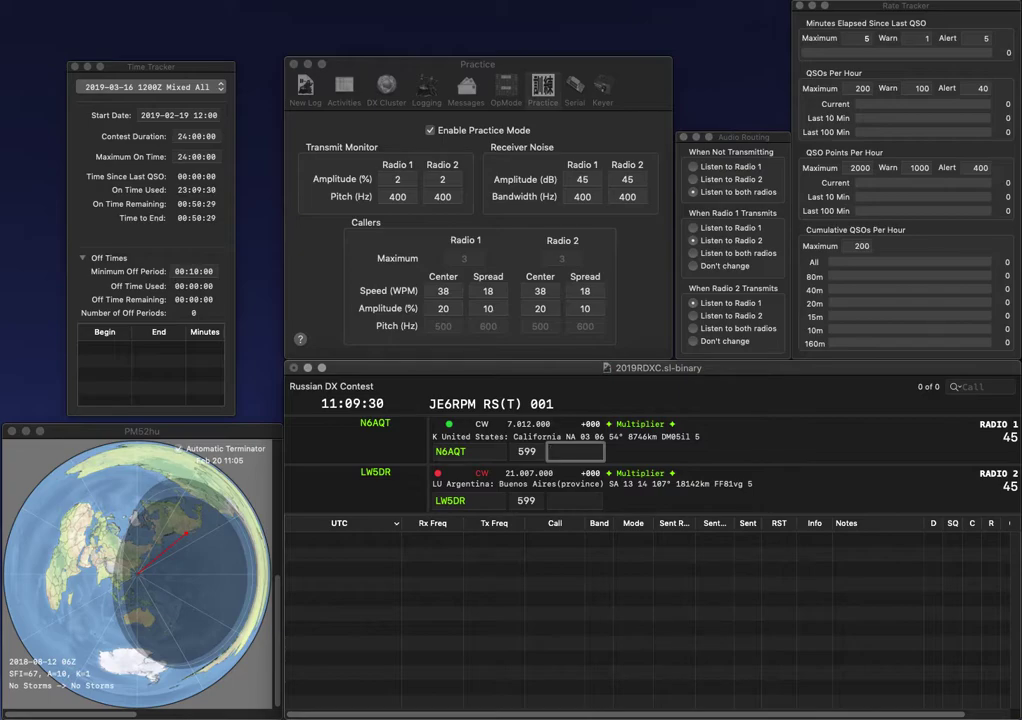
pyautogui.write('99')
pyautogui.press('Return')
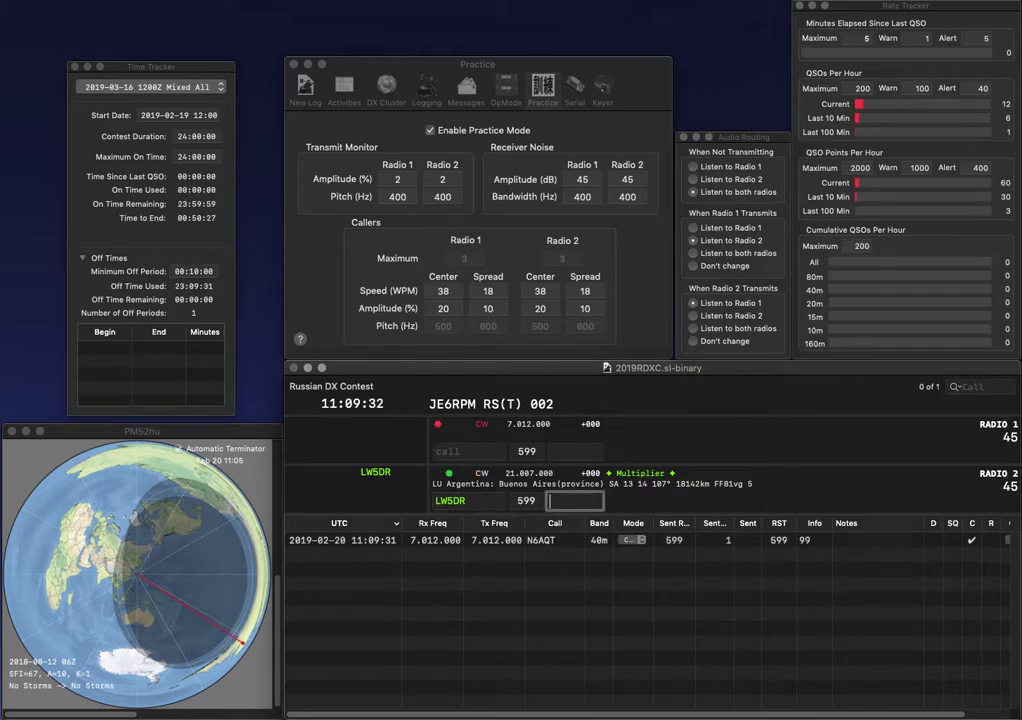
pyautogui.write('854')
pyautogui.press('Return')
# - Enter the calls N1SER on Radio 1 and W4SK on Radio 2, answering each station
pyautogui.write('N1SER')
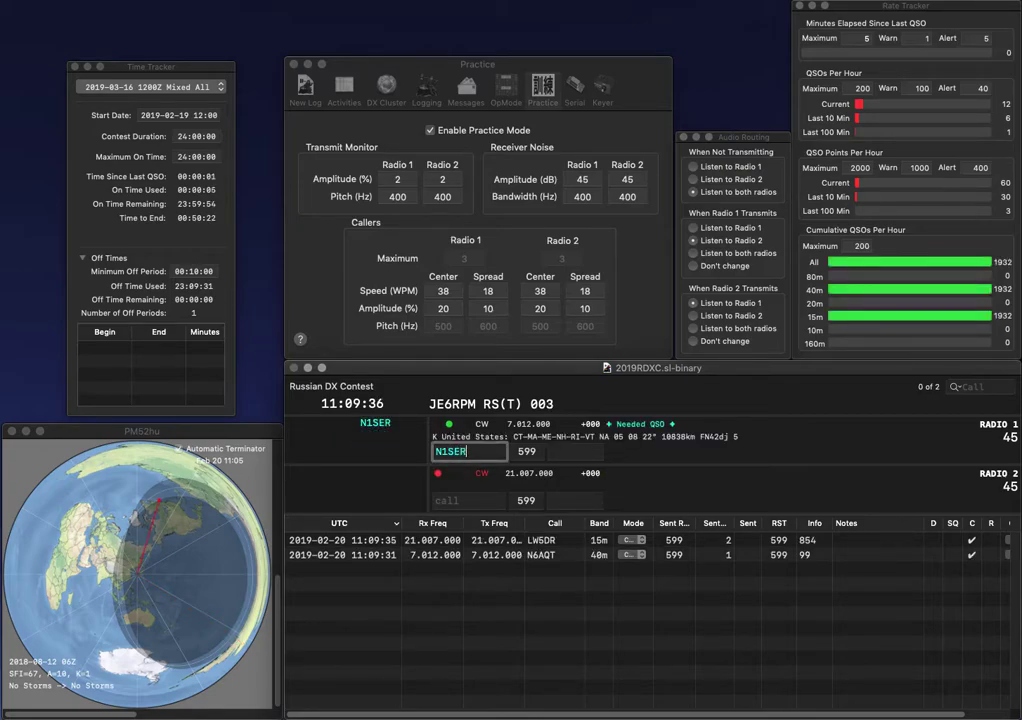
pyautogui.press('Return')
pyautogui.write('W4SK')
pyautogui.press('Return')
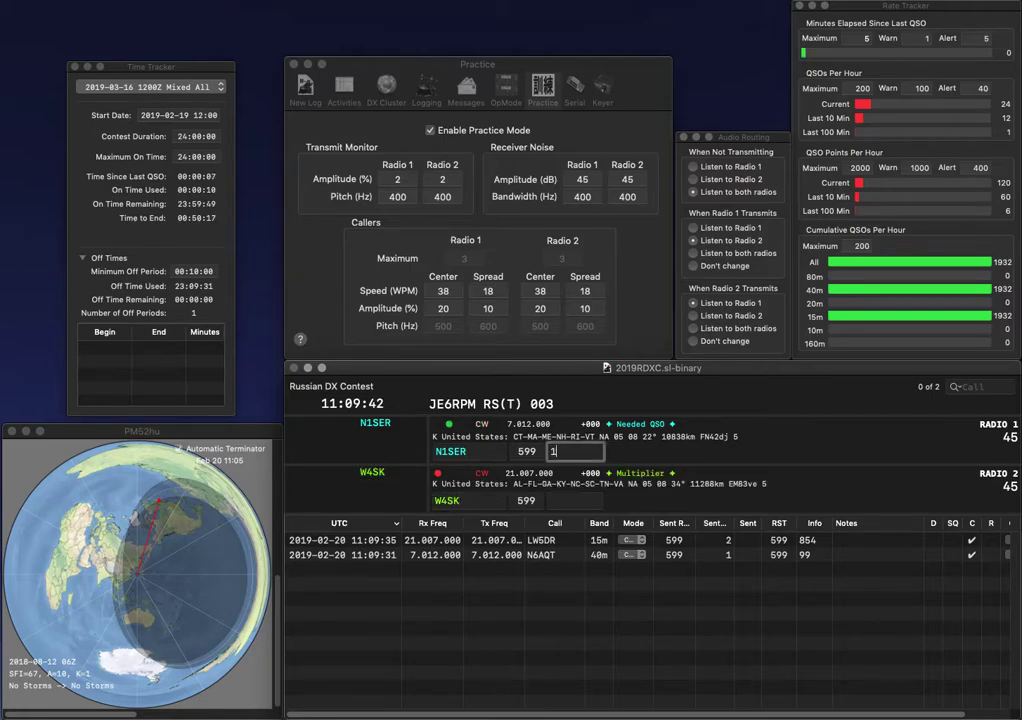
pyautogui.write('171')
pyautogui.press('Return')
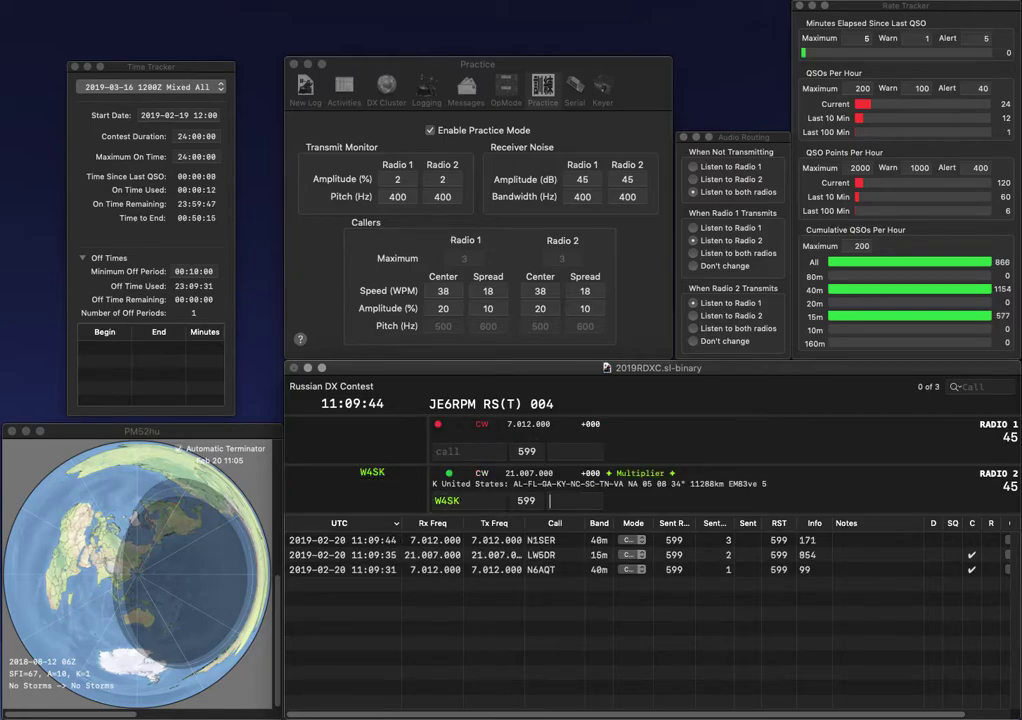
pyautogui.write('418')
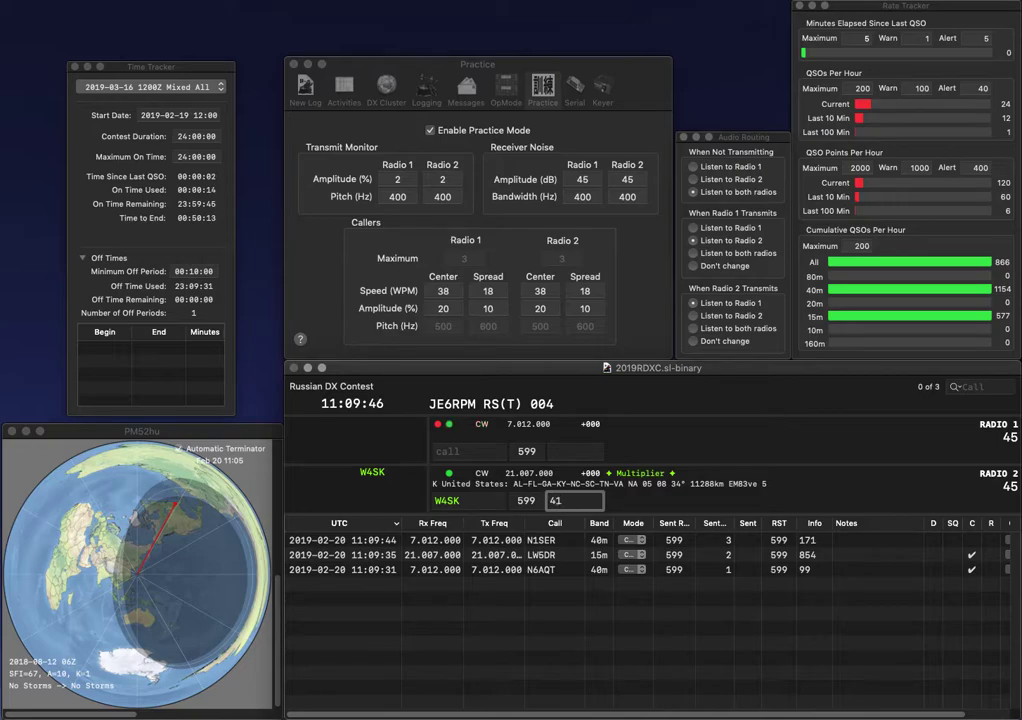
pyautogui.press('Return')
pyautogui.write('DF8')
pyautogui.press('BackSpace')
pyautogui.write('7LS')
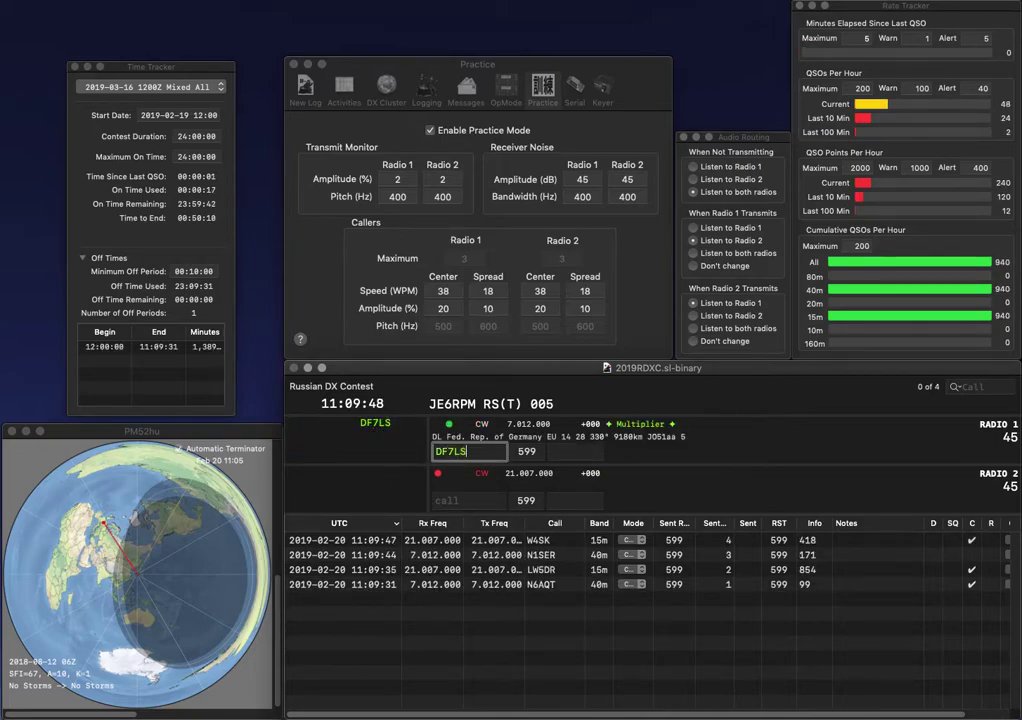
pyautogui.press('Return')
pyautogui.write('KQ6DV')
pyautogui.press('Return')
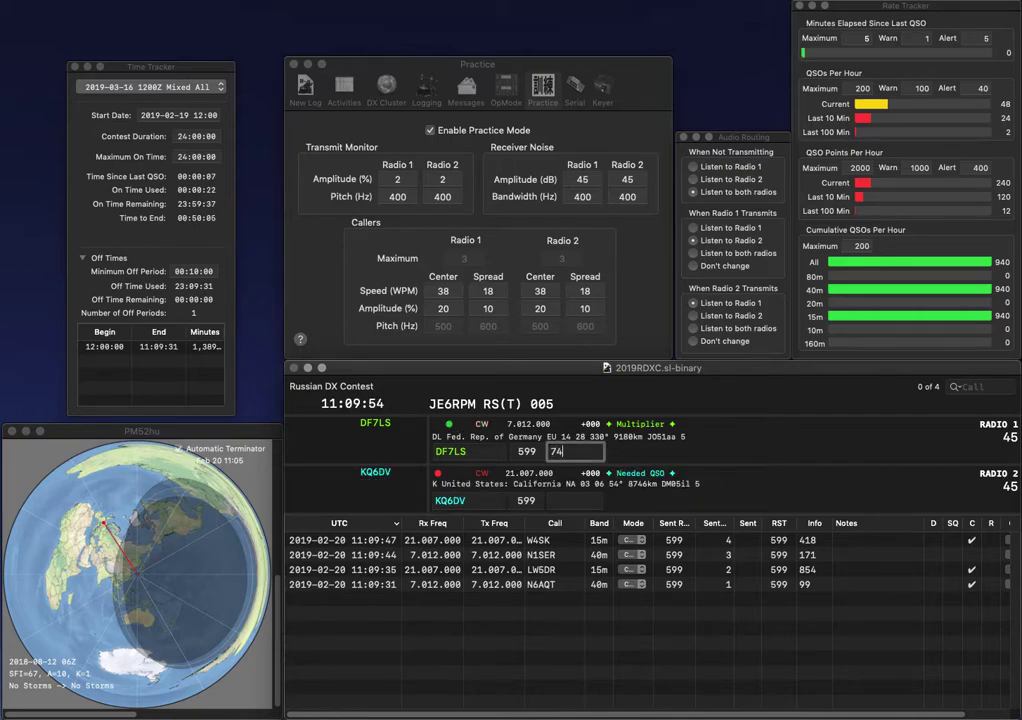
pyautogui.press('Return')
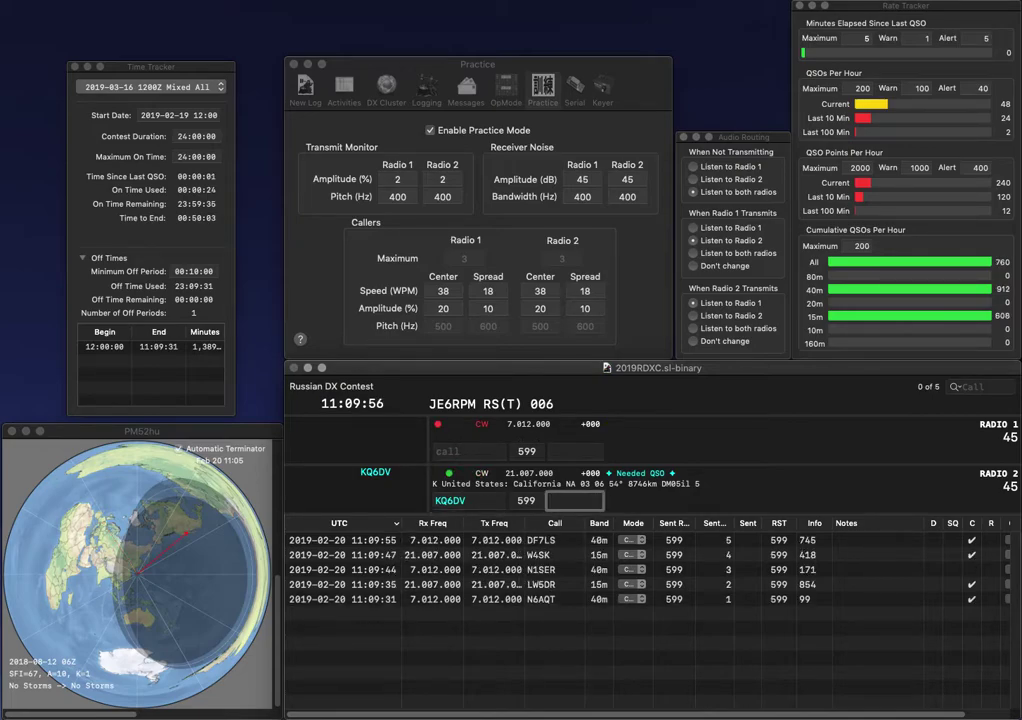
pyautogui.write('161')
pyautogui.press('Return')
# - Enter and send the partial calls SK on Radio 1 and 0 on Radio 2
pyautogui.write('sk')
pyautogui.press('Return')
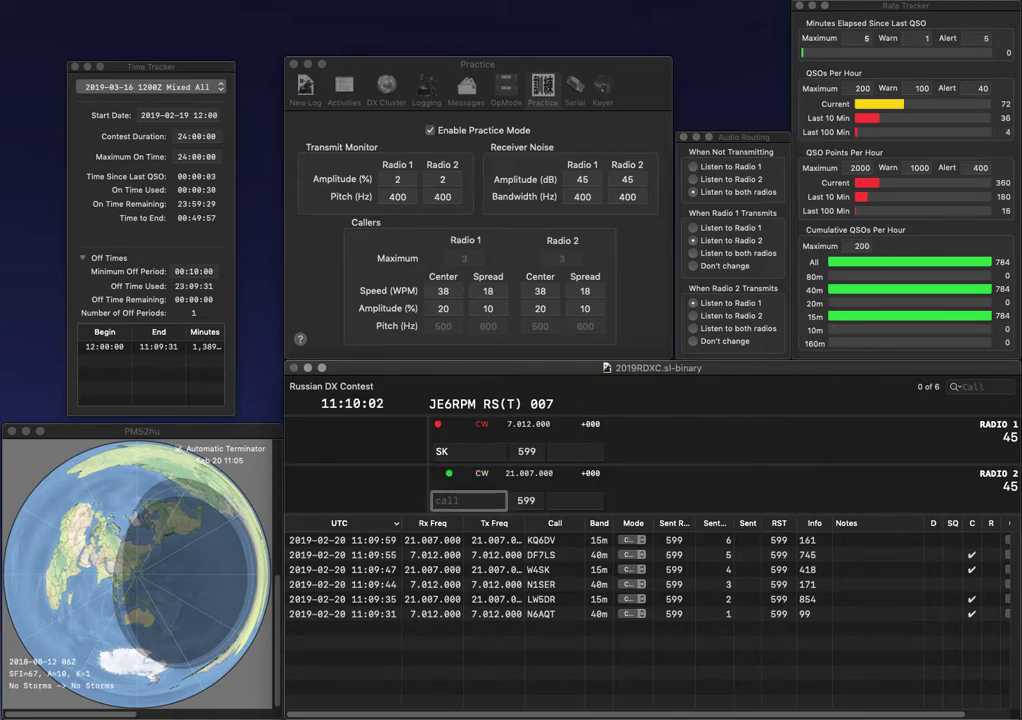
pyautogui.write('0')
pyautogui.press('Return')
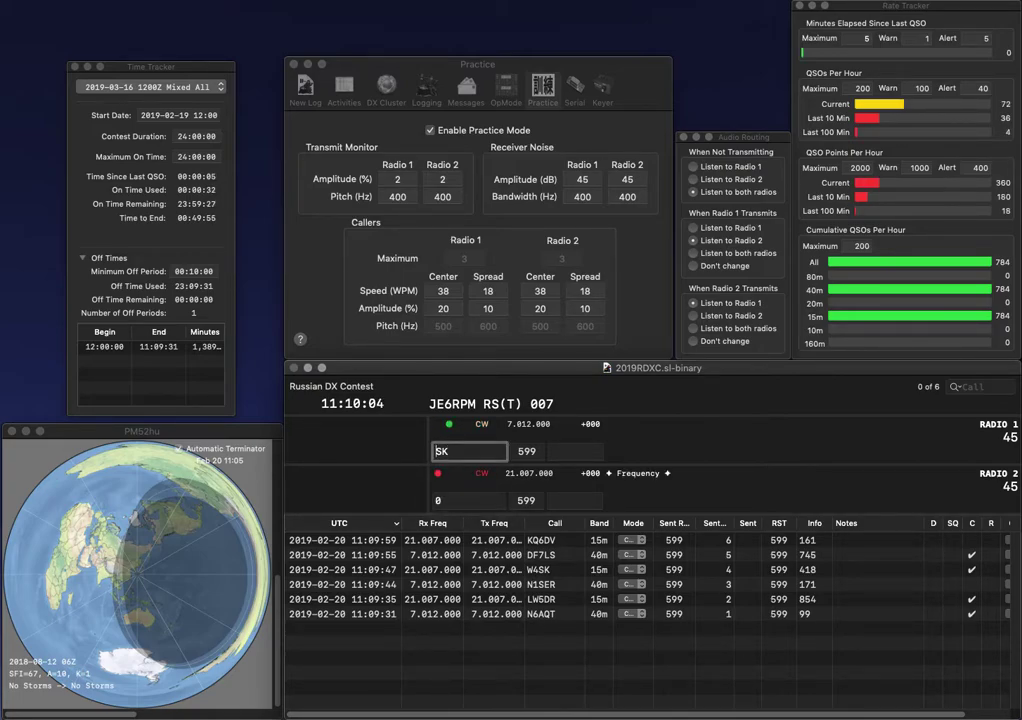
# - Expand the partial calls to N4SK on Radio 1 and N0XM on Radio 2, and send both
pyautogui.write('N')
pyautogui.press('BackSpace')
pyautogui.write('N4')
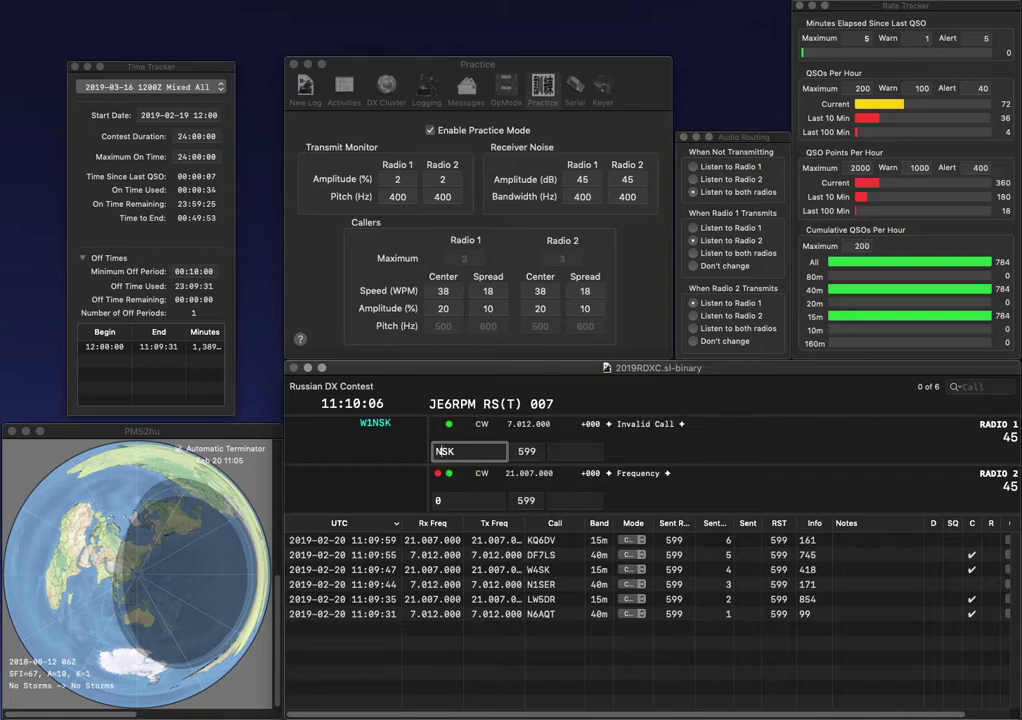
pyautogui.press('Return')
pyautogui.write('XM')
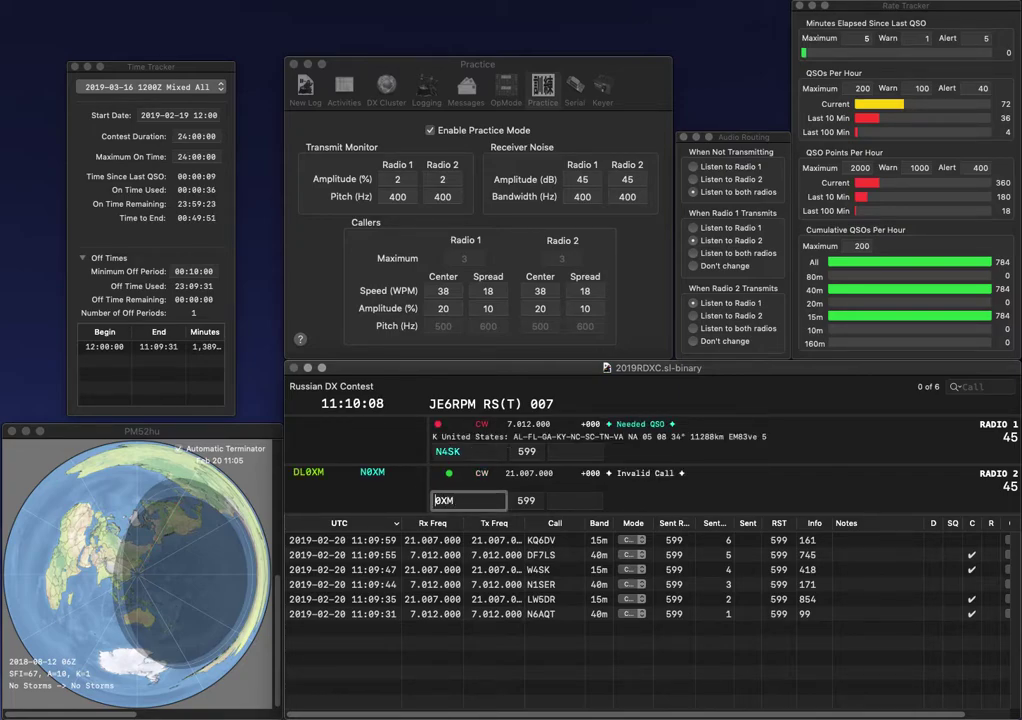
pyautogui.press('Home')
pyautogui.write('N')
pyautogui.press('Return')
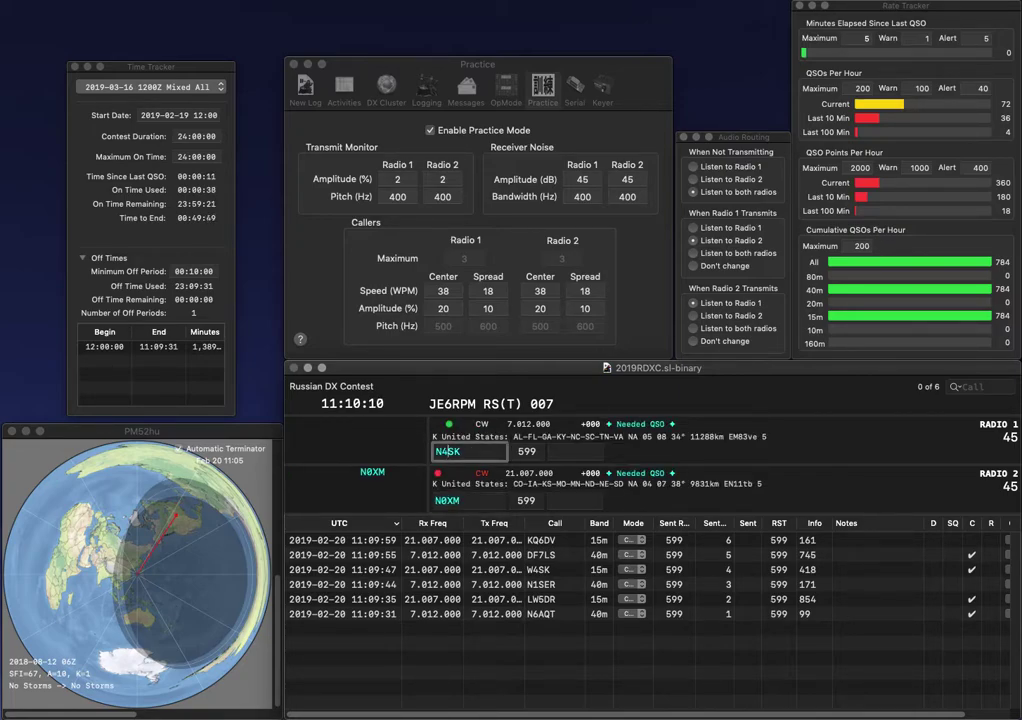
pyautogui.press('BackSpace')
pyautogui.write('3S')
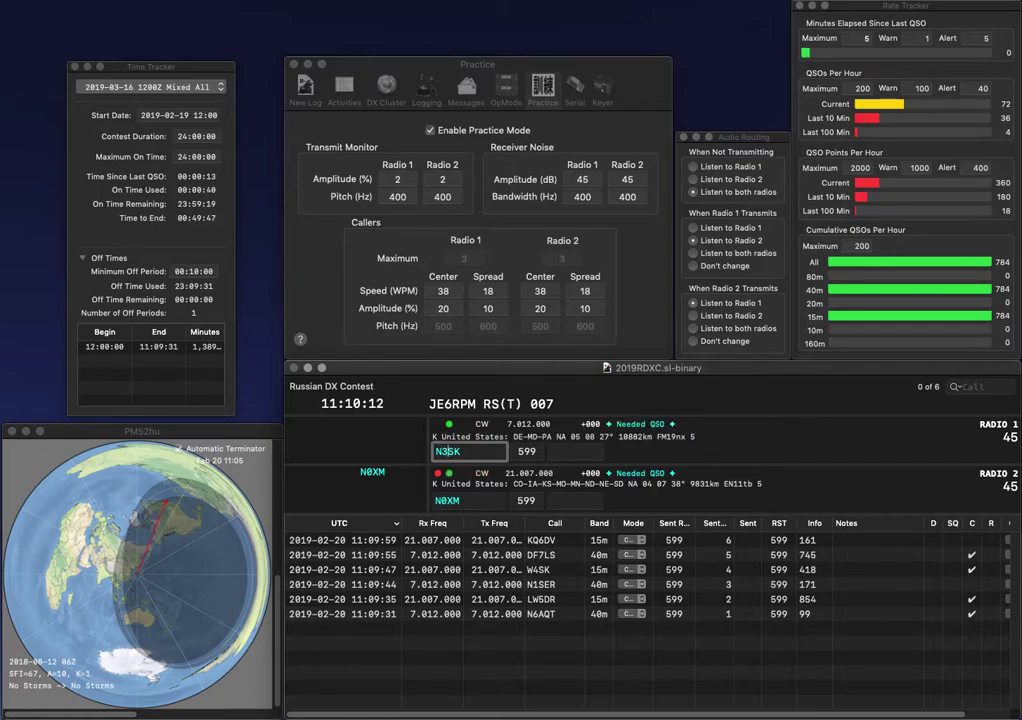
pyautogui.write('R')
pyautogui.press('Return')
pyautogui.write('33')
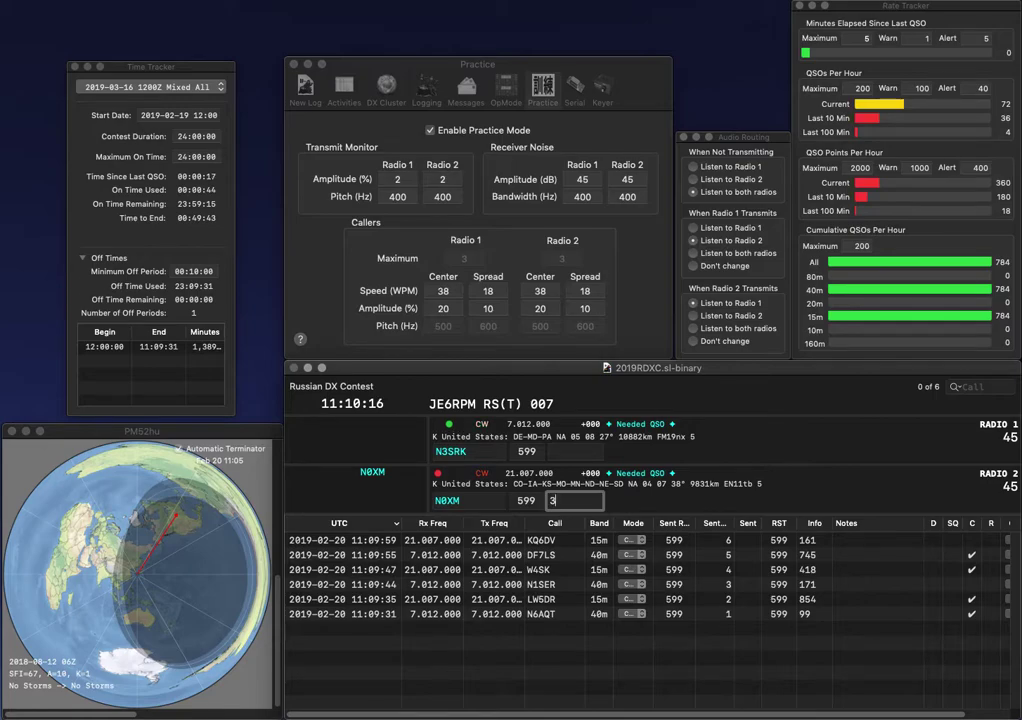
pyautogui.press('Up')
pyautogui.press('Down')
pyautogui.write('4')
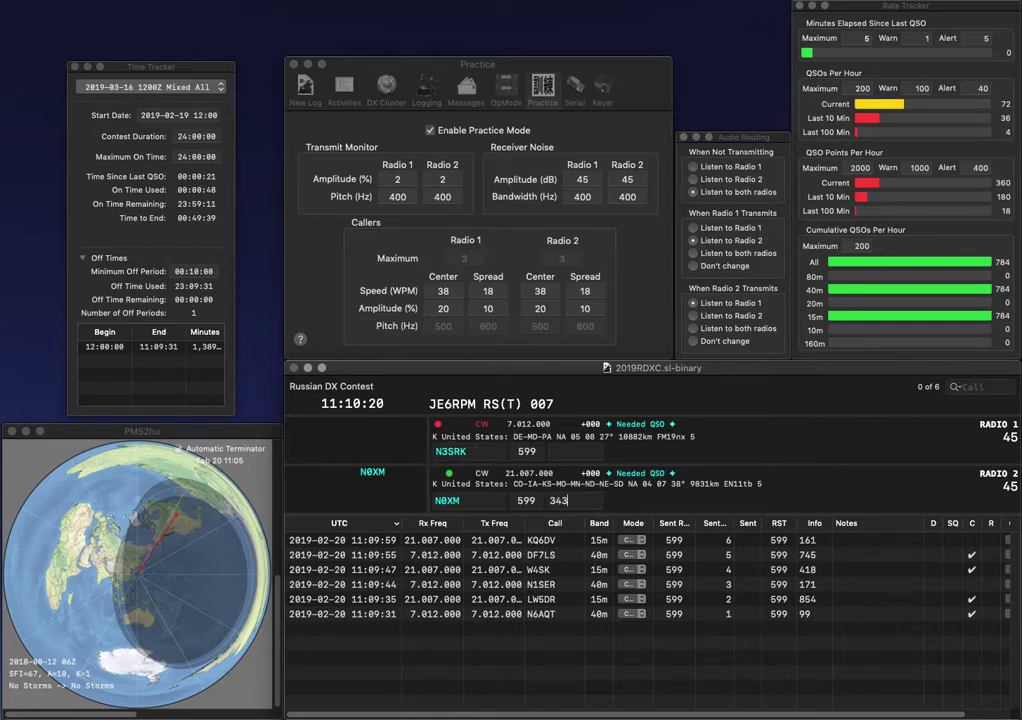
pyautogui.press('Return')
pyautogui.press('Left')
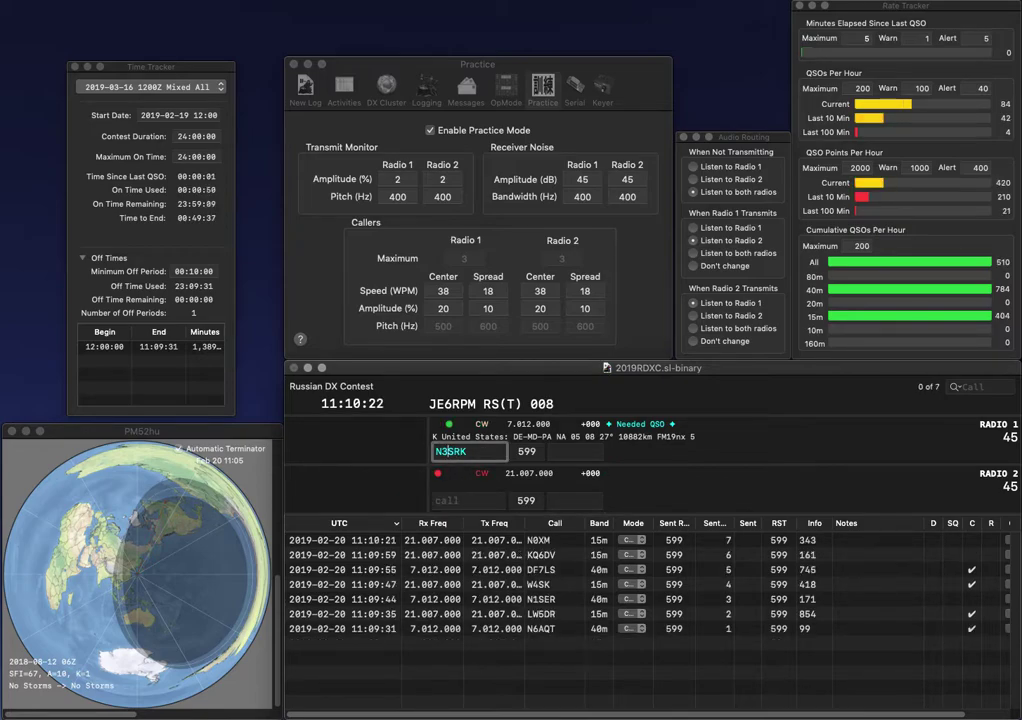
pyautogui.press('BackSpace')
pyautogui.write('4')
pyautogui.press('Delete')
pyautogui.write('H')
pyautogui.press('Return')
pyautogui.write('OH7JL')
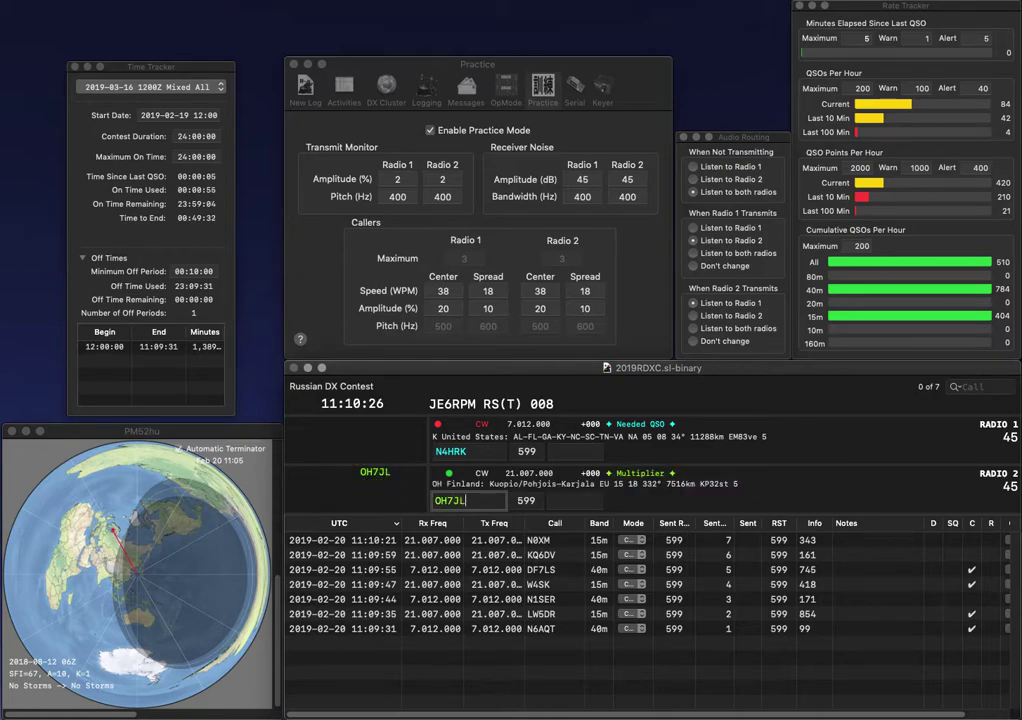
pyautogui.press('Return')
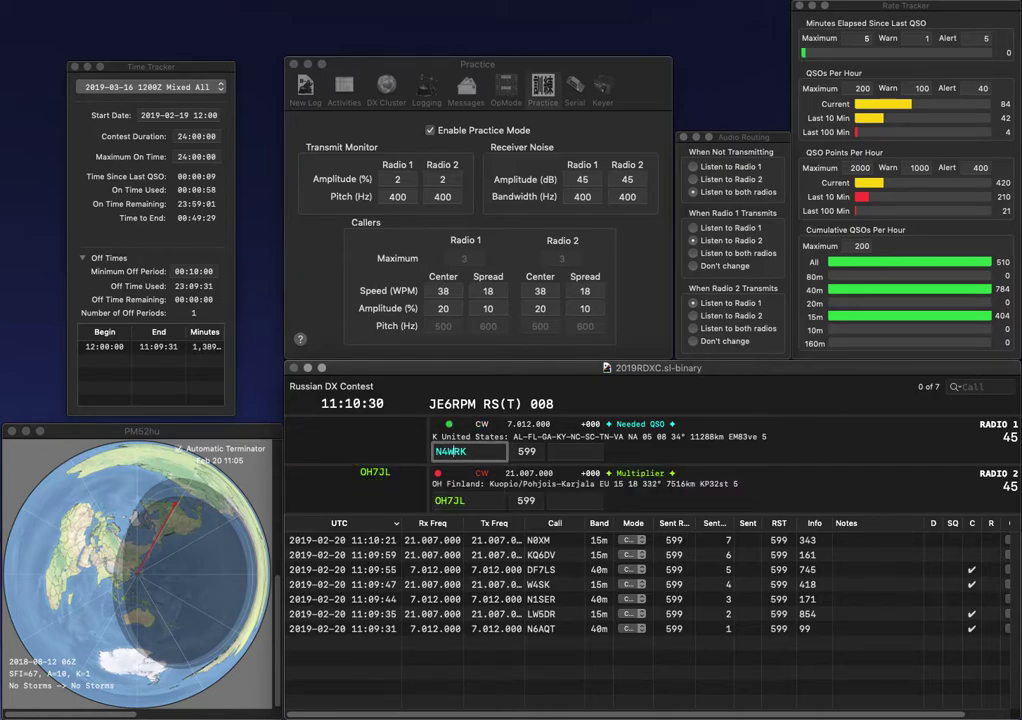
pyautogui.press('Return')
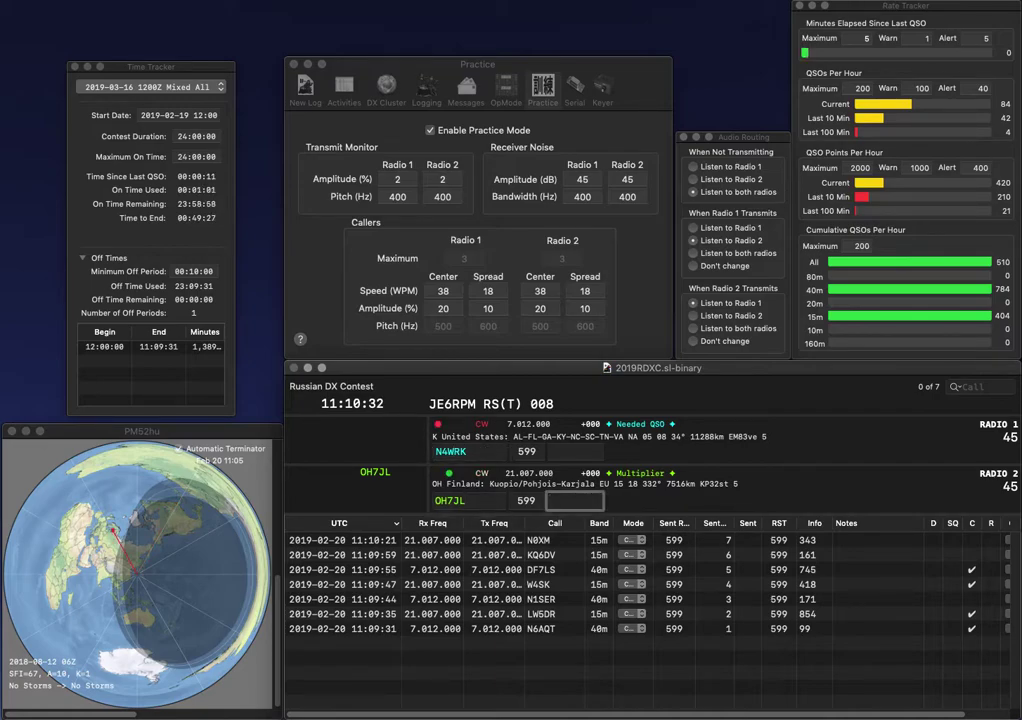
pyautogui.write('395')
pyautogui.press('Return')
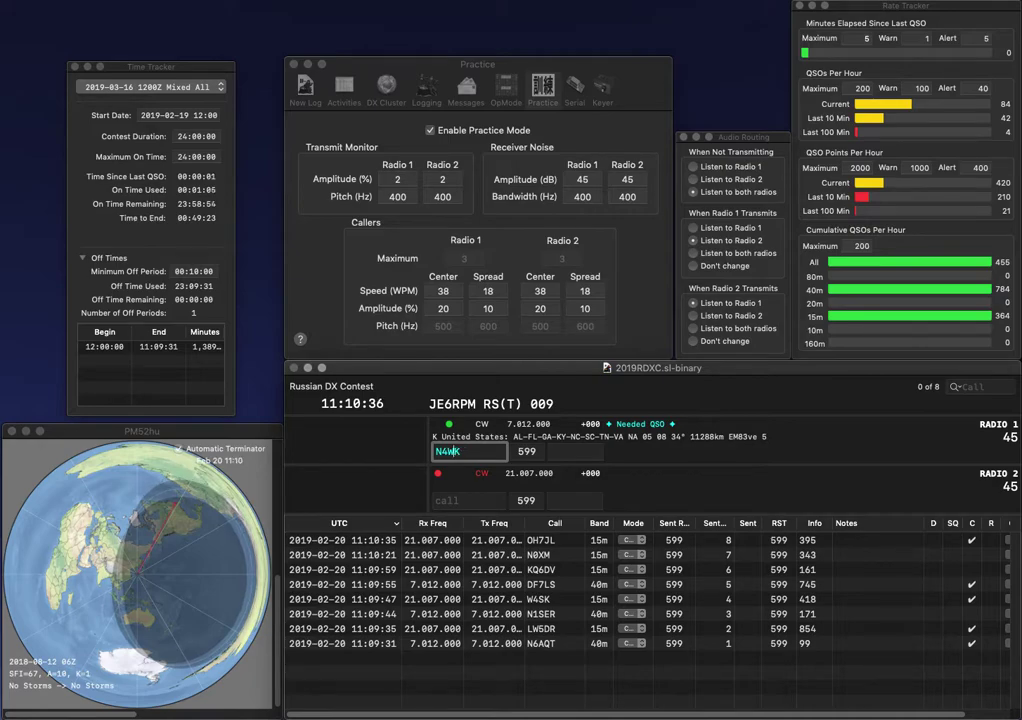
# - Complete and send the calls N4WSK on Radio 1 and AB9YG on Radio 2
pyautogui.write('9YG')
pyautogui.press('Return')
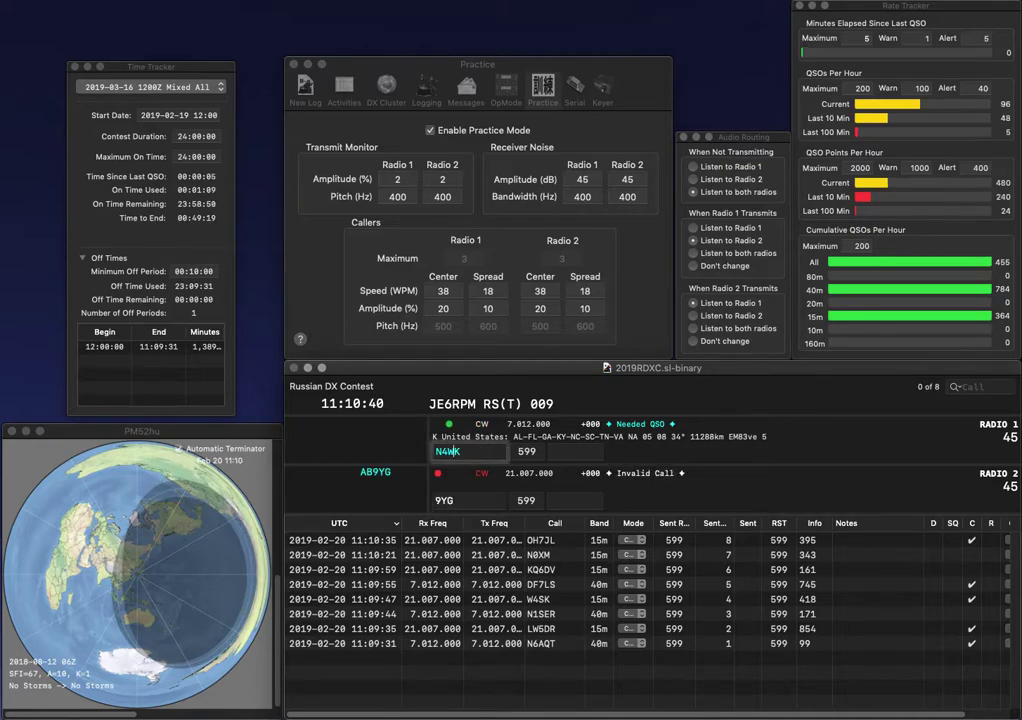
pyautogui.write('S')
pyautogui.press('Return')
pyautogui.write('AB')
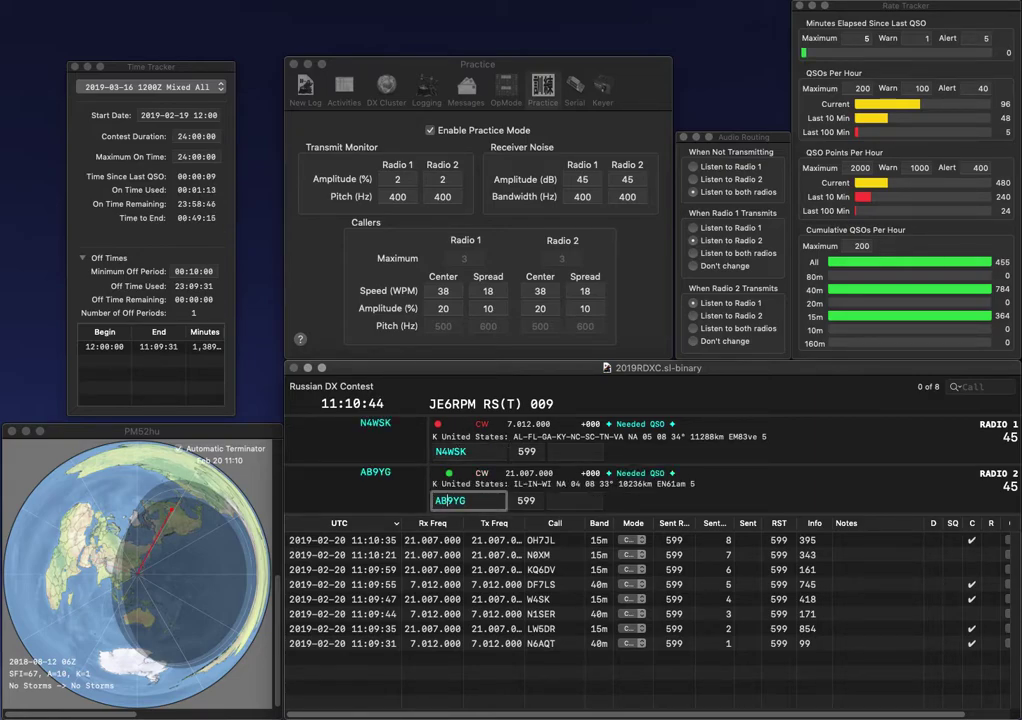
pyautogui.press('Return')
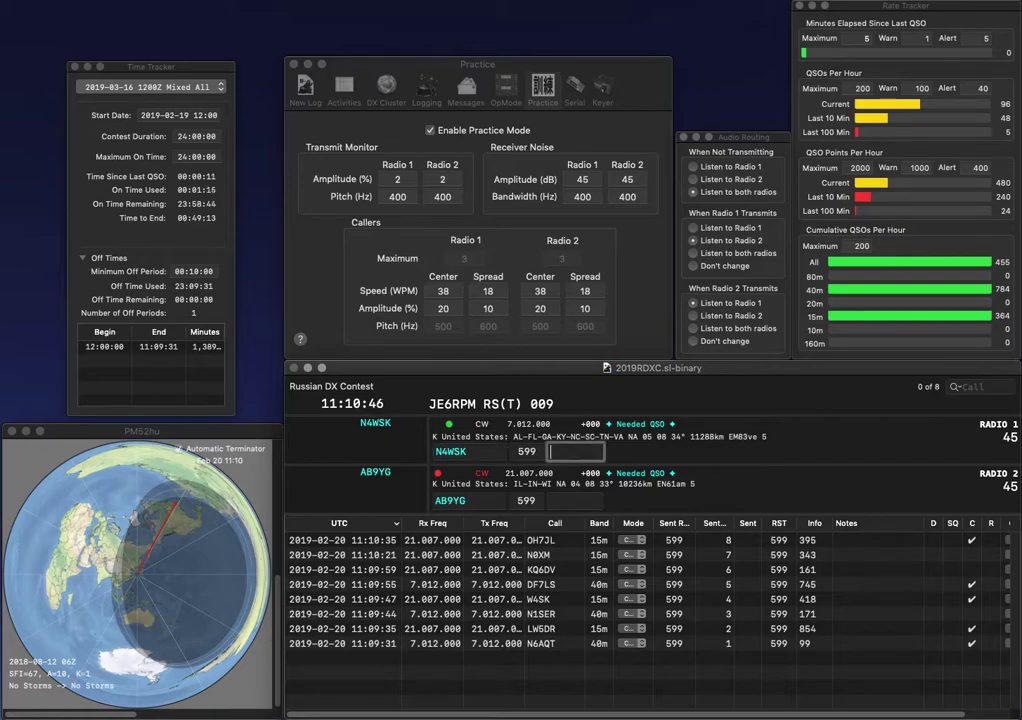
pyautogui.write('259')
pyautogui.press('Return')
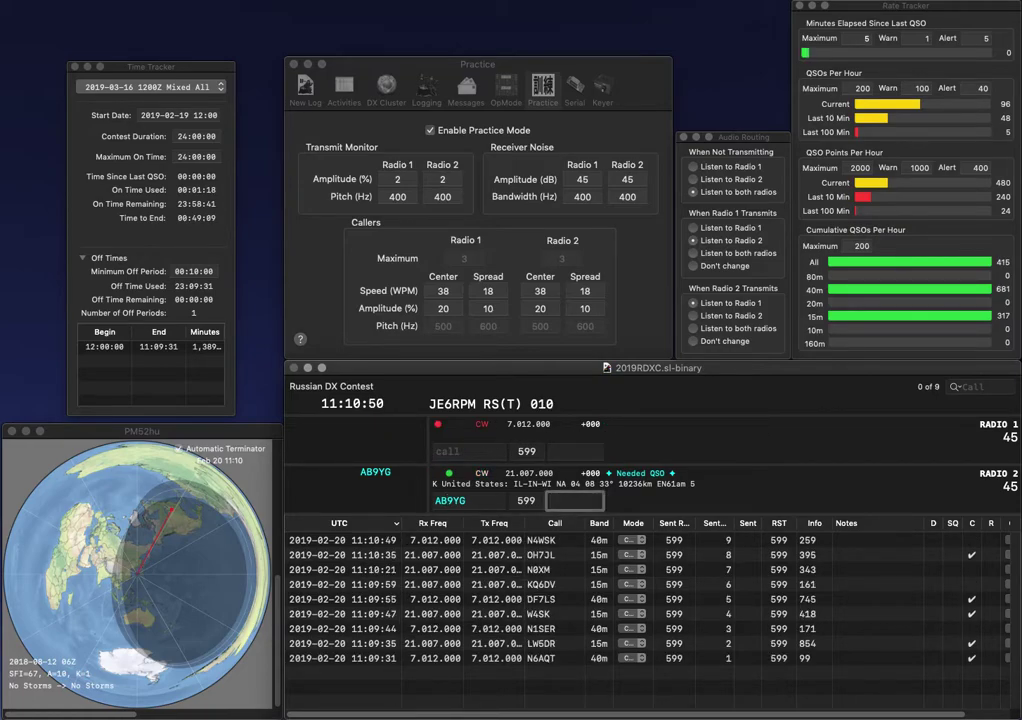
pyautogui.write('216')
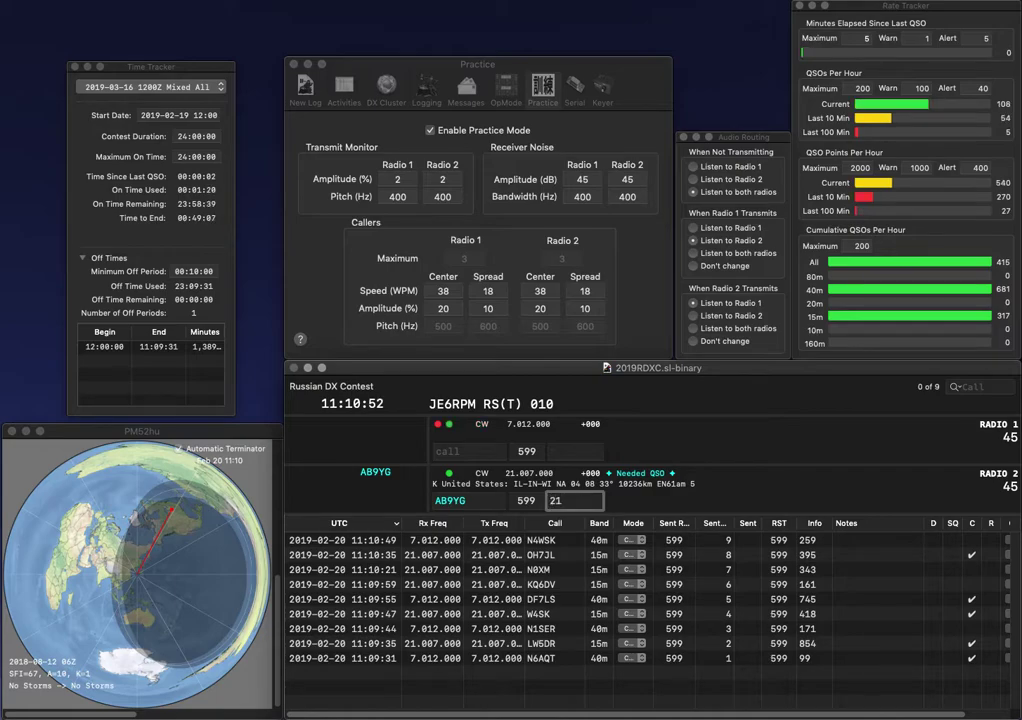
pyautogui.press('Return')
pyautogui.write('8WAR')
pyautogui.press('super+Left')
pyautogui.write('K')
pyautogui.press('Return')
pyautogui.write('VE')
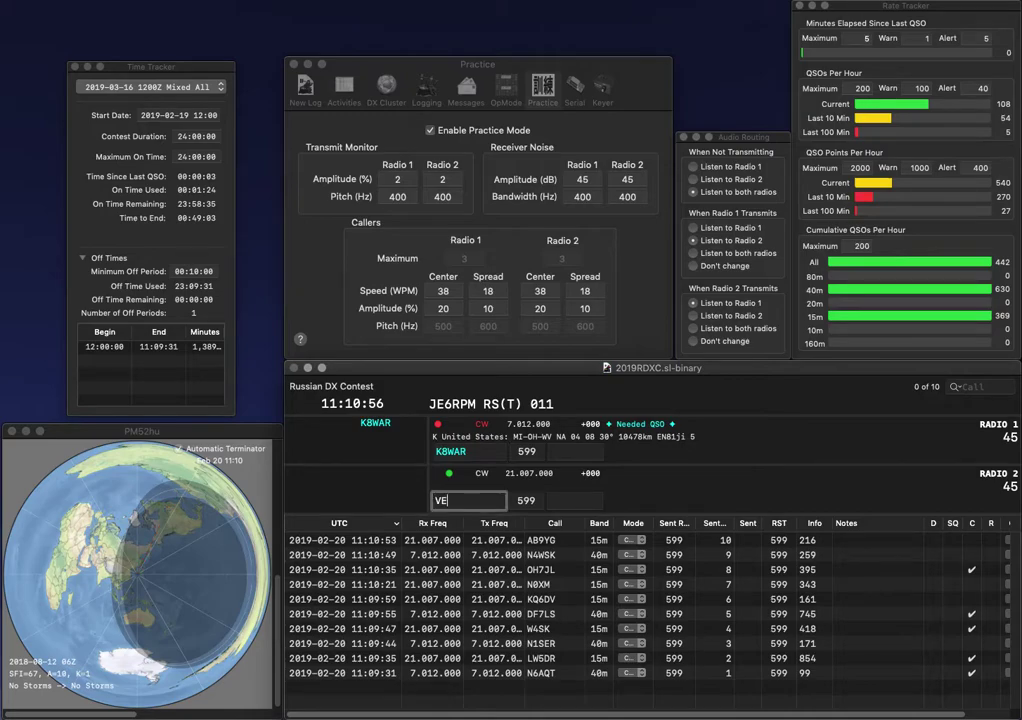
pyautogui.write('3CQH')
pyautogui.press('Return')
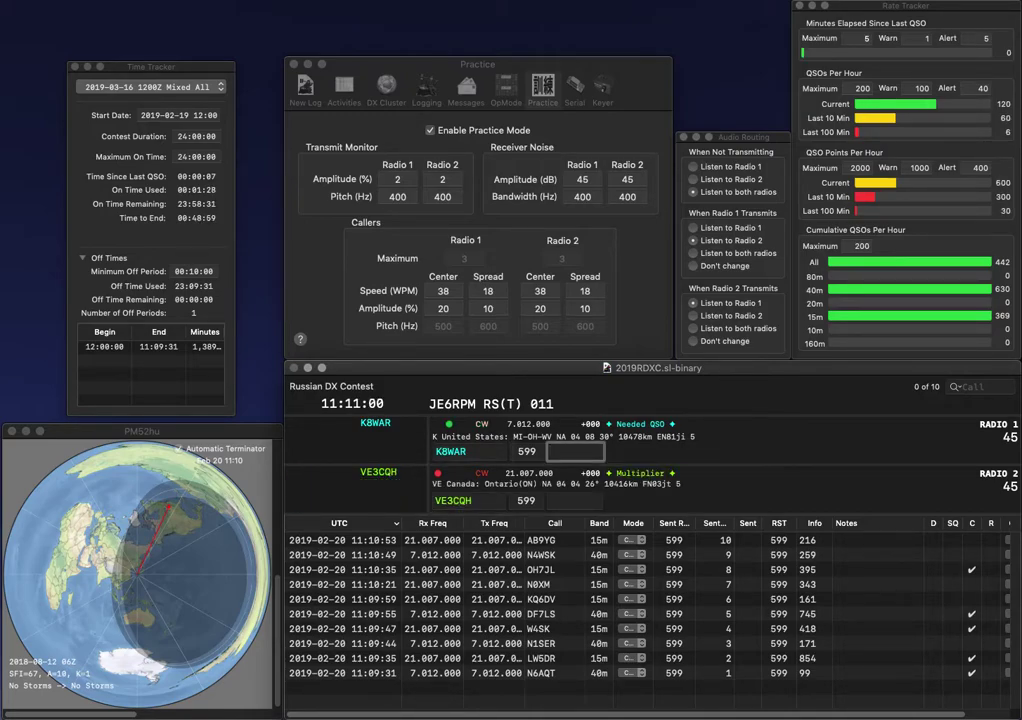
pyautogui.write('698')
pyautogui.press('Return')
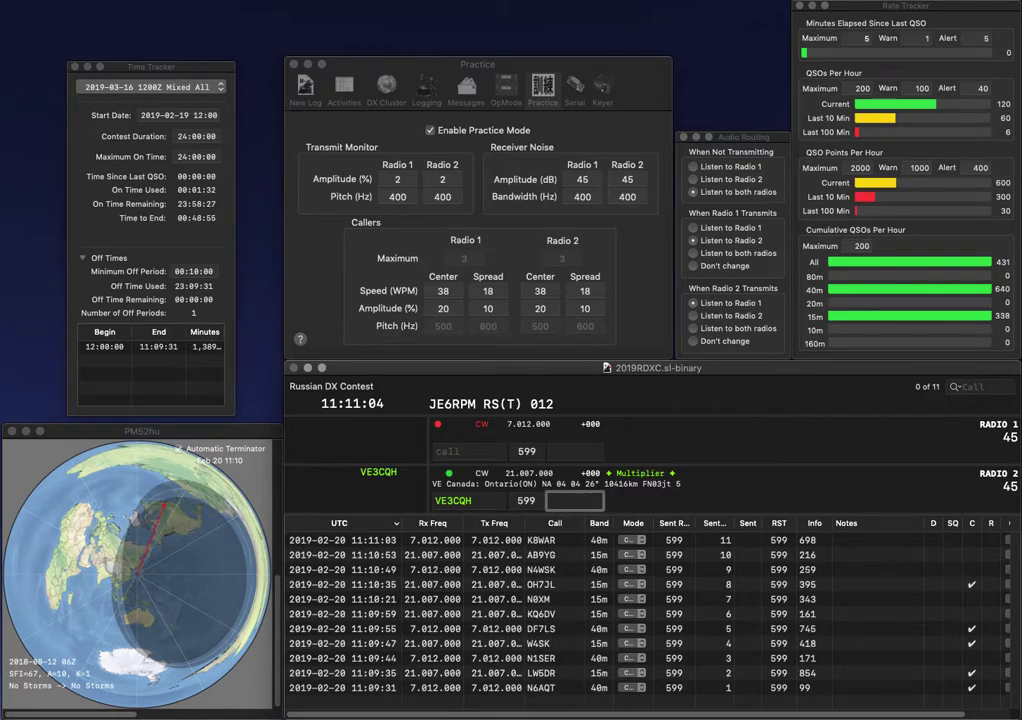
pyautogui.write('909')
pyautogui.press('Return')
# - Enter the partial calls IK2 on Radio 1 and N2 on Radio 2
pyautogui.write('IK2')
pyautogui.press('Return')
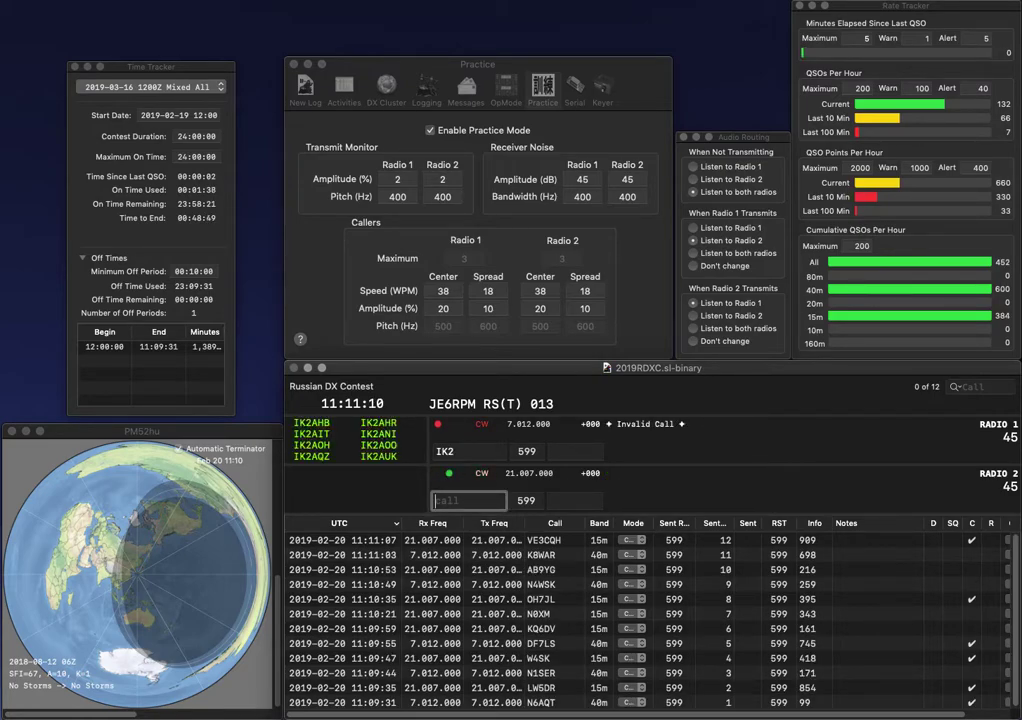
pyautogui.write('N2')
pyautogui.press('\\')
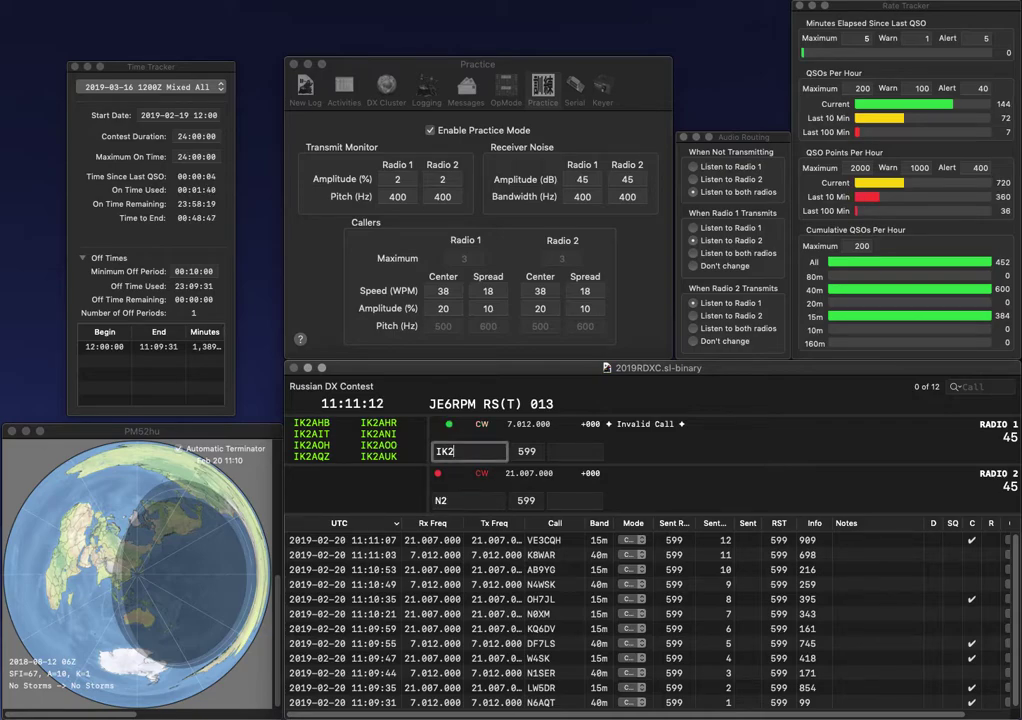
# - Change the partial call on Radio 1 to IQ2 and complete the Radio 2 call as N2VAJ
pyautogui.press('BackSpace')
pyautogui.press('BackSpace')
pyautogui.write('Q0')
pyautogui.press('BackSpace')
pyautogui.write('2')
pyautogui.press('\\')
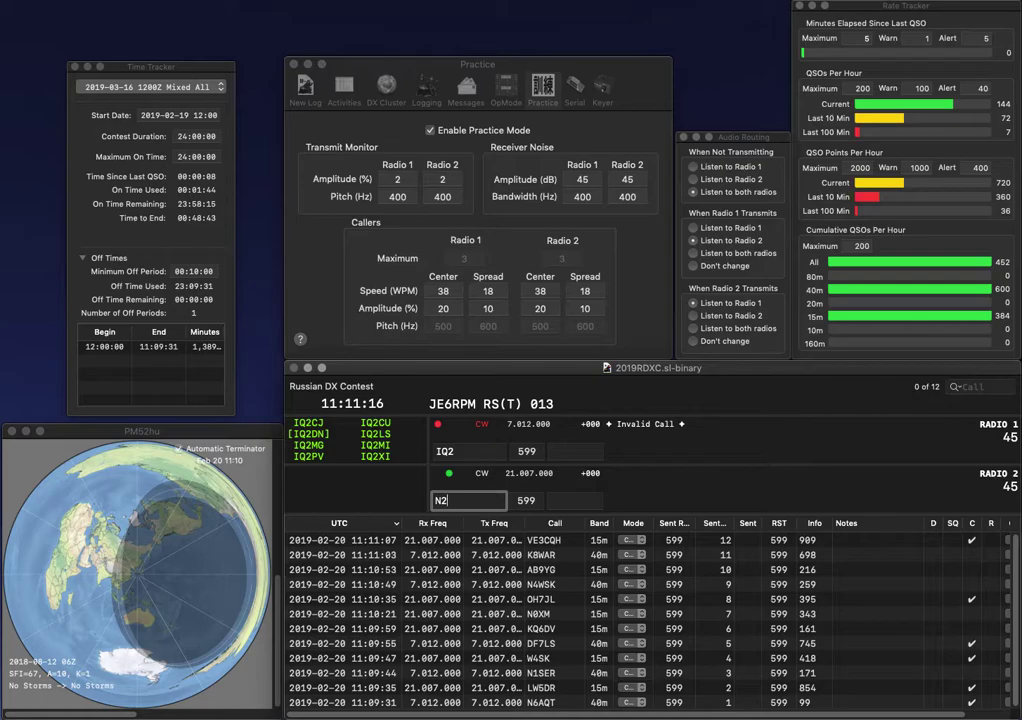
pyautogui.write('VAJ')
pyautogui.press('\\')
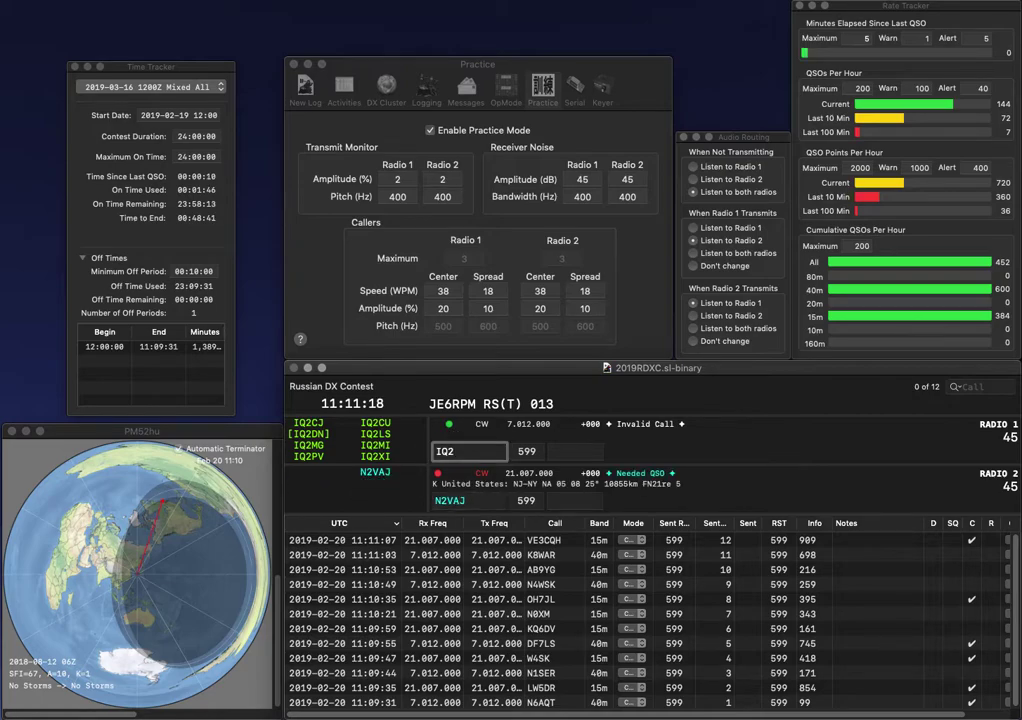
# - Complete the Radio 1 call as IQ3ME/P
pyautogui.press('BackSpace')
pyautogui.write('3ME')
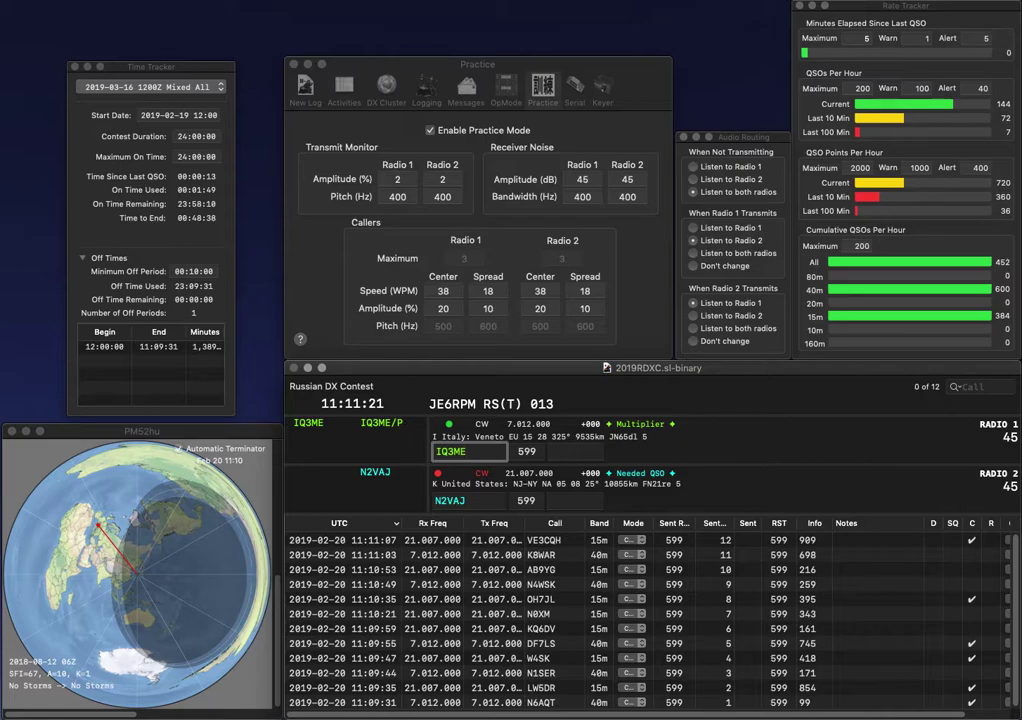
pyautogui.press('Return')
pyautogui.write('/P')
pyautogui.press('\\')
pyautogui.press('space')
pyautogui.write('9')
pyautogui.press('BackSpace')
pyautogui.press('Return')
pyautogui.press('\\')
pyautogui.press('Return')
pyautogui.press('\\')
pyautogui.write('979')
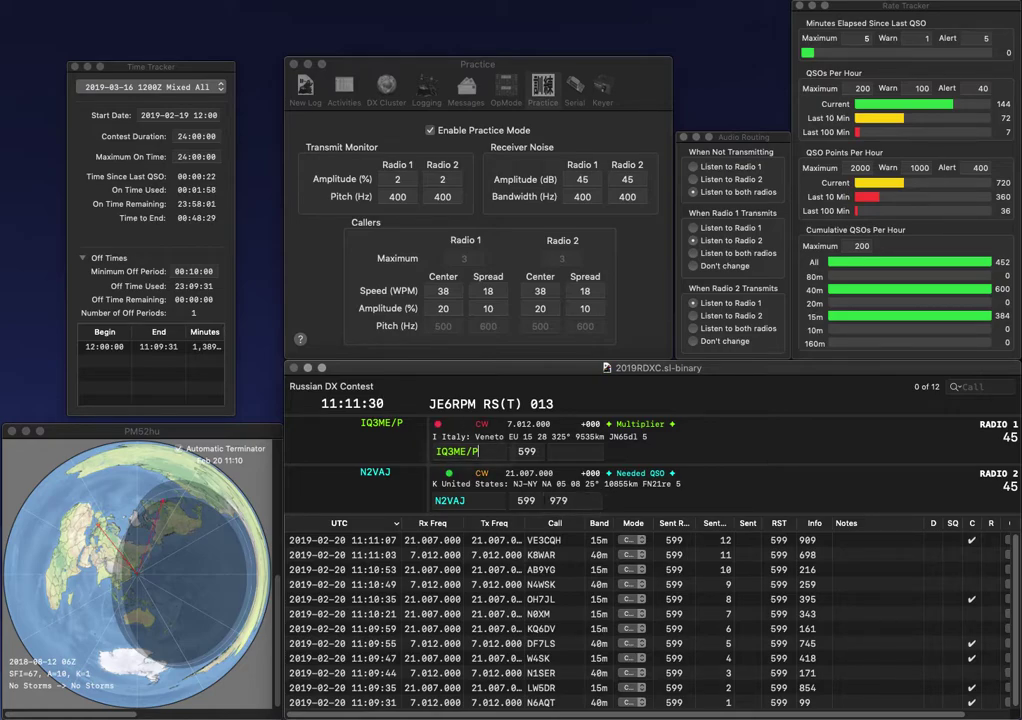
pyautogui.press('Return')
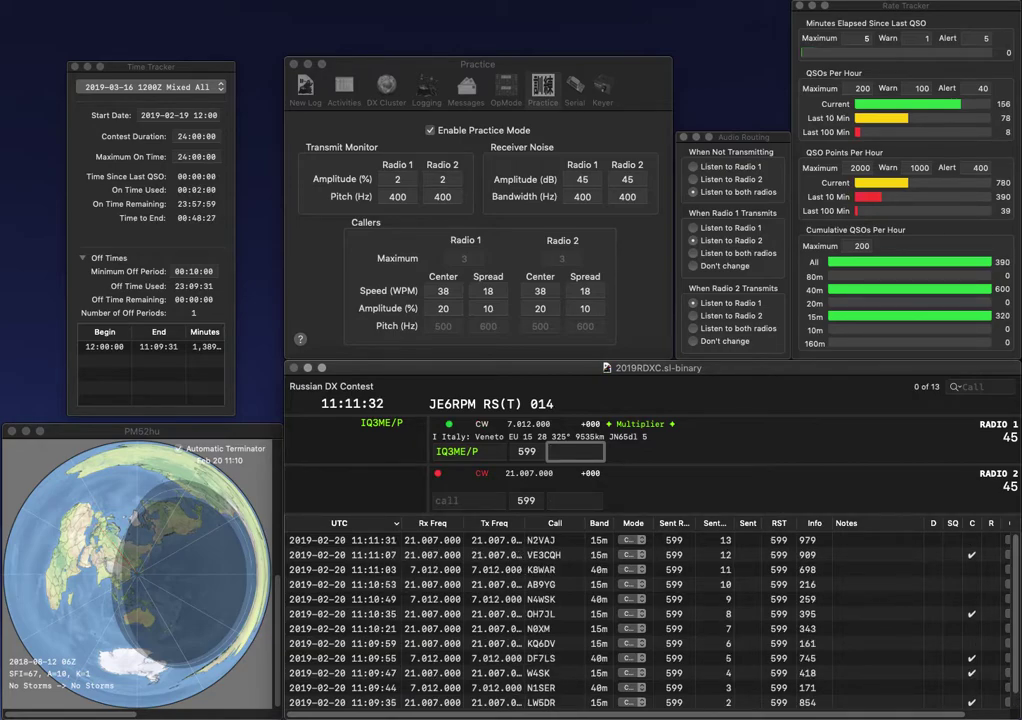
pyautogui.write('228')
pyautogui.press('Return')
pyautogui.write('W2EFI')
pyautogui.press('Return')
pyautogui.write('OM')
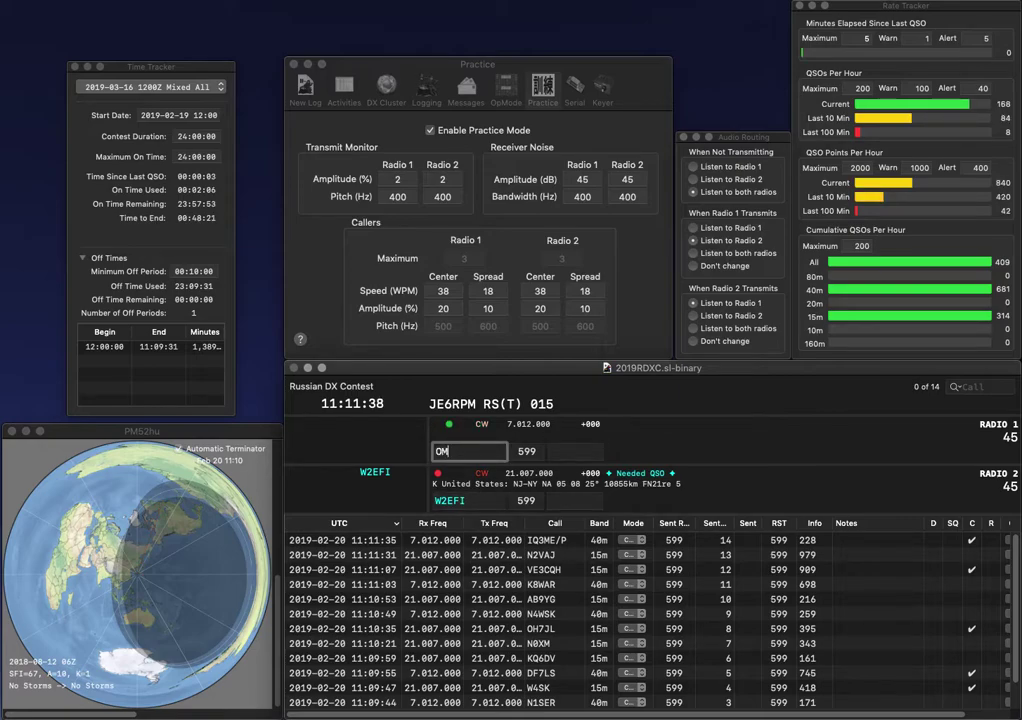
pyautogui.write('3RWB')
pyautogui.press('Return')
pyautogui.write('408')
pyautogui.press('Return')
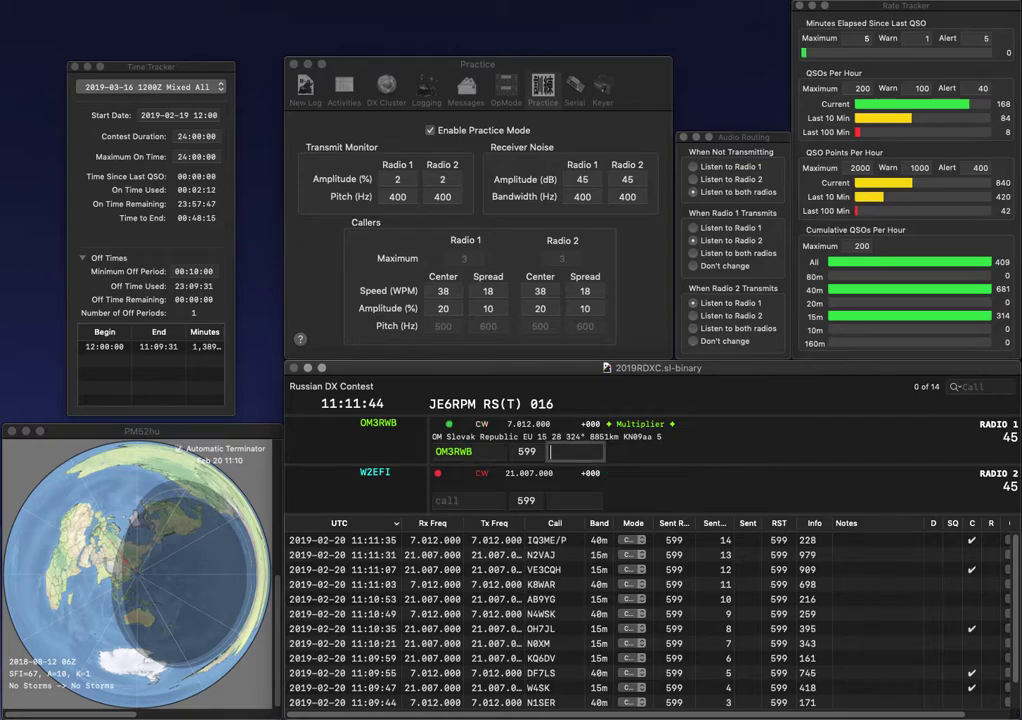
pyautogui.write('311')
pyautogui.press('Return')
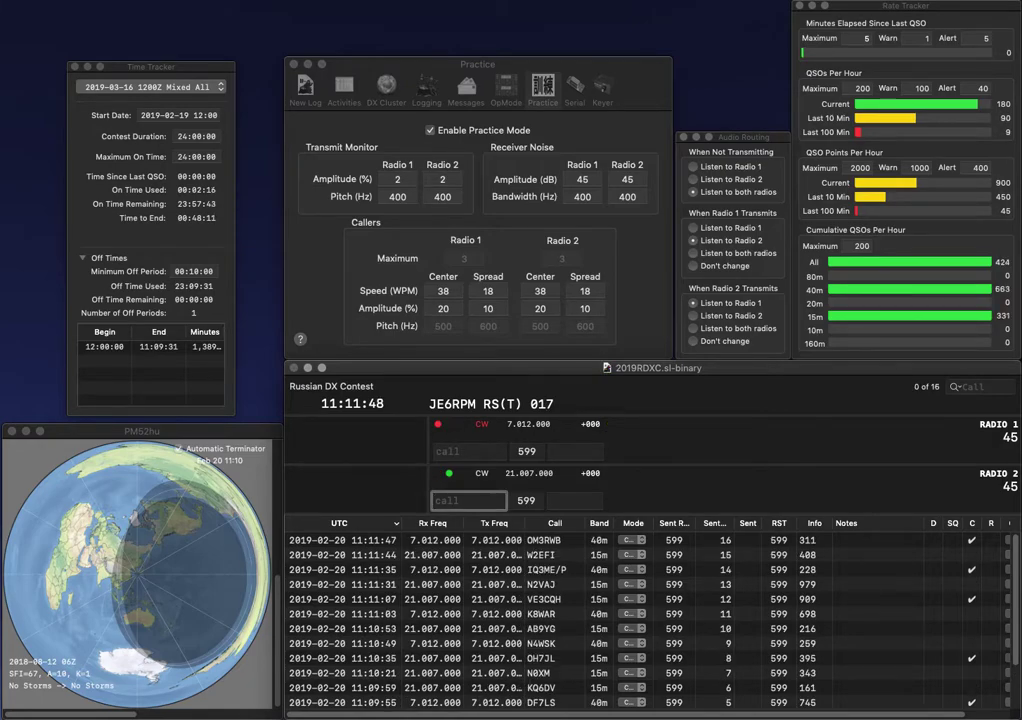
# - Enter the partial calls M on Radio 2 and 3BFR on Radio 1
pyautogui.write('M')
pyautogui.press('Up')
pyautogui.write('3BF')
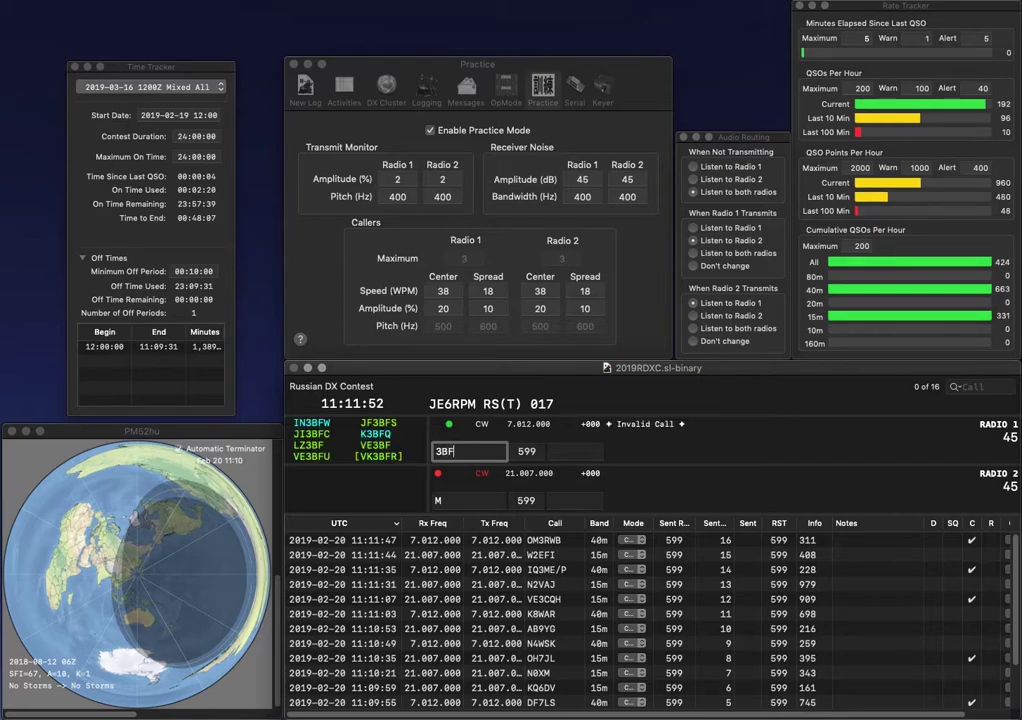
pyautogui.write('R')
pyautogui.press('Return')
# - Replace the Radio 2 partial call with Z370M and complete the Radio 1 call as VK3BFR
pyautogui.press('Down')
pyautogui.press('BackSpace')
pyautogui.write('Z370M')
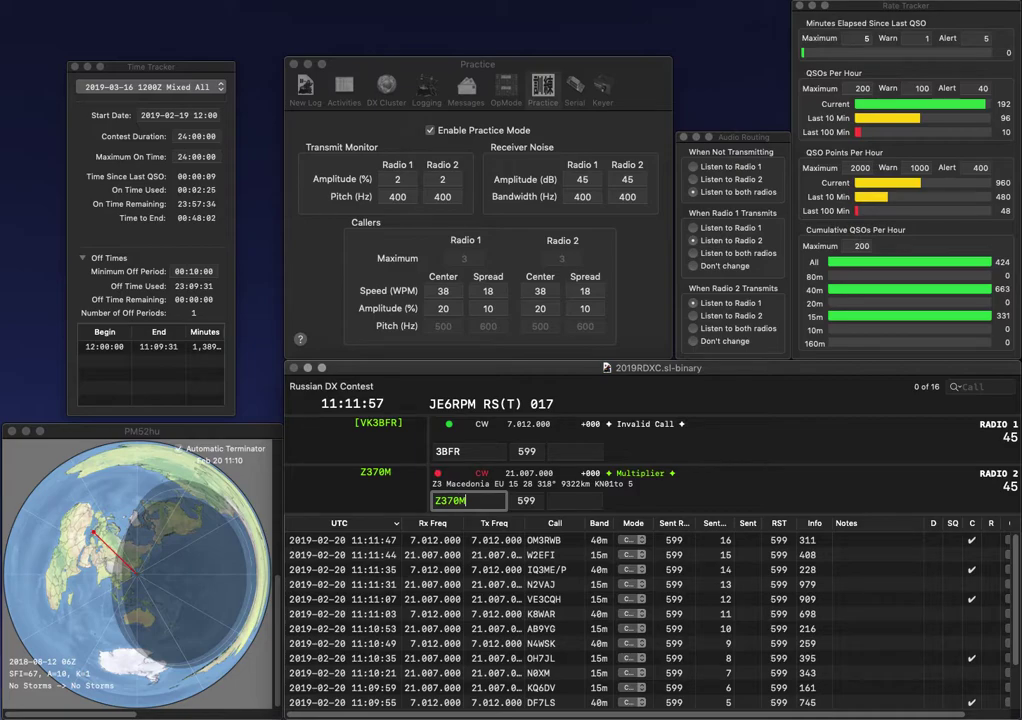
pyautogui.press('Return')
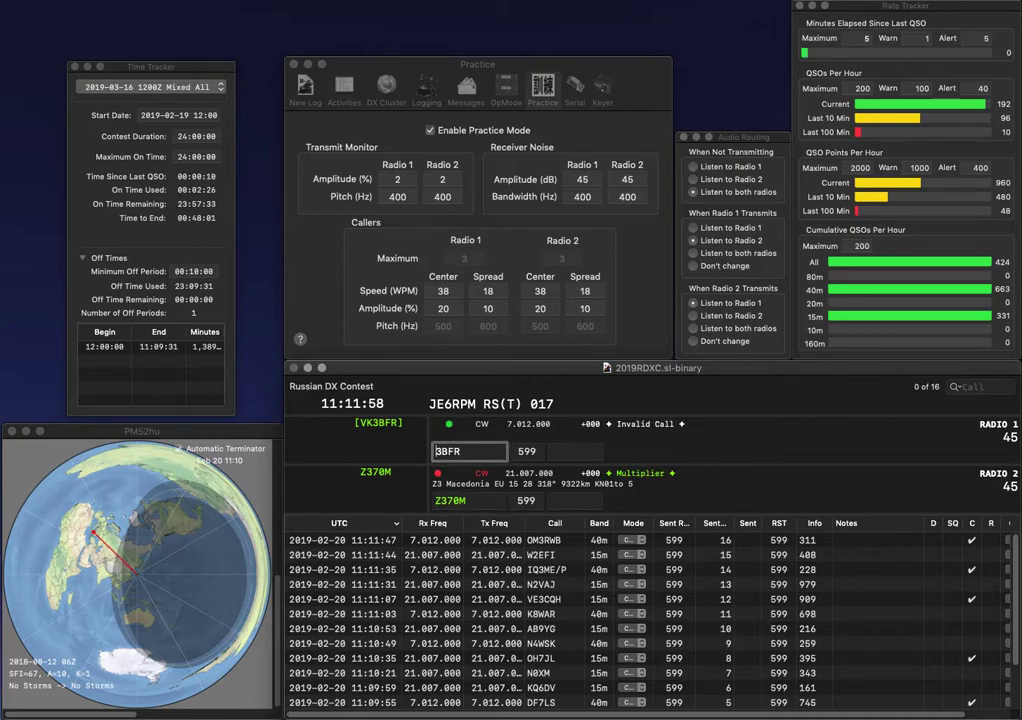
pyautogui.write('VK')
pyautogui.press('Return')
# - Log Z370M on Radio 2 with received serial 226
pyautogui.press('space')
pyautogui.write('226')
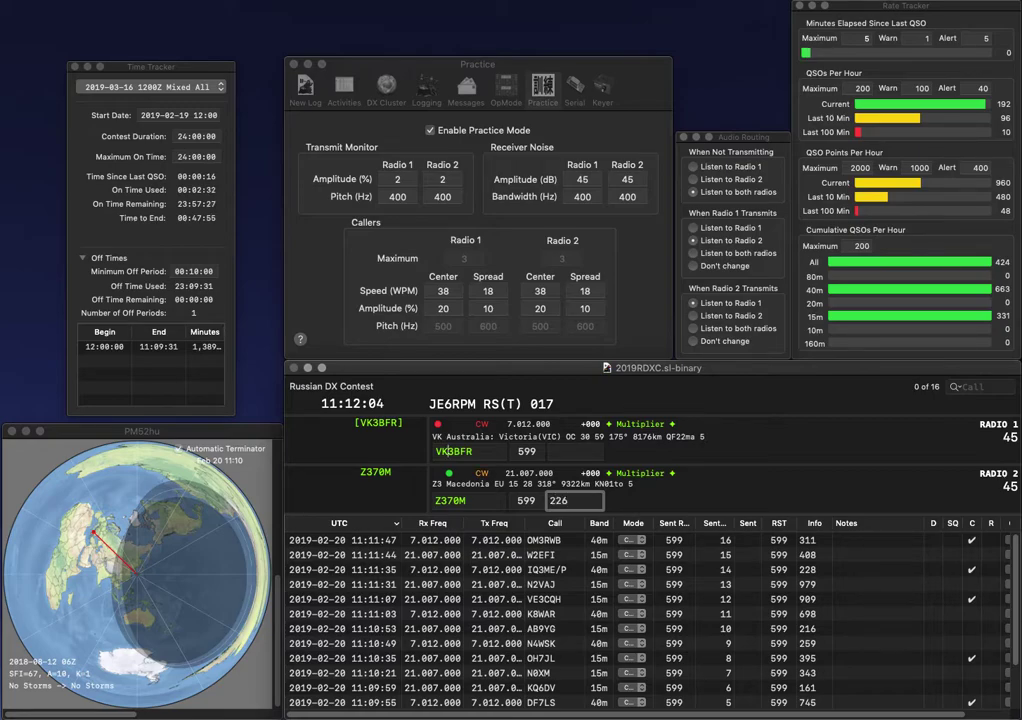
pyautogui.press('Return')
pyautogui.press('BackSpace')
pyautogui.write('E')
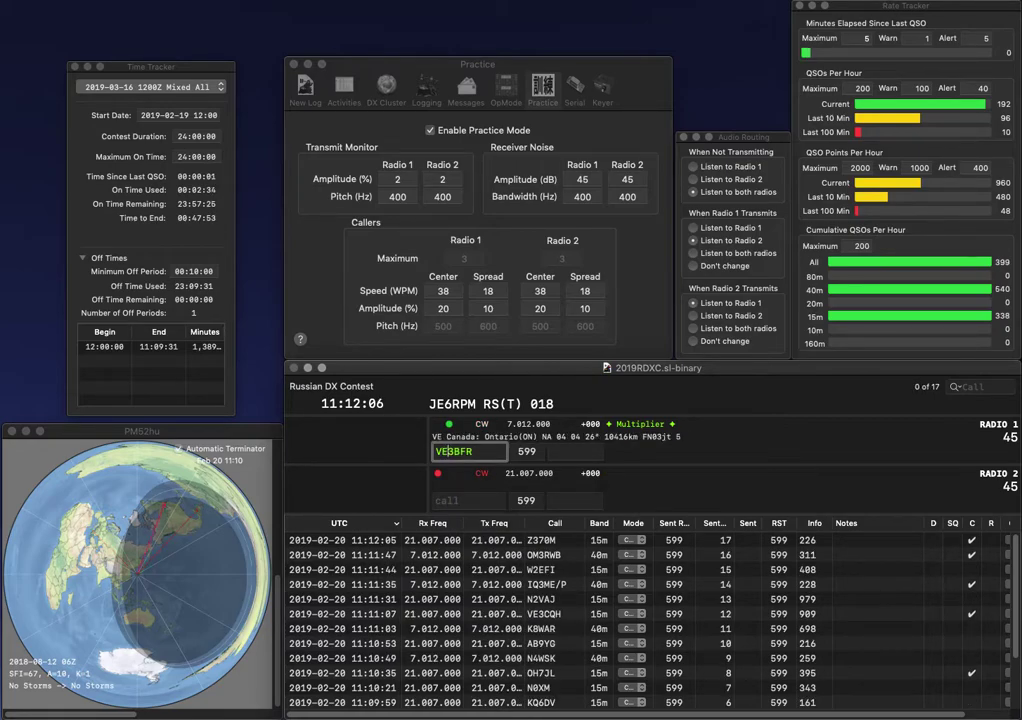
pyautogui.press('BackSpace')
pyautogui.write('D')
pyautogui.press('Return')
pyautogui.write('JJ1XB')
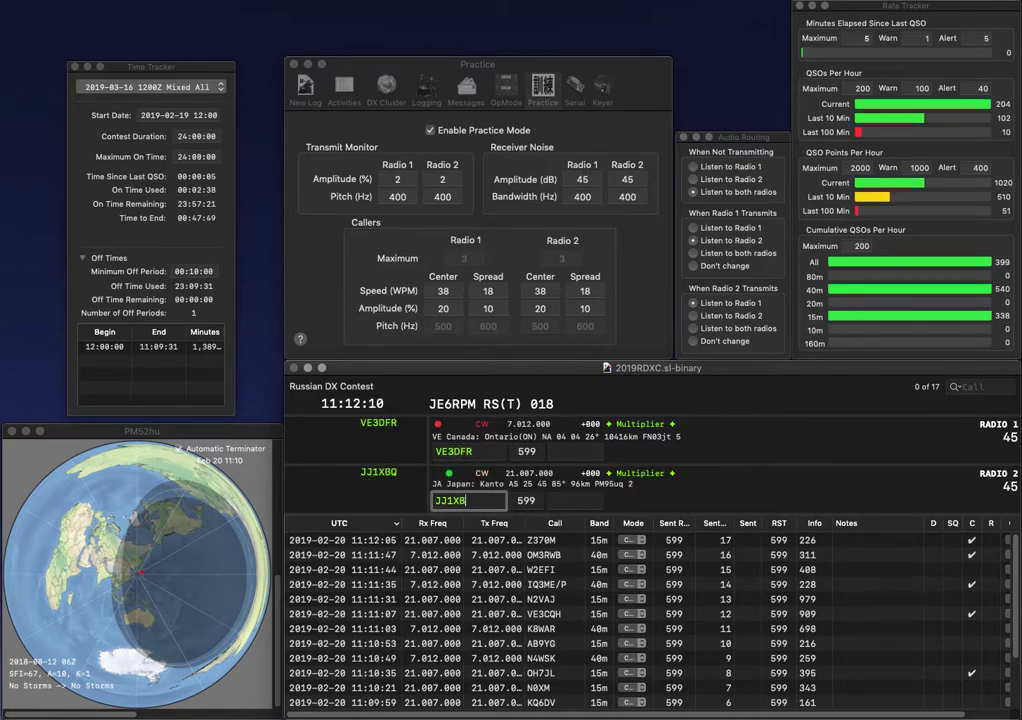
pyautogui.write('Q')
pyautogui.press('Return')
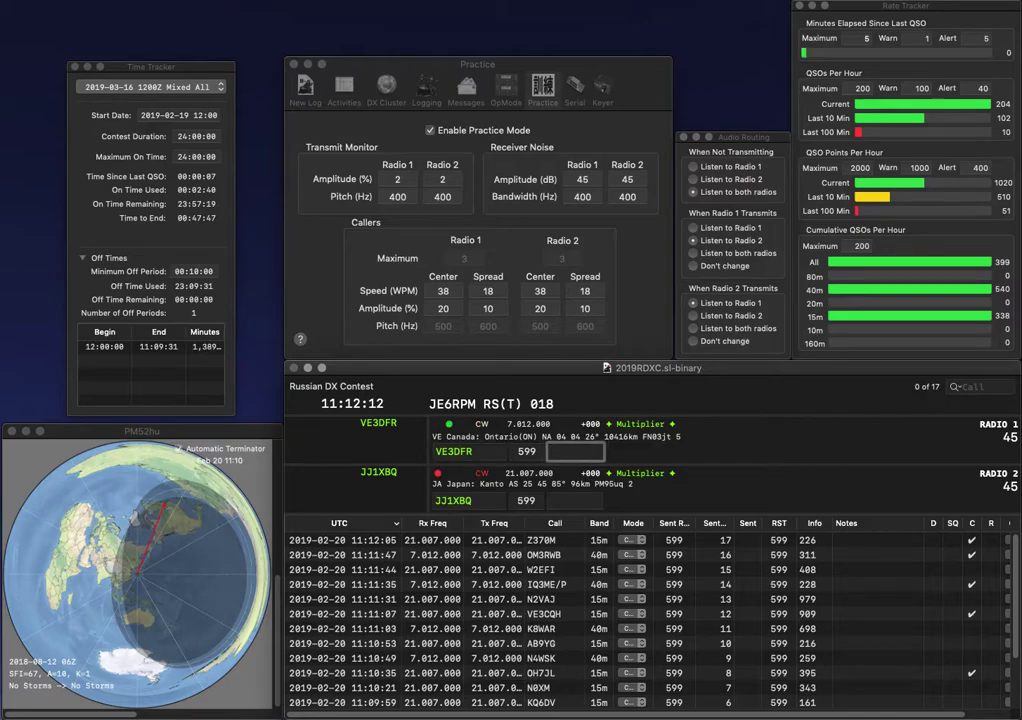
# - Log VE3DFR on Radio 1 with received serial 594 and JJ1XBQ on Radio 2 with serial 900
pyautogui.write('594')
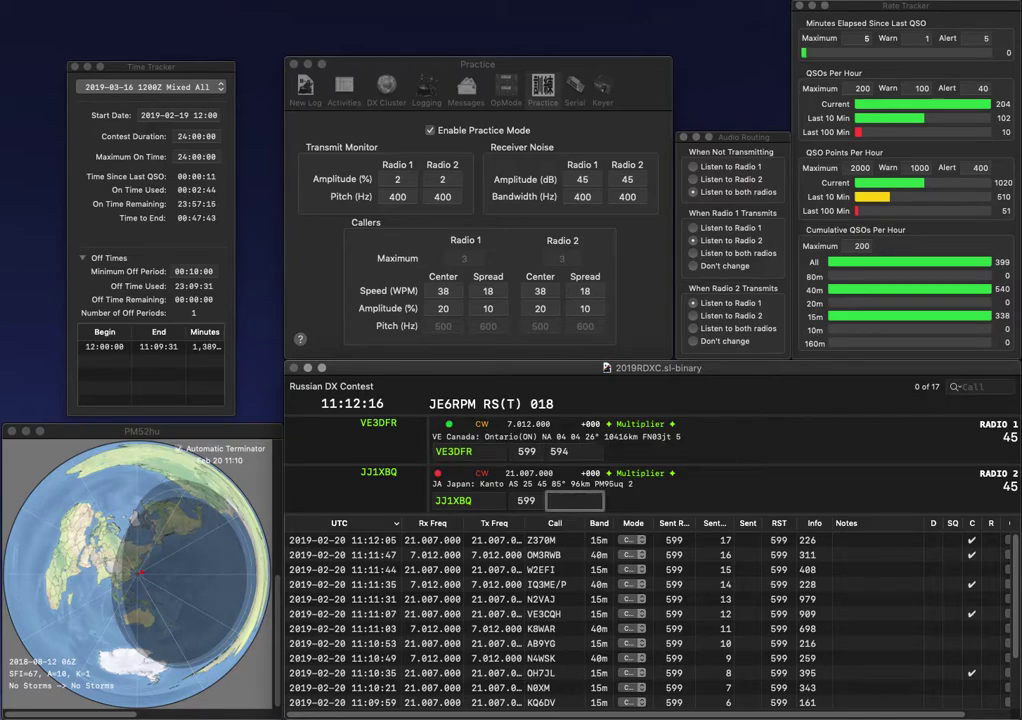
pyautogui.press('Return')
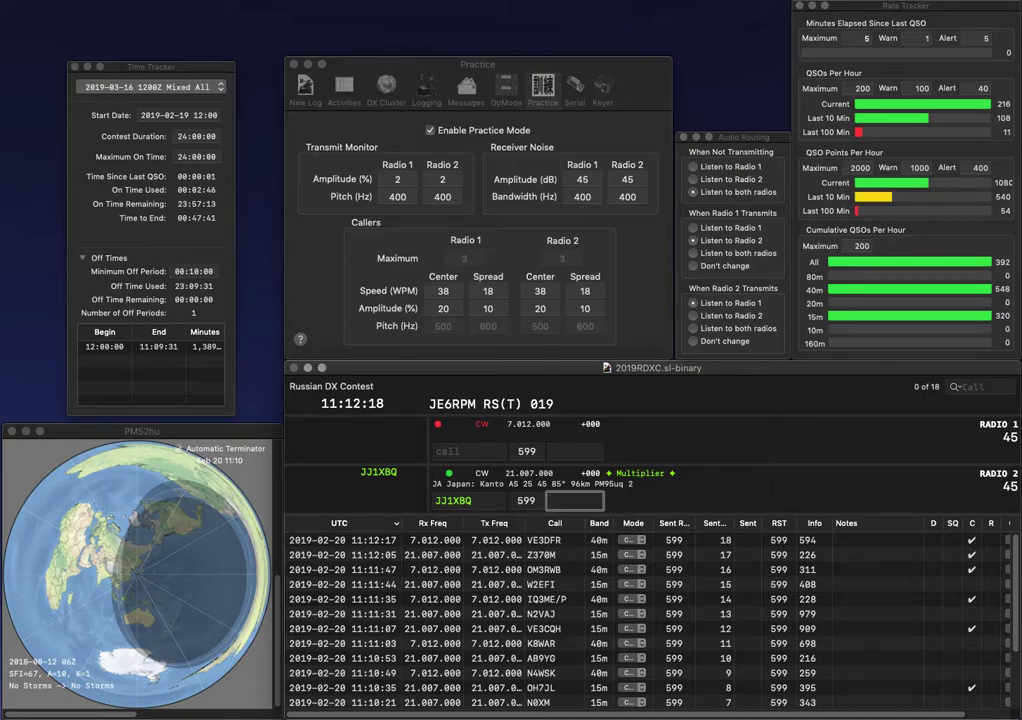
pyautogui.write('900')
pyautogui.press('Return')
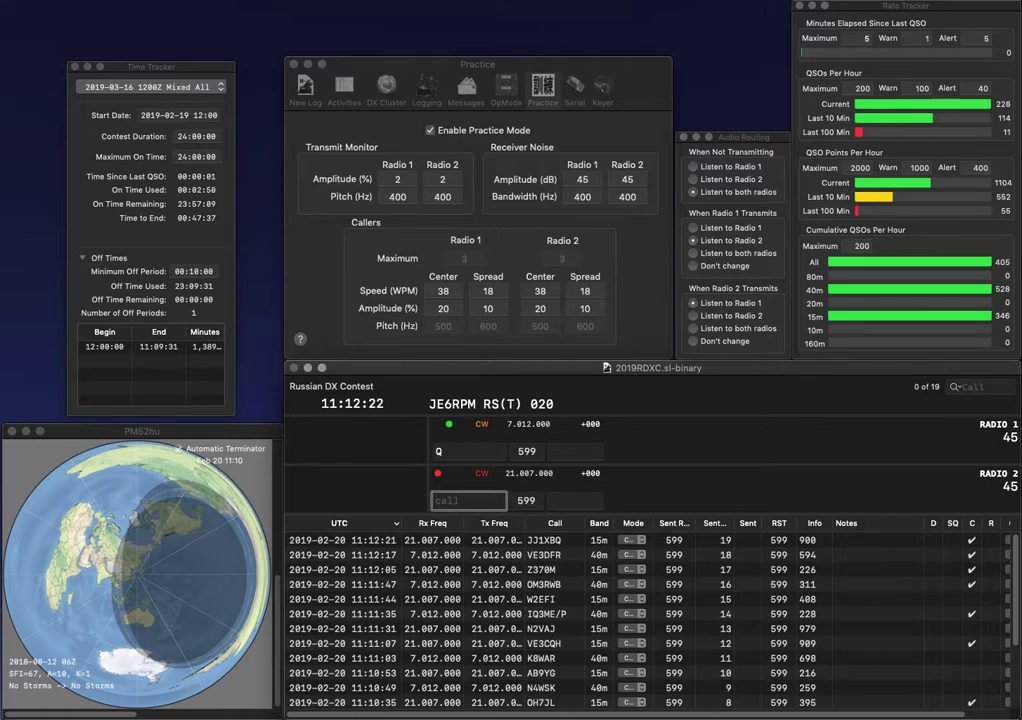
pyautogui.write('K9BPS')
pyautogui.press('Return')
pyautogui.write('EN')
pyautogui.press('BackSpace')
pyautogui.press('BackSpace')
pyautogui.write('EA7')
pyautogui.press('Return')
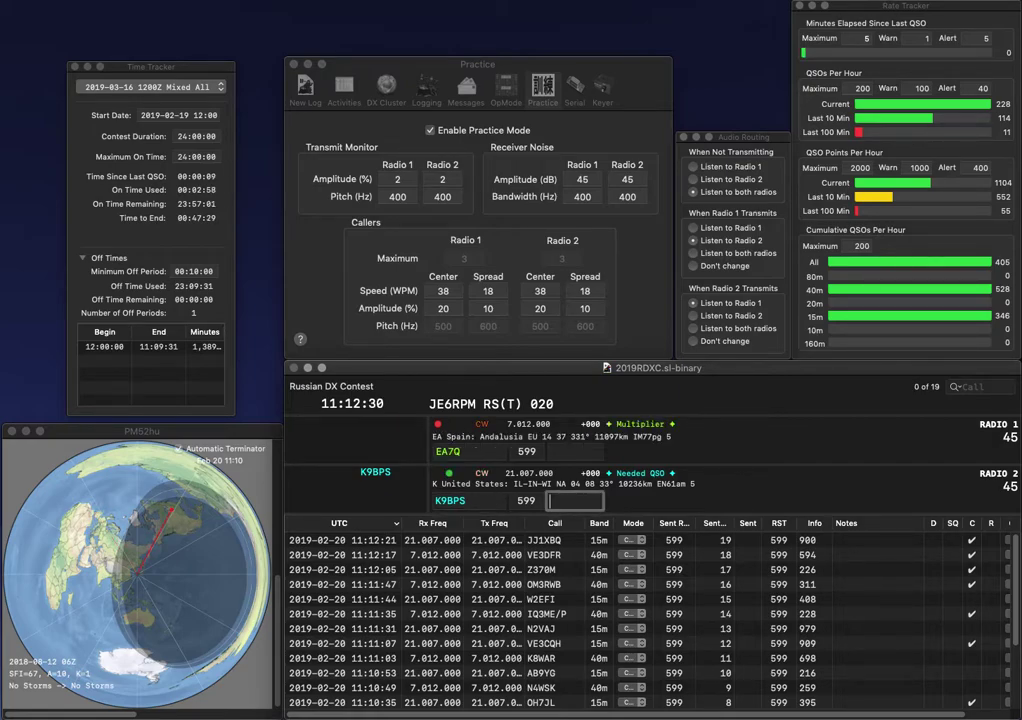
pyautogui.write('382')
pyautogui.press('Return')
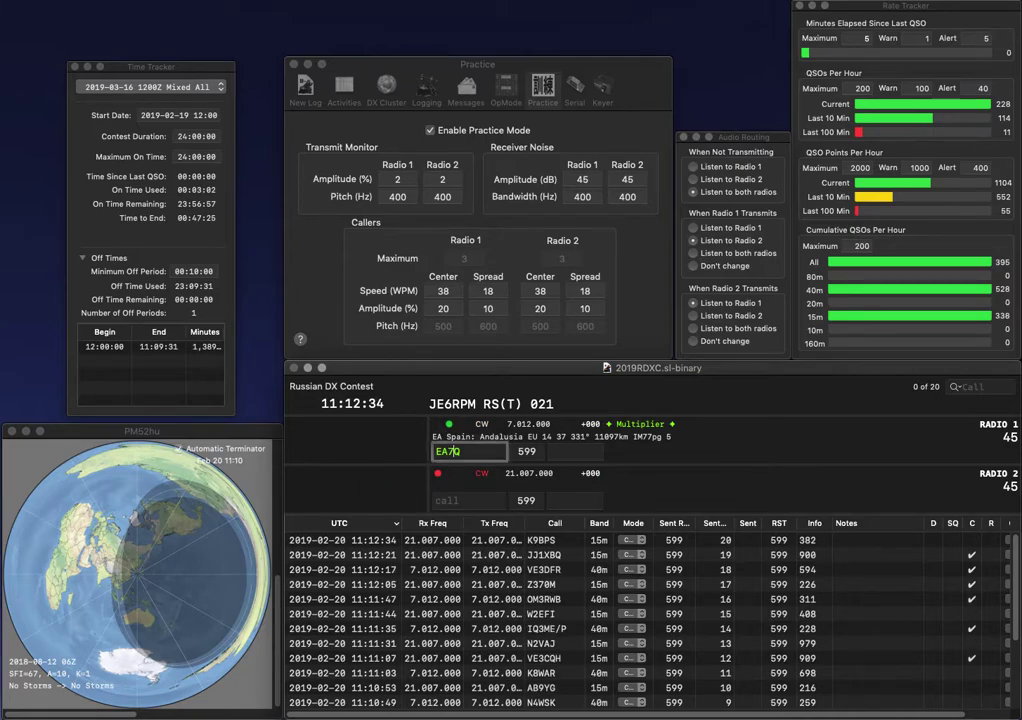
pyautogui.press('Left')
pyautogui.press('Left')
pyautogui.press('BackSpace')
pyautogui.write('S')
pyautogui.press('Return')
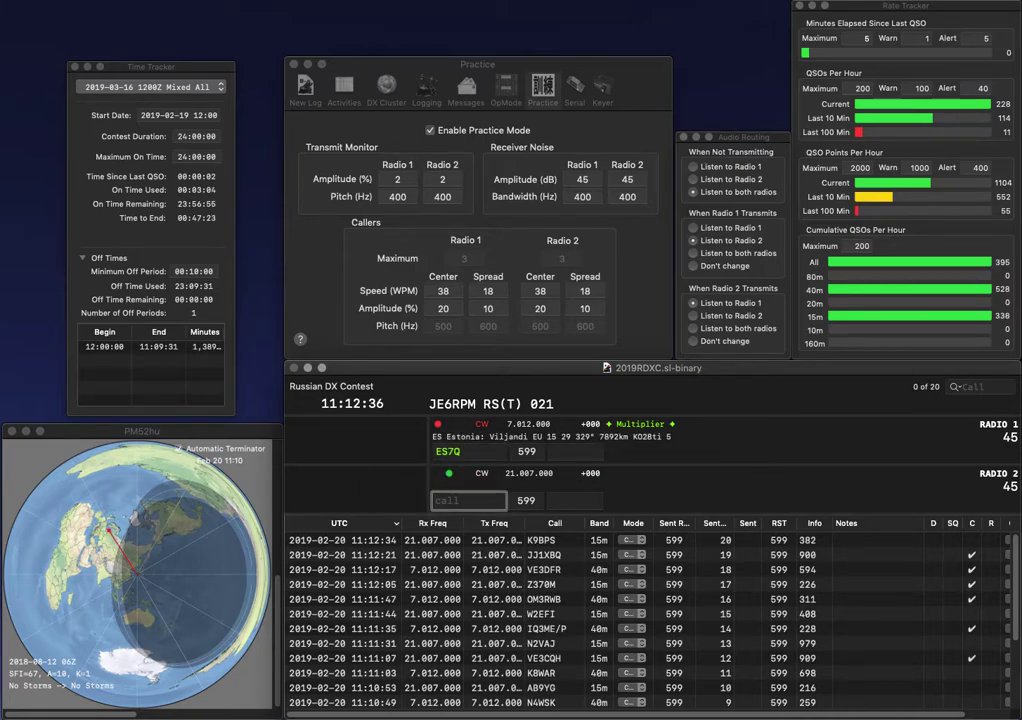
pyautogui.write('JA')
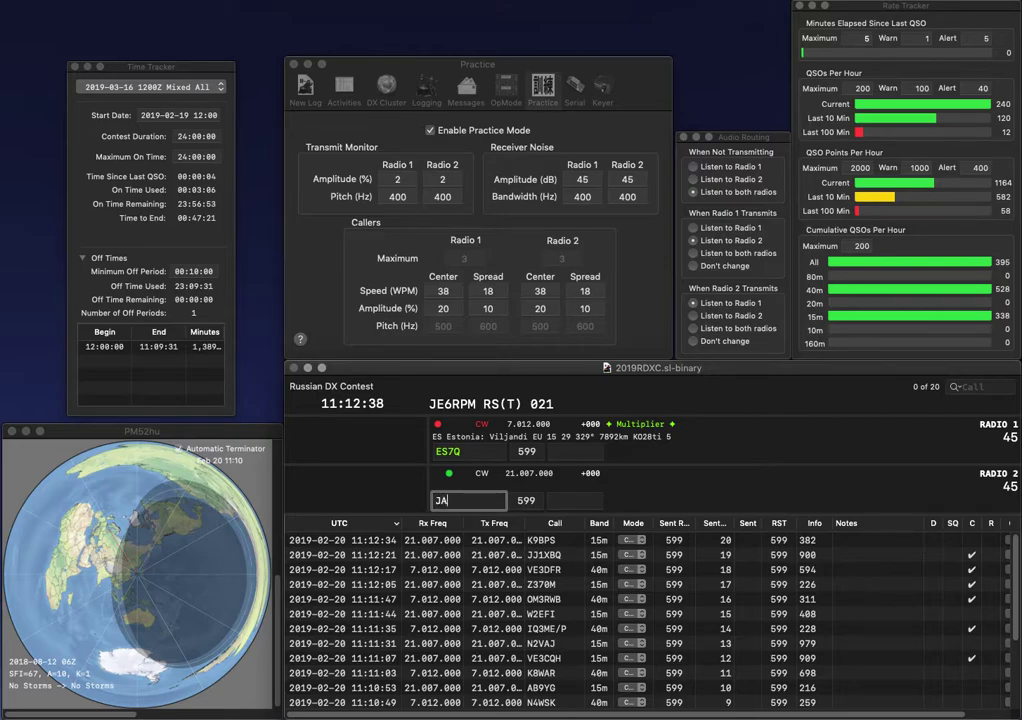
pyautogui.press('Return')
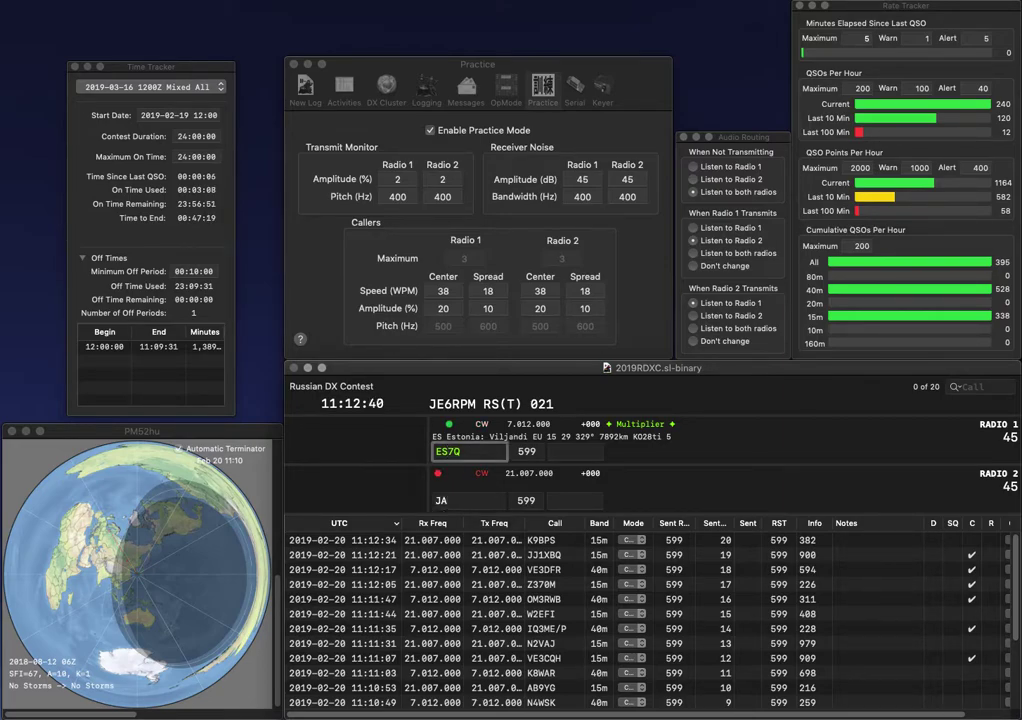
pyautogui.press('Return')
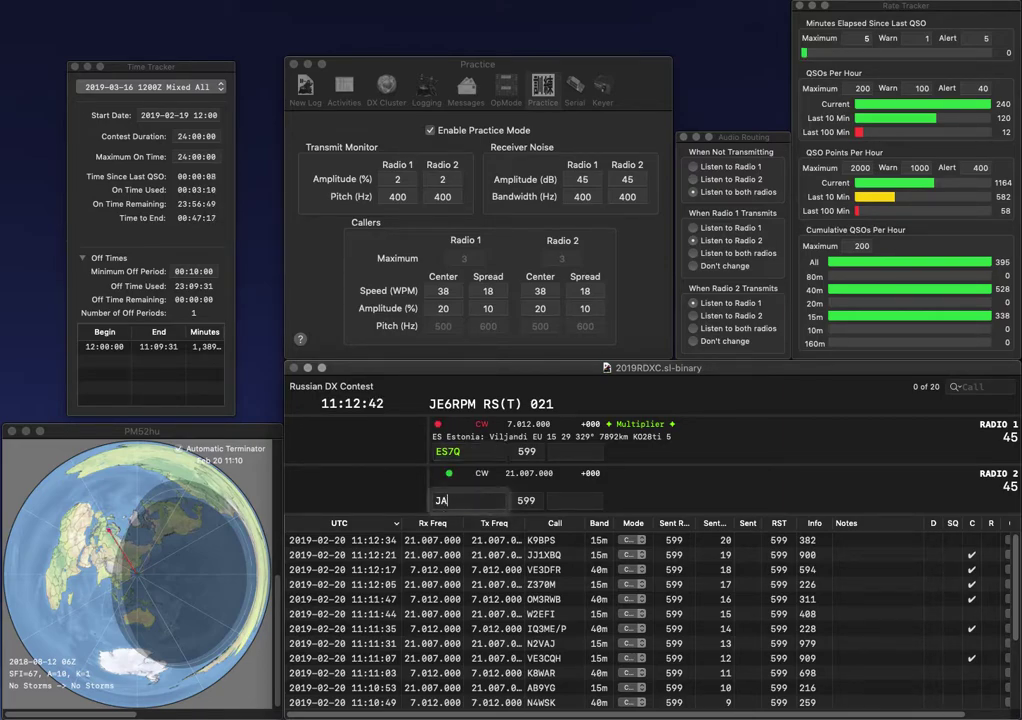
pyautogui.write('5')
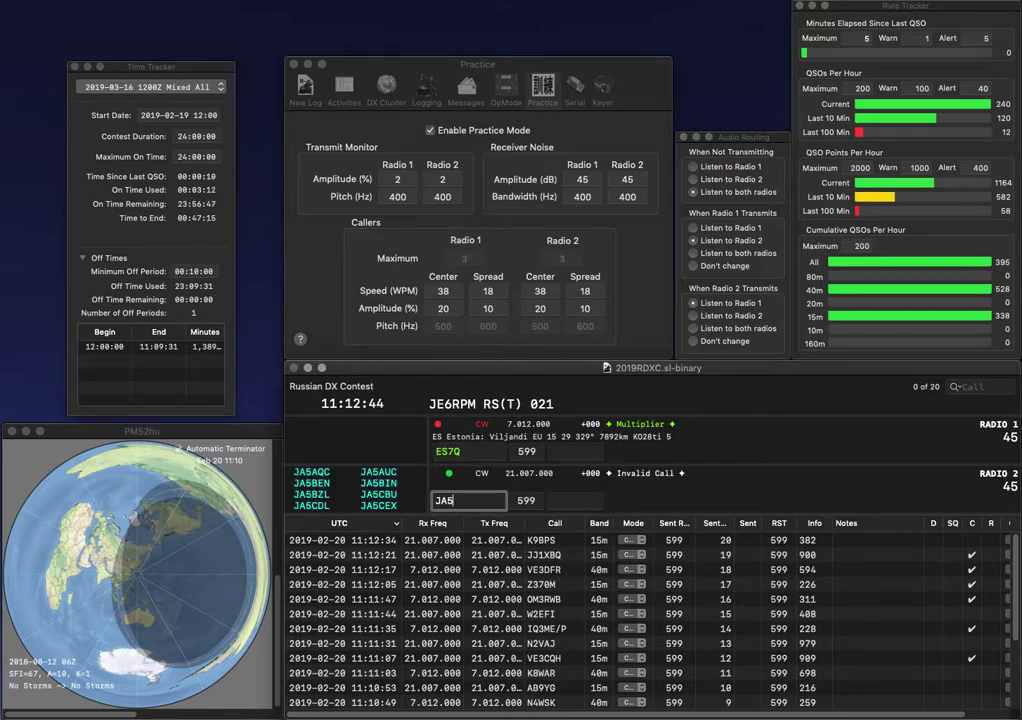
pyautogui.write('QAH/3')
pyautogui.press('Return')
pyautogui.write('ES6Q')
pyautogui.press('Return')
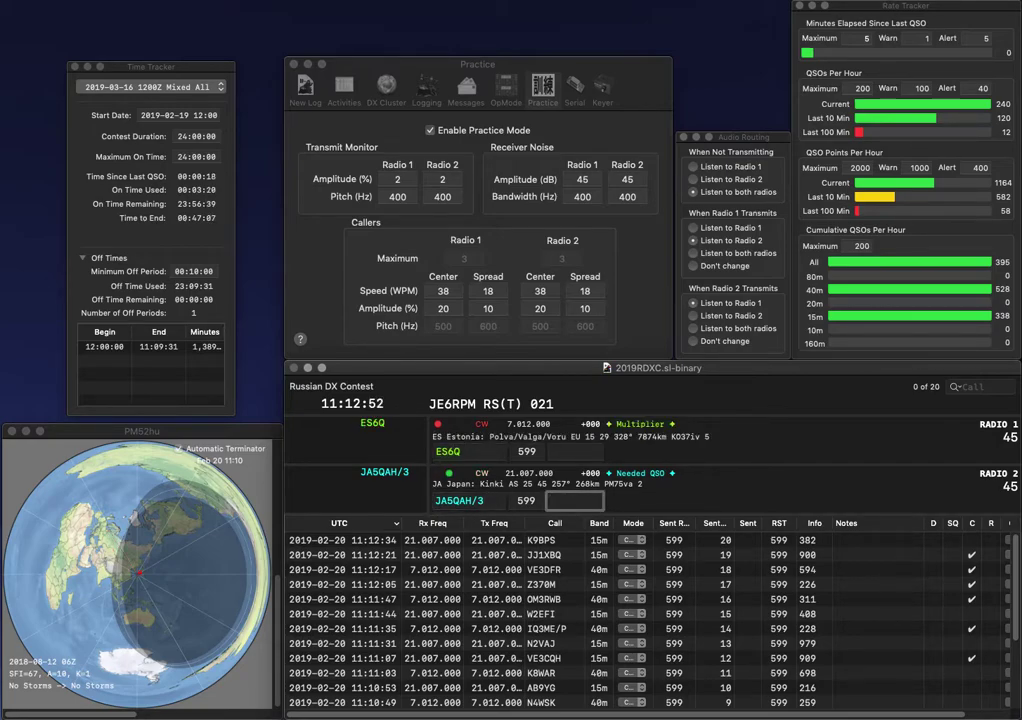
pyautogui.write('5')
pyautogui.press('Return')
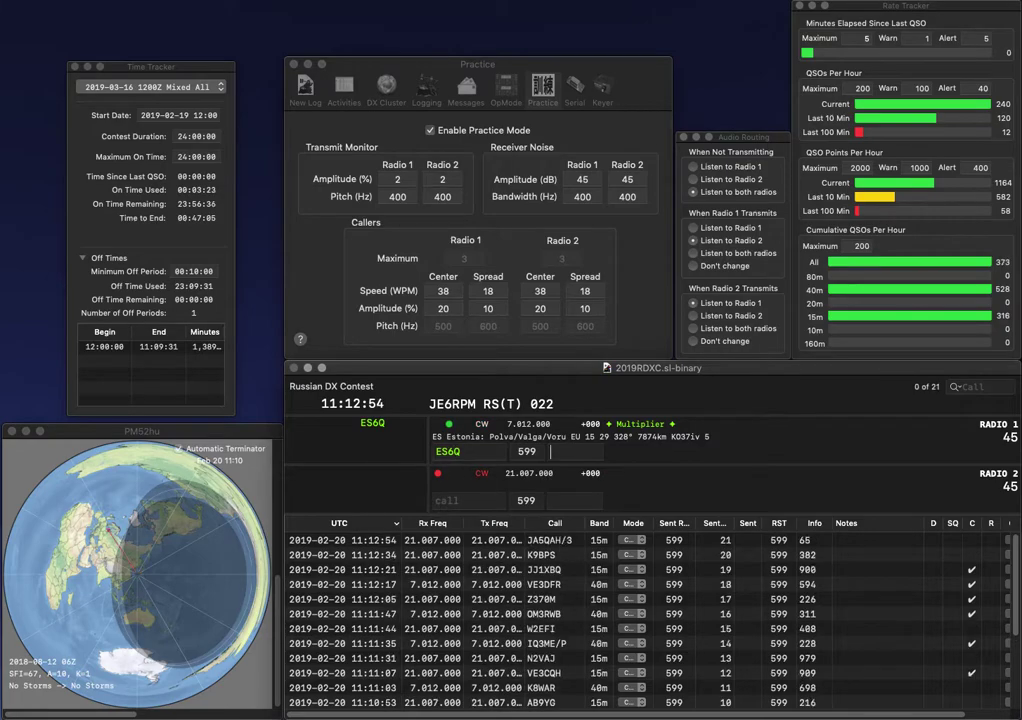
pyautogui.write('80')
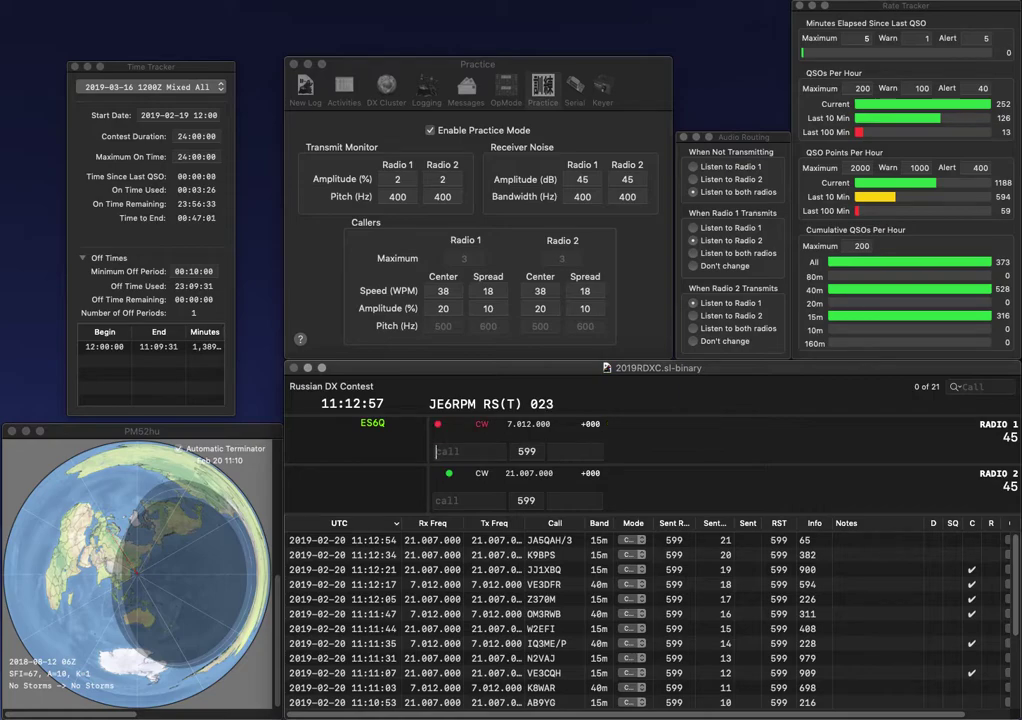
pyautogui.press('Return')
# - Enter the call IZ0TZI on Radio 1 and the partial call TT on Radio 2
pyautogui.write('T')
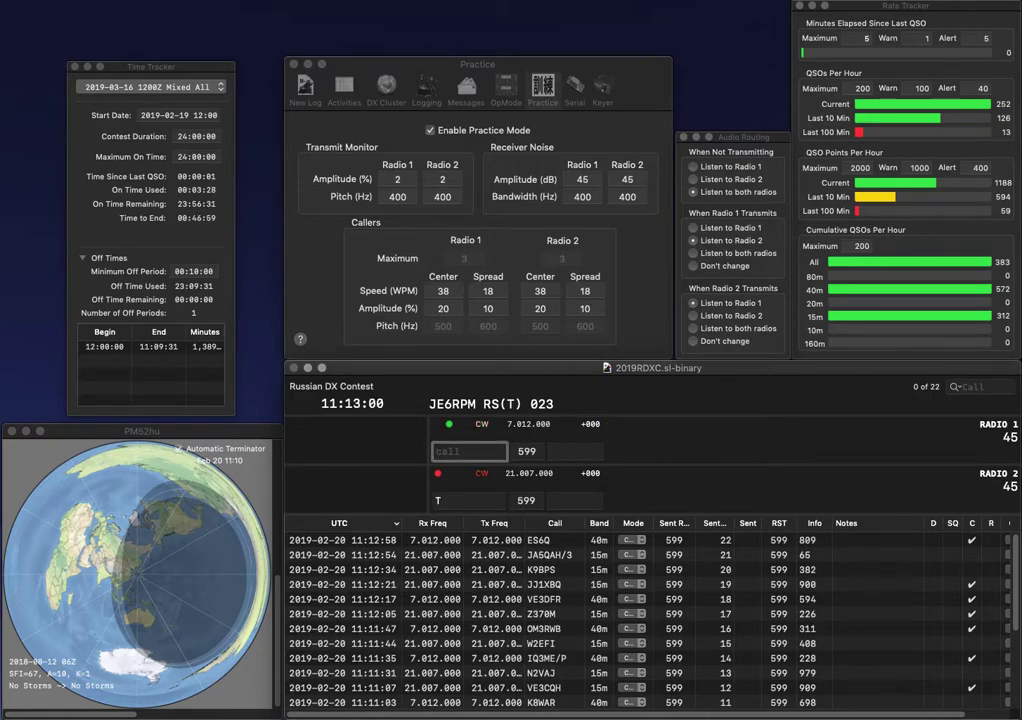
pyautogui.write('IZ')
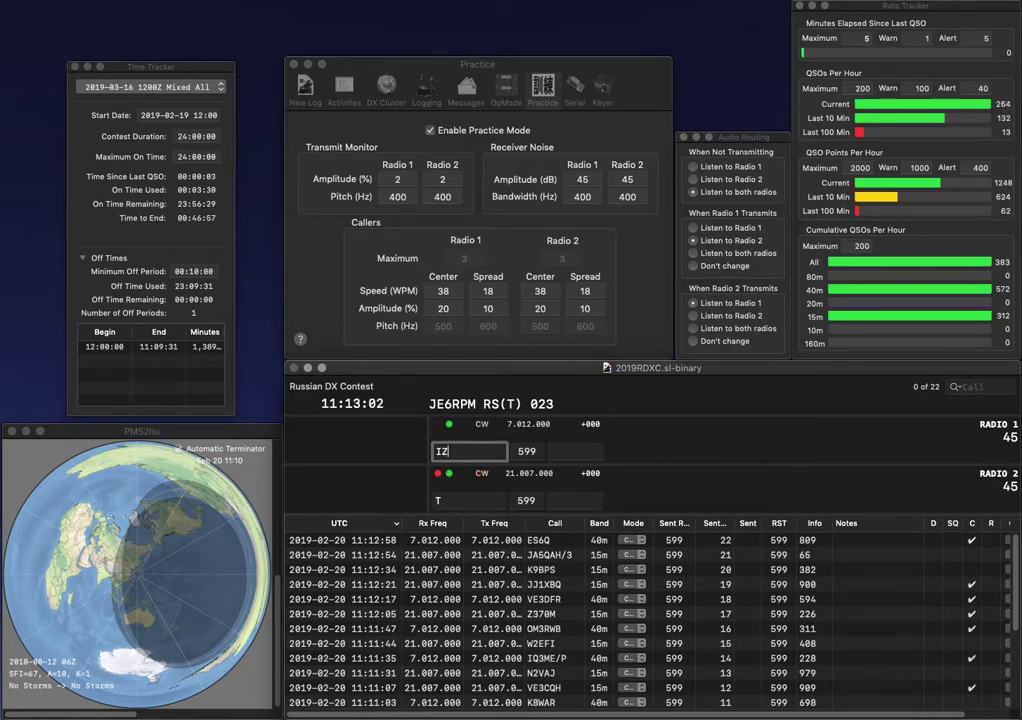
pyautogui.write('0TZI')
pyautogui.press('Return')
pyautogui.write('TT')
pyautogui.press('BackSpace')
pyautogui.press('Return')
pyautogui.press('space')
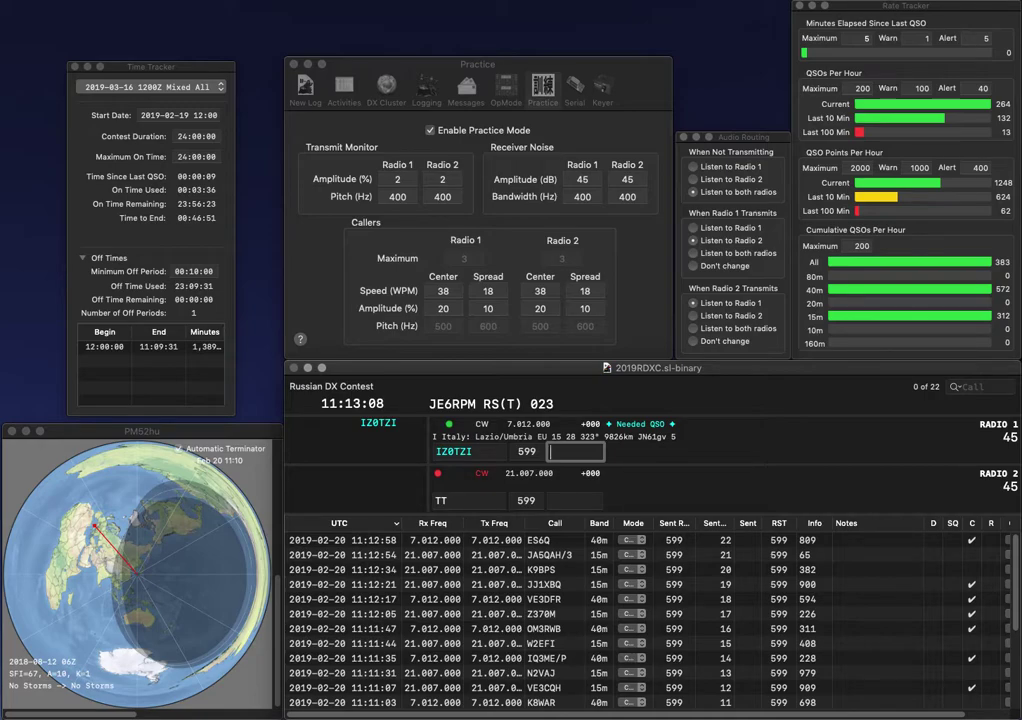
pyautogui.write('53')
pyautogui.press('Return')
pyautogui.write('3')
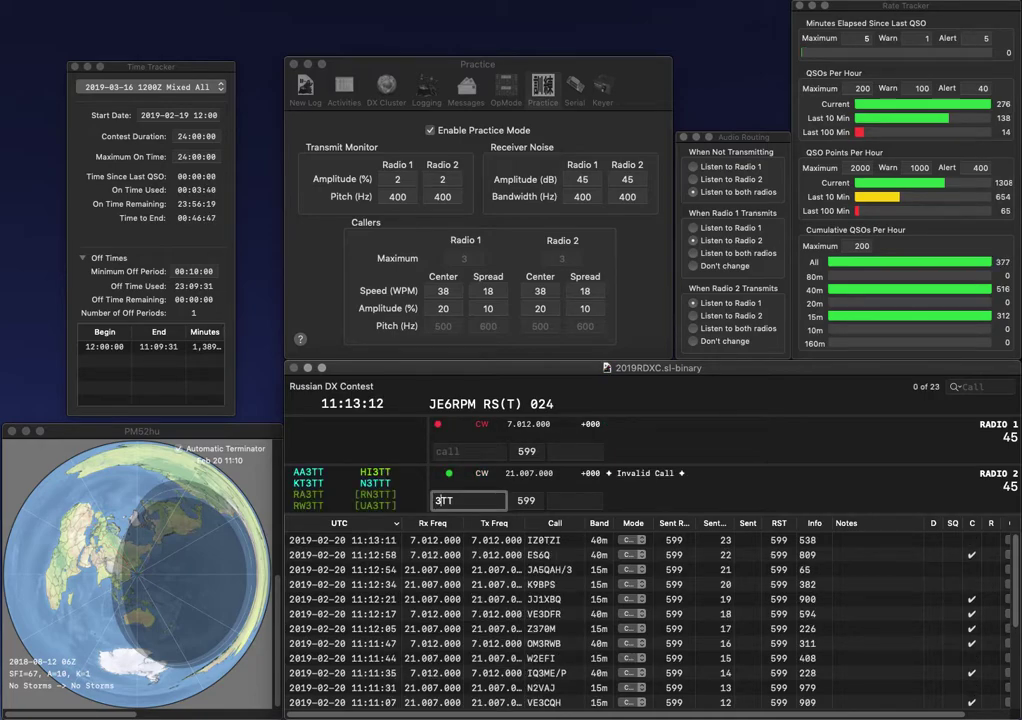
pyautogui.press('Return')
# - Enter the call AC8AZ on Radio 1 and complete the Radio 2 call as VE3UTT
pyautogui.write('AC8AZ')
pyautogui.click(439, 500)
pyautogui.write('VE')
pyautogui.press('Left')
pyautogui.press('Left')
pyautogui.write('U')
pyautogui.press('Return')
pyautogui.press('space')
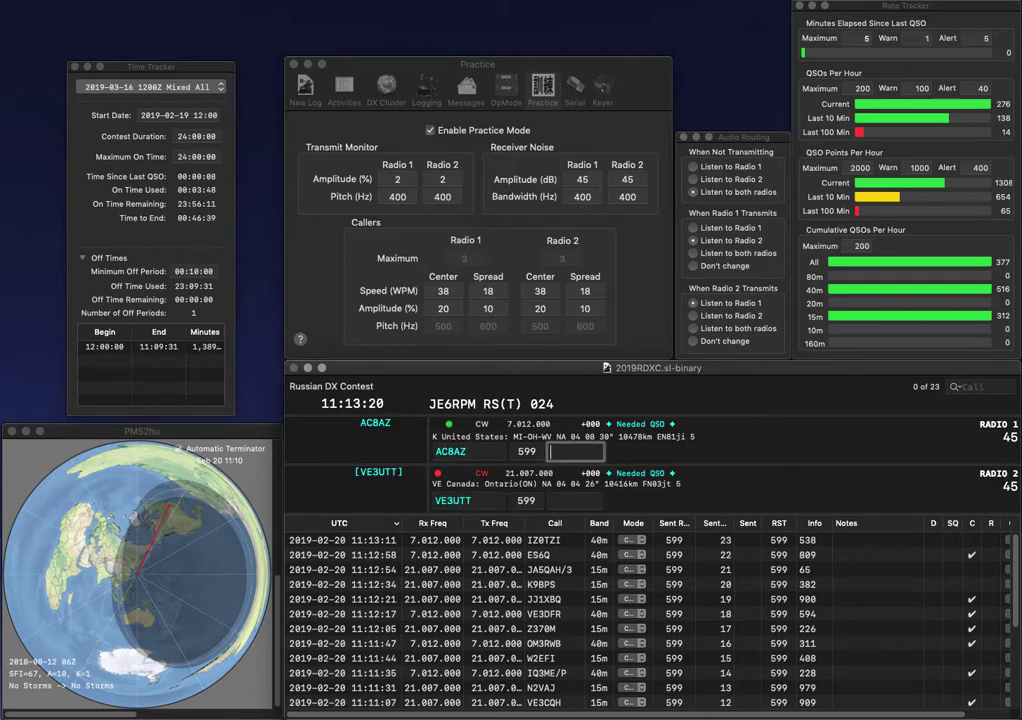
pyautogui.write('248')
pyautogui.press('Return')
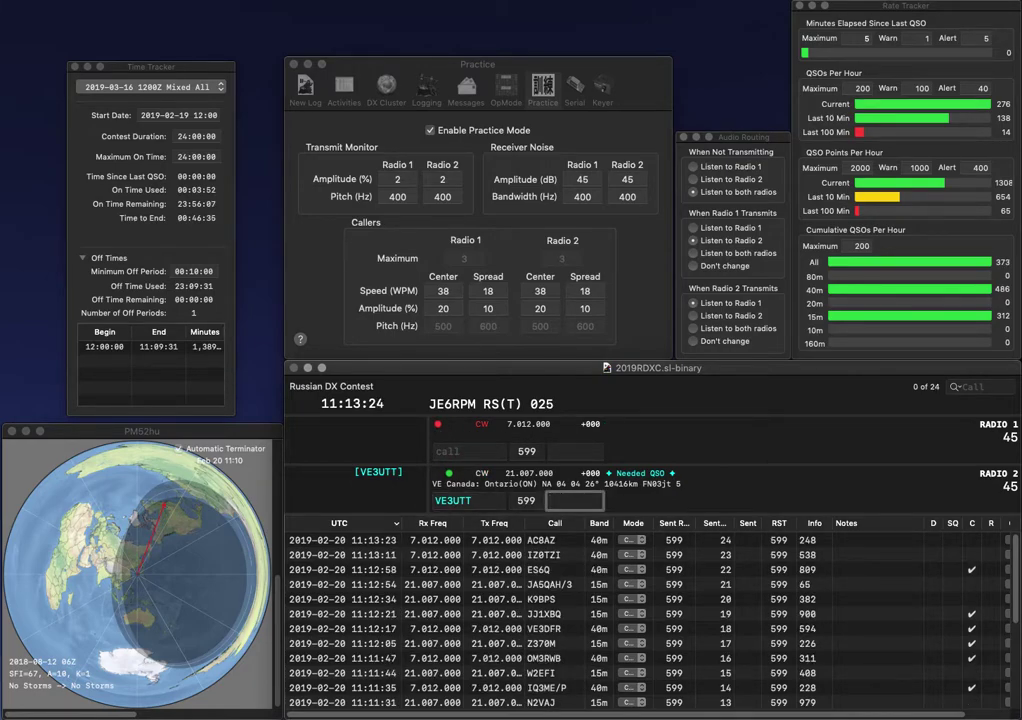
pyautogui.write('43')
pyautogui.press('Return')
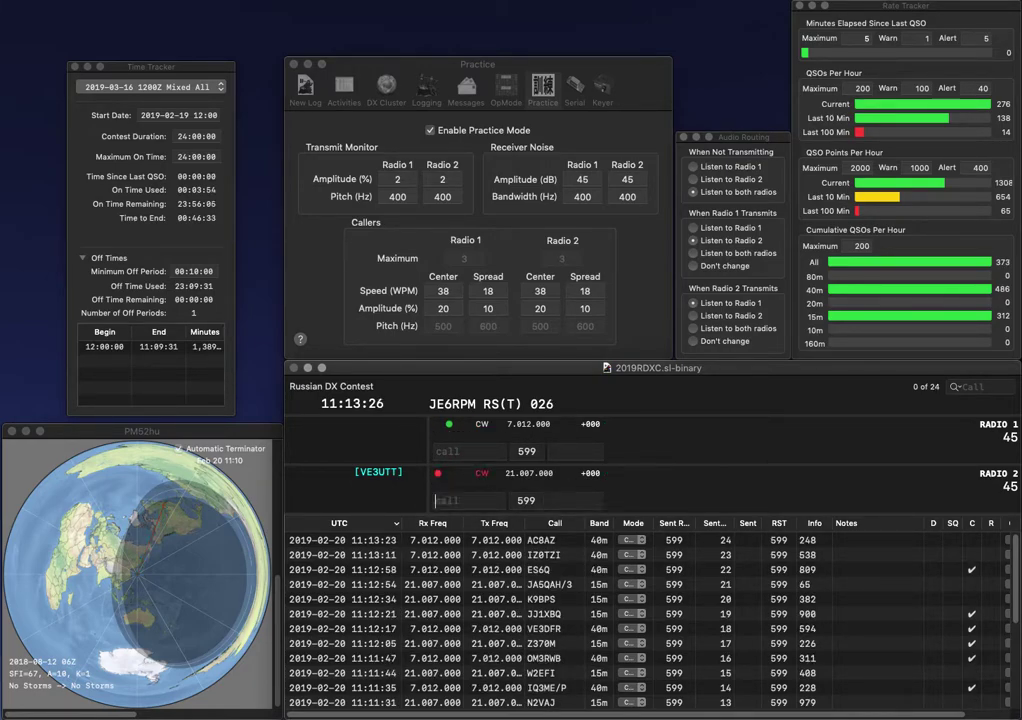
# - Enter the call SM0MPV/0 on Radio 1 and the partial call EIL on Radio 2
pyautogui.write('SM0MPV/0')
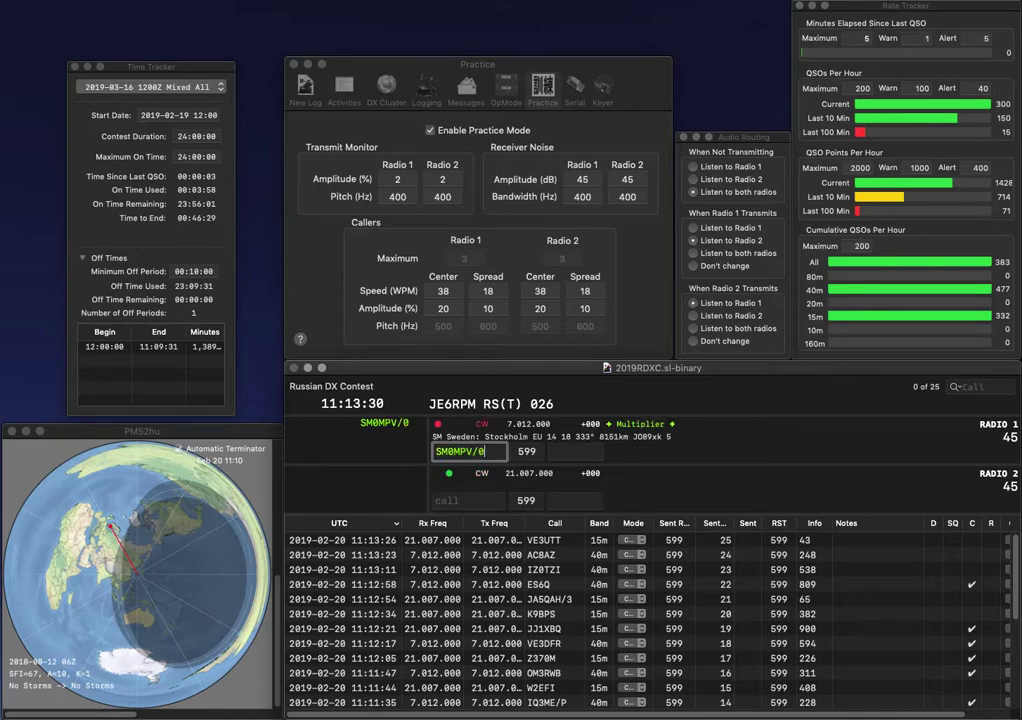
pyautogui.press('Return')
pyautogui.write('IL')
pyautogui.press('Left')
pyautogui.press('Left')
pyautogui.write('E')
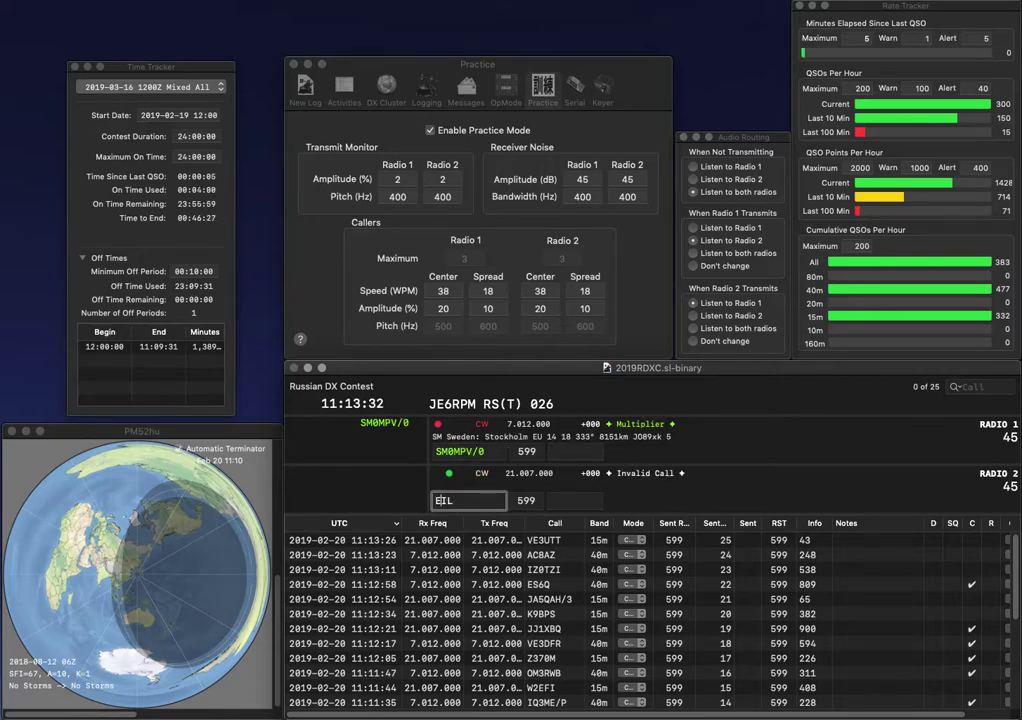
pyautogui.press('Up')
pyautogui.press('Tab')
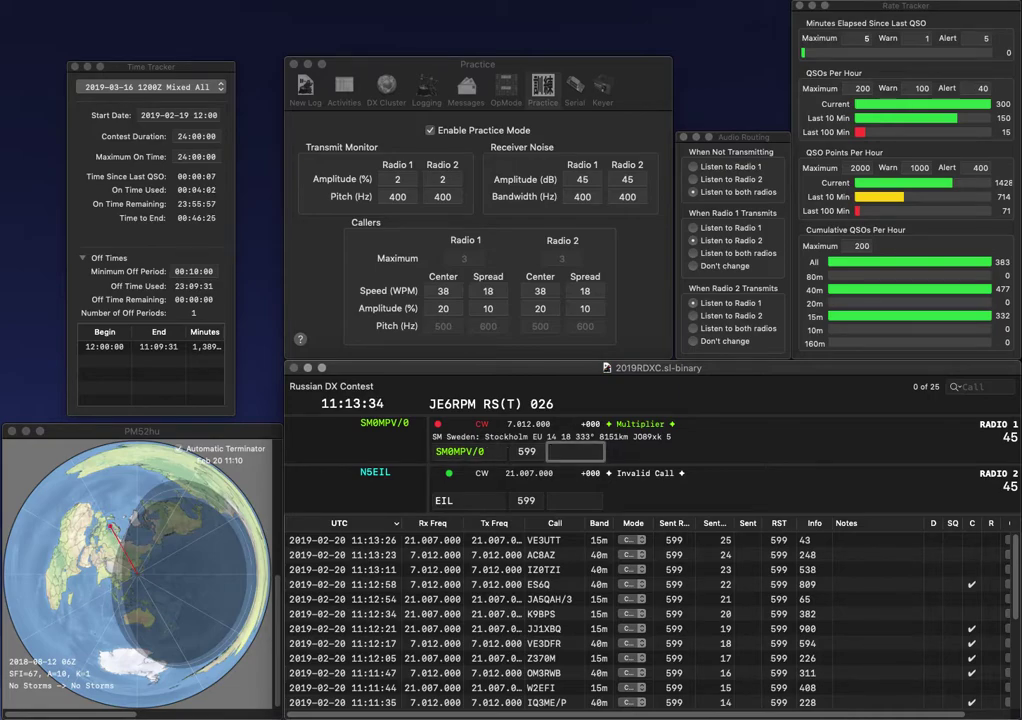
pyautogui.press('Down')
pyautogui.press('Return')
pyautogui.press('Up')
pyautogui.write('388')
pyautogui.press('Return')
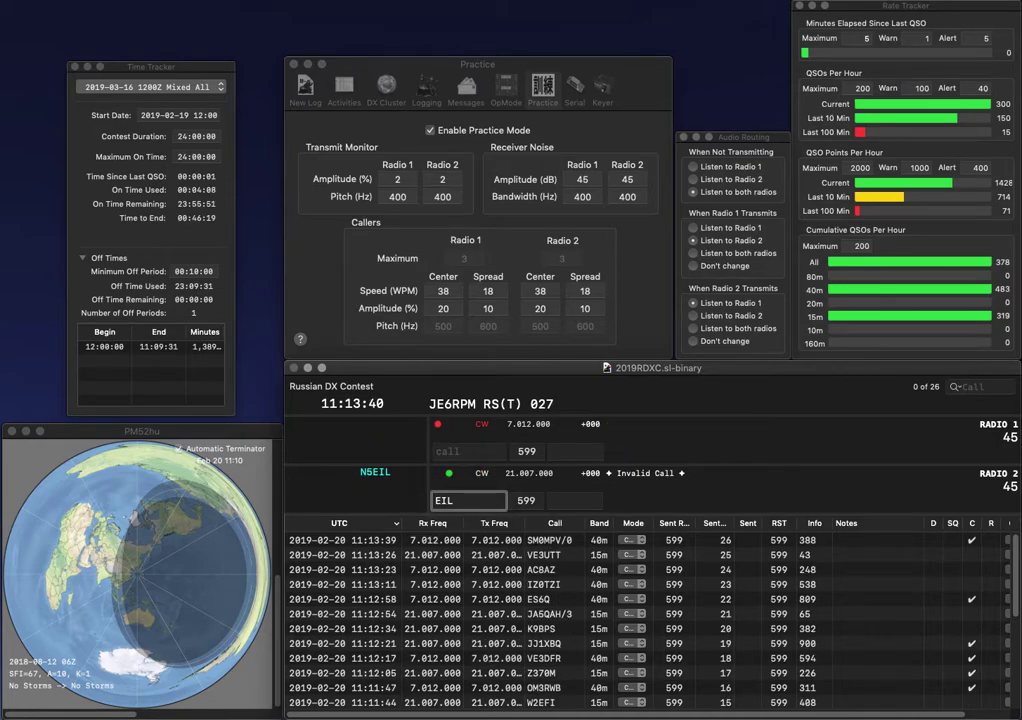
pyautogui.press('Left')
pyautogui.write('6I')
pyautogui.press('Return')
pyautogui.write('WA8UMT')
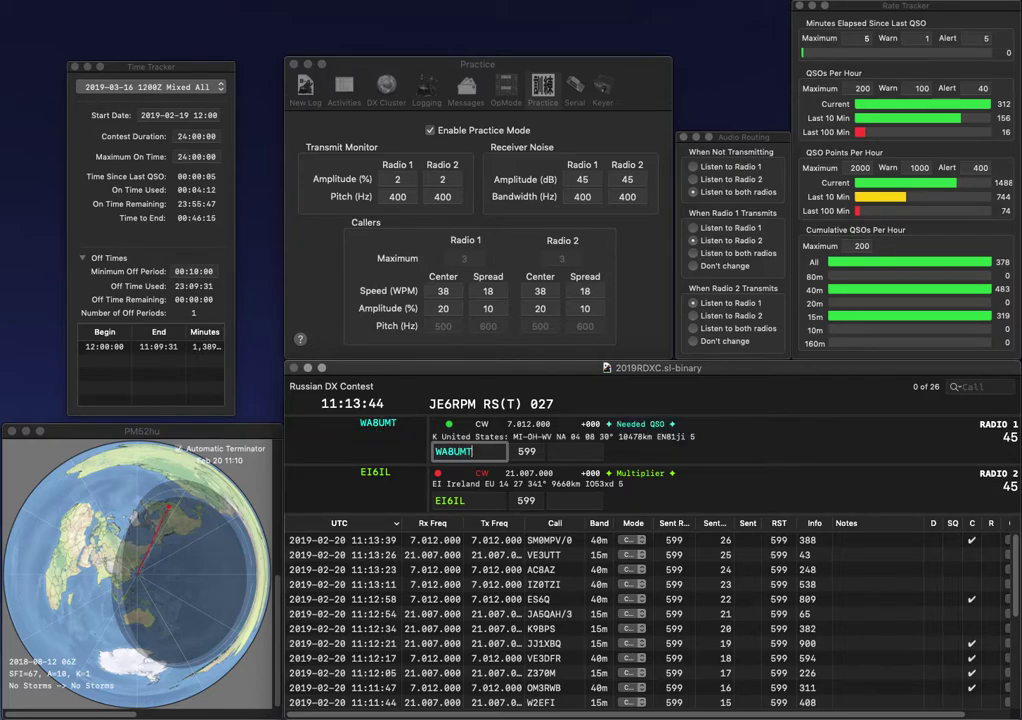
pyautogui.press('Return')
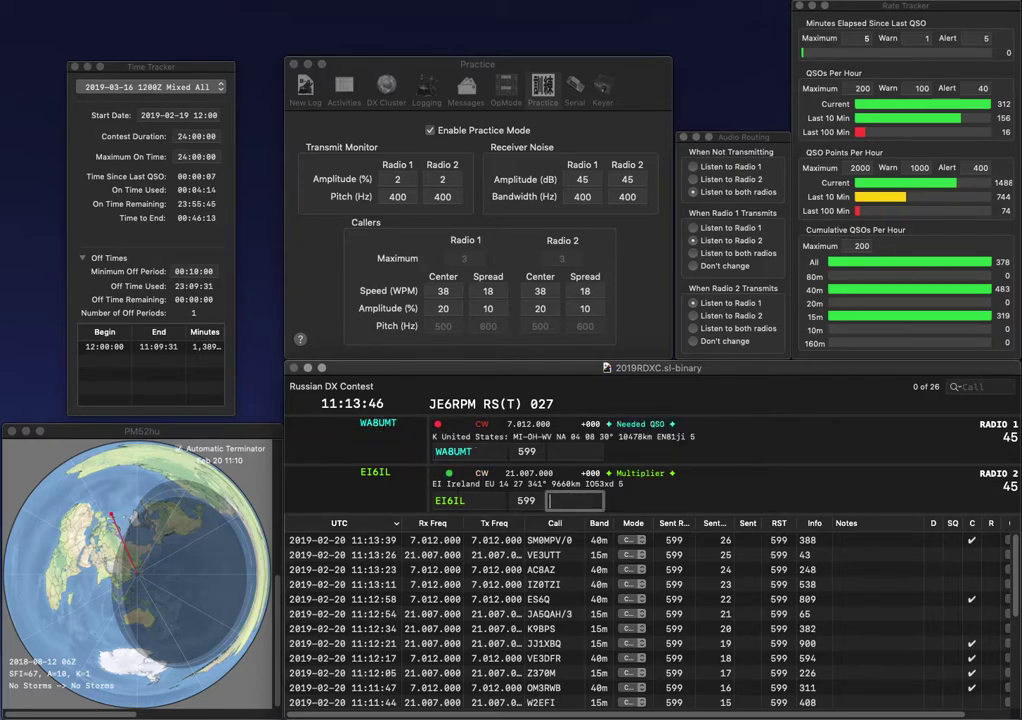
pyautogui.write('145')
pyautogui.press('Return')
pyautogui.write('1')
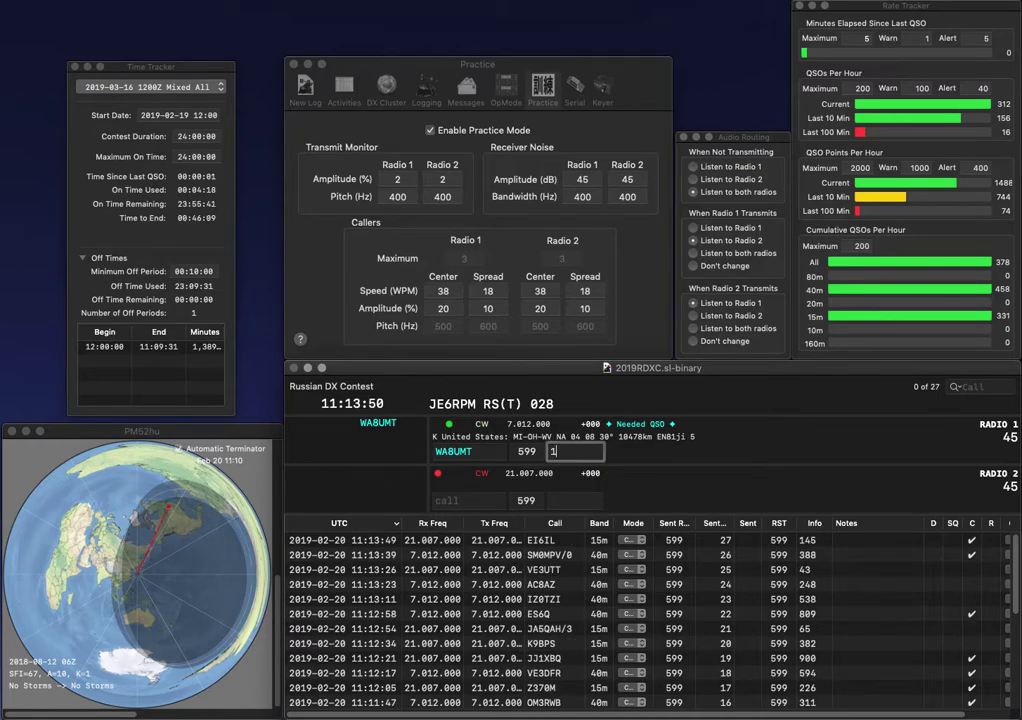
pyautogui.write('29')
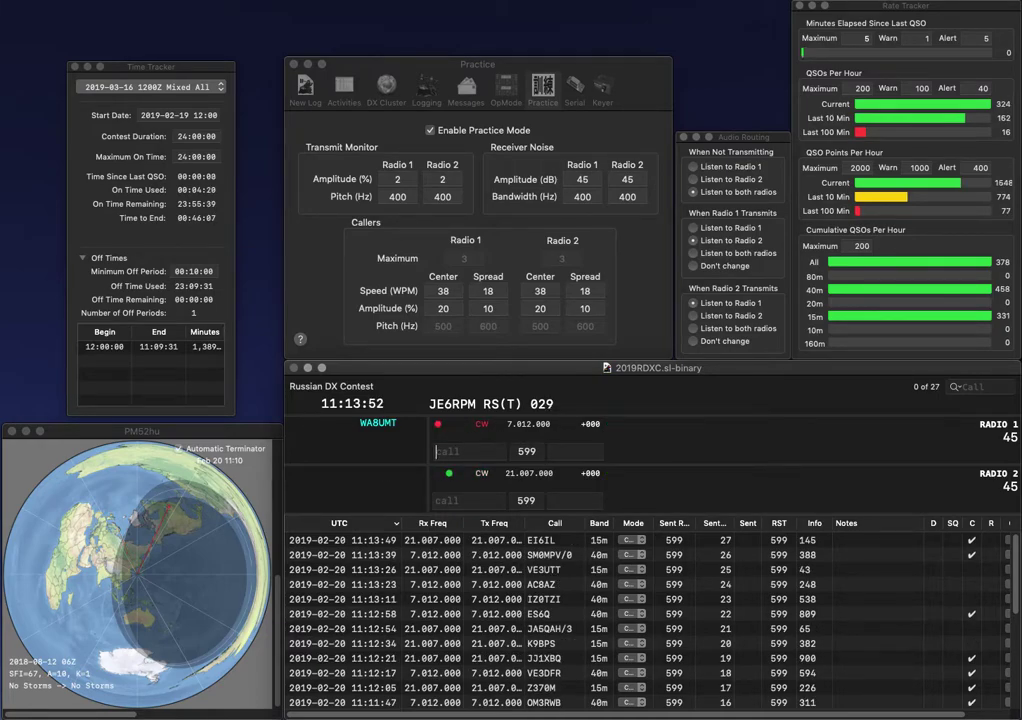
pyautogui.press('Return')
pyautogui.write('K7ER')
pyautogui.press('Return')
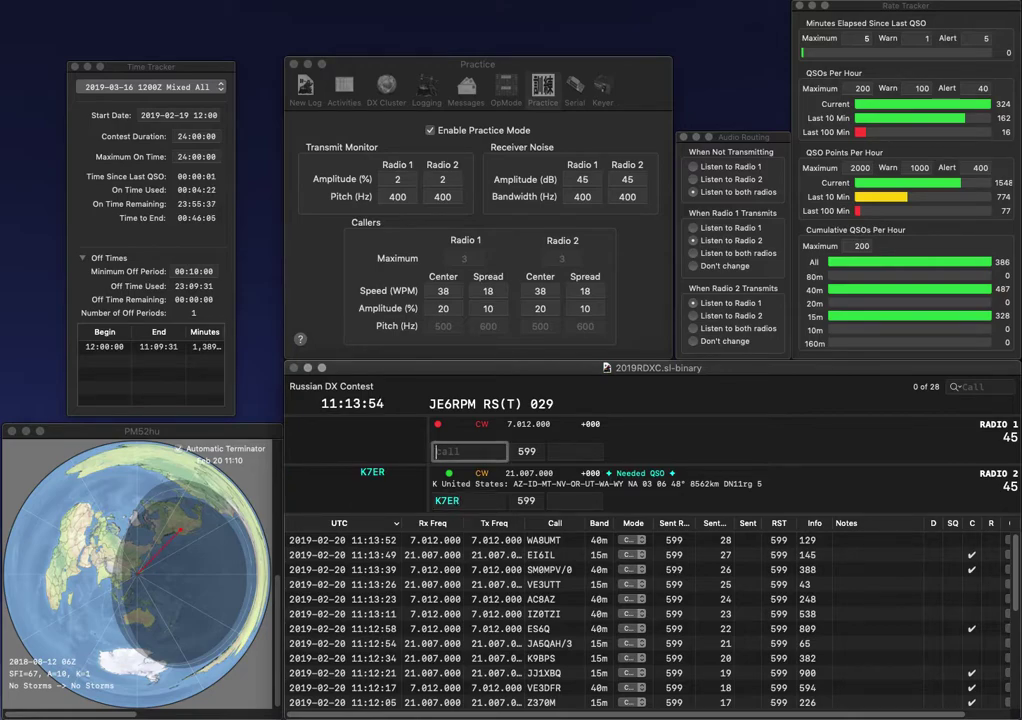
pyautogui.write('W3JRD')
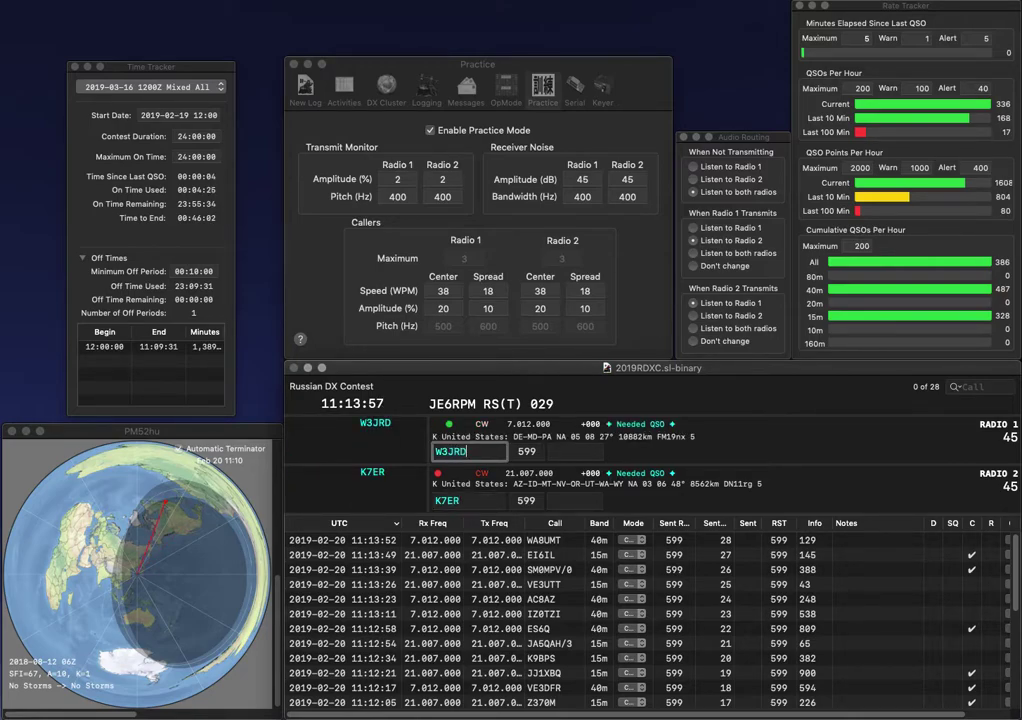
pyautogui.press('\\')
pyautogui.press('Return')
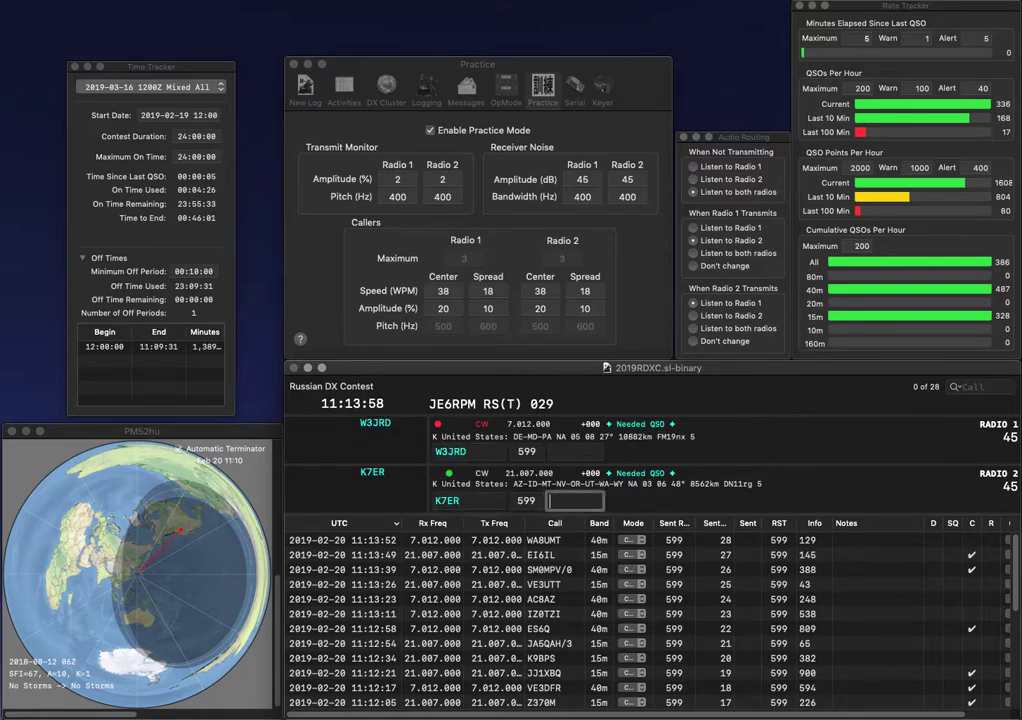
pyautogui.write('502')
pyautogui.press('Return')
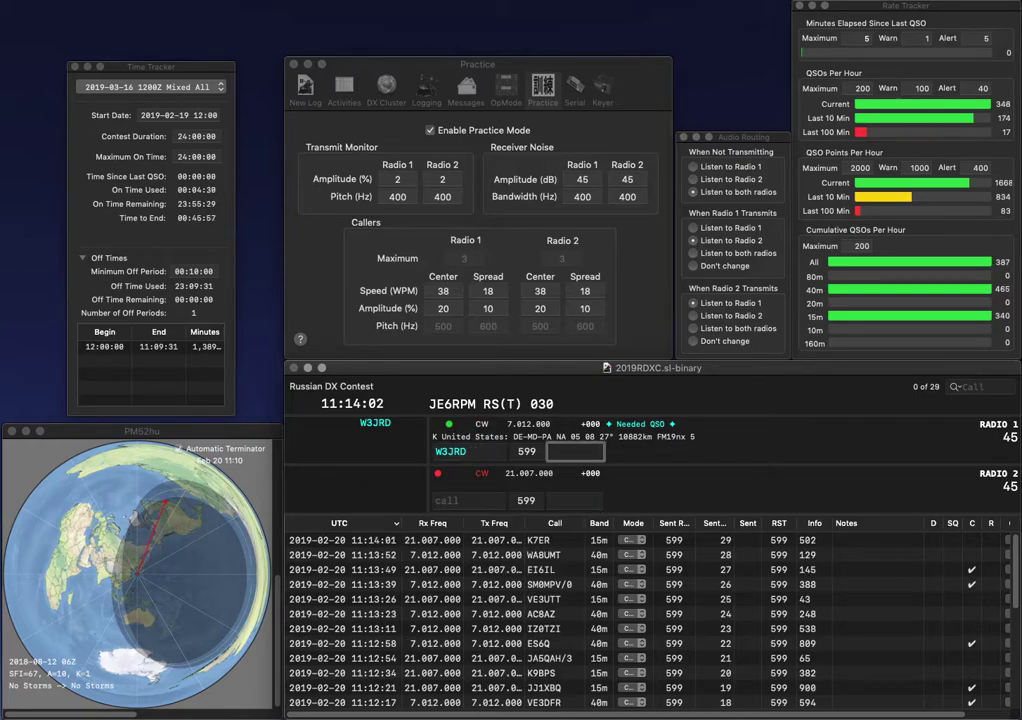
pyautogui.write('759')
pyautogui.press('Return')
pyautogui.write('KS')
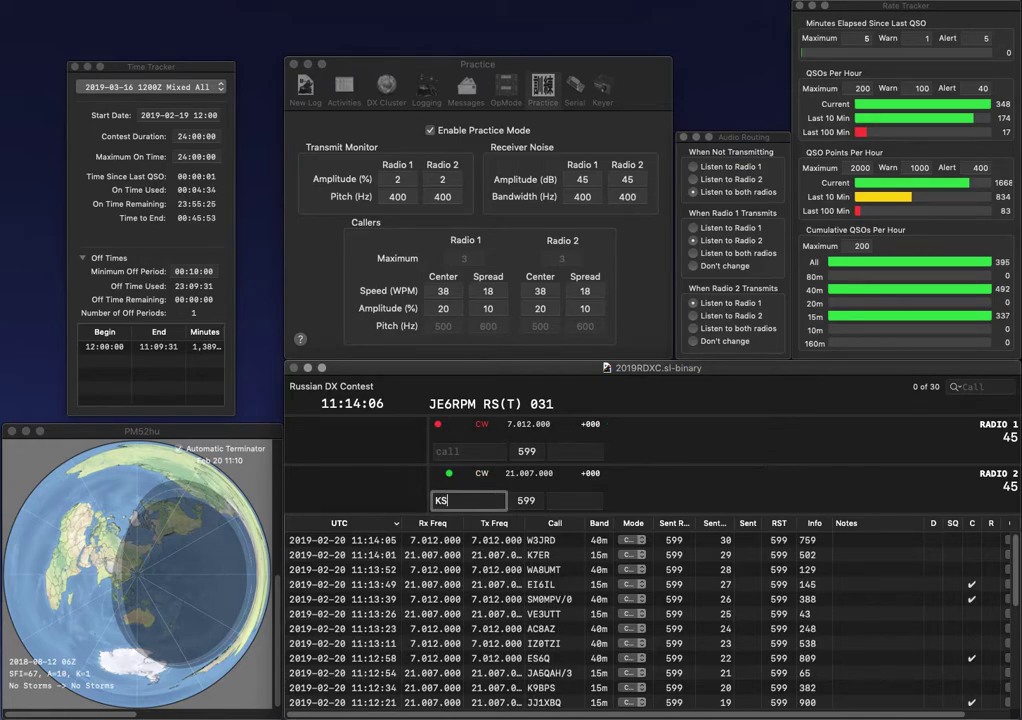
pyautogui.write('9A')
pyautogui.press('Return')
pyautogui.write('N2DDX')
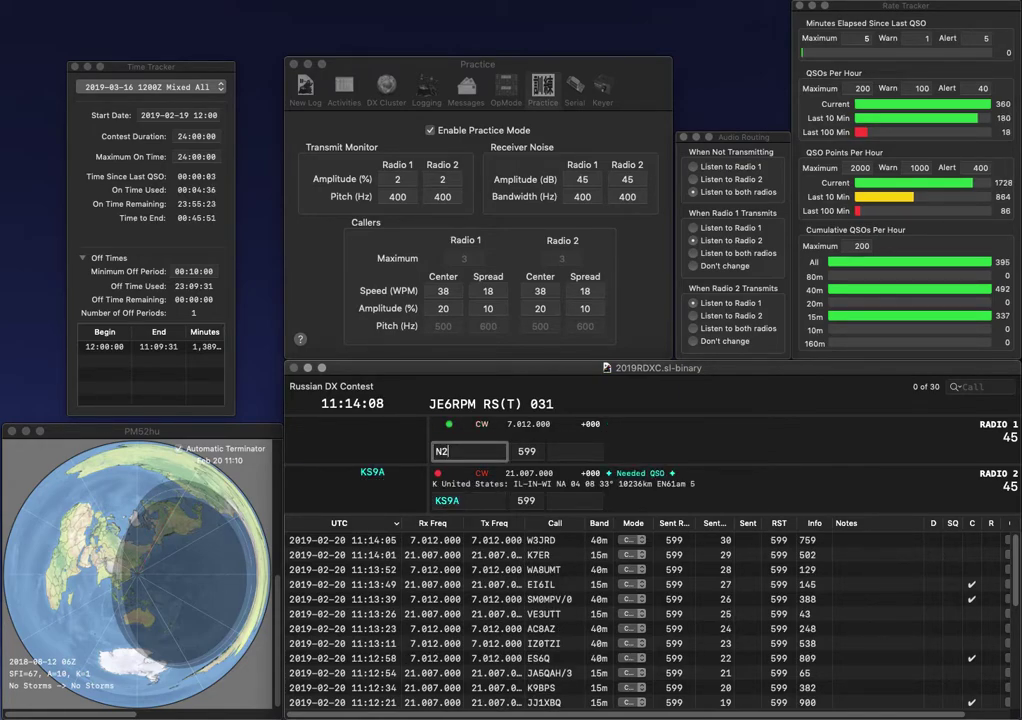
pyautogui.press('Return')
pyautogui.press('Return')
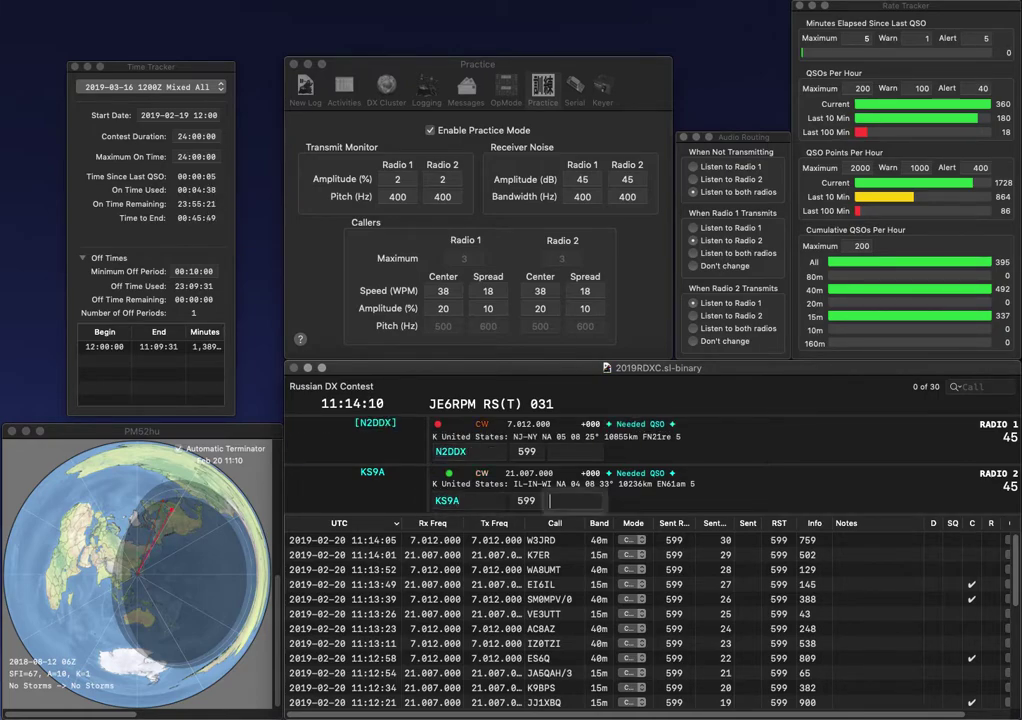
# - Log KS9A on Radio 2 with received serial 890 and N2DDX on Radio 1 with serial 563
pyautogui.write('890')
pyautogui.press('Return')
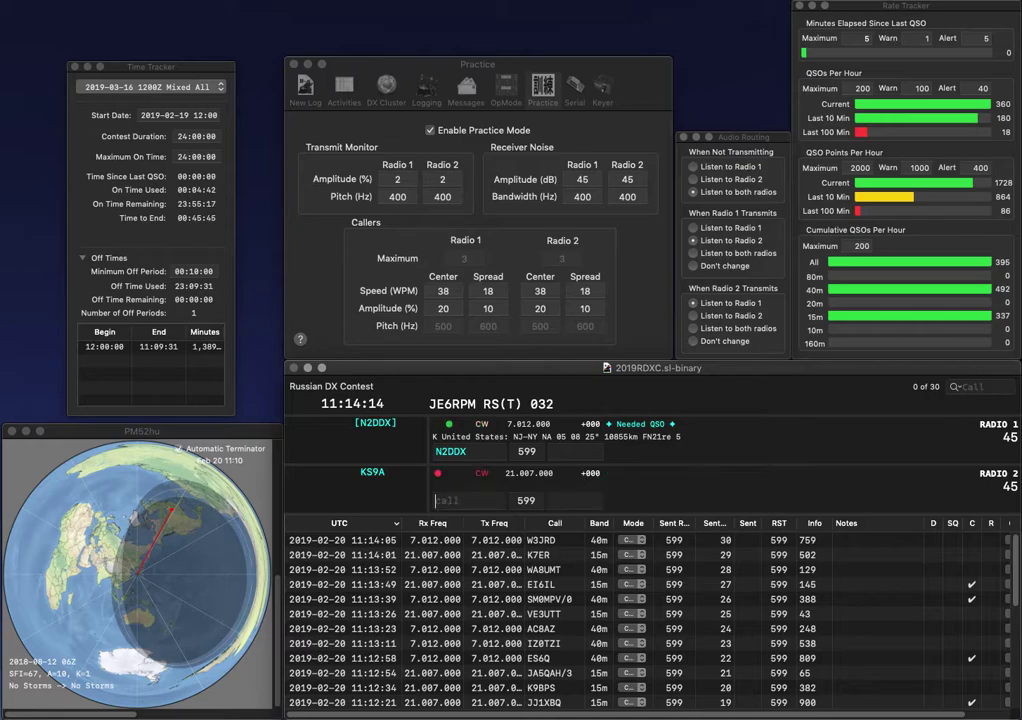
pyautogui.write('56')
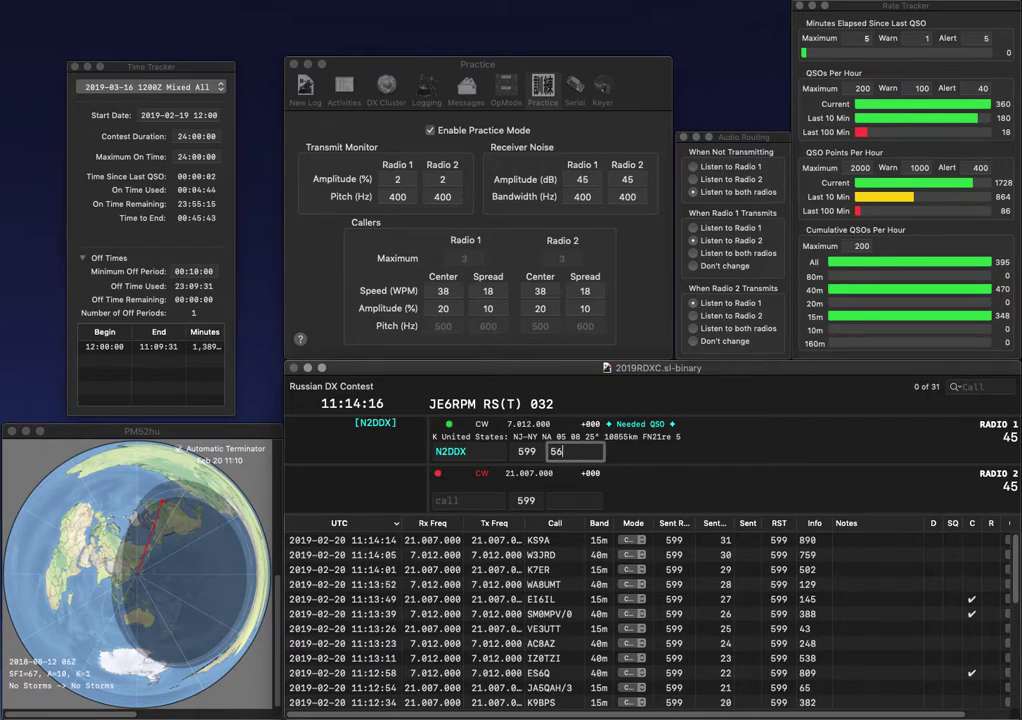
pyautogui.write('3')
pyautogui.press('Return')
# - Enter the call AC3AV on Radio 2 and the partial call 17 on Radio 1
pyautogui.write('AC3AV')
pyautogui.press('Return')
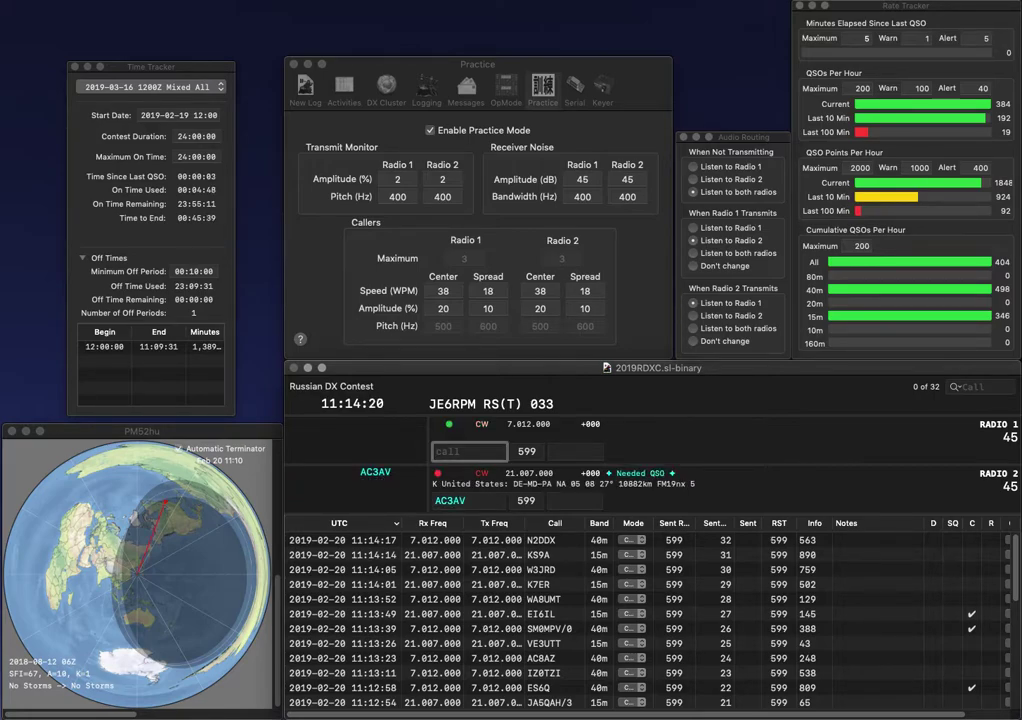
pyautogui.write('17')
pyautogui.press('Return')
pyautogui.press('space')
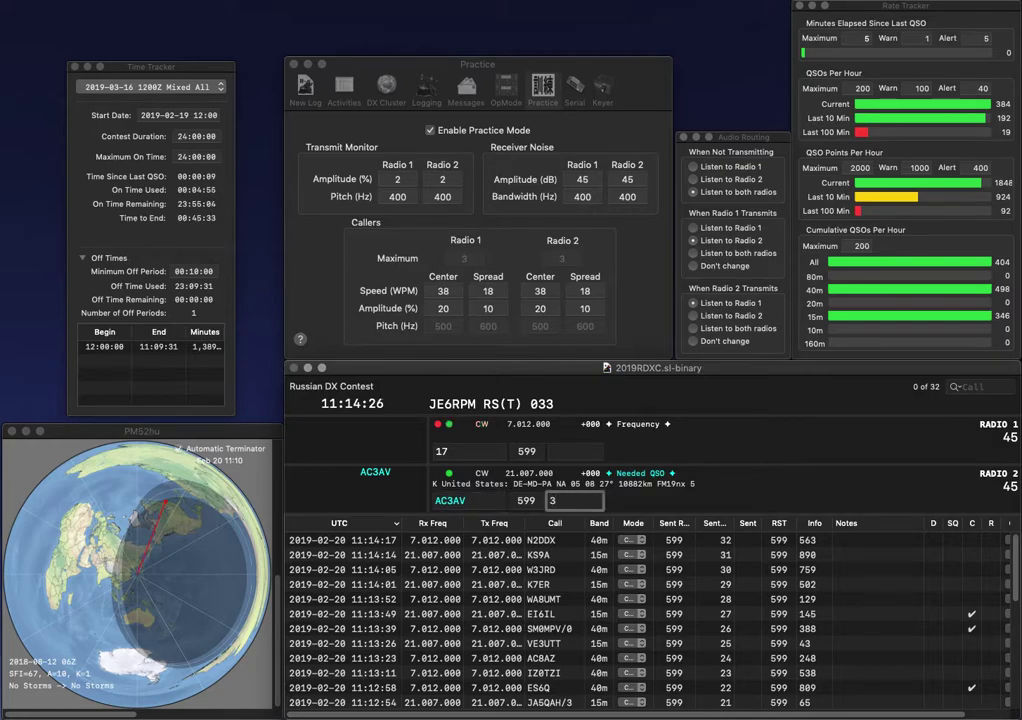
pyautogui.write('303')
pyautogui.press('Return')
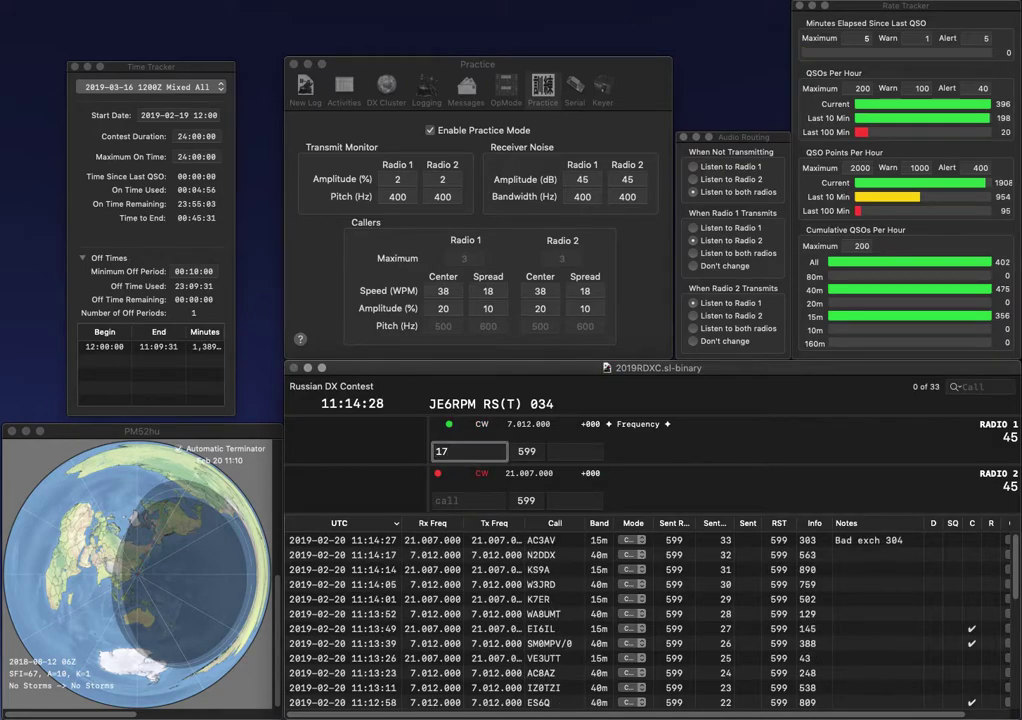
pyautogui.write('GM')
pyautogui.press('`')
# - Enter the call LU1VM on Radio 2 and change the Radio 1 partial call to TM17
pyautogui.write('LU1VM')
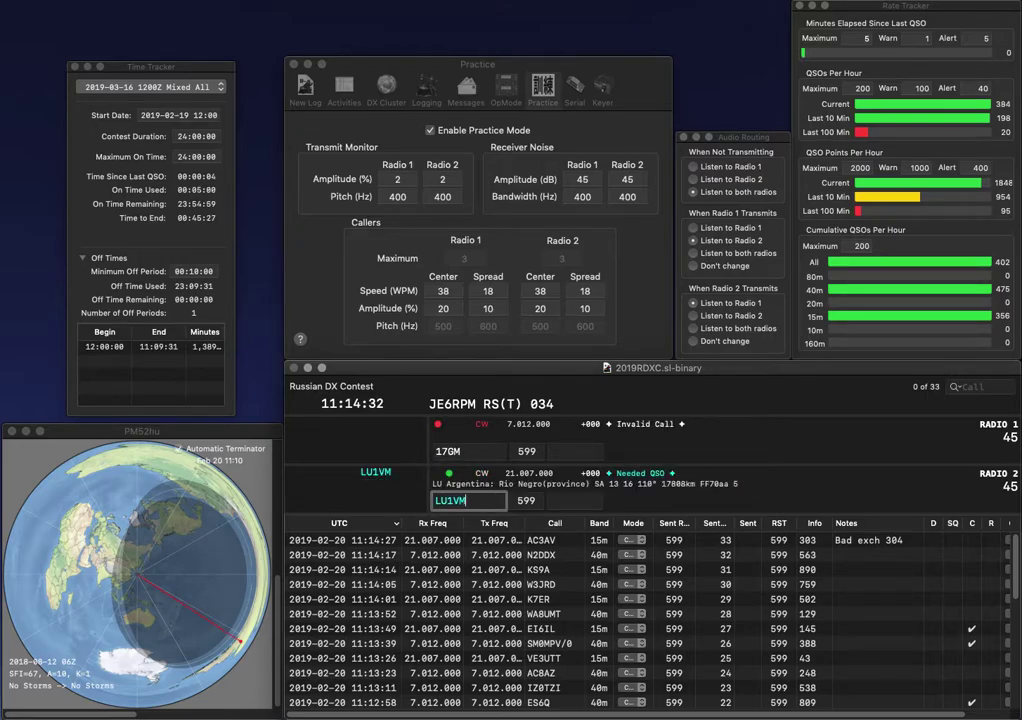
pyautogui.press('`')
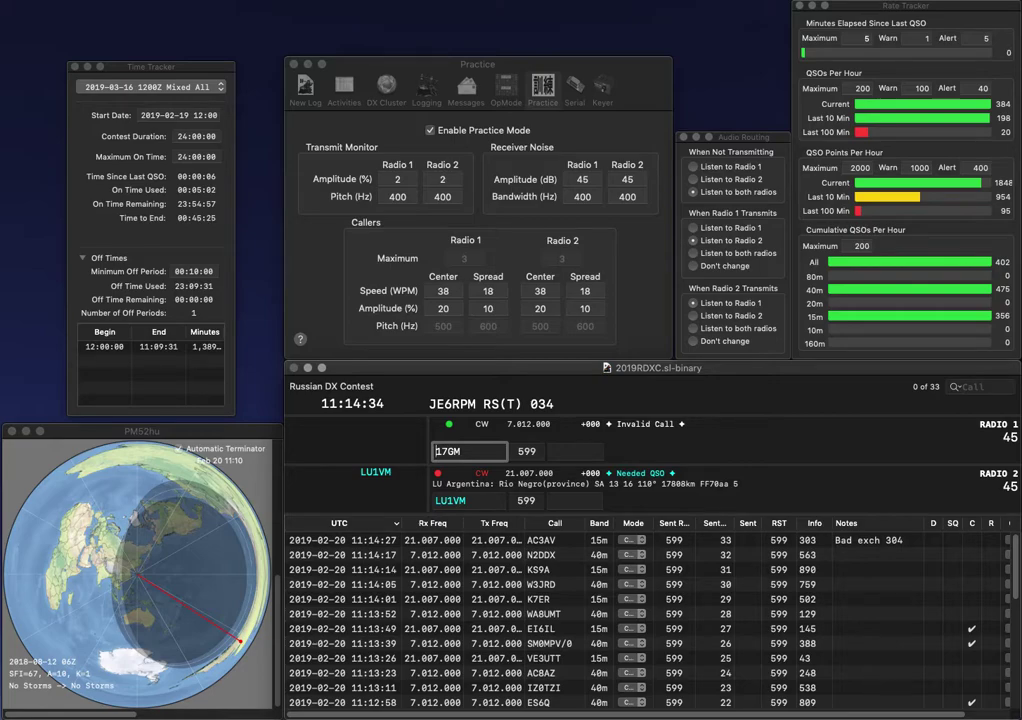
pyautogui.write('TM')
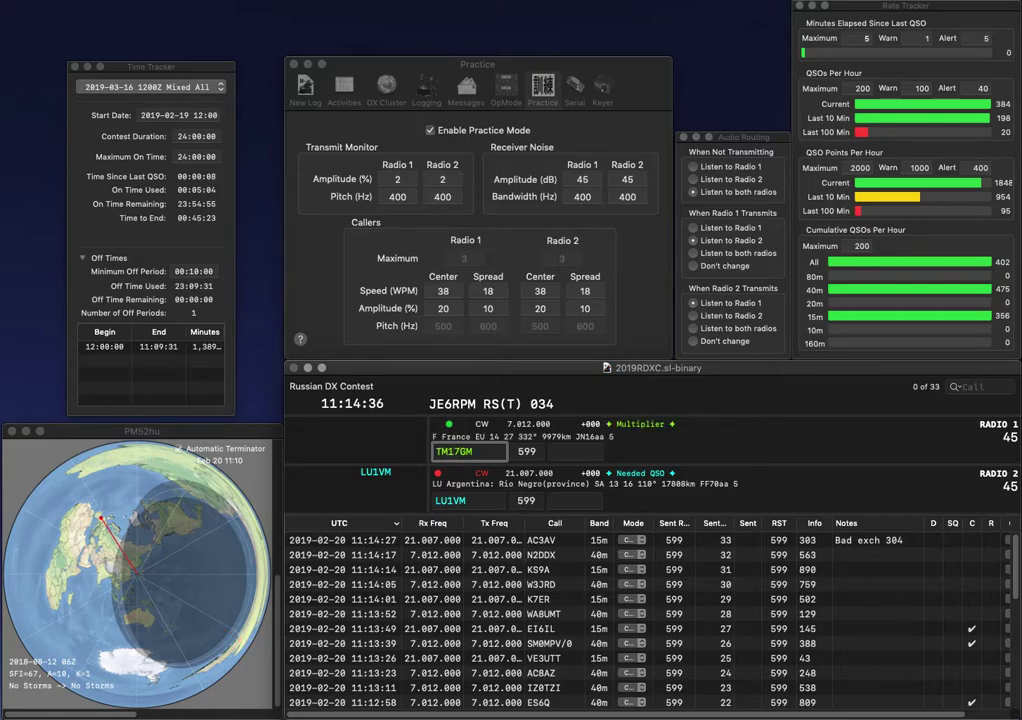
pyautogui.press('Delete')
pyautogui.press('Delete')
pyautogui.press('Return')
pyautogui.press('space')
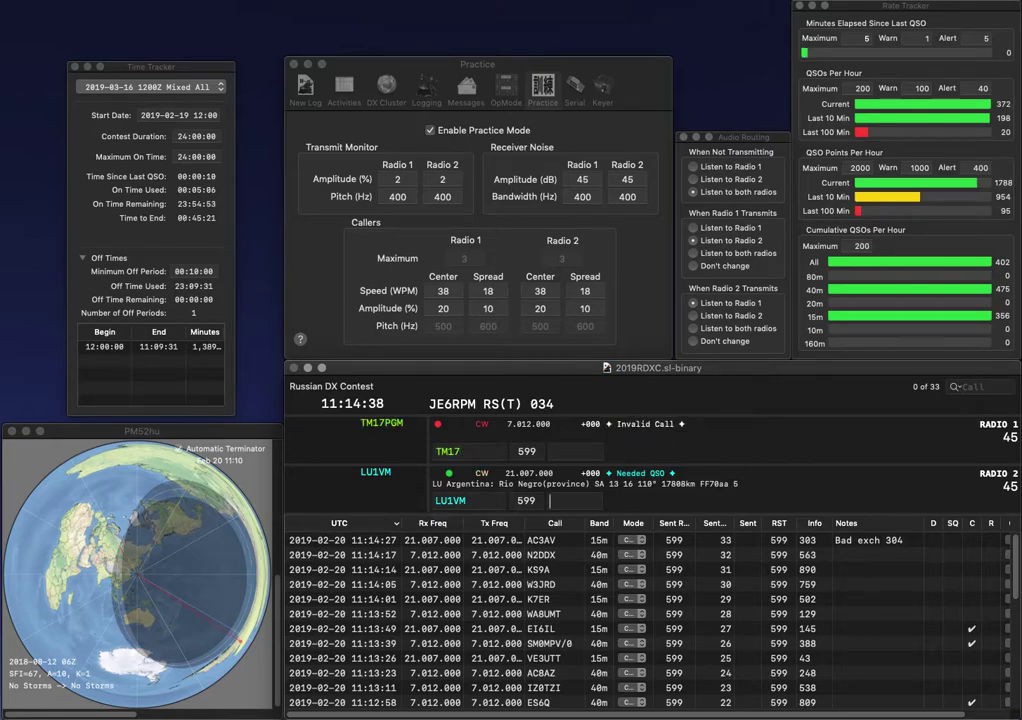
# - Log LU1VM on Radio 2 with received serial 956 and complete the Radio 1 call as TM17PGM
pyautogui.write('956')
pyautogui.press('Return')
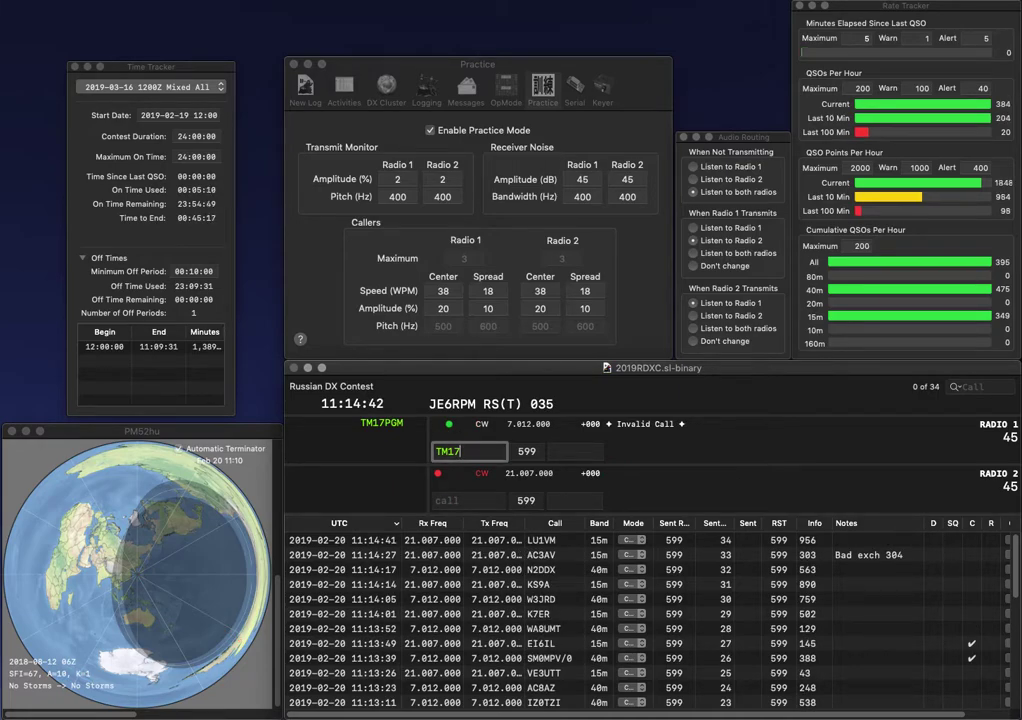
pyautogui.write('PGM')
pyautogui.press('Return')
pyautogui.write('W9ATU')
pyautogui.press('Return')
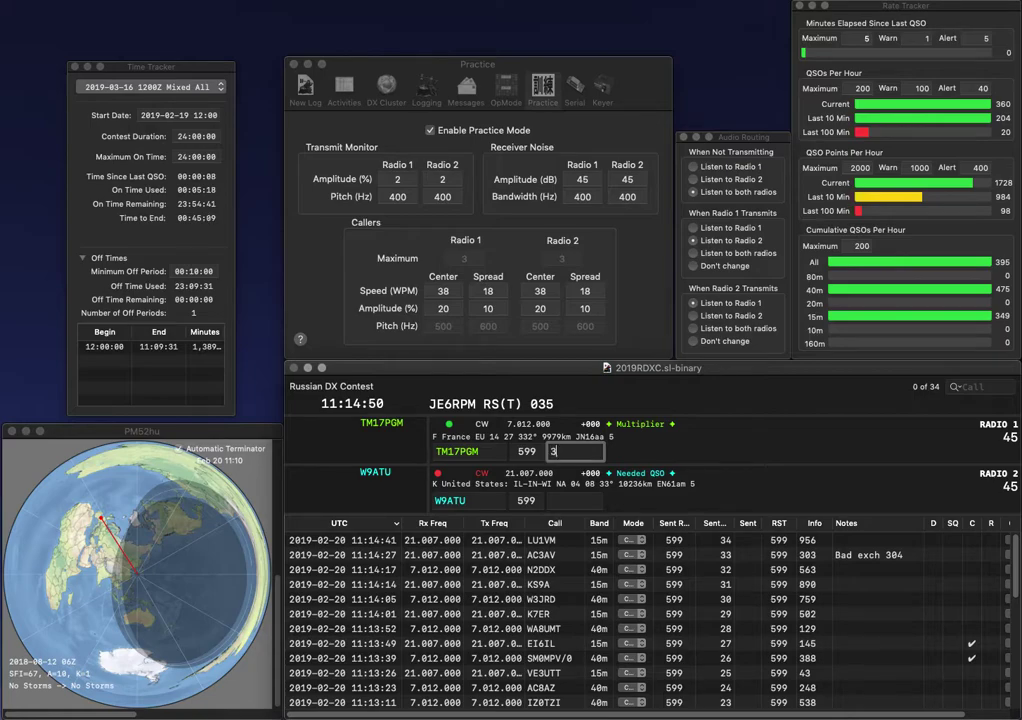
pyautogui.write('360')
pyautogui.press('Return')
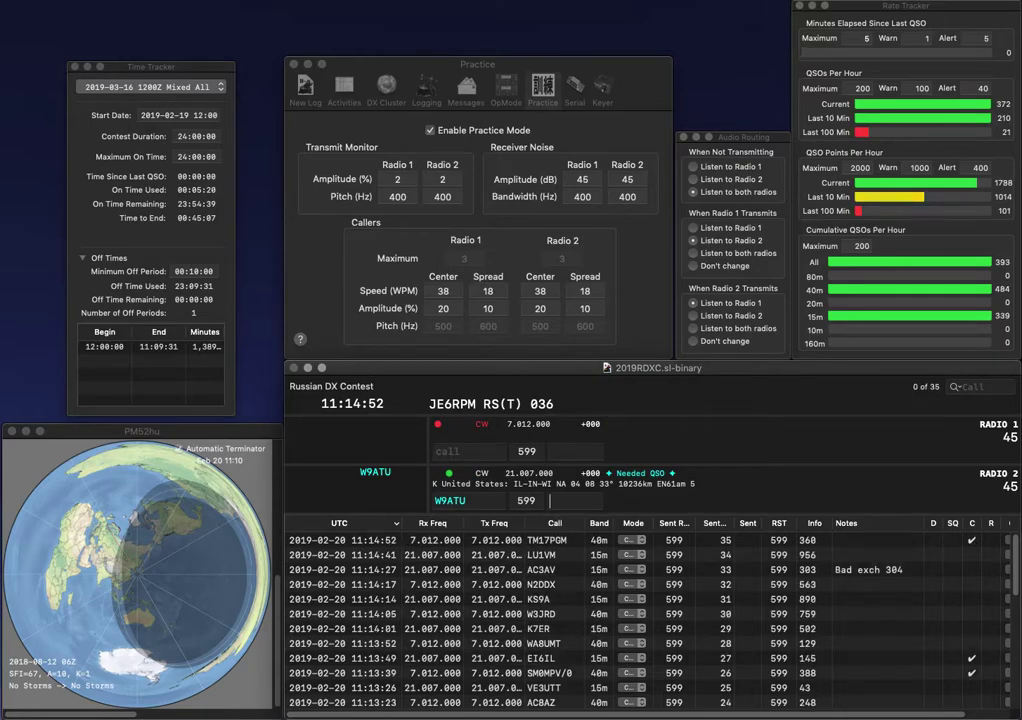
pyautogui.write('28')
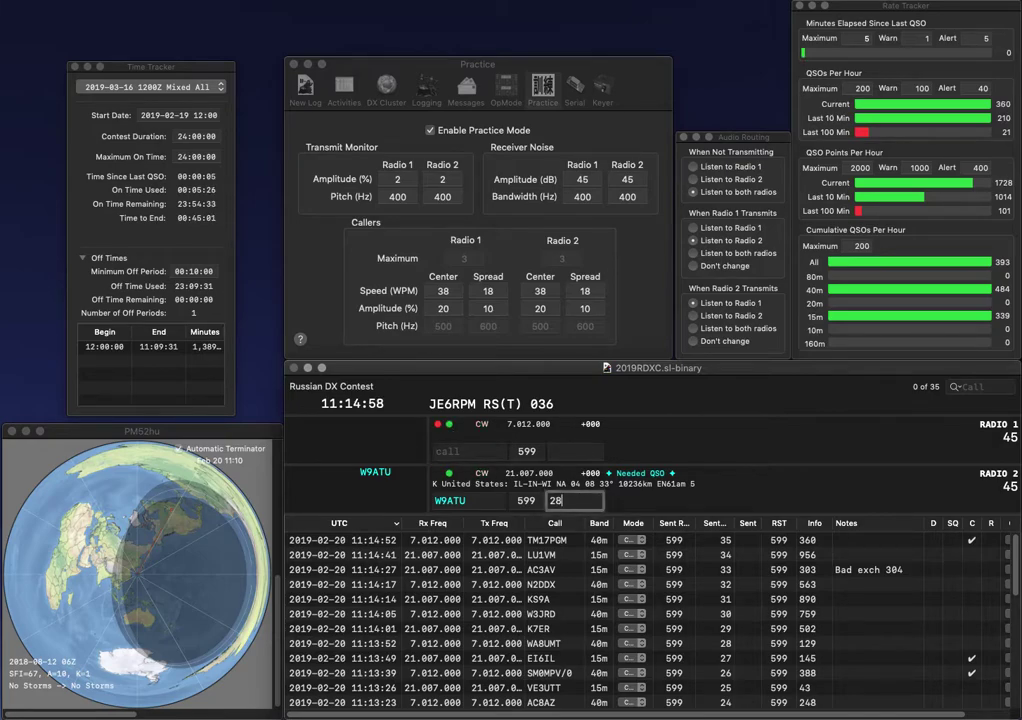
pyautogui.press('Return')
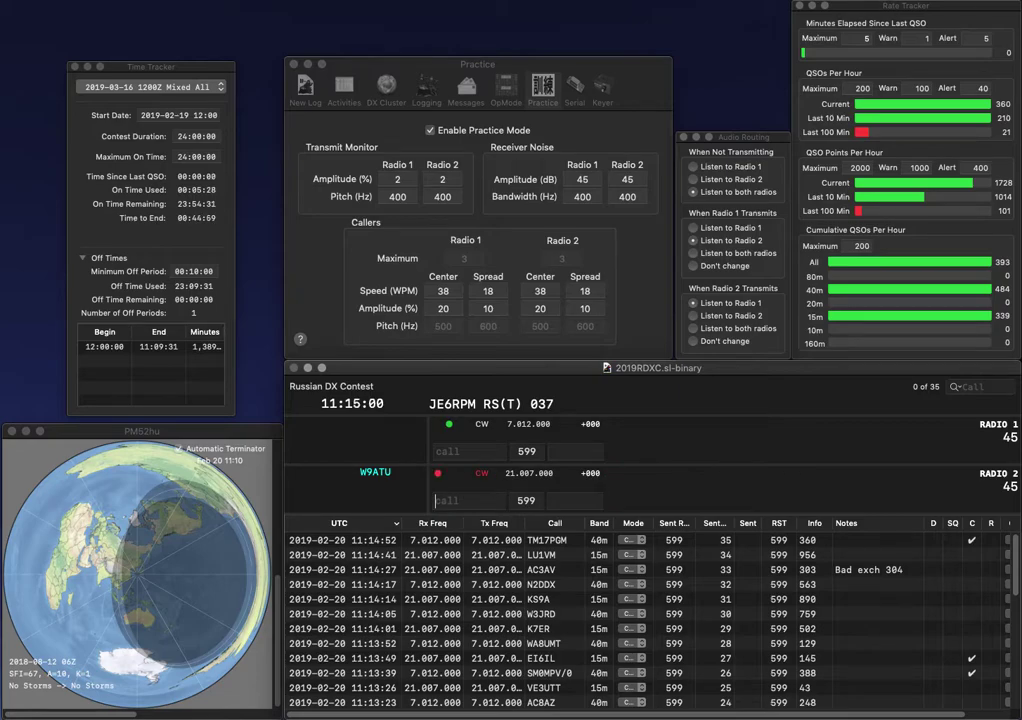
pyautogui.write('9P')
pyautogui.press('Return')
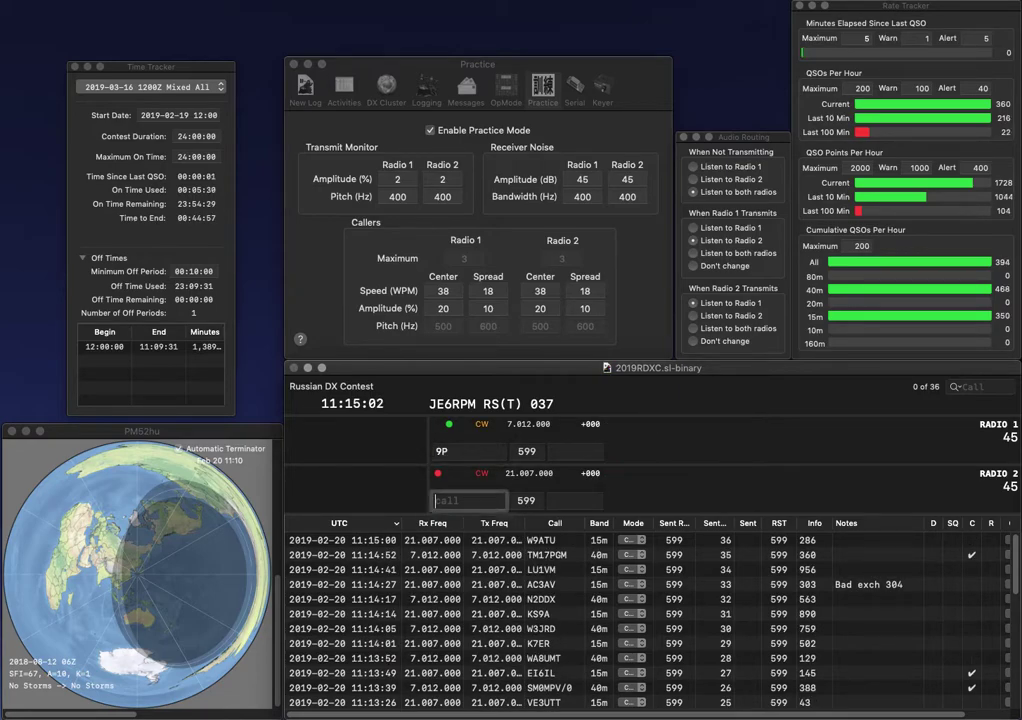
pyautogui.write('K5')
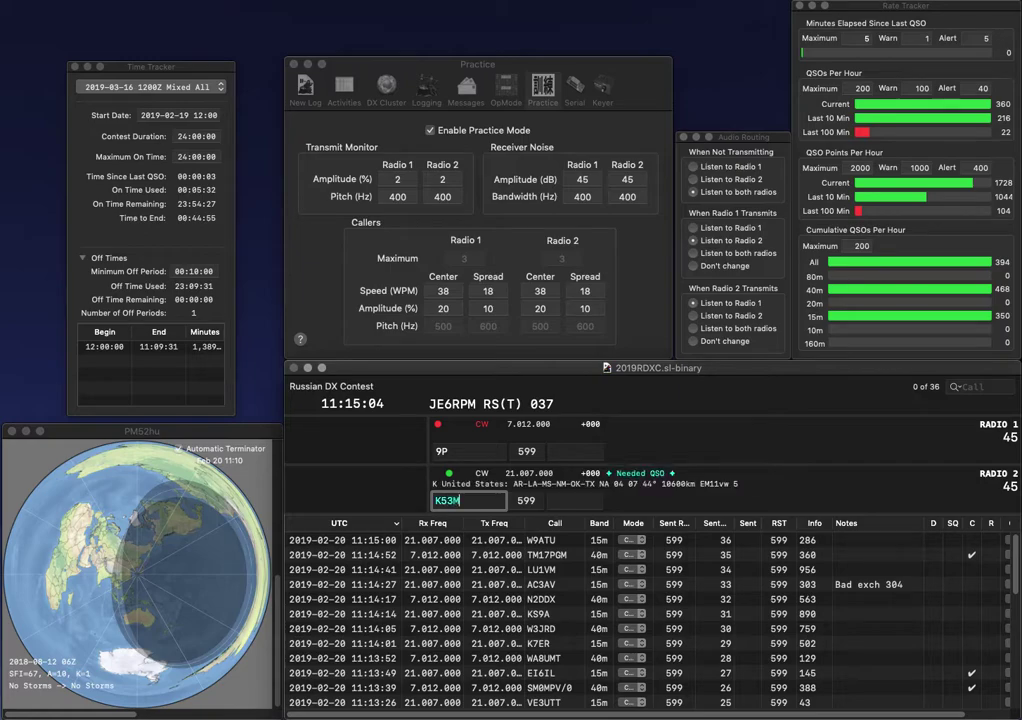
pyautogui.write('EMT')
pyautogui.press('Return')
pyautogui.write('KE')
pyautogui.press('Return')
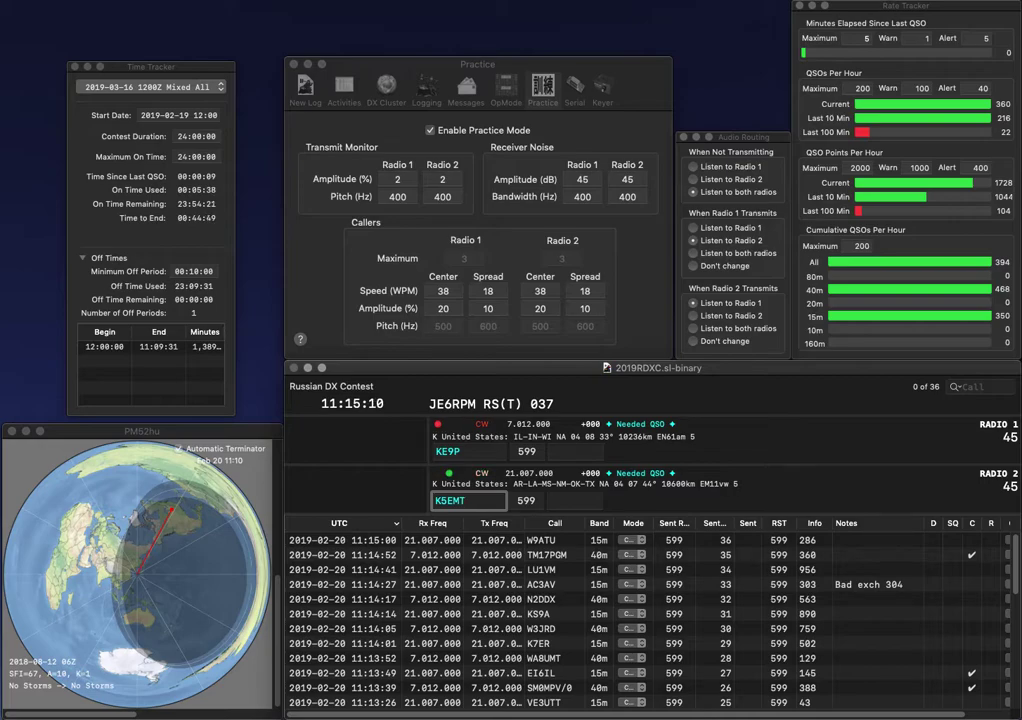
# - Change the Radio 2 call to KSEMT and the Radio 1 call to NE9P
pyautogui.press('Right')
pyautogui.press('Right')
pyautogui.press('BackSpace')
pyautogui.write('S')
pyautogui.press('Return')
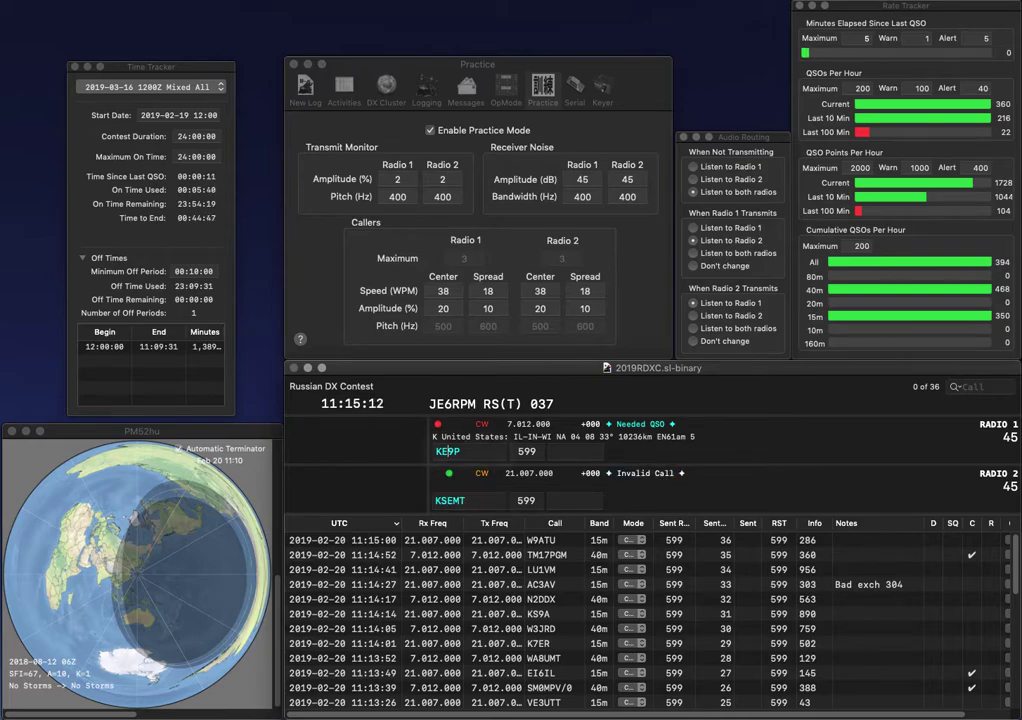
pyautogui.press('Delete')
pyautogui.write('N')
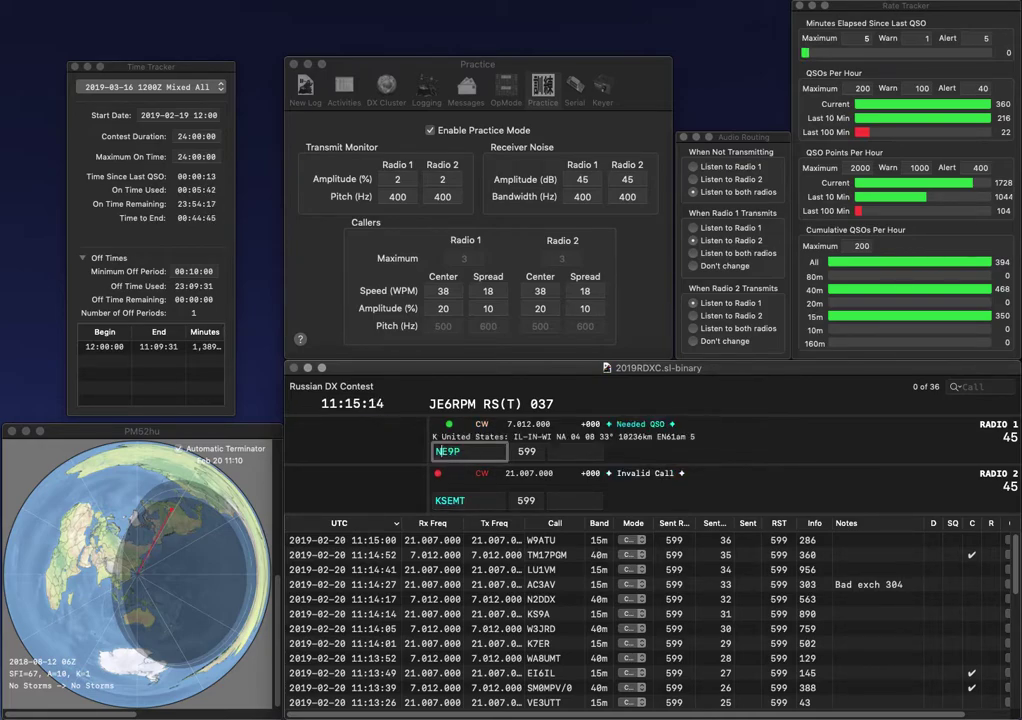
pyautogui.press('Return')
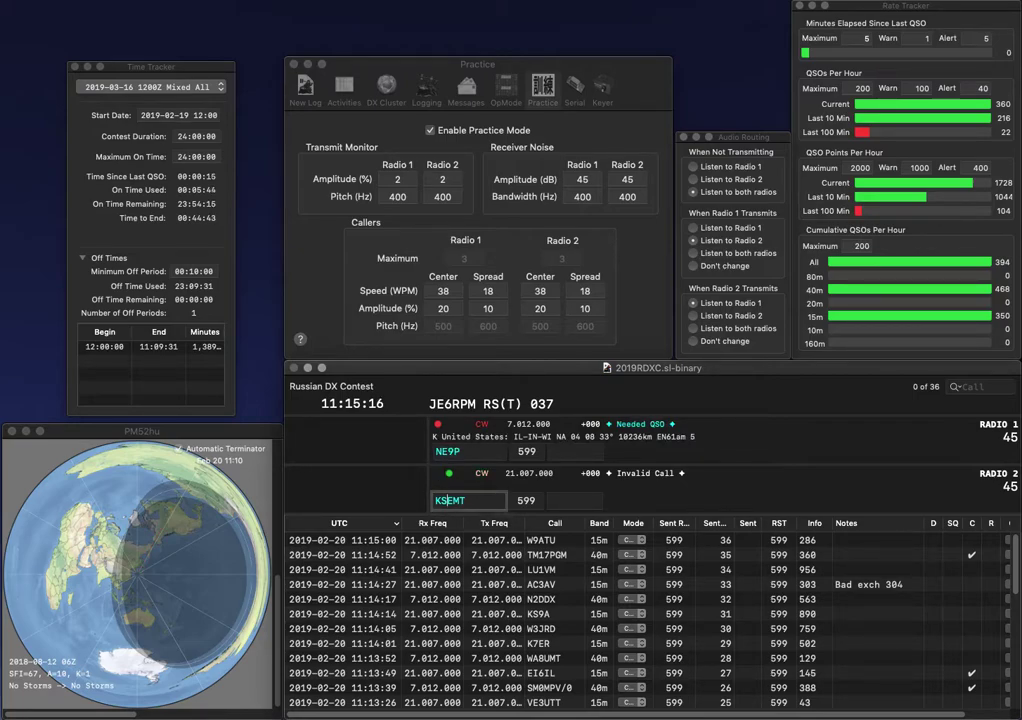
pyautogui.press('Delete')
pyautogui.press('BackSpace')
pyautogui.write('5')
pyautogui.press('Return')
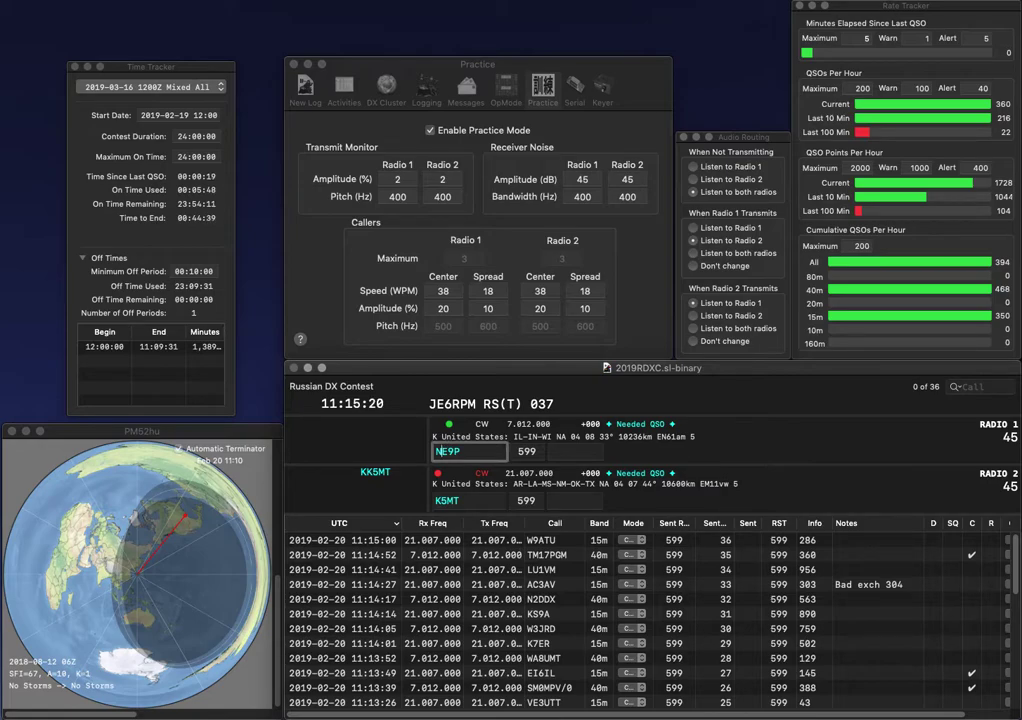
pyautogui.write('7')
pyautogui.press('BackSpace')
pyautogui.press('Delete')
pyautogui.write('NY')
pyautogui.press('Return')
# - Correct the Radio 2 call to K5EMI and send it
pyautogui.write('E')
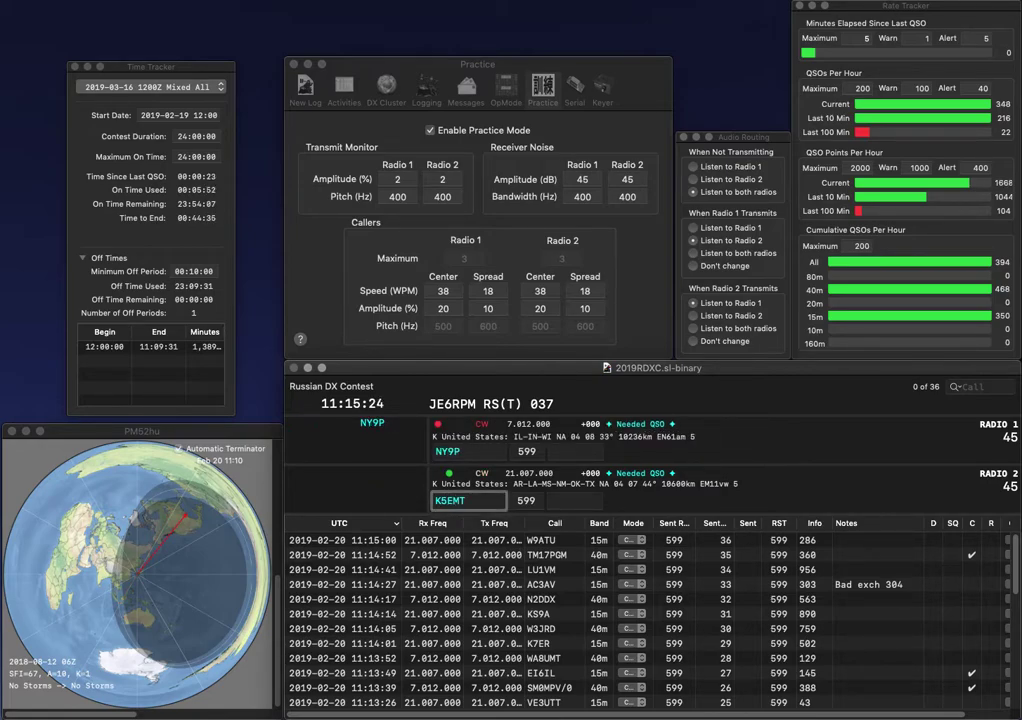
pyautogui.press('BackSpace')
pyautogui.write('I')
pyautogui.press('Return')
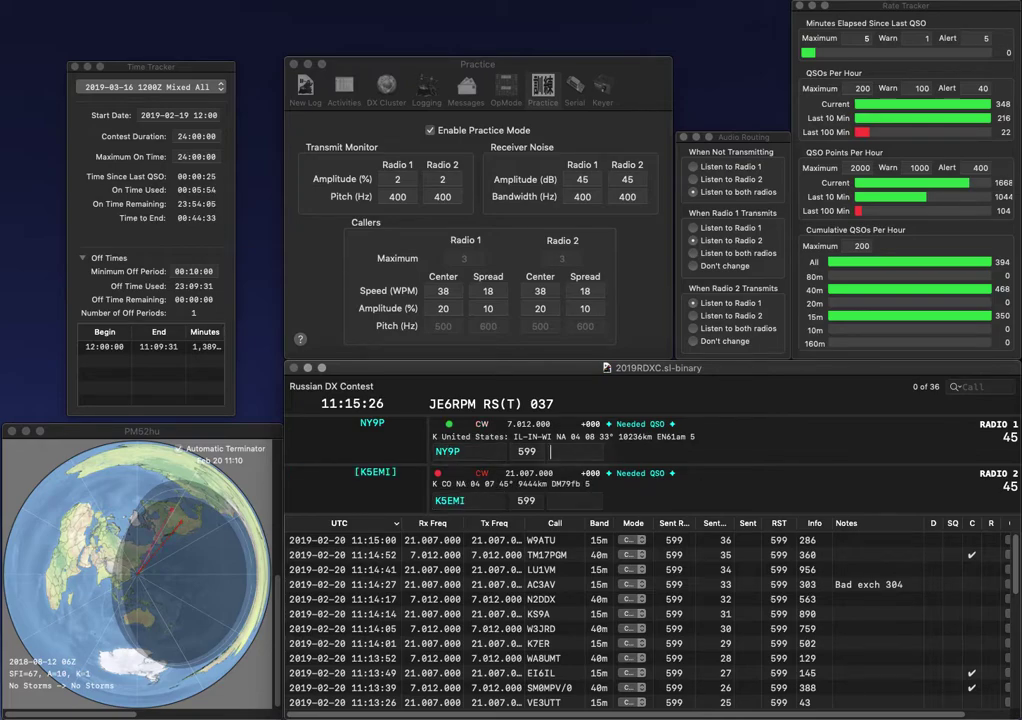
pyautogui.write('750')
pyautogui.press('Return')
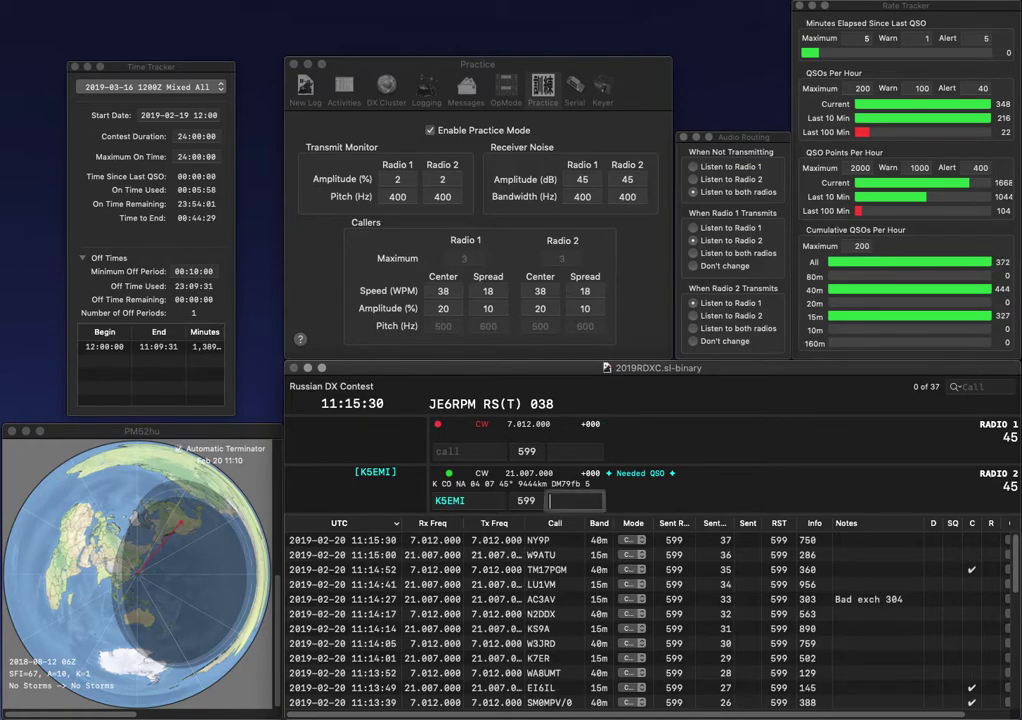
pyautogui.write('725')
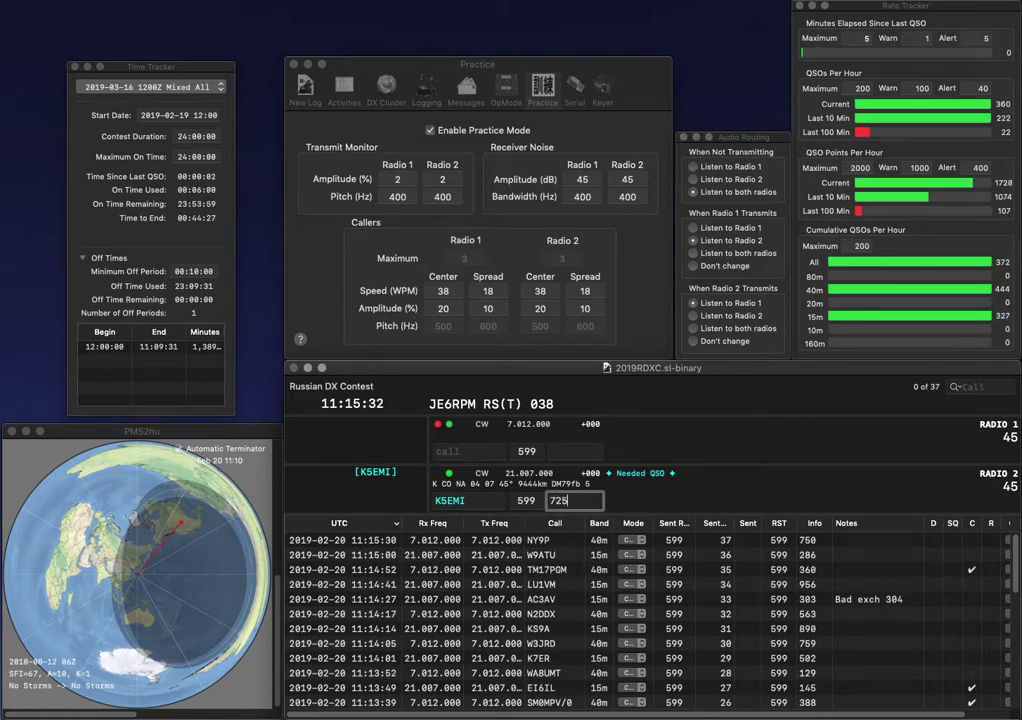
pyautogui.press('Return')
# - Enter and send the call LA3GH on Radio 1, and enter the partial call LS on Radio 2
pyautogui.write('LA3GH')
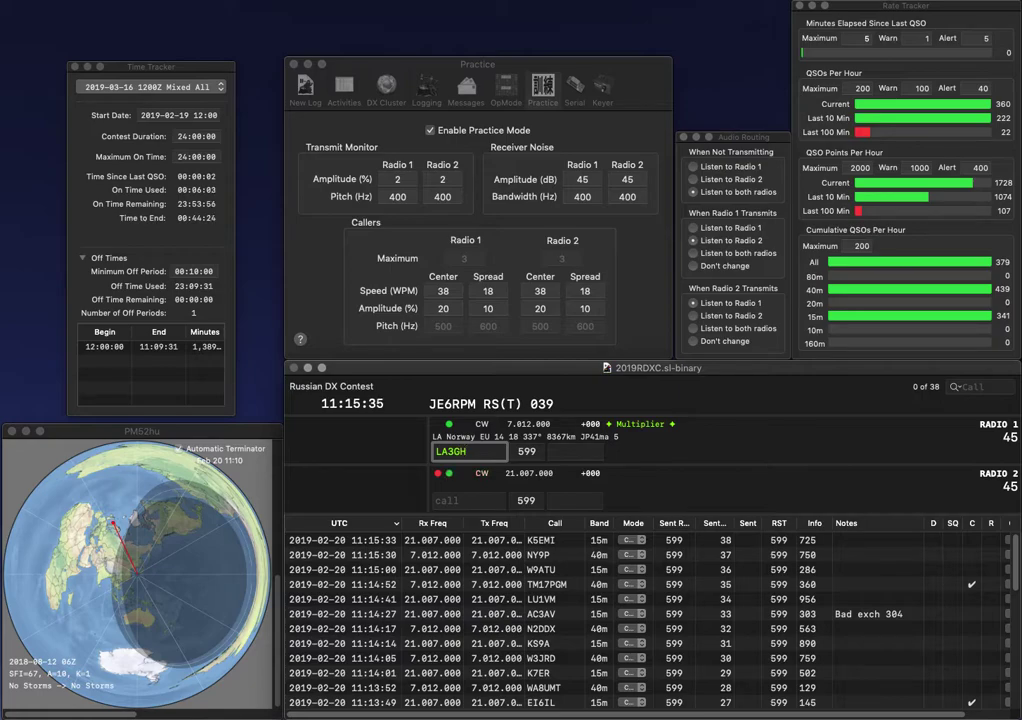
pyautogui.press('Return')
pyautogui.write('LS')
pyautogui.click(467, 451)
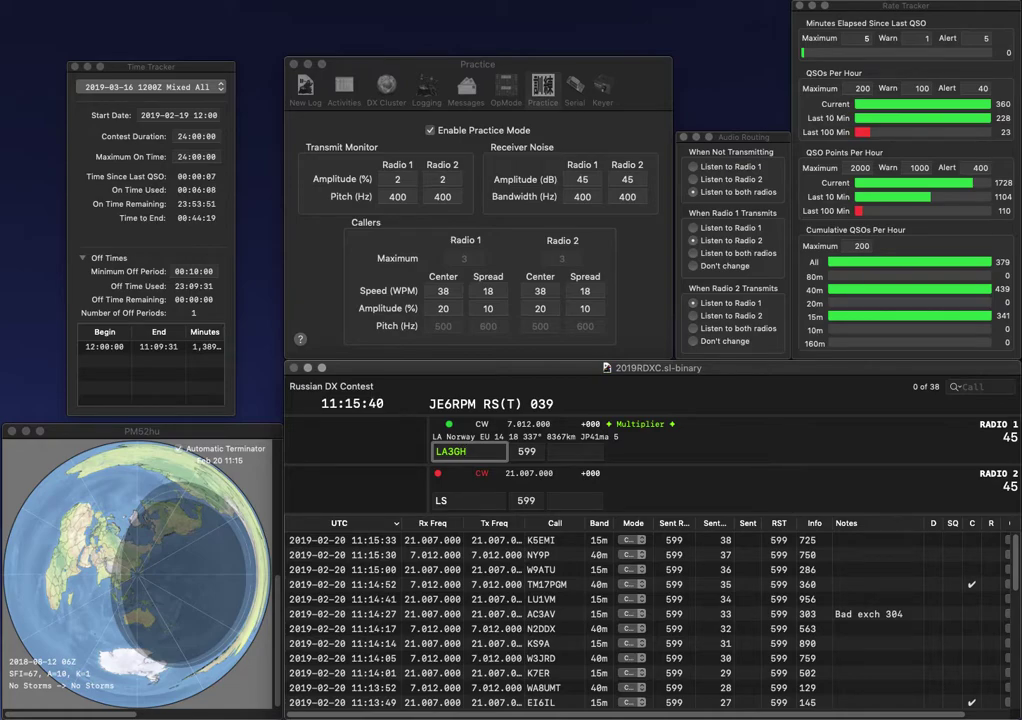
pyautogui.write('A')
pyautogui.press('BackSpace')
pyautogui.write('SA')
pyautogui.press('Return')
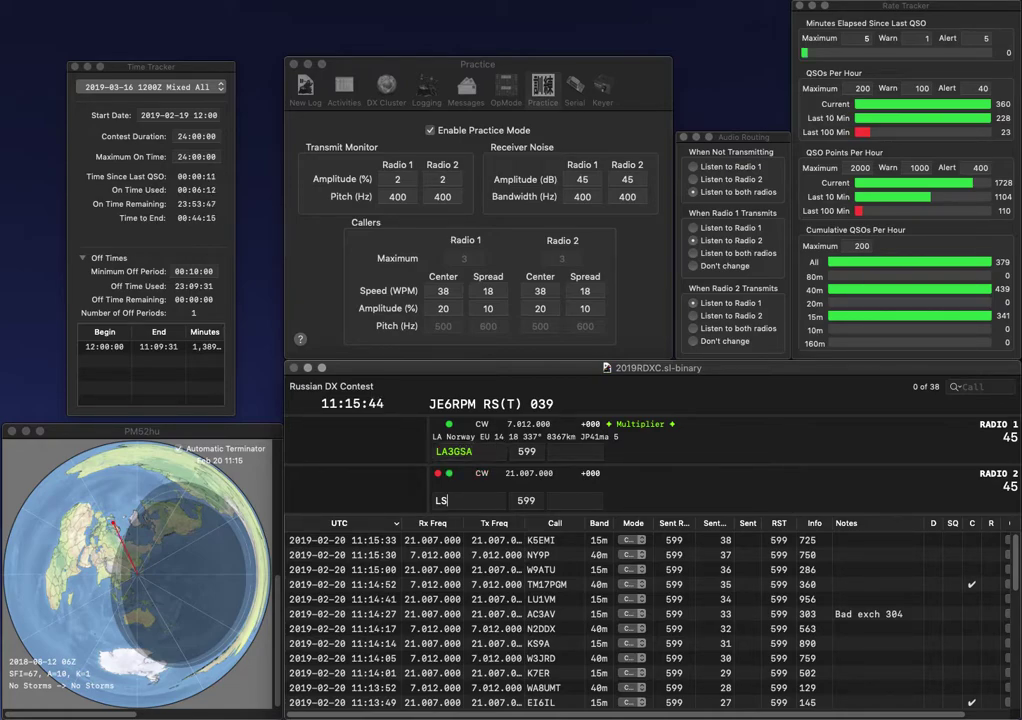
# - Replace the partial Radio 2 call with E74SL and send it
pyautogui.press('BackSpace')
pyautogui.press('BackSpace')
pyautogui.write('4SL')
pyautogui.press('Left')
pyautogui.press('Left')
pyautogui.press('Left')
pyautogui.write('E7')
pyautogui.press('Return')
# - Correct the Radio 1 call to LA4GHA and send it
pyautogui.press('Left')
pyautogui.press('Left')
pyautogui.press('Left')
pyautogui.press('BackSpace')
pyautogui.write('4')
pyautogui.press('Right')
pyautogui.press('Right')
pyautogui.press('Right')
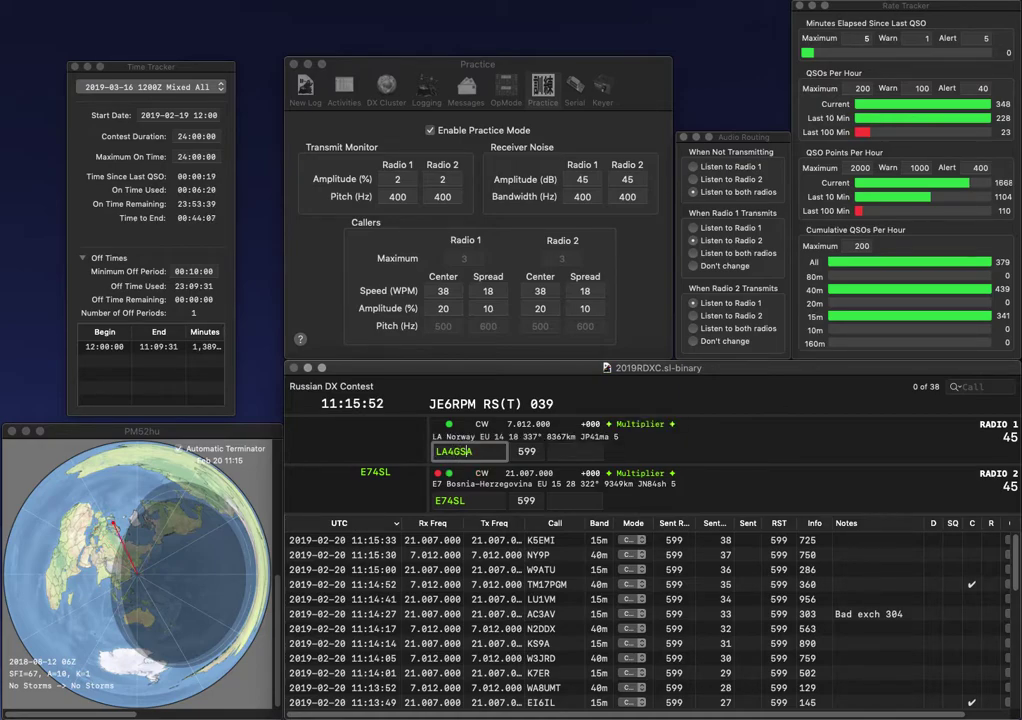
pyautogui.press('BackSpace')
pyautogui.press('BackSpace')
pyautogui.write('HA')
pyautogui.press('Return')
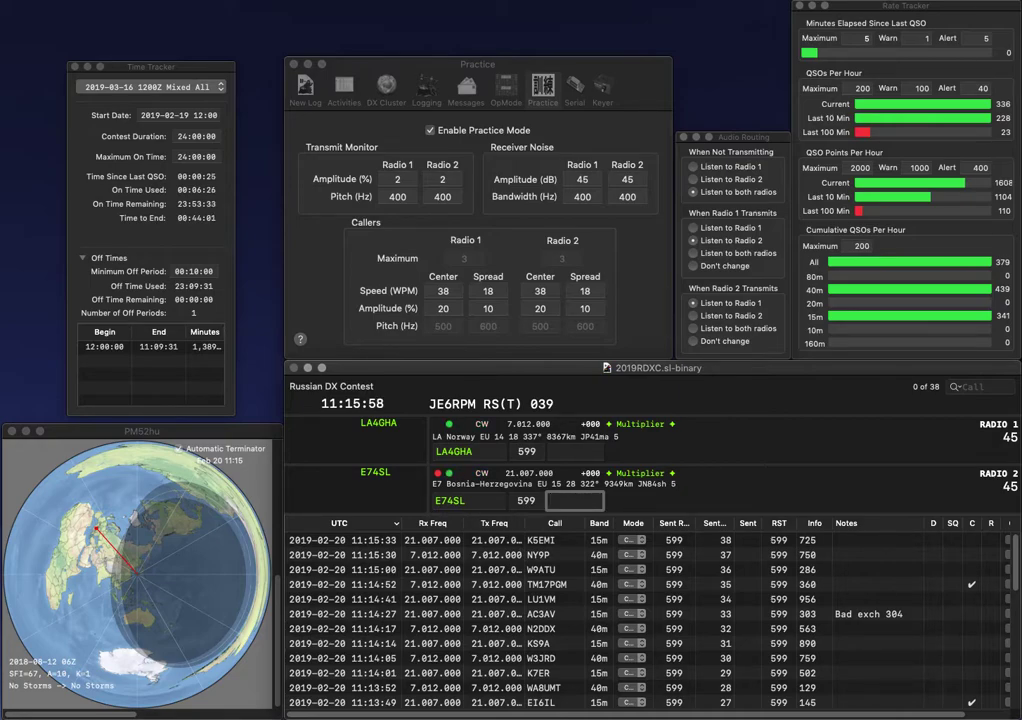
pyautogui.write('154')
pyautogui.press('Return')
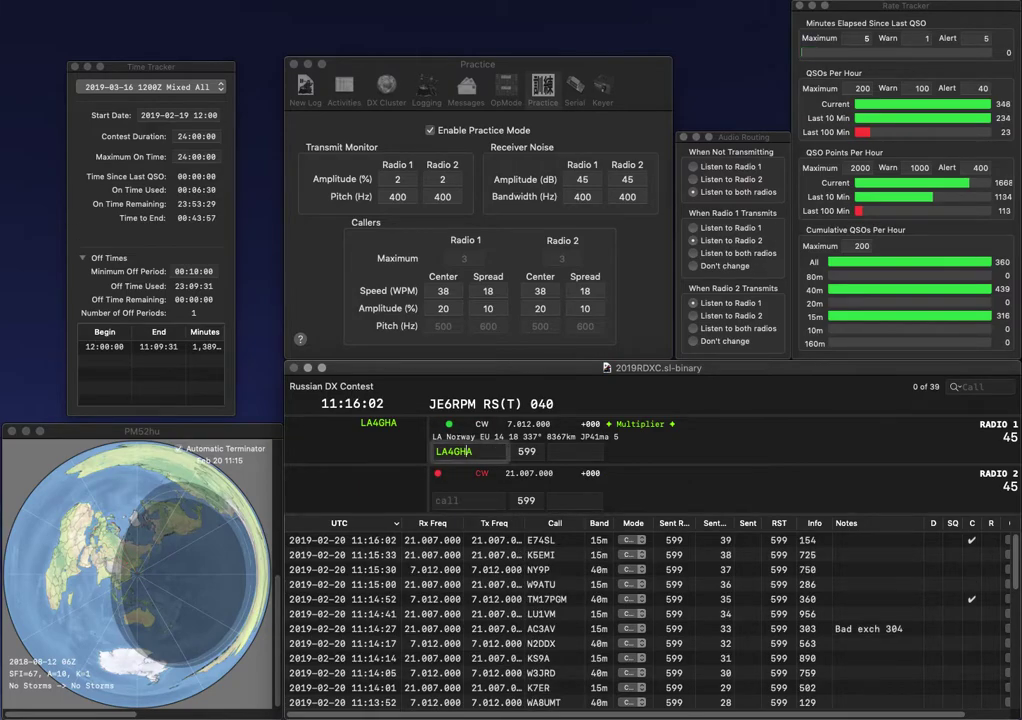
pyautogui.write('22')
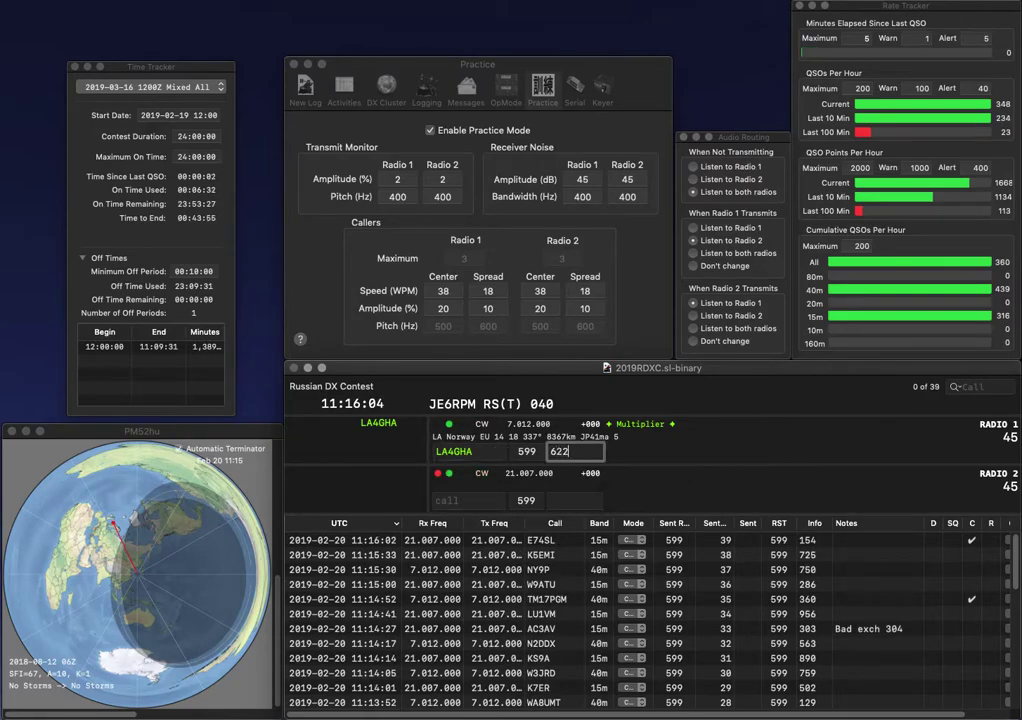
pyautogui.press('Return')
pyautogui.write('DL4')
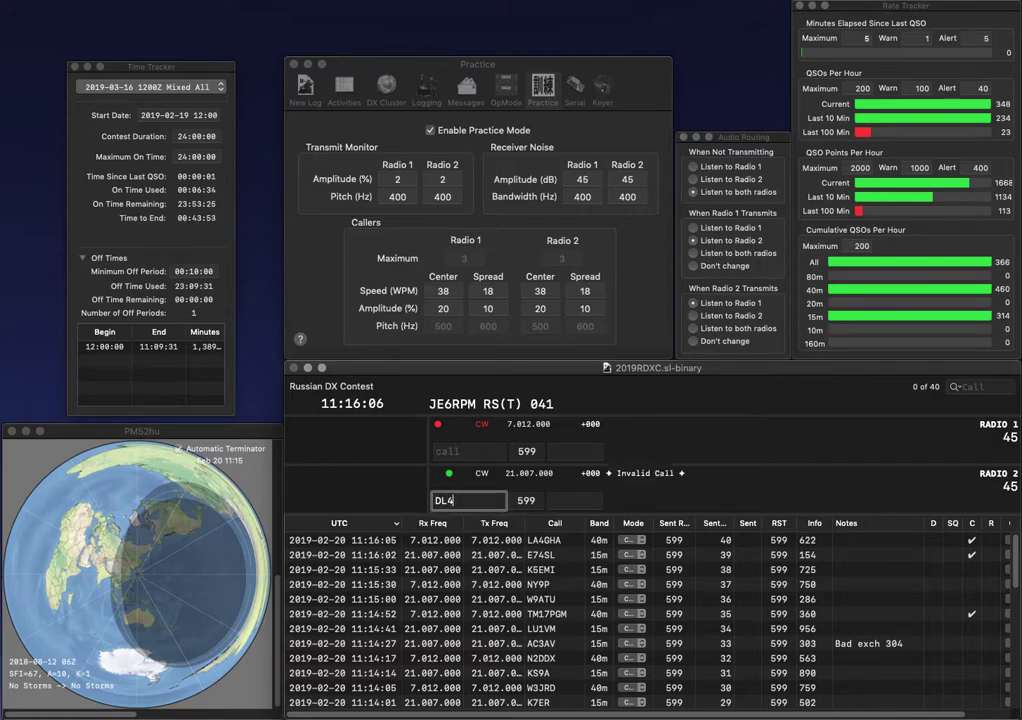
pyautogui.write('EAX')
pyautogui.press('Return')
pyautogui.write('D8SN')
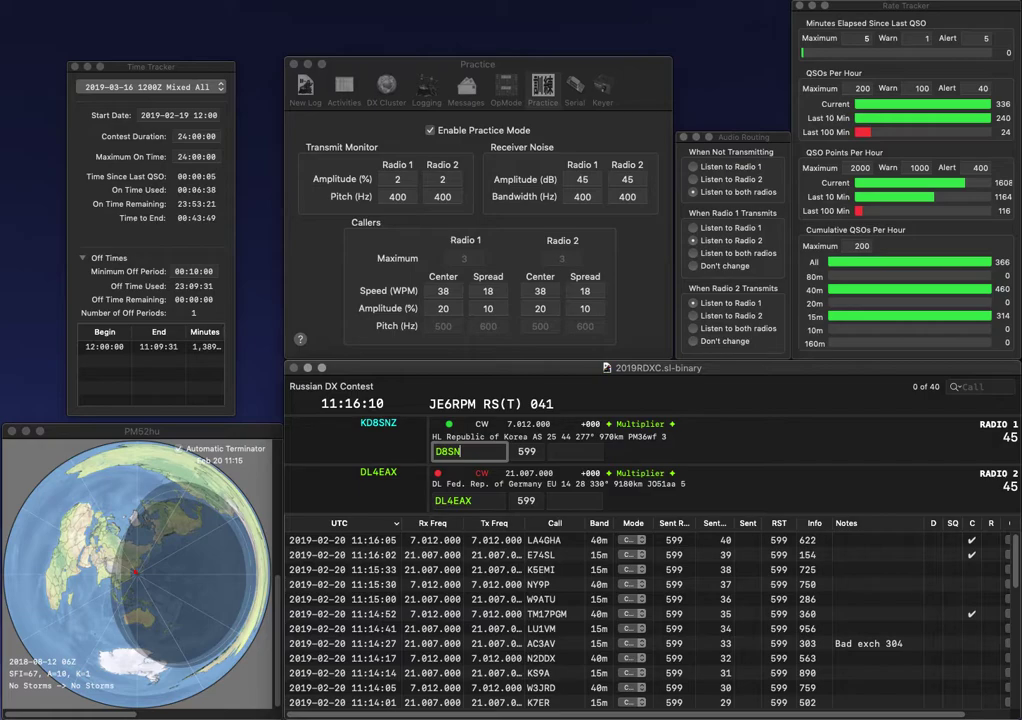
pyautogui.write('K')
pyautogui.press('Return')
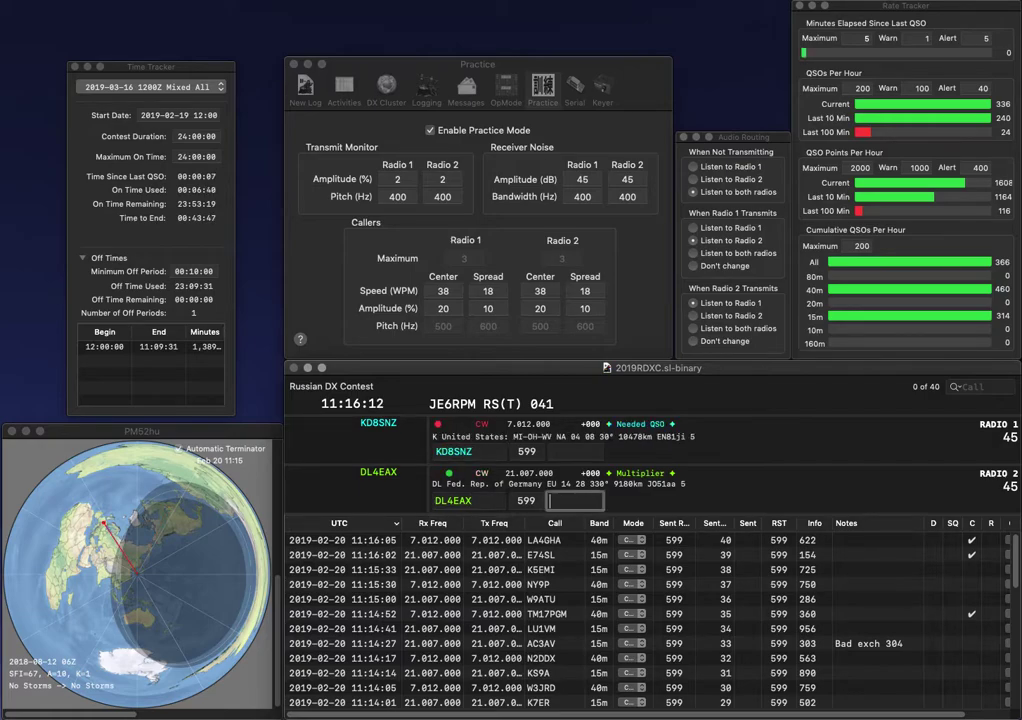
pyautogui.write('529')
pyautogui.press('Return')
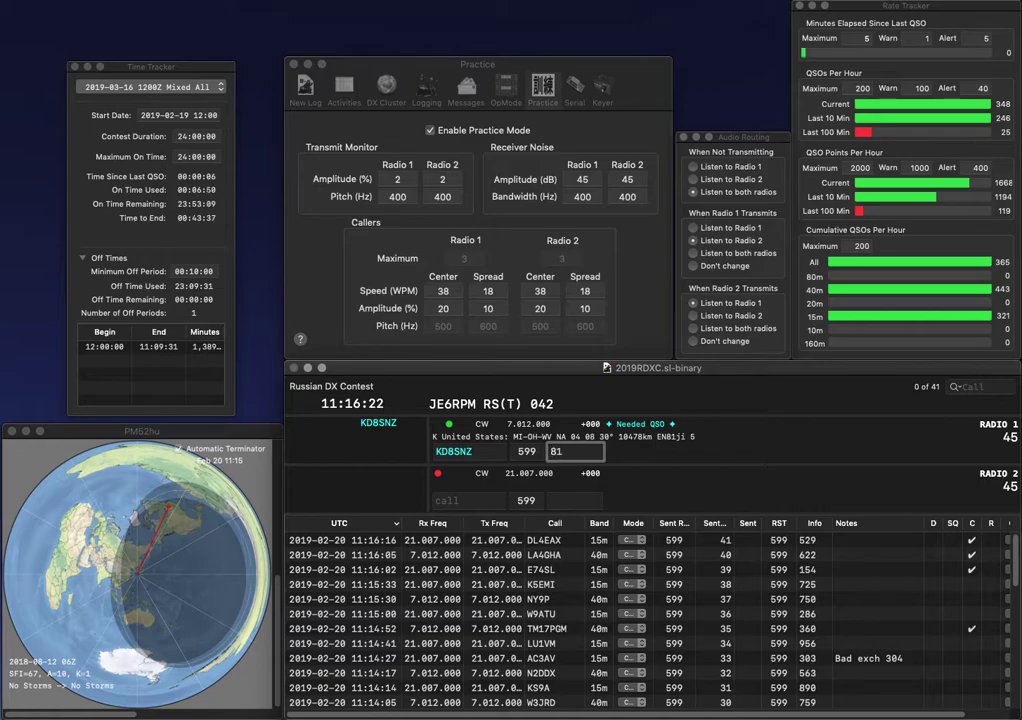
pyautogui.press('Return')
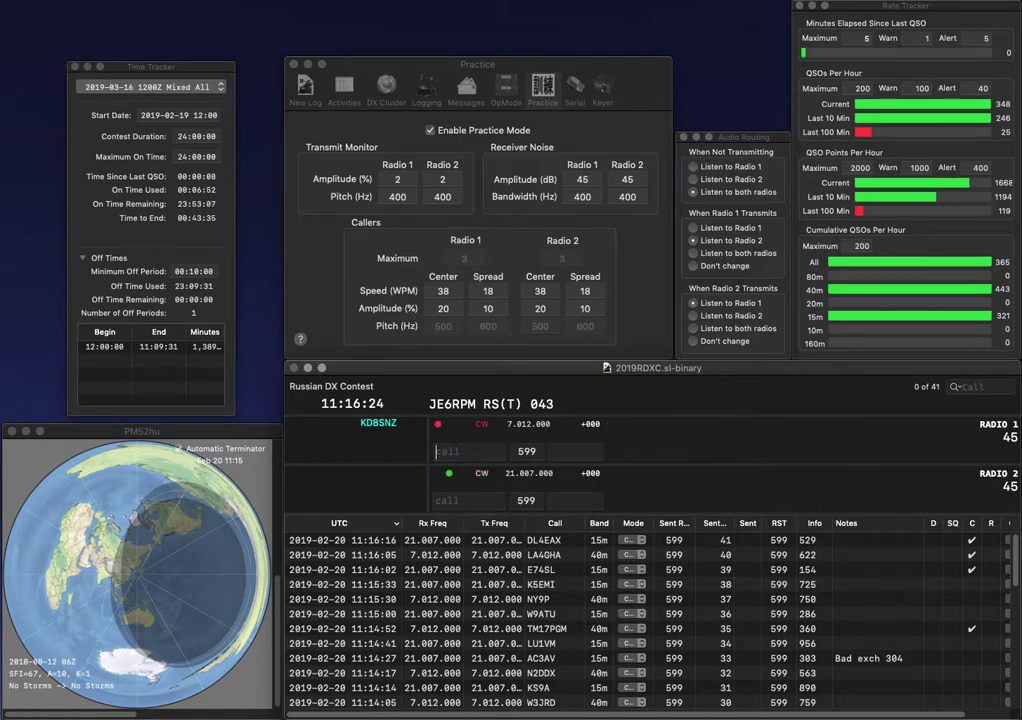
# - Enter and send the call S58Q on Radio 2 and the call AC6BF on Radio 1
pyautogui.write('S58Q')
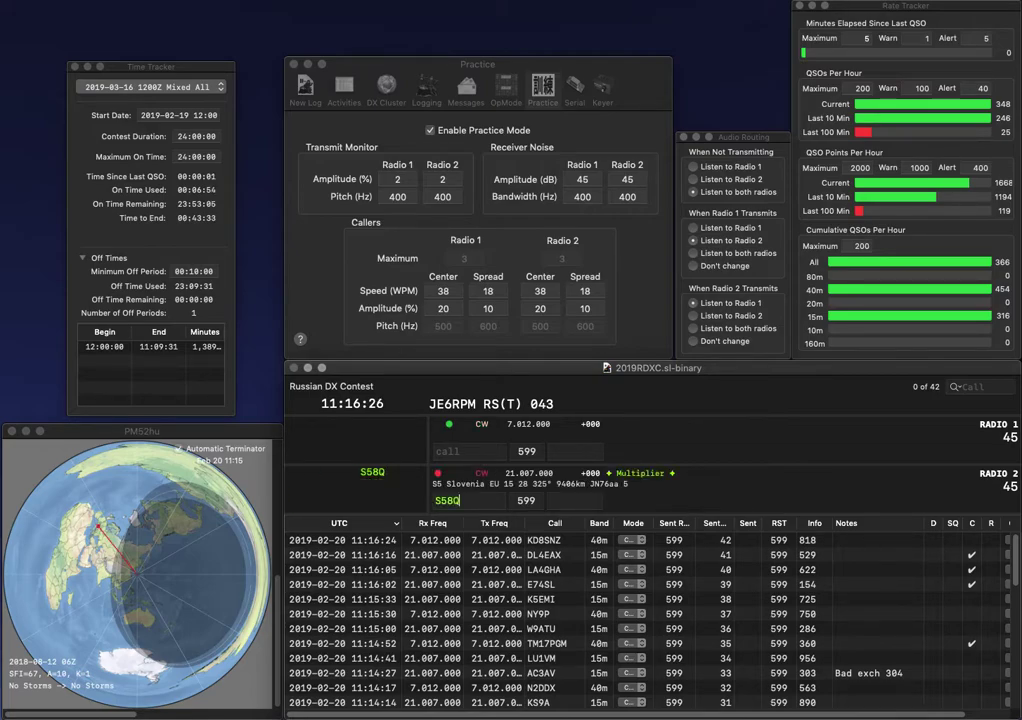
pyautogui.press('Return')
pyautogui.write('AC6BF')
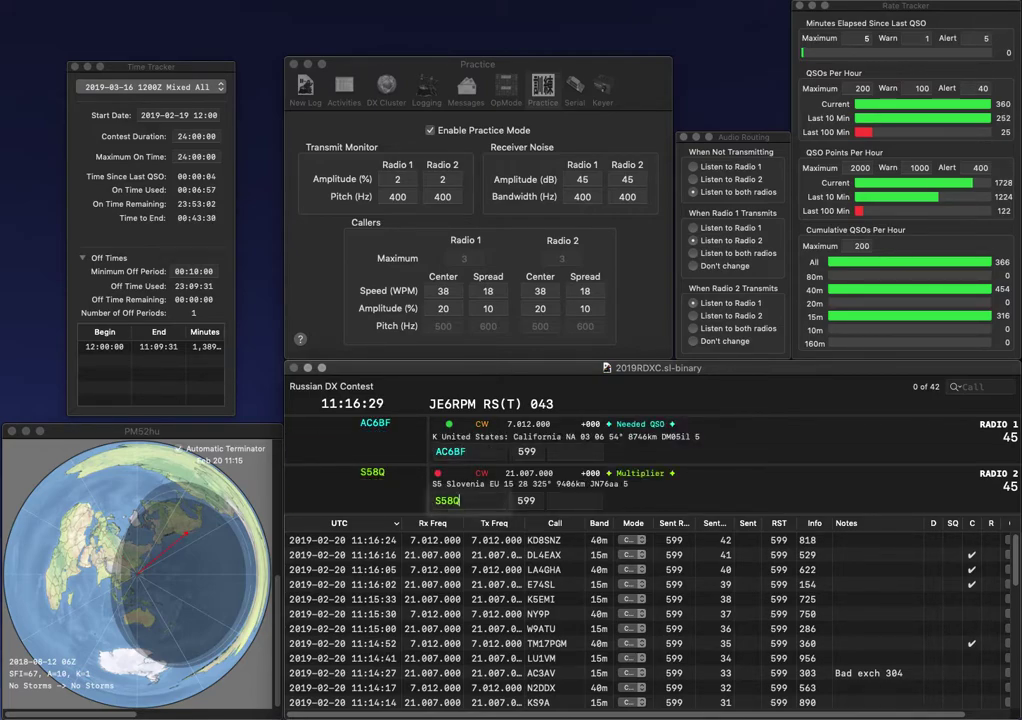
pyautogui.press('Return')
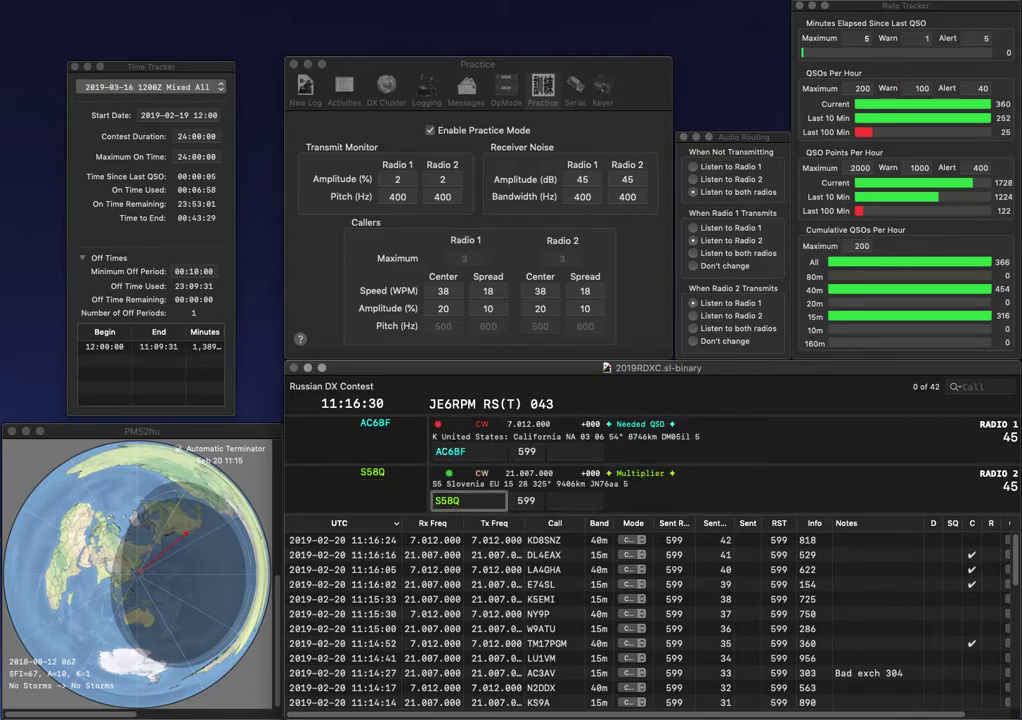
pyautogui.write('814')
pyautogui.press('Return')
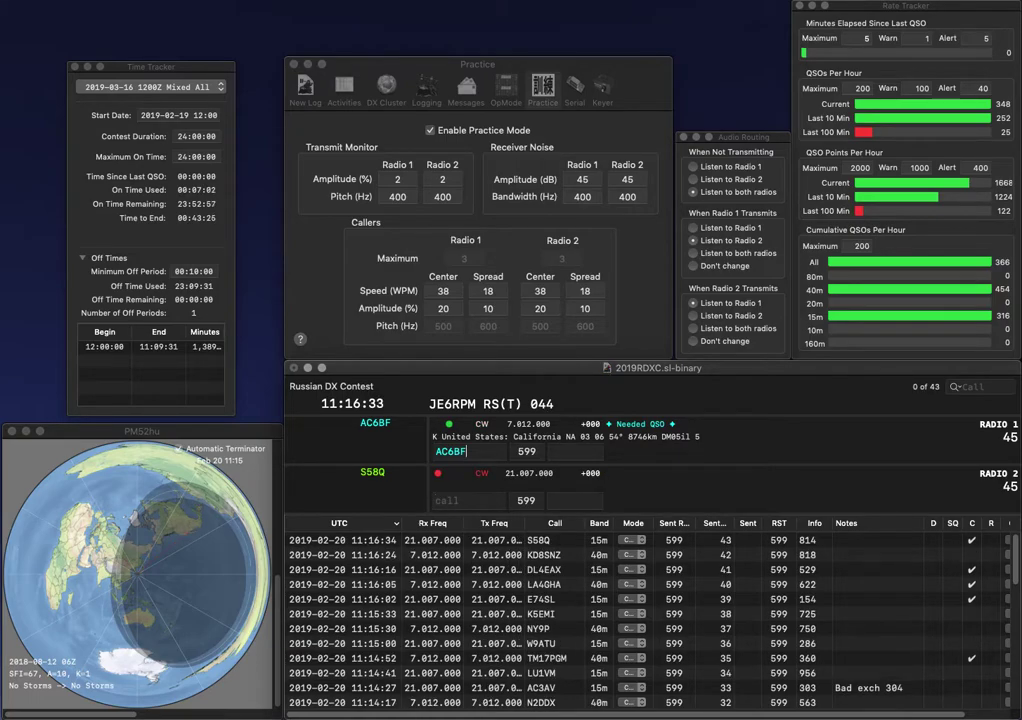
pyautogui.write('235')
pyautogui.press('Return')
pyautogui.write('NK6')
pyautogui.write('A')
pyautogui.press('BackSpace')
pyautogui.press('BackSpace')
pyautogui.write('0A')
pyautogui.press('Return')
pyautogui.write('EA')
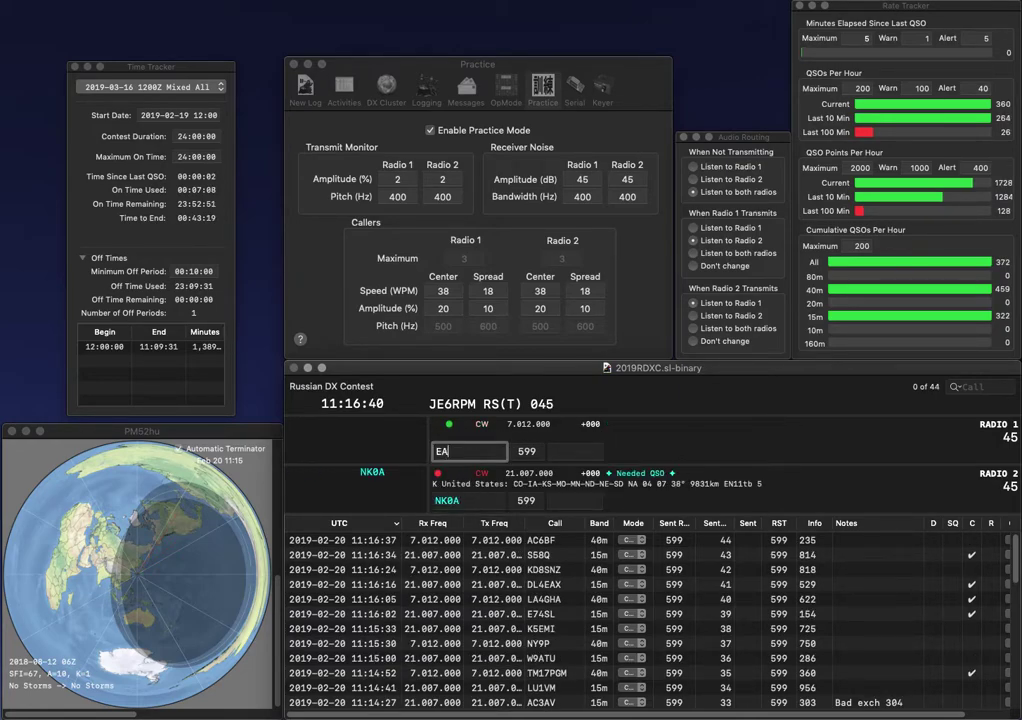
pyautogui.write('5EJ')
pyautogui.press('Tab')
pyautogui.press('Return')
pyautogui.write('519')
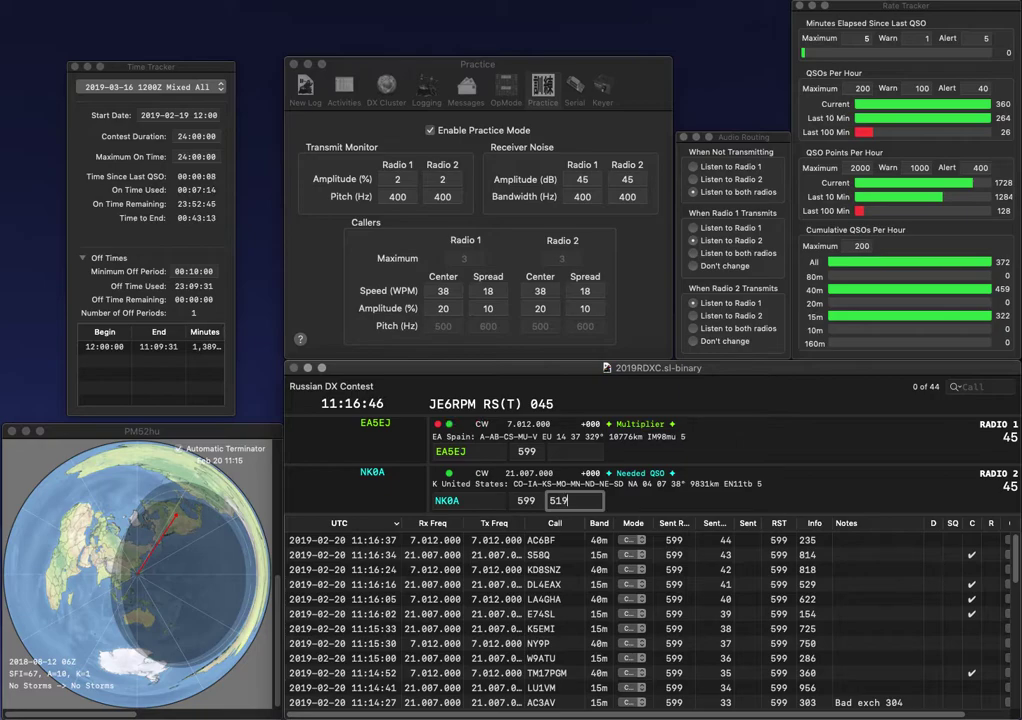
pyautogui.press('Return')
pyautogui.write('74')
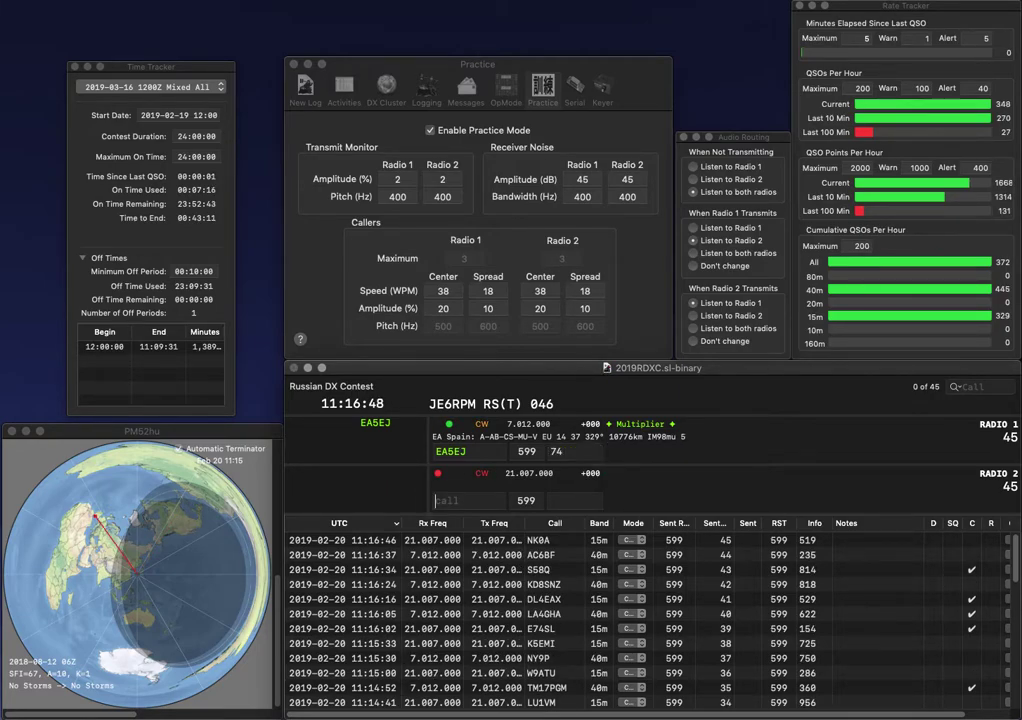
pyautogui.press('Return')
pyautogui.write('K6OK')
pyautogui.press('Return')
pyautogui.write('K')
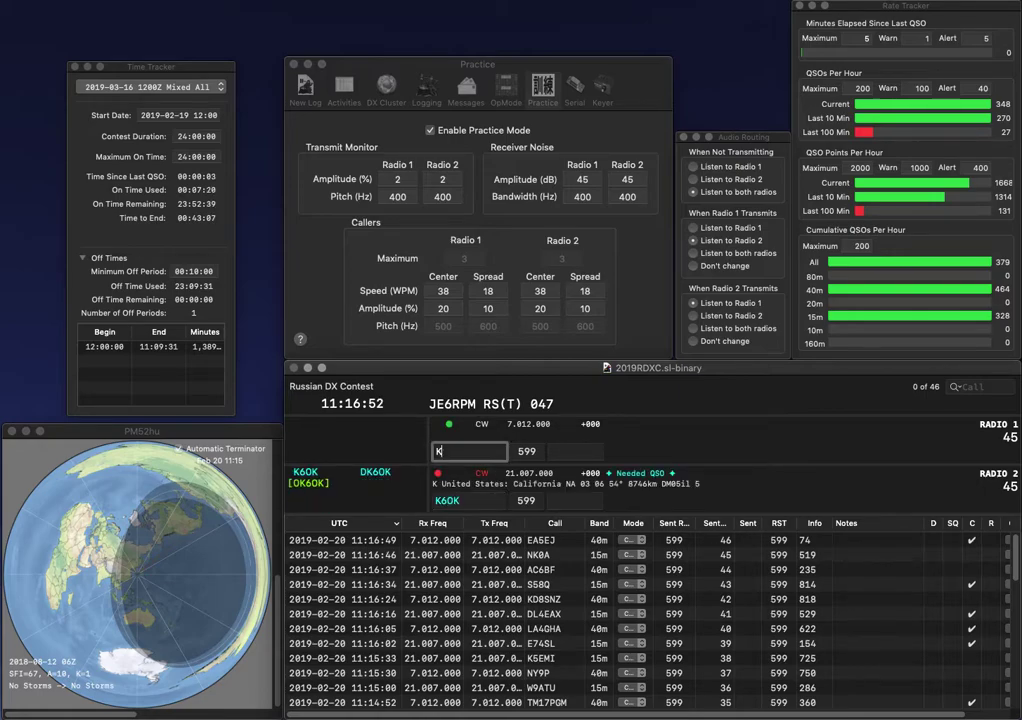
pyautogui.write('7JAN')
pyautogui.press('Return')
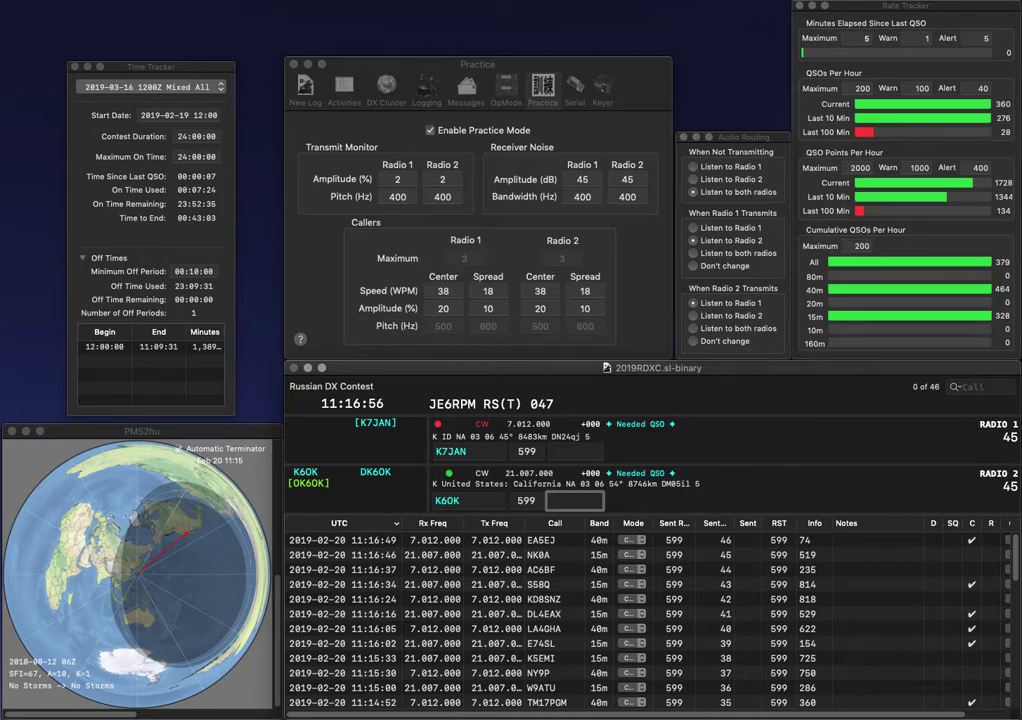
pyautogui.press('space')
pyautogui.press('Left')
pyautogui.press('BackSpace')
pyautogui.write('Q')
pyautogui.press('Return')
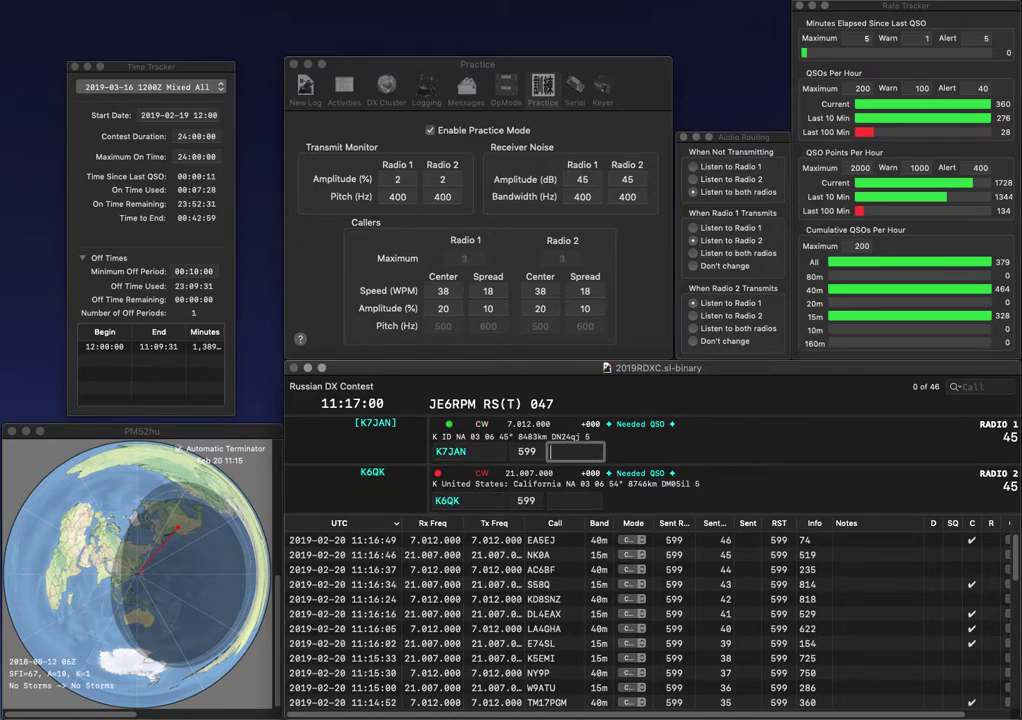
pyautogui.write('733')
pyautogui.press('Return')
pyautogui.write('55')
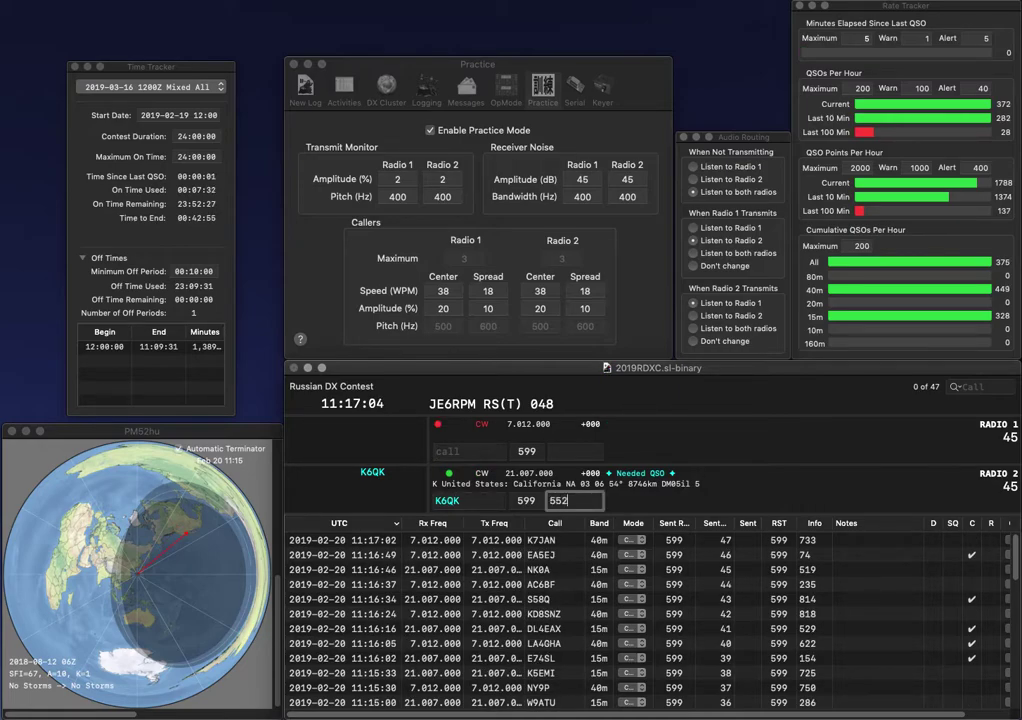
pyautogui.write('2')
pyautogui.press('Return')
# - Enter and send the call K8JM on Radio 1 and the call 9A2TD on Radio 2
pyautogui.write('K')
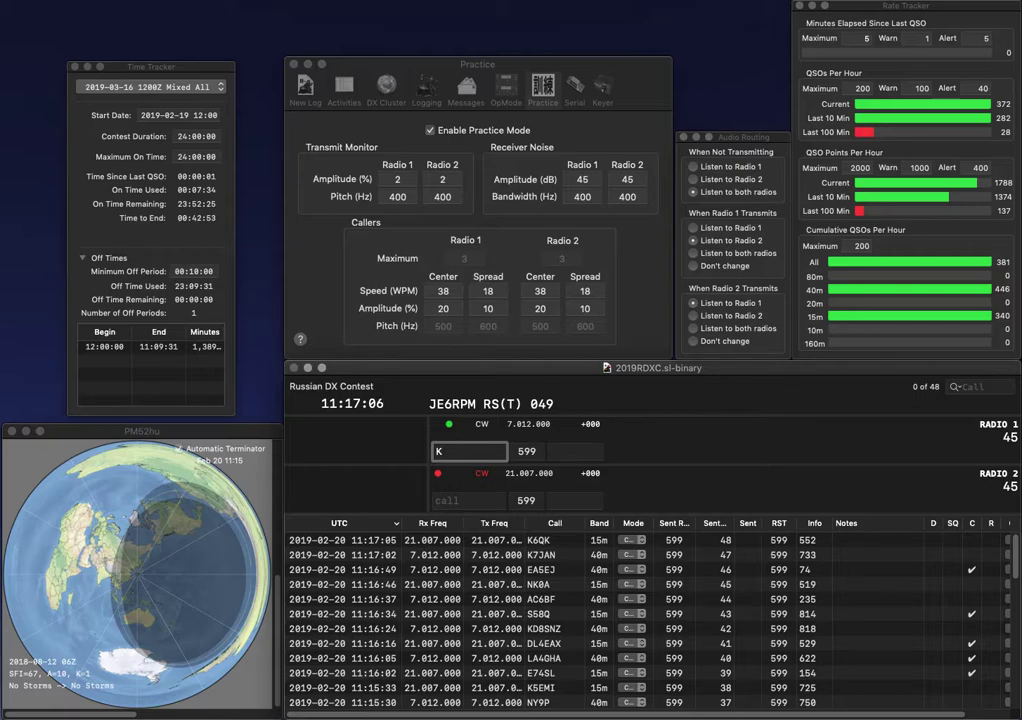
pyautogui.write('8JM')
pyautogui.press('Return')
pyautogui.write('9A2TD')
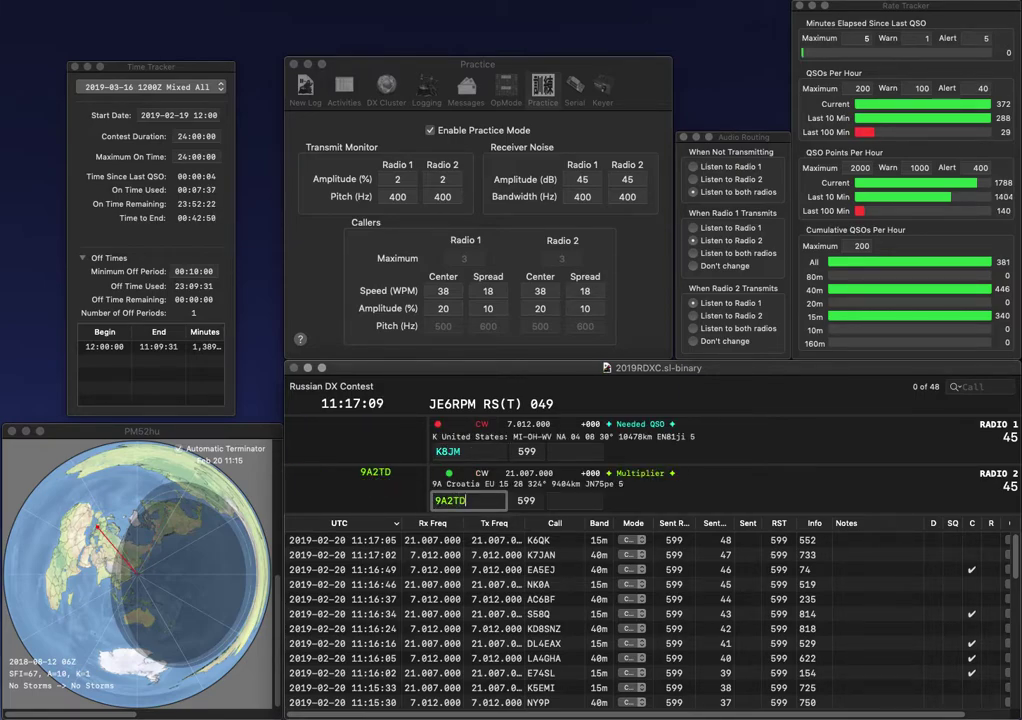
pyautogui.press('Return')
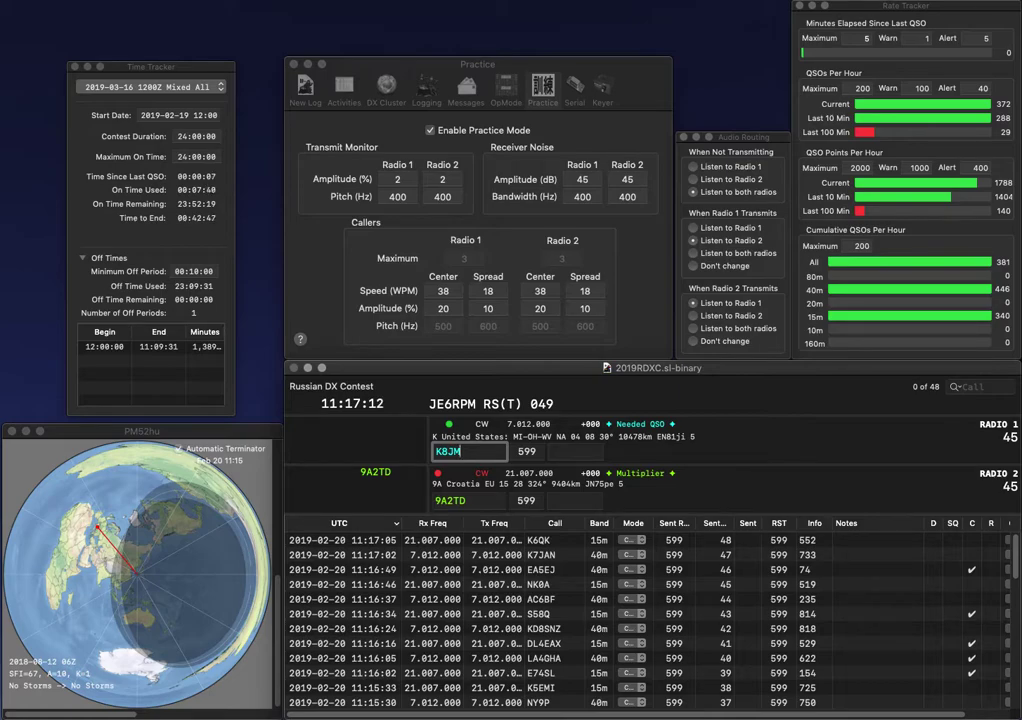
pyautogui.press('Left')
pyautogui.press('BackSpace')
pyautogui.write('0')
pyautogui.press('Return')
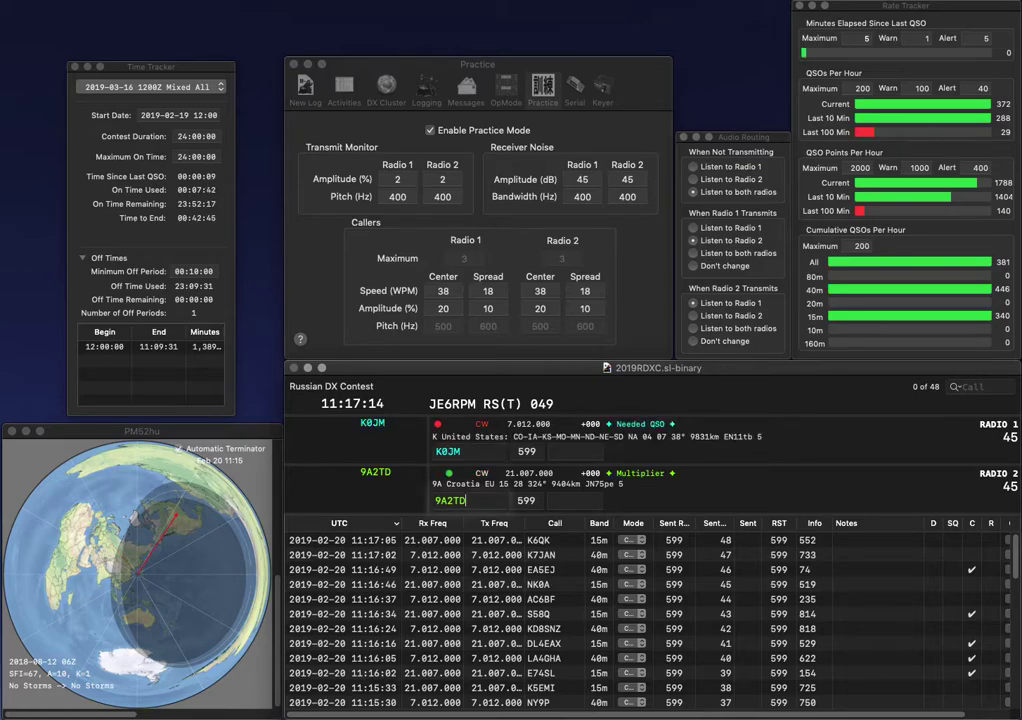
pyautogui.press('Tab')
pyautogui.write('988')
pyautogui.press('Return')
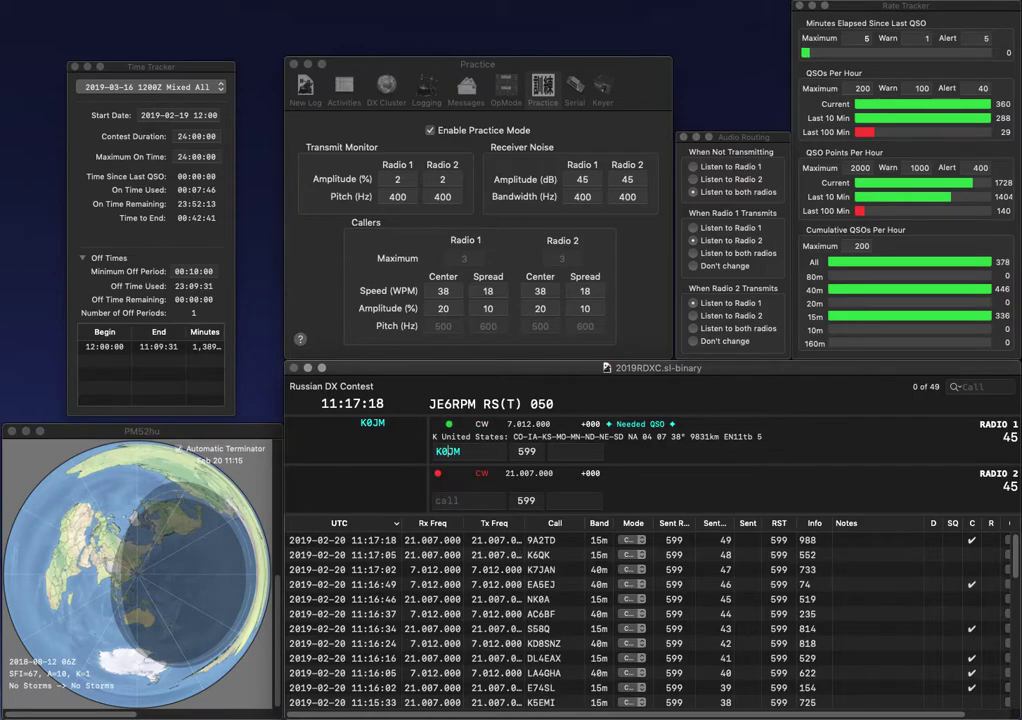
pyautogui.write('496')
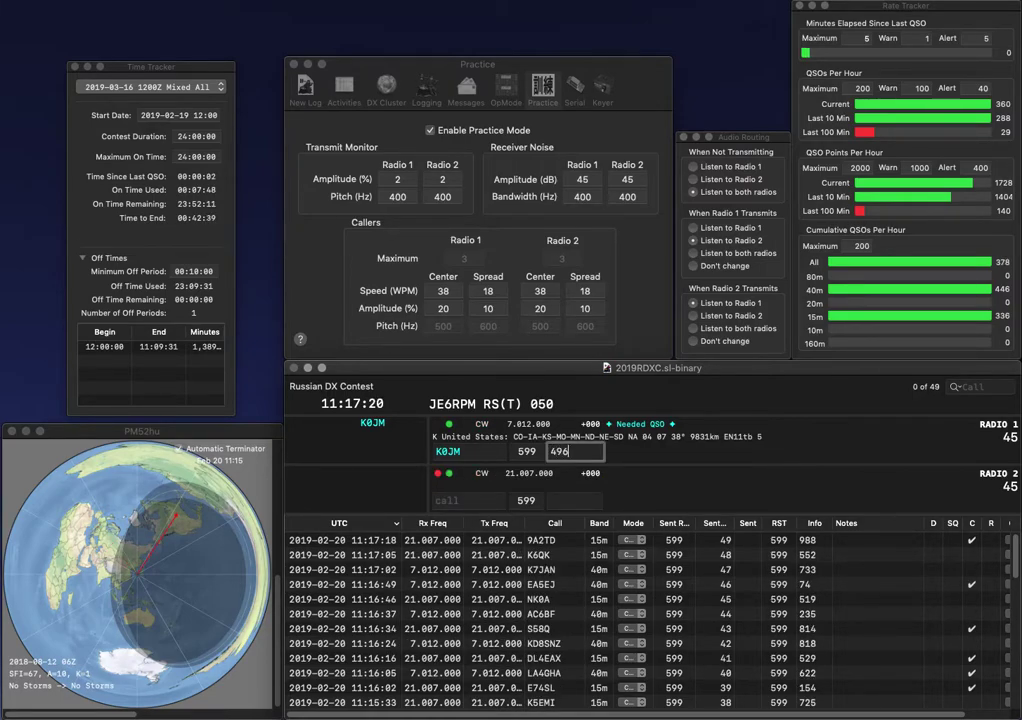
pyautogui.press('Return')
# - Enter and send the call W5PJW on Radio 2 and the partial call ALO on Radio 1
pyautogui.write('W5PJW')
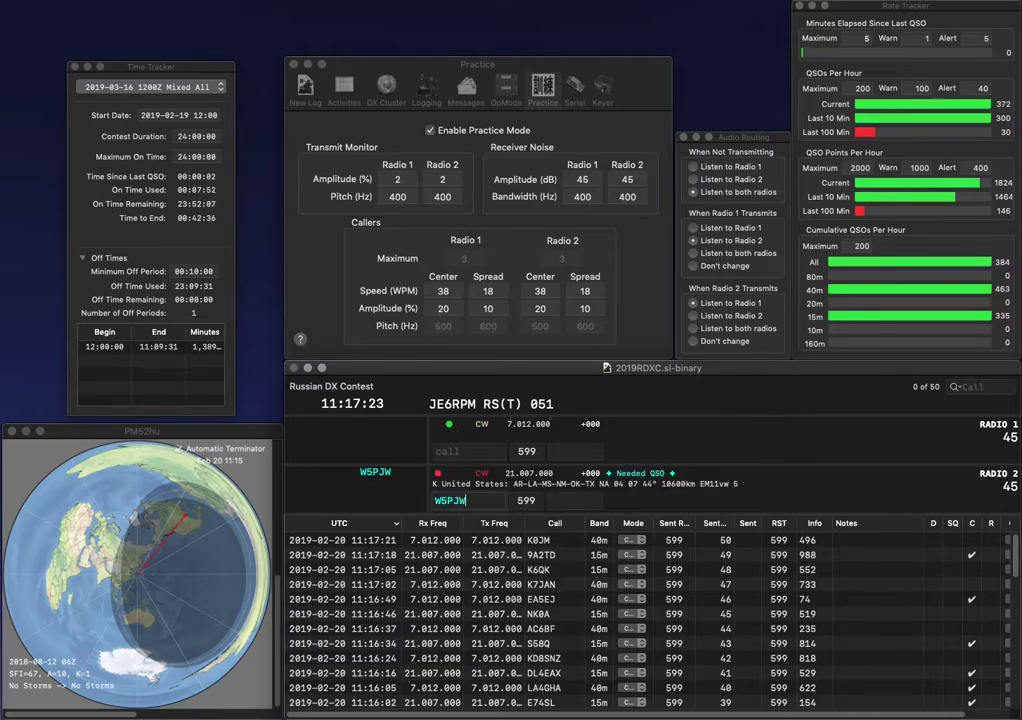
pyautogui.press('Return')
pyautogui.write('ALO')
pyautogui.press('Return')
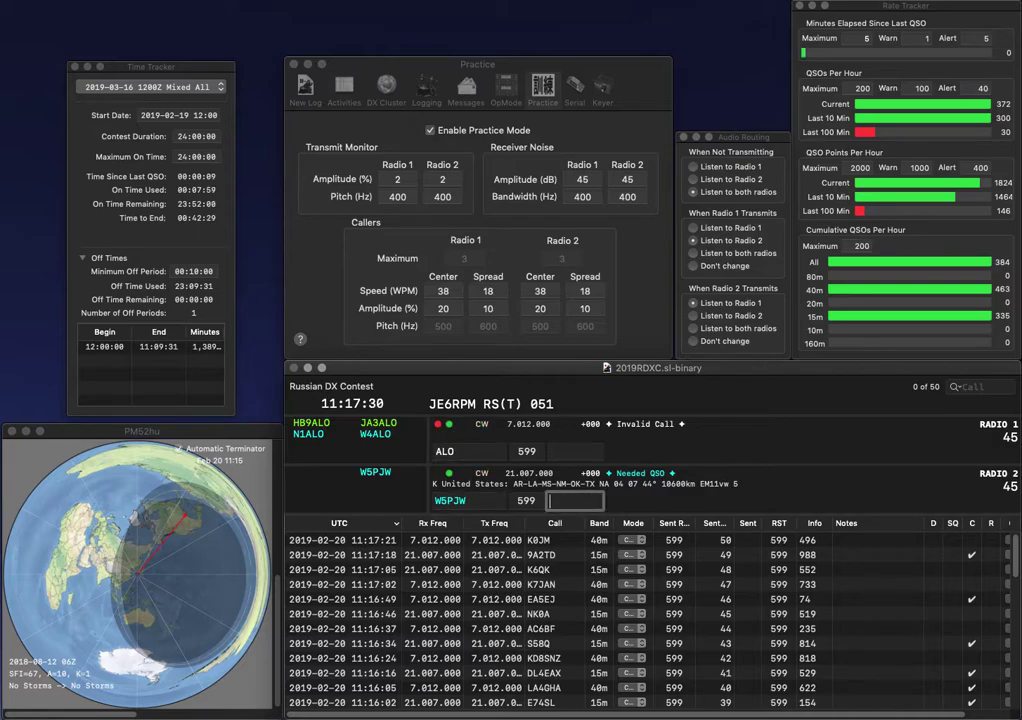
pyautogui.write('575')
pyautogui.press('Return')
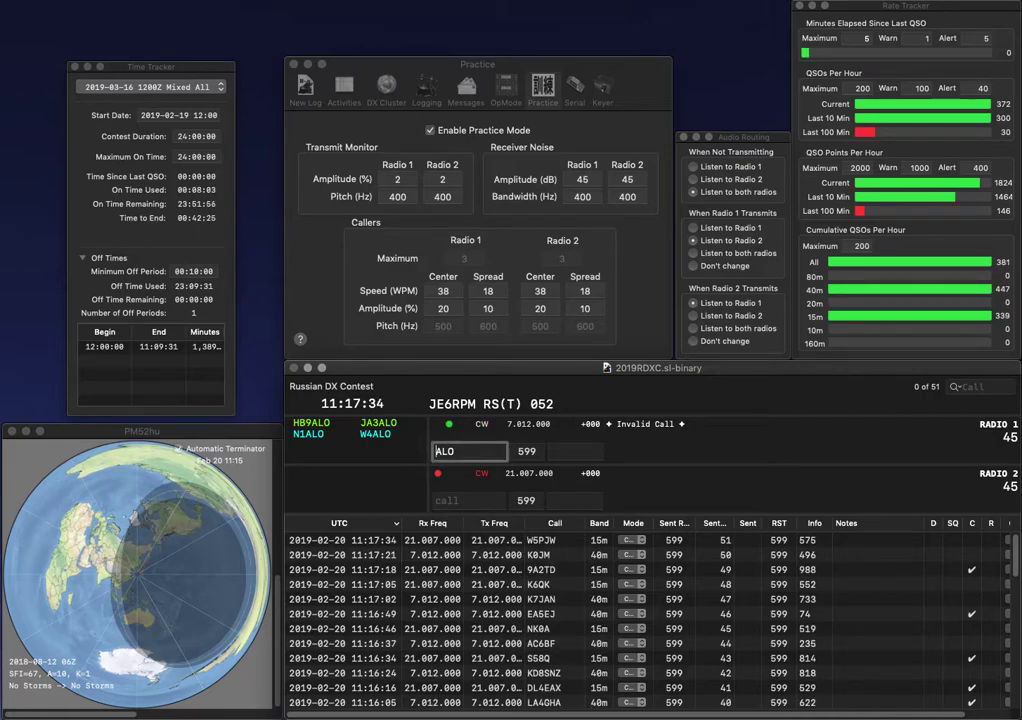
pyautogui.write('N')
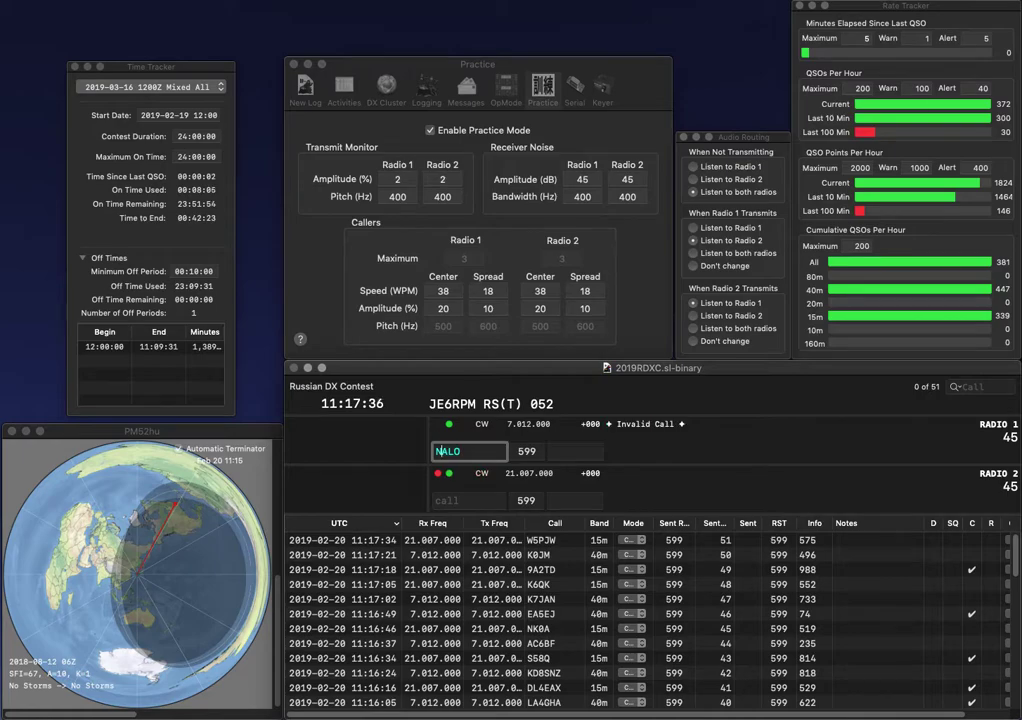
pyautogui.press('Return')
pyautogui.write('4HZ')
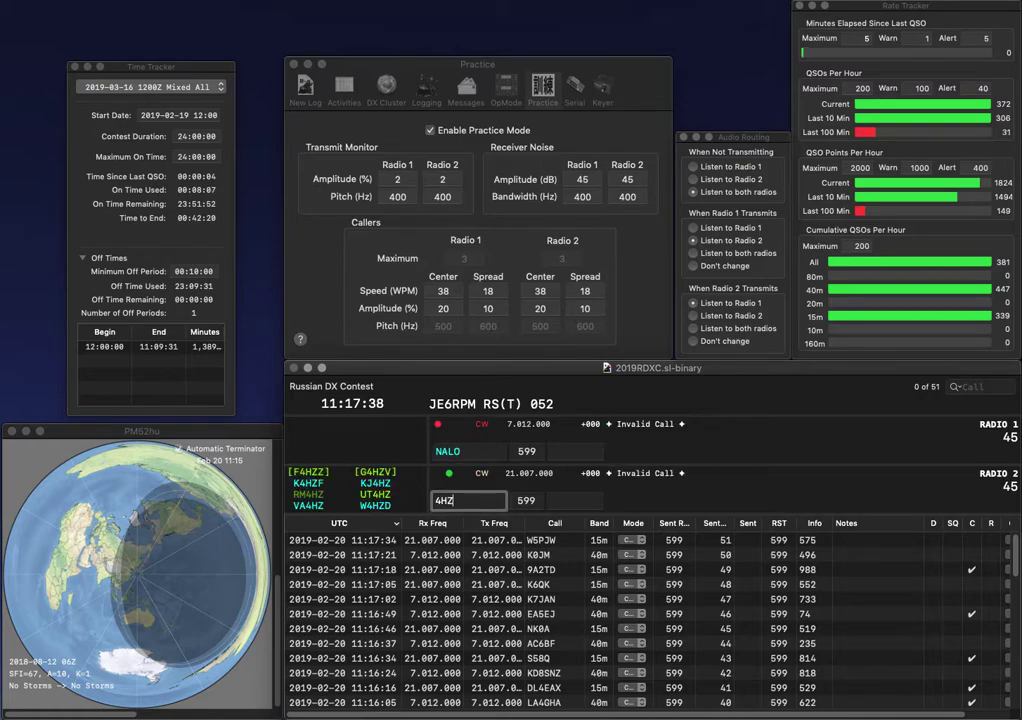
pyautogui.press('BackSpace')
pyautogui.write('QK')
pyautogui.press('Home')
pyautogui.write('N')
pyautogui.press('Return')
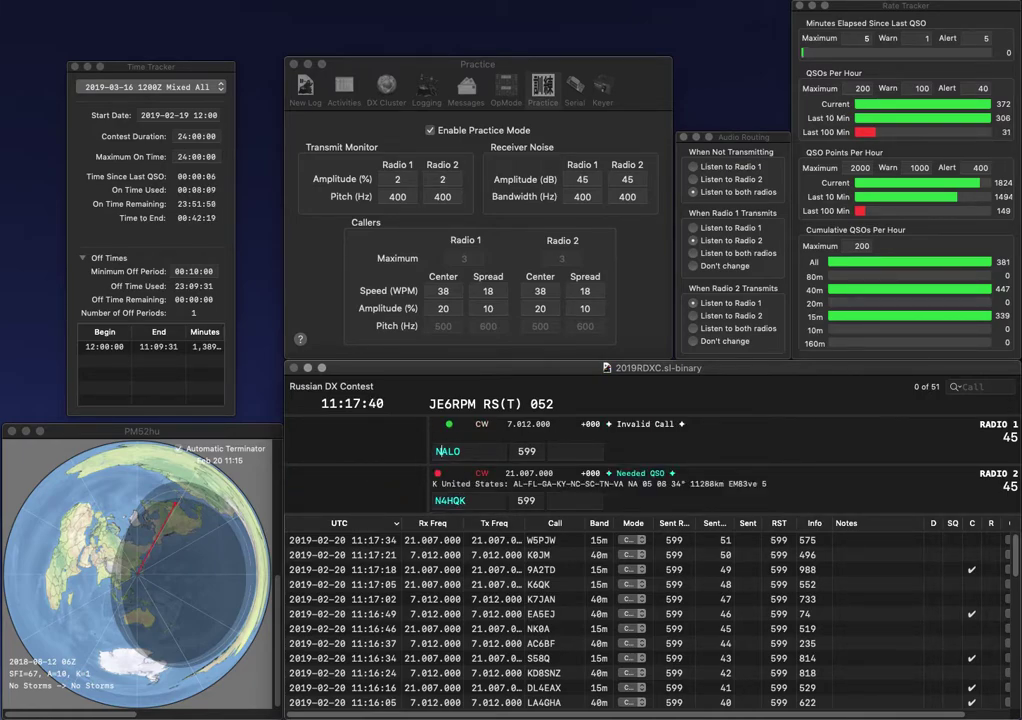
pyautogui.write('1')
pyautogui.press('Down')
pyautogui.press('space')
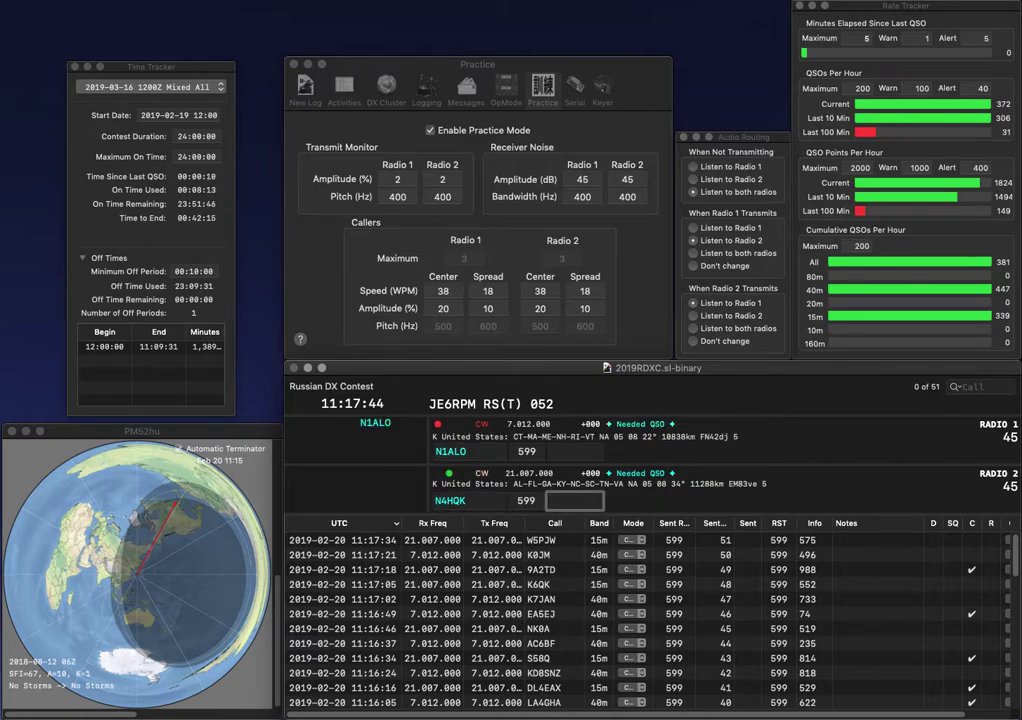
pyautogui.press('space')
pyautogui.press('Right')
pyautogui.press('Right')
pyautogui.press('Right')
pyautogui.press('Return')
pyautogui.press('space')
pyautogui.write('344')
pyautogui.press('Return')
# - Correct the Radio 2 call to K4HQK and send it, and enter and send the call W5YI on Radio 1
pyautogui.press('Delete')
pyautogui.write('K')
pyautogui.press('Return')
pyautogui.write('W5YI')
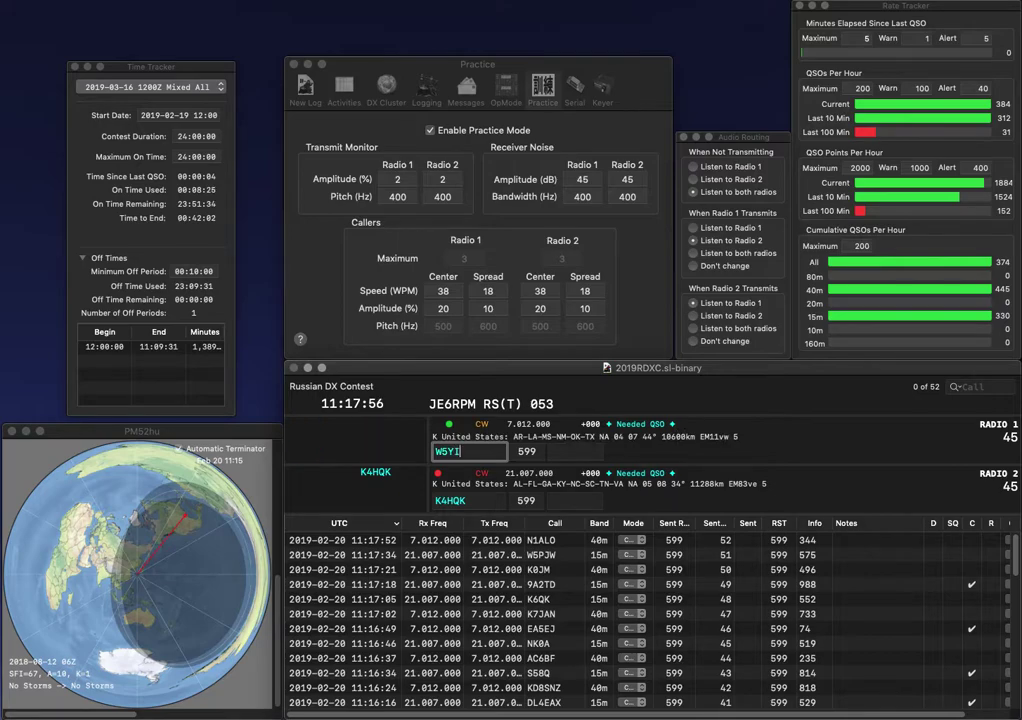
pyautogui.press('Return')
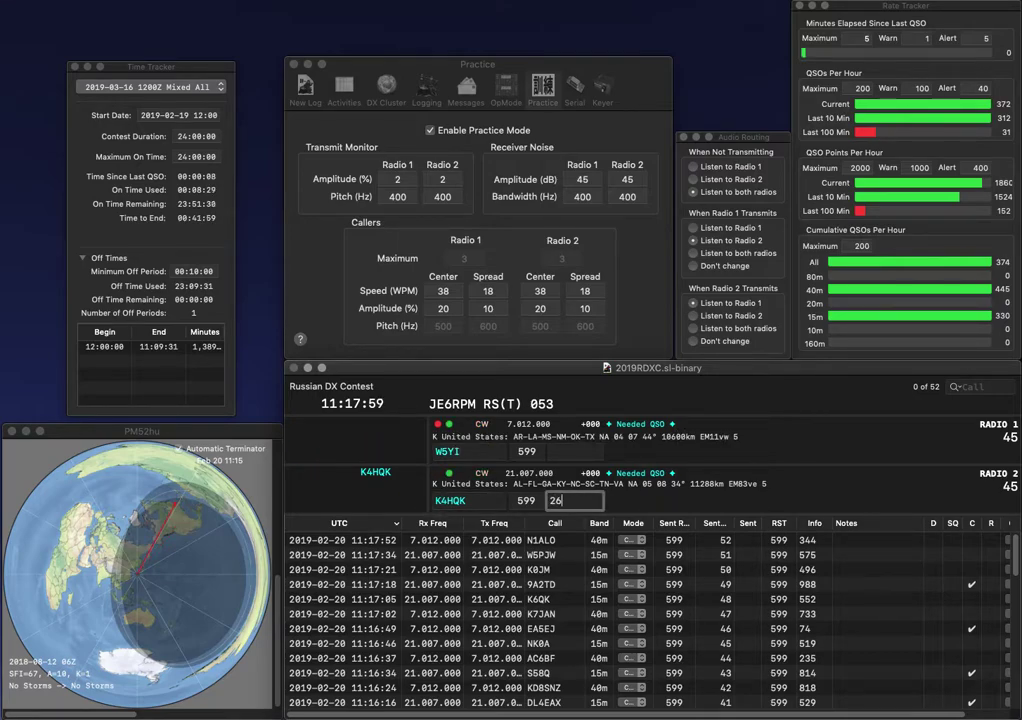
# - Log K4HQK on Radio 2 with received number 261, and correct the Radio 1 call to W4YI and send it
pyautogui.press('Return')
pyautogui.press('Left')
pyautogui.press('BackSpace')
pyautogui.write('4')
pyautogui.press('Return')
pyautogui.write('LS')
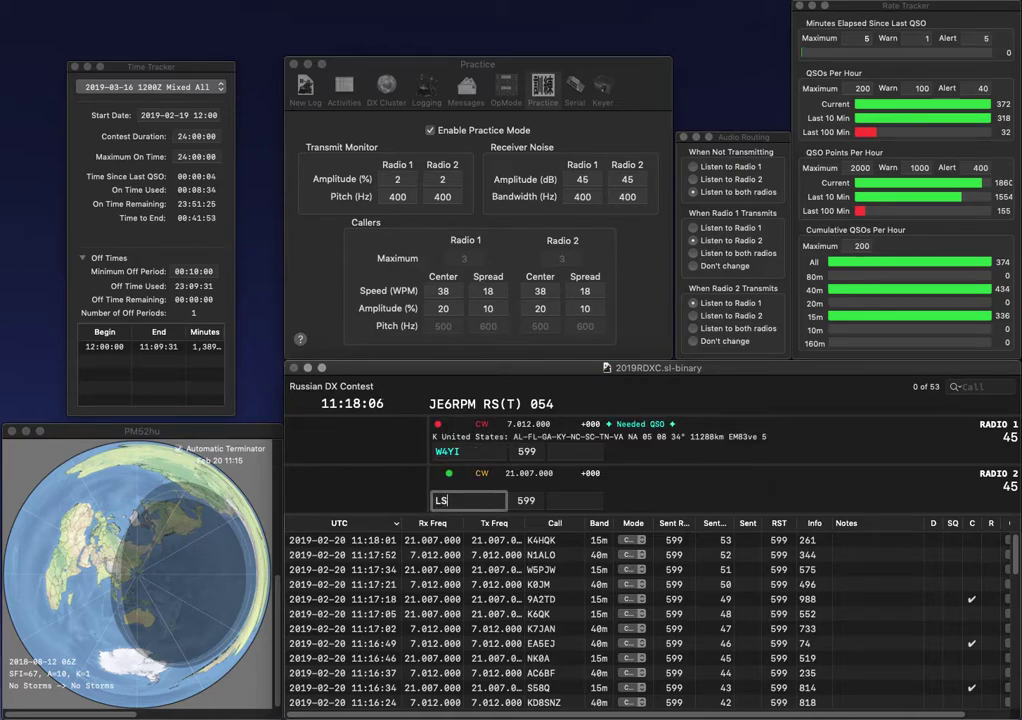
pyautogui.press('Return')
pyautogui.write('W')
pyautogui.press('Return')
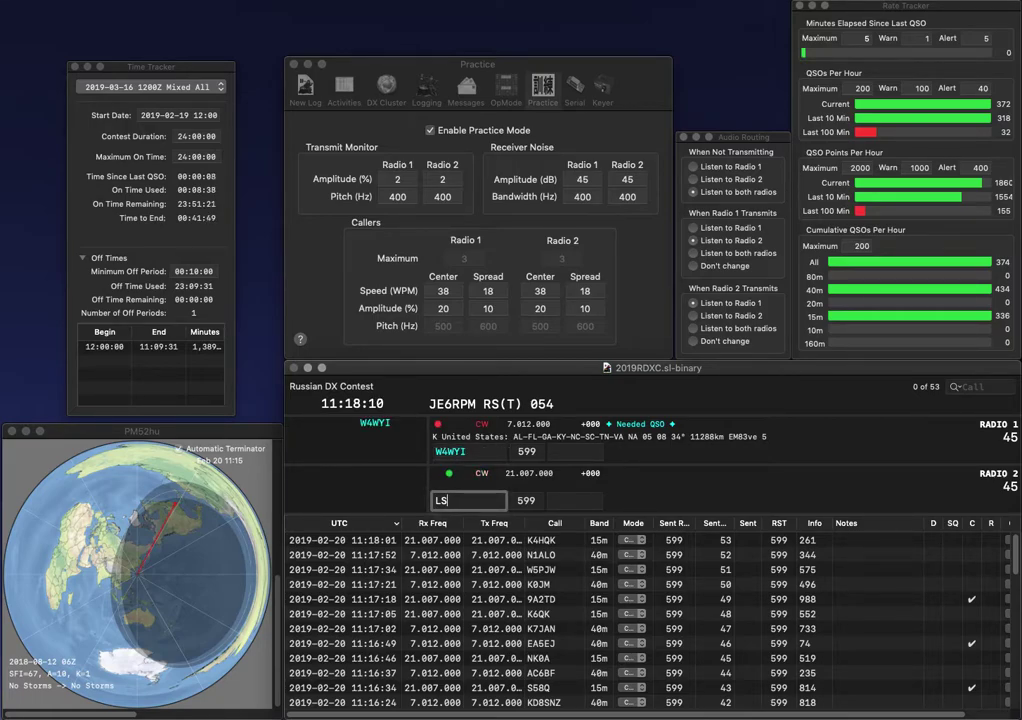
pyautogui.write('4AA')
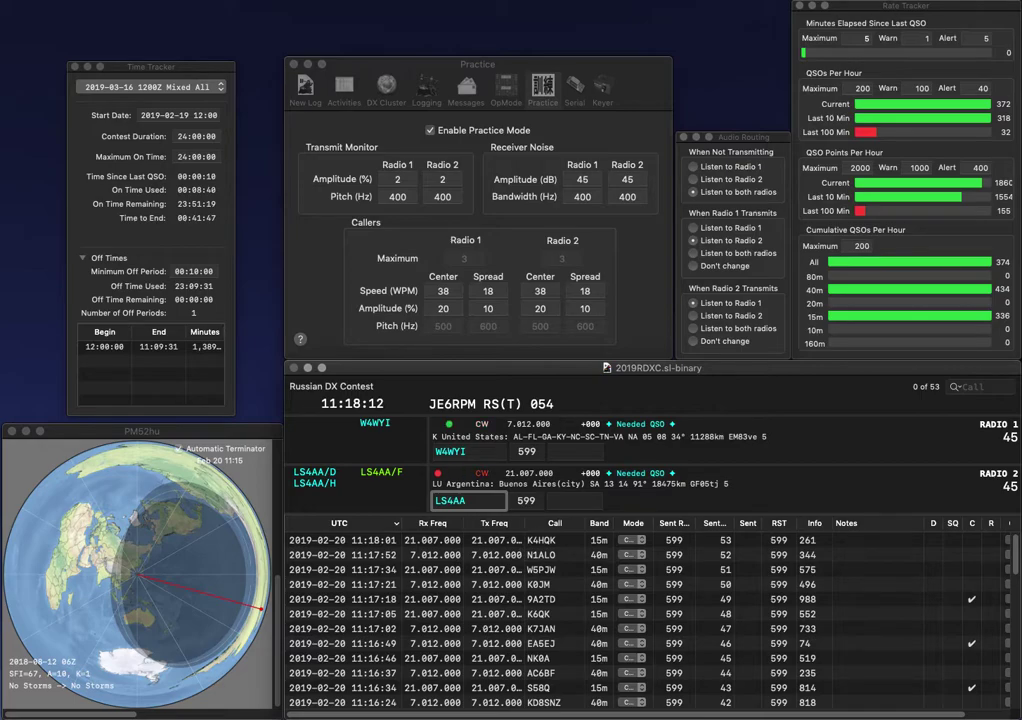
pyautogui.write('/F')
pyautogui.press('Return')
pyautogui.write('685')
pyautogui.press('Return')
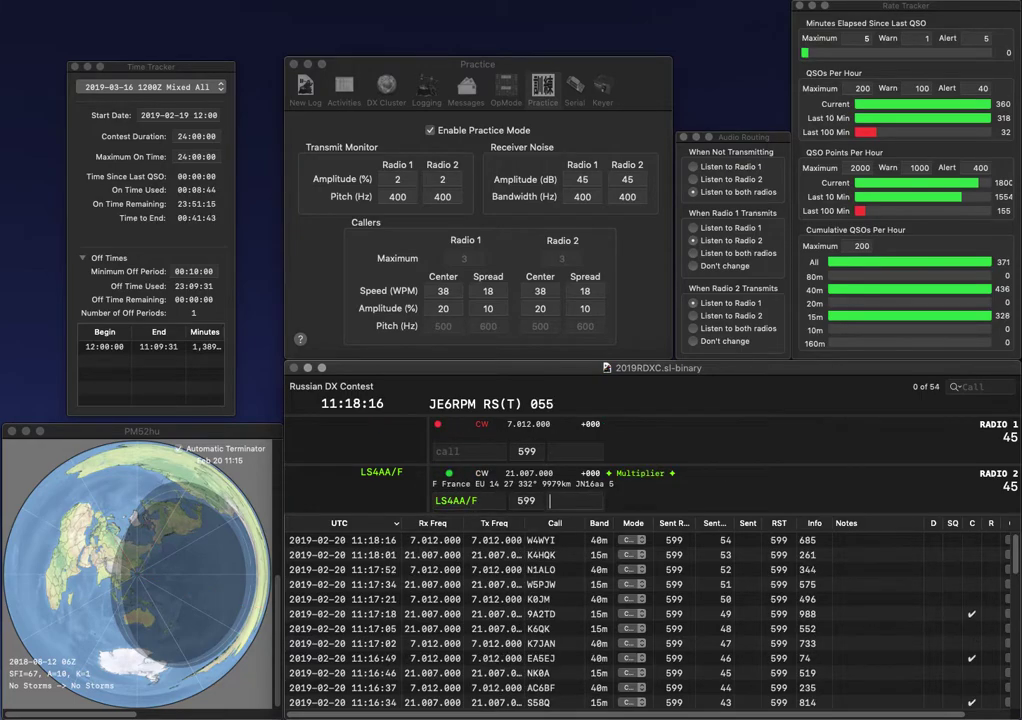
pyautogui.write('13')
pyautogui.press('Return')
# - Enter and send the call W6NUC on Radio 1 and the call W7XH on Radio 2
pyautogui.write('K')
pyautogui.press('BackSpace')
pyautogui.write('W6')
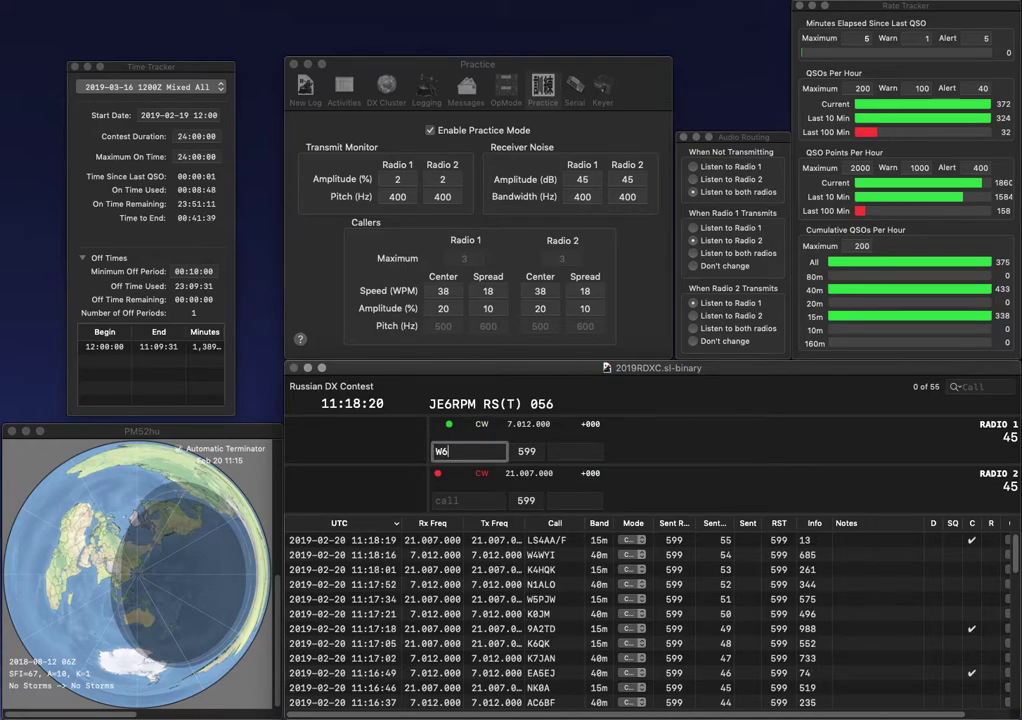
pyautogui.write('NUC')
pyautogui.press('Return')
pyautogui.write('W7XH')
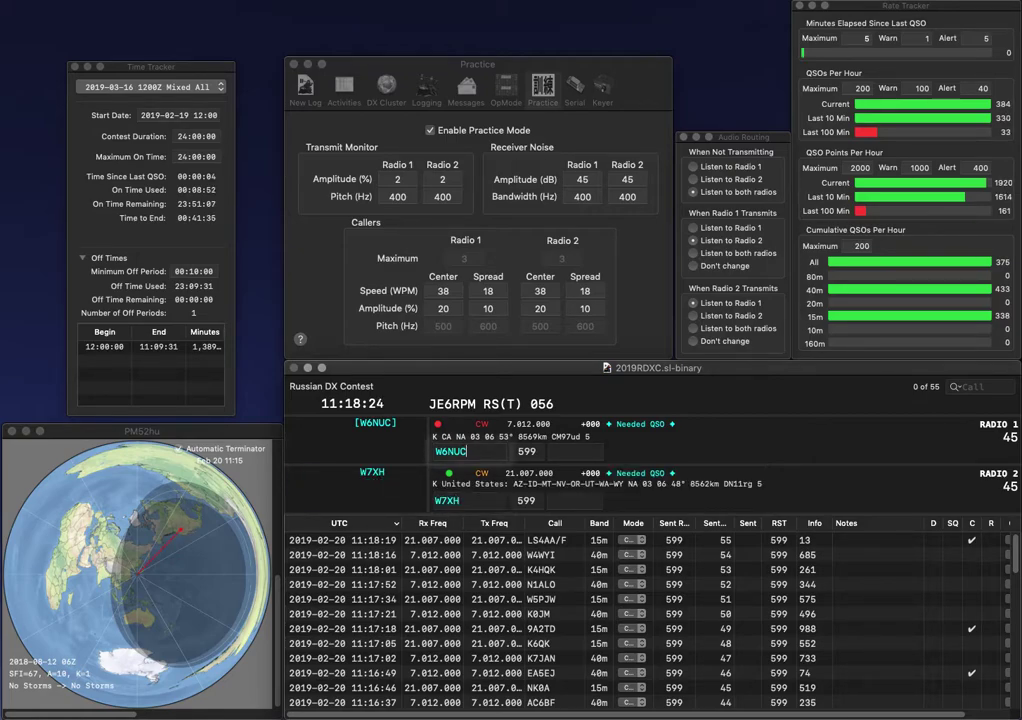
pyautogui.press('Return')
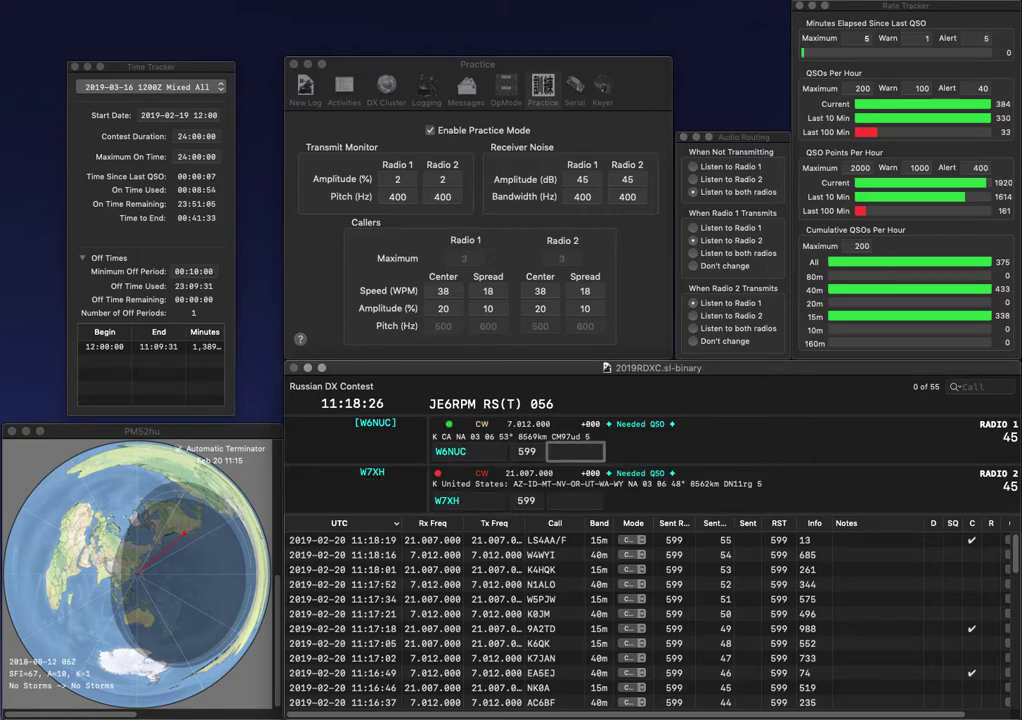
pyautogui.write('601')
pyautogui.press('Return')
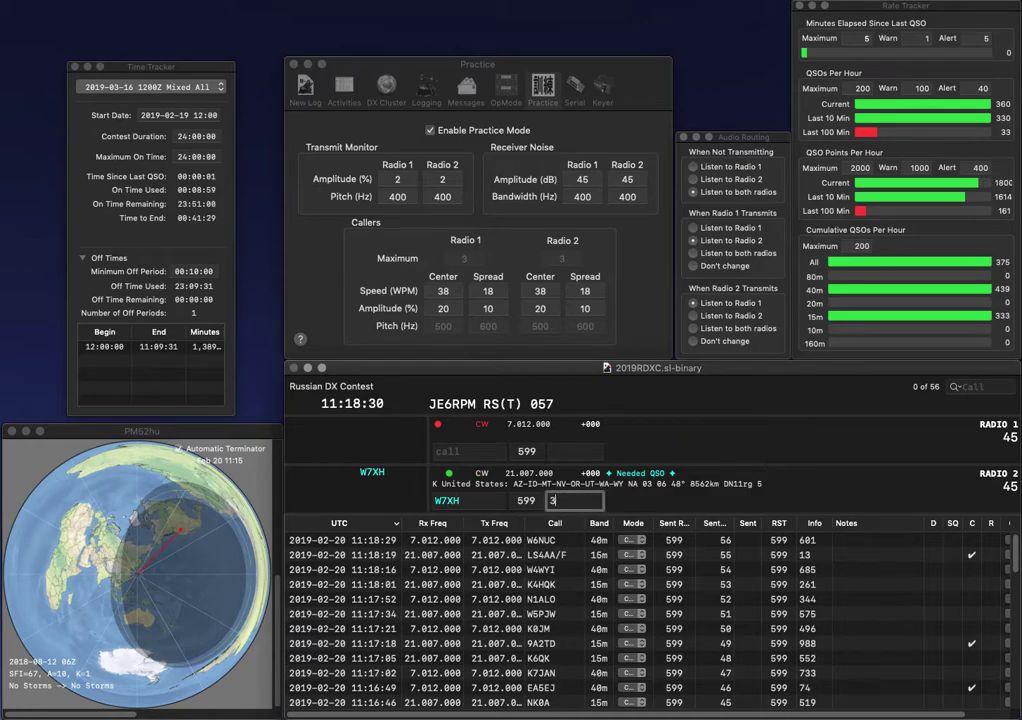
pyautogui.write('322')
pyautogui.press('Return')
pyautogui.write('K')
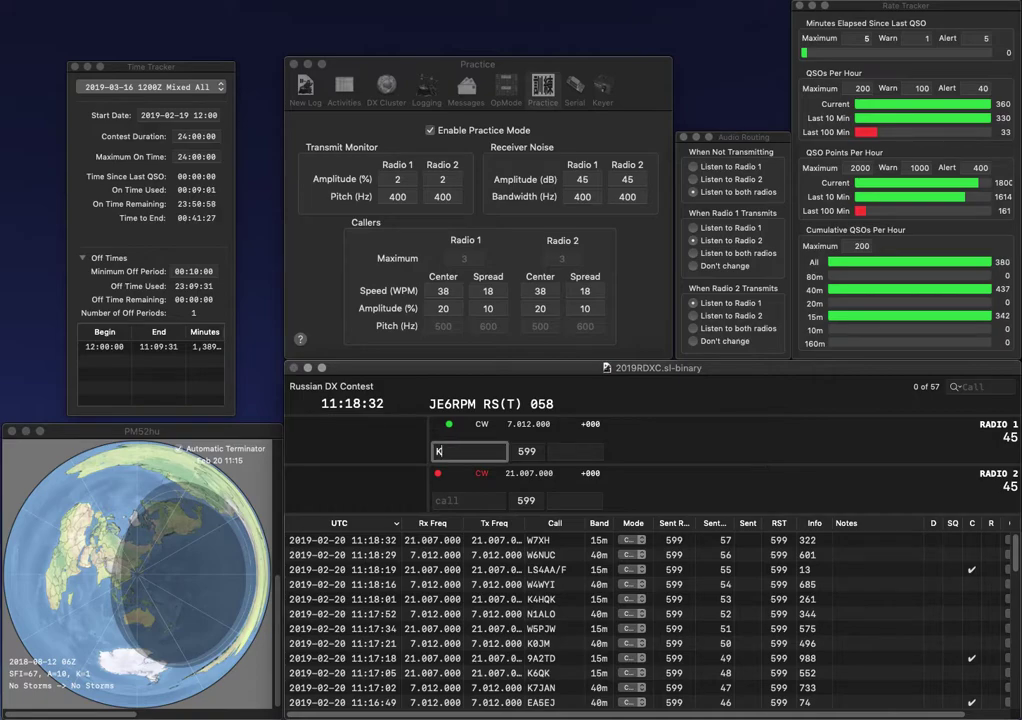
pyautogui.write('B1VZY')
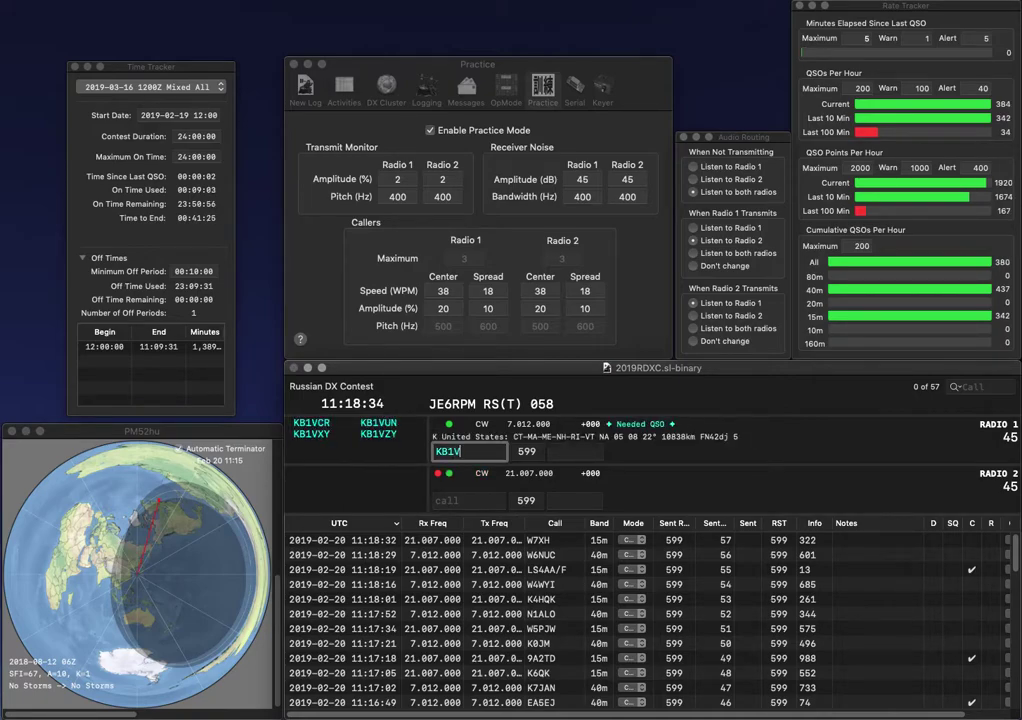
pyautogui.press('Return')
pyautogui.write('FVU')
pyautogui.press('BackSpace')
pyautogui.write('VU')
pyautogui.press('Up')
pyautogui.press('space')
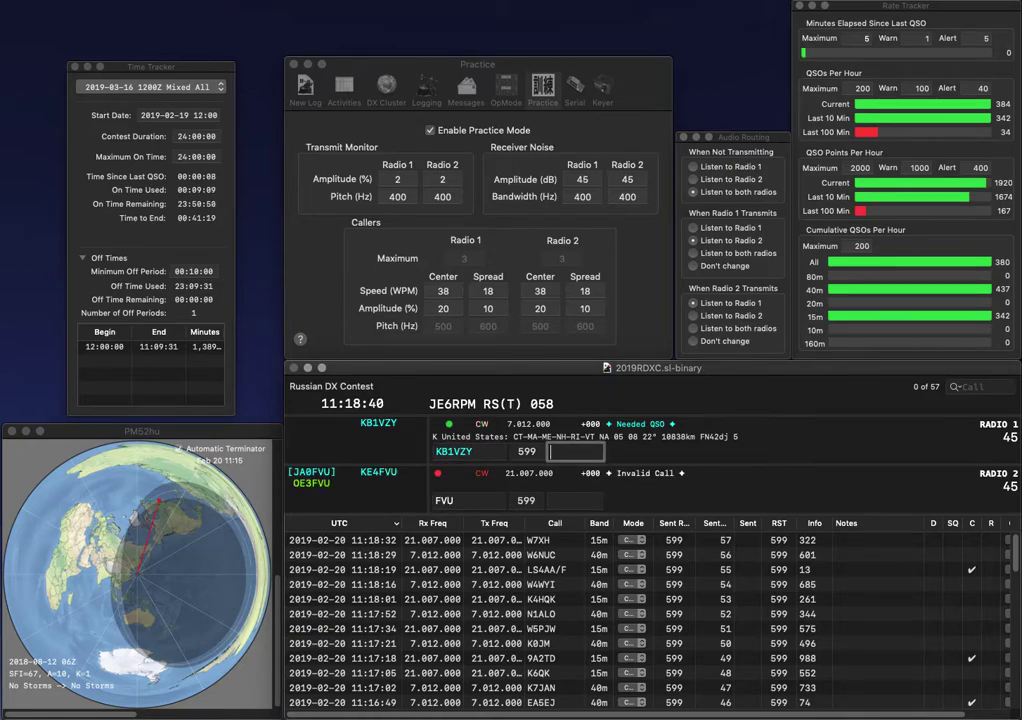
pyautogui.write('93')
pyautogui.press('Return')
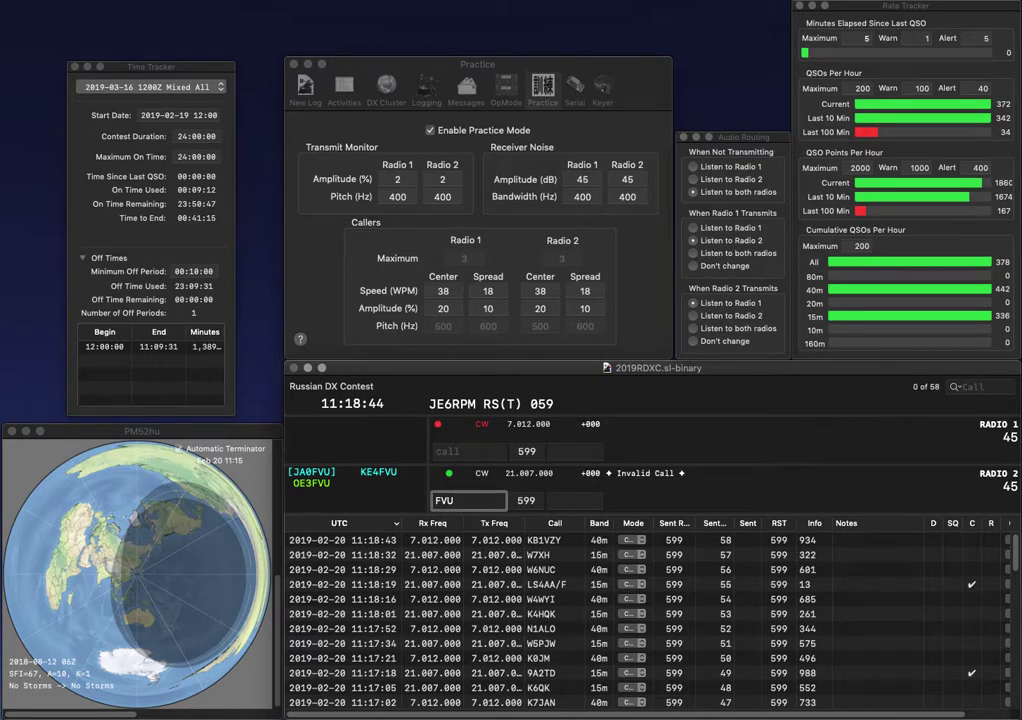
pyautogui.press('Return')
pyautogui.write('VE3VSM')
pyautogui.press('Return')
pyautogui.write('JA6')
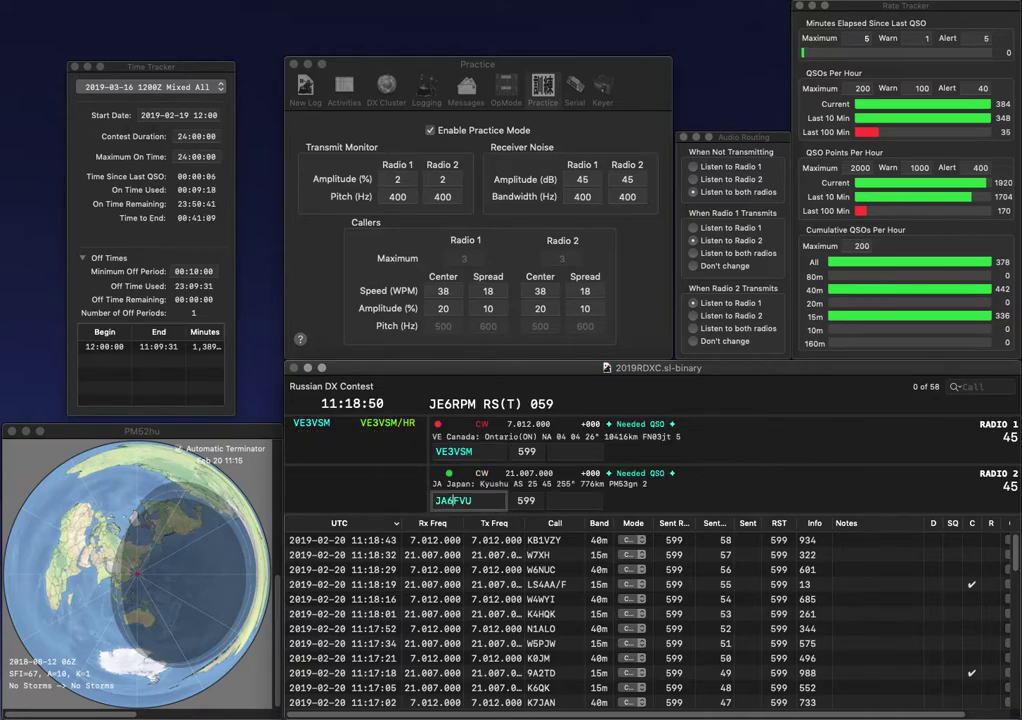
pyautogui.press('BackSpace')
pyautogui.press('BackSpace')
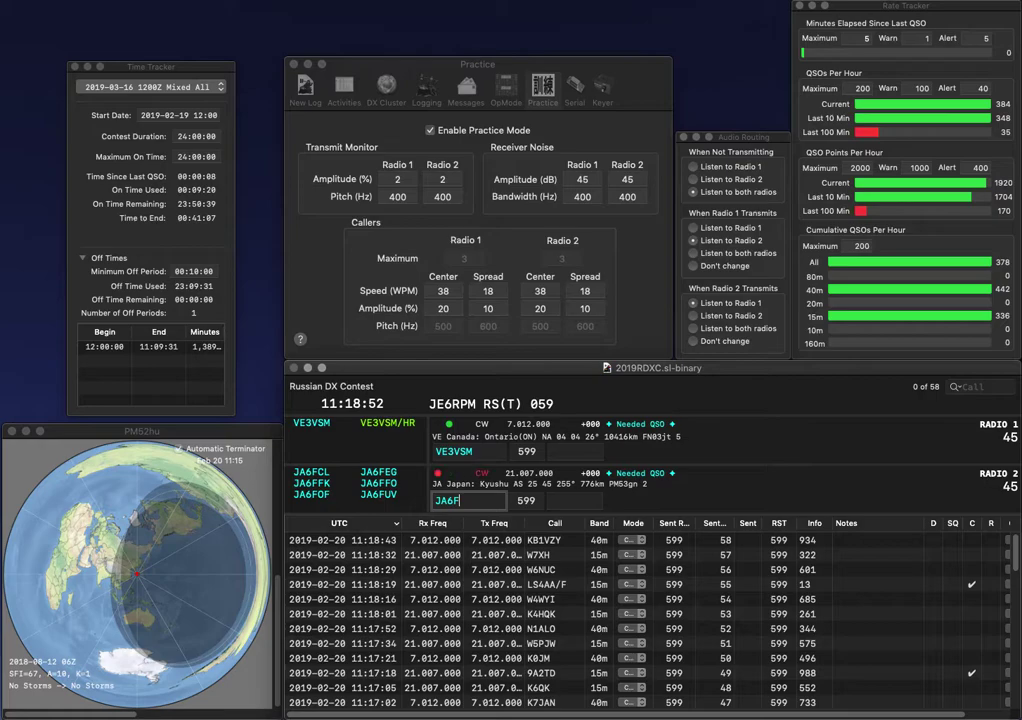
pyautogui.write('11')
pyautogui.press('Return')
pyautogui.write('UV')
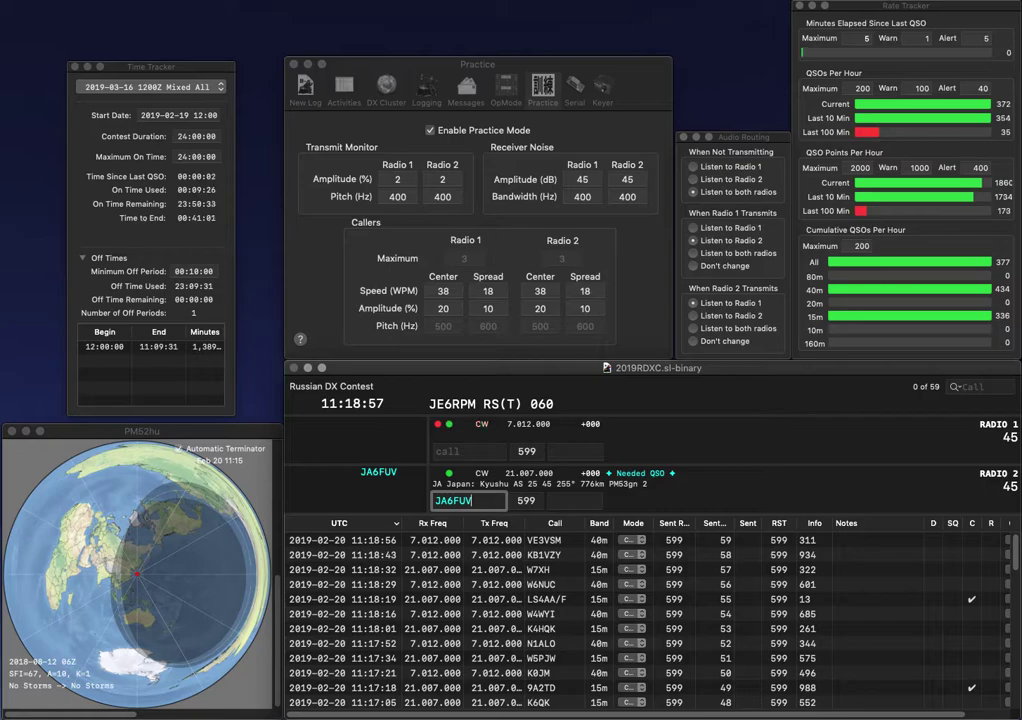
pyautogui.press('Return')
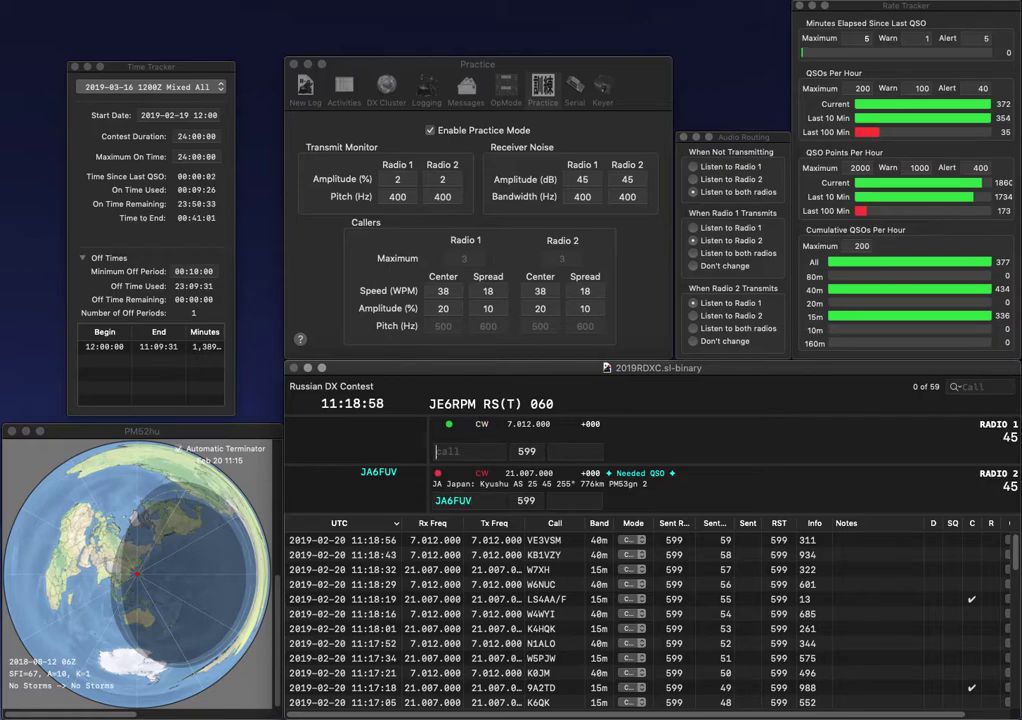
# - Enter and send the call OZ7HB on Radio 1, and log JA6FUV on Radio 2 with received number 337
pyautogui.write('OZ7HB')
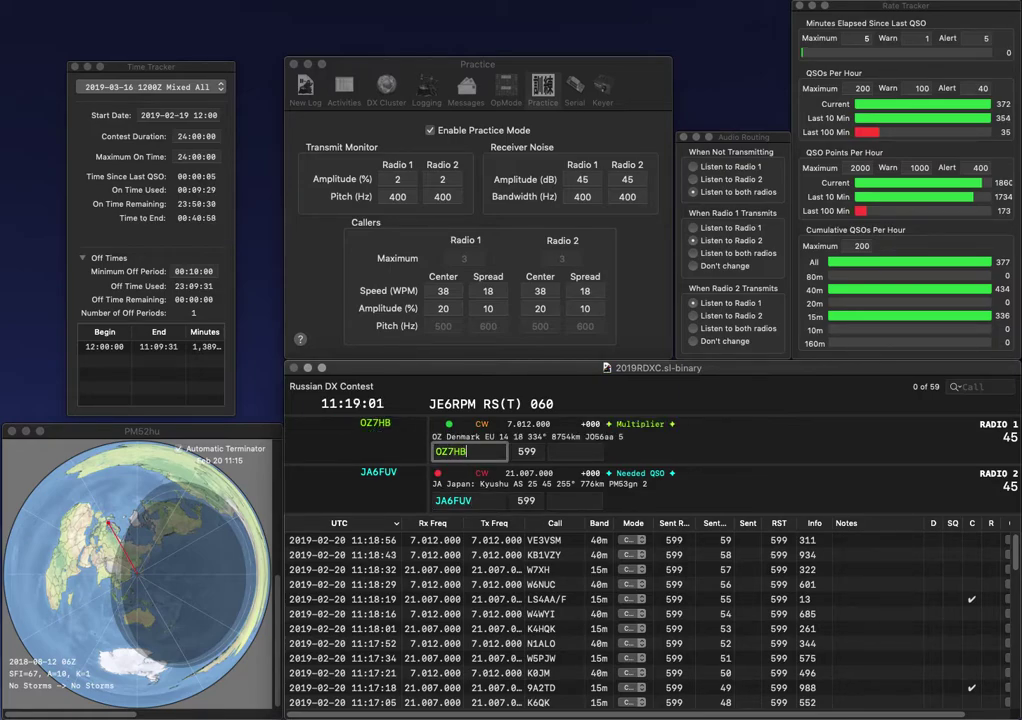
pyautogui.press('Return')
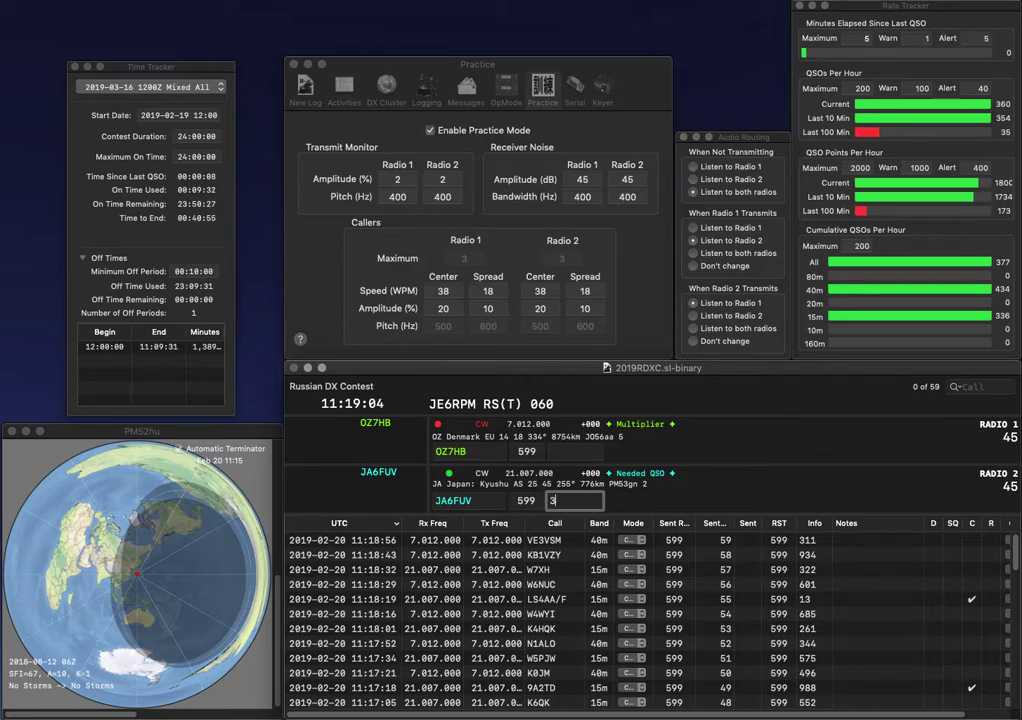
pyautogui.press('Return')
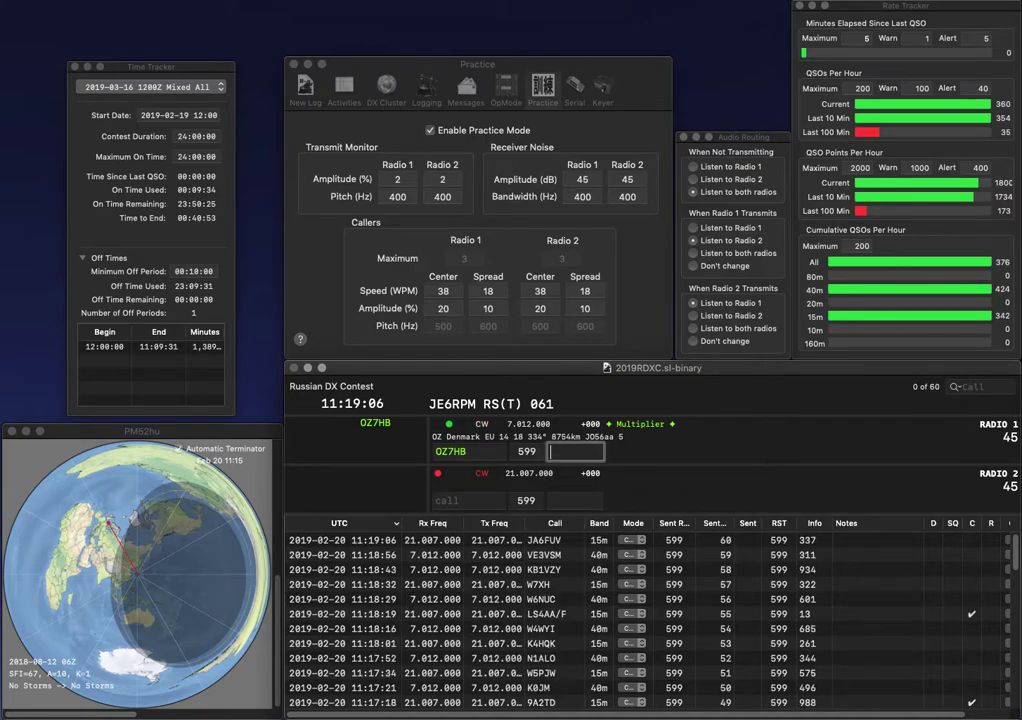
pyautogui.write('971')
pyautogui.press('Return')
pyautogui.write('OM7HG')
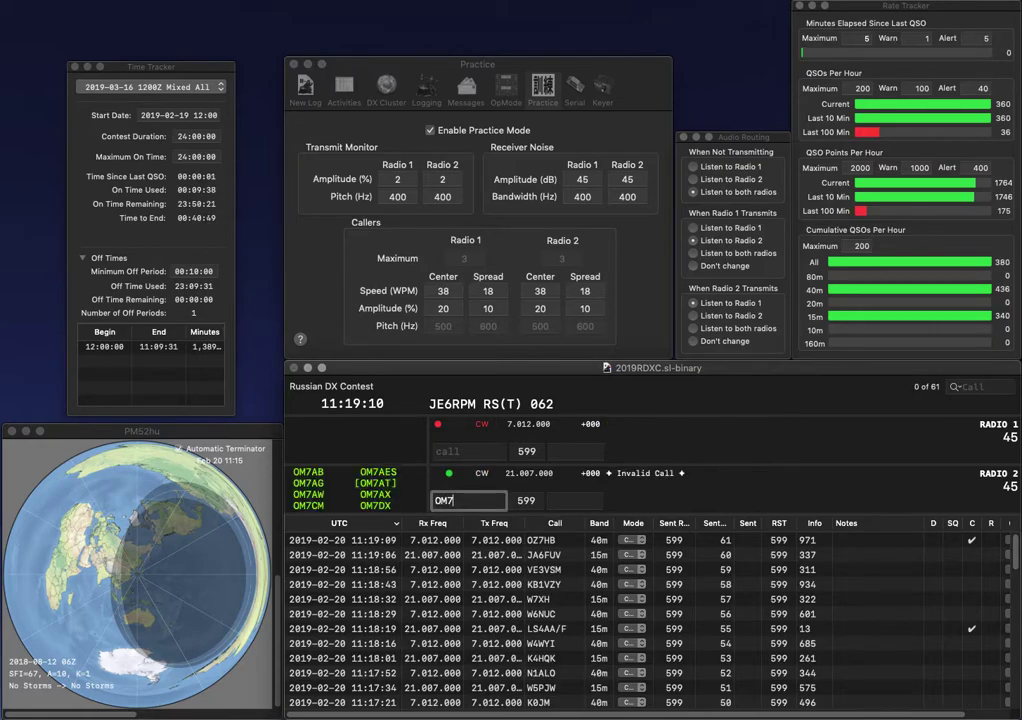
pyautogui.press('Left')
pyautogui.press('BackSpace')
pyautogui.press('BackSpace')
pyautogui.write('8H')
pyautogui.press('Return')
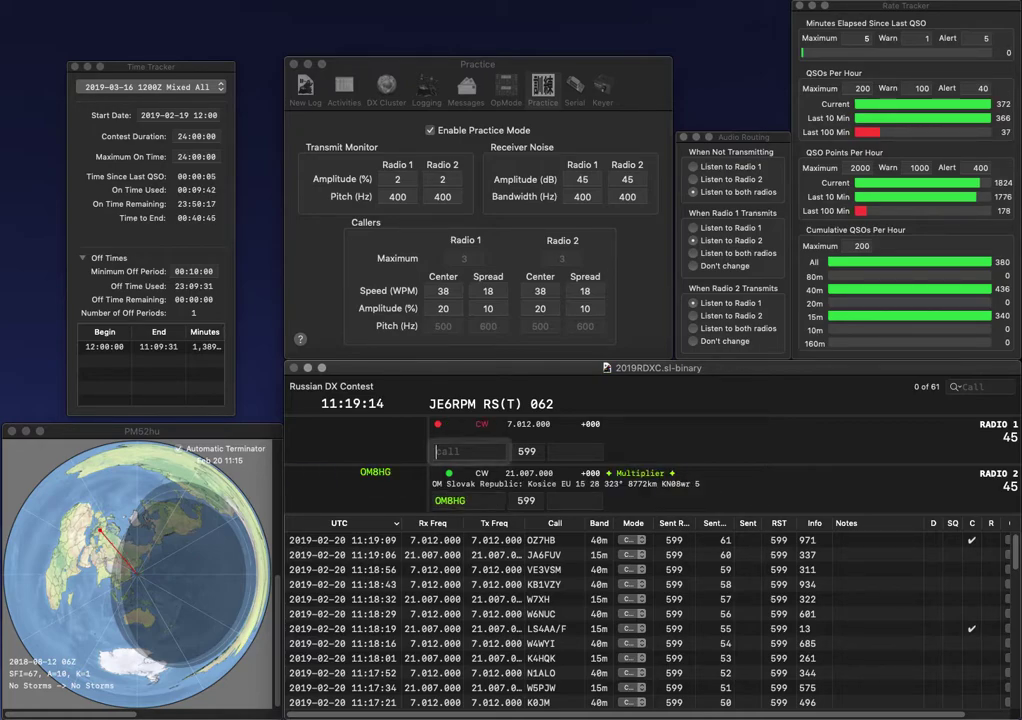
pyautogui.write('VA3')
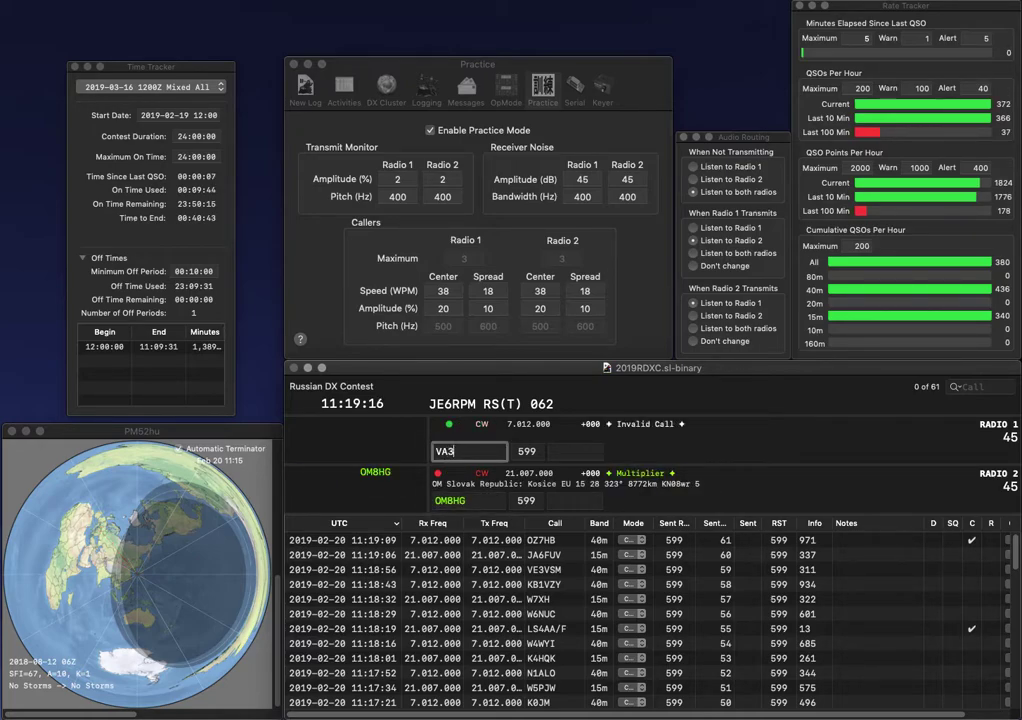
pyautogui.write('KDY')
pyautogui.press('Return')
pyautogui.press('space')
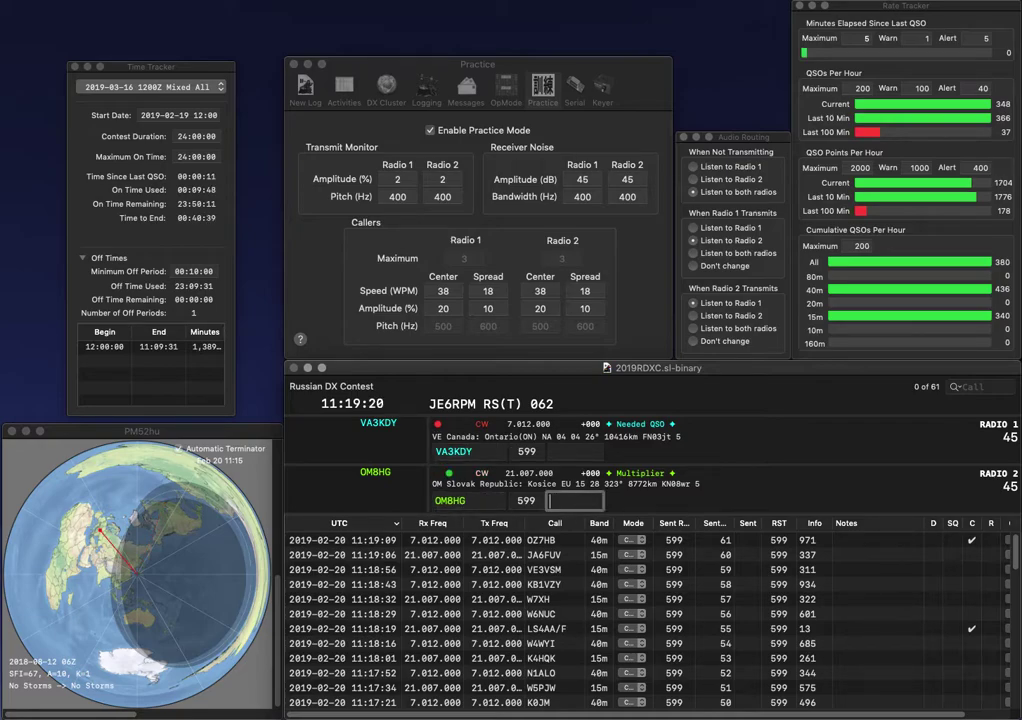
pyautogui.write('651')
pyautogui.press('Return')
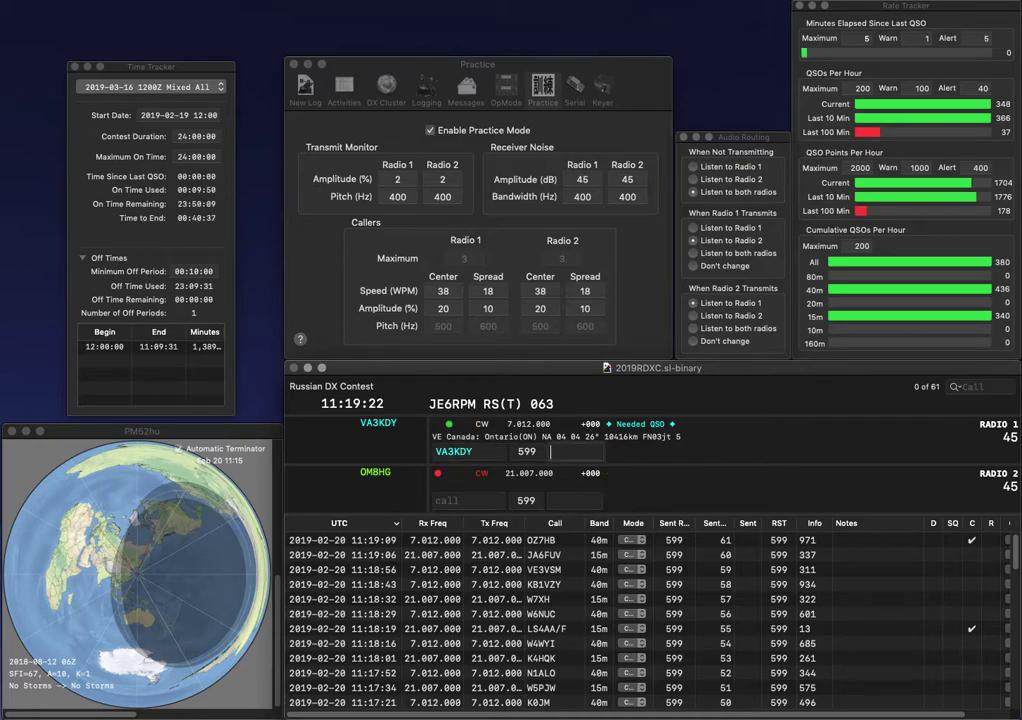
pyautogui.write('413')
pyautogui.press('Return')
pyautogui.write('VUW3')
pyautogui.press('Return')
pyautogui.write('W6T')
pyautogui.write('K')
pyautogui.press('Return')
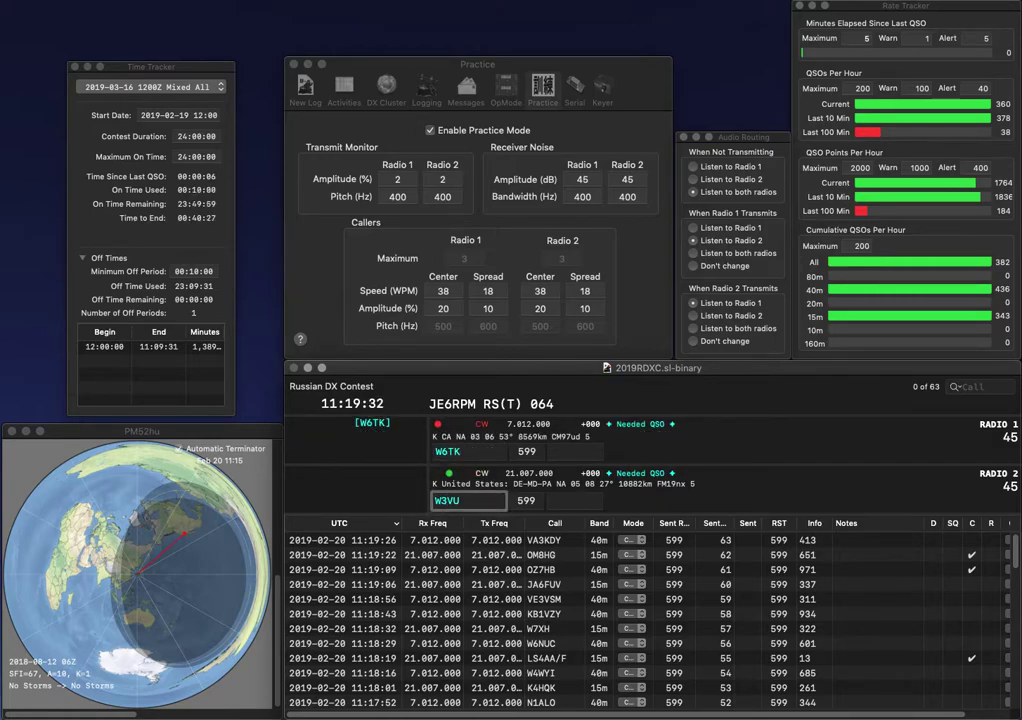
# - Correct the Radio 2 call to W3VV and send it
pyautogui.press('BackSpace')
pyautogui.write('v')
pyautogui.press('Return')
pyautogui.write('532')
pyautogui.press('Return')
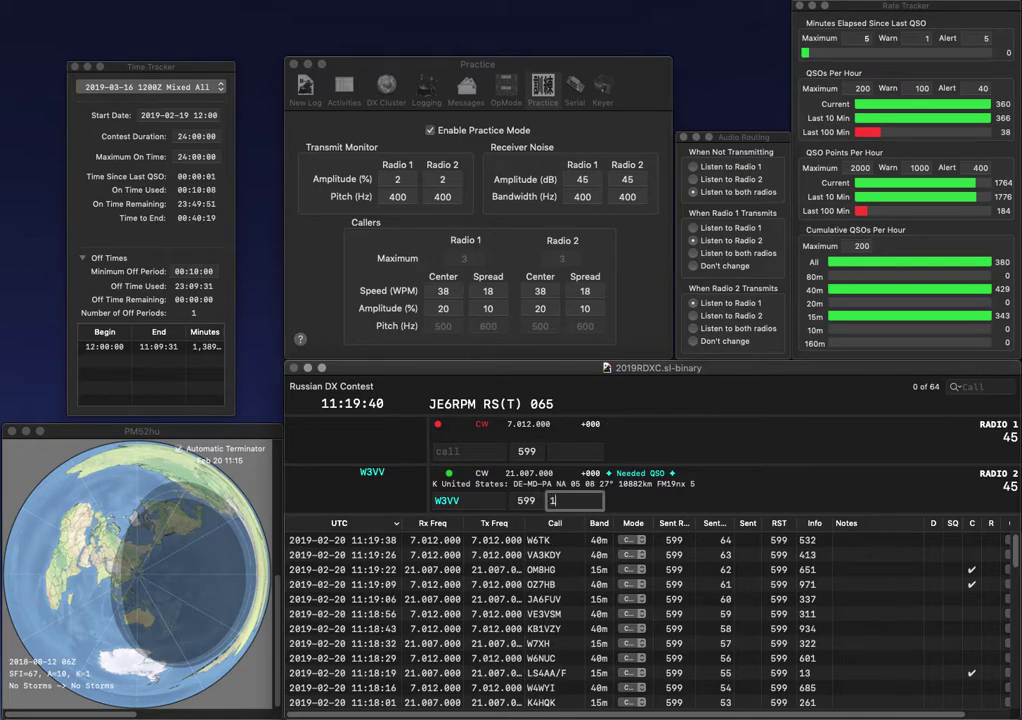
pyautogui.write('186')
pyautogui.press('Return')
# - Enter and send the partial call 9WZO on Radio 1 and the partial call 4AYU on Radio 2
pyautogui.write('9WZO')
pyautogui.press('Return')
pyautogui.write('4A')
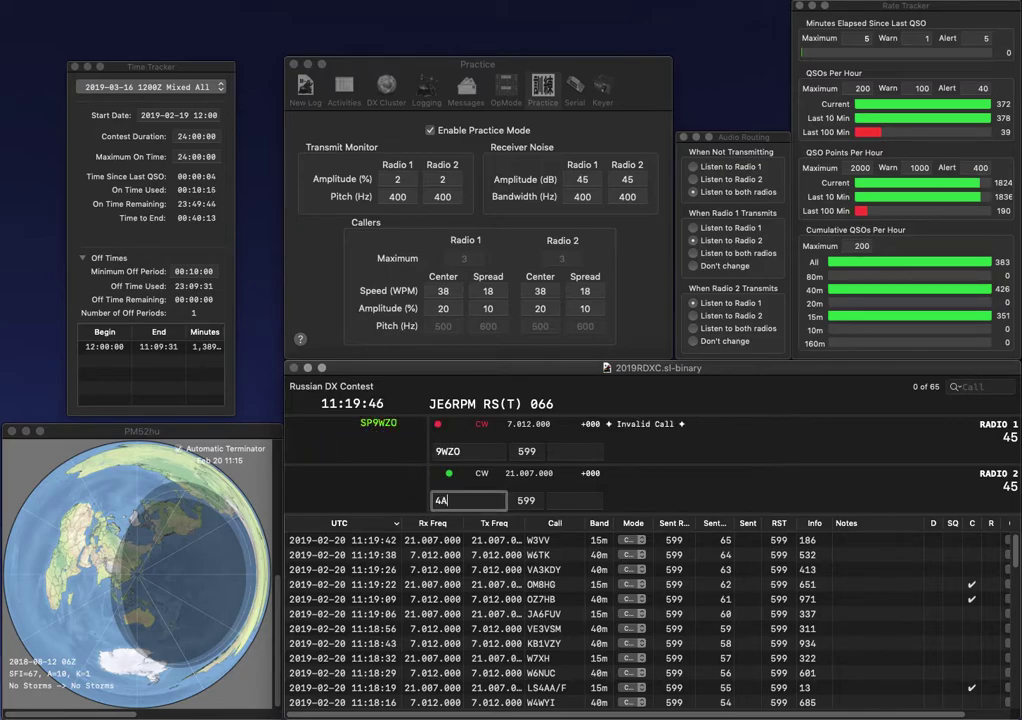
pyautogui.write('YU')
pyautogui.press('Return')
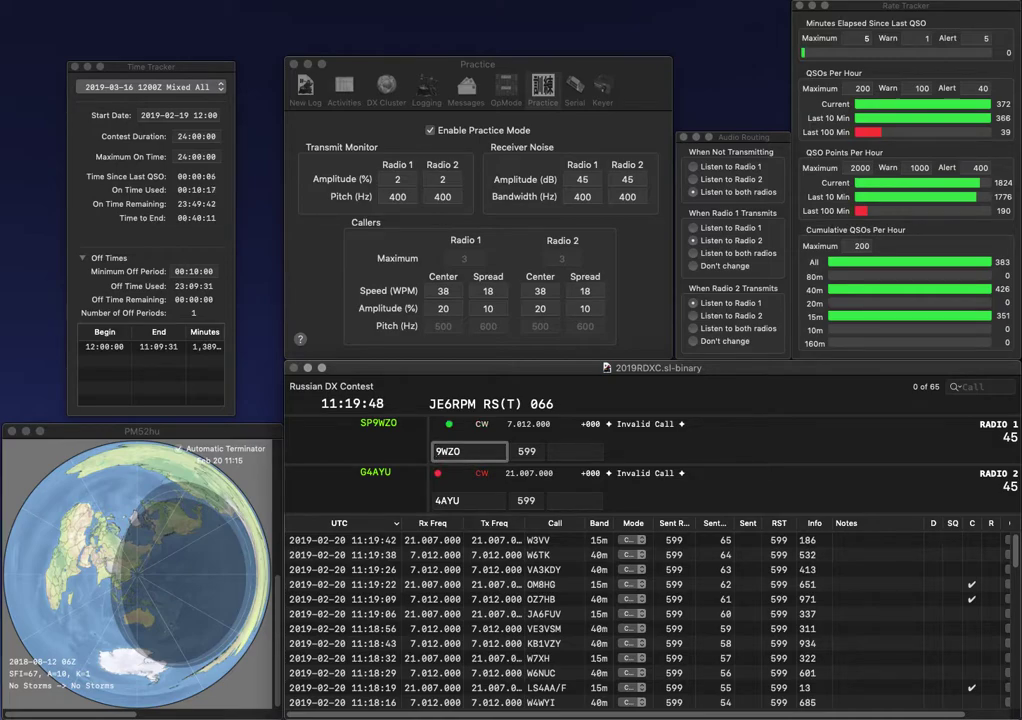
pyautogui.write('SP')
pyautogui.press('`')
pyautogui.write('G')
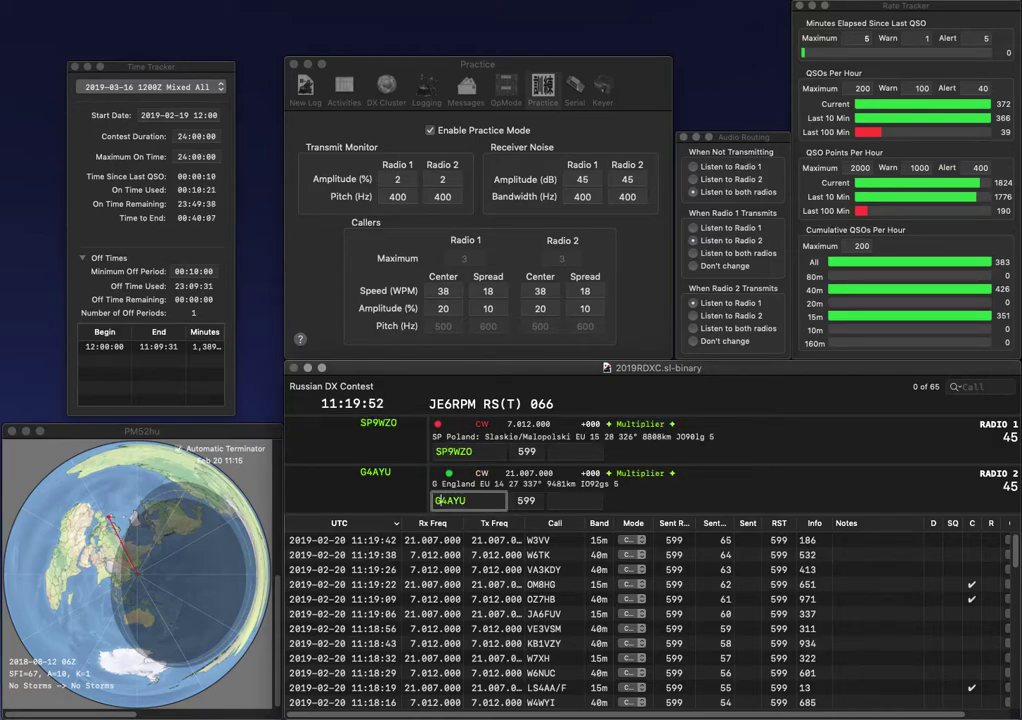
pyautogui.press('Return')
pyautogui.press('Tab')
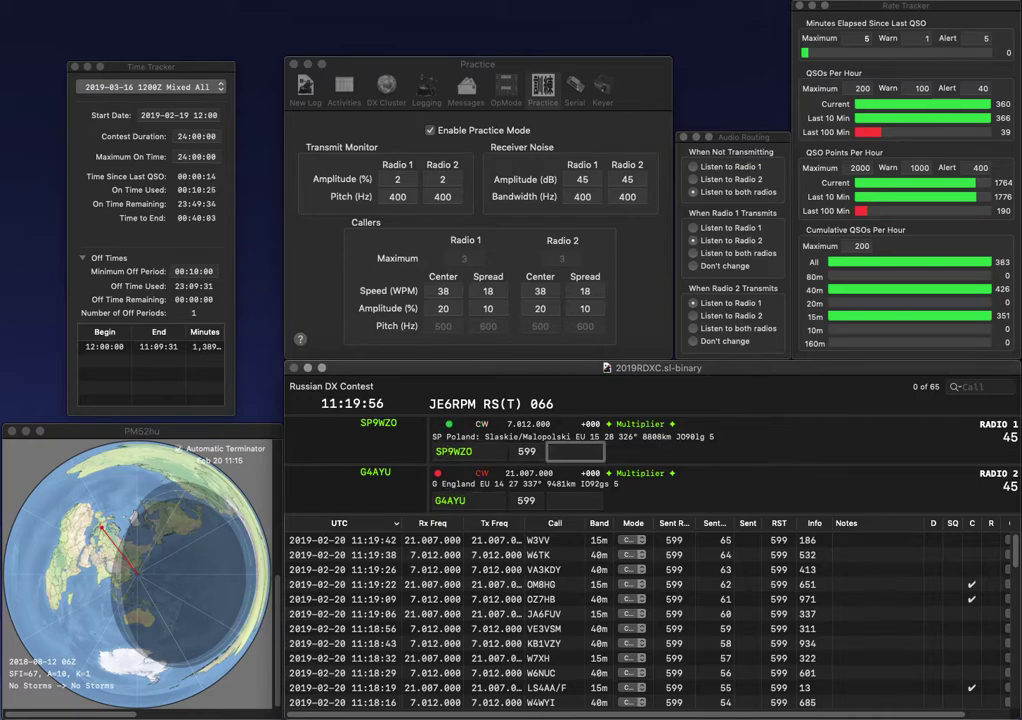
pyautogui.write('67')
pyautogui.press('Return')
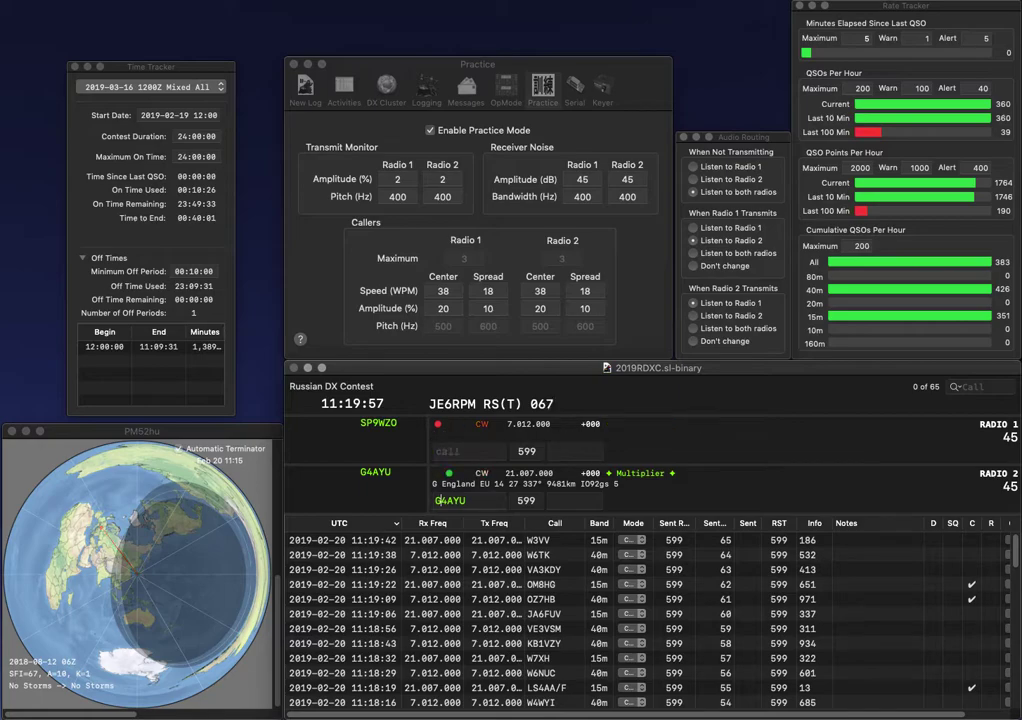
pyautogui.write('177')
pyautogui.press('Return')
pyautogui.write('0')
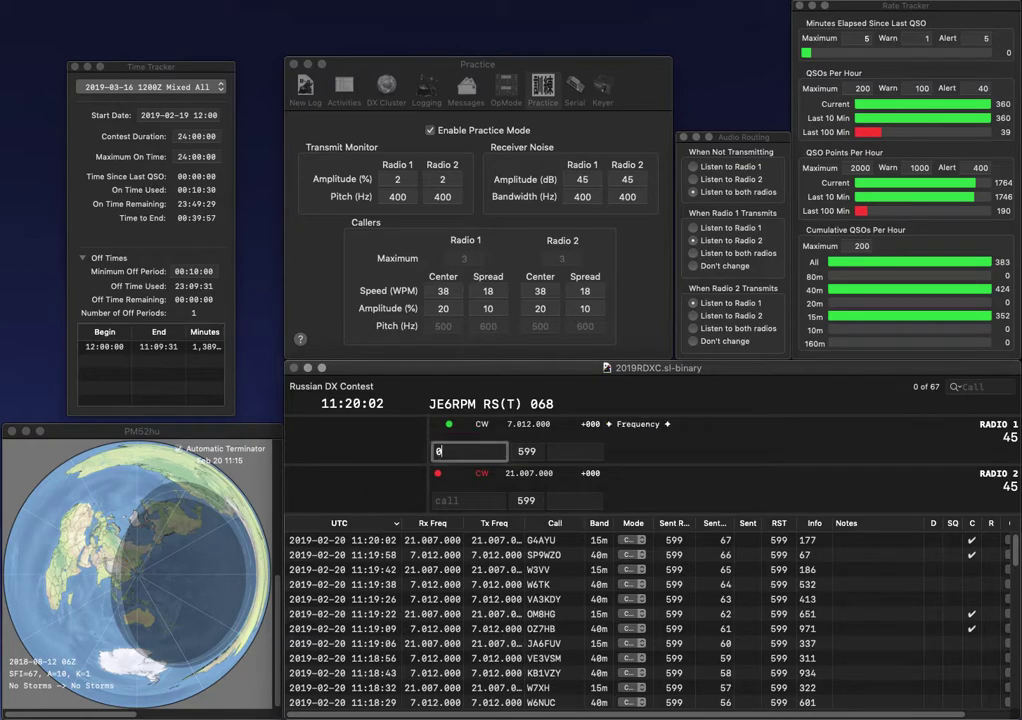
pyautogui.write('CEC')
pyautogui.press('Return')
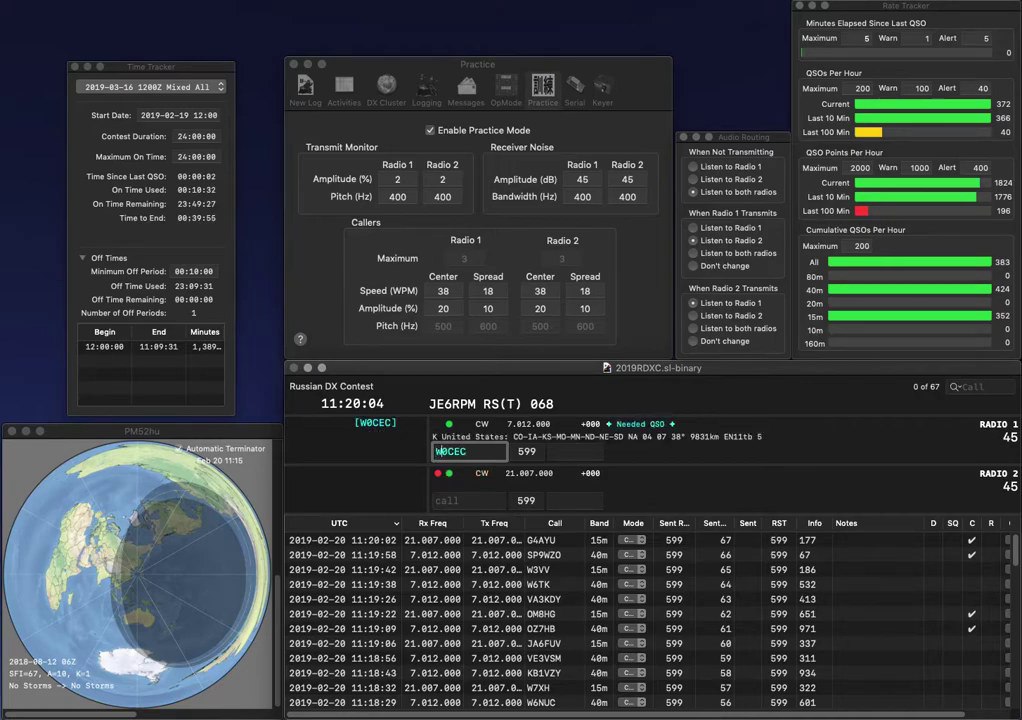
pyautogui.write('VA3IC')
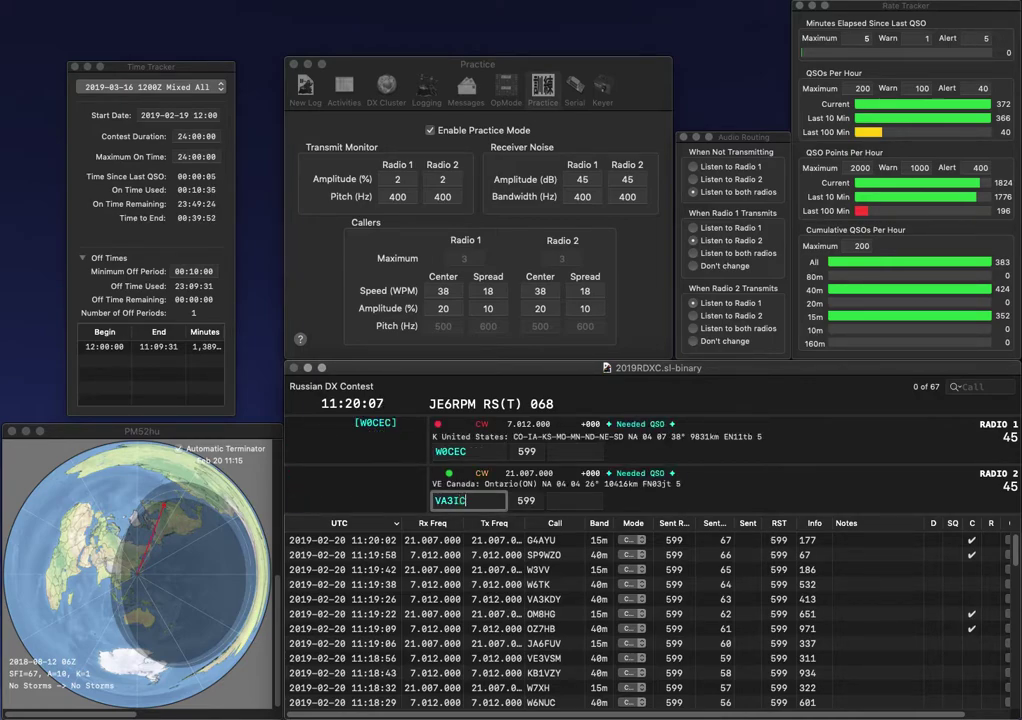
pyautogui.press('Return')
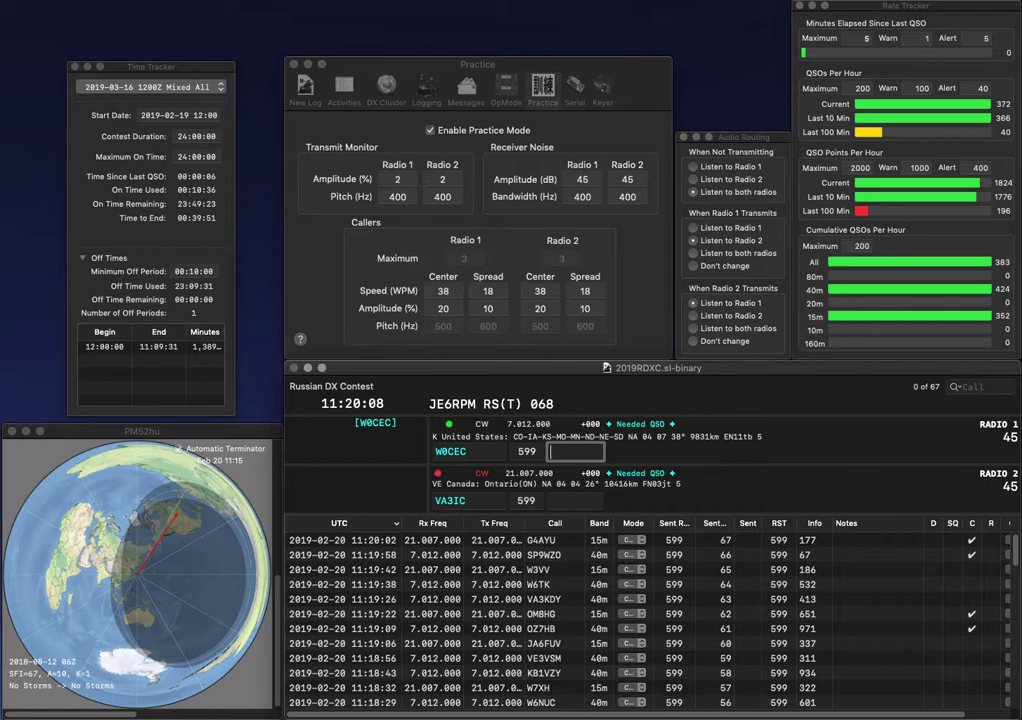
pyautogui.write('718')
pyautogui.press('Return')
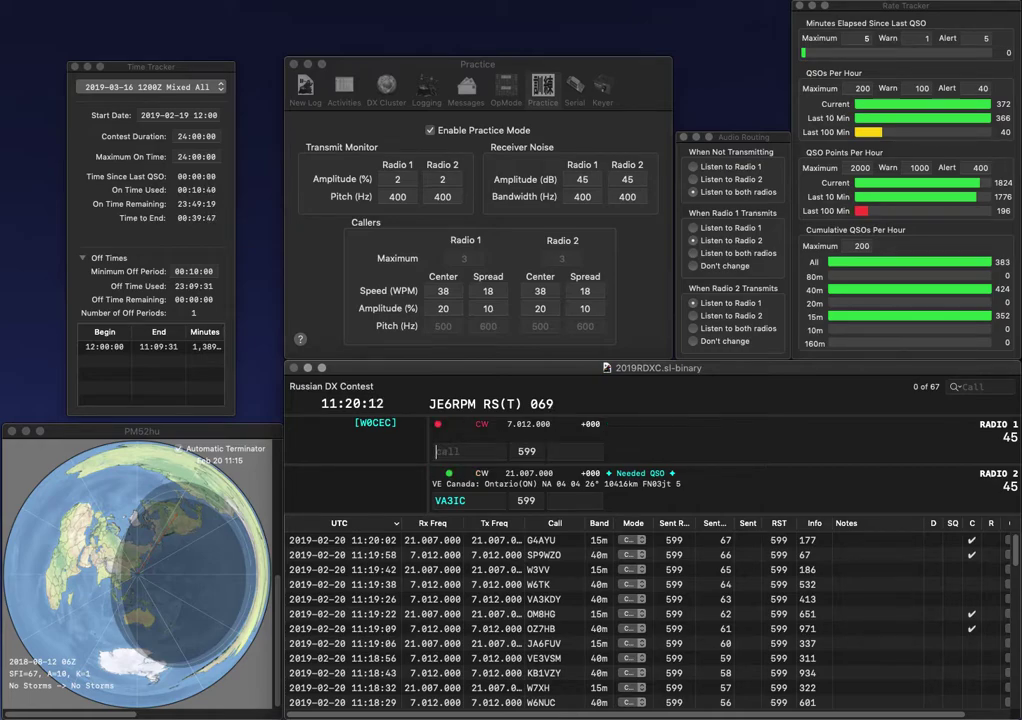
pyautogui.press('BackSpace')
pyautogui.write('2')
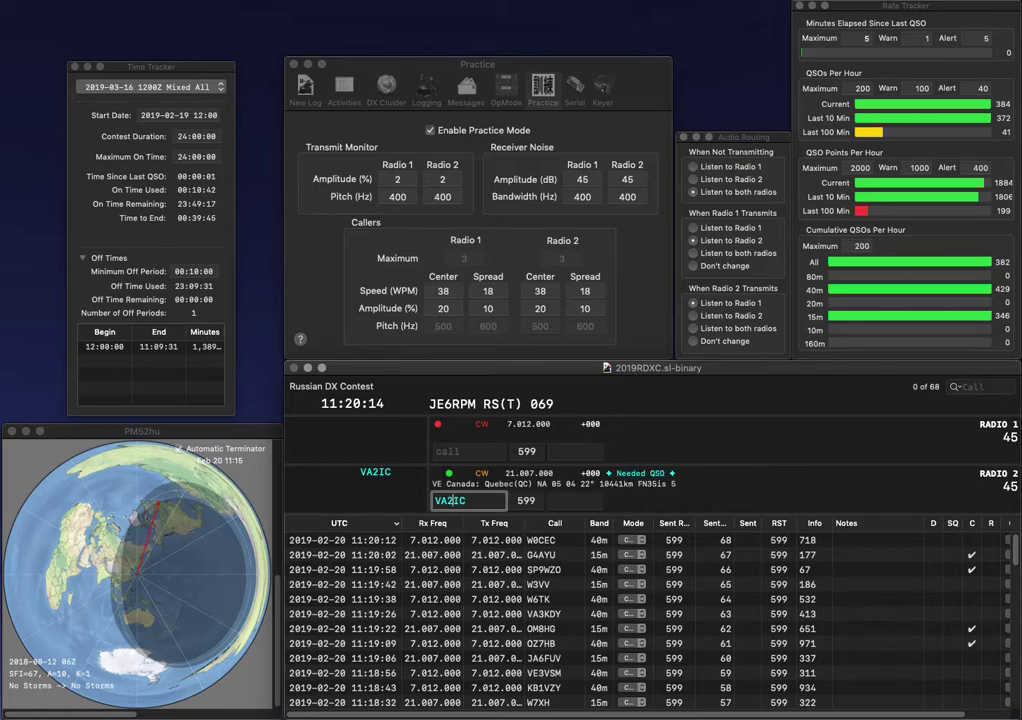
pyautogui.press('Return')
pyautogui.write('UA4NN')
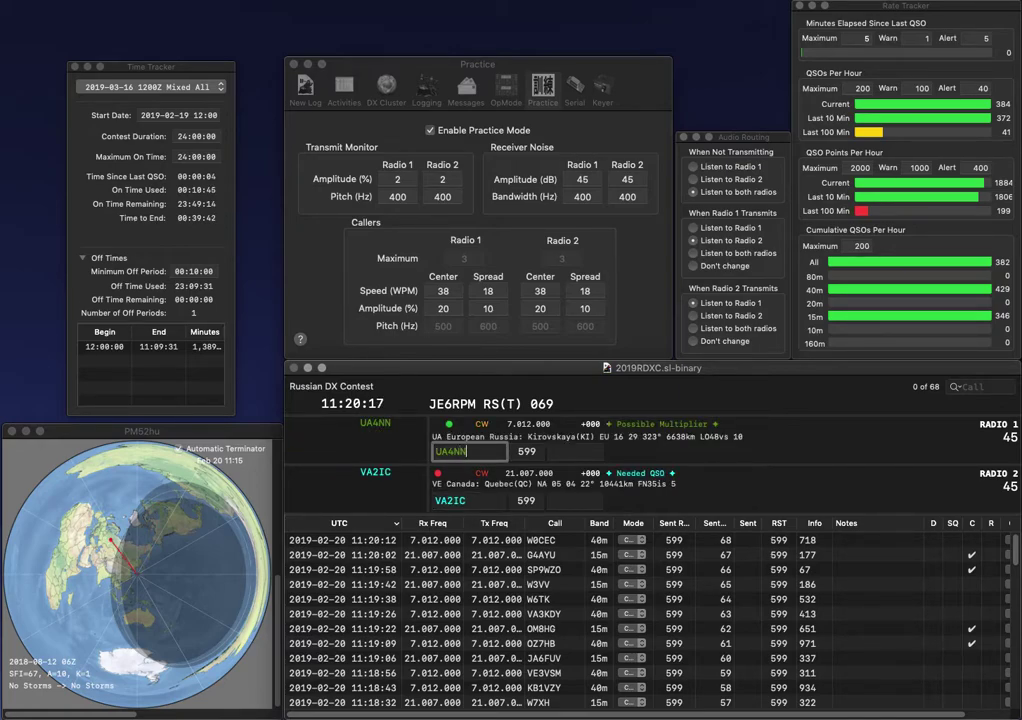
pyautogui.press('Return')
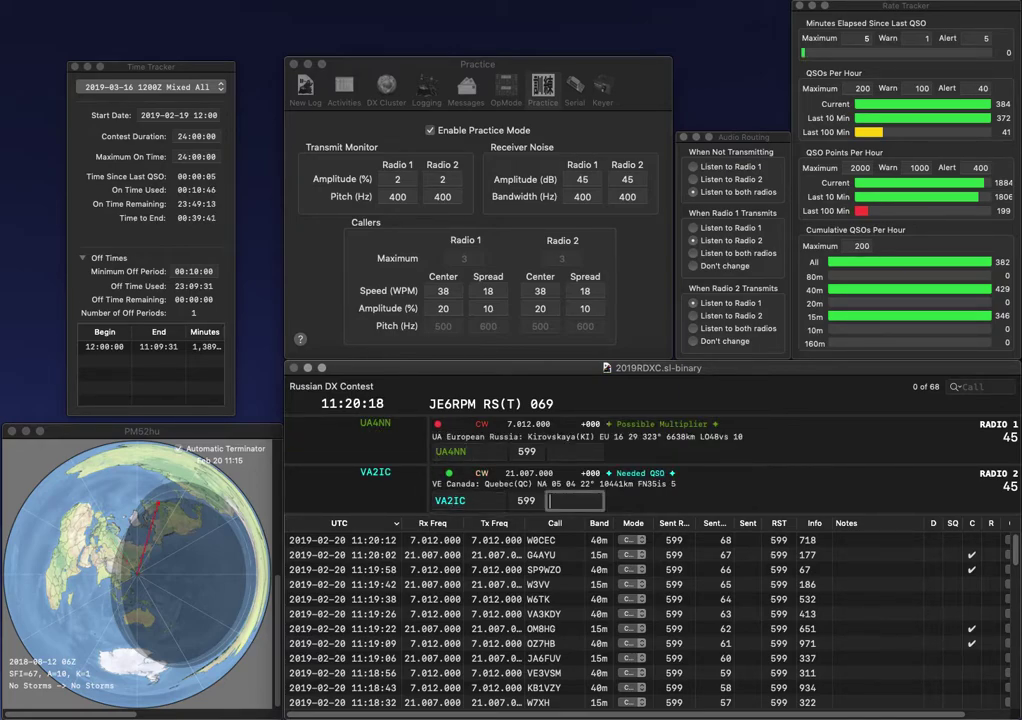
pyautogui.write('447')
pyautogui.press('Return')
pyautogui.write('KI')
pyautogui.press('Return')
pyautogui.write('SP8MXA')
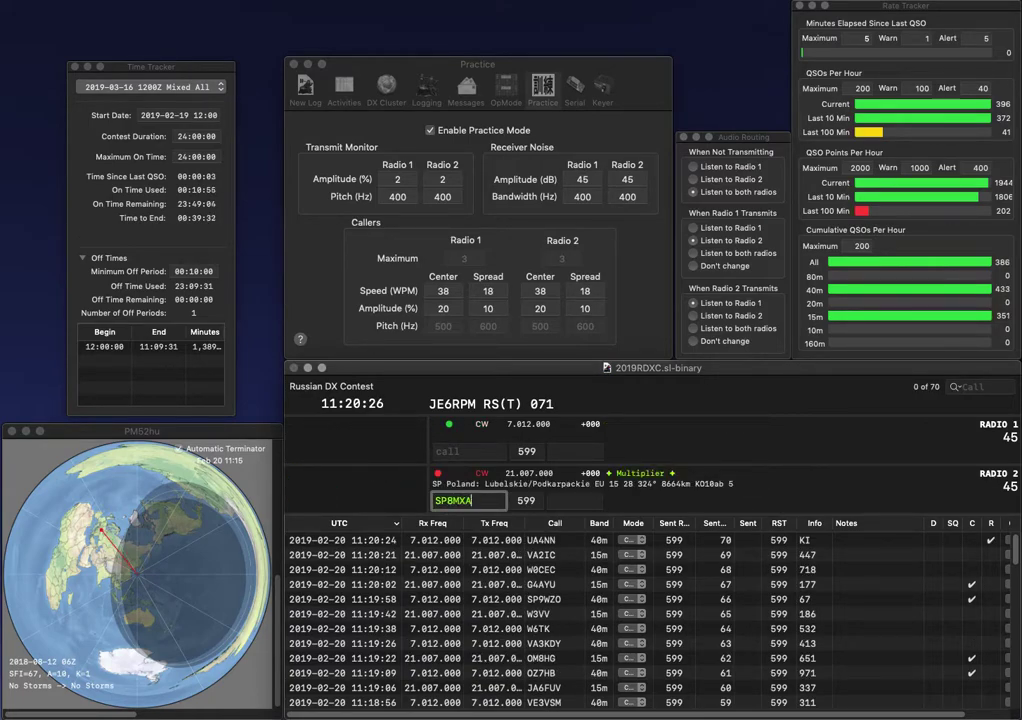
pyautogui.press('Return')
pyautogui.write('30')
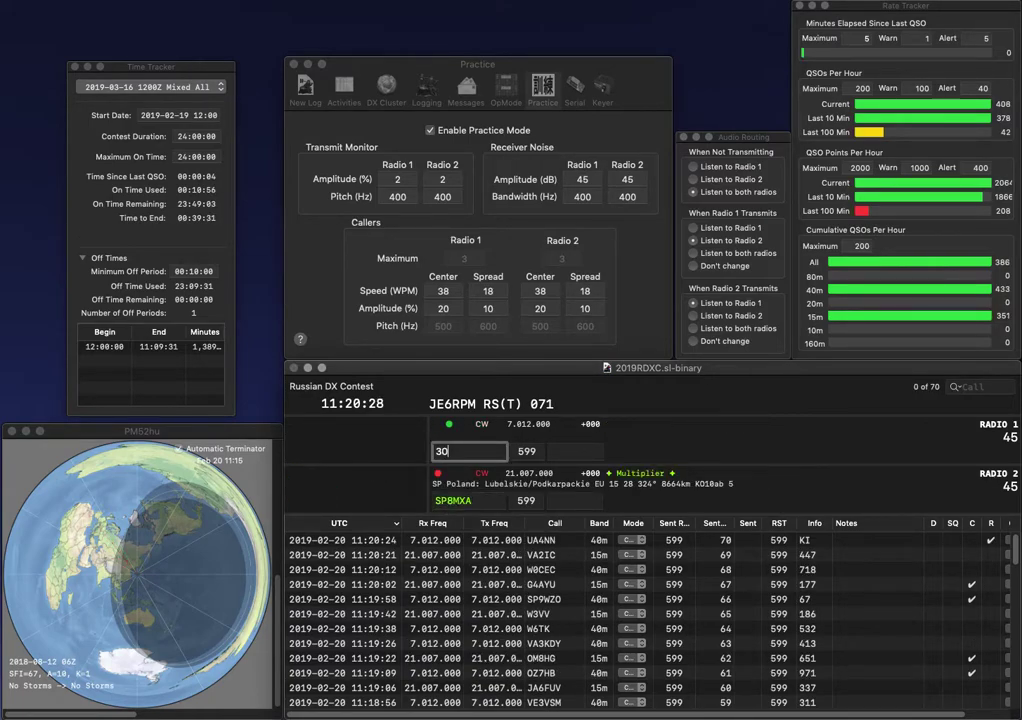
pyautogui.write('ZB')
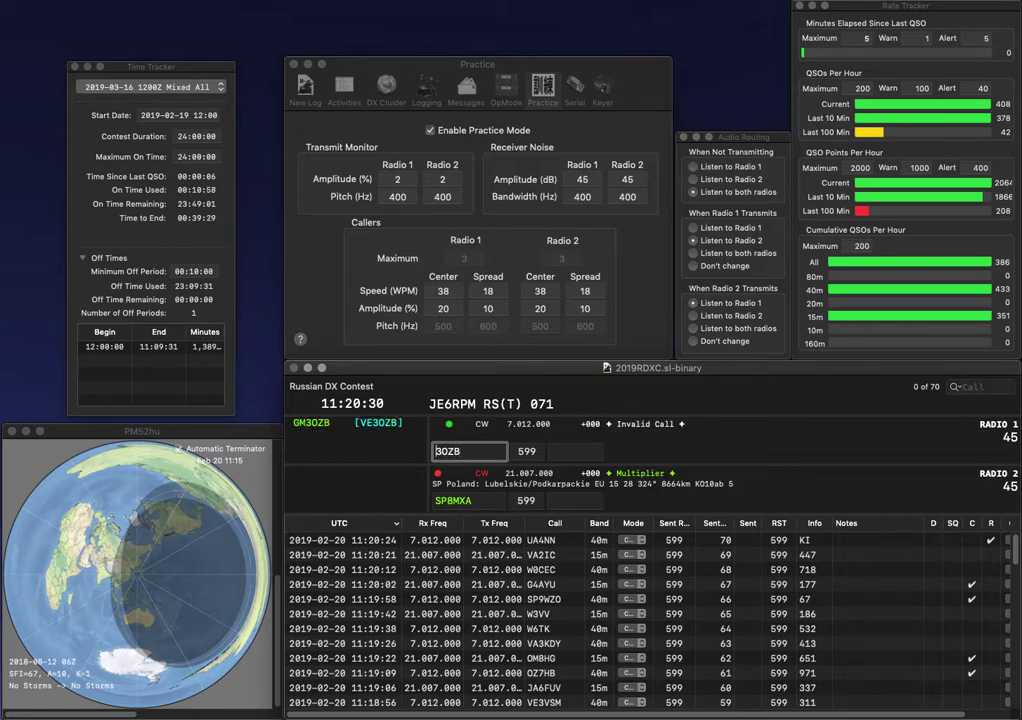
pyautogui.write('GM')
pyautogui.press('Return')
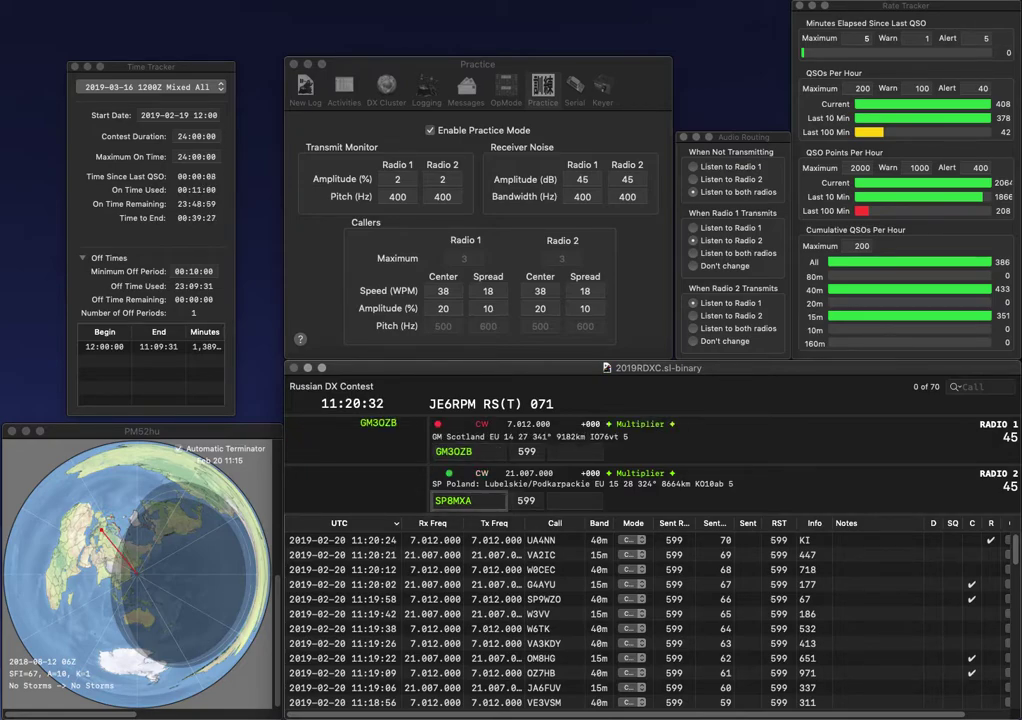
pyautogui.write('Q')
pyautogui.press('Return')
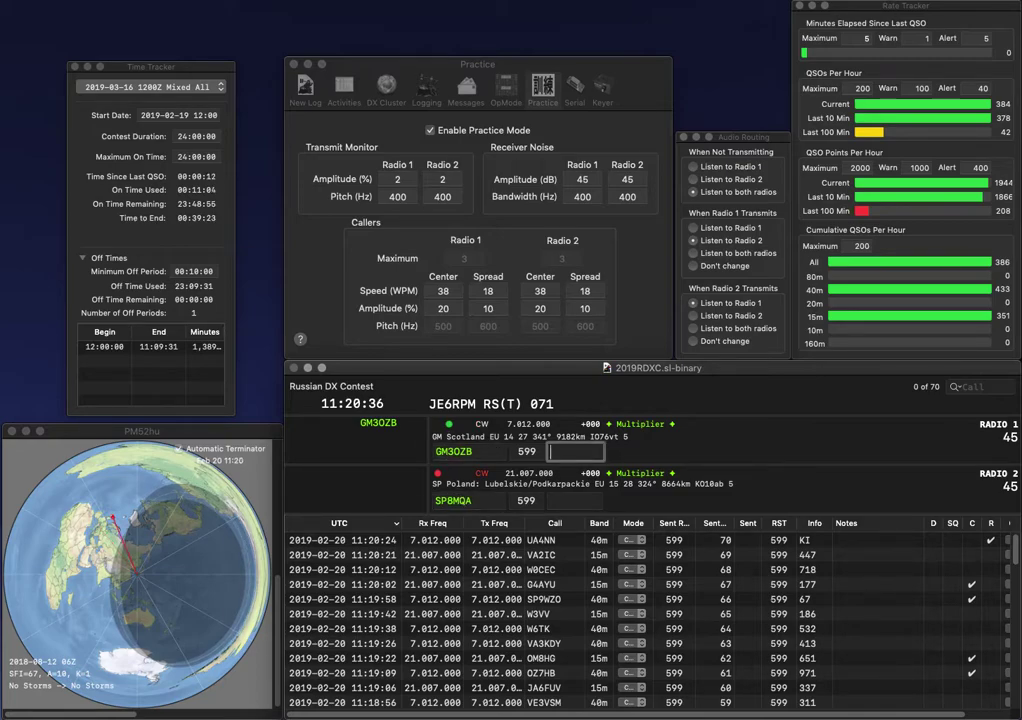
pyautogui.write('40')
pyautogui.press('Return')
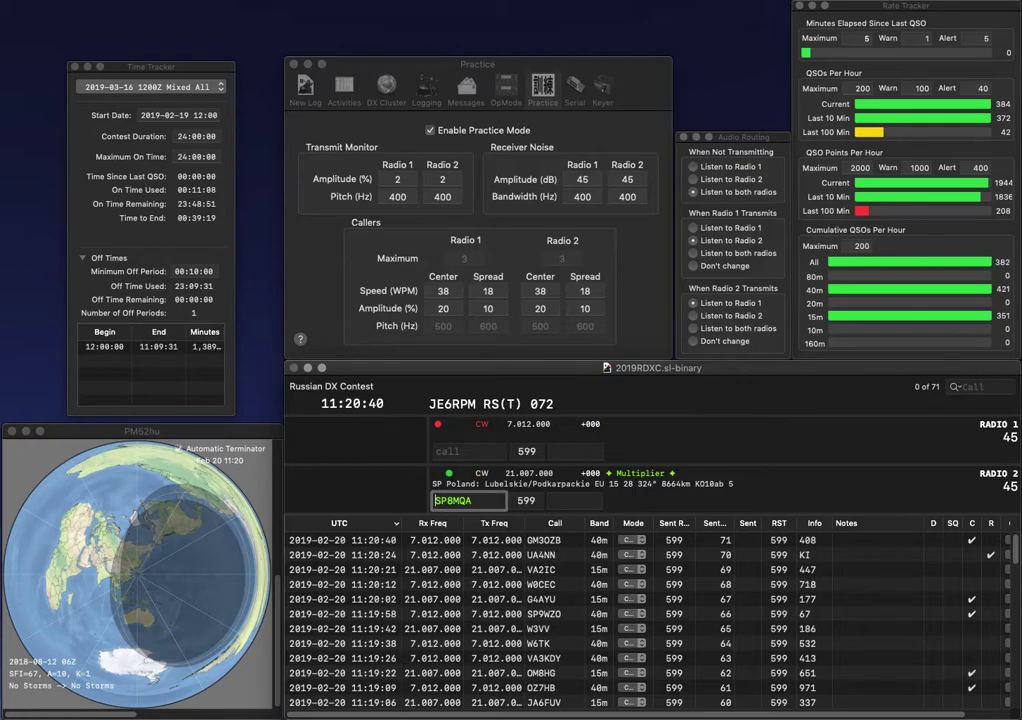
pyautogui.press('Delete')
pyautogui.write('9')
pyautogui.press('Return')
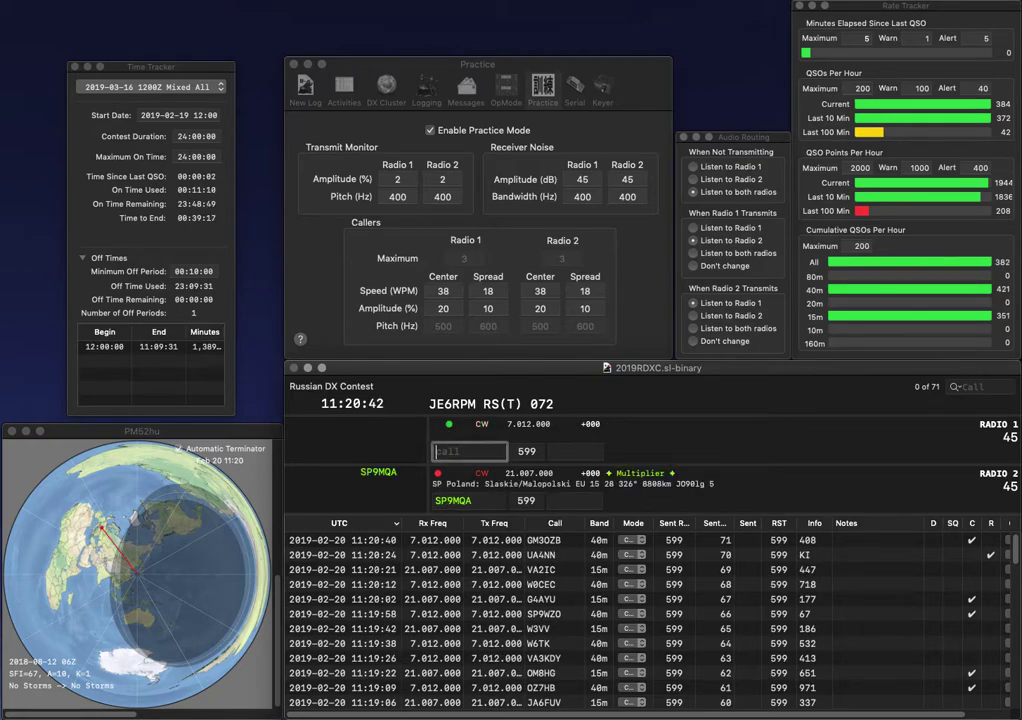
pyautogui.write('AK4WB')
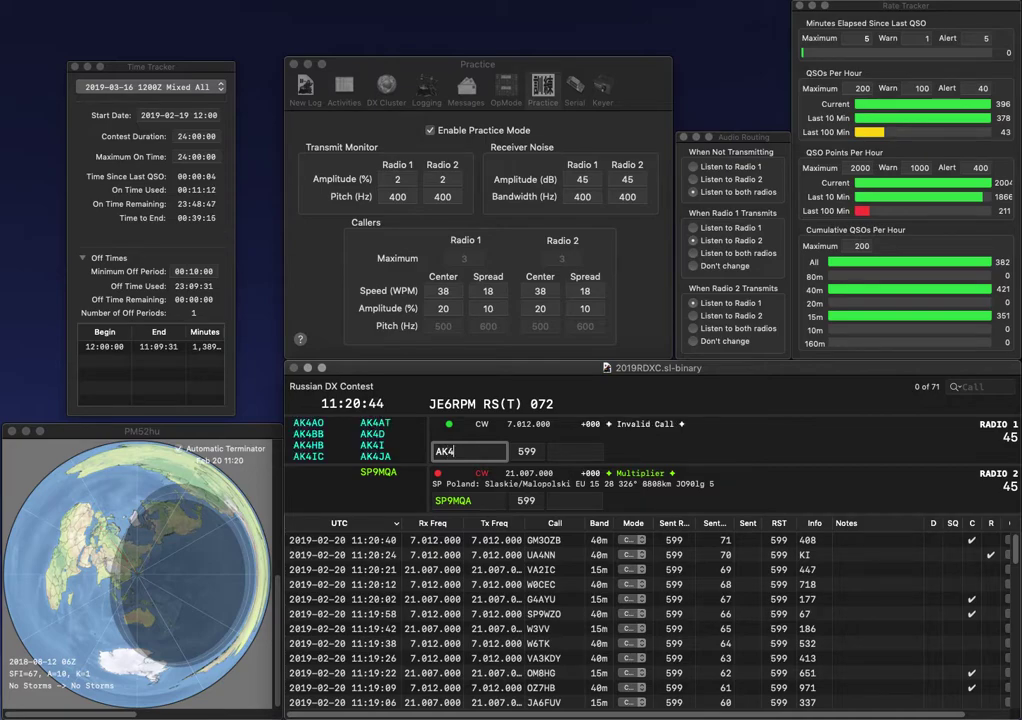
pyautogui.press('Left')
pyautogui.press('Left')
pyautogui.press('Left')
pyautogui.press('BackSpace')
pyautogui.write('5')
pyautogui.press('Return')
pyautogui.press('space')
pyautogui.write('8')
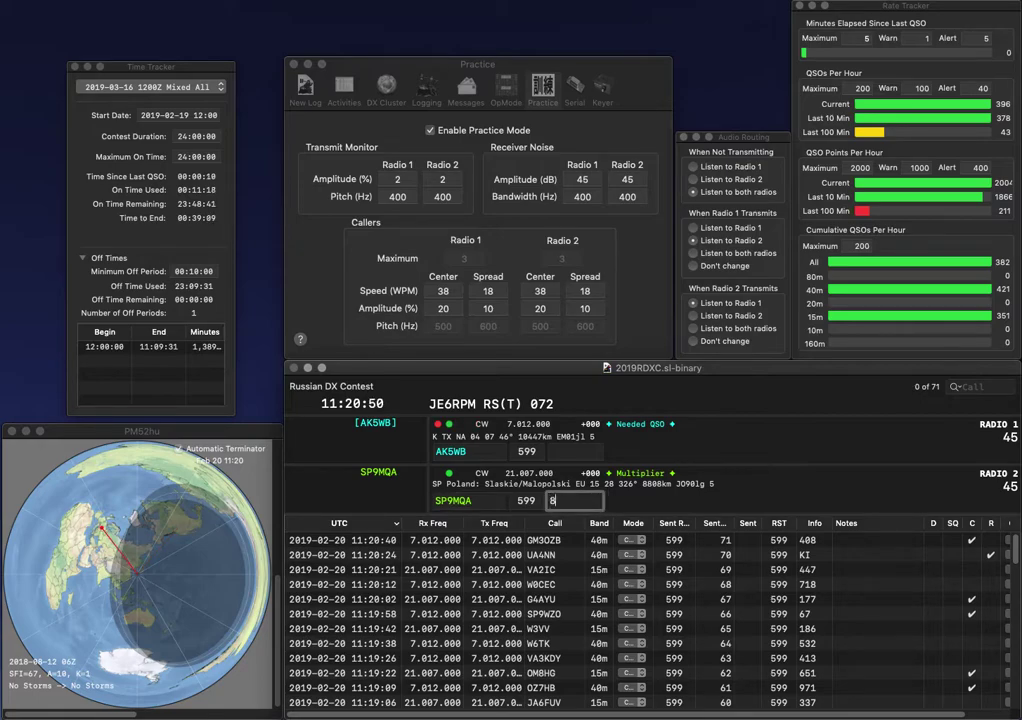
pyautogui.press('Return')
pyautogui.press('Return')
pyautogui.write('4')
pyautogui.press('Return')
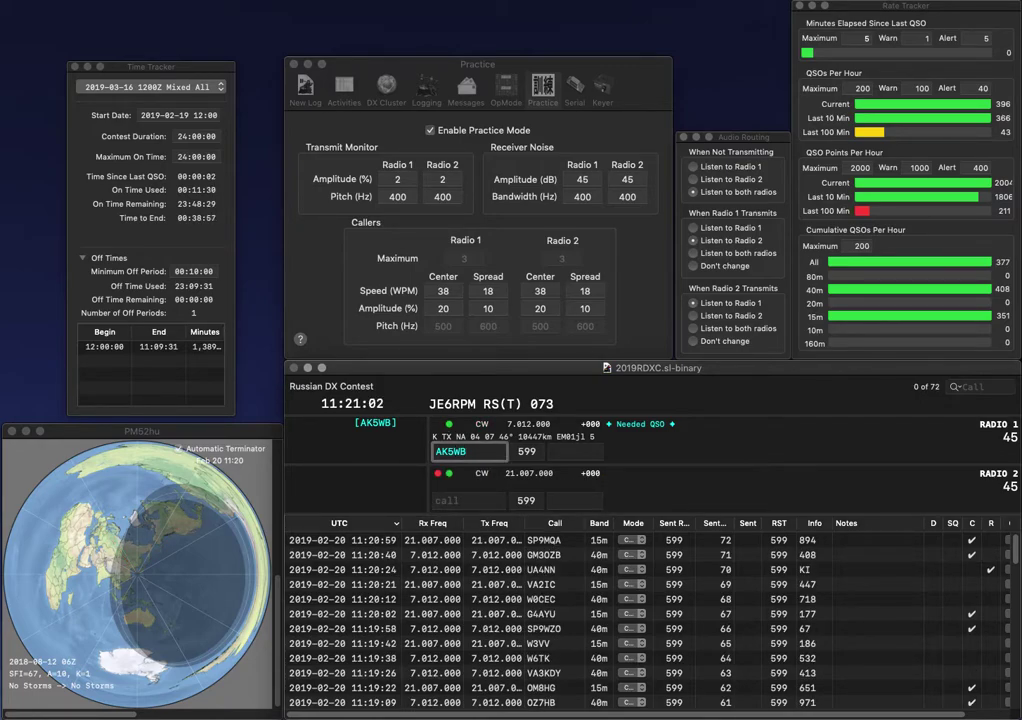
pyautogui.press('Return')
pyautogui.press('Down')
pyautogui.press('Return')
pyautogui.press('Up')
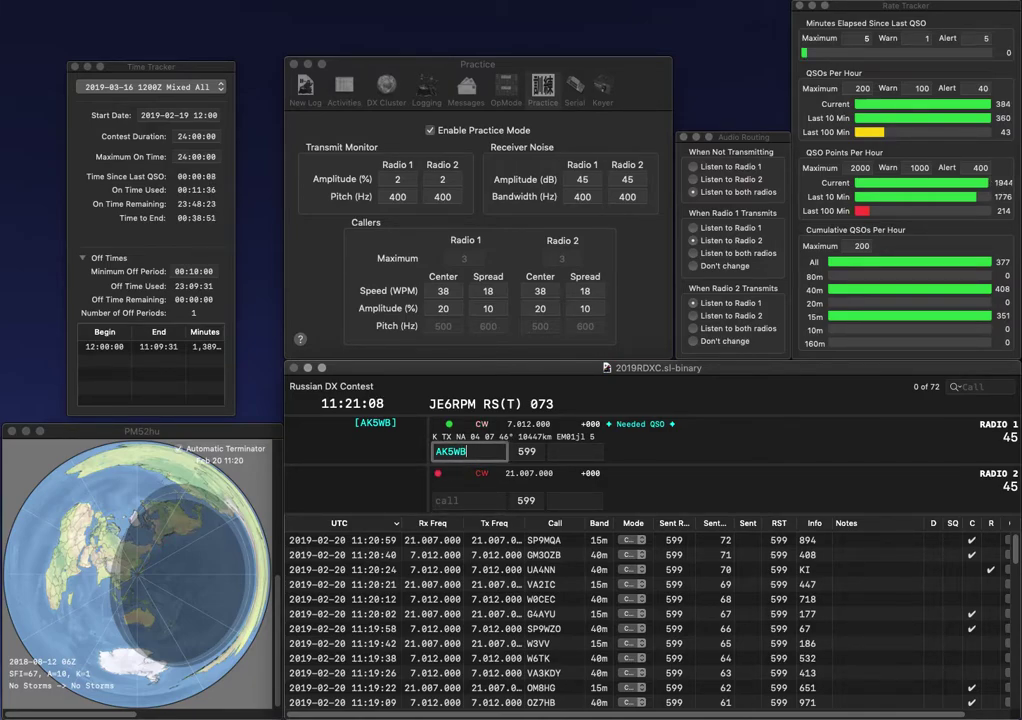
pyautogui.write('330')
pyautogui.press('Return')
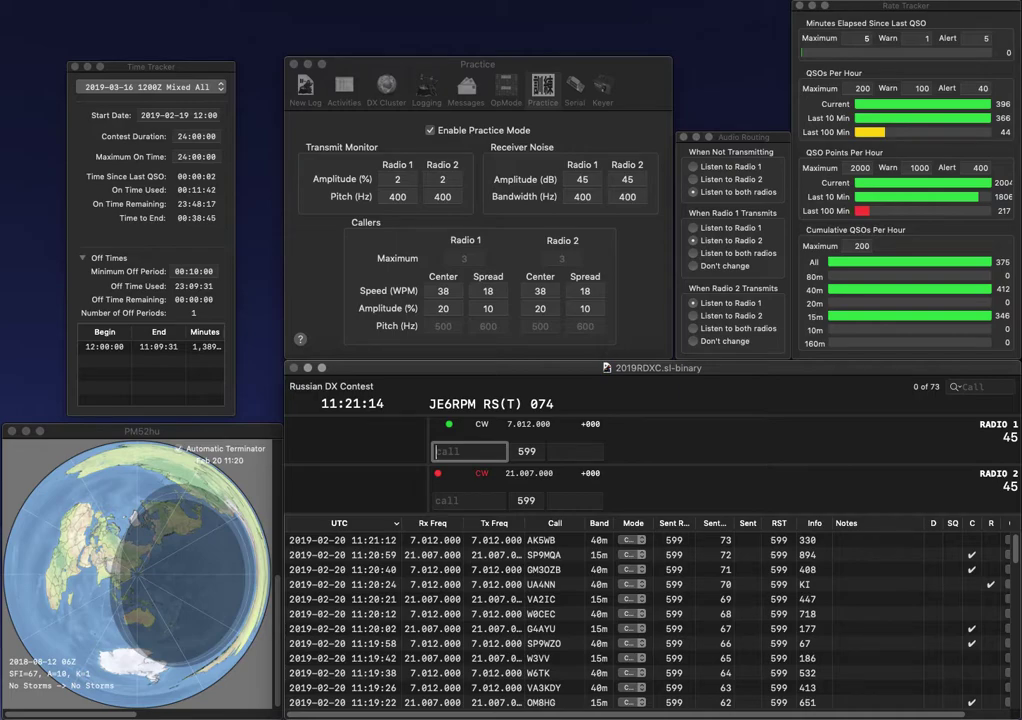
# - Enter and send the partial call U7 on Radio 2 and the call KZ3T on Radio 1
pyautogui.write('3')
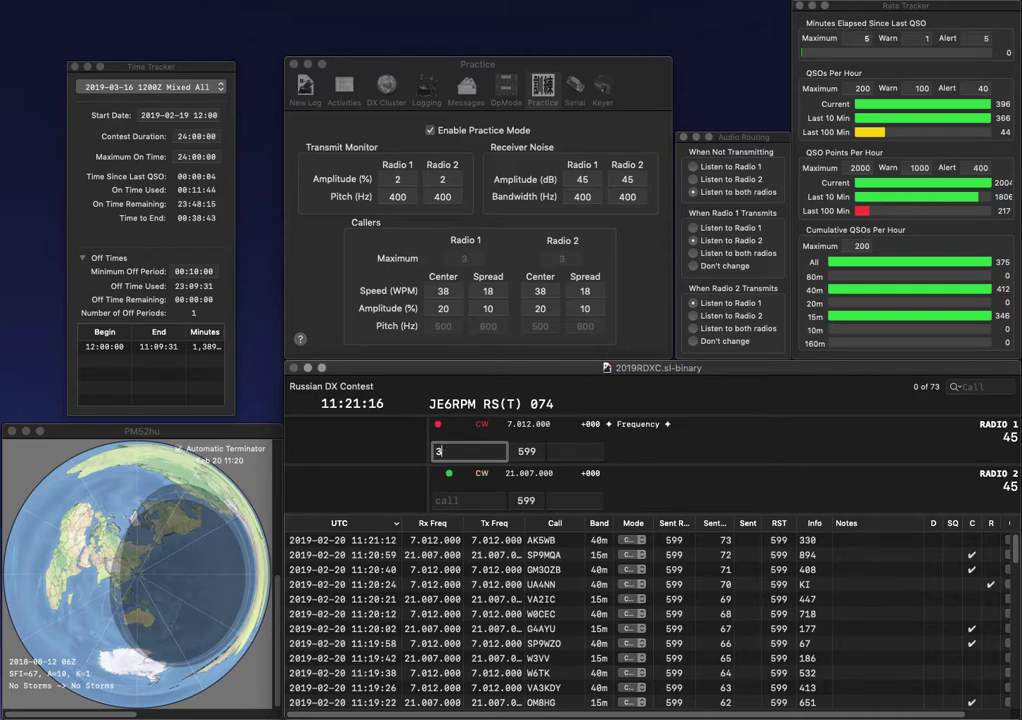
pyautogui.write('U8')
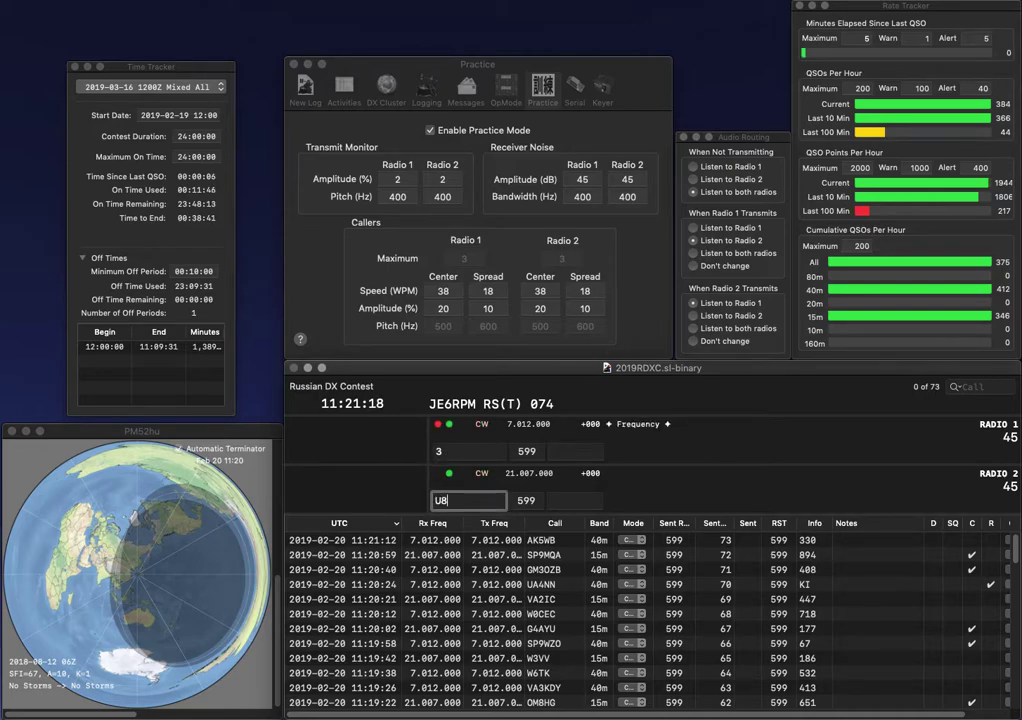
pyautogui.press('BackSpace')
pyautogui.write('7')
pyautogui.press('Return')
pyautogui.write('T')
pyautogui.press('Left')
pyautogui.press('Left')
pyautogui.write('KZ')
pyautogui.press('Return')
pyautogui.press('Left')
pyautogui.press('Left')
pyautogui.write('Y')
pyautogui.press('Right')
pyautogui.press('Right')
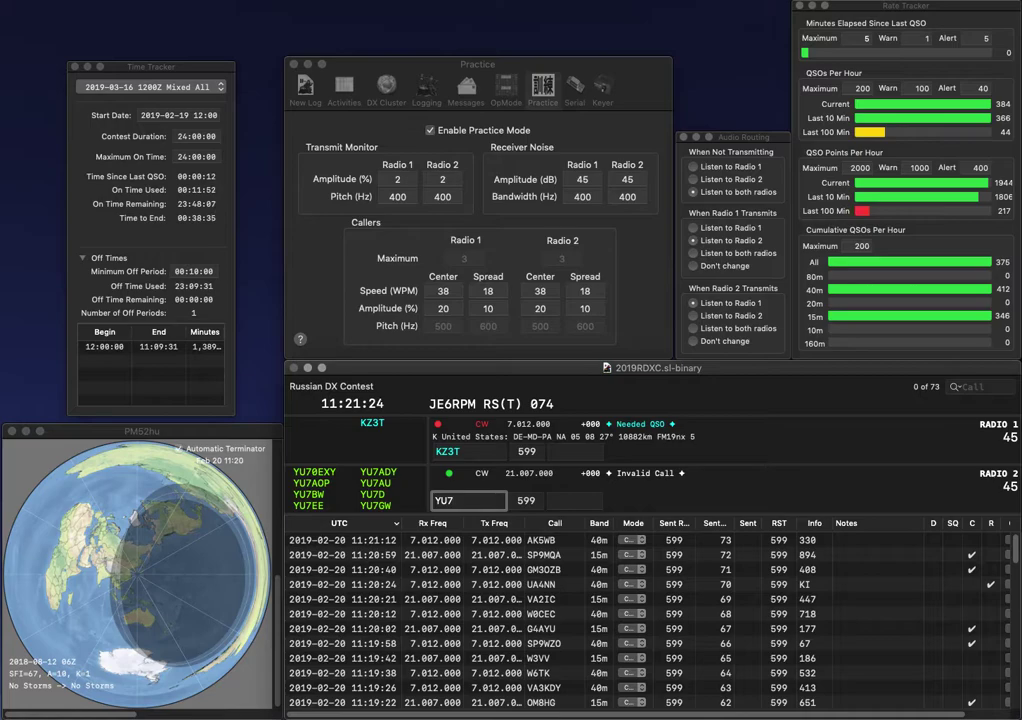
pyautogui.write('BW')
pyautogui.press('Return')
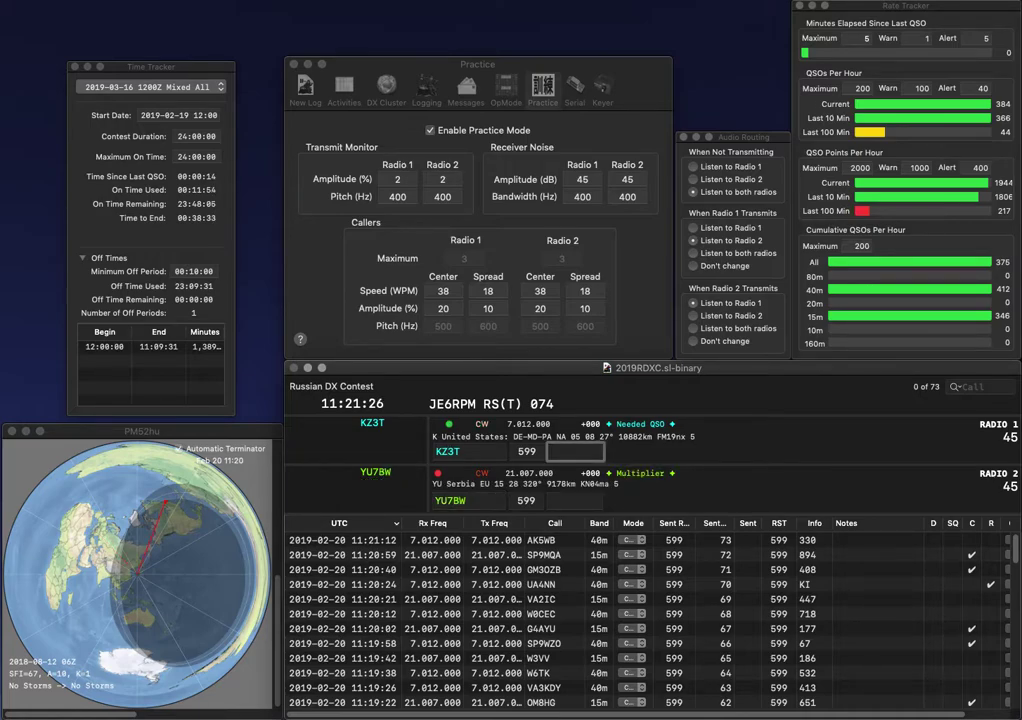
pyautogui.write('972')
pyautogui.press('Return')
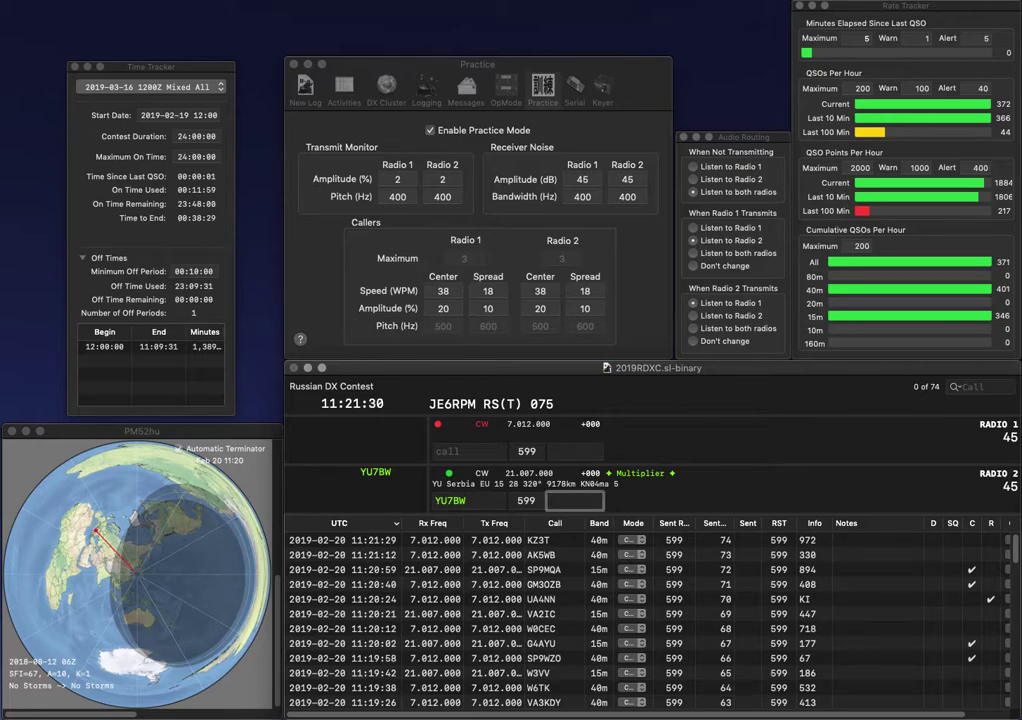
pyautogui.write('929')
pyautogui.press('Return')
pyautogui.write('K7ZVM')
pyautogui.press('Return')
pyautogui.write('1EXR')
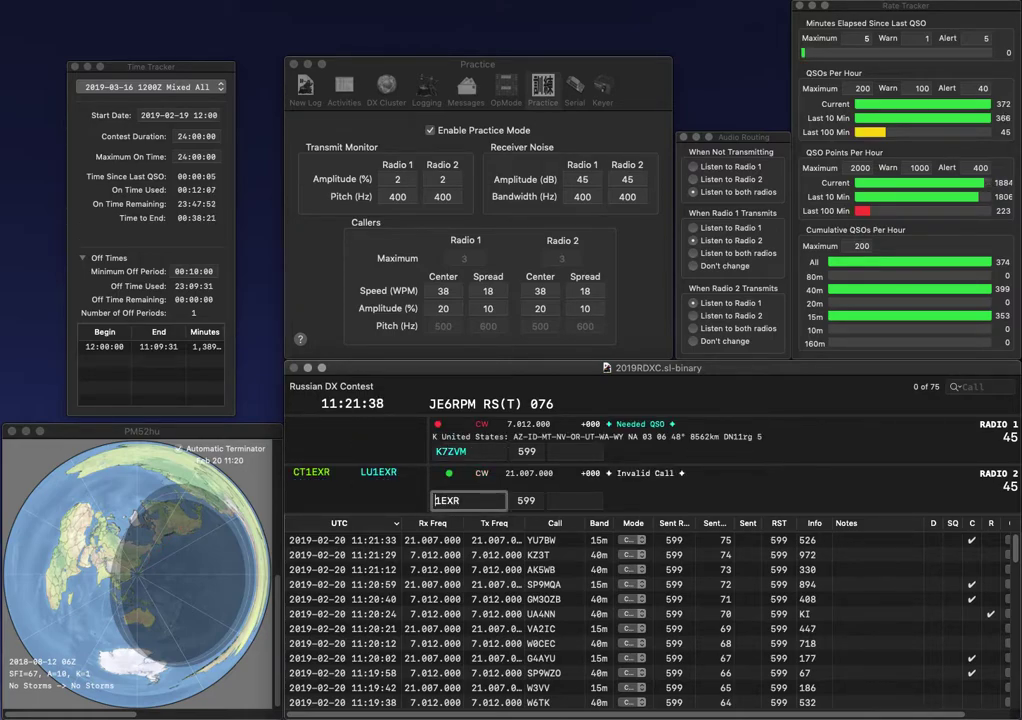
pyautogui.press('Return')
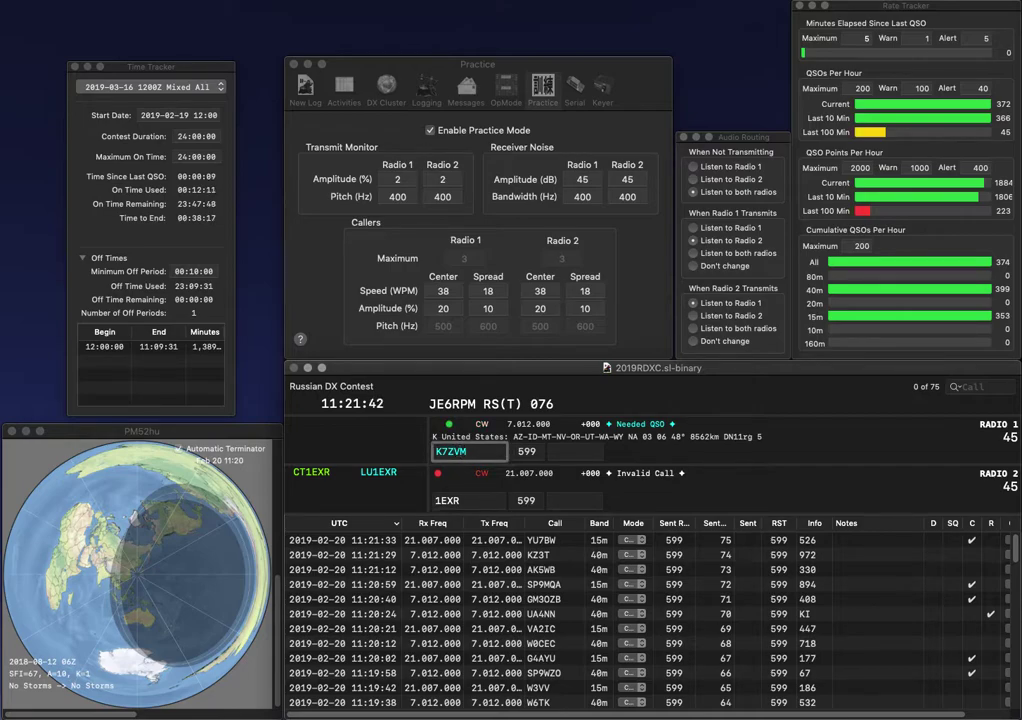
pyautogui.press('BackSpace')
pyautogui.write('U')
pyautogui.press('Return')
pyautogui.write('LU')
pyautogui.press('Return')
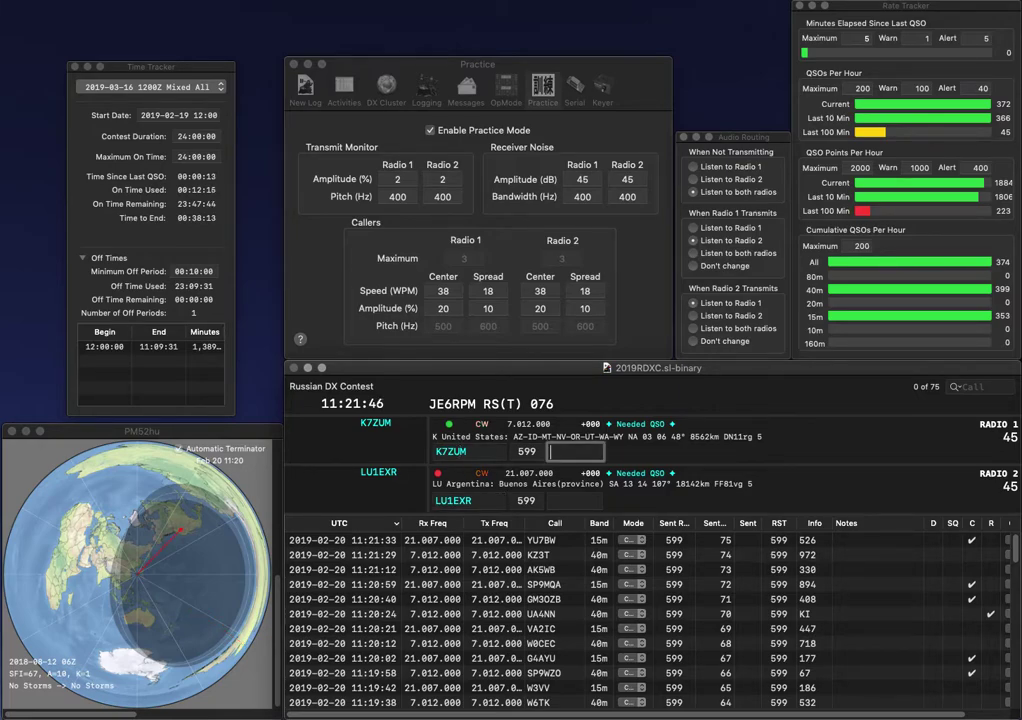
pyautogui.write('213')
pyautogui.press('Return')
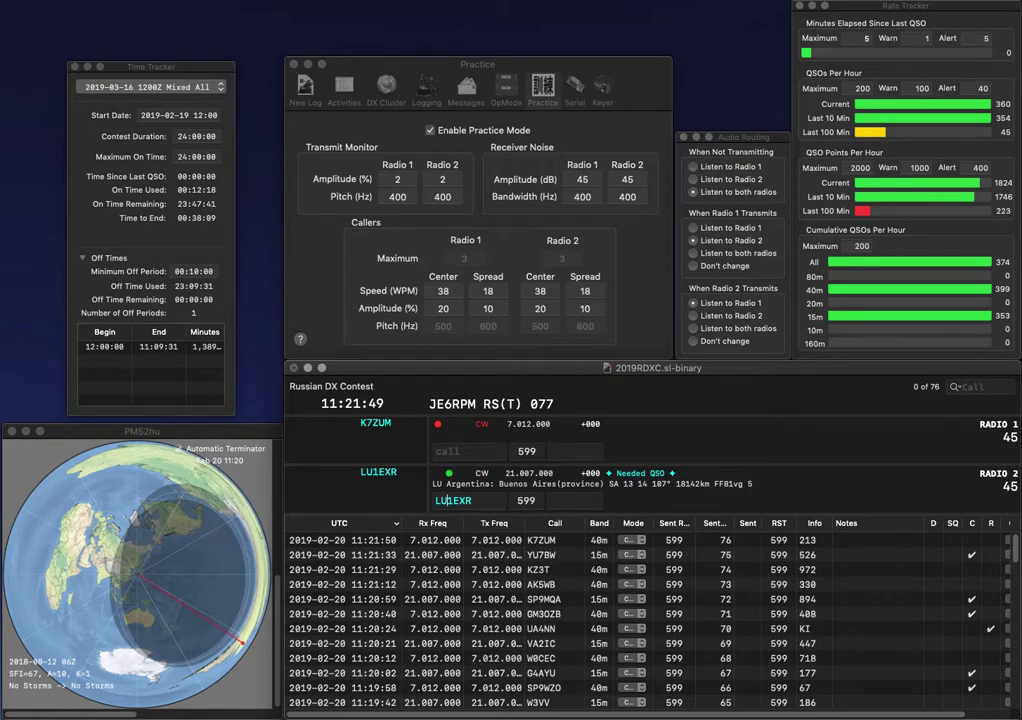
pyautogui.write('31')
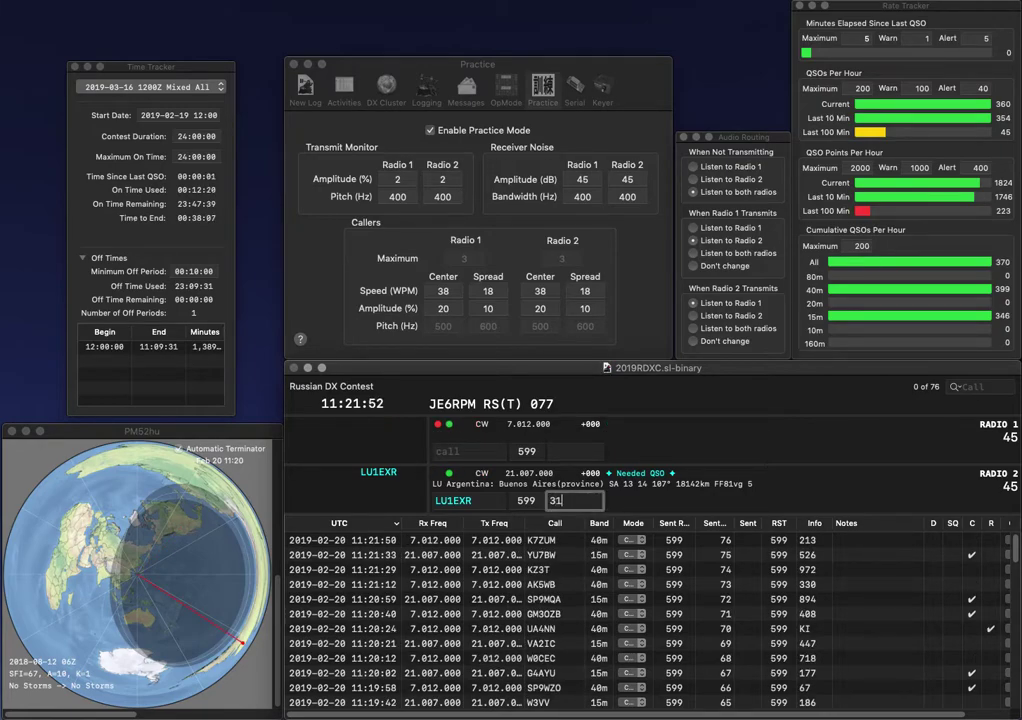
pyautogui.write('3')
pyautogui.press('Return')
# - Enter and send the call K3HW on Radio 1
pyautogui.write('K3H')
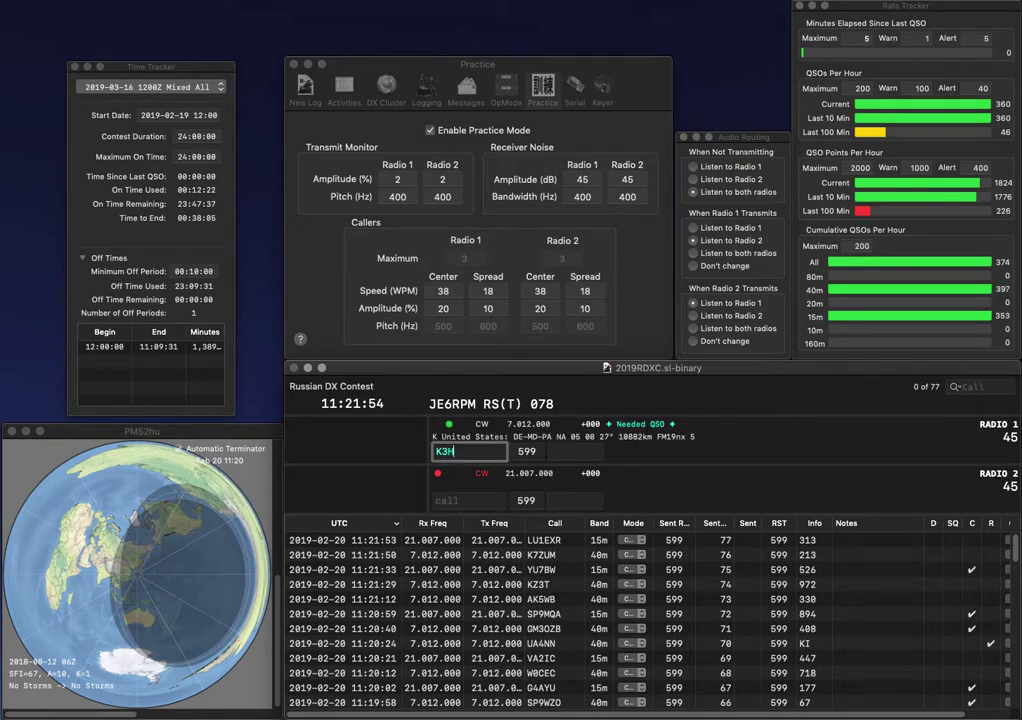
pyautogui.write('W')
pyautogui.press('Return')
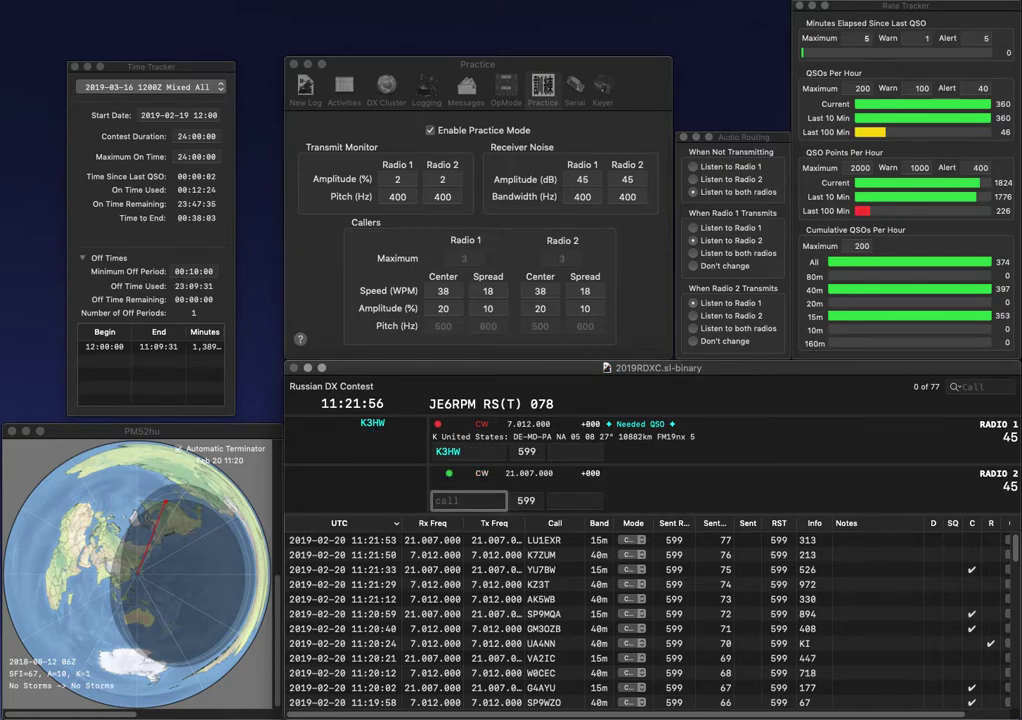
# - Enter and send the partial call W3SJ on Radio 2, and log K3HW on Radio 1 with received number 412
pyautogui.write('W3SJ')
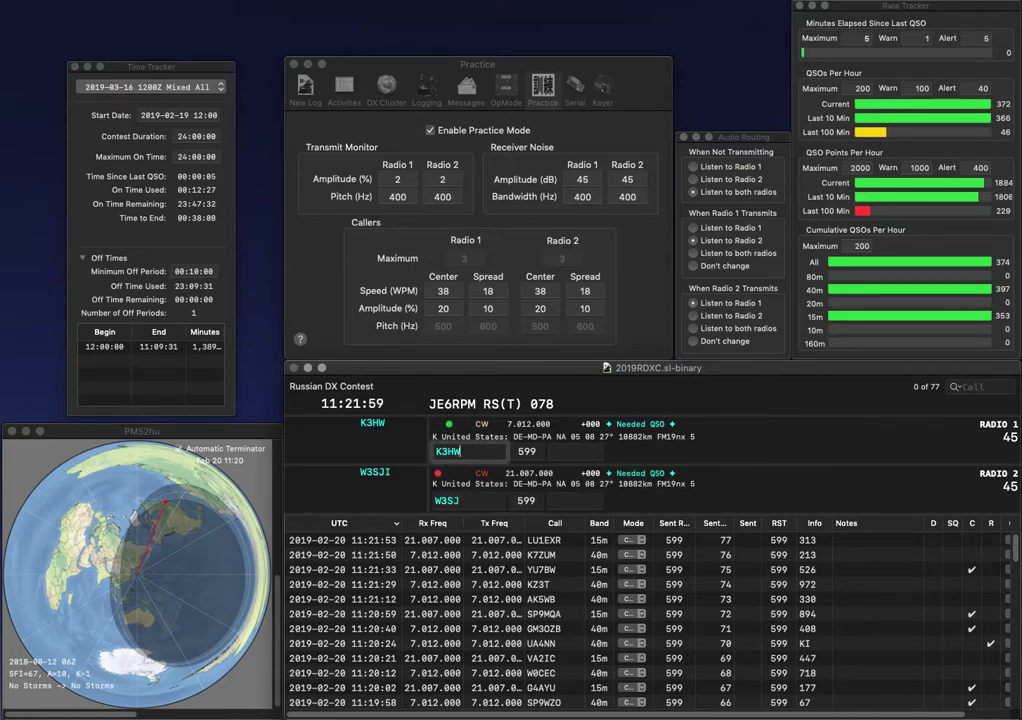
pyautogui.press('Return')
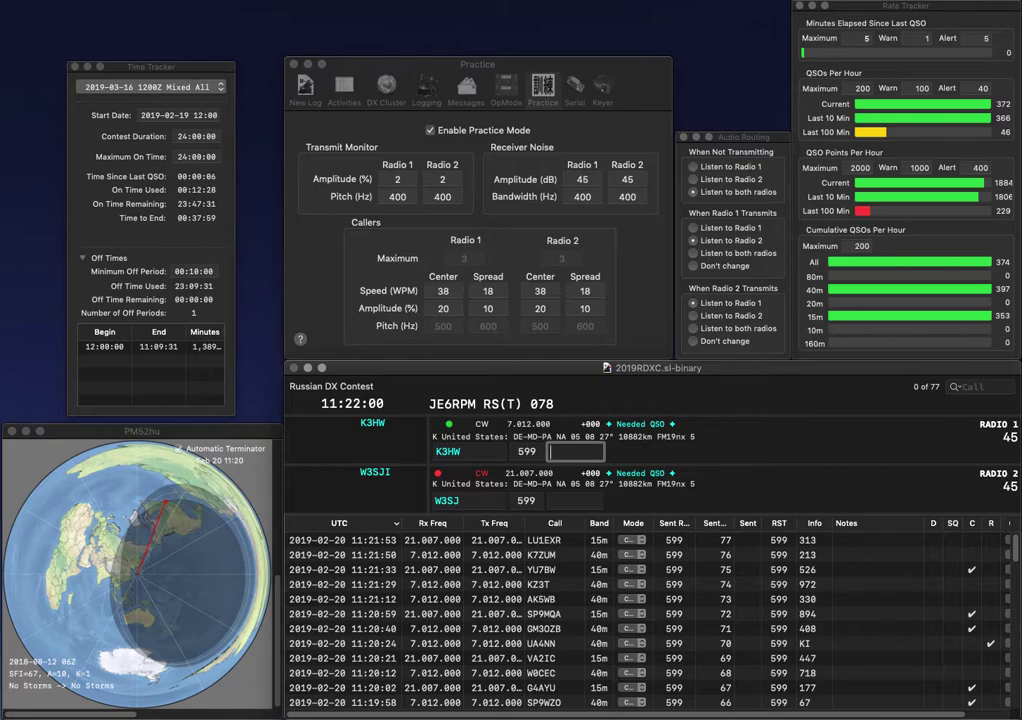
pyautogui.write('412')
pyautogui.press('Return')
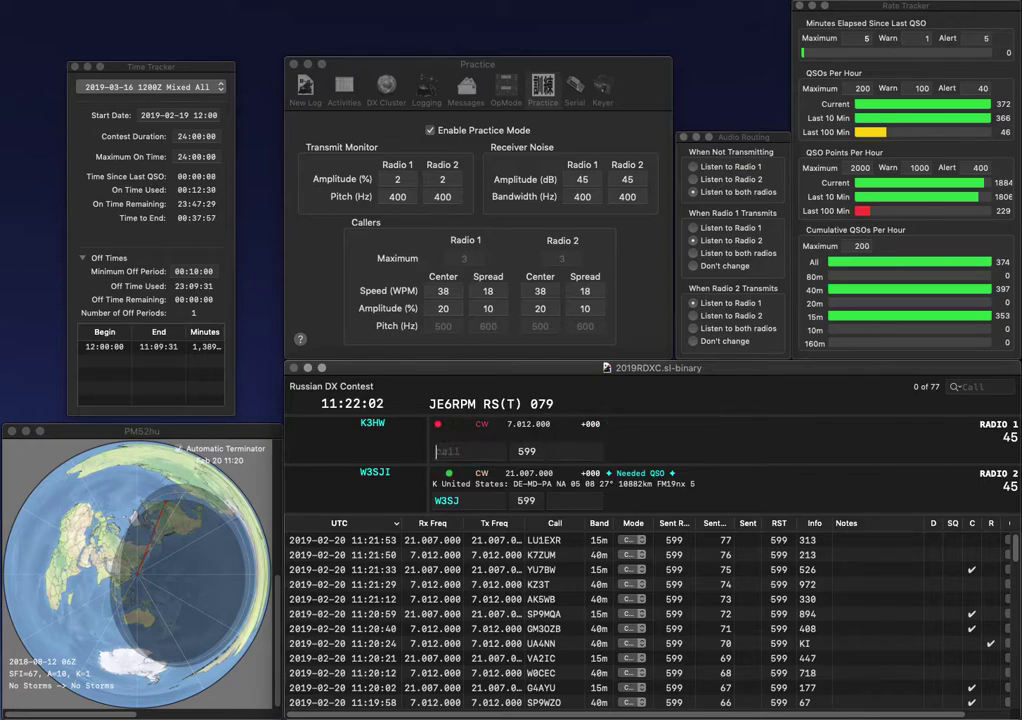
pyautogui.press('Left')
pyautogui.write('G')
pyautogui.press('Return')
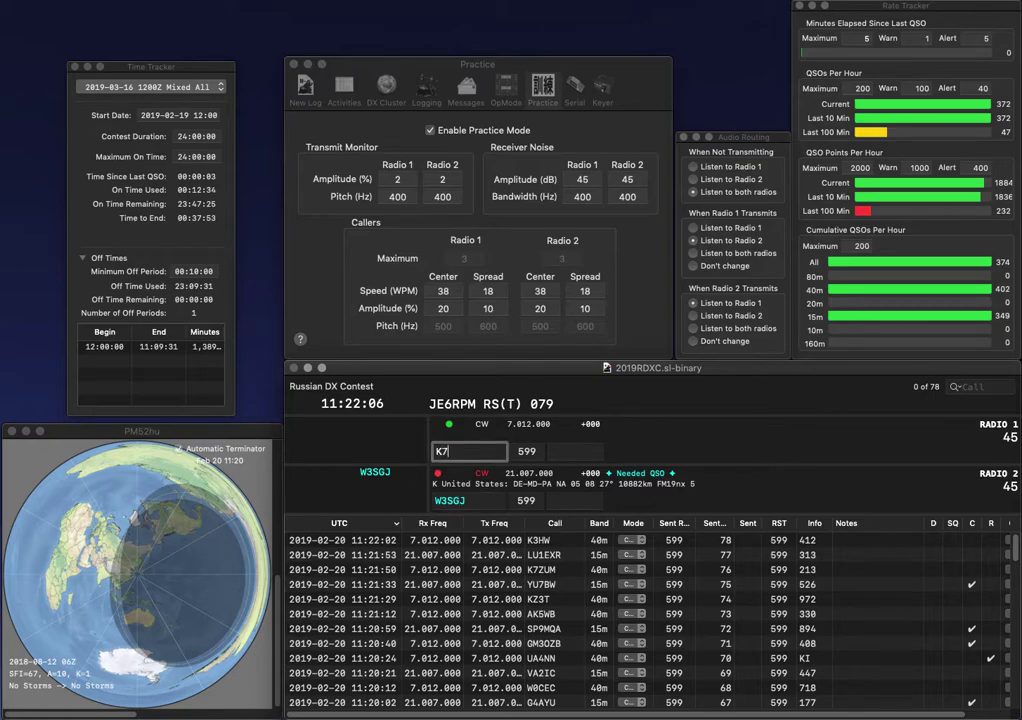
pyautogui.write('KZ4R')
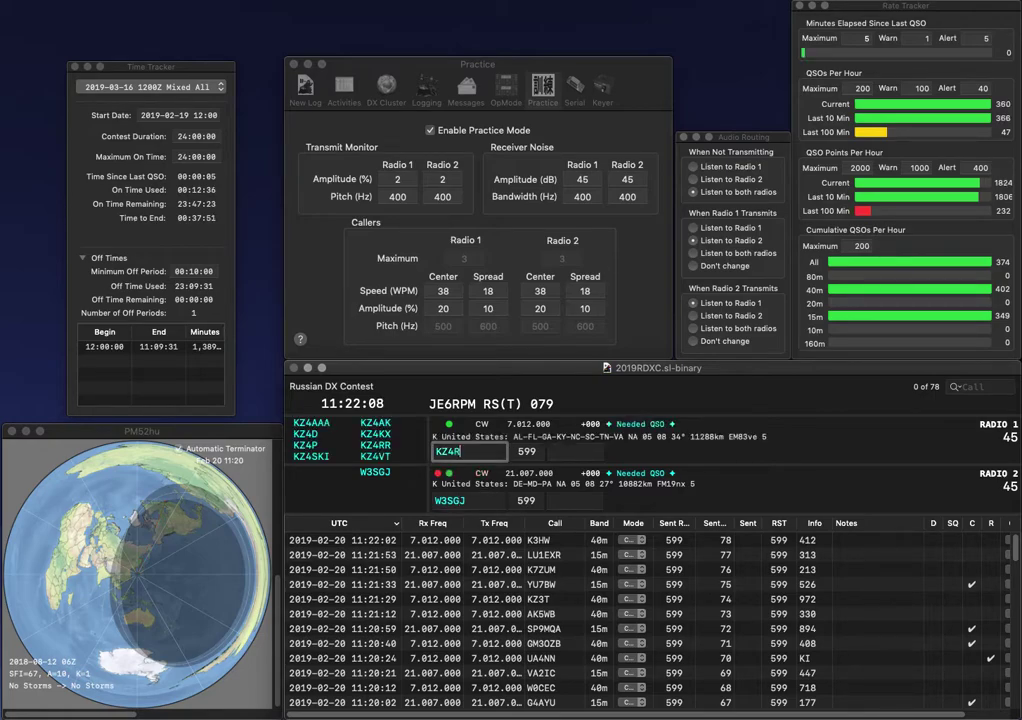
pyautogui.press('Return')
pyautogui.write('658')
pyautogui.press('Return')
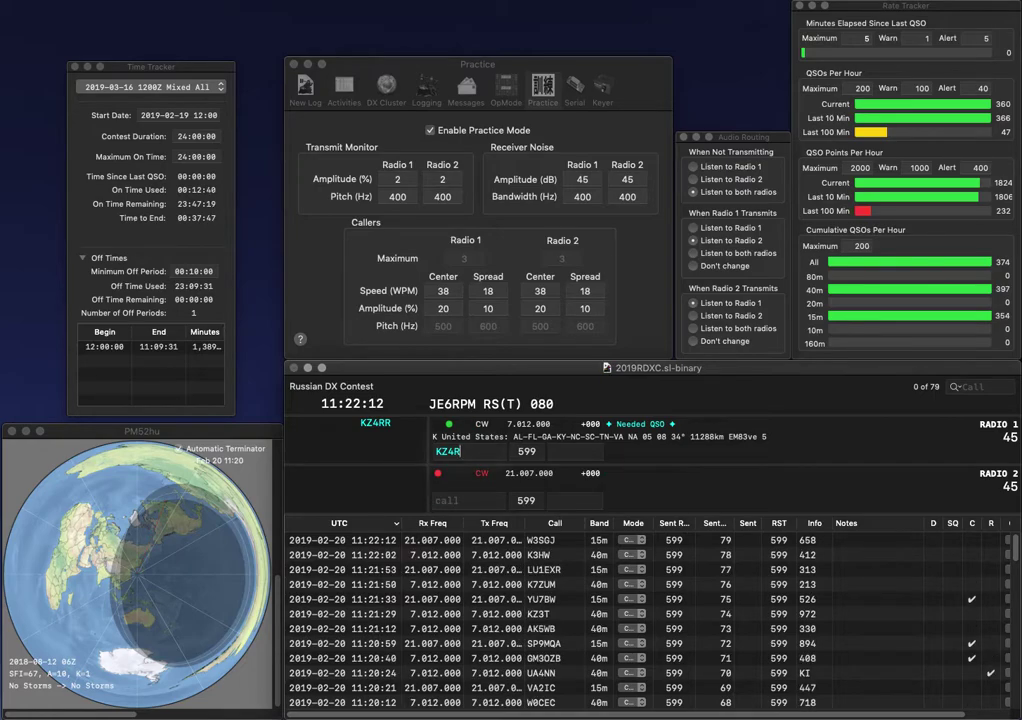
pyautogui.press('Delete')
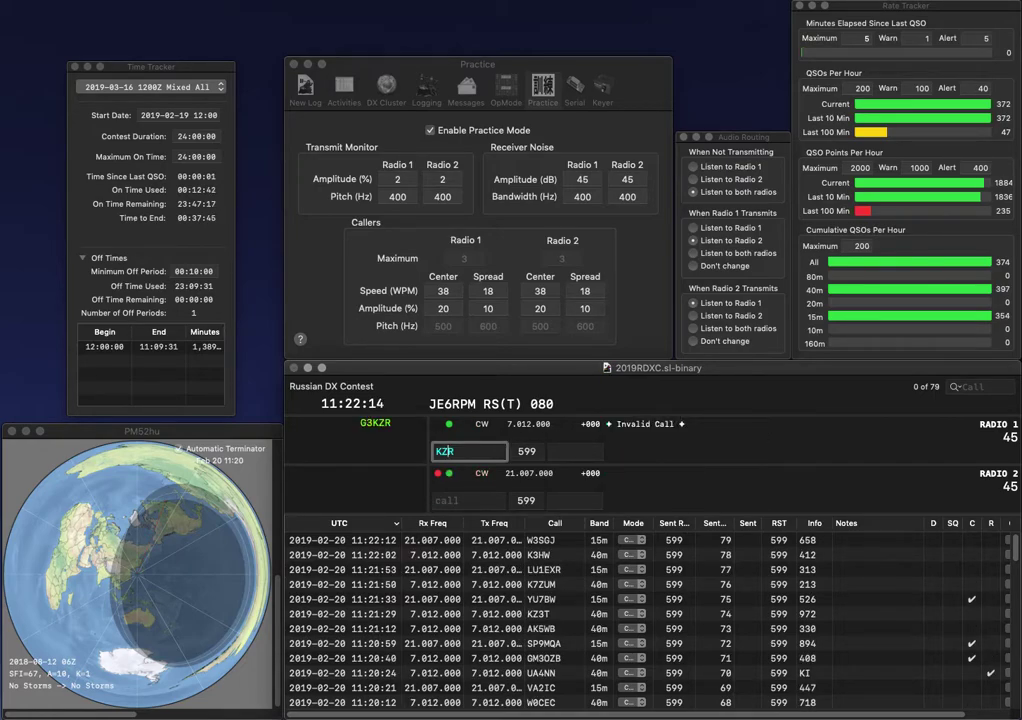
pyautogui.write('4')
pyautogui.press('Delete')
pyautogui.write('P')
pyautogui.press('Return')
# - Enter and send the call KN4LTR on Radio 2
pyautogui.write('LTR')
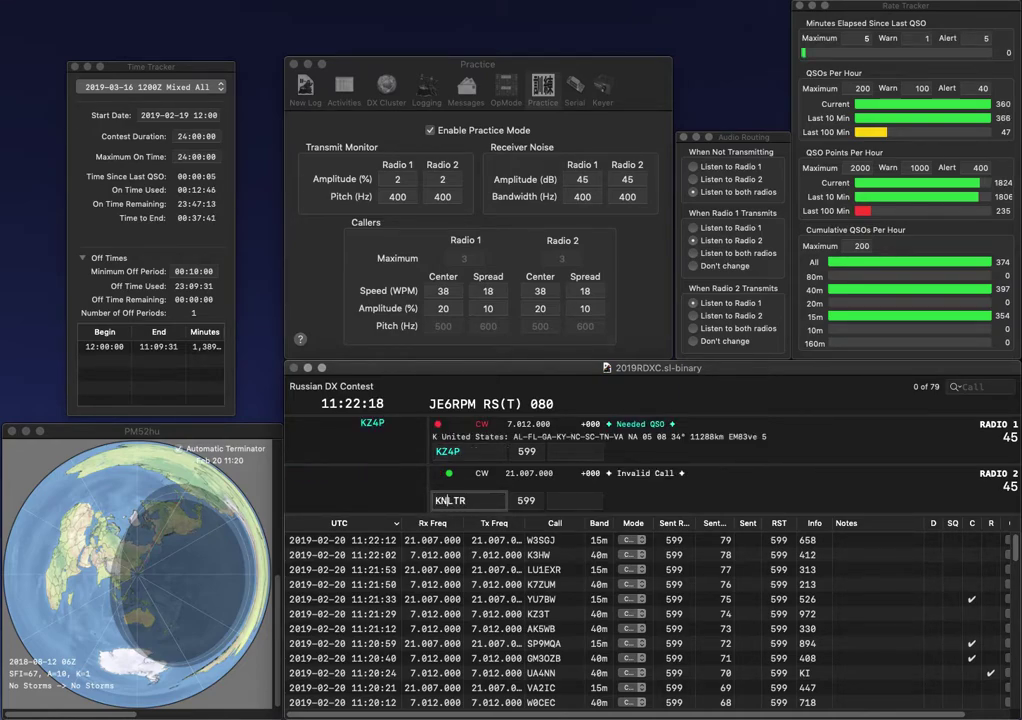
pyautogui.write('KN4')
pyautogui.press('Return')
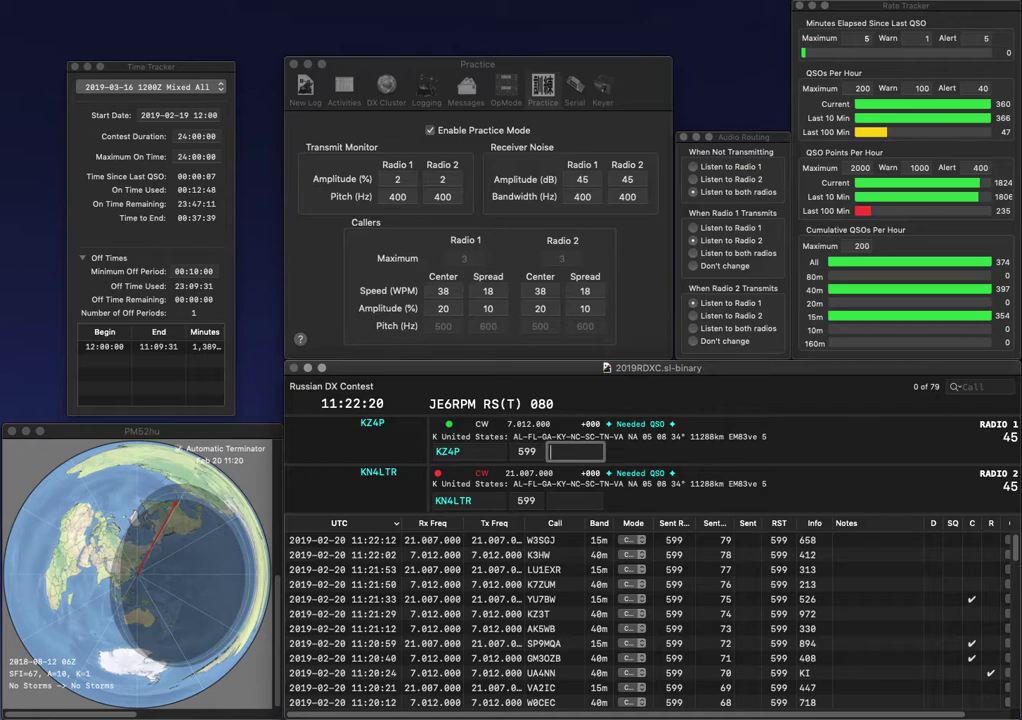
pyautogui.write('883')
pyautogui.press('Return')
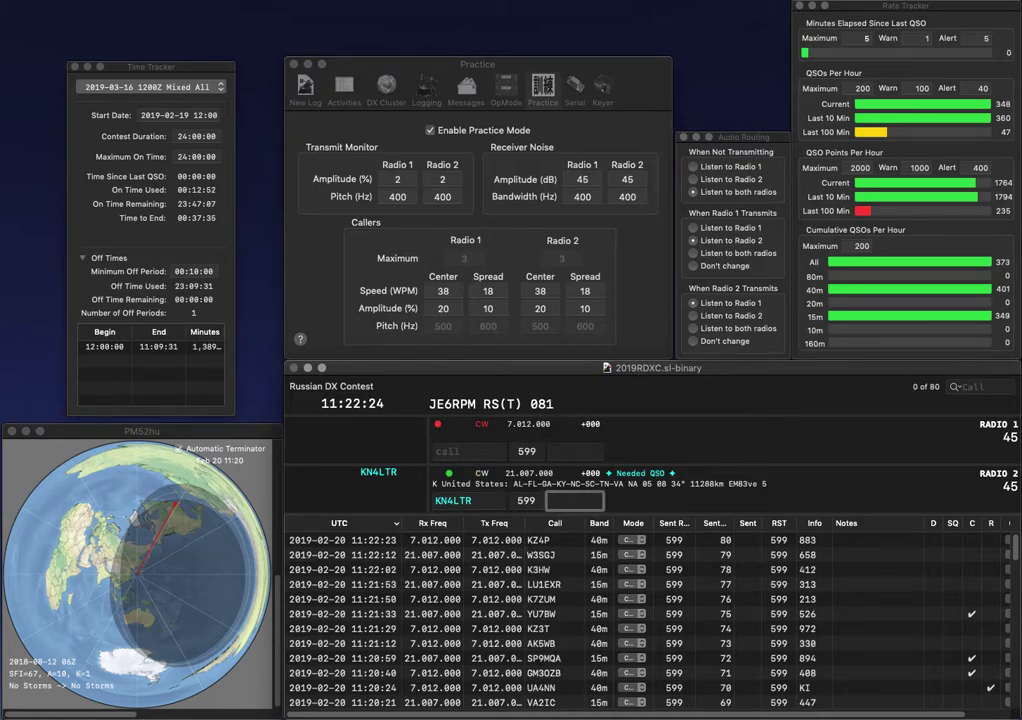
pyautogui.write('483')
pyautogui.press('Return')
# - Enter and send the call N4VT on Radio 1 and the call M0P/P on Radio 2
pyautogui.write('VT')
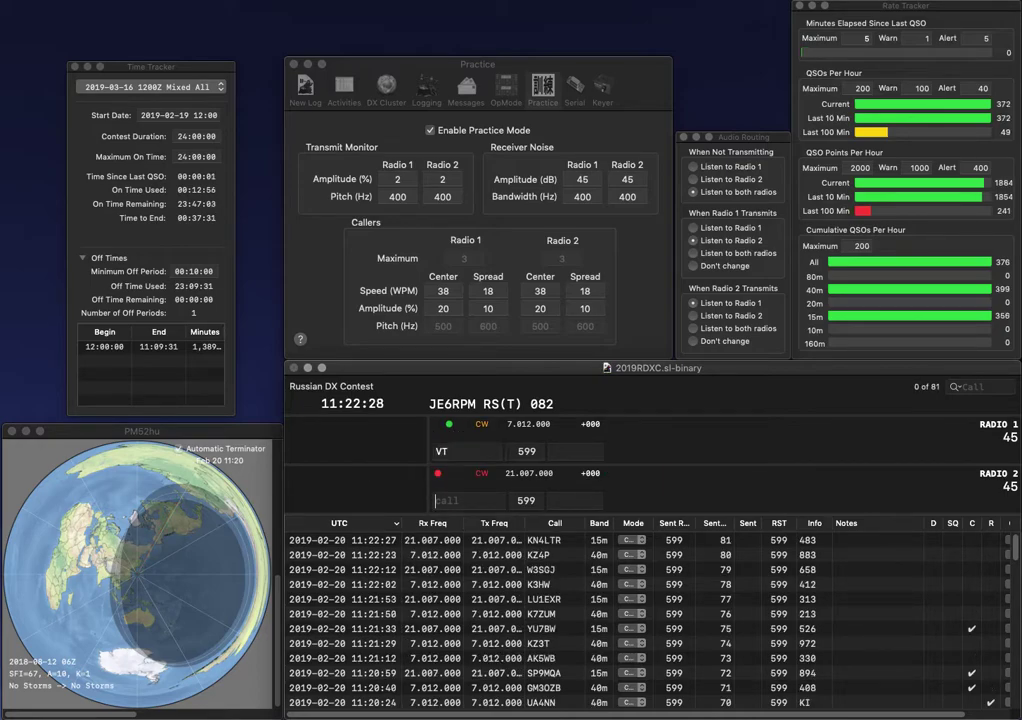
pyautogui.write('M0P')
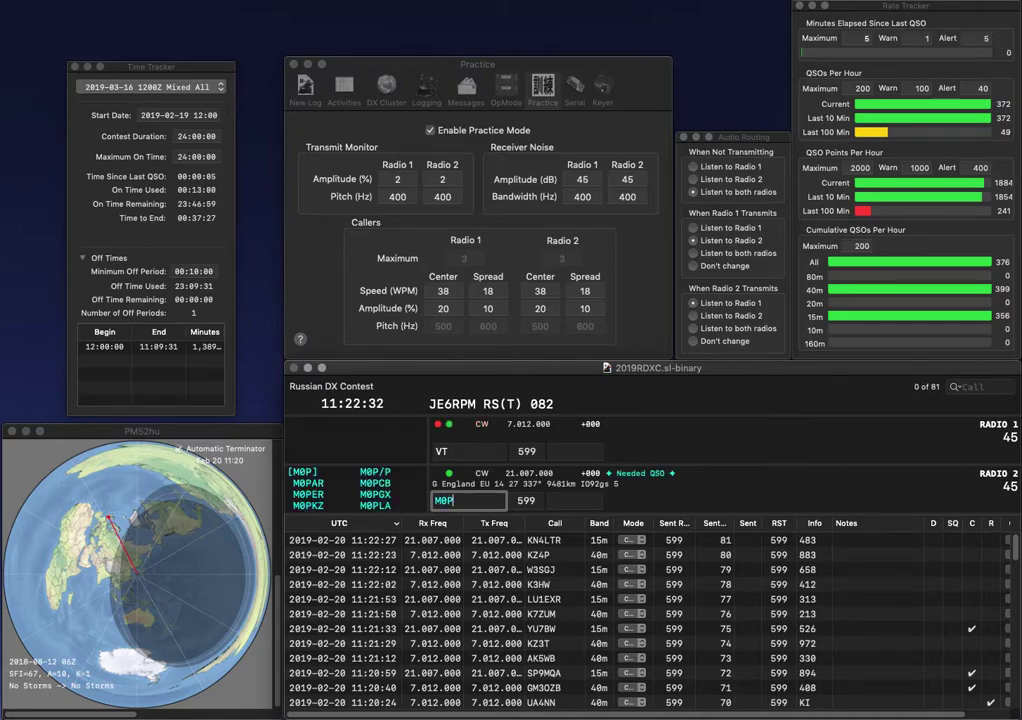
pyautogui.write('W')
pyautogui.press('BackSpace')
pyautogui.write('N4')
pyautogui.press('Return')
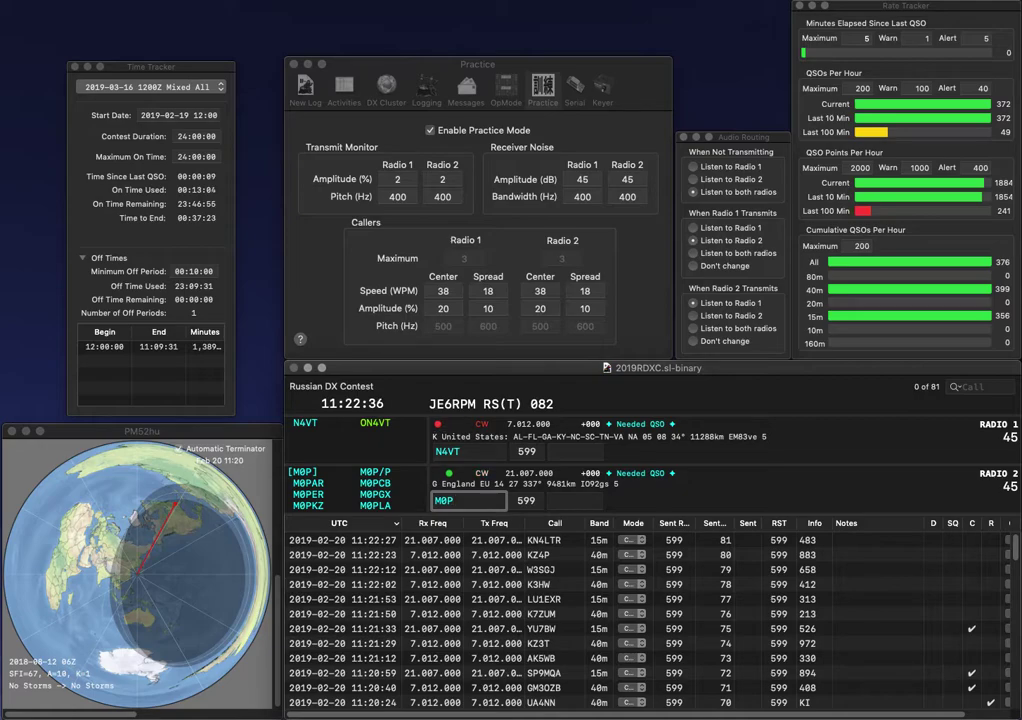
pyautogui.write('/P')
pyautogui.press('Return')
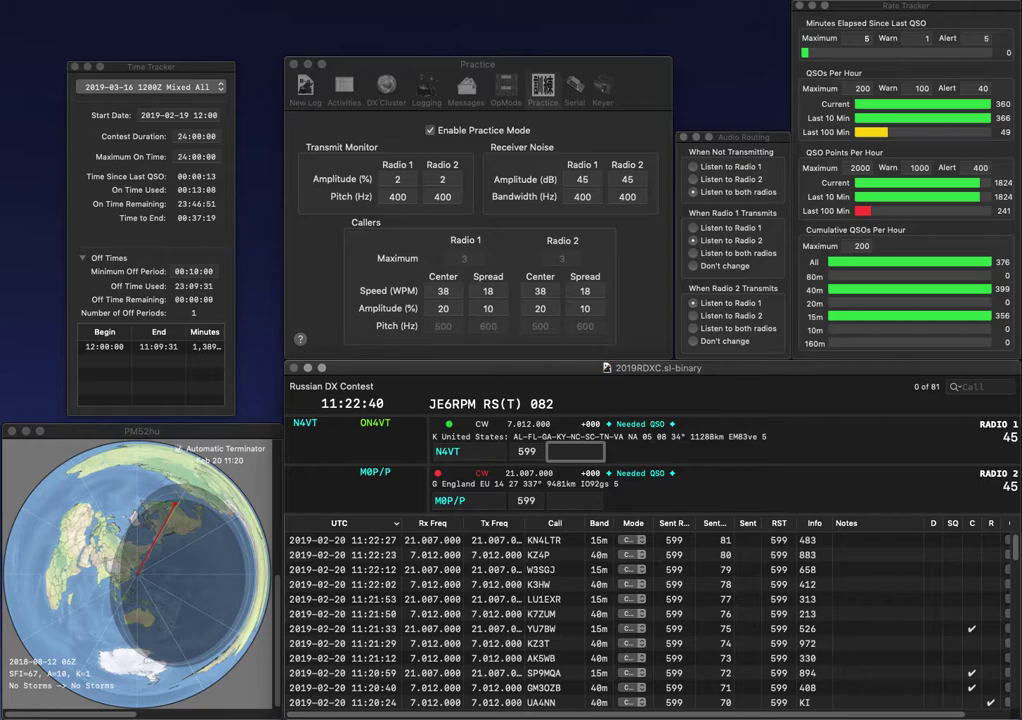
pyautogui.write('414')
pyautogui.press('Return')
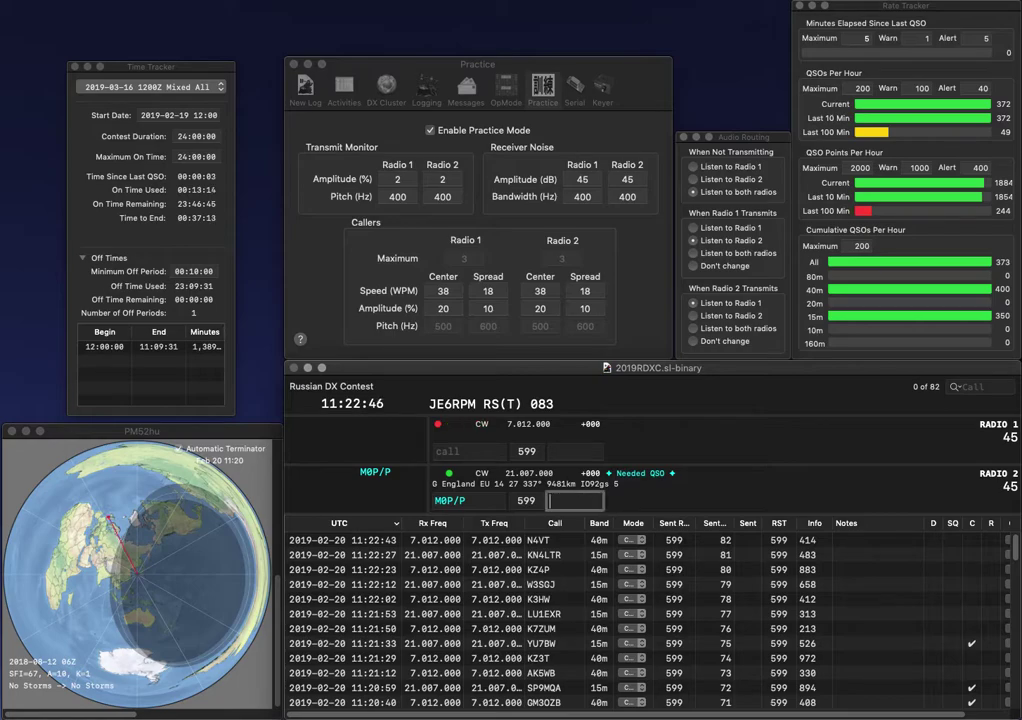
pyautogui.write('935')
pyautogui.press('Return')
# - Enter and send the call AF6TC on Radio 1 and the call DM7MRE on Radio 2
pyautogui.write('AF6TC')
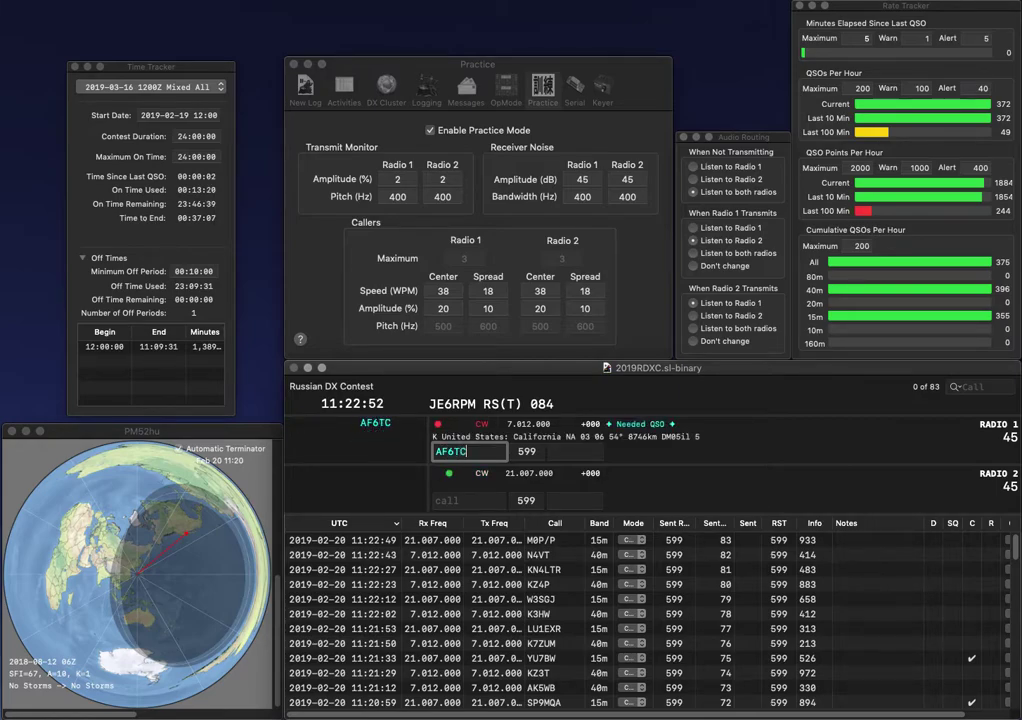
pyautogui.click(468, 500)
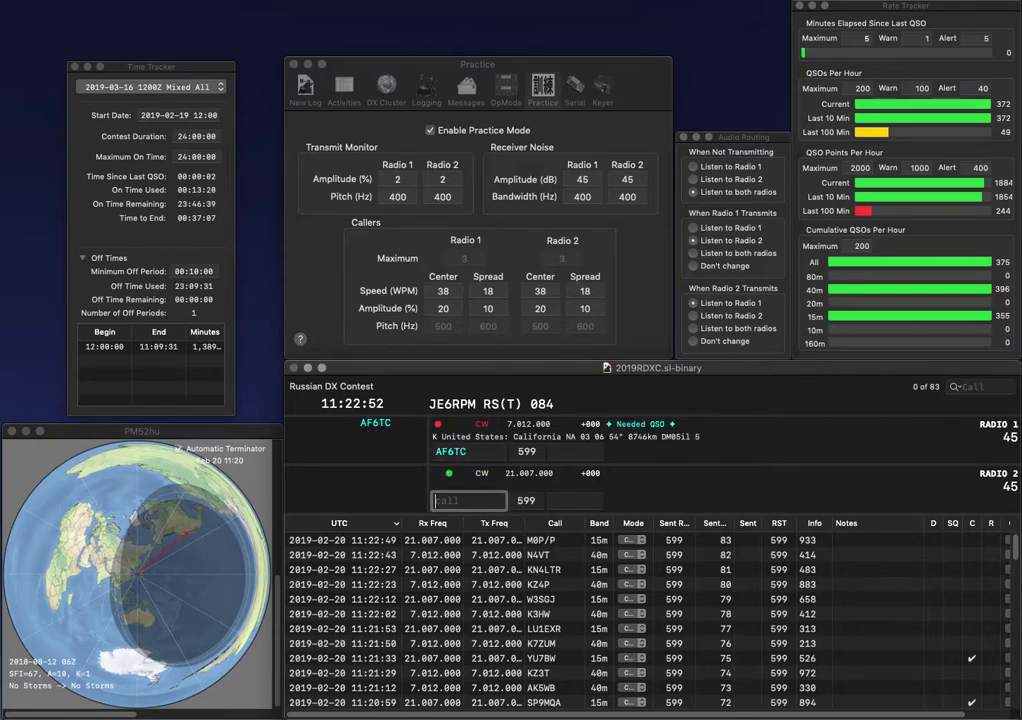
pyautogui.write('DM7M')
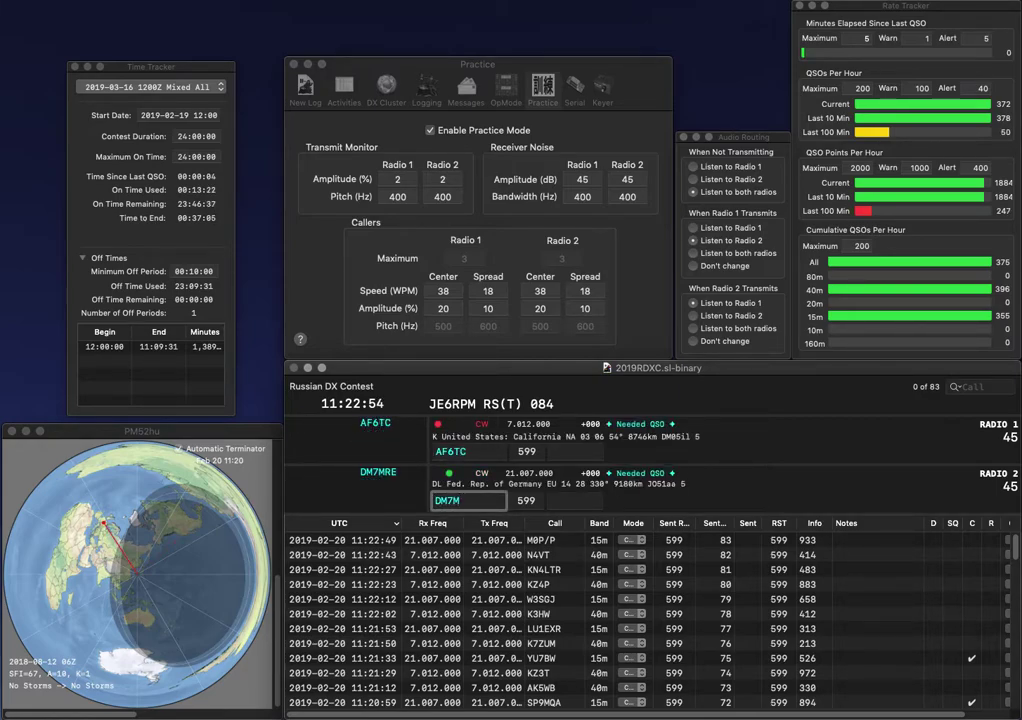
pyautogui.write('RE')
pyautogui.press('Return')
# - Log AF6TC on Radio 1 with received number 453 and DM7MRE on Radio 2 with received number 976
pyautogui.click(468, 451)
pyautogui.click(574, 451)
pyautogui.write('453')
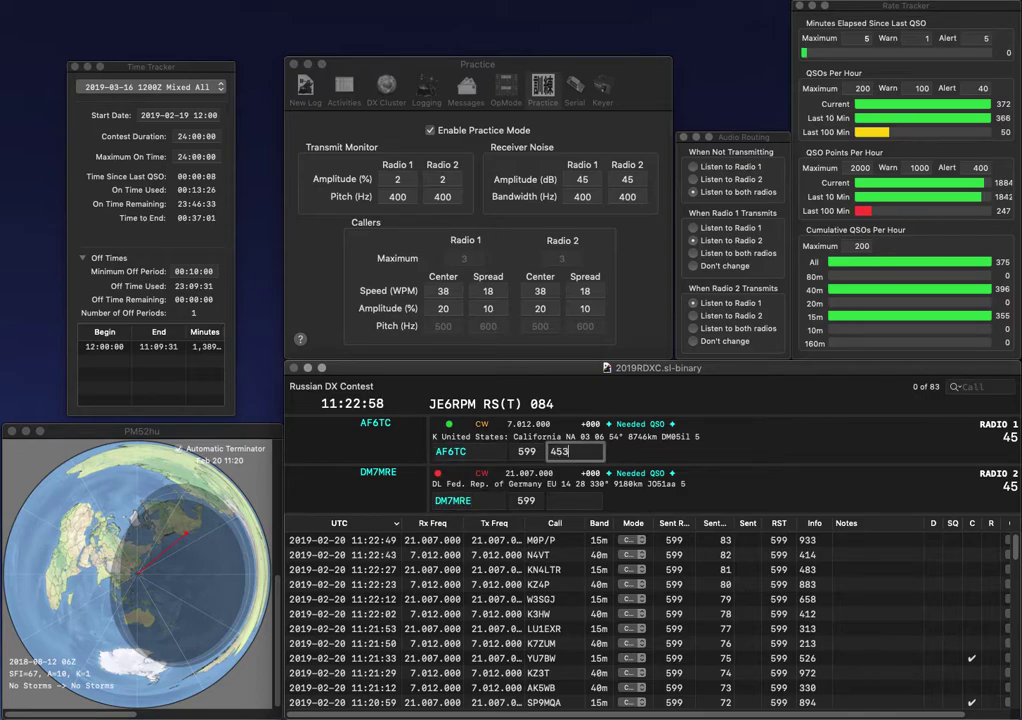
pyautogui.press('Return')
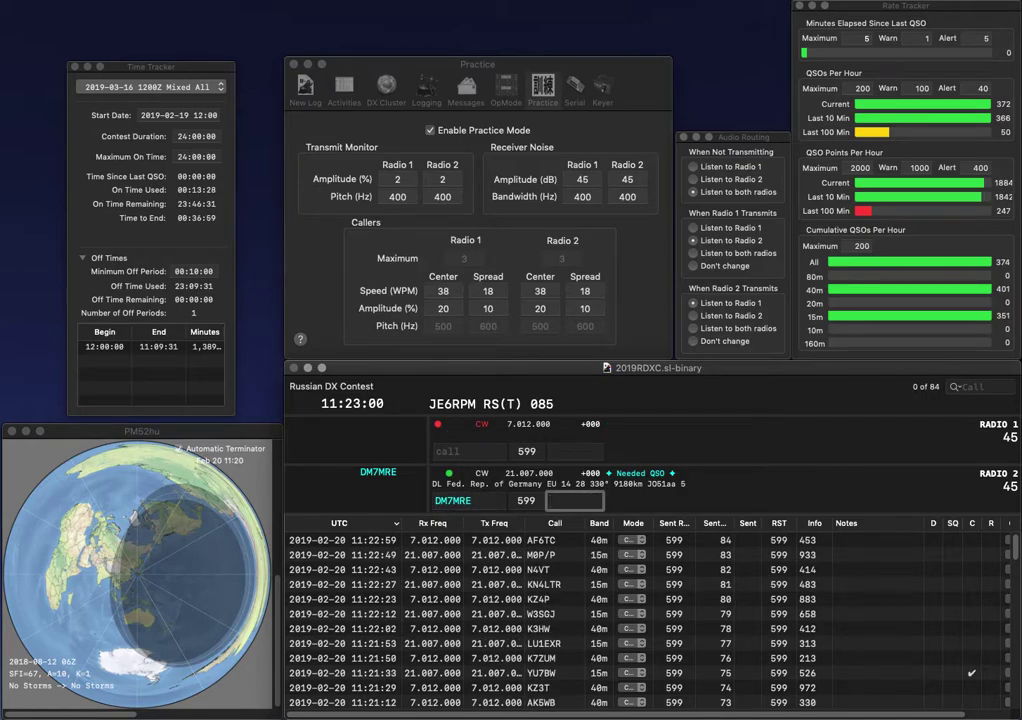
pyautogui.write('97')
pyautogui.press('Return')
# - Enter and send the partial call 4F on Radio 1 and the partial call 2MA on Radio 2
pyautogui.write('WQ')
pyautogui.press('BackSpace')
pyautogui.press('BackSpace')
pyautogui.write('4F')
pyautogui.press('Return')
pyautogui.write('2MA')
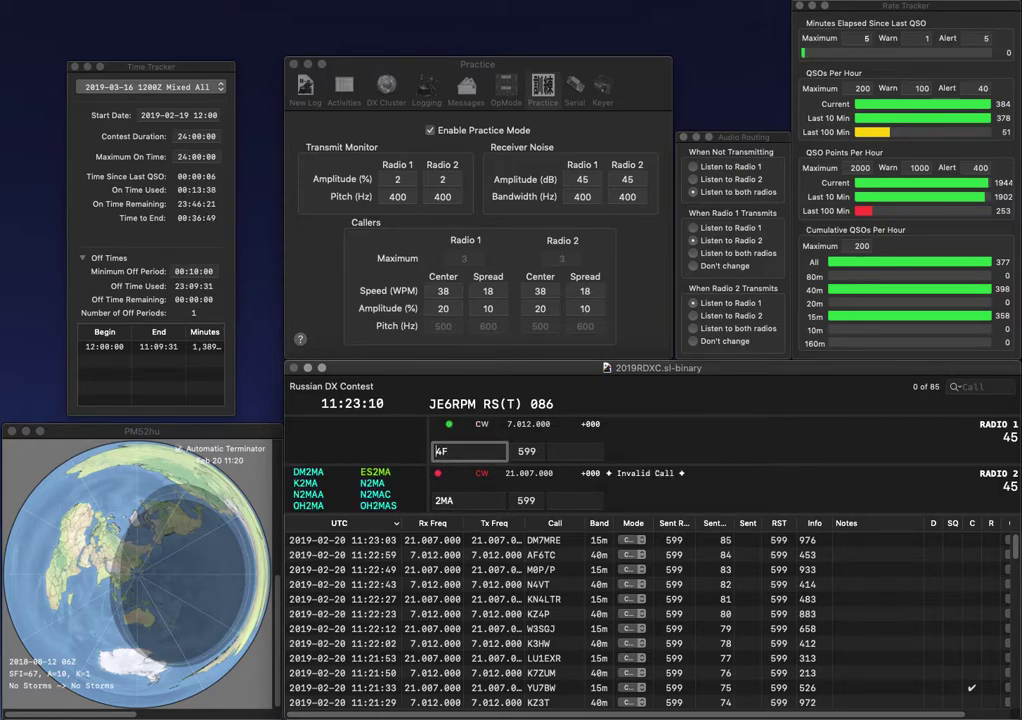
pyautogui.write('WB')
pyautogui.press('Right')
pyautogui.press('Right')
pyautogui.write('WQ')
pyautogui.press('Return')
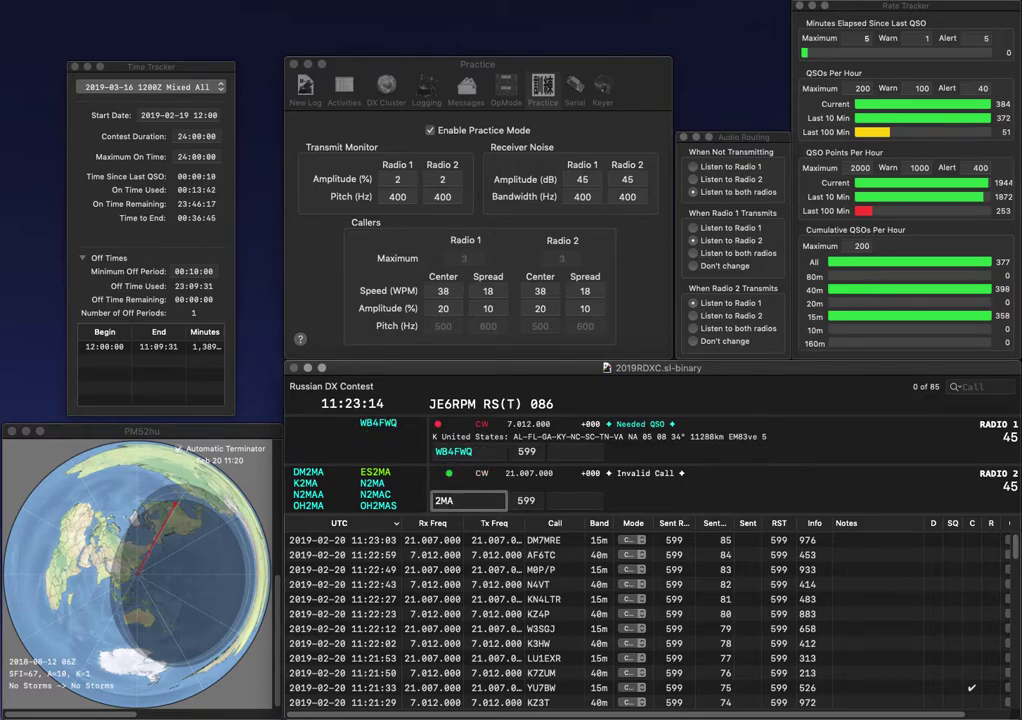
pyautogui.write('EA')
pyautogui.press('Return')
pyautogui.write('961')
pyautogui.press('Return')
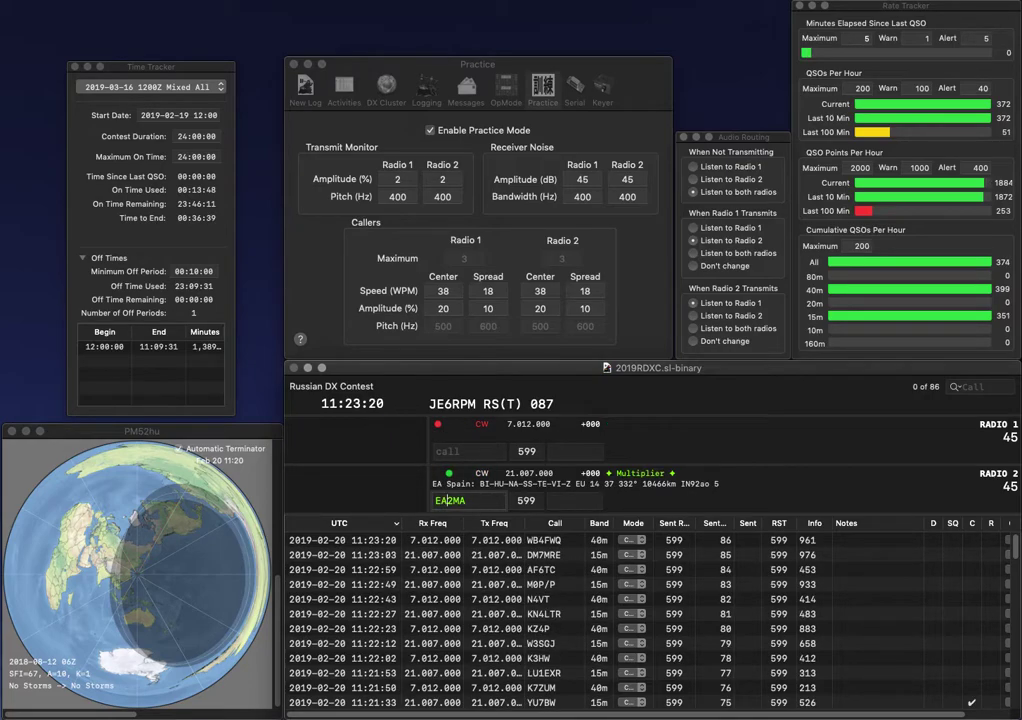
pyautogui.press('Left')
pyautogui.press('Left')
pyautogui.press('Left')
pyautogui.press('BackSpace')
pyautogui.write('S')
pyautogui.press('Return')
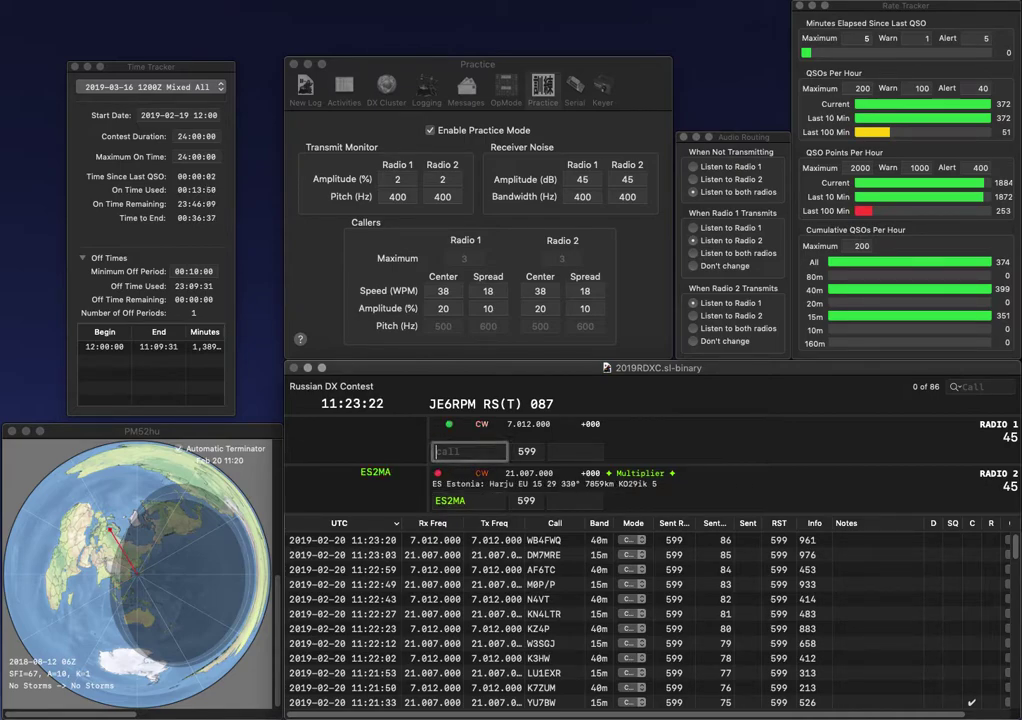
pyautogui.write('N0LEF')
pyautogui.press('Return')
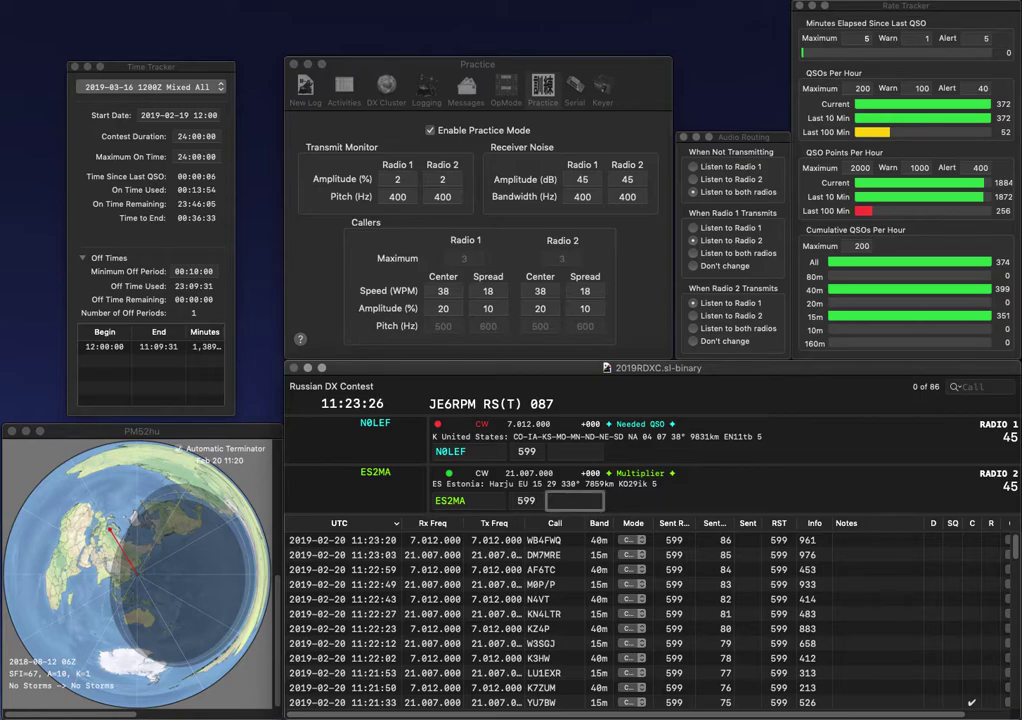
# - Log ES2MA on Radio 2 with received number 317 and N0LEF on Radio 1 with received number 251
pyautogui.write('317')
pyautogui.press('Return')
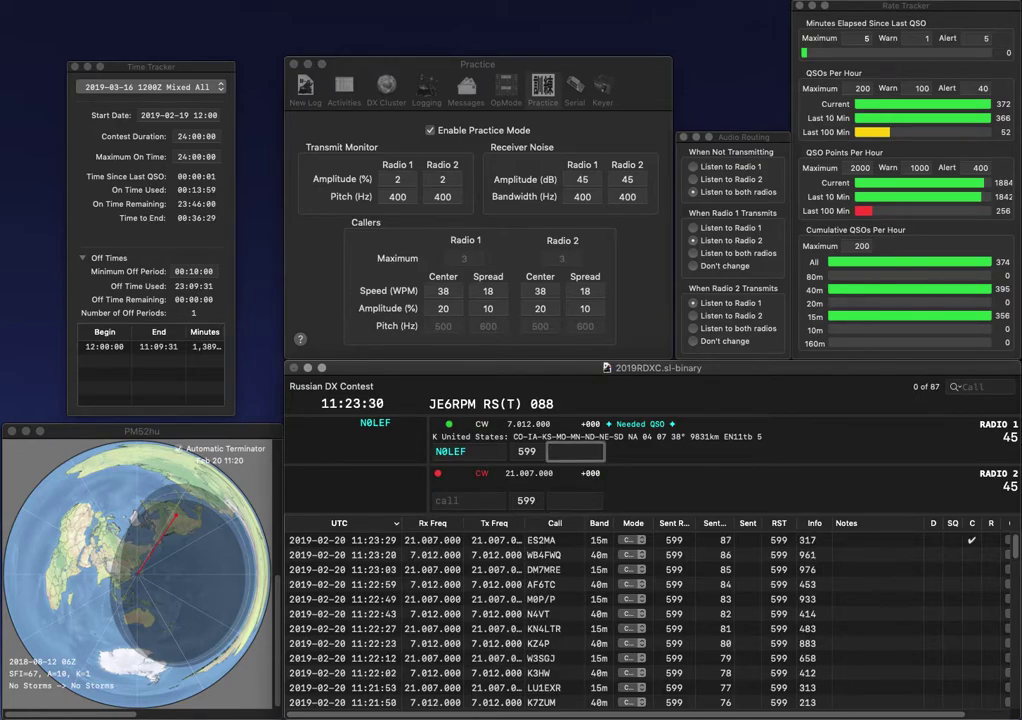
pyautogui.write('251')
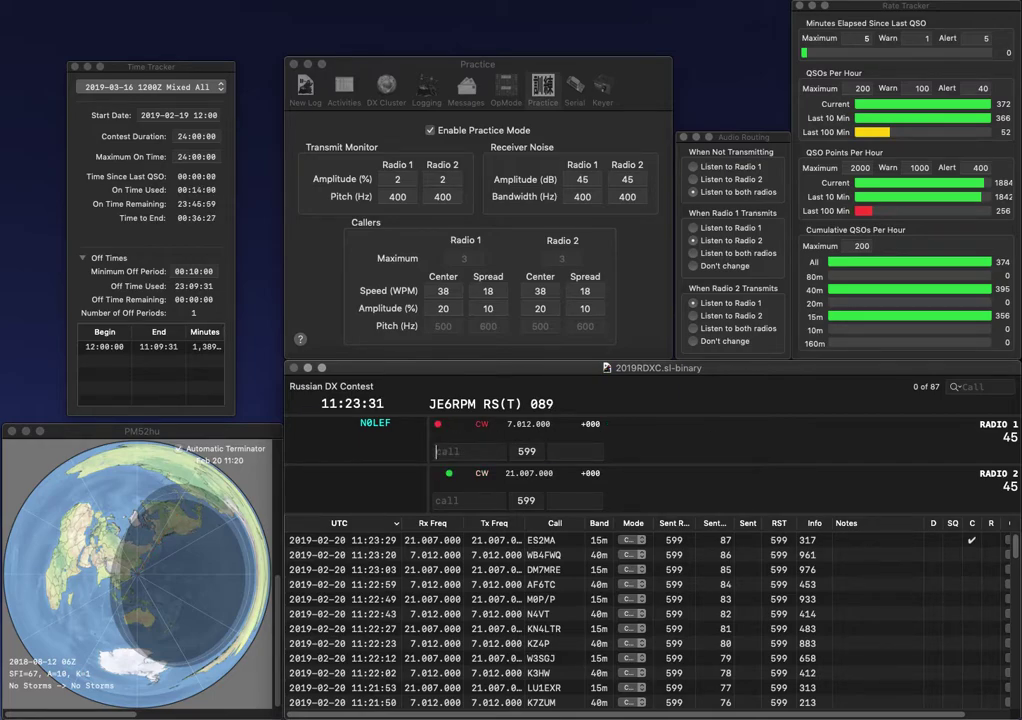
pyautogui.press('Return')
pyautogui.write('1FSF')
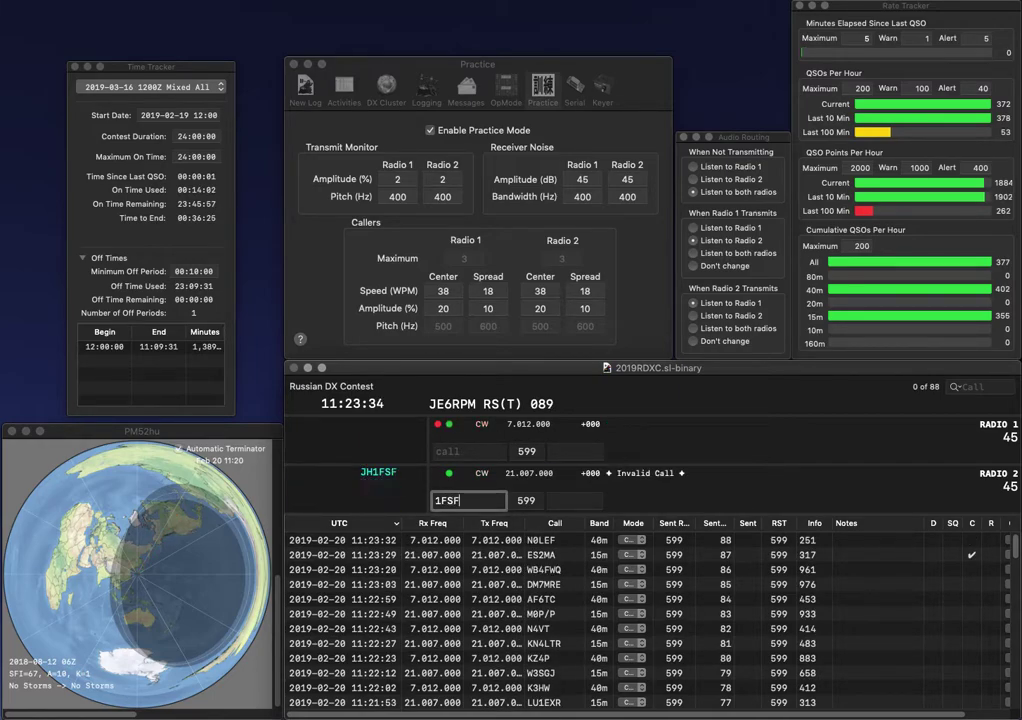
pyautogui.write('JH')
pyautogui.press('Return')
pyautogui.write('OF')
pyautogui.write('R4')
pyautogui.press('Down')
pyautogui.press('space')
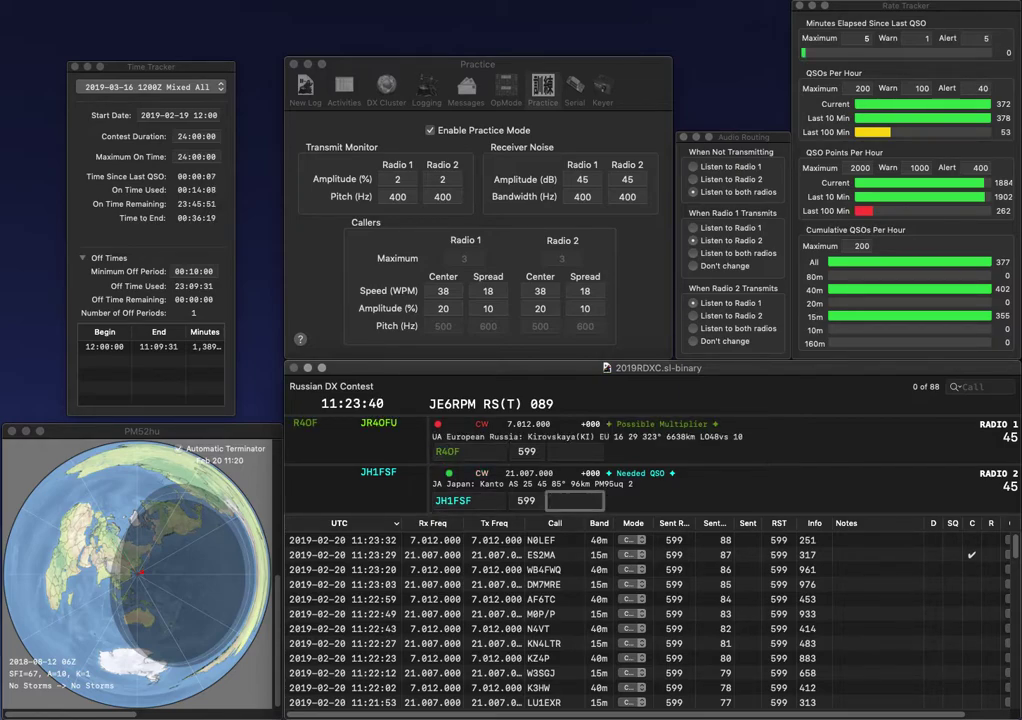
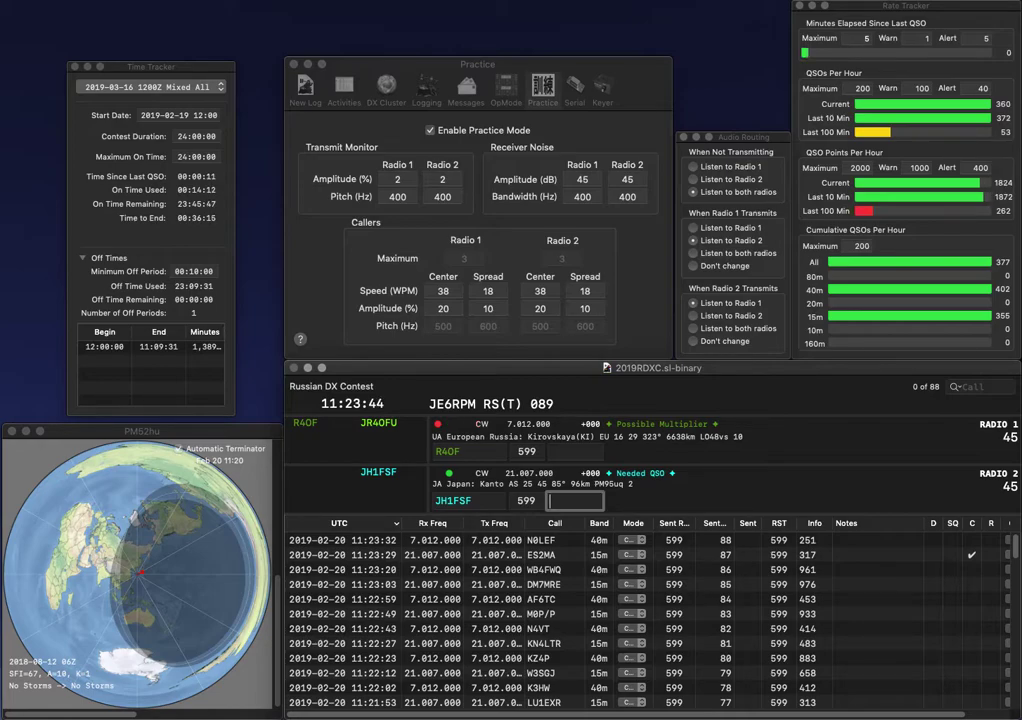
pyautogui.write('504')
pyautogui.press('Return')
pyautogui.press('Tab')
pyautogui.write('KI')
pyautogui.press('Return')
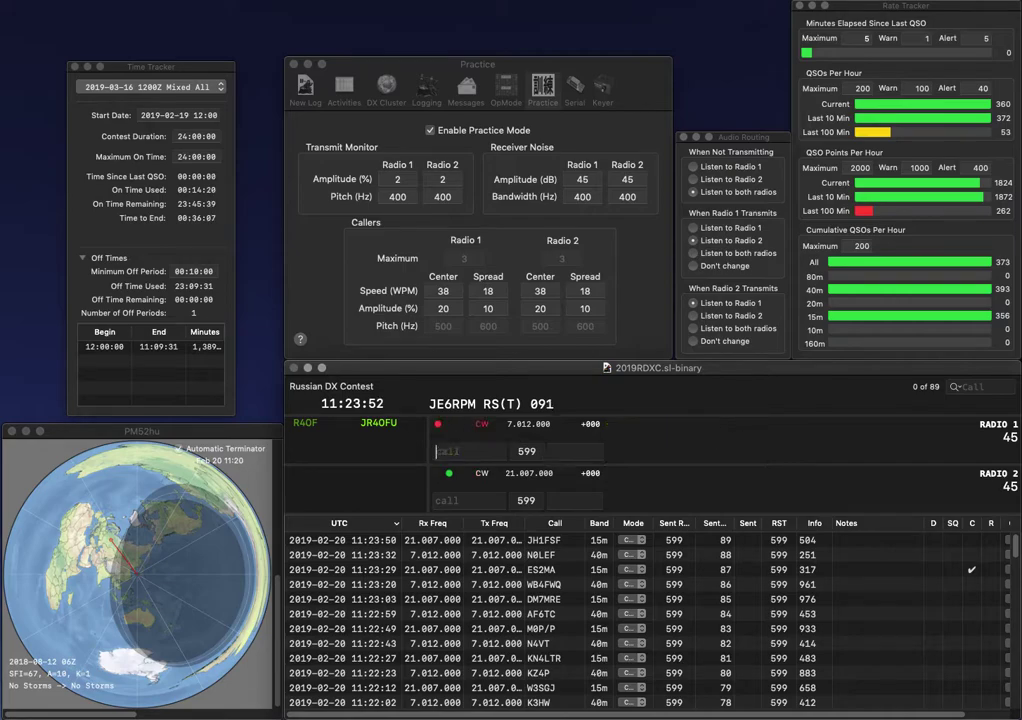
# - Enter the partial call ROO on Radio 2 and the partial call 2UVL on Radio 1
pyautogui.write('R')
pyautogui.write('OO')
pyautogui.write('2UVL')
pyautogui.click(469, 500)
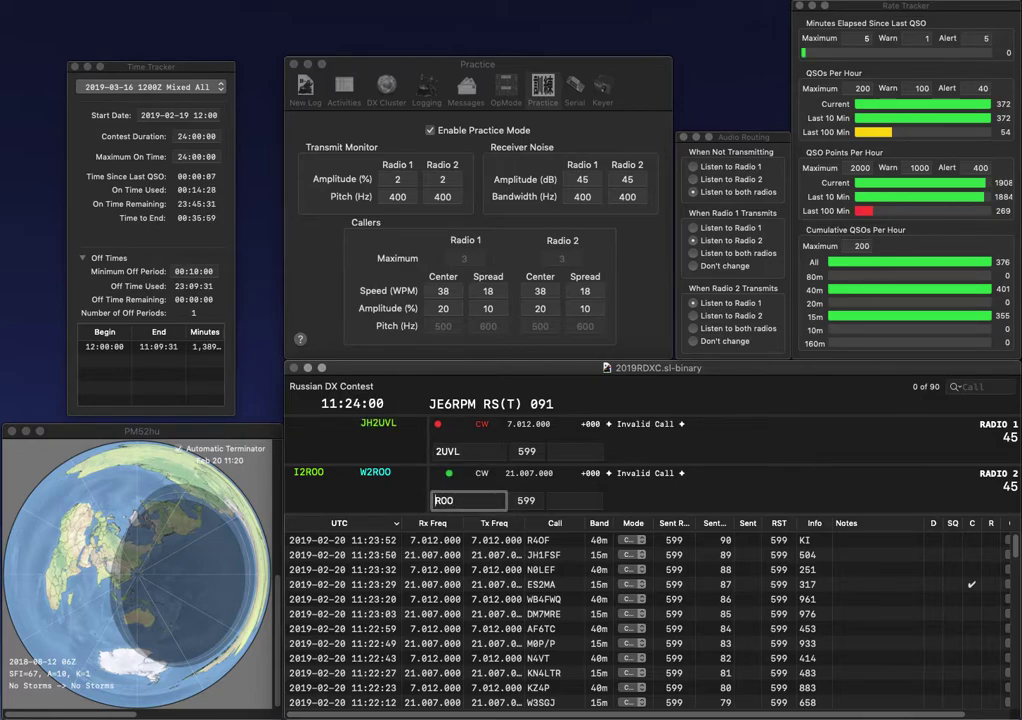
pyautogui.write('I2')
pyautogui.press('space')
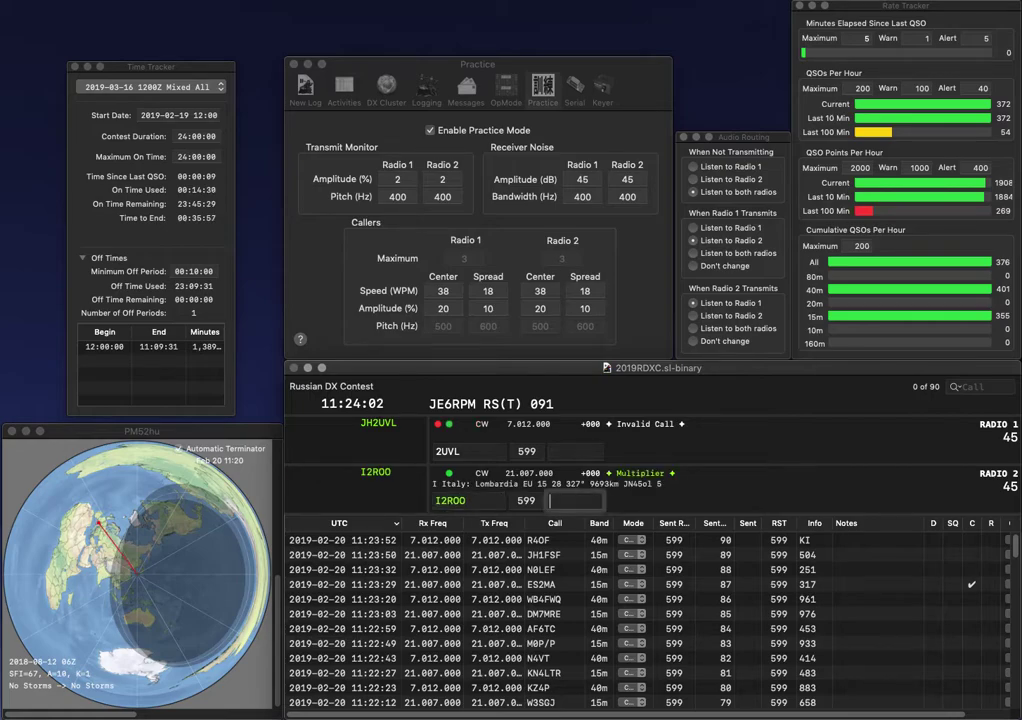
pyautogui.write('433')
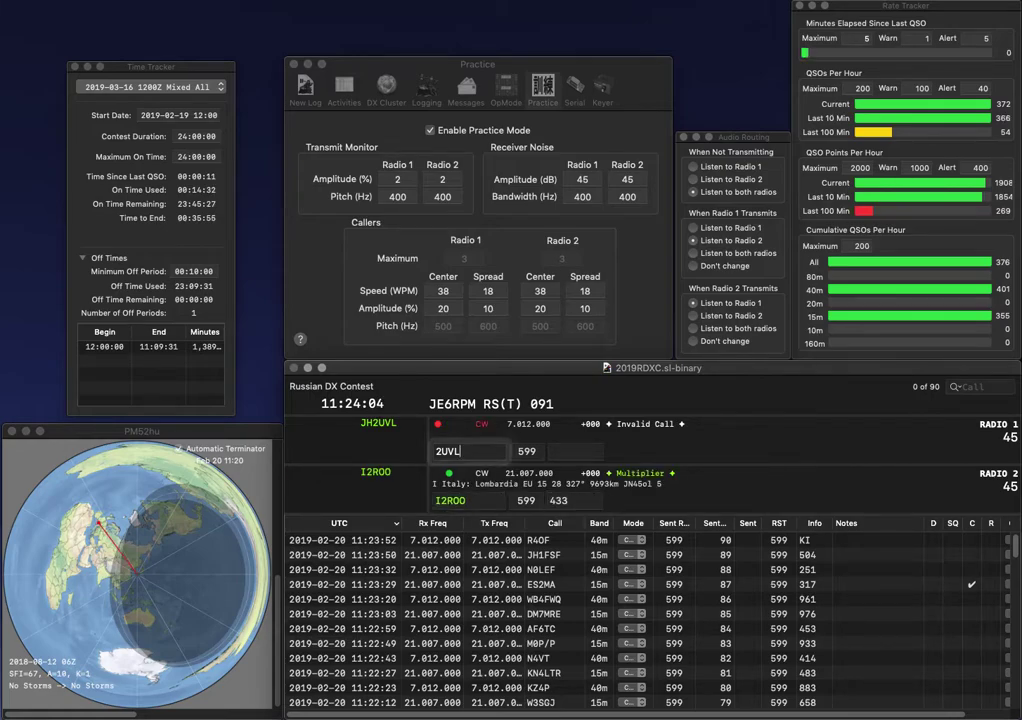
pyautogui.press('Return')
pyautogui.press('Home')
pyautogui.write('JH')
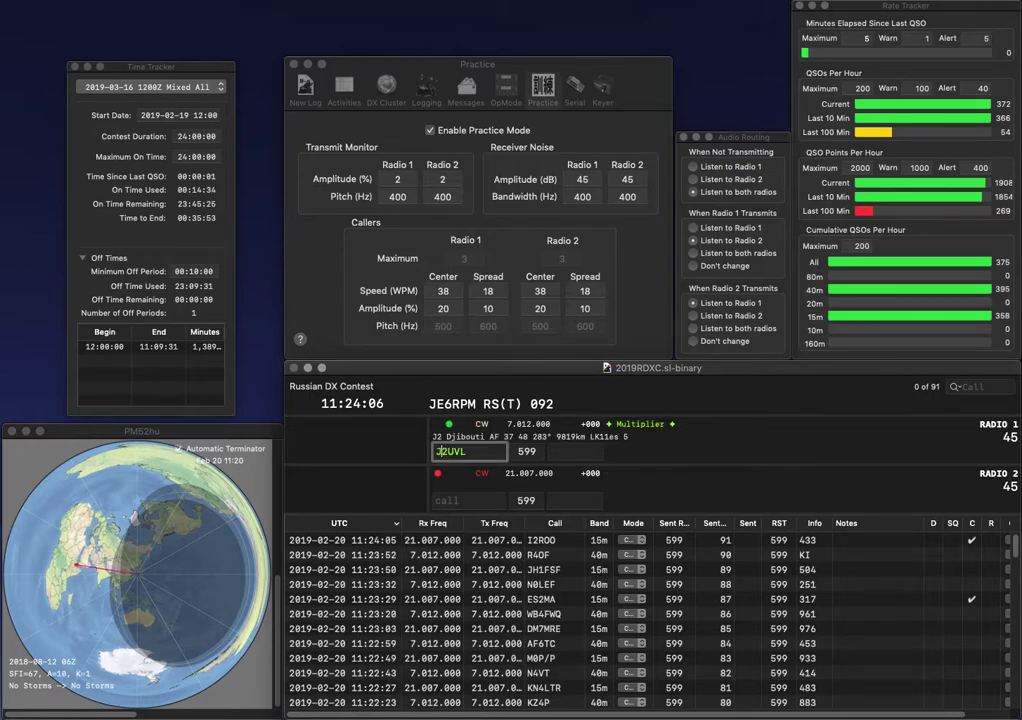
pyautogui.press('Return')
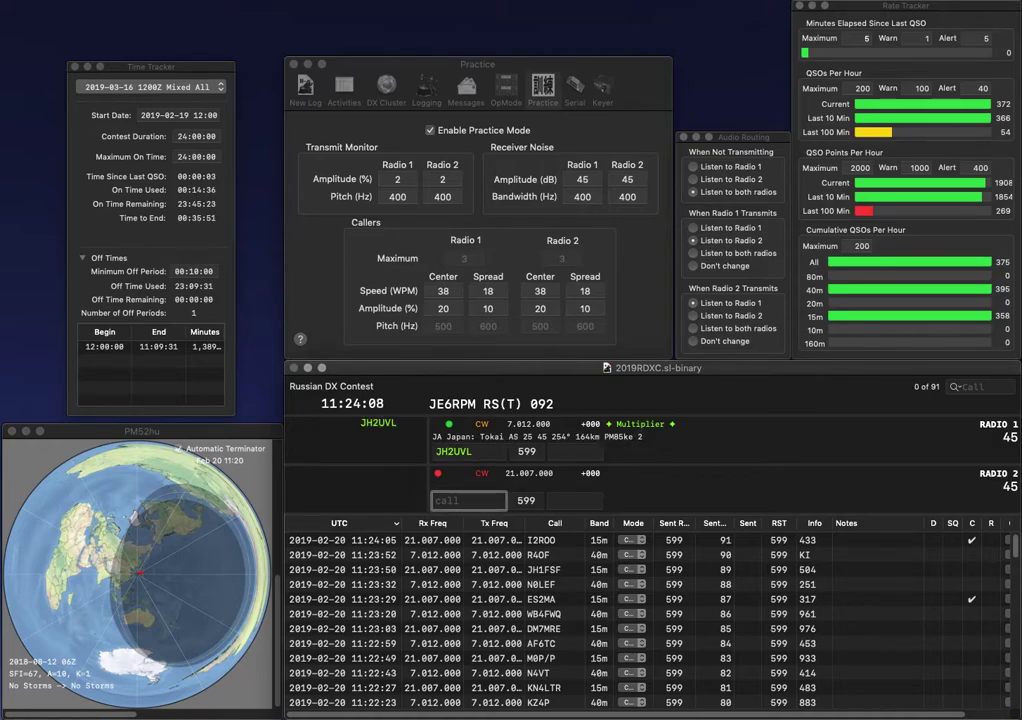
pyautogui.write('DL')
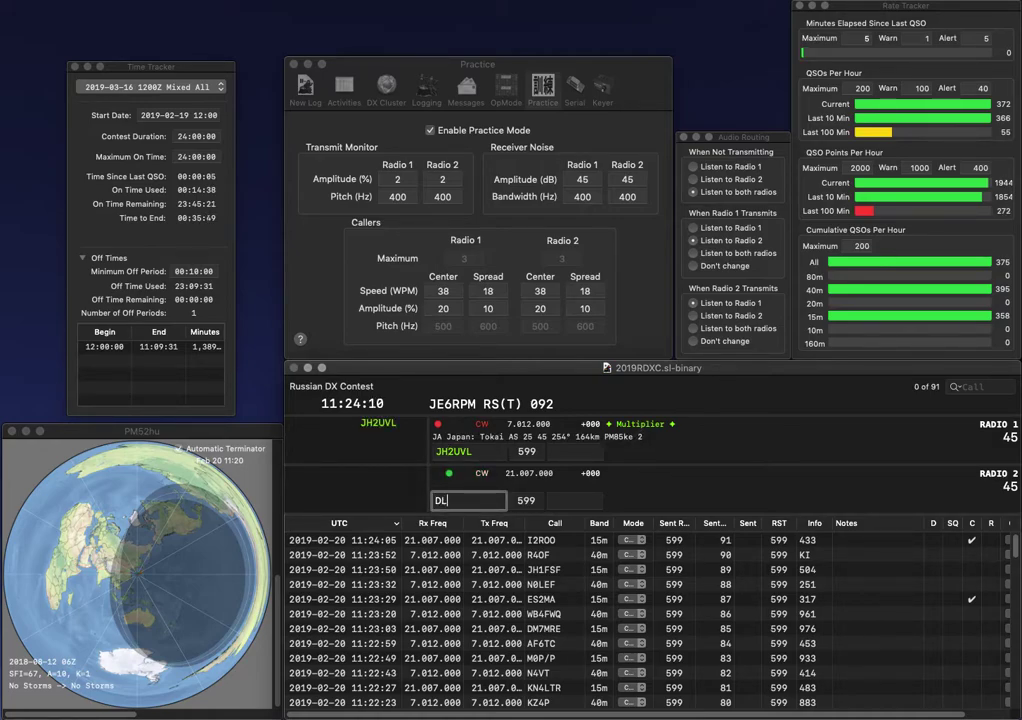
pyautogui.write('0CS')
pyautogui.press('Return')
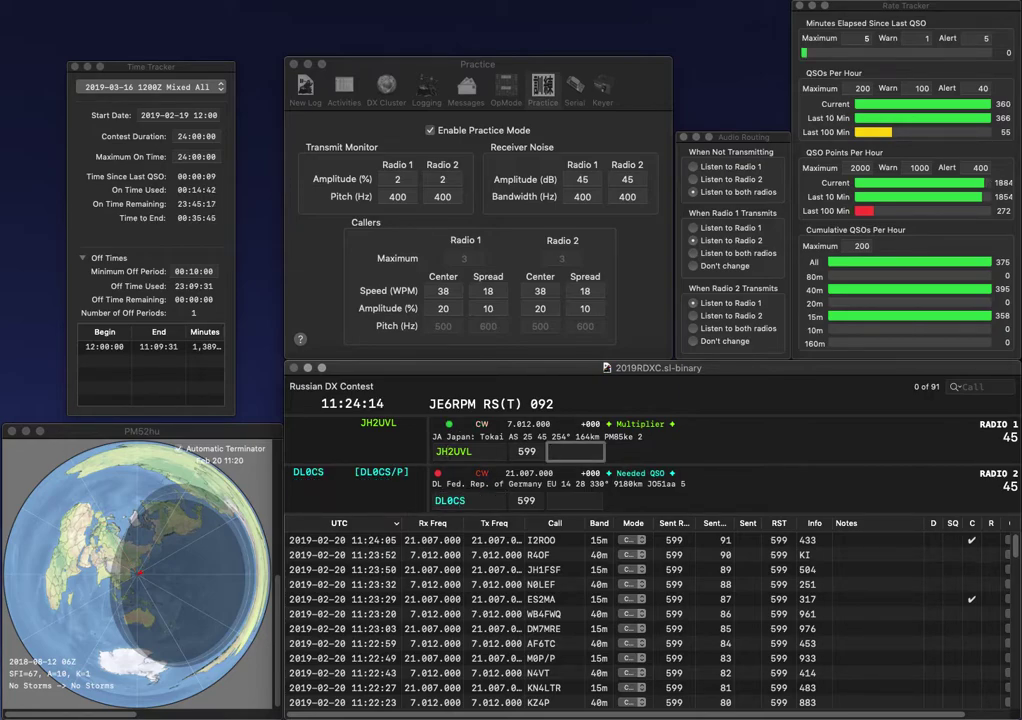
pyautogui.write('630')
pyautogui.press('Return')
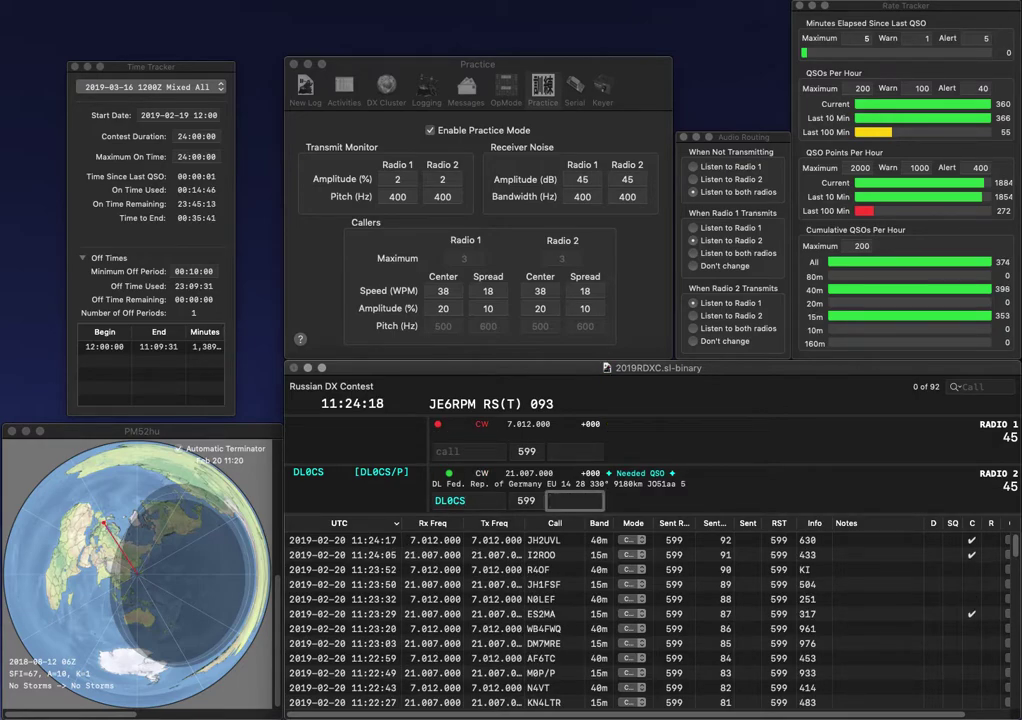
pyautogui.write('35')
pyautogui.press('Return')
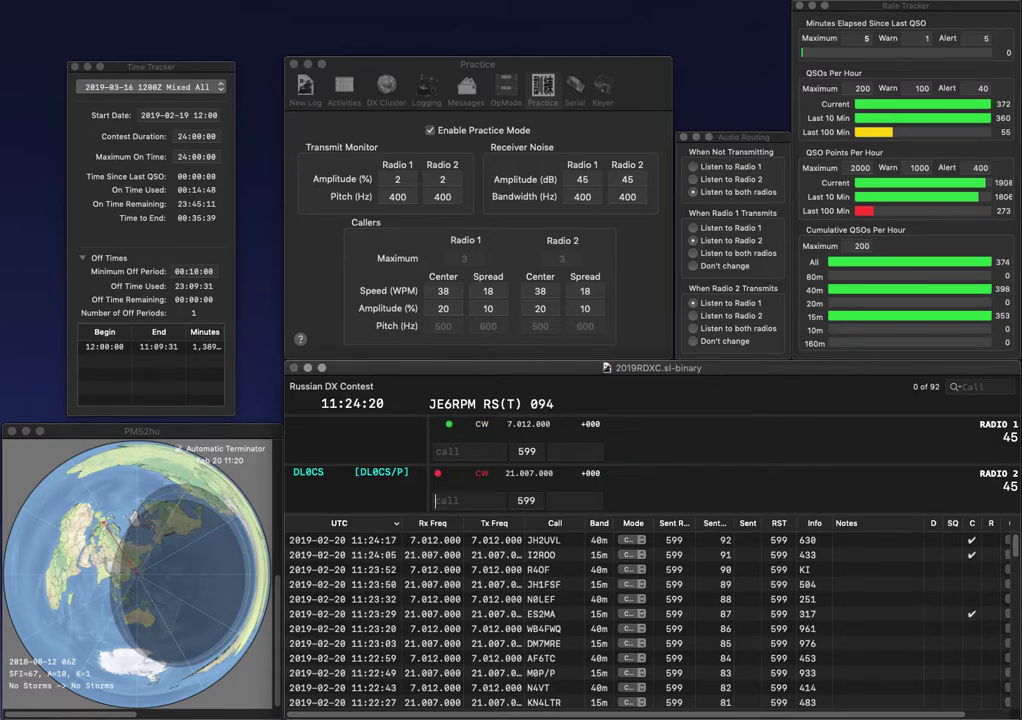
pyautogui.write('2LR')
pyautogui.press('BackSpace')
pyautogui.press('BackSpace')
pyautogui.write('RO')
pyautogui.press('Home')
pyautogui.press('Return')
pyautogui.write('WB0JKV')
pyautogui.press('Return')
pyautogui.write('VE')
pyautogui.press('Return')
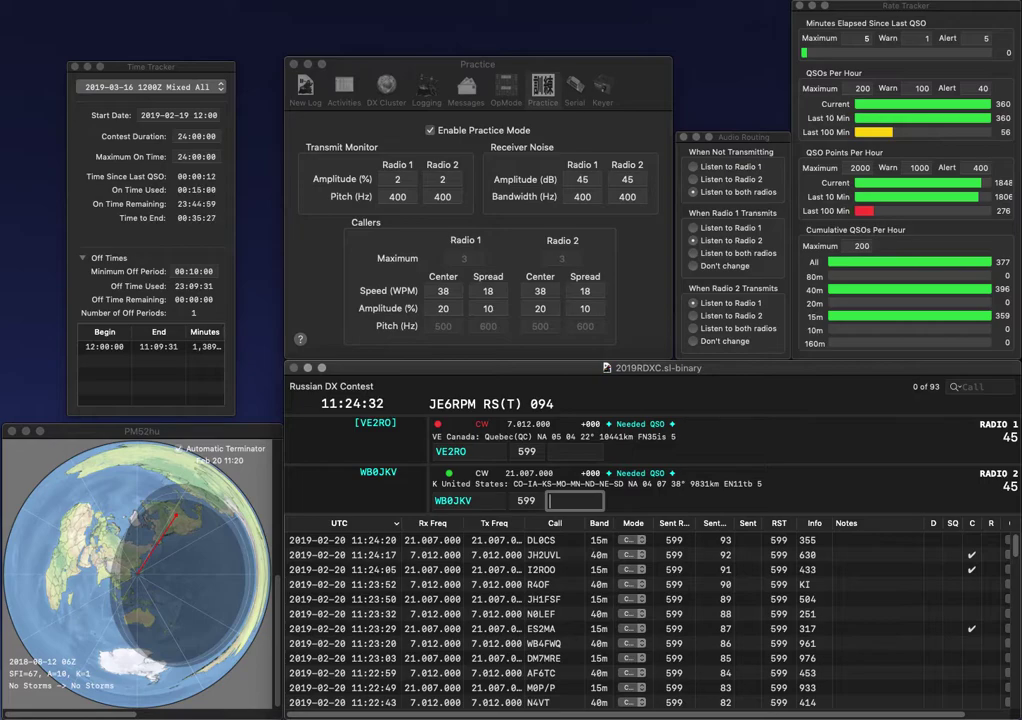
pyautogui.write('865')
pyautogui.press('Return')
pyautogui.write('248')
pyautogui.press('Return')
pyautogui.write('2JRM')
pyautogui.press('Home')
pyautogui.write('DL')
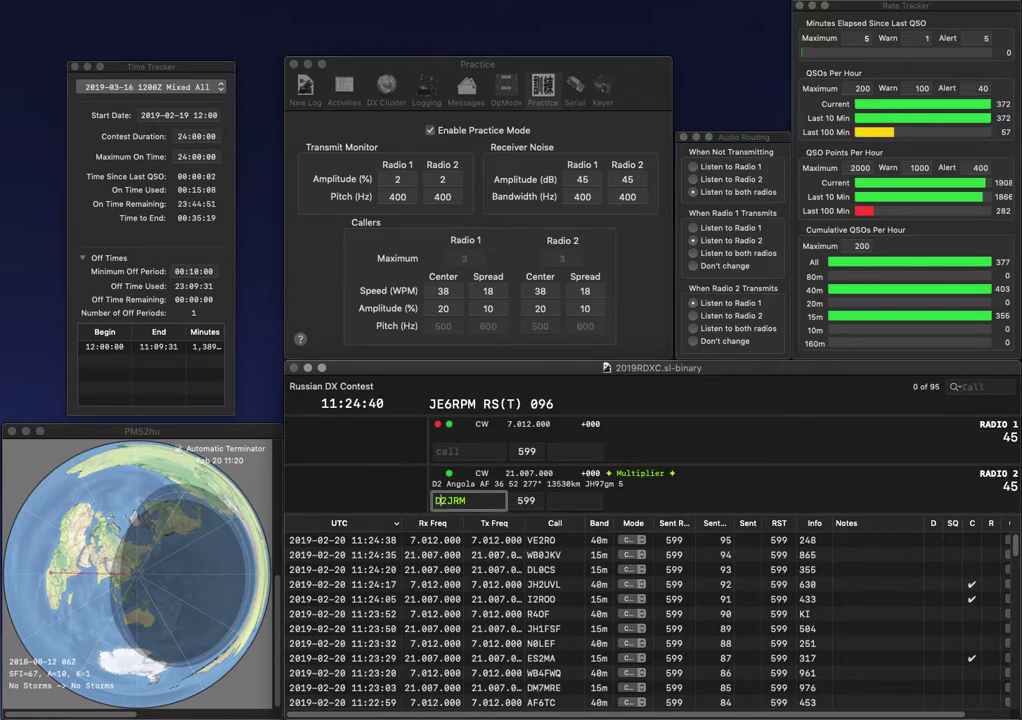
pyautogui.press('Return')
pyautogui.write('HB9')
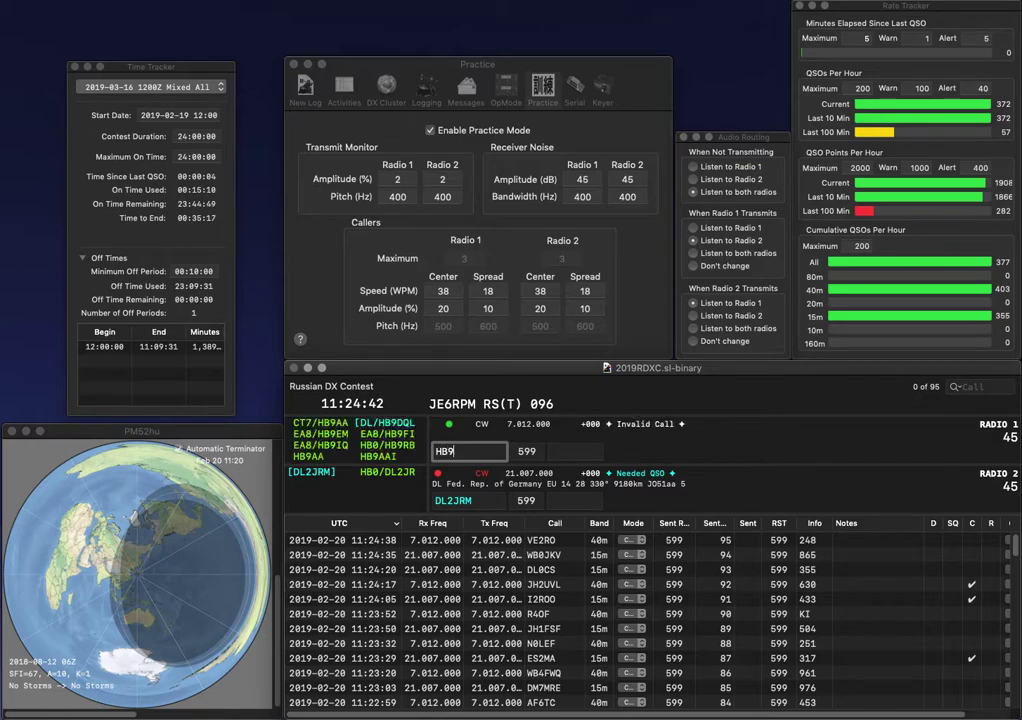
pyautogui.write('PUE')
pyautogui.press('Return')
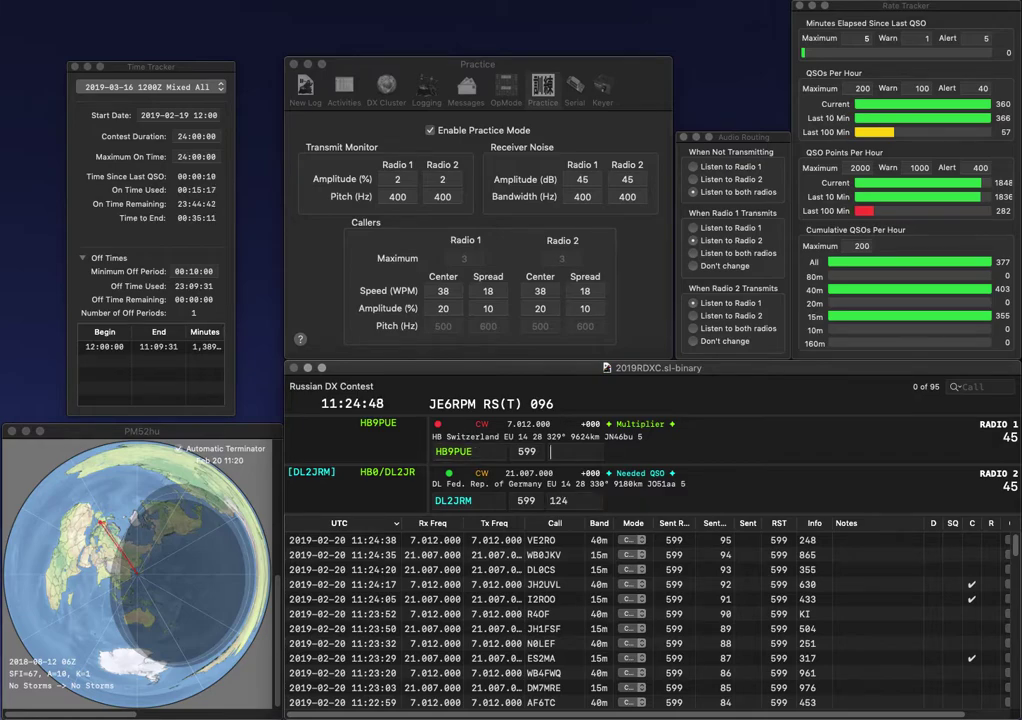
pyautogui.press('Return')
pyautogui.write('605')
pyautogui.press('Return')
pyautogui.write('7KA')
pyautogui.click(469, 451)
pyautogui.write('W9')
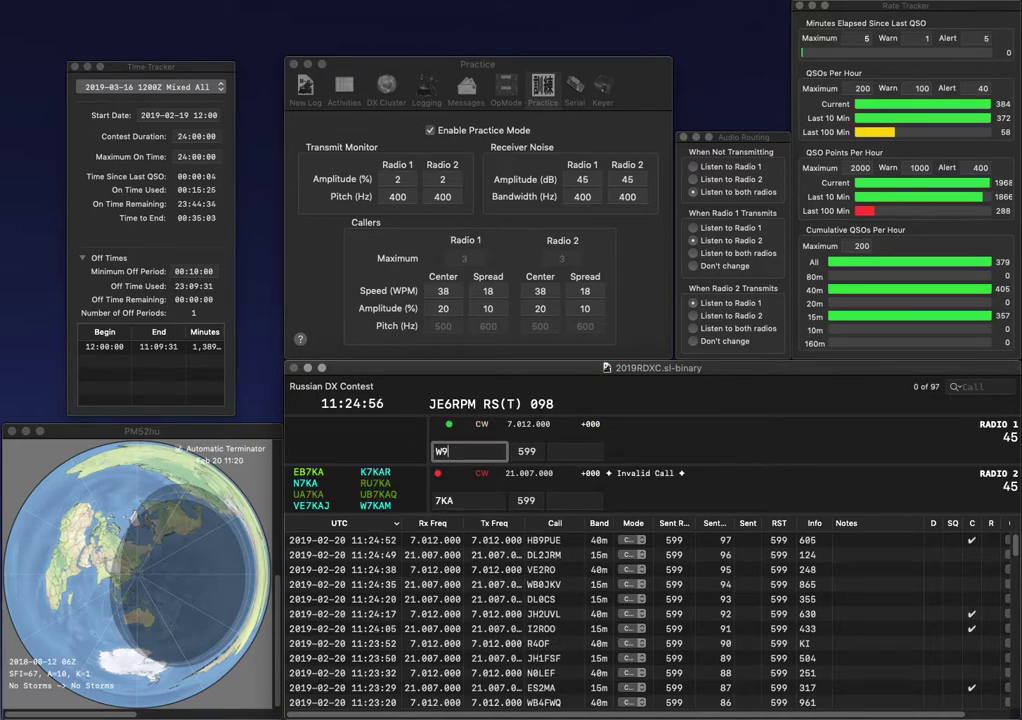
pyautogui.write('RTB')
pyautogui.press('Return')
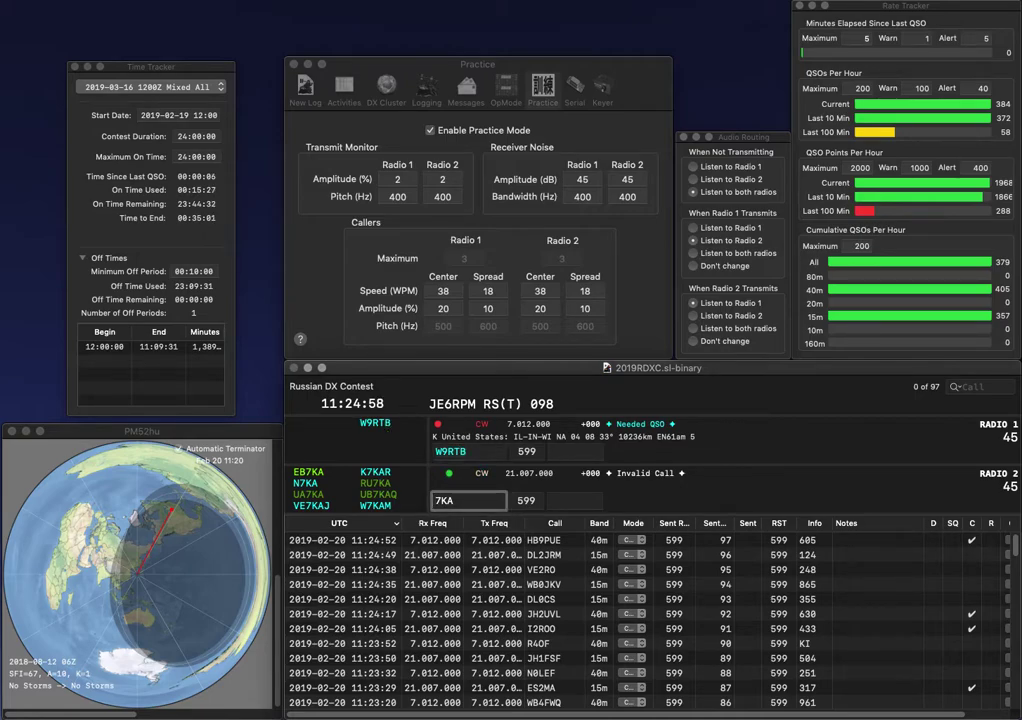
pyautogui.write('UA')
pyautogui.press('Return')
pyautogui.press('space')
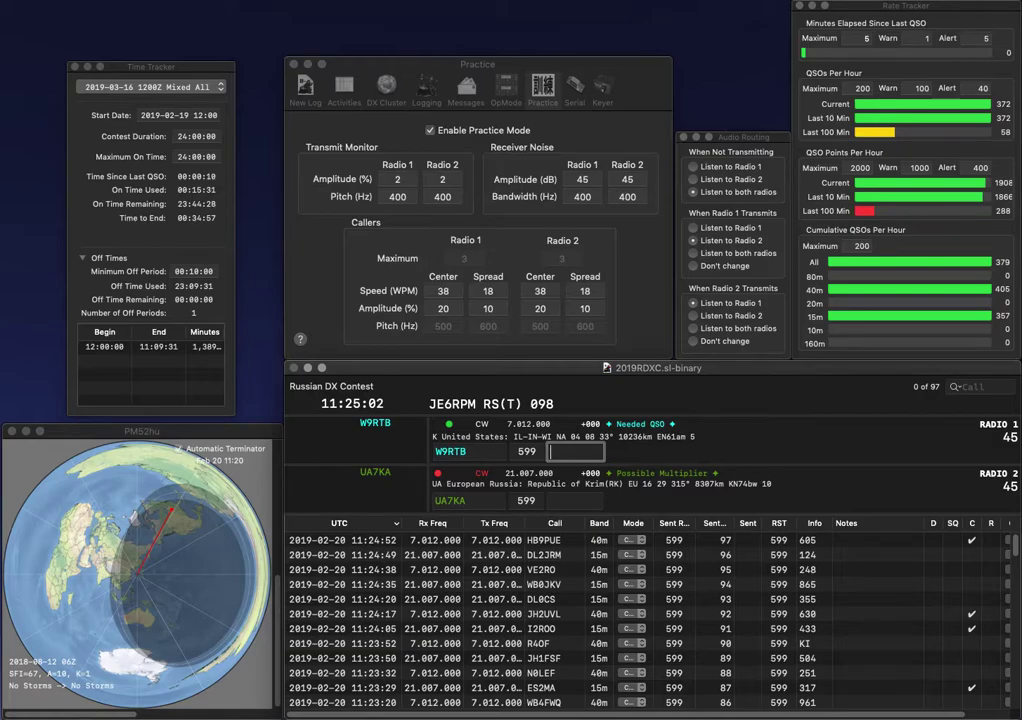
pyautogui.write('563')
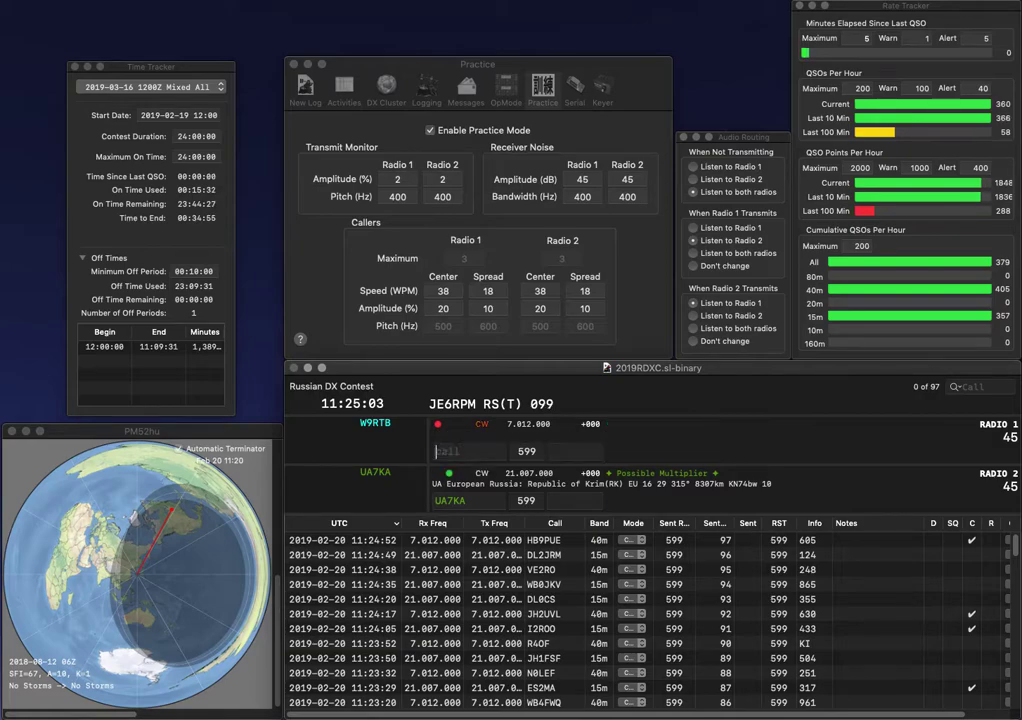
pyautogui.press('Return')
pyautogui.press('space')
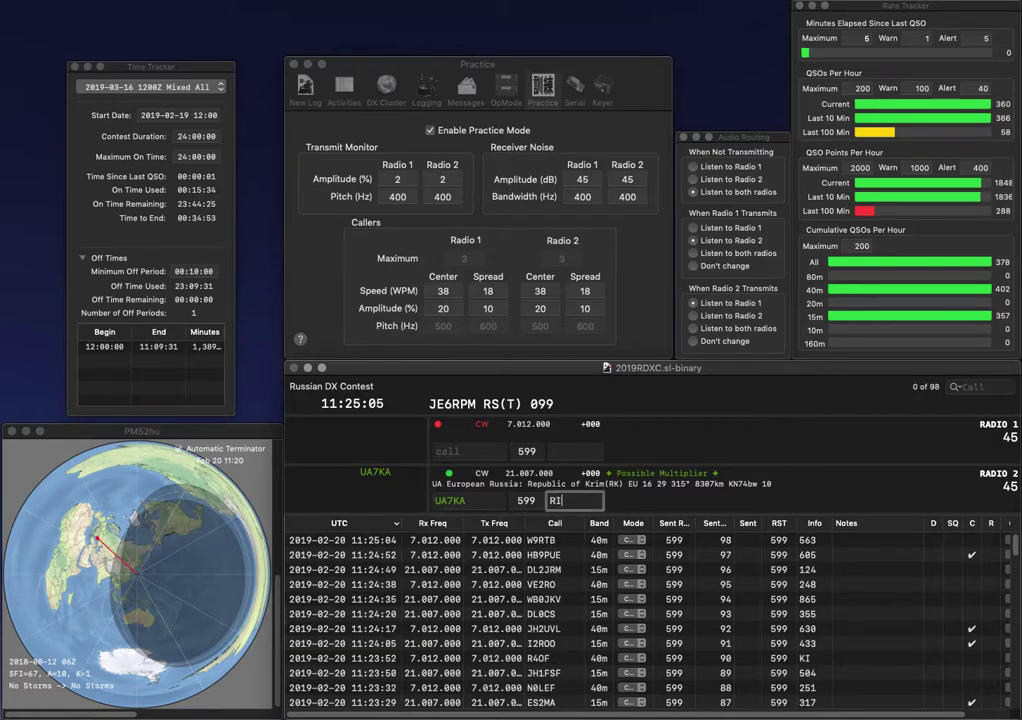
pyautogui.press('Return')
pyautogui.write('0')
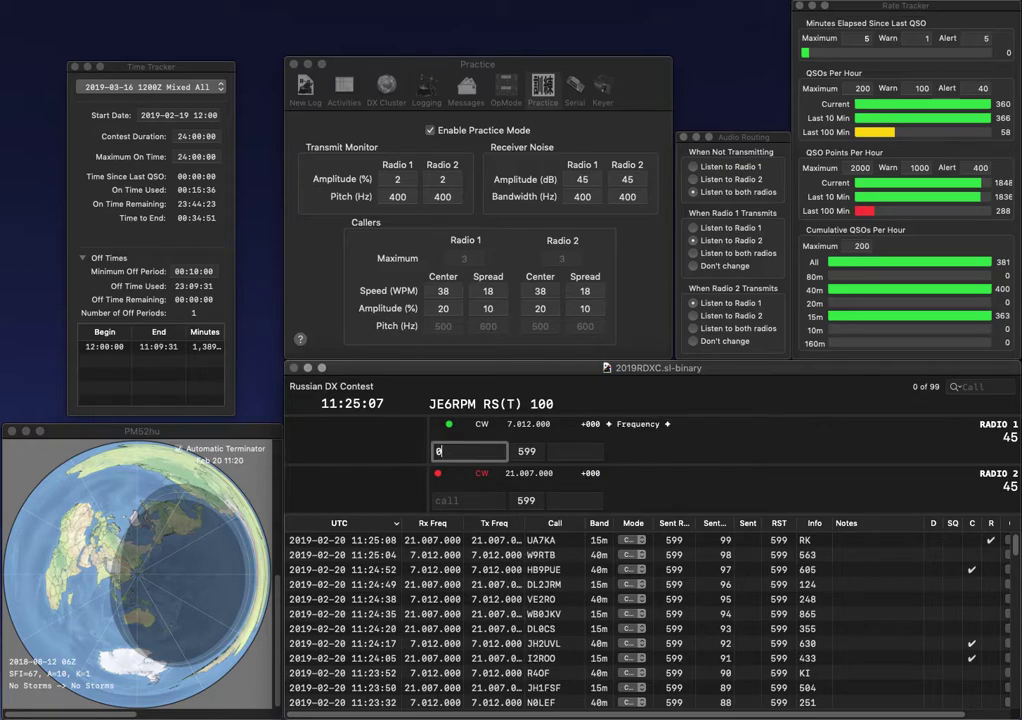
pyautogui.write('QPG')
pyautogui.press('Home')
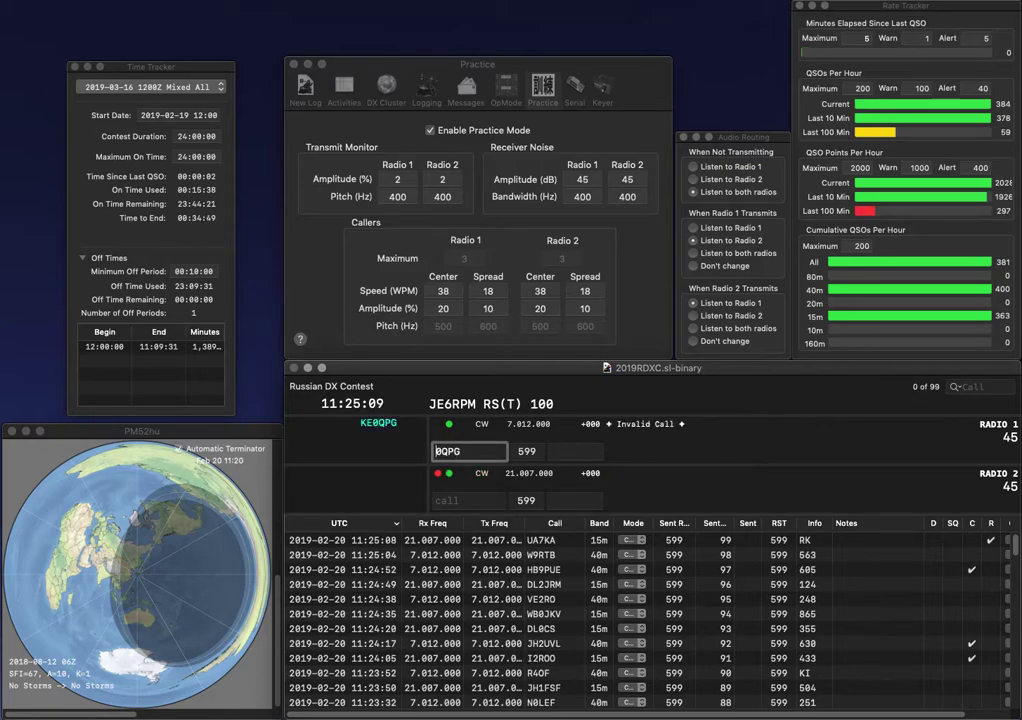
pyautogui.write('KE')
pyautogui.press('Return')
pyautogui.write('YL')
pyautogui.press('Home')
pyautogui.write('N1')
pyautogui.press('Up')
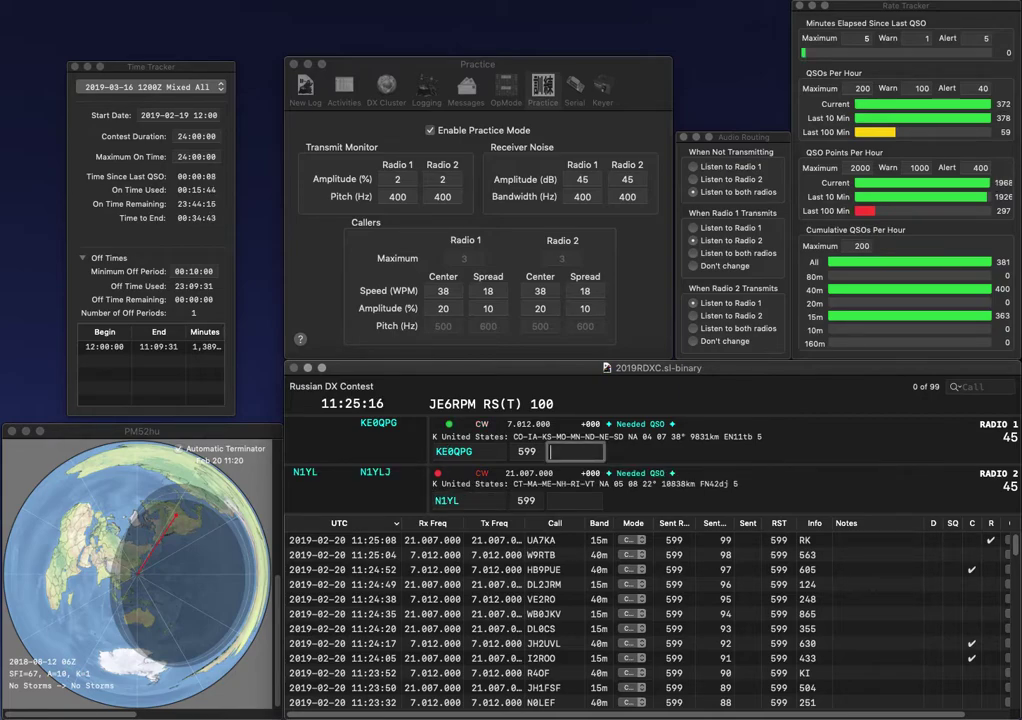
pyautogui.write('94')
pyautogui.press('Return')
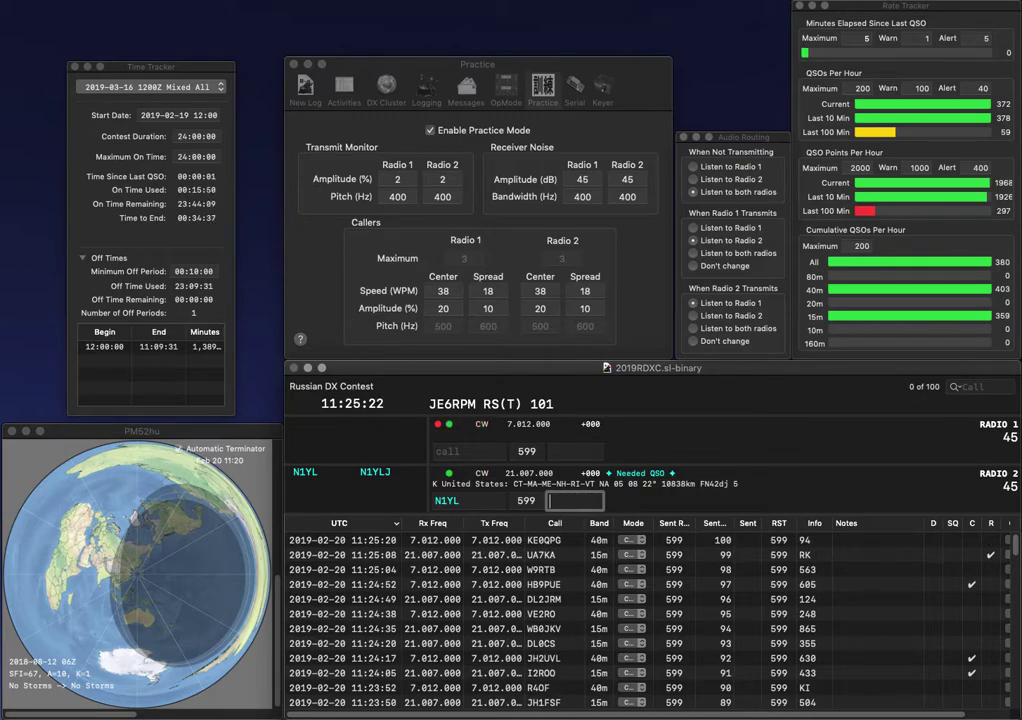
pyautogui.write('160')
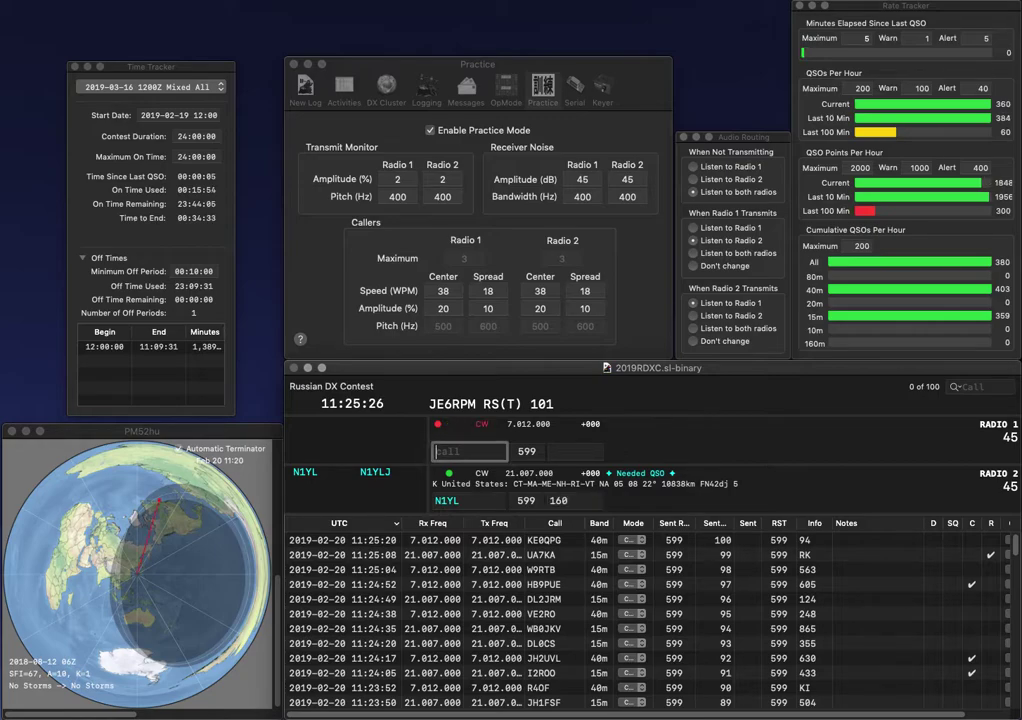
pyautogui.press('Return')
pyautogui.write('NW5Q')
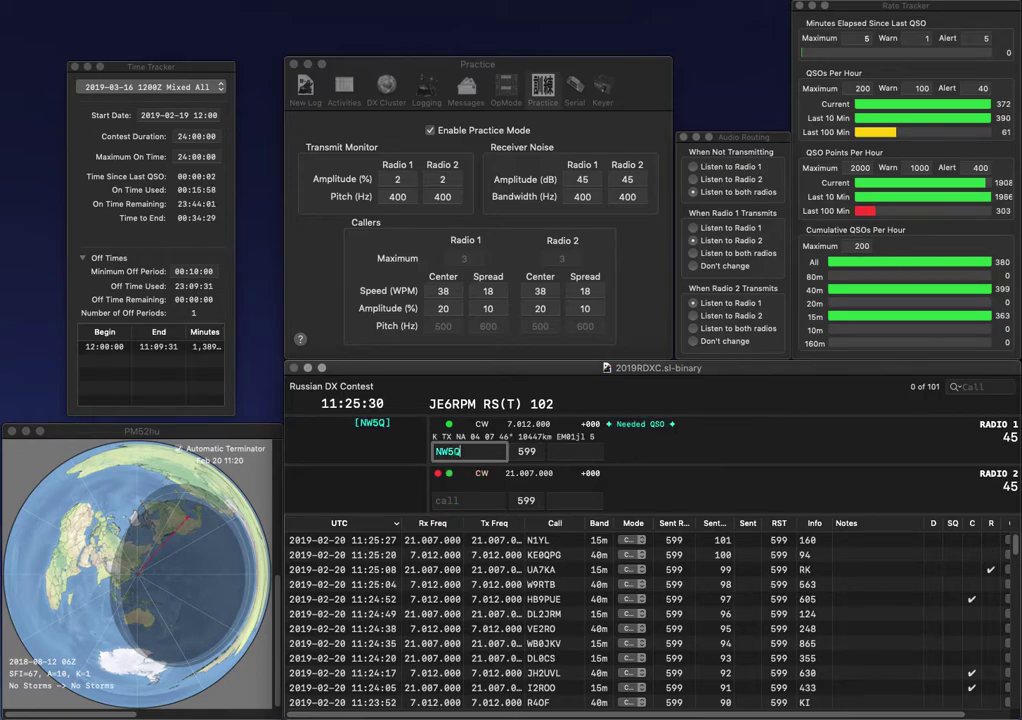
pyautogui.press('Return')
pyautogui.write('UN6TA')
pyautogui.press('Return')
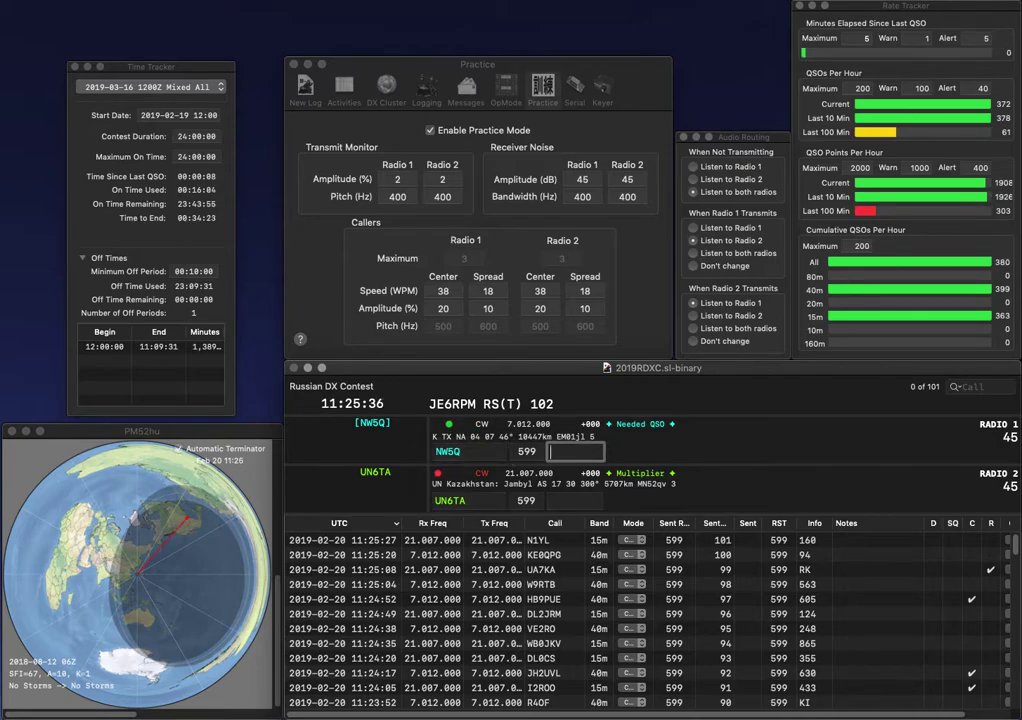
pyautogui.write('872')
pyautogui.press('Return')
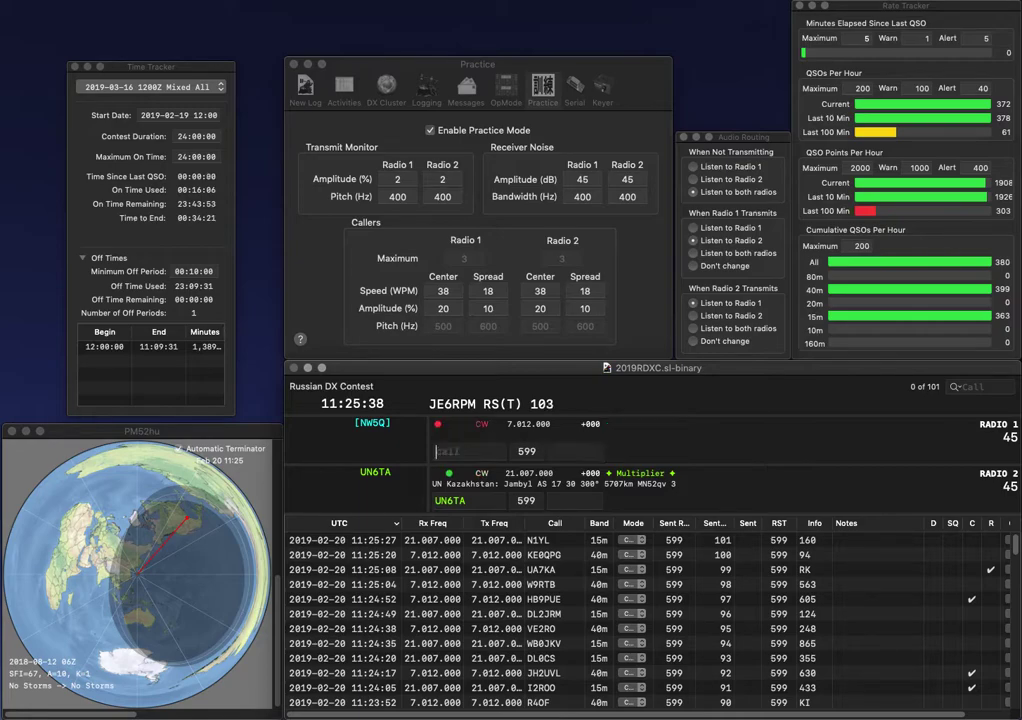
pyautogui.write('61')
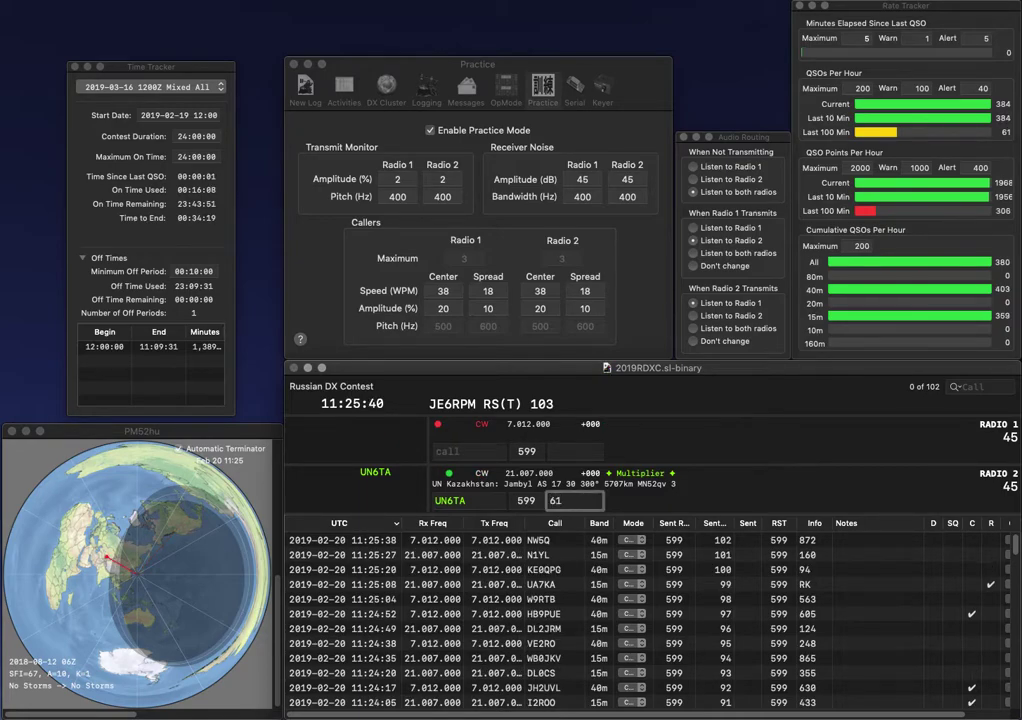
pyautogui.write('7')
pyautogui.press('Return')
# - Enter and send the call DF2PY on Radio 1 and enter the partial call 1XMY on Radio 2
pyautogui.write('DF2PY')
pyautogui.press('Return')
pyautogui.write('1XMY')
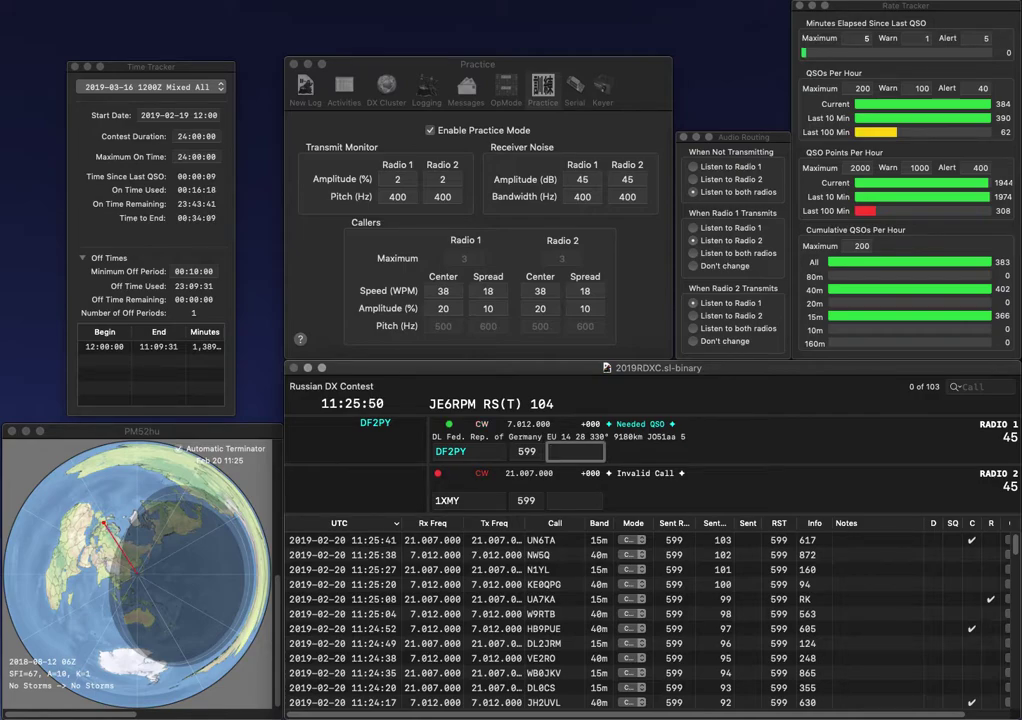
# - Log DF2PY on Radio 1 with received number 939 and correct the Radio 2 call to JA1XUY
pyautogui.write('39')
pyautogui.press('Return')
pyautogui.write('JA1X')
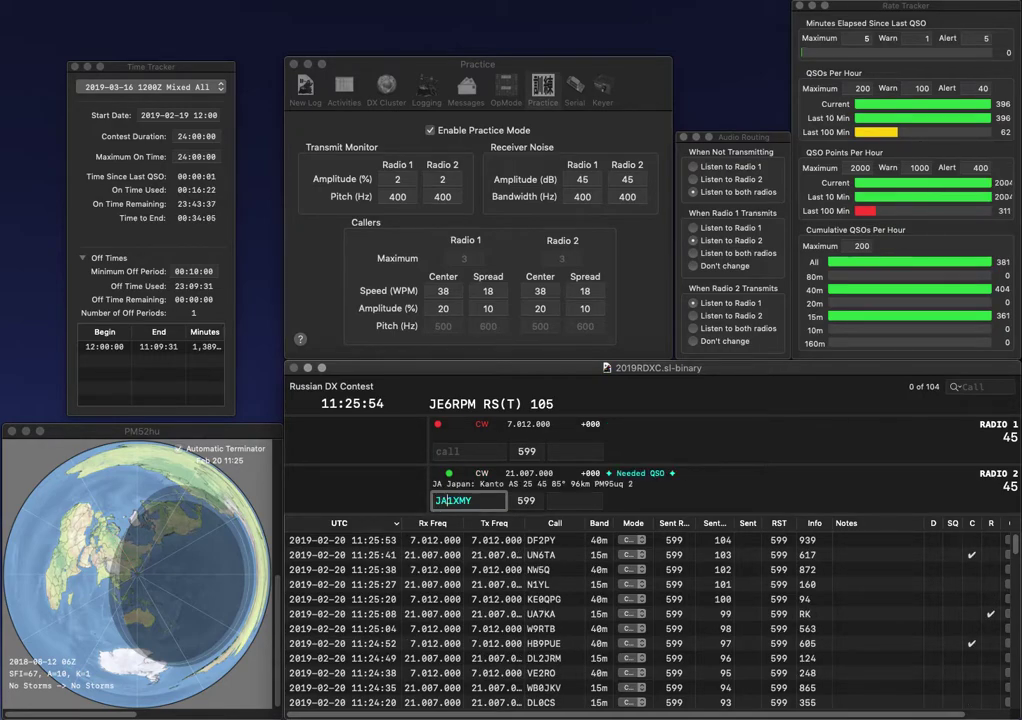
pyautogui.write('U')
pyautogui.press('Return')
pyautogui.write('G3M')
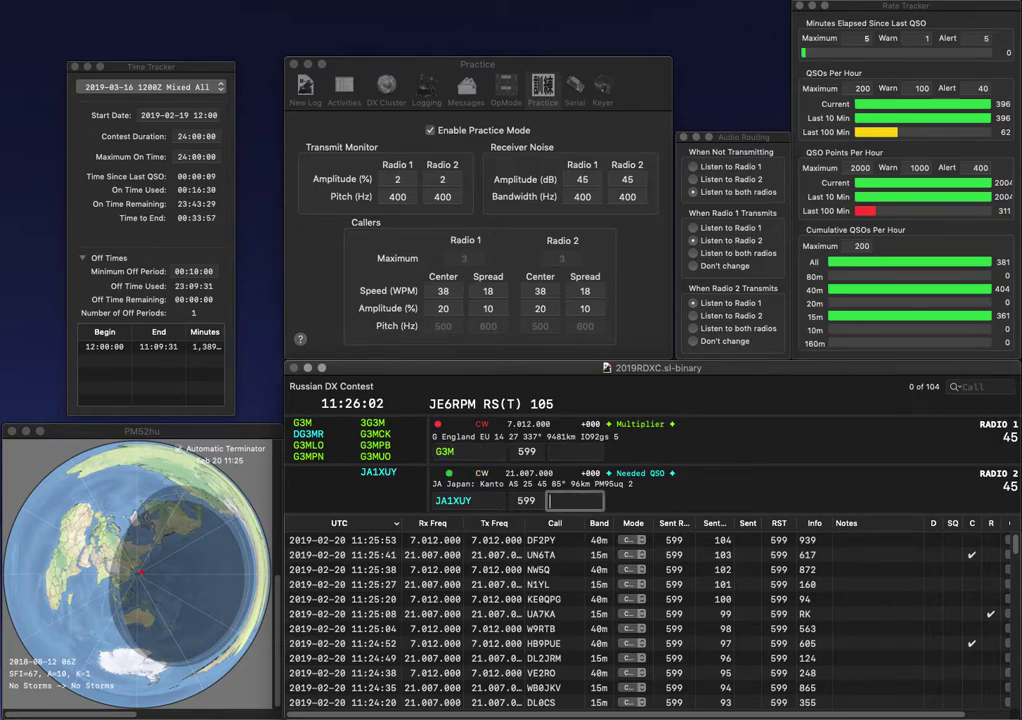
pyautogui.write('37')
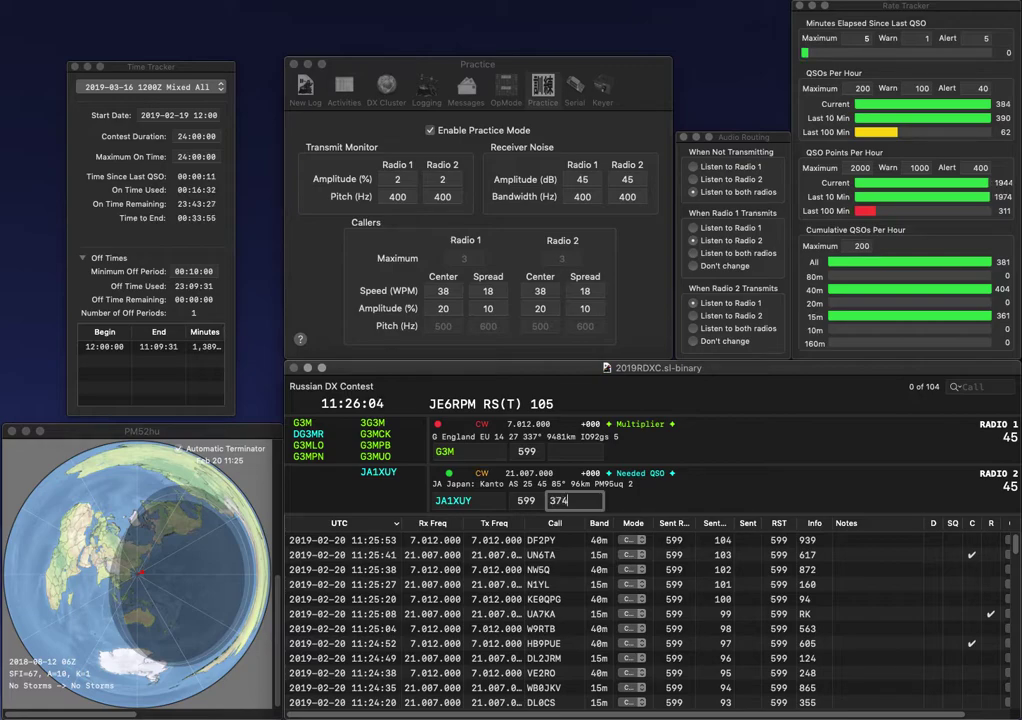
pyautogui.write('4')
pyautogui.press('Return')
# - Correct the Radio 1 call to 3G3M and send it, and enter and send the call JA0GCY on Radio 2
pyautogui.write('3')
pyautogui.press('Return')
pyautogui.write('JA0G')
pyautogui.write('CY')
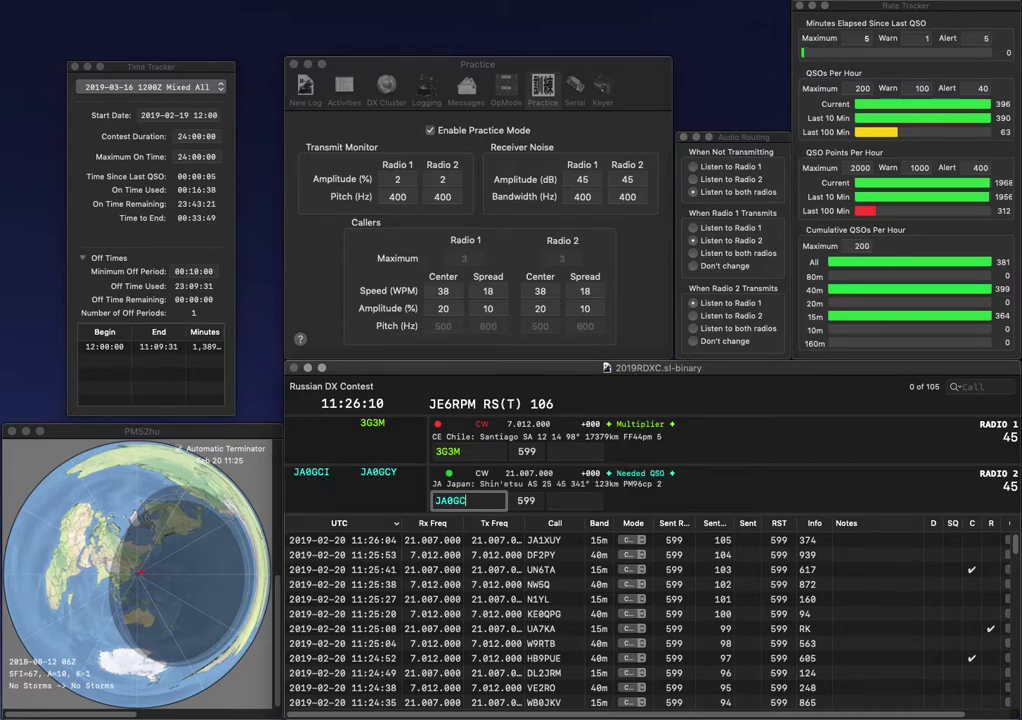
pyautogui.press('Return')
pyautogui.write('12')
pyautogui.press('Return')
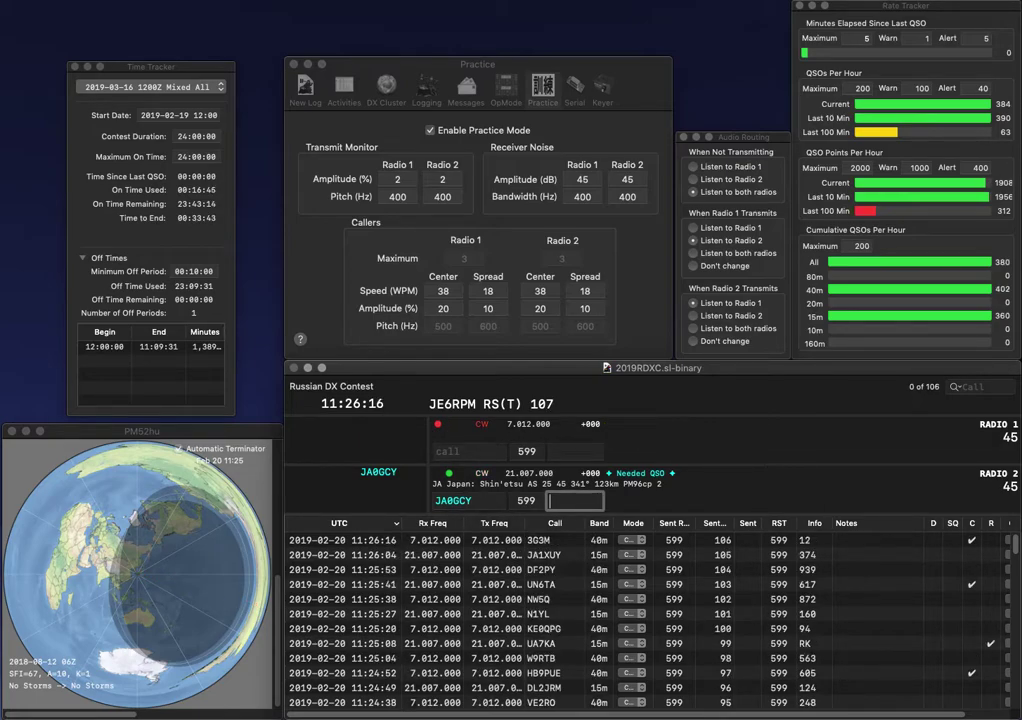
pyautogui.write('219')
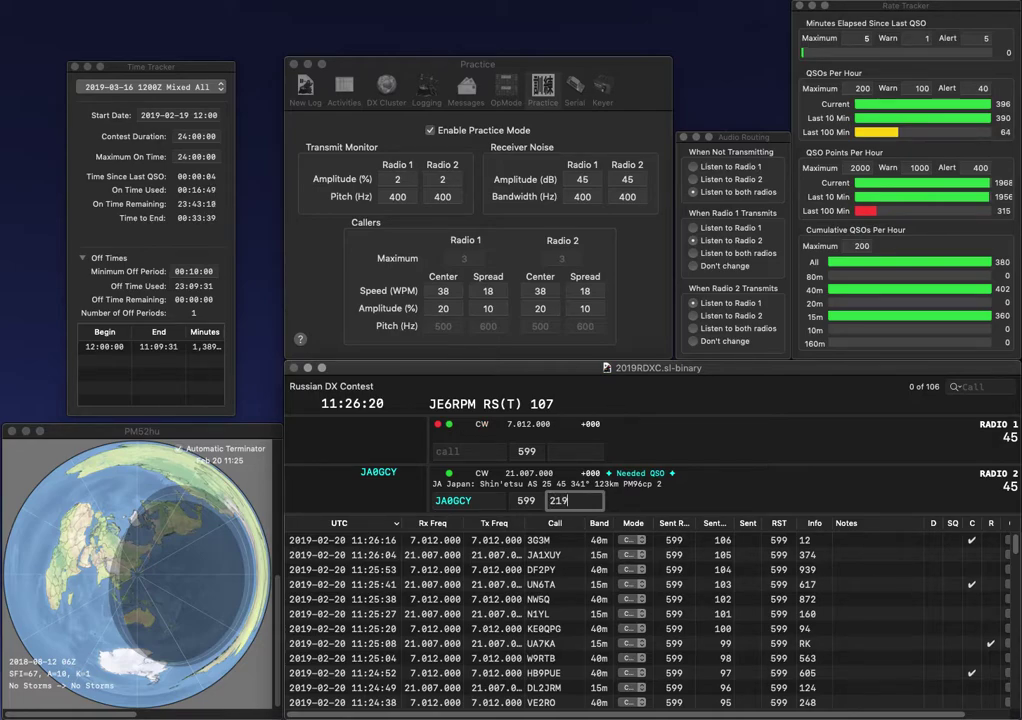
pyautogui.press('Return')
# - Enter the partial call AAQ on Radio 1 and start a call beginning with W on Radio 2
pyautogui.write('AAQ')
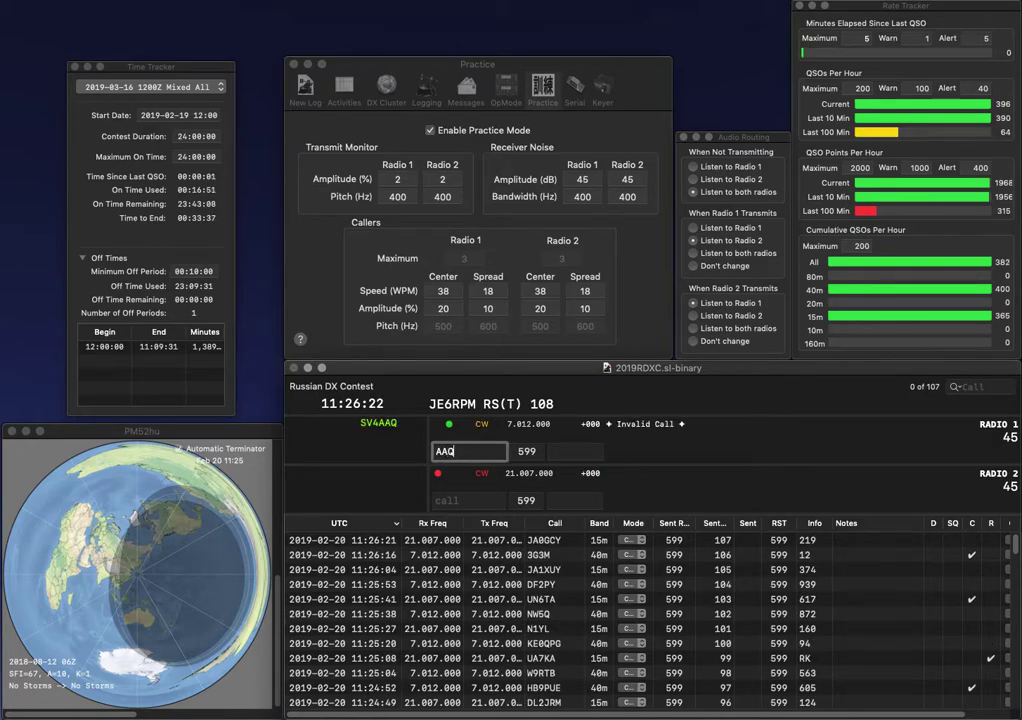
pyautogui.write('W')
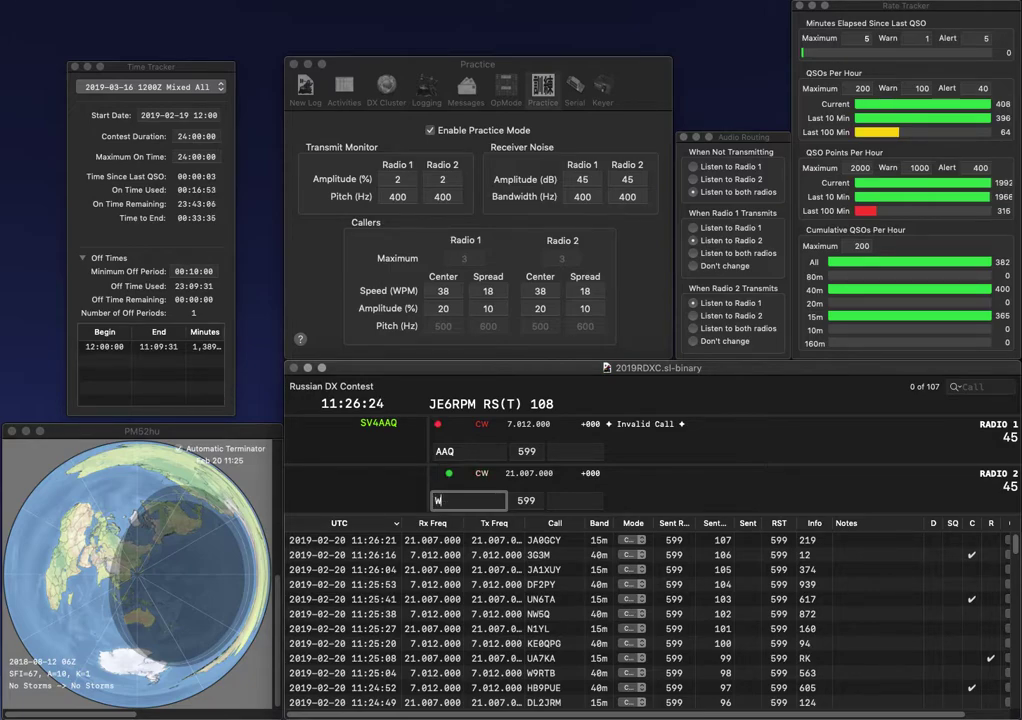
pyautogui.write('A')
pyautogui.press('Return')
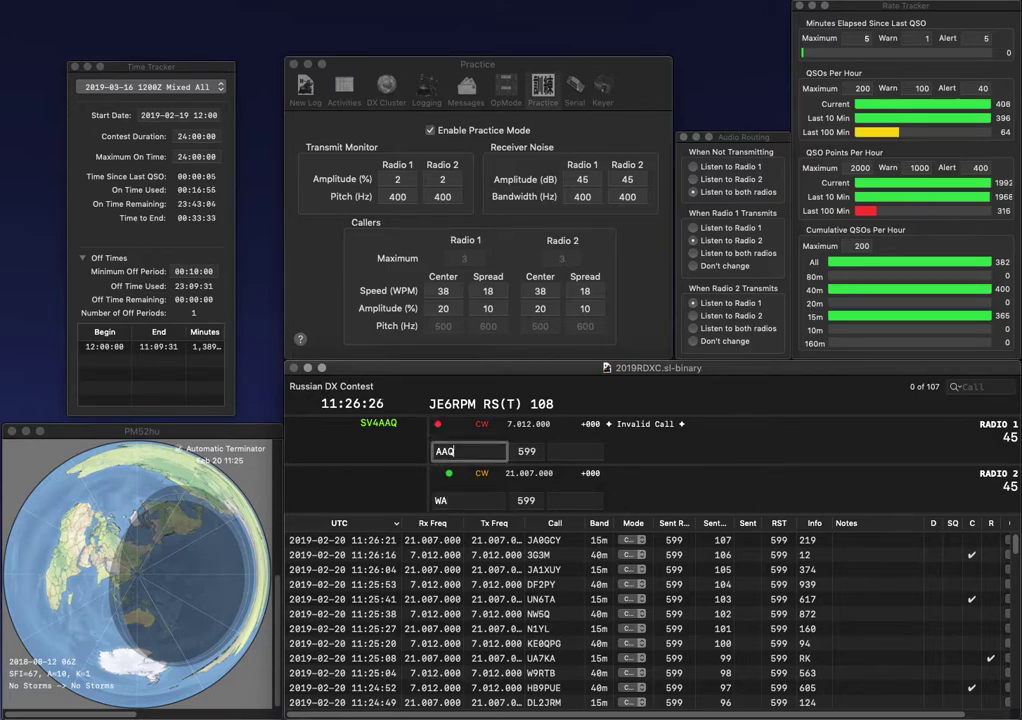
pyautogui.write('SV')
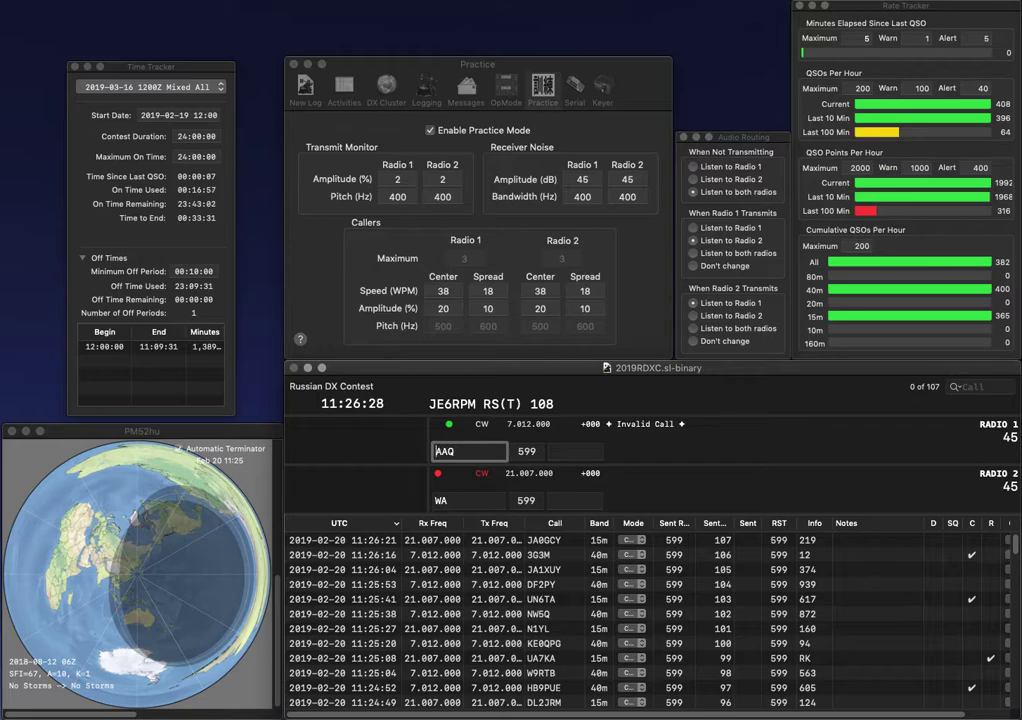
pyautogui.write('4')
pyautogui.press('`')
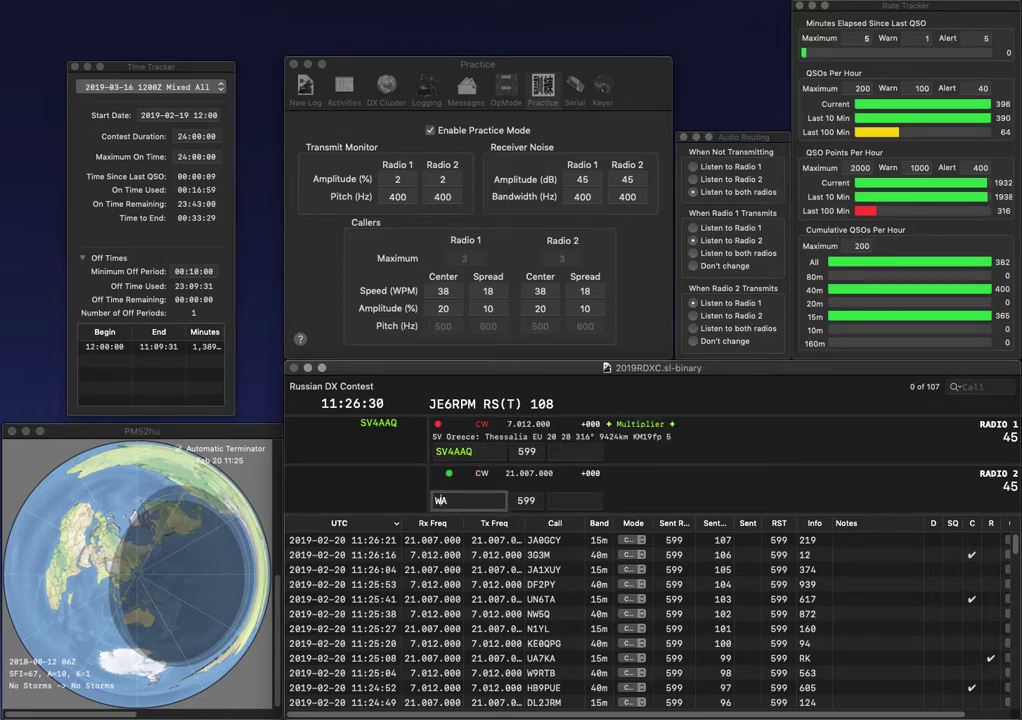
pyautogui.write('7AG')
pyautogui.press('Return')
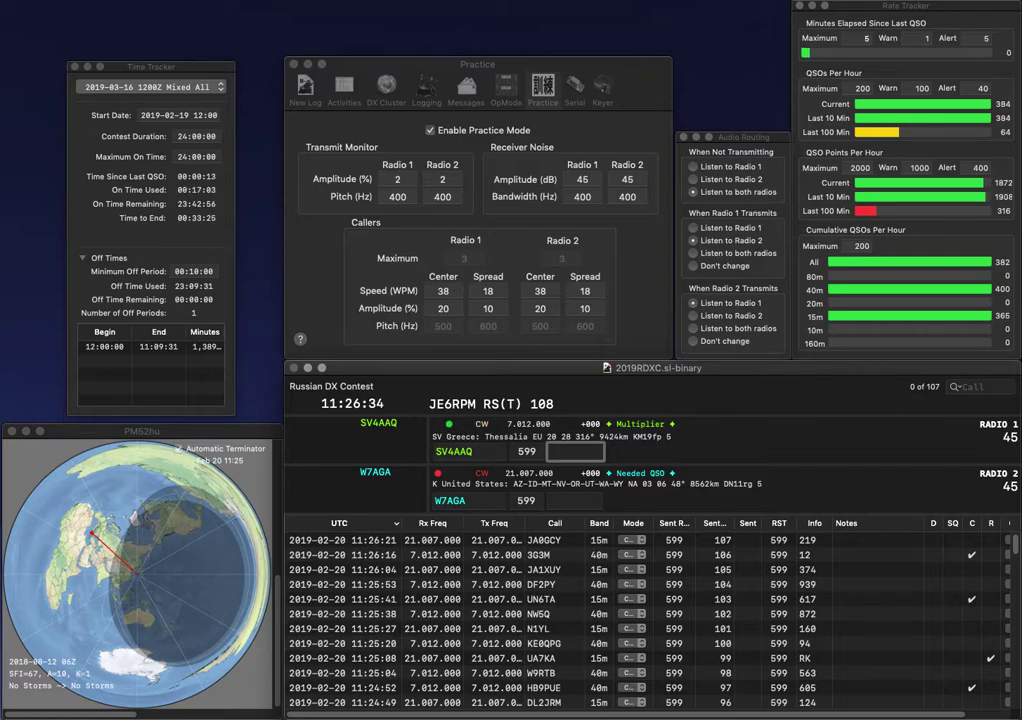
pyautogui.write('532')
pyautogui.press('Return')
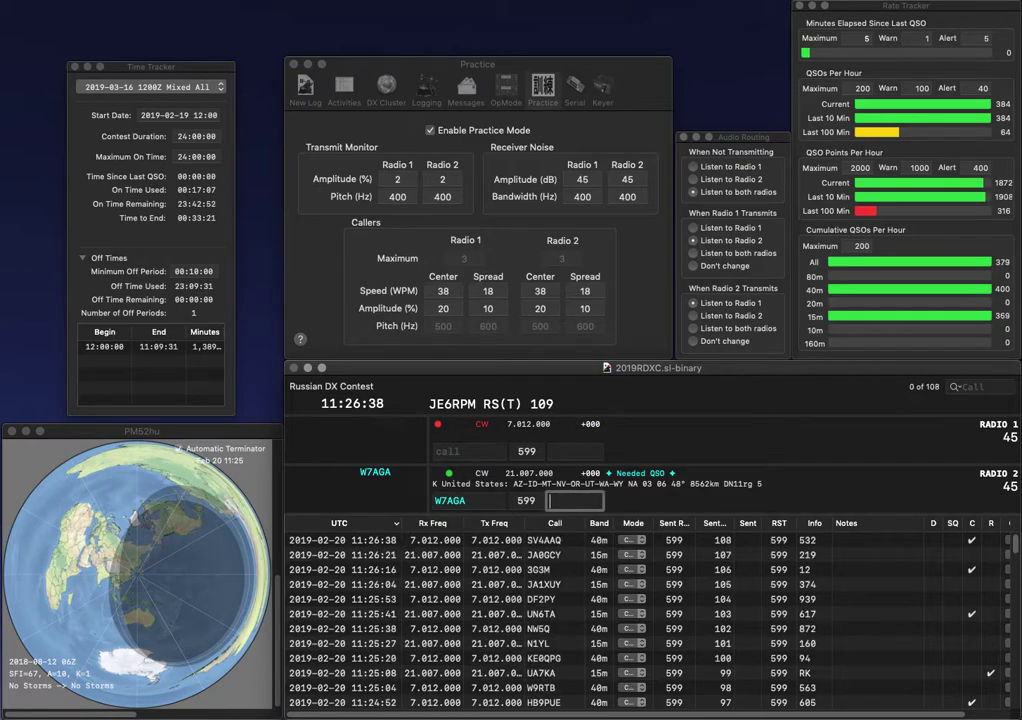
pyautogui.write('30')
pyautogui.press('Return')
pyautogui.write('9M2TO')
pyautogui.press('Return')
pyautogui.write('RN6AJ')
pyautogui.press('Return')
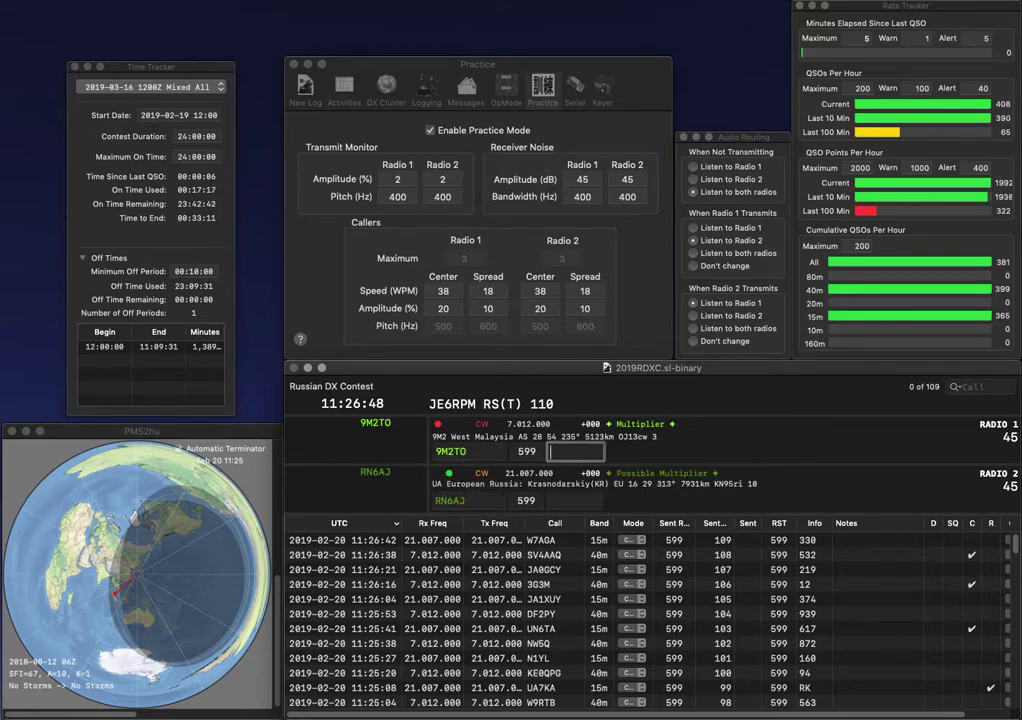
# - Log the received exchanges 26 for 9M2TO and KR for RN6AJ
pyautogui.write('26')
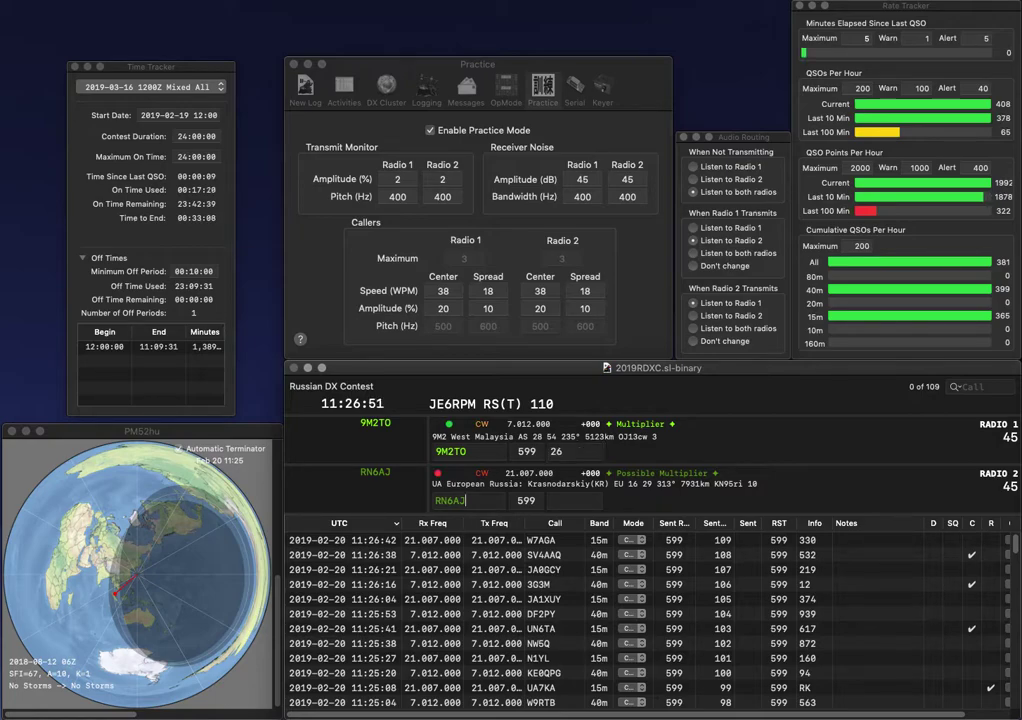
pyautogui.press('Return')
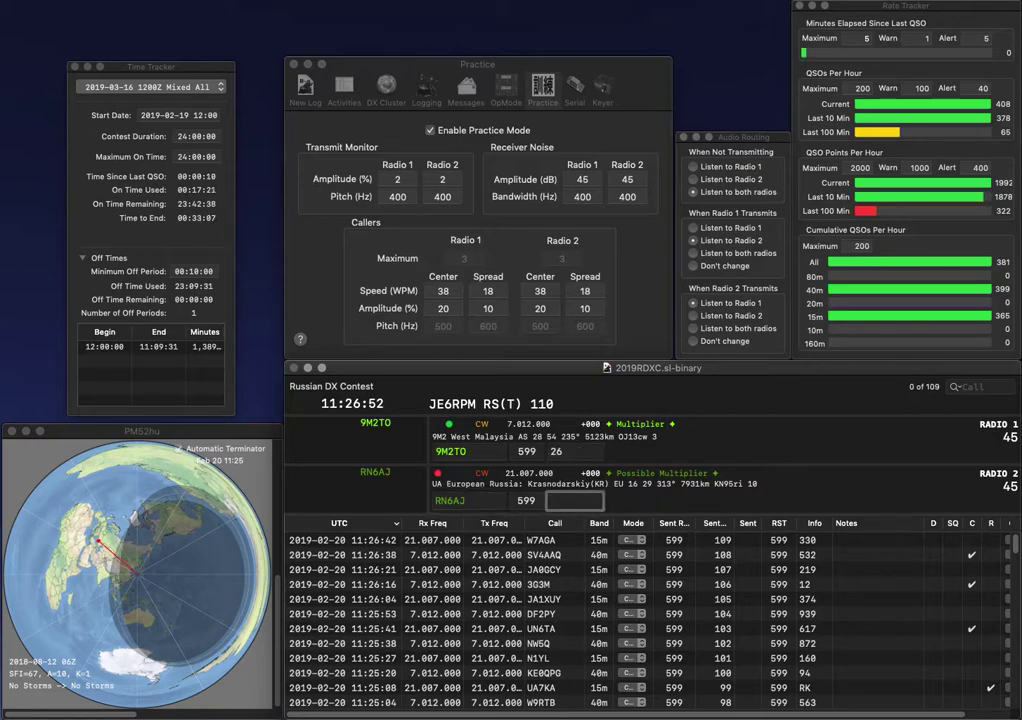
pyautogui.write('KR')
pyautogui.press('Return')
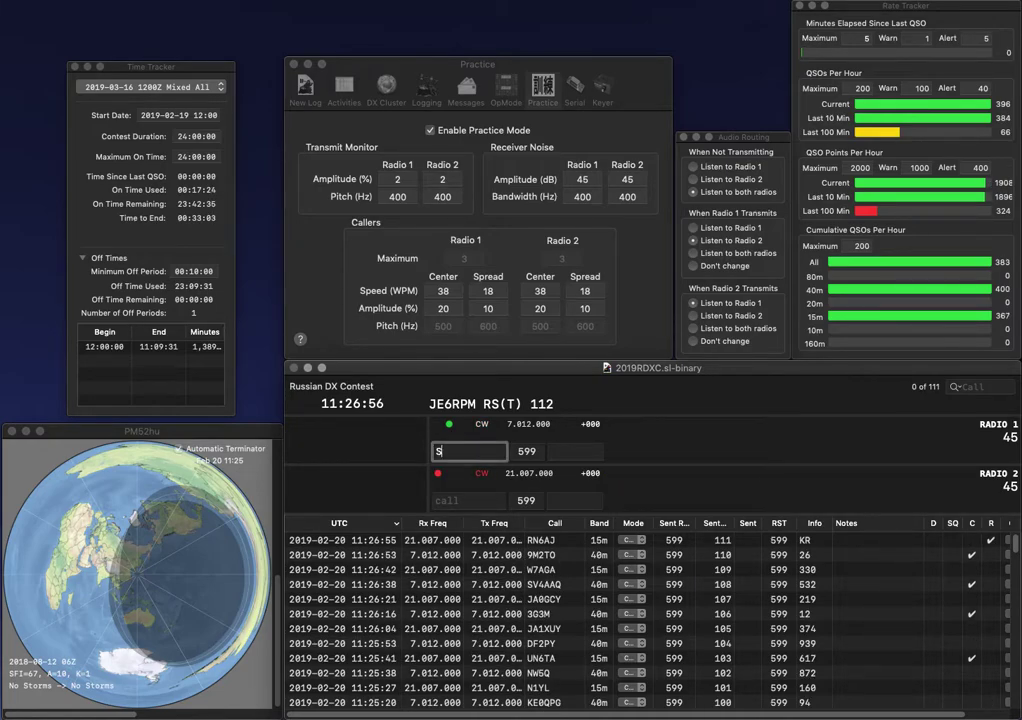
pyautogui.write('SM')
pyautogui.press('BackSpace')
pyautogui.write('Q')
pyautogui.press('Return')
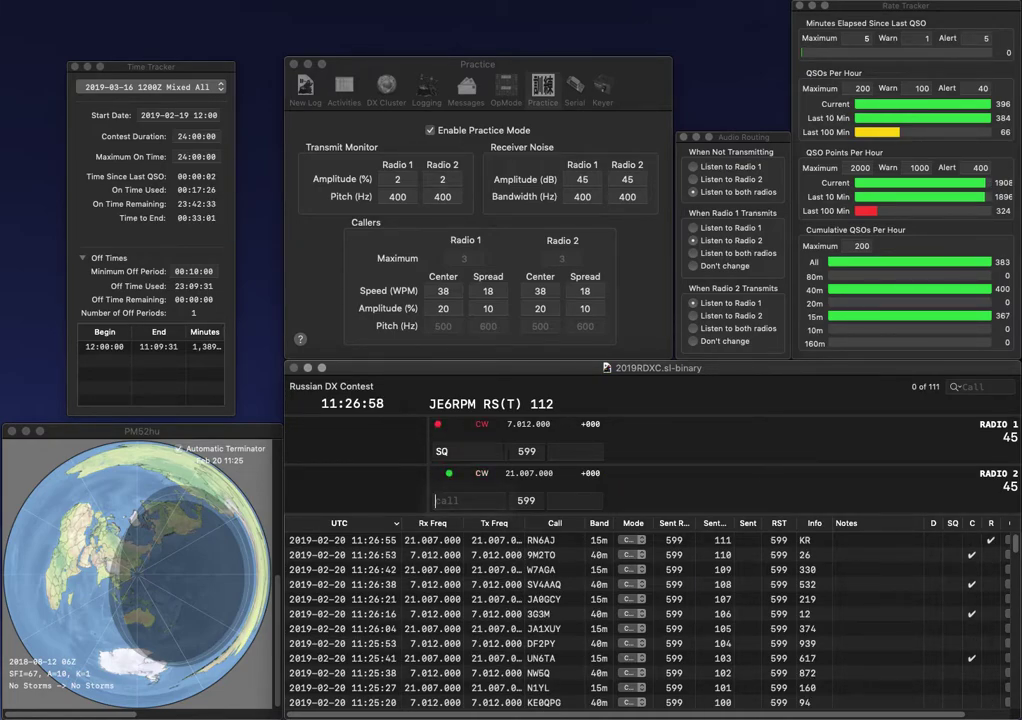
pyautogui.write('JR7UO')
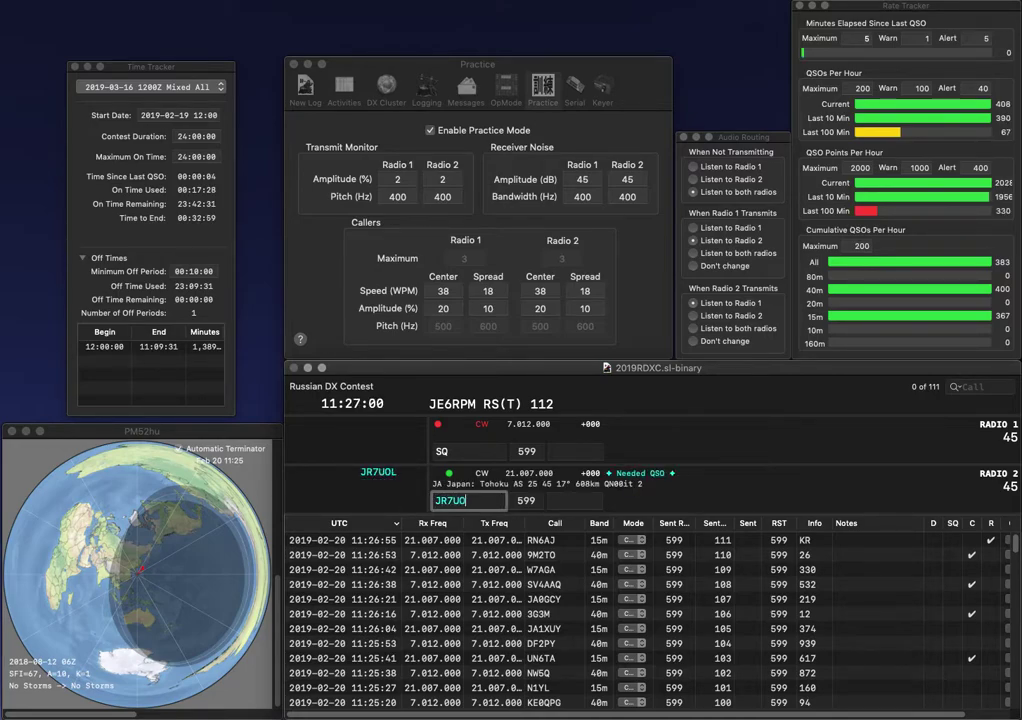
pyautogui.write('L')
pyautogui.press('Return')
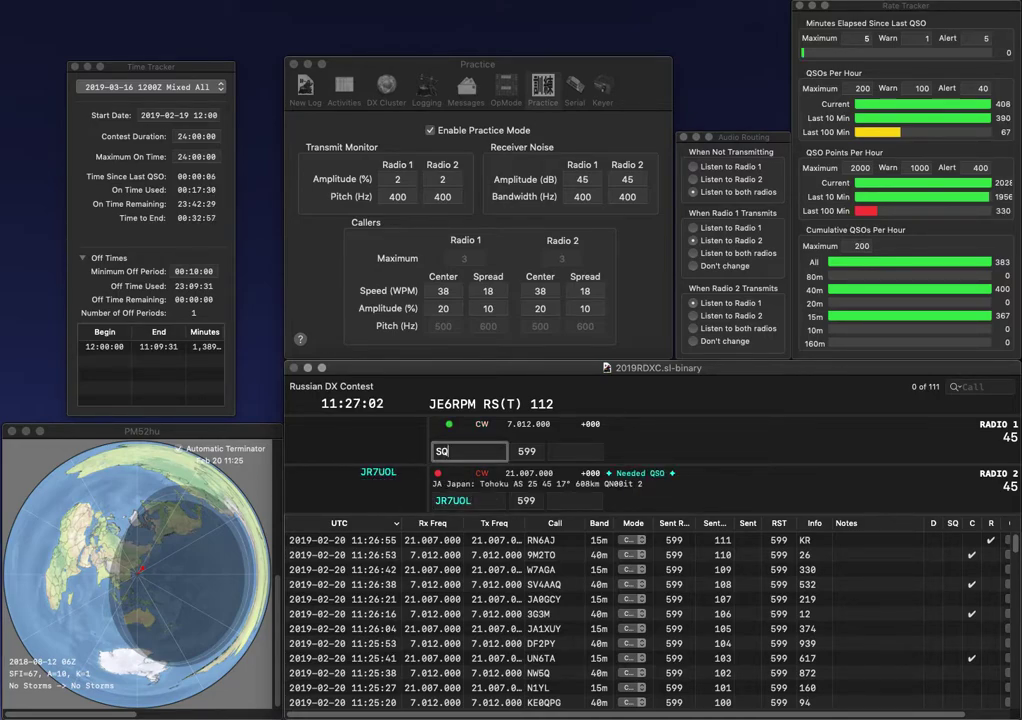
pyautogui.write('3YAY')
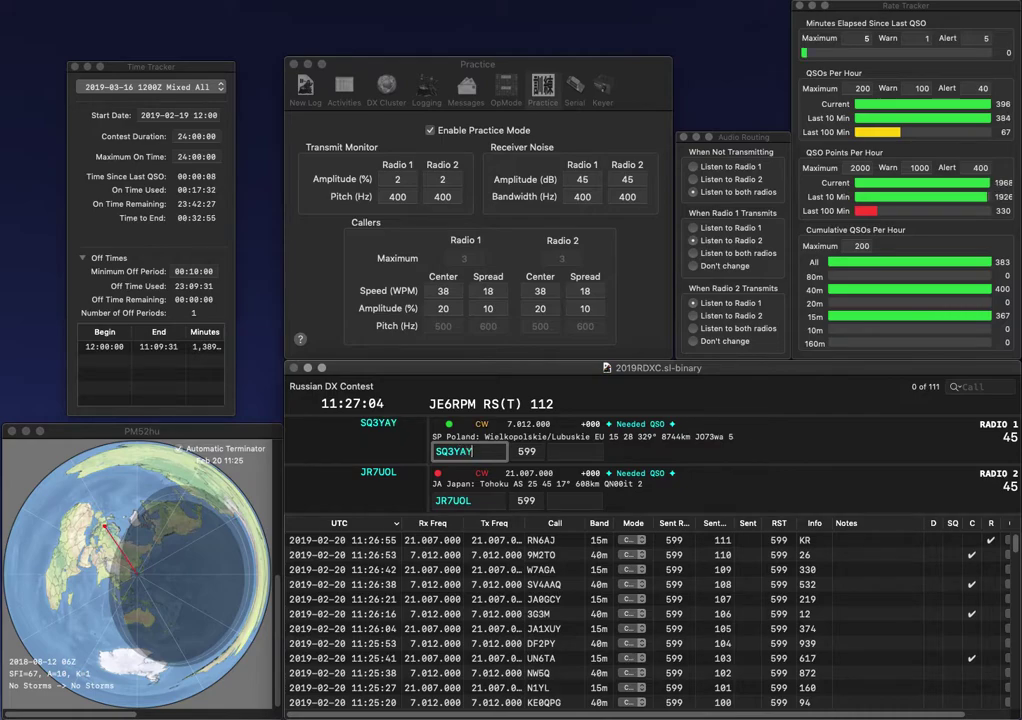
pyautogui.press('Return')
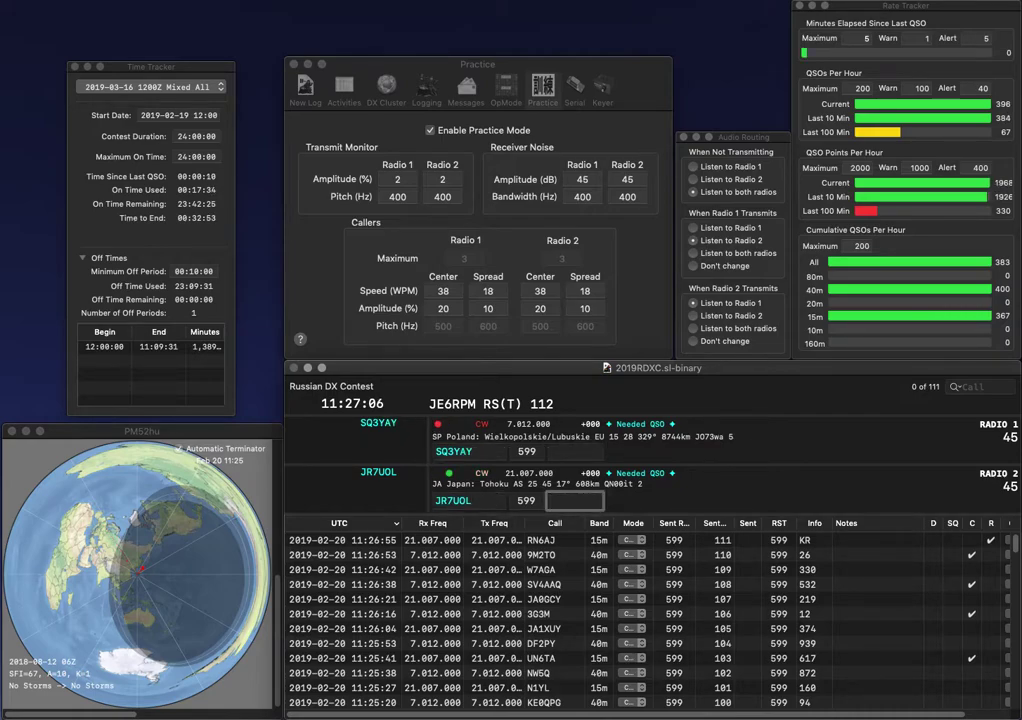
# - Log the received exchanges 980 for JR7UOL and 270 for SQ3YAY
pyautogui.write('980')
pyautogui.press('Return')
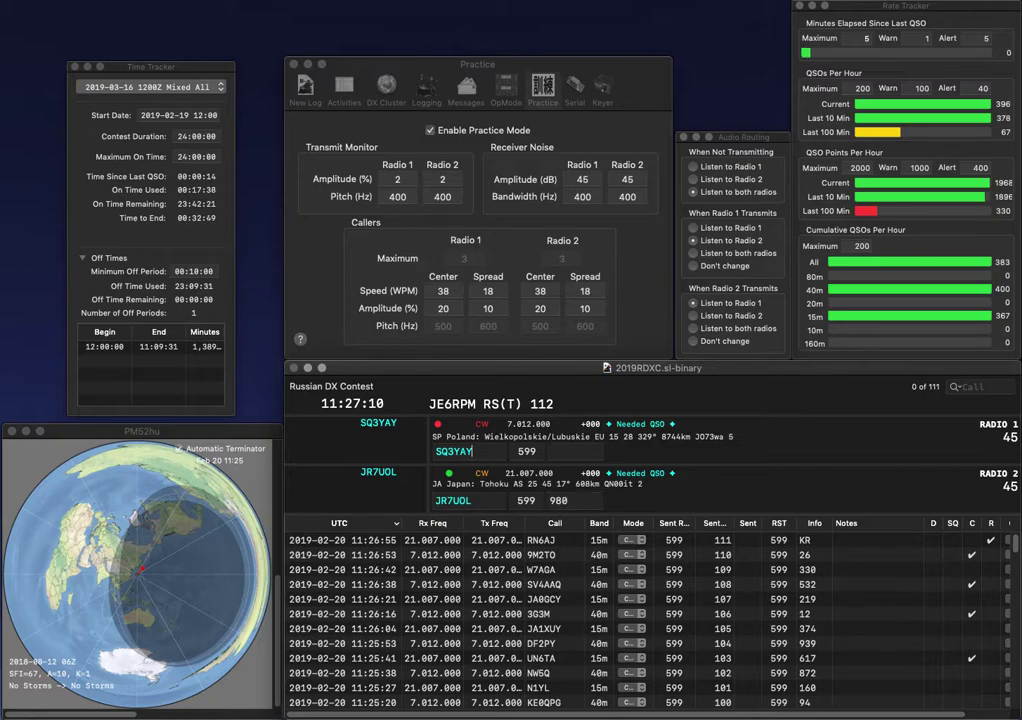
pyautogui.press('Tab')
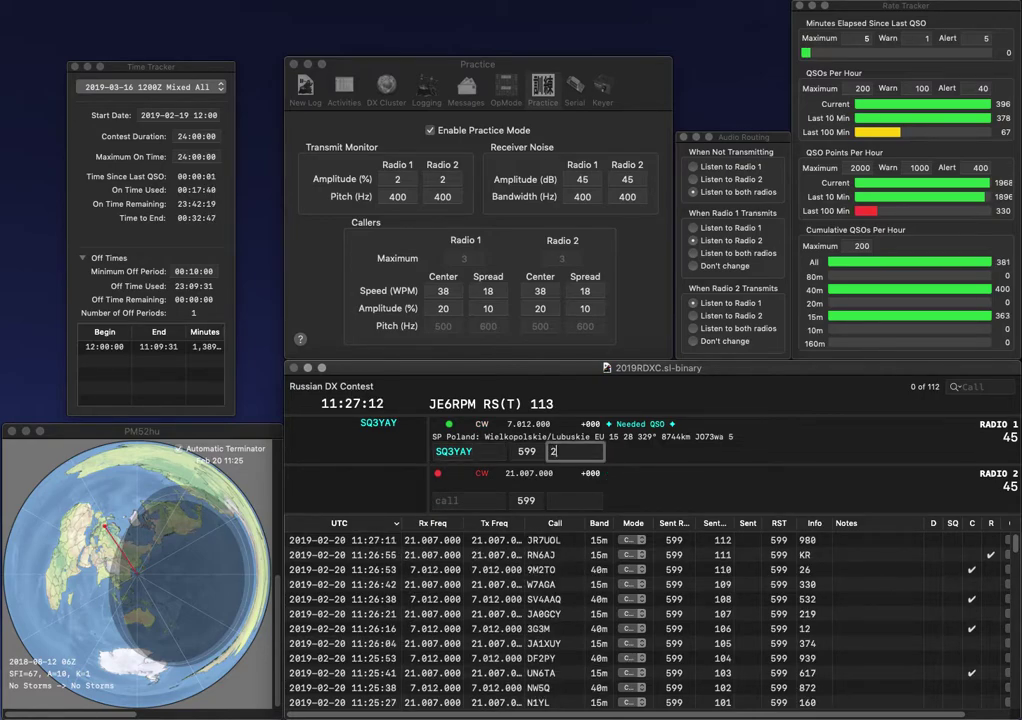
pyautogui.write('70')
pyautogui.press('Return')
pyautogui.write('W8BD')
pyautogui.press('Return')
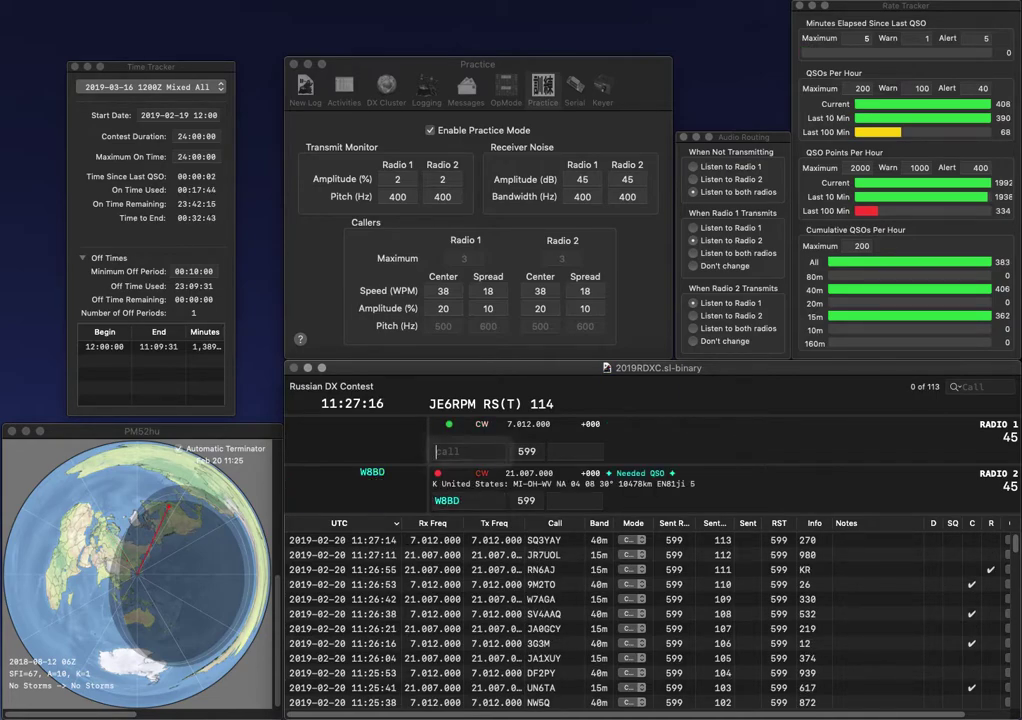
pyautogui.write('K0D')
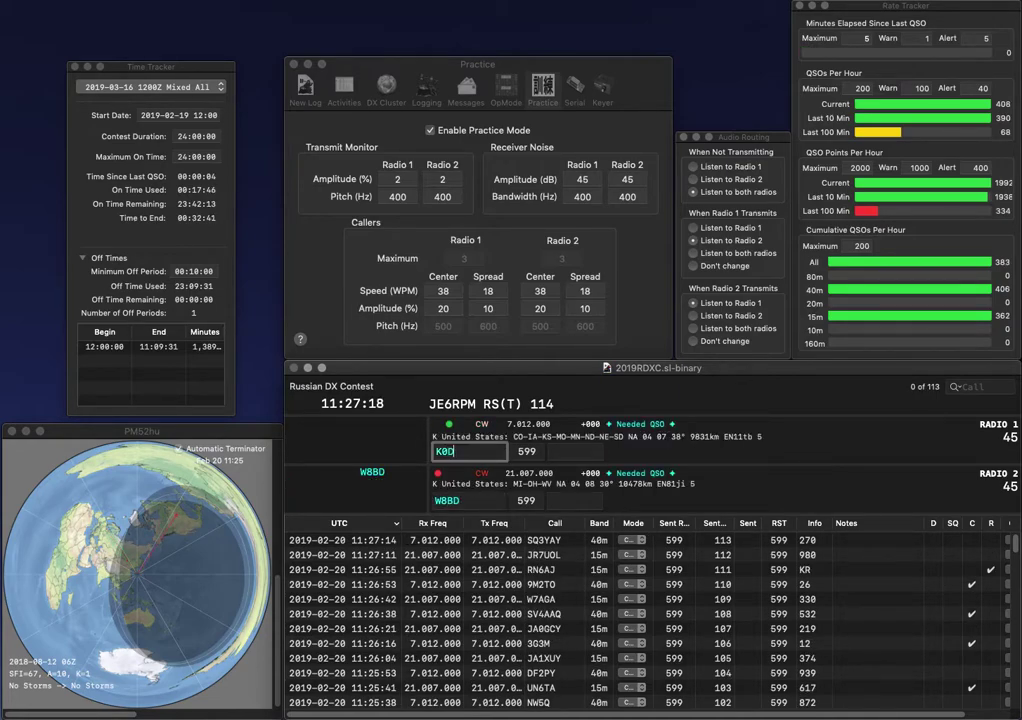
pyautogui.write('I/3')
pyautogui.press('Return')
pyautogui.write('191')
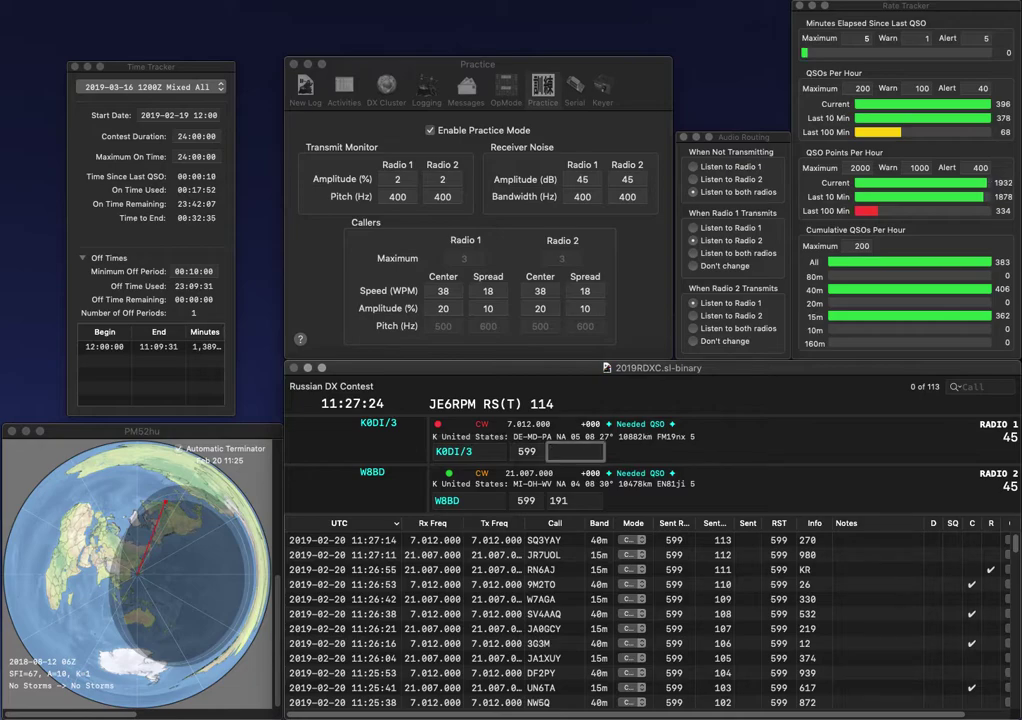
pyautogui.press('Return')
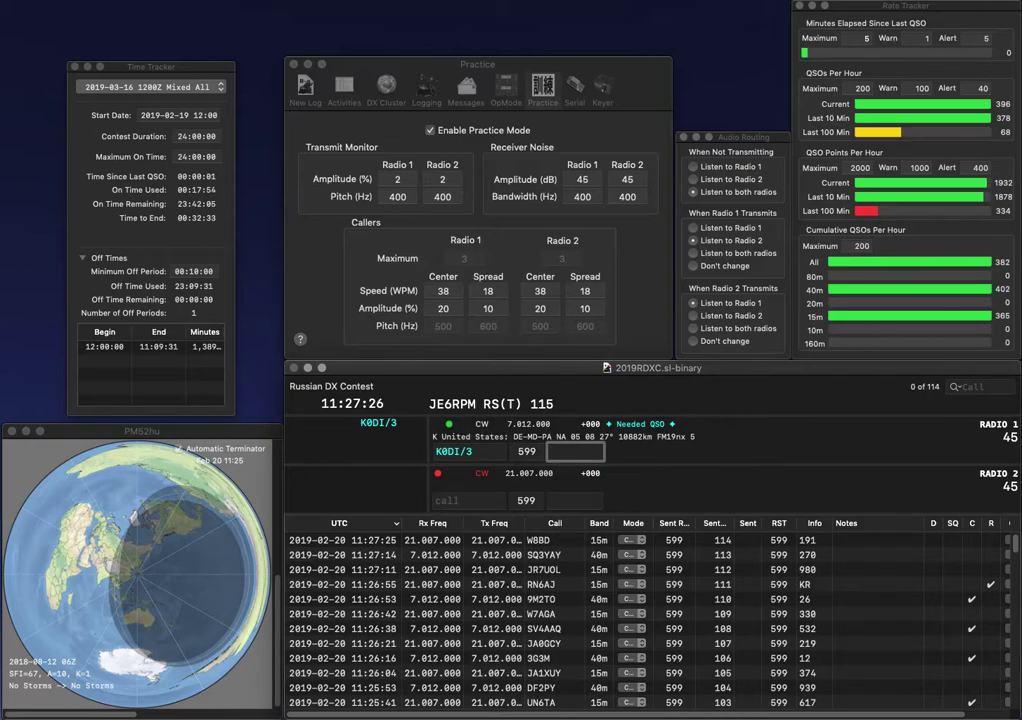
pyautogui.write('68')
pyautogui.press('Return')
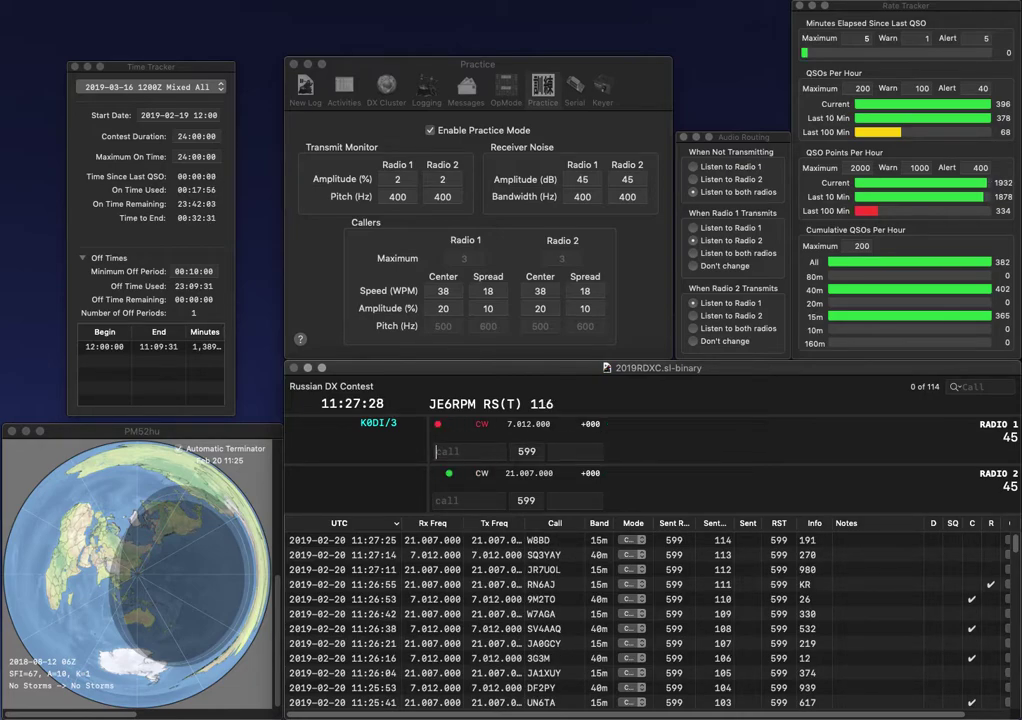
# - Send the partial call 2E on Radio 2 and answer UX2X on Radio 1
pyautogui.write('2')
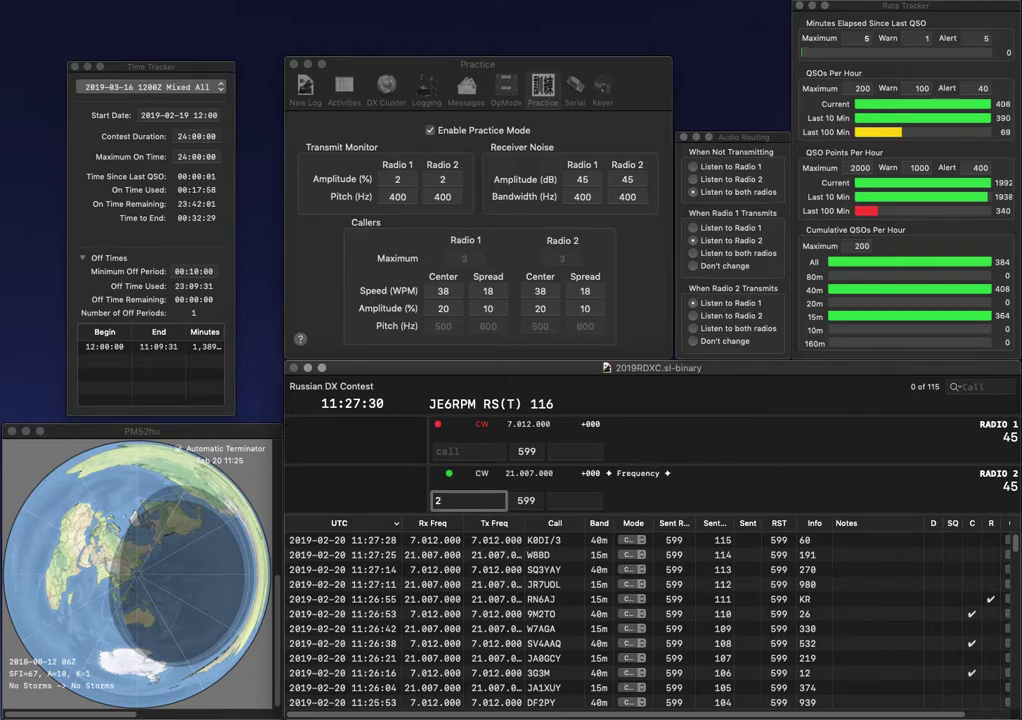
pyautogui.write('E')
pyautogui.press('Return')
pyautogui.write('2')
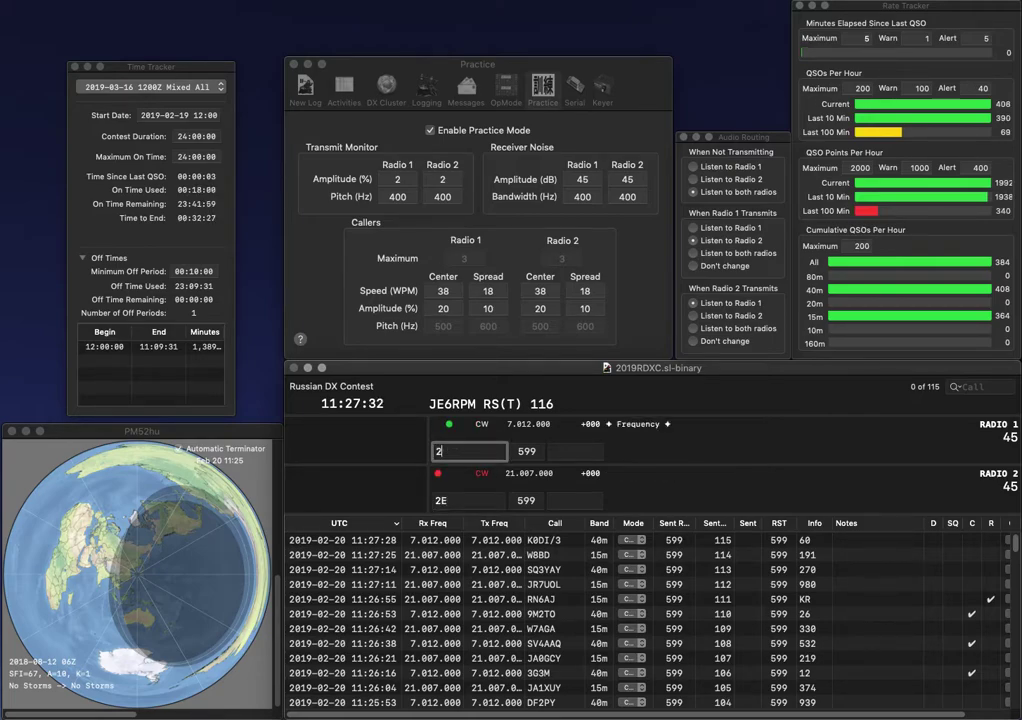
pyautogui.write('X')
pyautogui.press('Left')
pyautogui.press('Left')
pyautogui.write('UX')
pyautogui.press('Return')
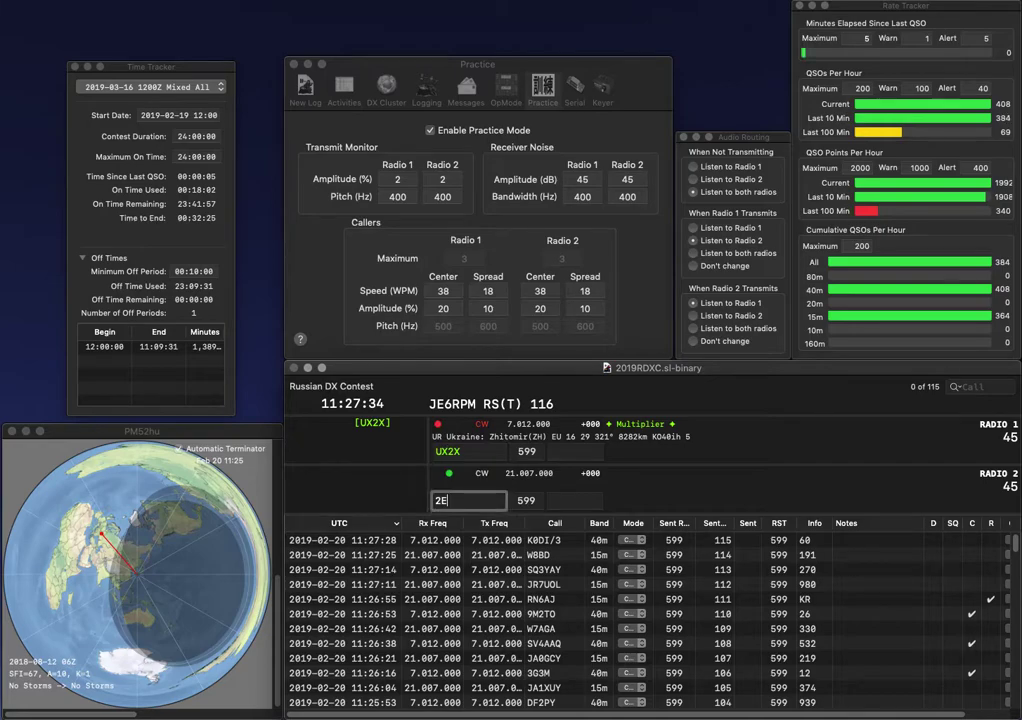
# - Try completing the partial call on Radio 2 as H2EMA and send it
pyautogui.write('MA')
pyautogui.press('Home')
pyautogui.write('H')
pyautogui.press('Return')
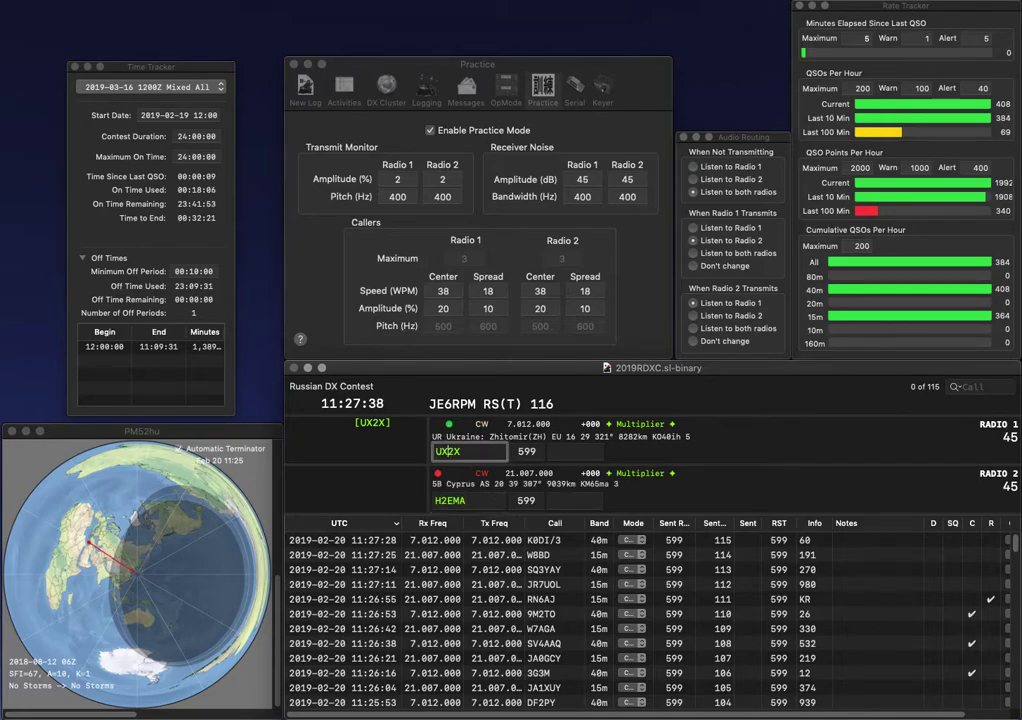
pyautogui.press('space')
pyautogui.write('258')
pyautogui.press('Return')
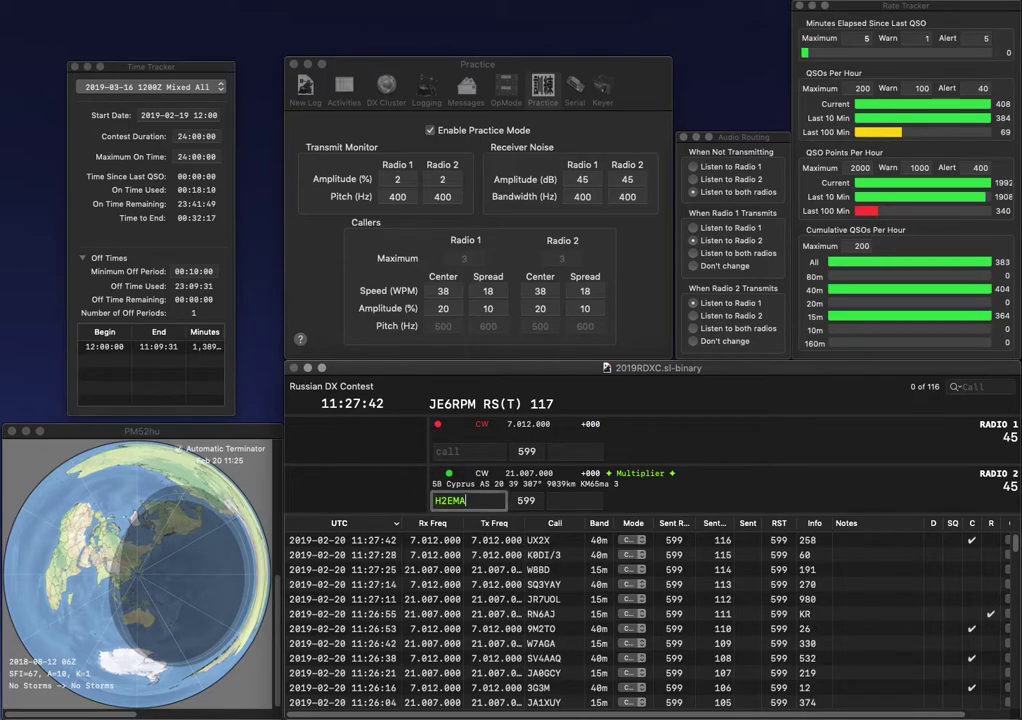
# - Replace the Radio 2 call with HA2EMA and enter the partial call MTV on Radio 1
pyautogui.press('Escape')
pyautogui.write('2EMA')
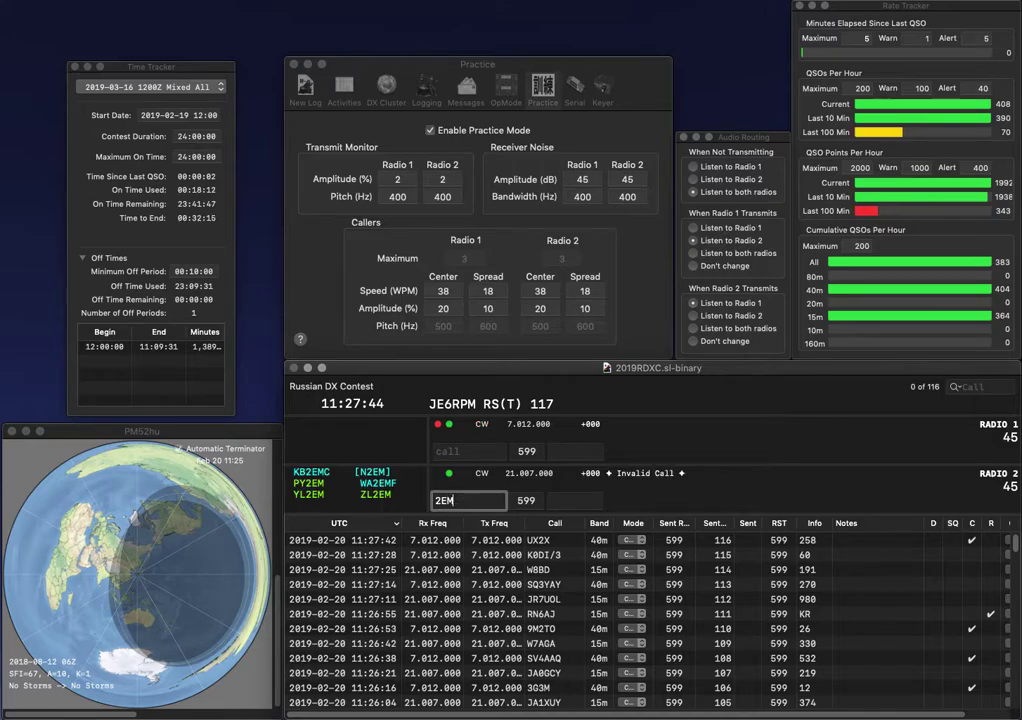
pyautogui.press('Home')
pyautogui.write('HA')
pyautogui.press('Return')
pyautogui.write('MTV')
pyautogui.press('Down')
pyautogui.press('End')
pyautogui.press('BackSpace')
pyautogui.press('BackSpace')
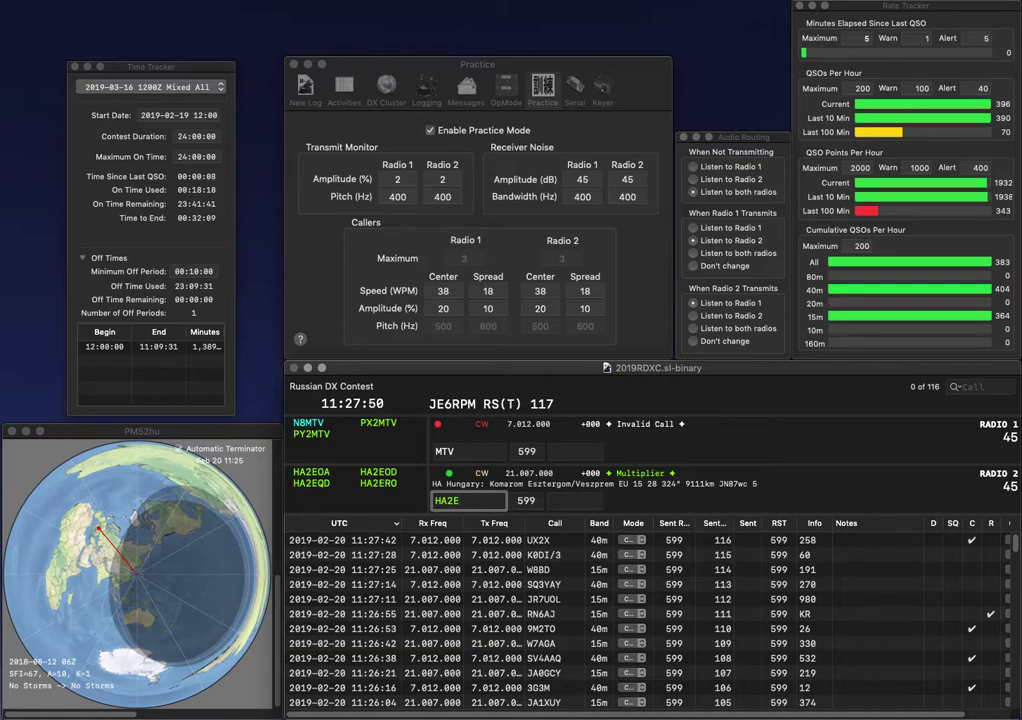
pyautogui.write('OA')
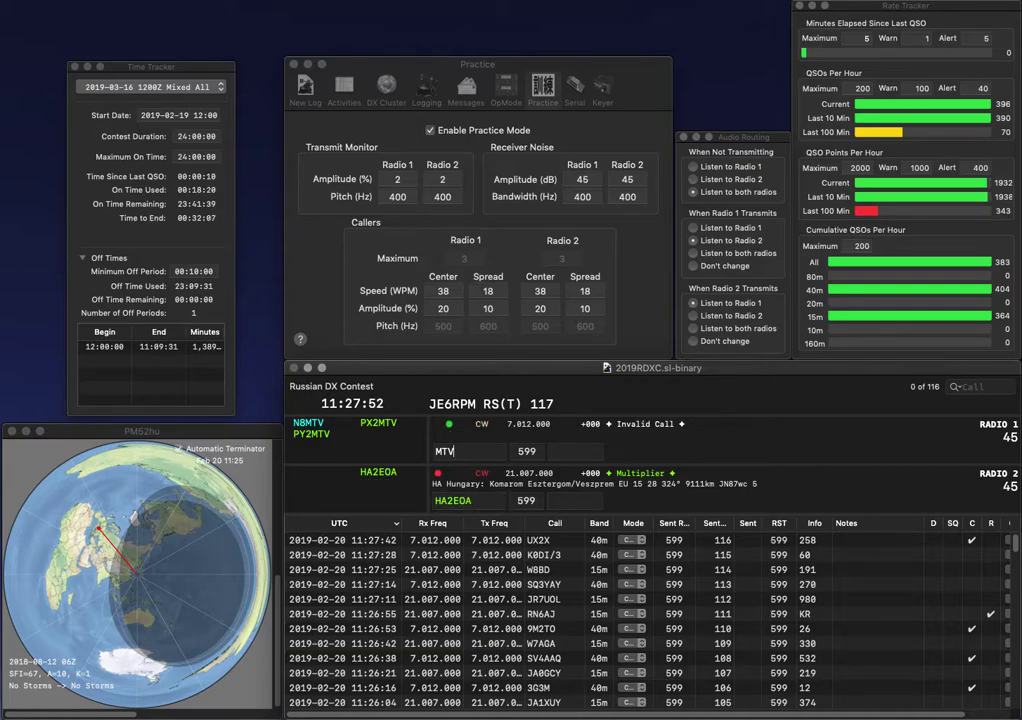
pyautogui.press('Return')
pyautogui.write('N8')
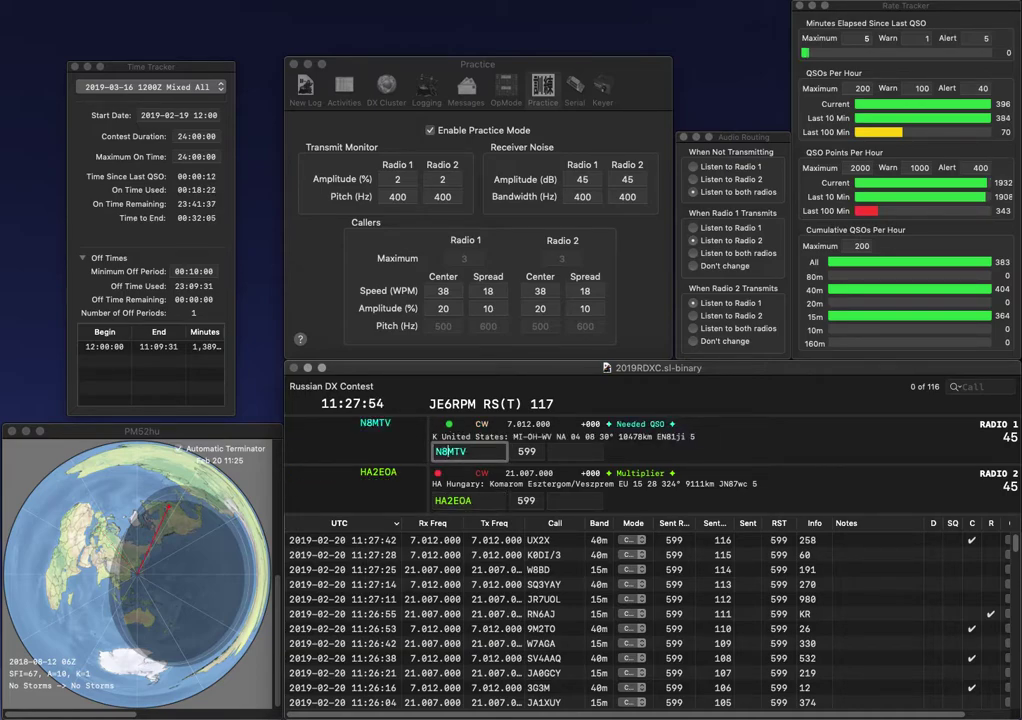
pyautogui.press('\\')
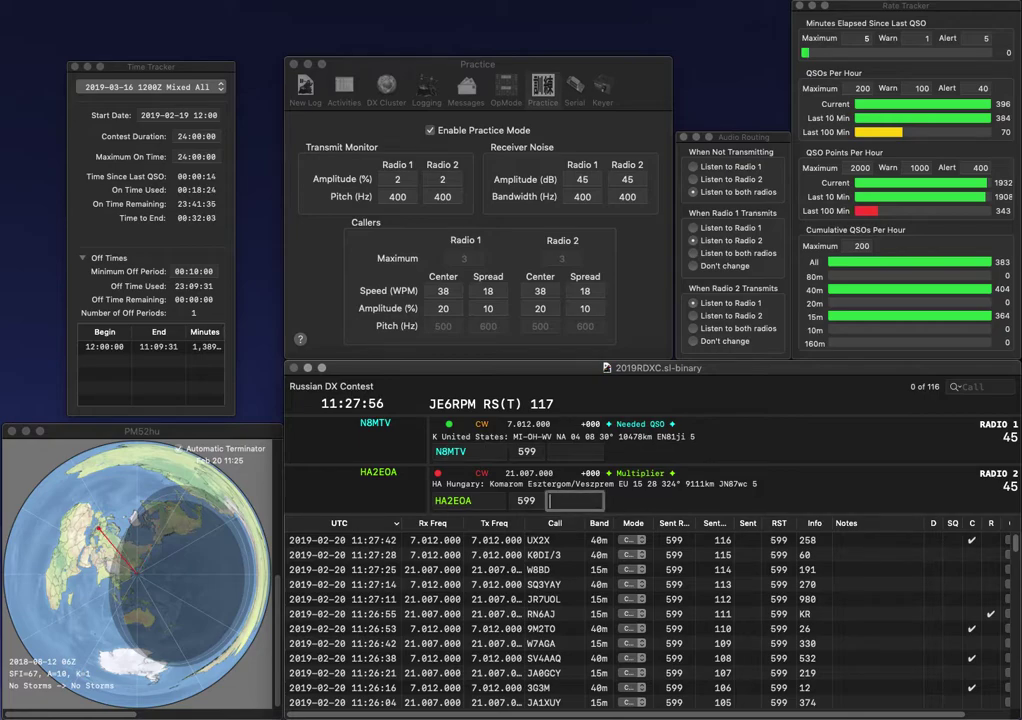
pyautogui.write('731')
pyautogui.press('Return')
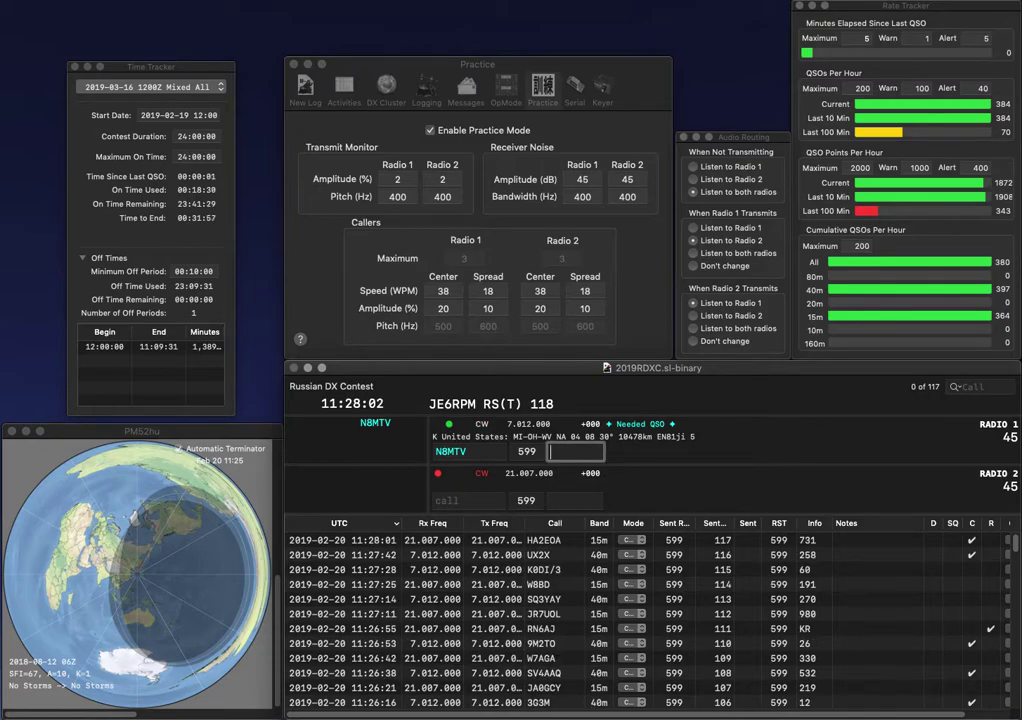
pyautogui.write('972')
pyautogui.press('Return')
pyautogui.write('PC9DB')
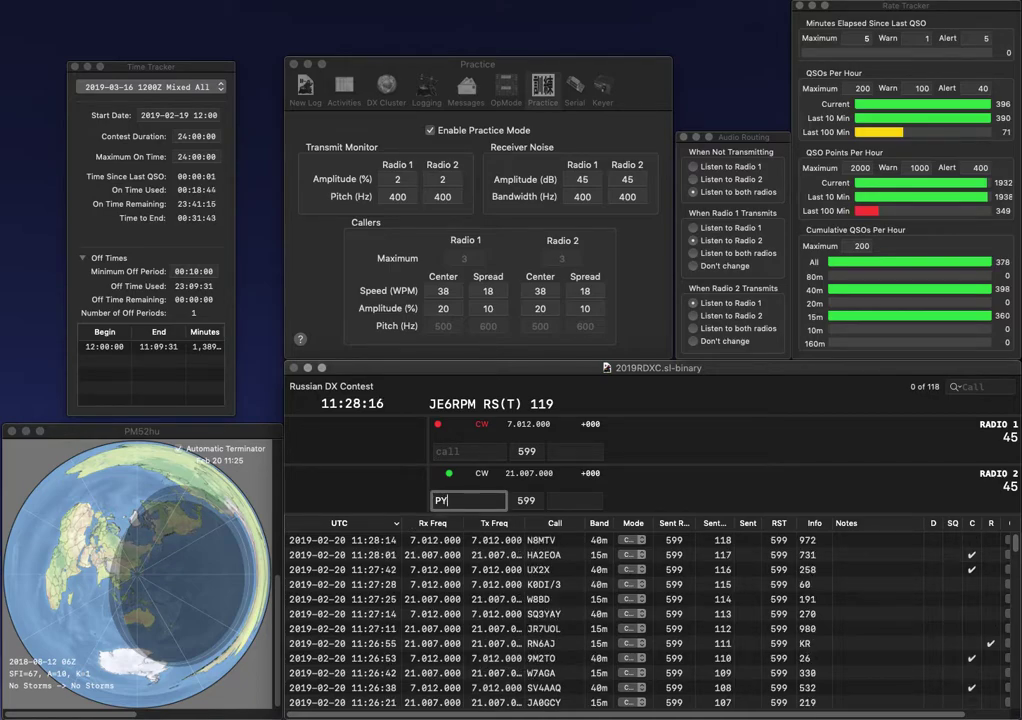
pyautogui.press('Return')
pyautogui.write('UT4N')
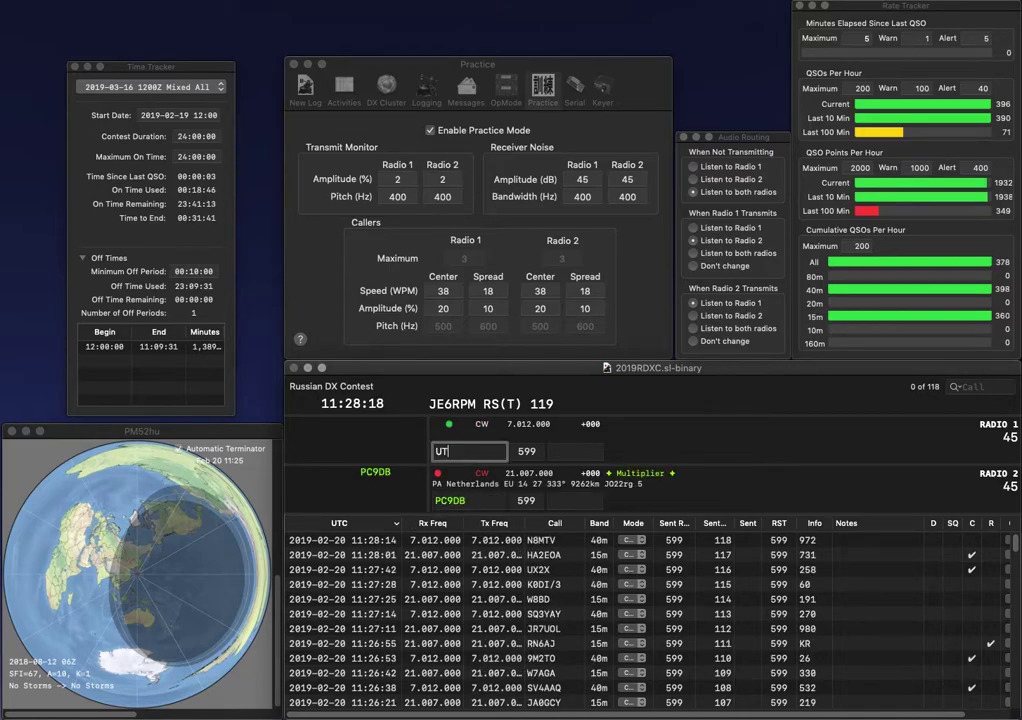
pyautogui.press('BackSpace')
pyautogui.write('MW')
pyautogui.press('Return')
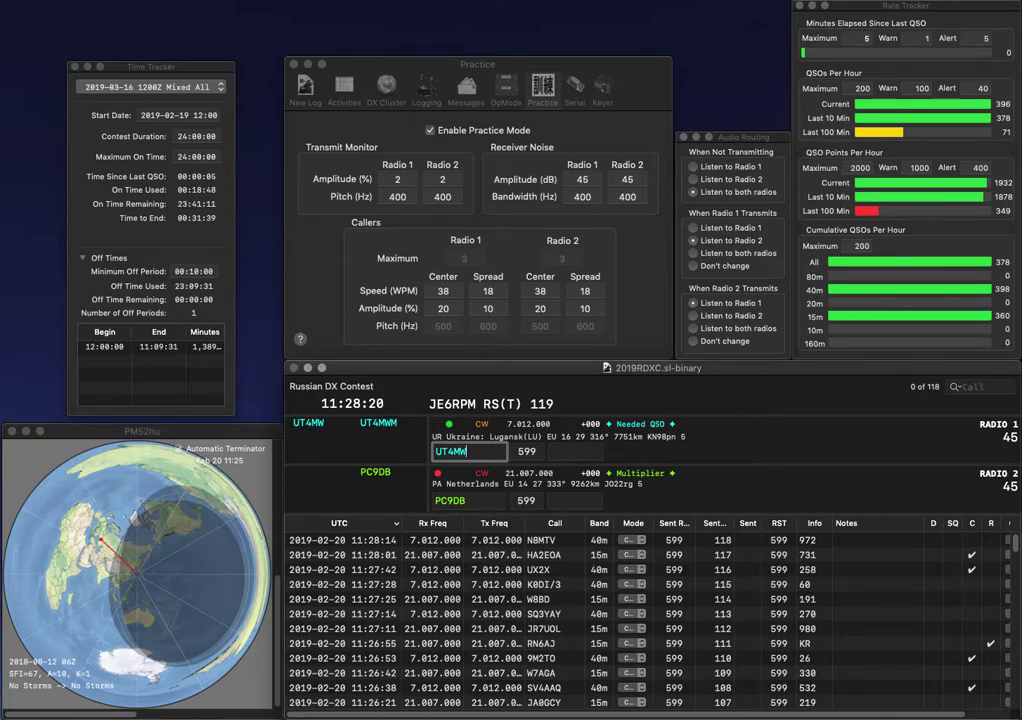
pyautogui.press('space')
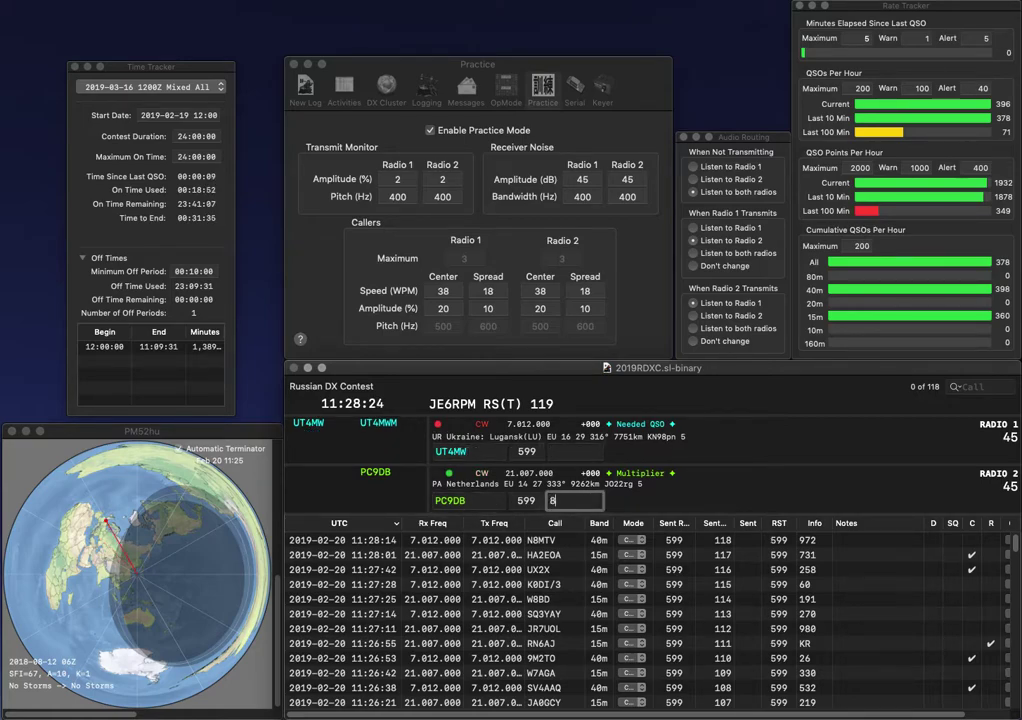
pyautogui.press('Return')
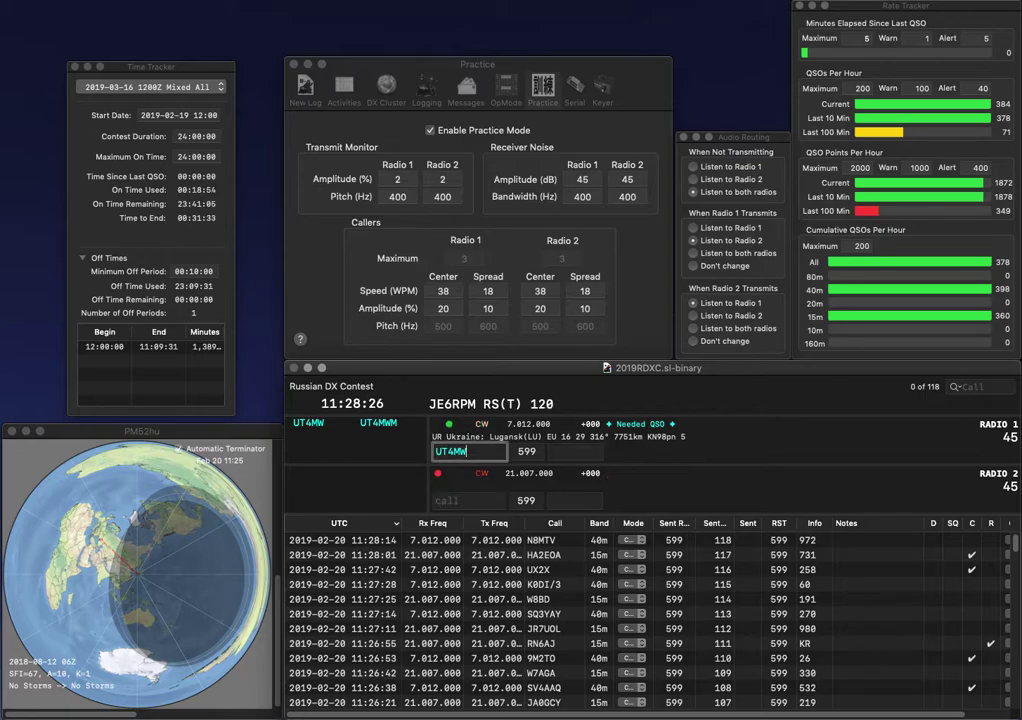
pyautogui.press('Tab')
pyautogui.write('7')
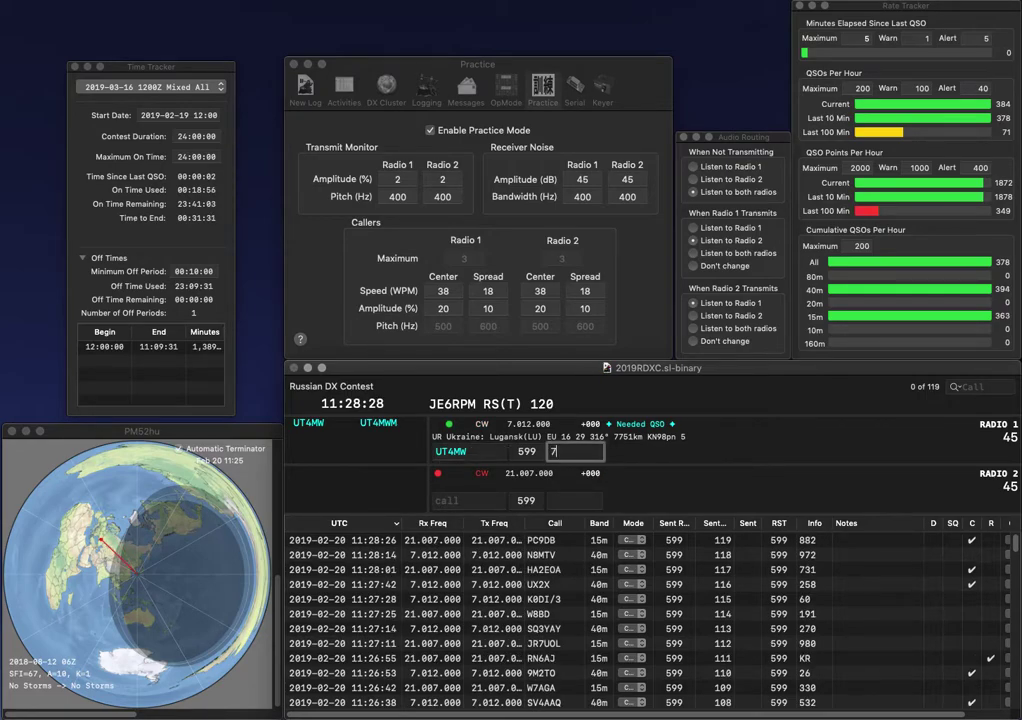
pyautogui.write('72')
pyautogui.press('Return')
# - Answer new callers by entering the partial call 7A on Radio 2 and NG2K on Radio 1
pyautogui.write('7A')
pyautogui.press('Return')
pyautogui.write('NG2K')
pyautogui.press('Return')
# - Complete the Radio 2 call as 9A7A and correct the Radio 1 call to NG3K
pyautogui.write('9A')
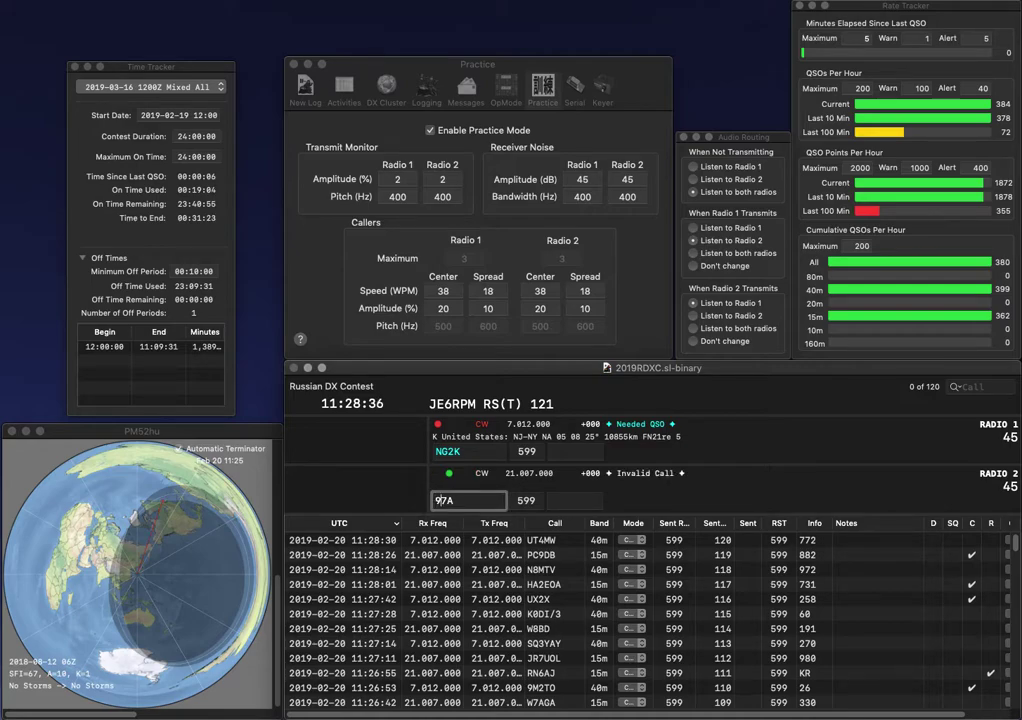
pyautogui.press('Return')
pyautogui.press('Delete')
pyautogui.write('3')
pyautogui.press('Down')
pyautogui.press('space')
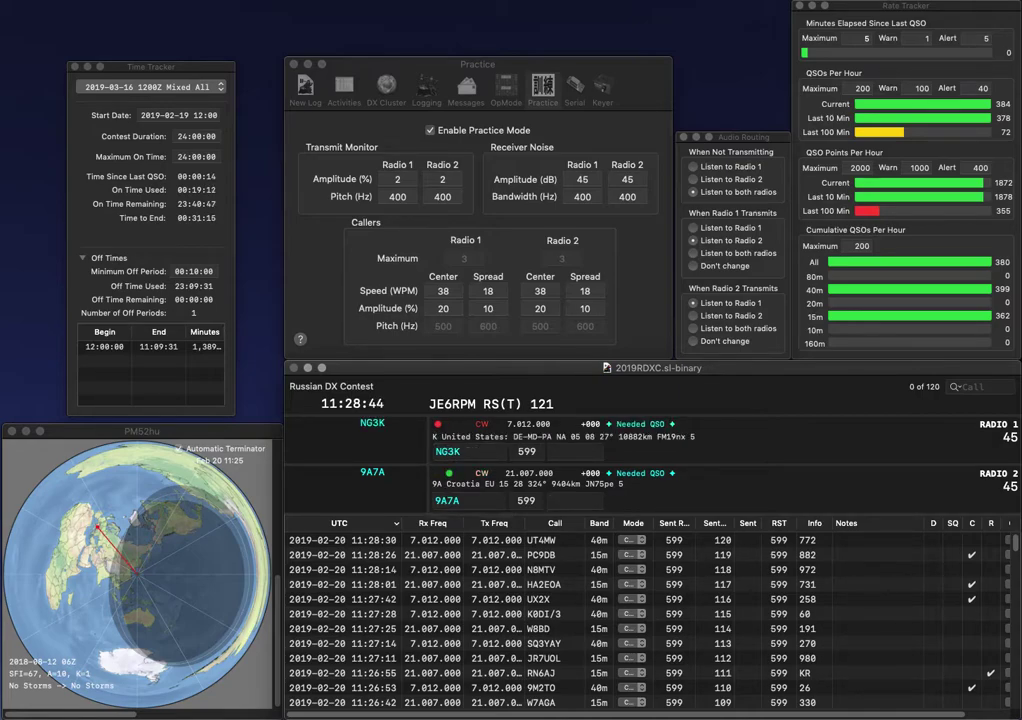
# - Log the received exchanges 384 for 9A7A and 680 for NG3K
pyautogui.write('384')
pyautogui.press('Return')
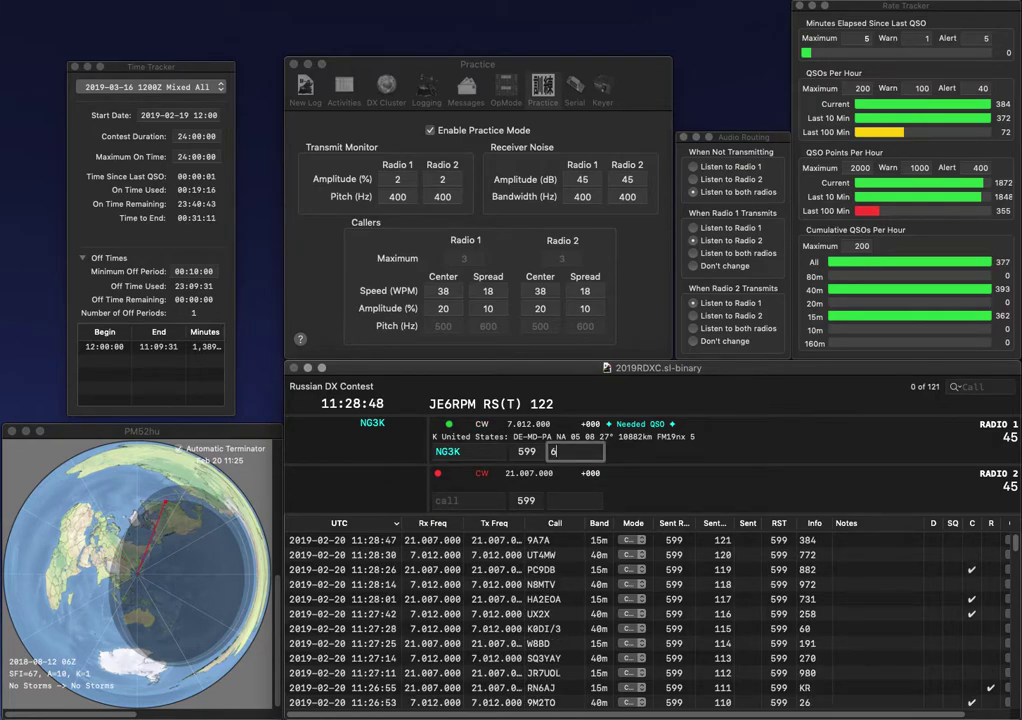
pyautogui.write('680')
pyautogui.press('Return')
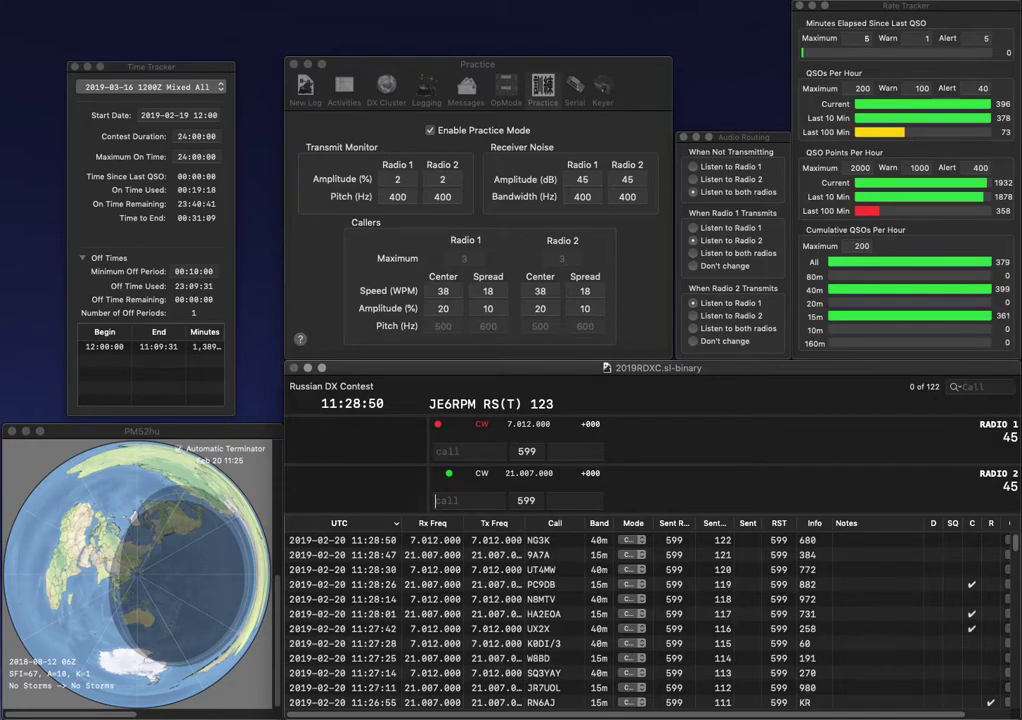
pyautogui.write('7APP')
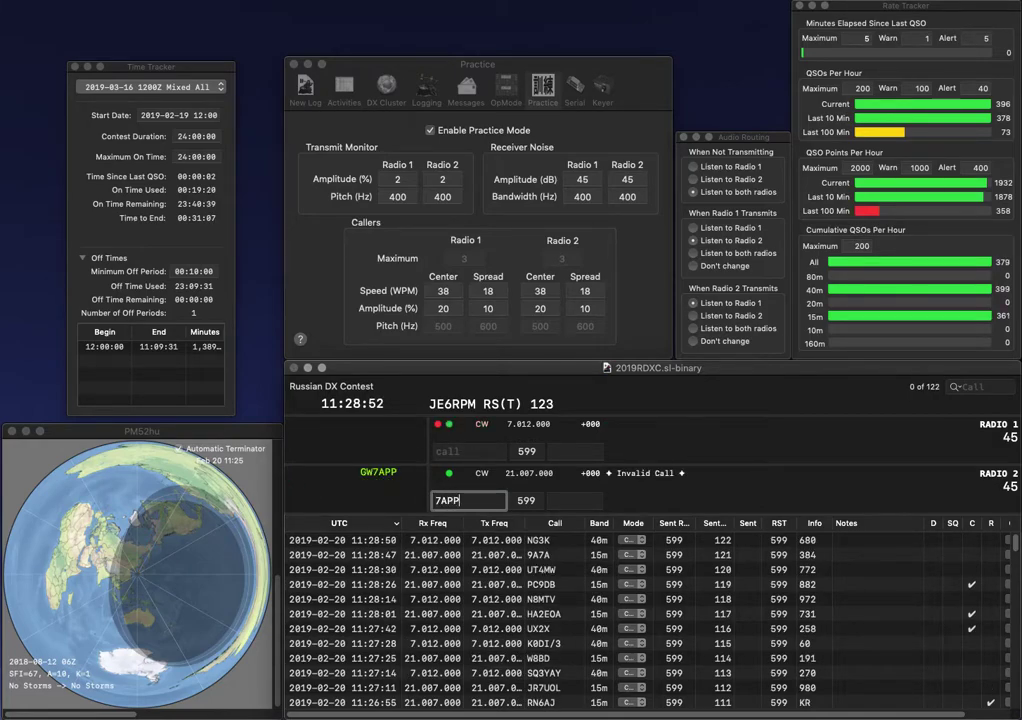
pyautogui.press('Return')
pyautogui.write('RJR')
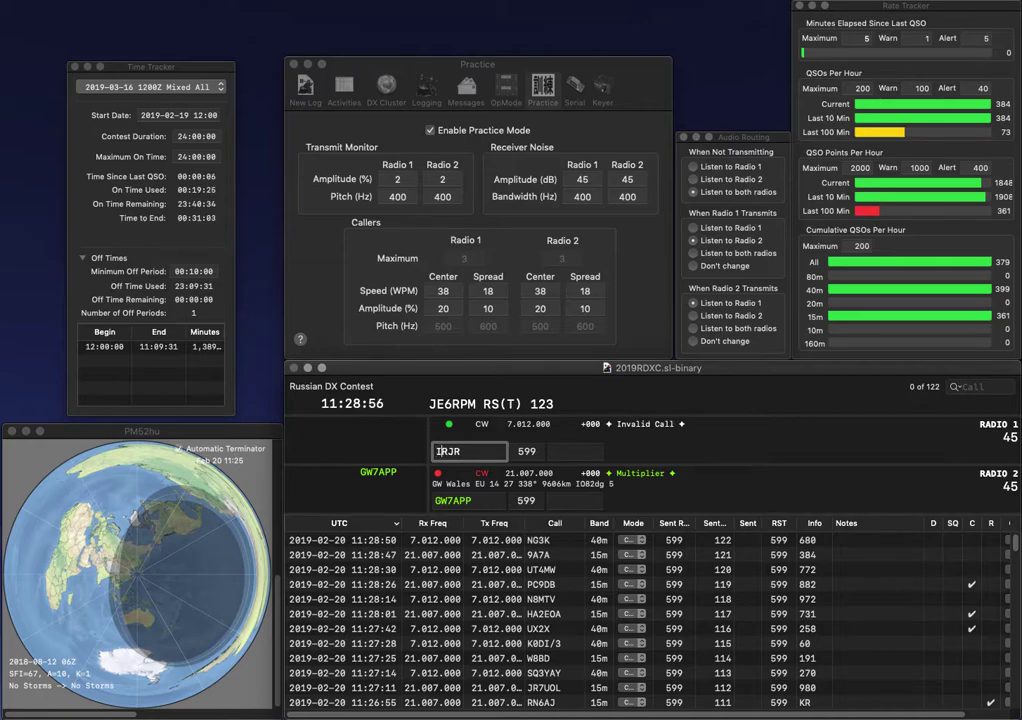
pyautogui.press('Home')
pyautogui.write('IZ0')
pyautogui.press('Return')
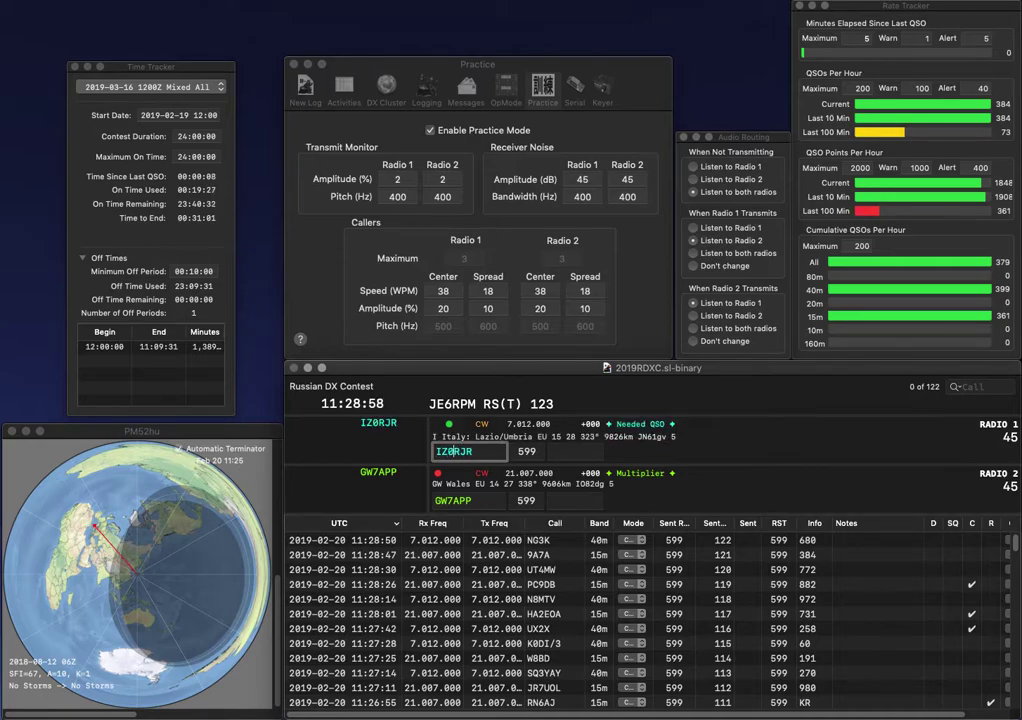
pyautogui.write('223')
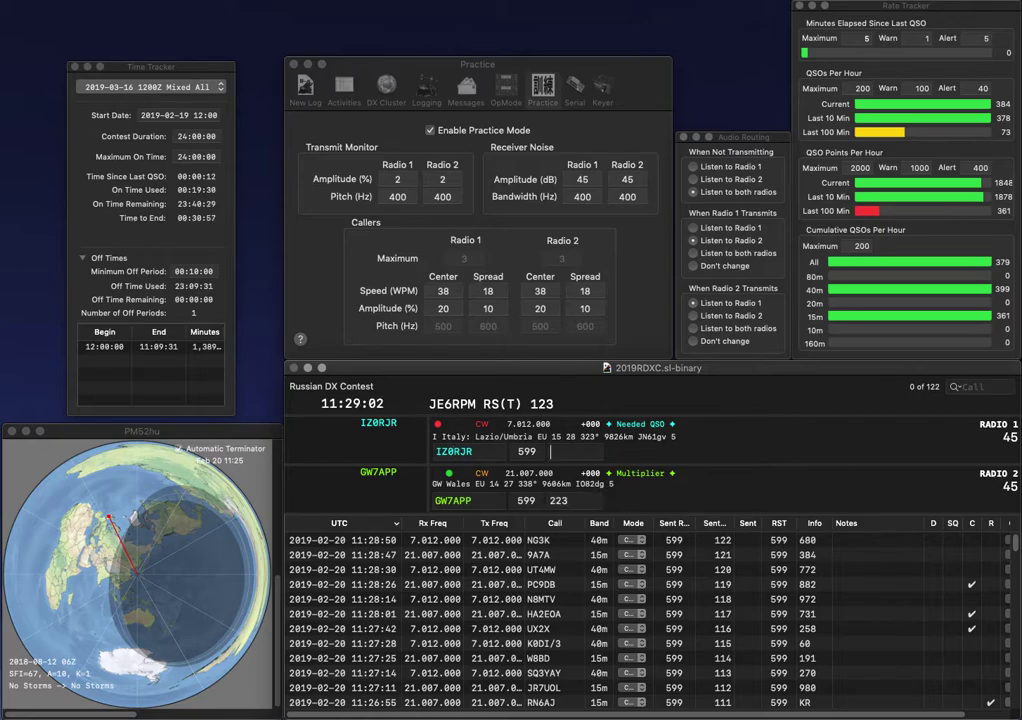
pyautogui.press('Return')
pyautogui.write('154')
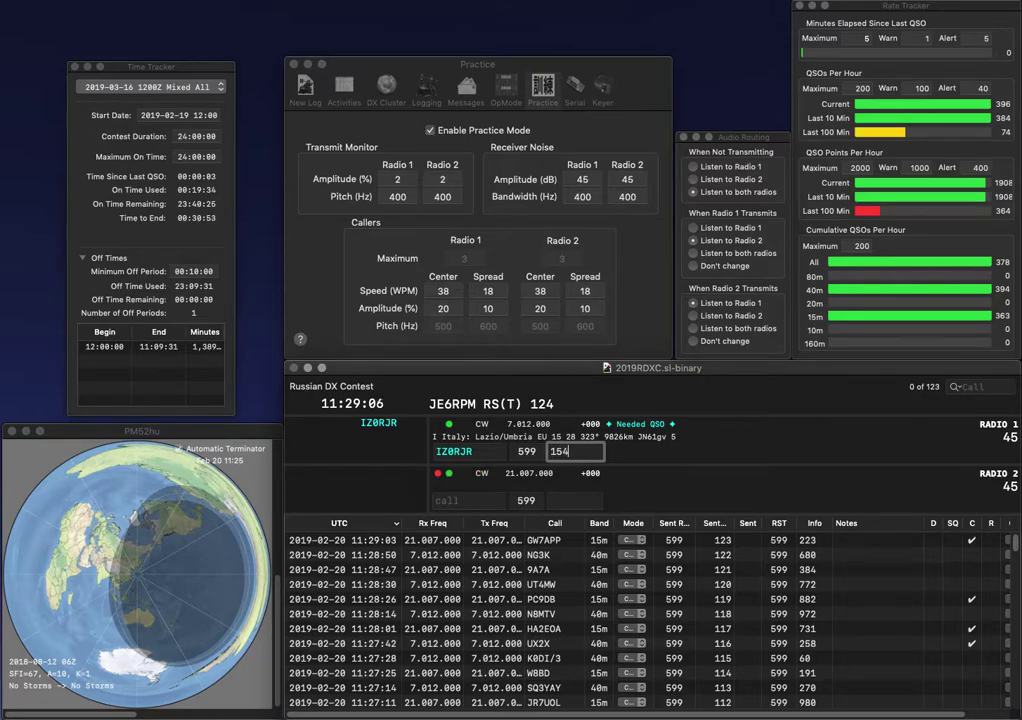
pyautogui.press('Return')
pyautogui.write('7RMZ')
pyautogui.press('BackSpace')
pyautogui.press('BackSpace')
pyautogui.write('ZK')
pyautogui.press('Return')
pyautogui.write('N')
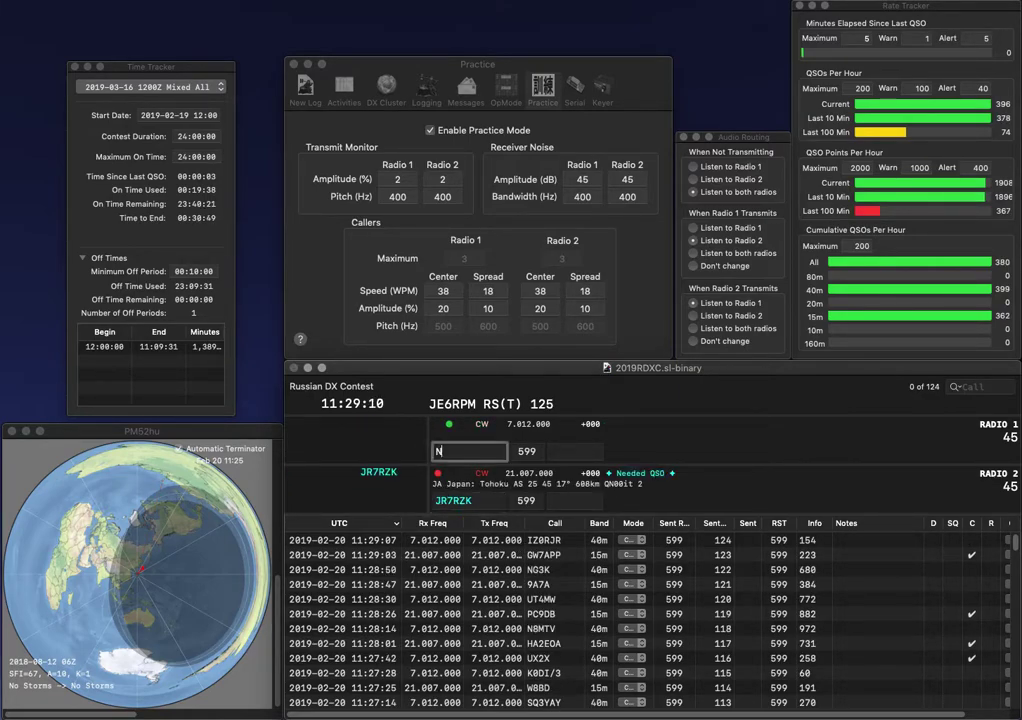
pyautogui.write('4BNR')
pyautogui.hotkey('ctrl', 'a')
pyautogui.write('K')
pyautogui.press('Return')
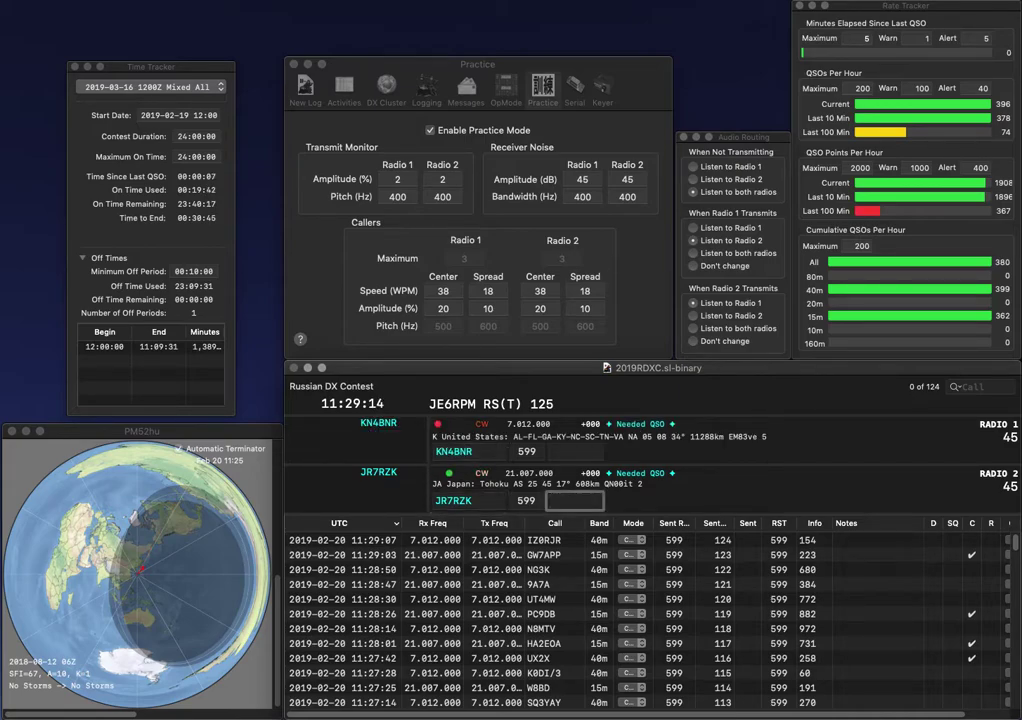
pyautogui.write('416')
pyautogui.press('Return')
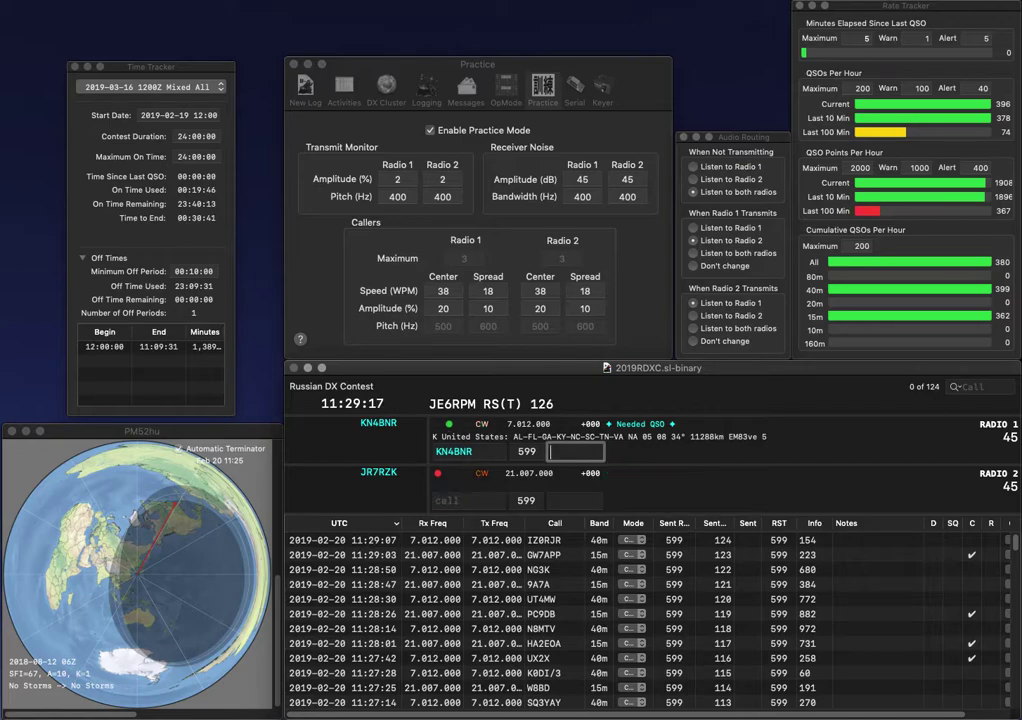
pyautogui.write('1')
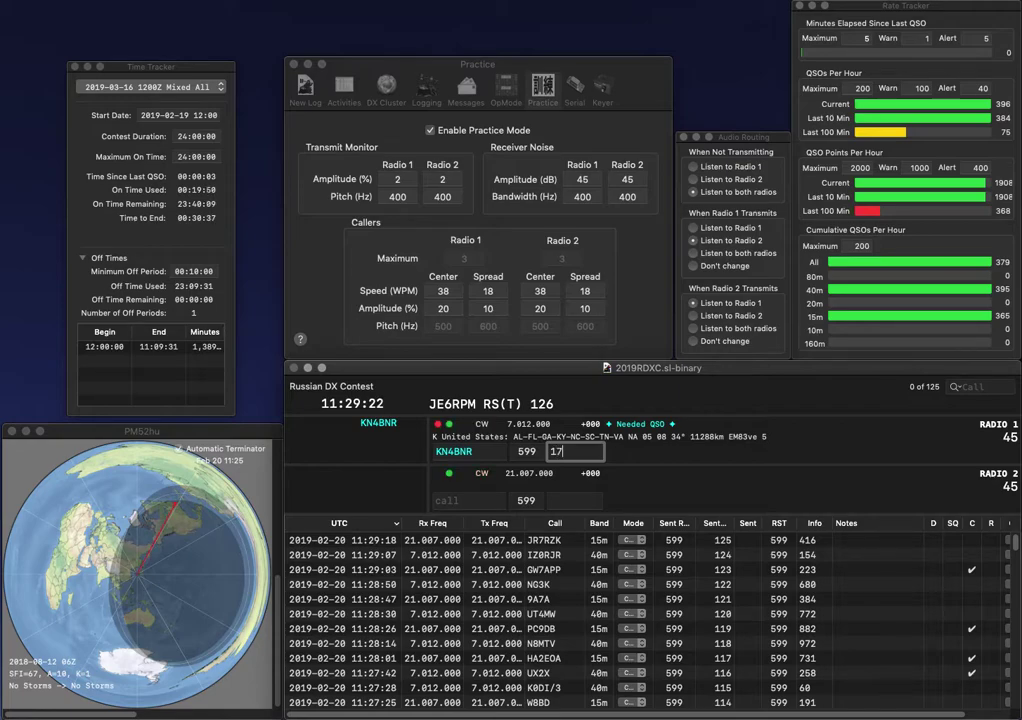
pyautogui.write('75')
pyautogui.press('Return')
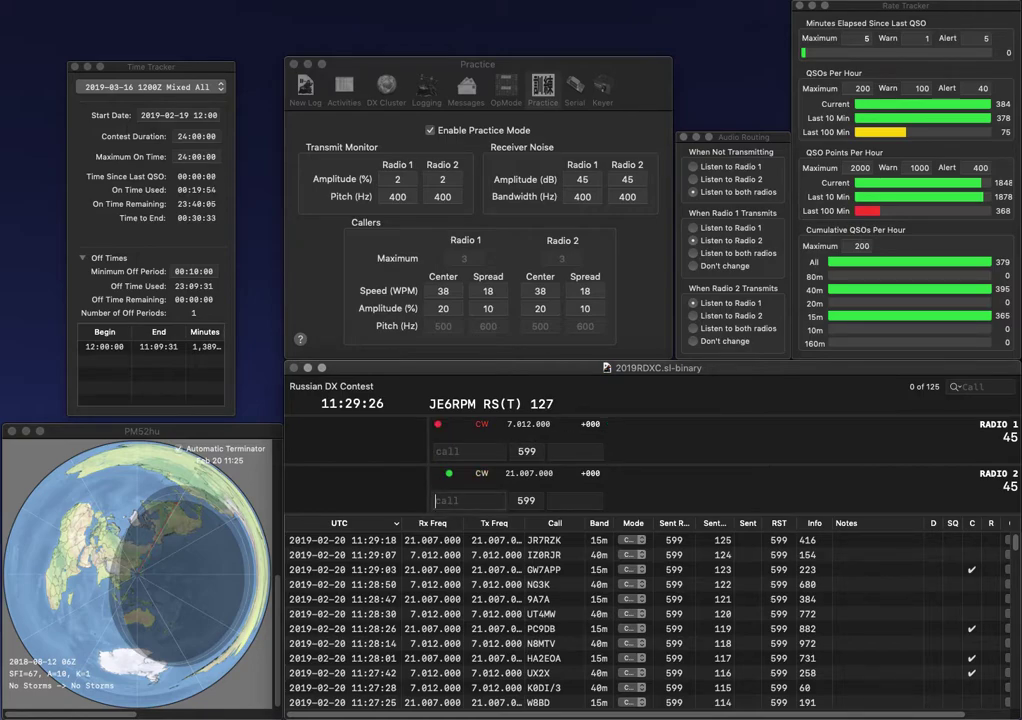
# - Answer new callers by entering IY1A on Radio 2 and the partial call 3TI on Radio 1
pyautogui.write('1A')
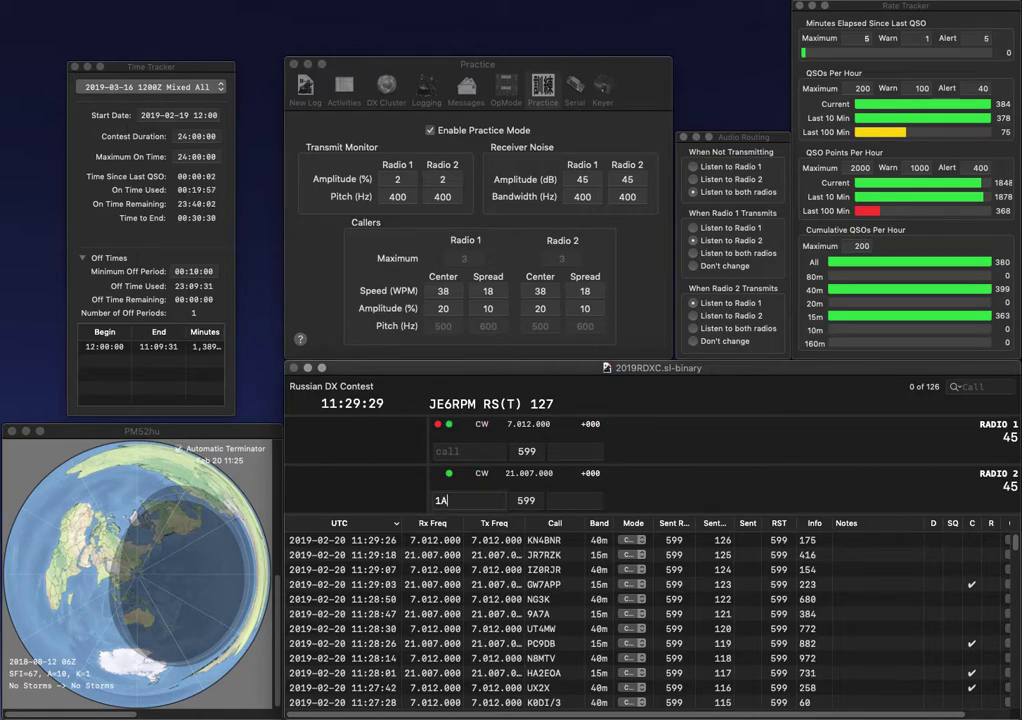
pyautogui.press('Return')
pyautogui.write('3')
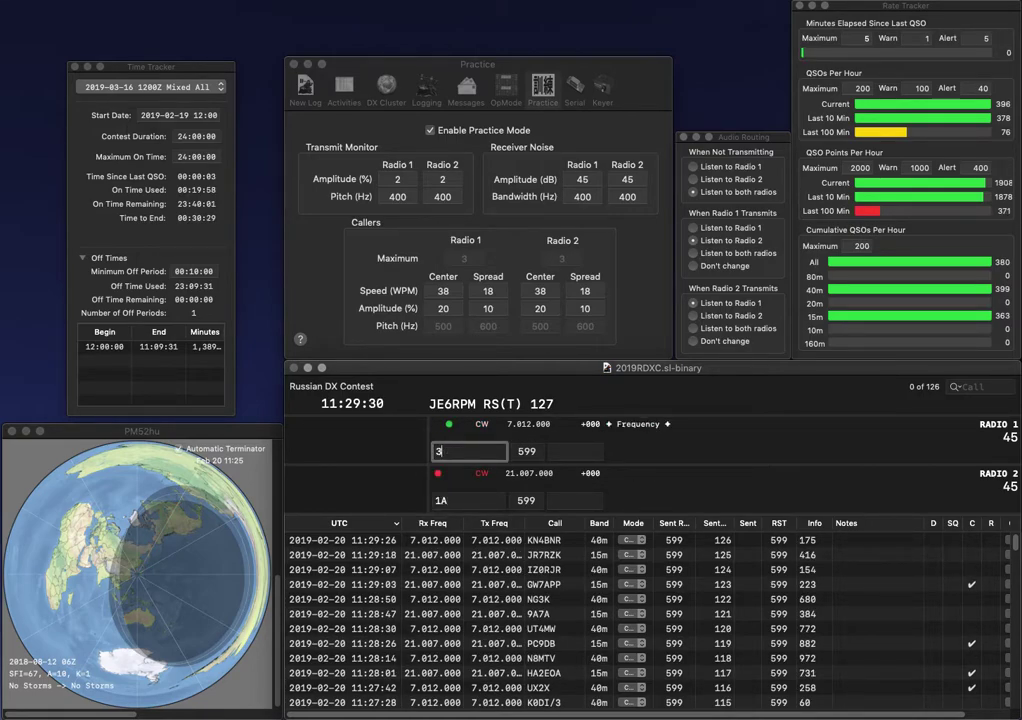
pyautogui.write('TI')
pyautogui.press('Down')
pyautogui.press('Left')
pyautogui.press('Left')
pyautogui.write('IY')
pyautogui.press('Up')
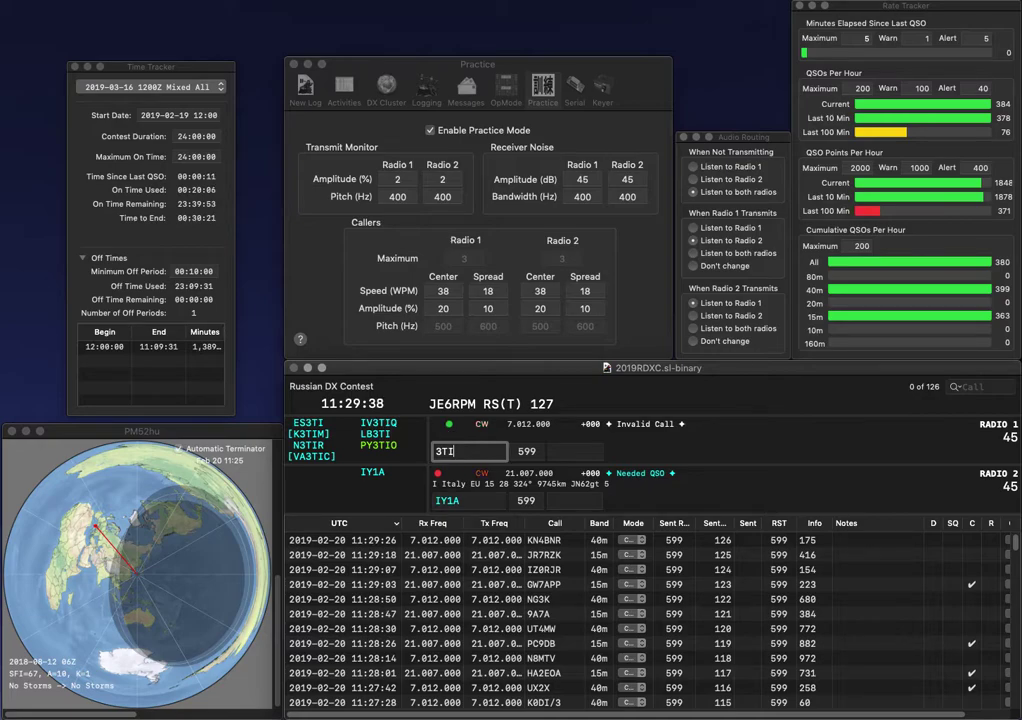
# - Change the partial call on Radio 1 to W3
pyautogui.press('Left')
pyautogui.press('Left')
pyautogui.press('Left')
pyautogui.write('W')
pyautogui.press('Right')
pyautogui.press('Right')
pyautogui.press('Right')
pyautogui.press('BackSpace')
pyautogui.press('BackSpace')
# - Log the received exchange 591 for IY1A on Radio 2
pyautogui.press('Down')
pyautogui.press('Tab')
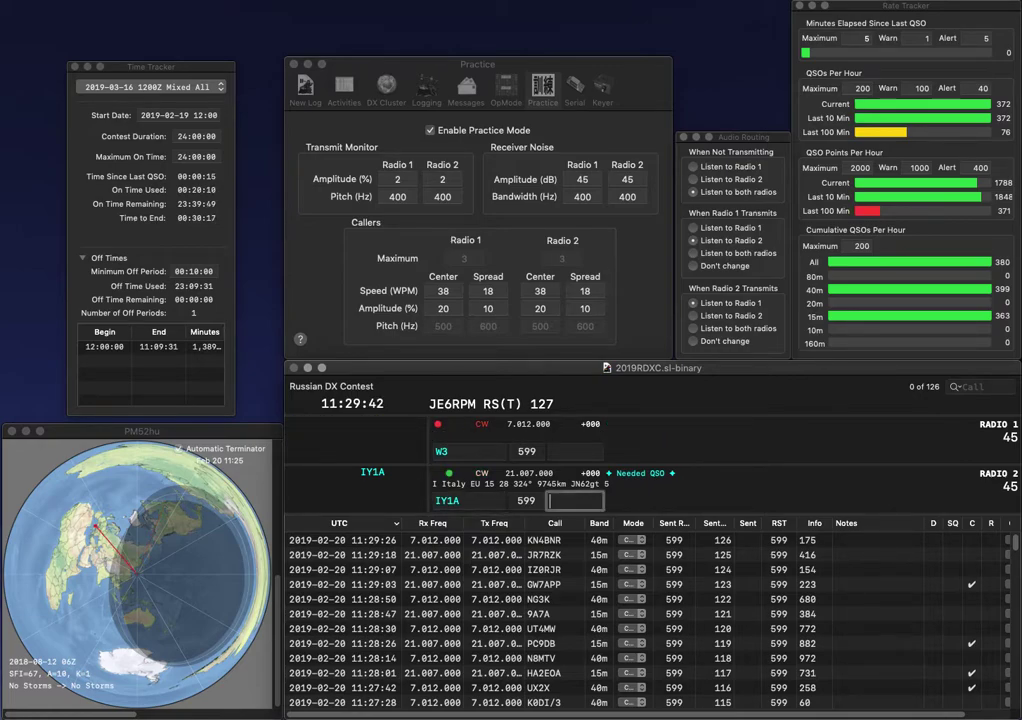
pyautogui.write('591')
pyautogui.press('Return')
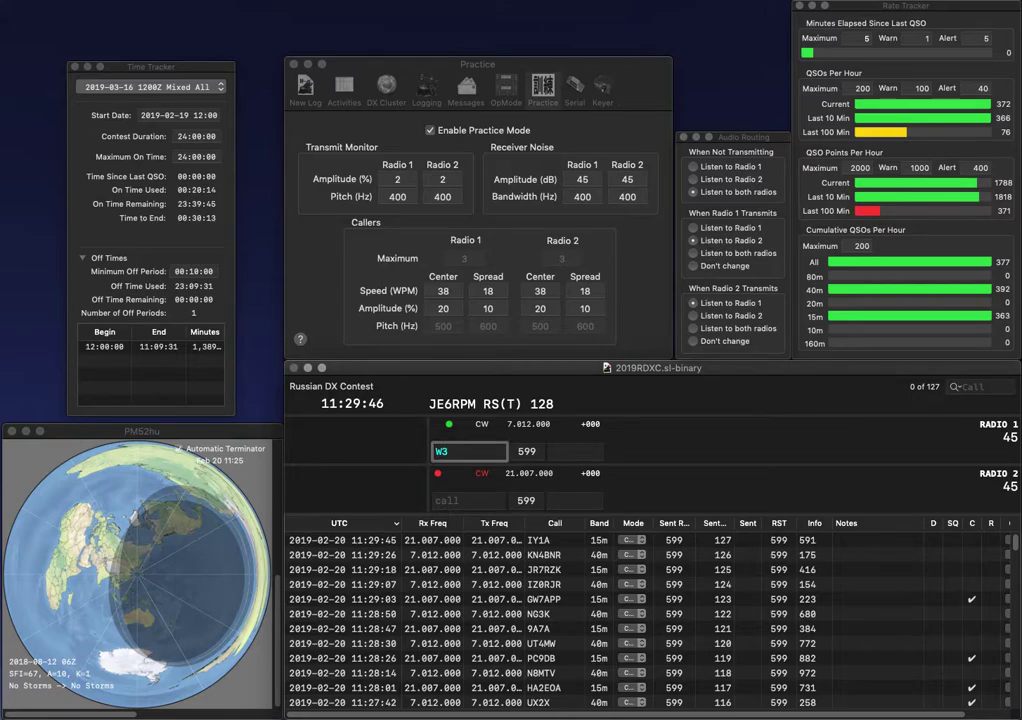
# - Complete the Radio 1 call as W3F/TIO and answer the Radio 2 caller by entering DL0ZZ
pyautogui.write('F/T')
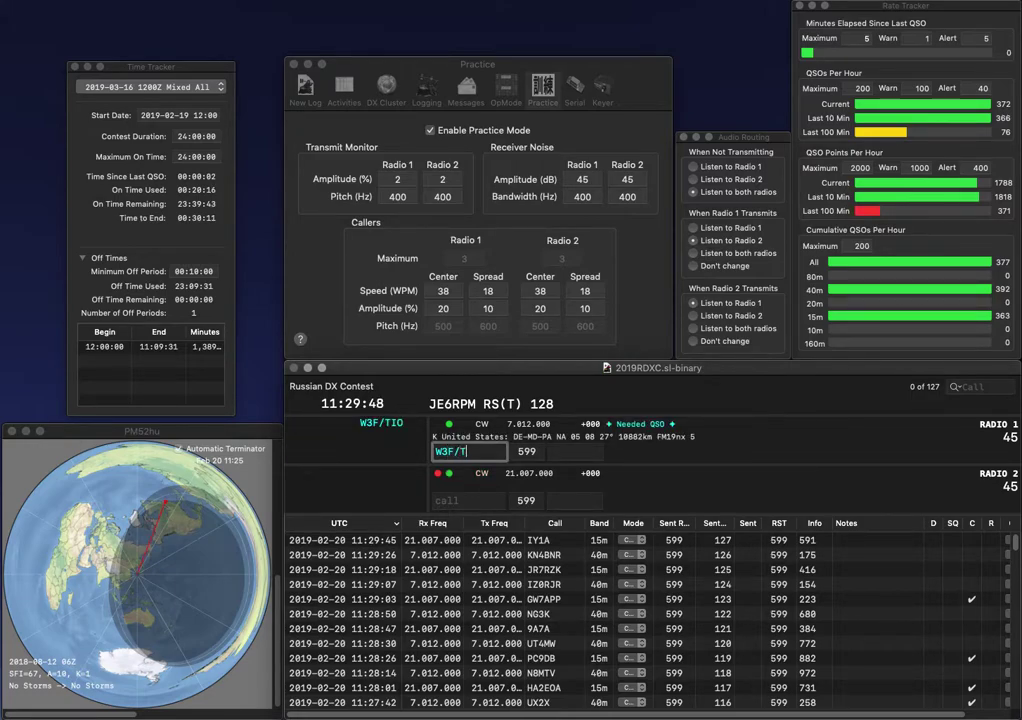
pyautogui.write('IO')
pyautogui.press('Return')
pyautogui.write('0')
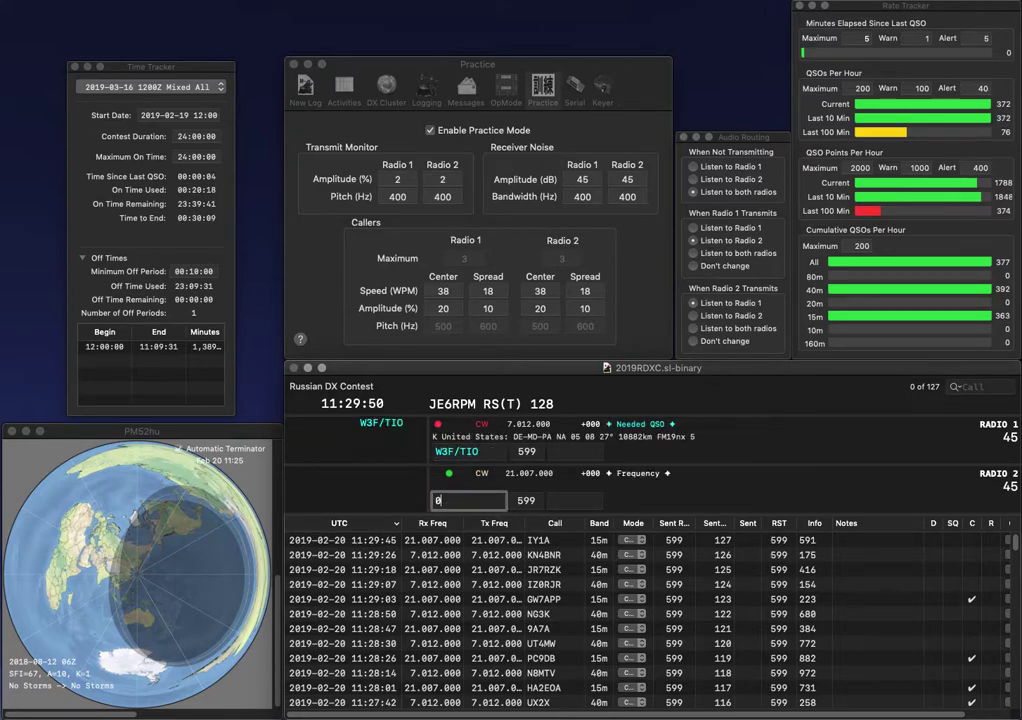
pyautogui.write('ZZ')
pyautogui.press('Home')
pyautogui.write('DF')
pyautogui.press('BackSpace')
pyautogui.write('L')
pyautogui.press('Return')
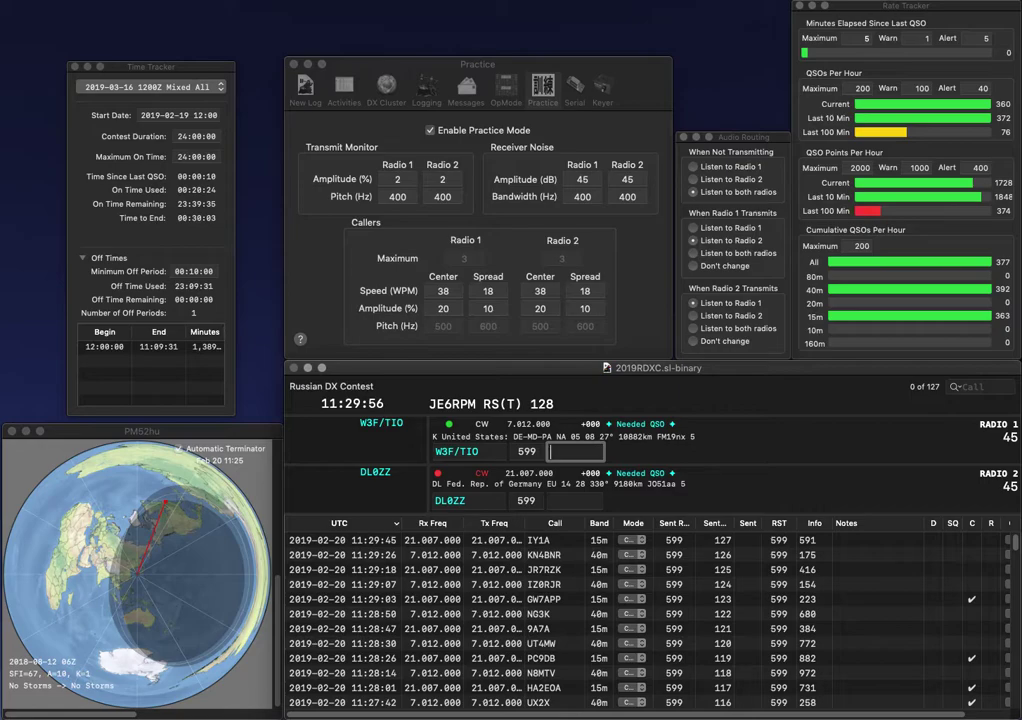
# - Log the received exchanges 307 for W3F/TIO and 682 for DL0ZZ
pyautogui.write('307')
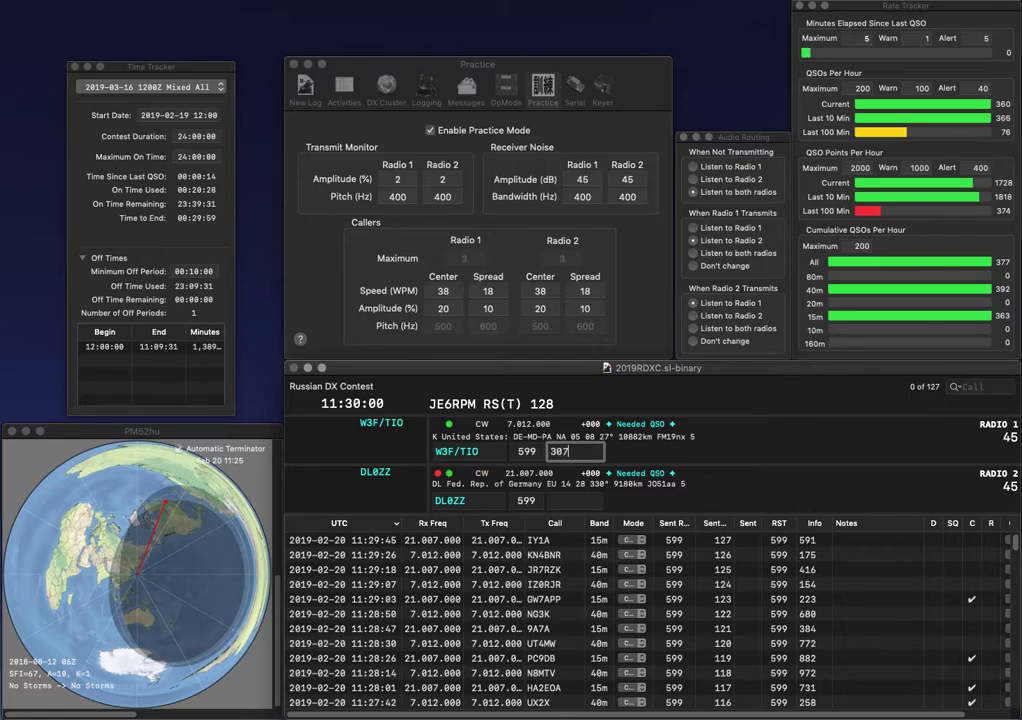
pyautogui.press('Return')
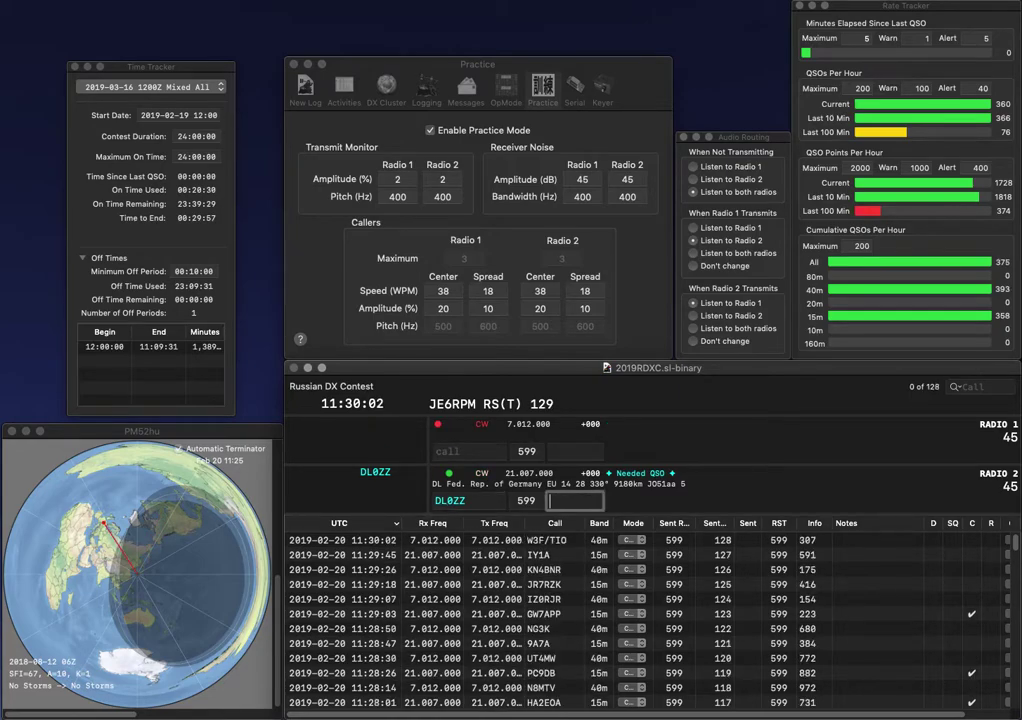
pyautogui.write('682')
pyautogui.press('Return')
# - Answer new callers by entering GM2V on Radio 1 and G7Y on Radio 2
pyautogui.write('M2V')
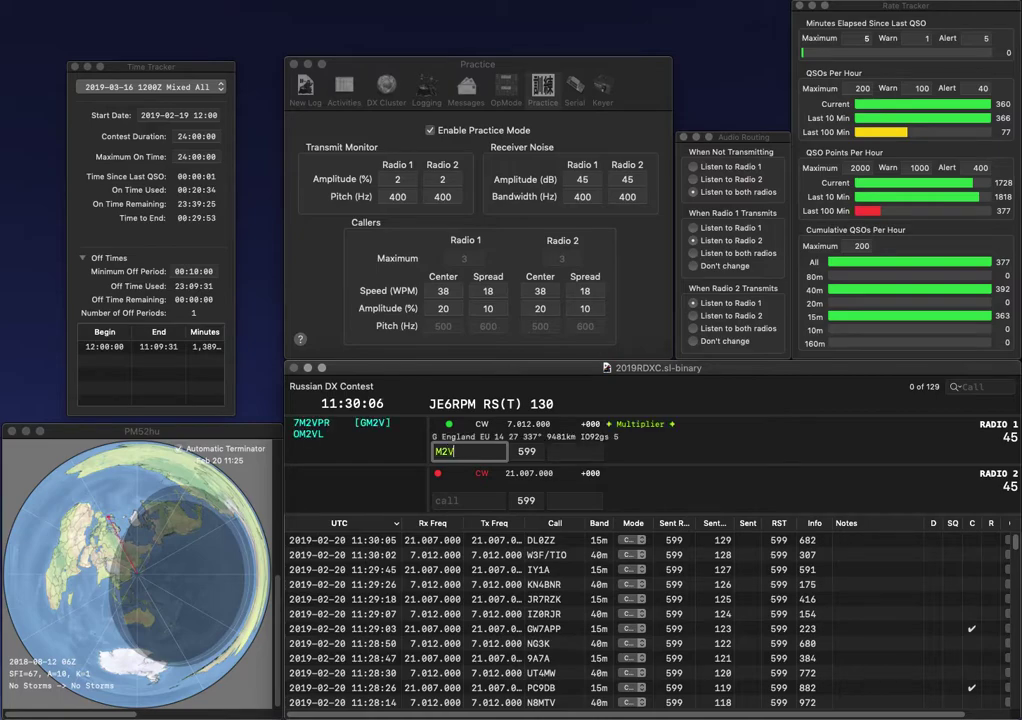
pyautogui.press('Home')
pyautogui.write('G')
pyautogui.press('Return')
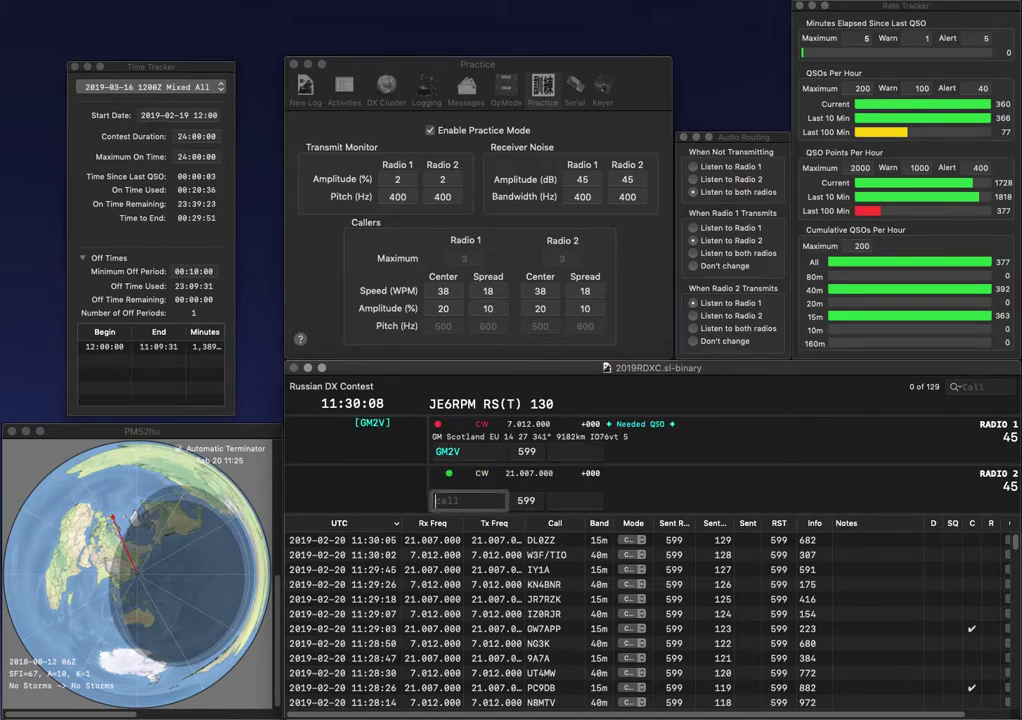
pyautogui.write('G7Y')
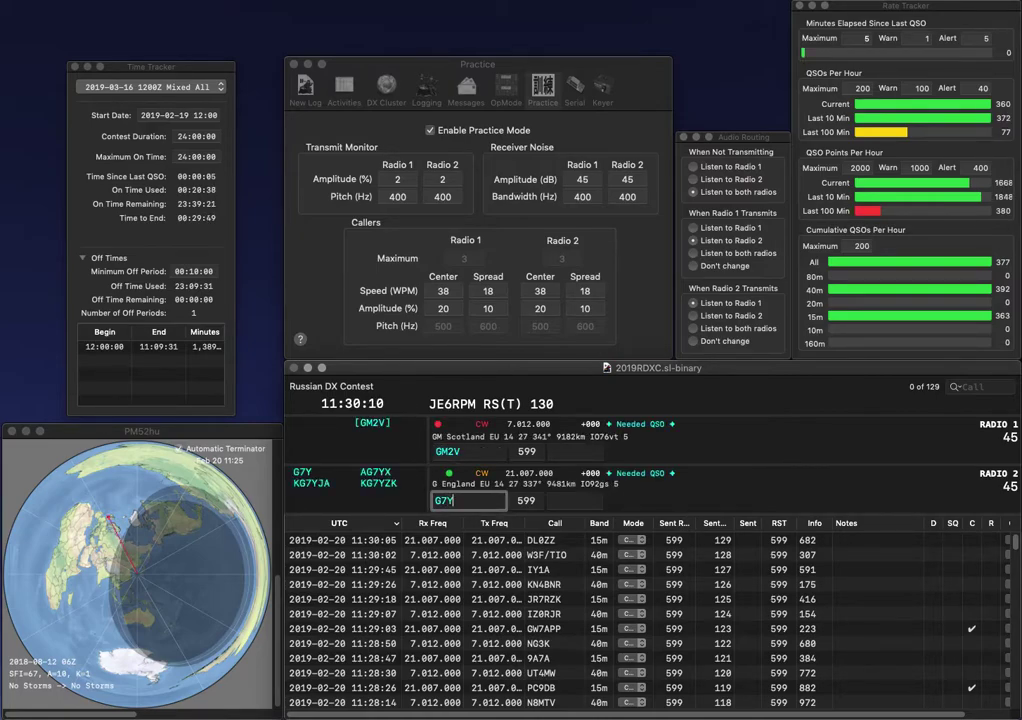
pyautogui.press('Return')
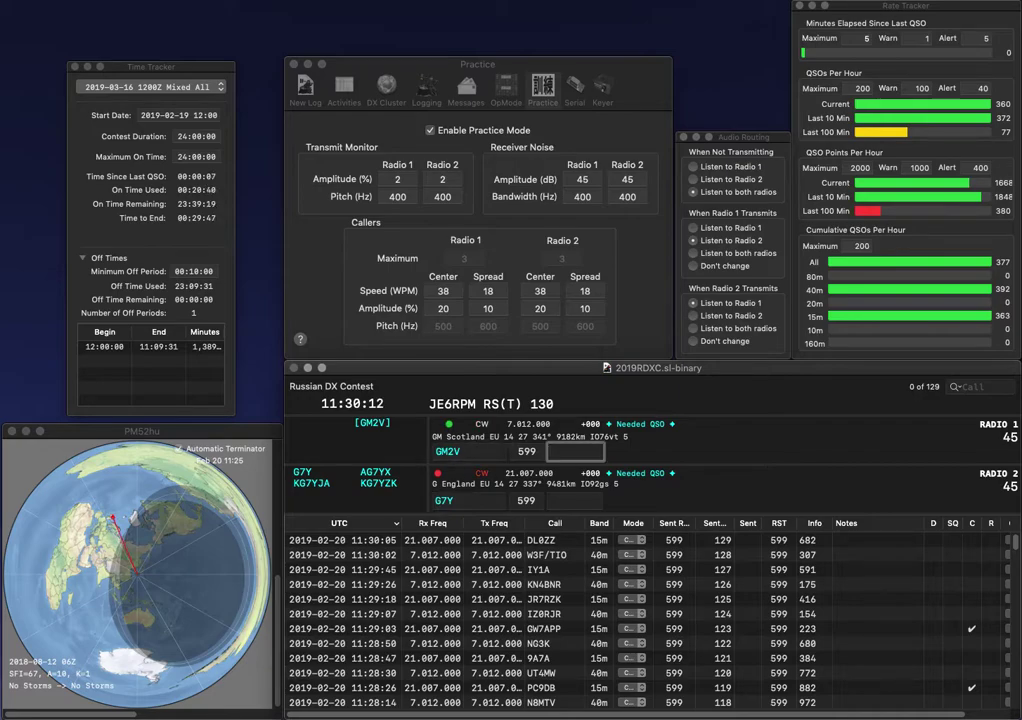
# - Log the received exchanges 400 for GM2V and 647 for G7Y
pyautogui.write('400')
pyautogui.press('Return')
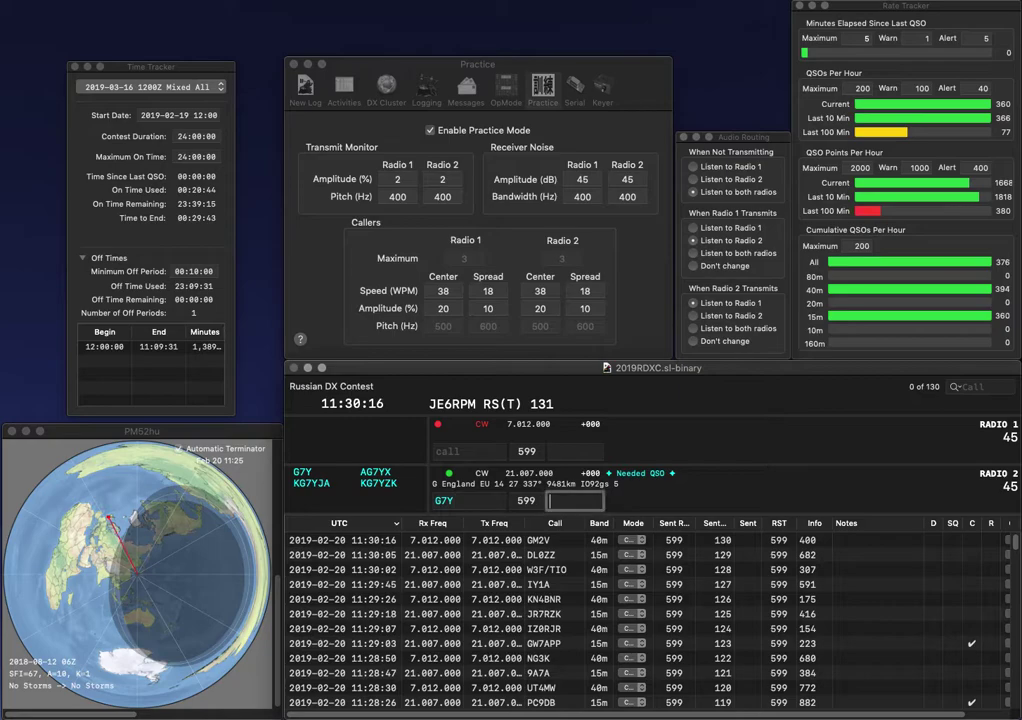
pyautogui.write('647')
pyautogui.press('Return')
# - Answer new callers by entering AI4IC on Radio 1 and RM6C on Radio 2
pyautogui.write('AI4IC')
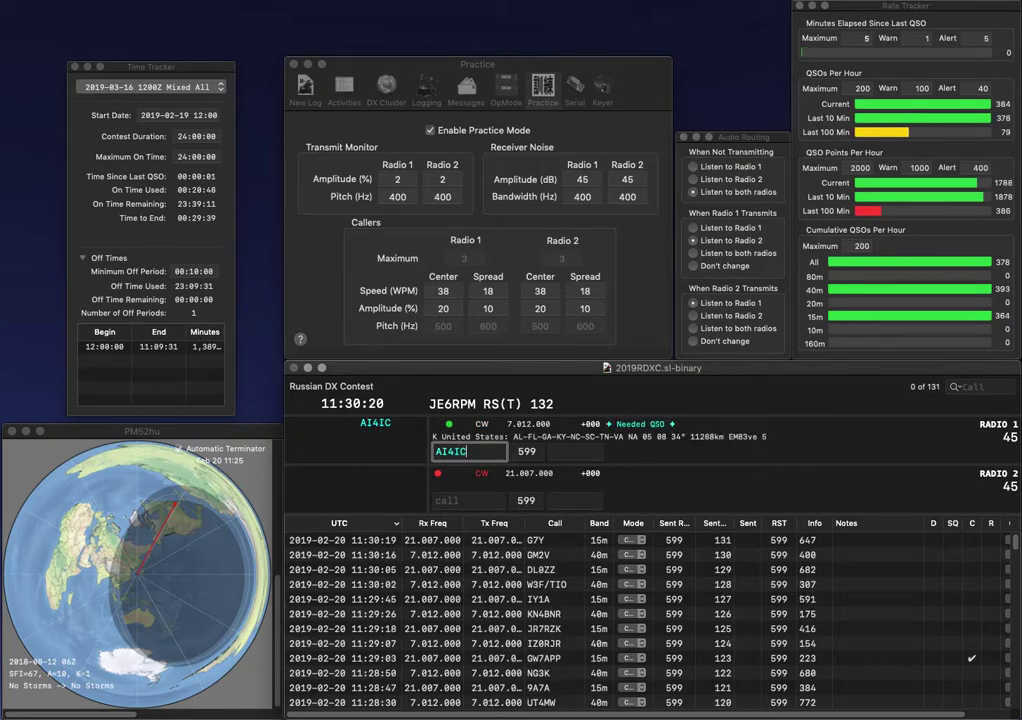
pyautogui.press('Return')
pyautogui.write('RM6C')
pyautogui.press('Return')
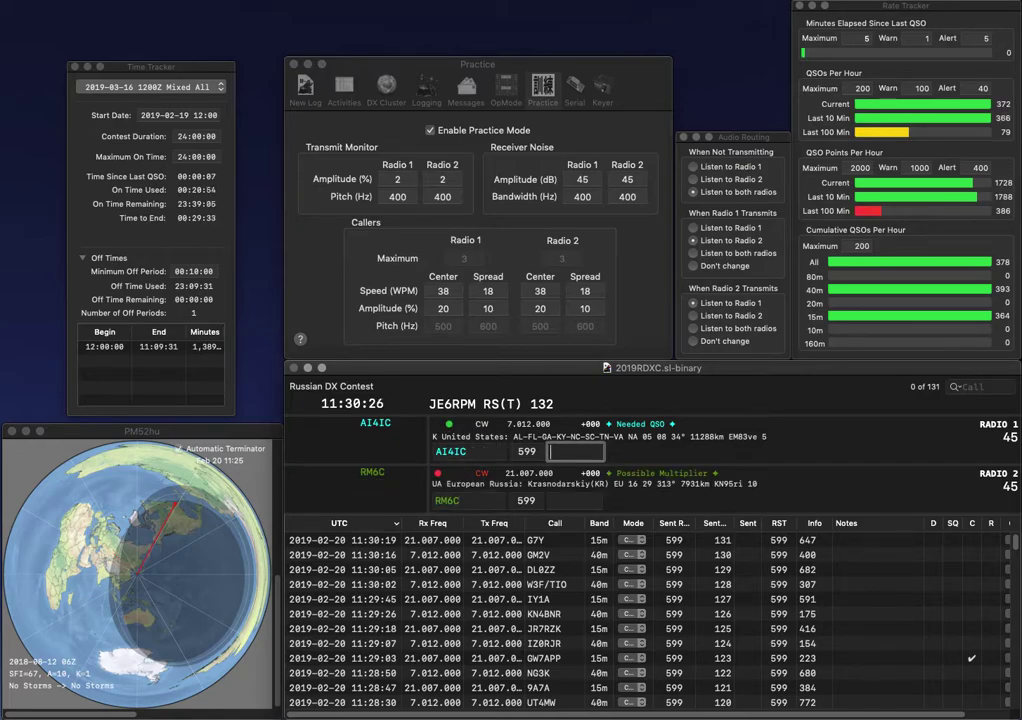
# - Log the received exchange 924 for AI4IC on Radio 1
pyautogui.write('924')
pyautogui.press('Return')
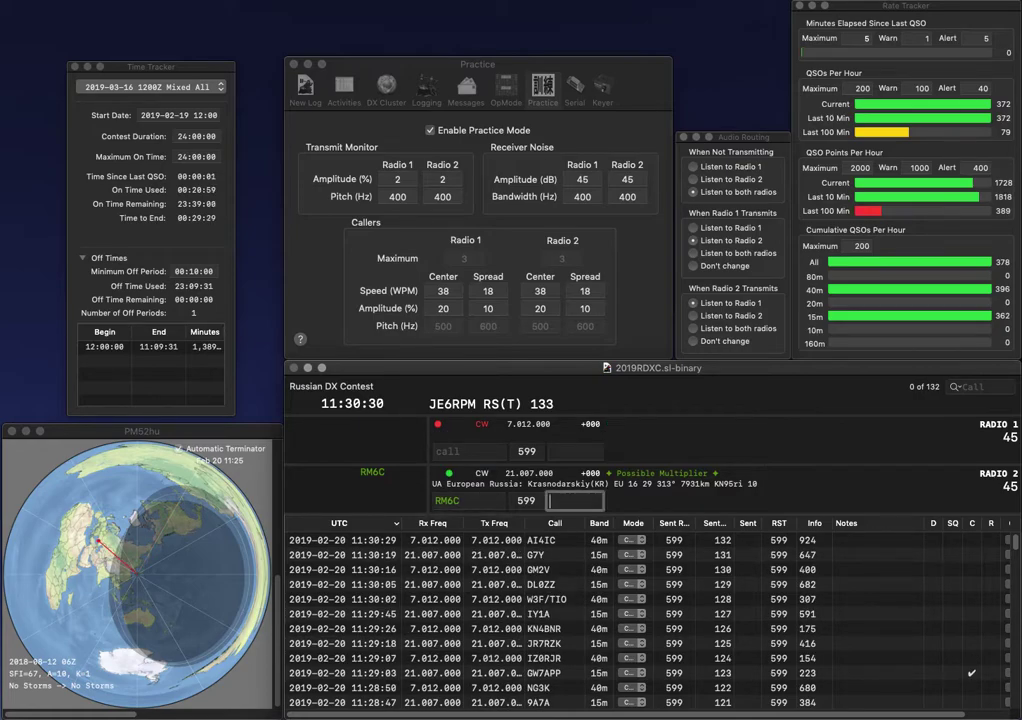
# - Log the received exchange KR for RM6C on Radio 2 and answer AC8W on Radio 1
pyautogui.write('KR')
pyautogui.press('Return')
pyautogui.write('8W')
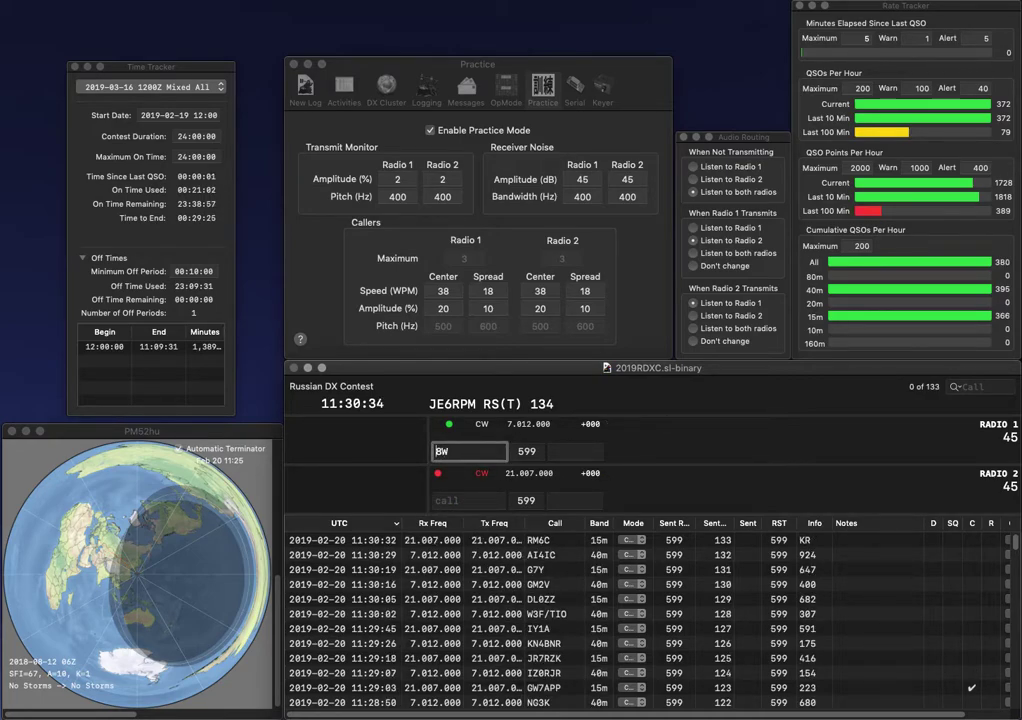
pyautogui.write('AC')
pyautogui.press('Return')
pyautogui.write('KL2IP')
pyautogui.press('Return')
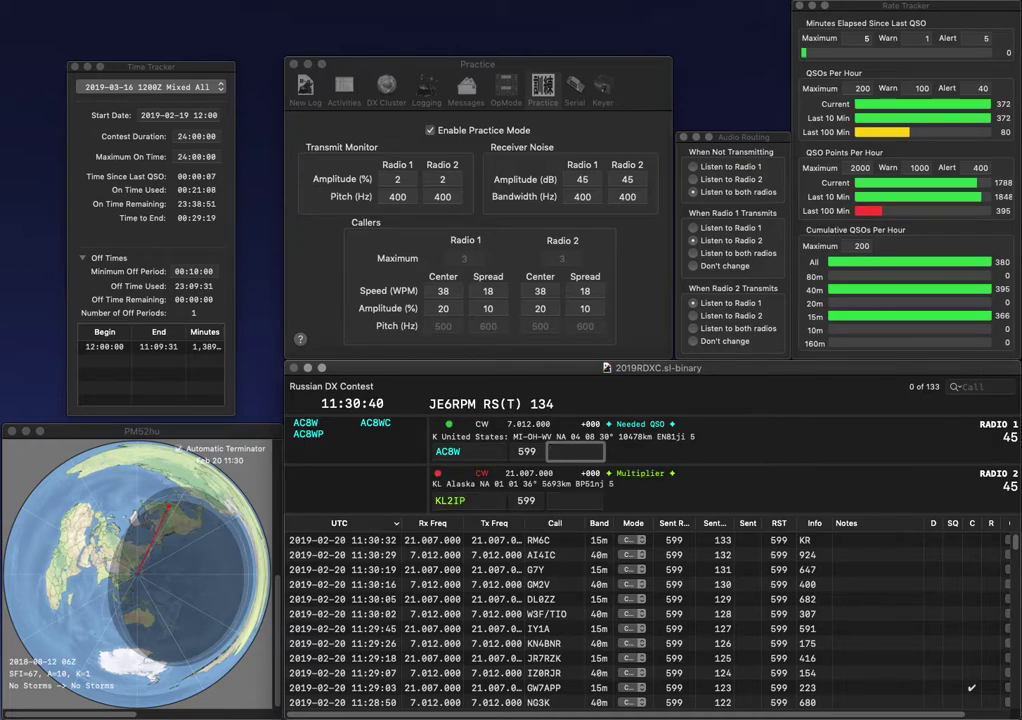
pyautogui.write('466')
pyautogui.press('Return')
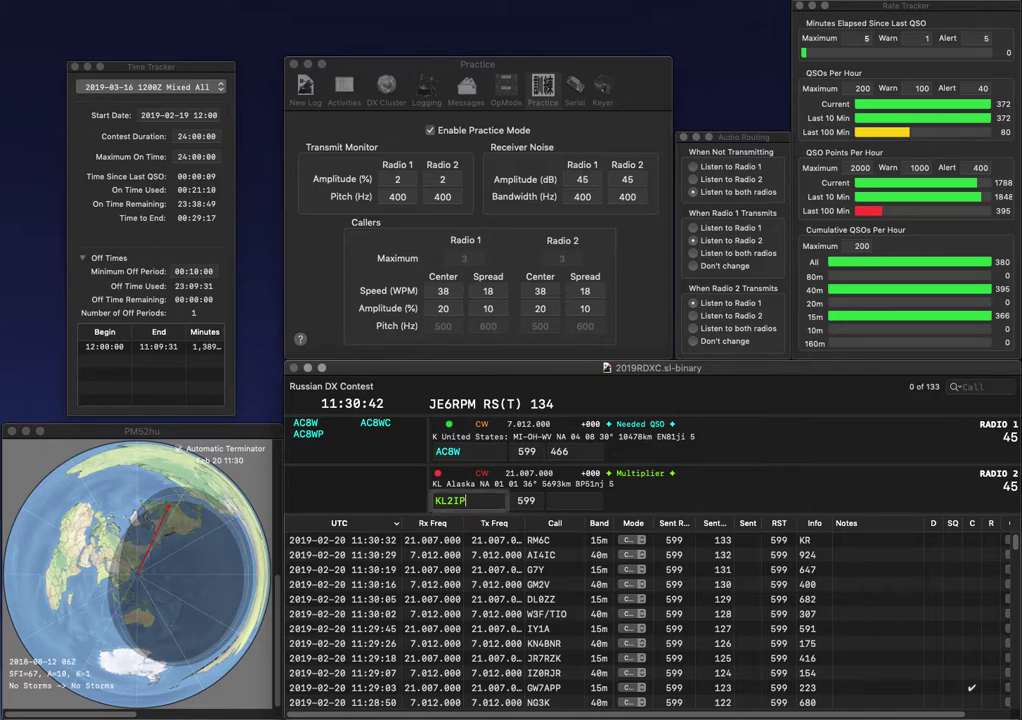
pyautogui.click(447, 500)
pyautogui.press('BackSpace')
pyautogui.write('Y')
pyautogui.click(437, 451)
pyautogui.write('WB3')
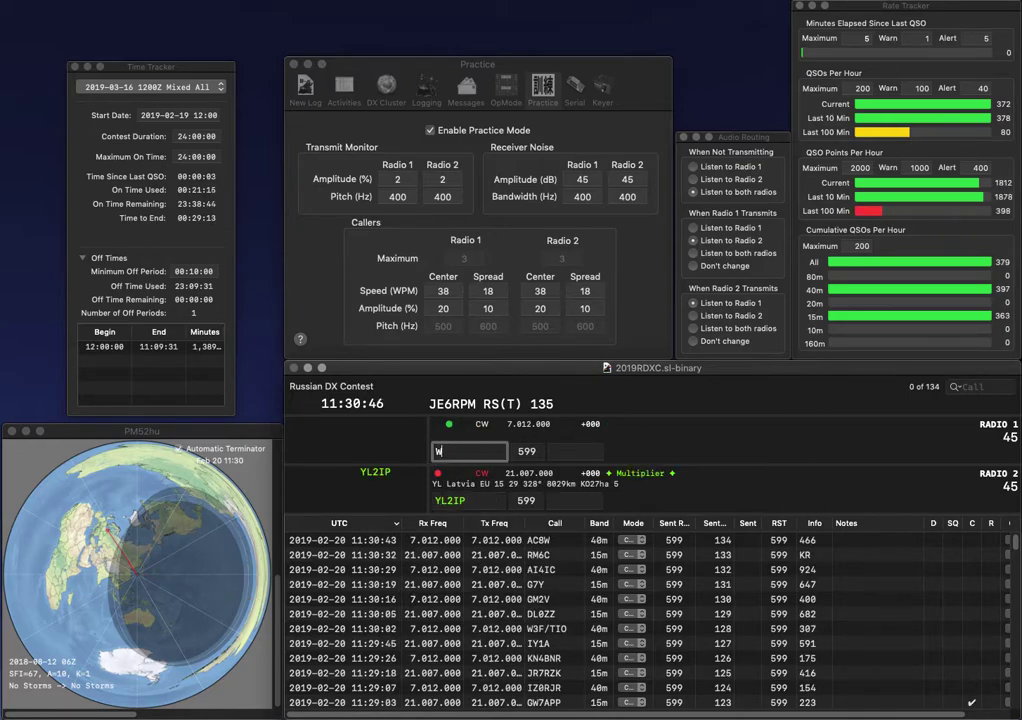
pyautogui.press('BackSpace')
pyautogui.press('BackSpace')
pyautogui.write('D')
pyautogui.click(469, 500)
pyautogui.press('Return')
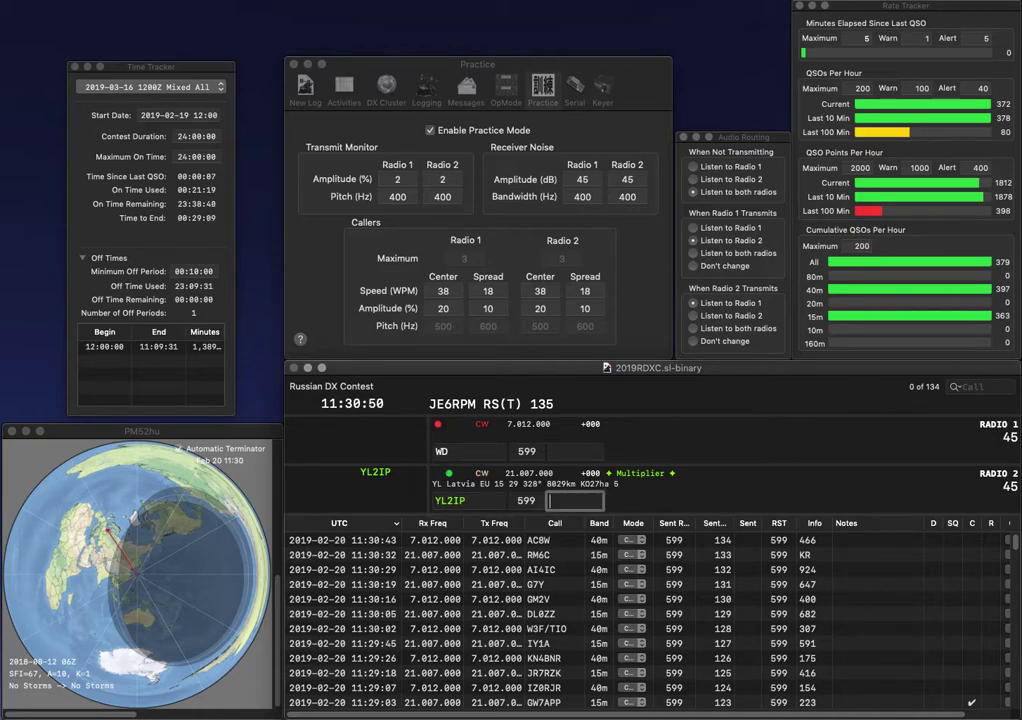
pyautogui.write('910')
pyautogui.press('Return')
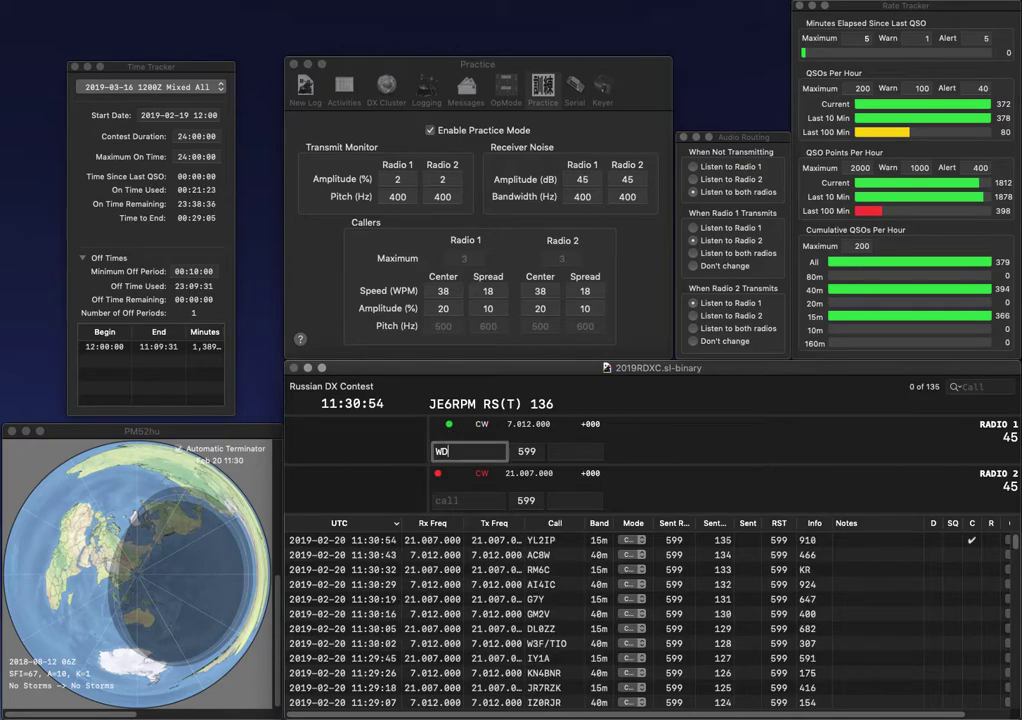
pyautogui.write('6EIW')
pyautogui.press('Return')
pyautogui.write('VE3S')
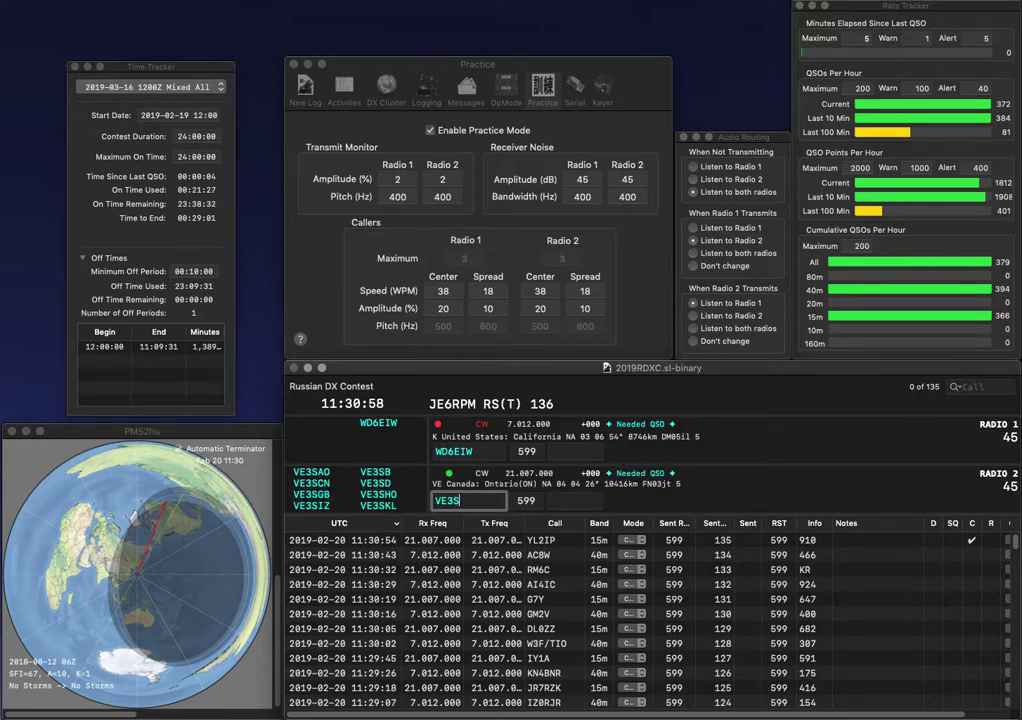
pyautogui.write('S')
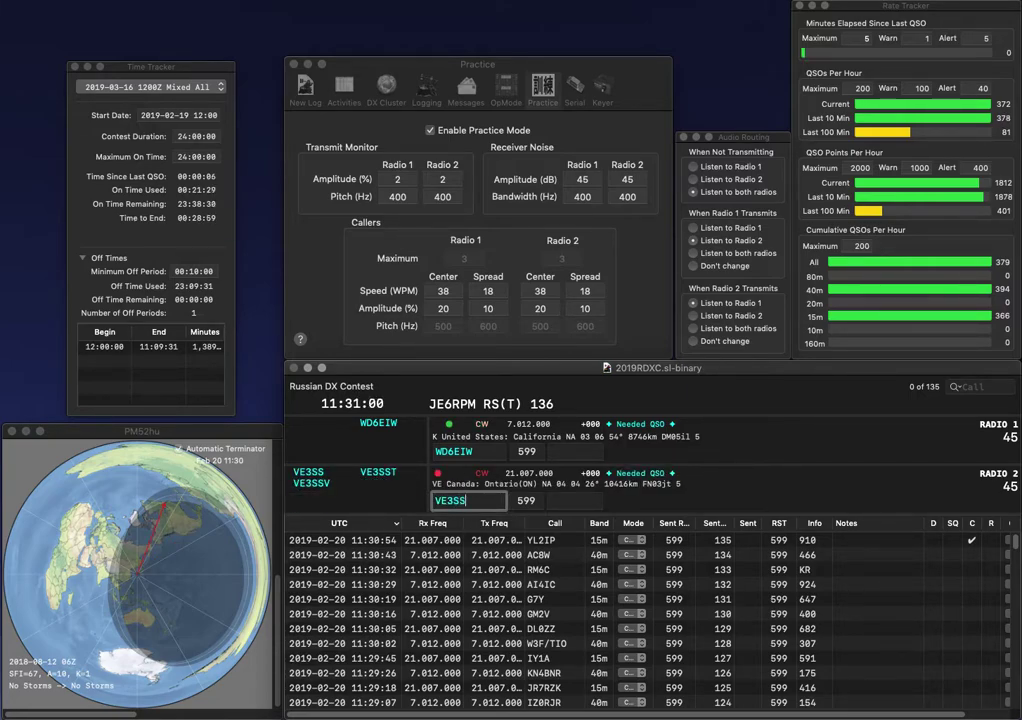
pyautogui.press('Return')
pyautogui.press('space')
pyautogui.write('755')
pyautogui.press('Return')
pyautogui.press('BackSpace')
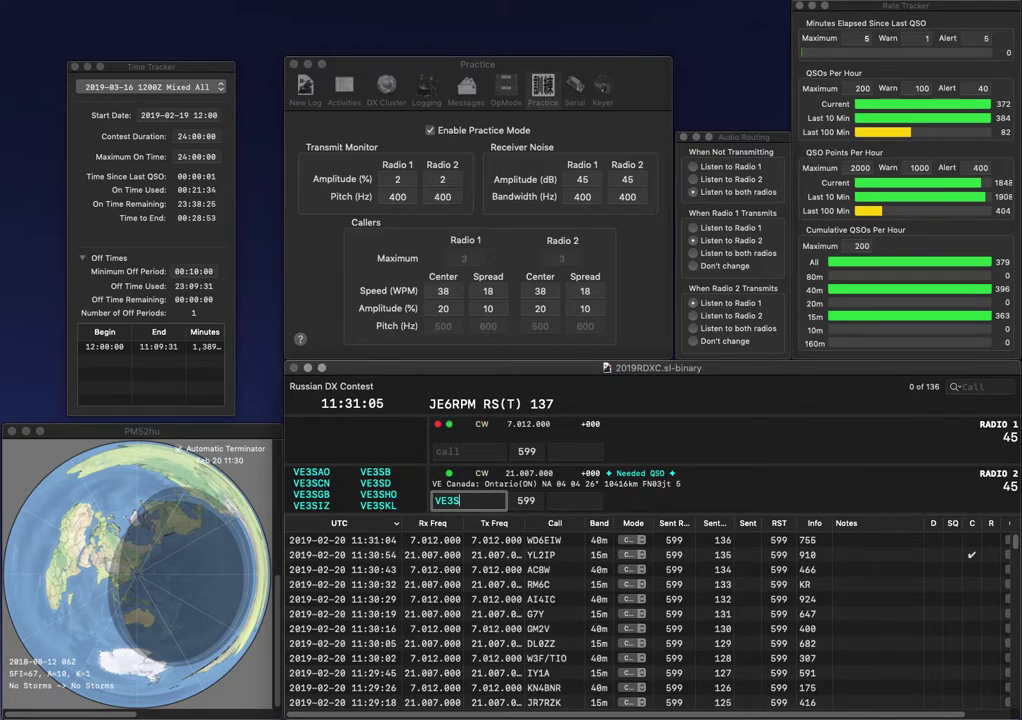
pyautogui.write('GSOI')
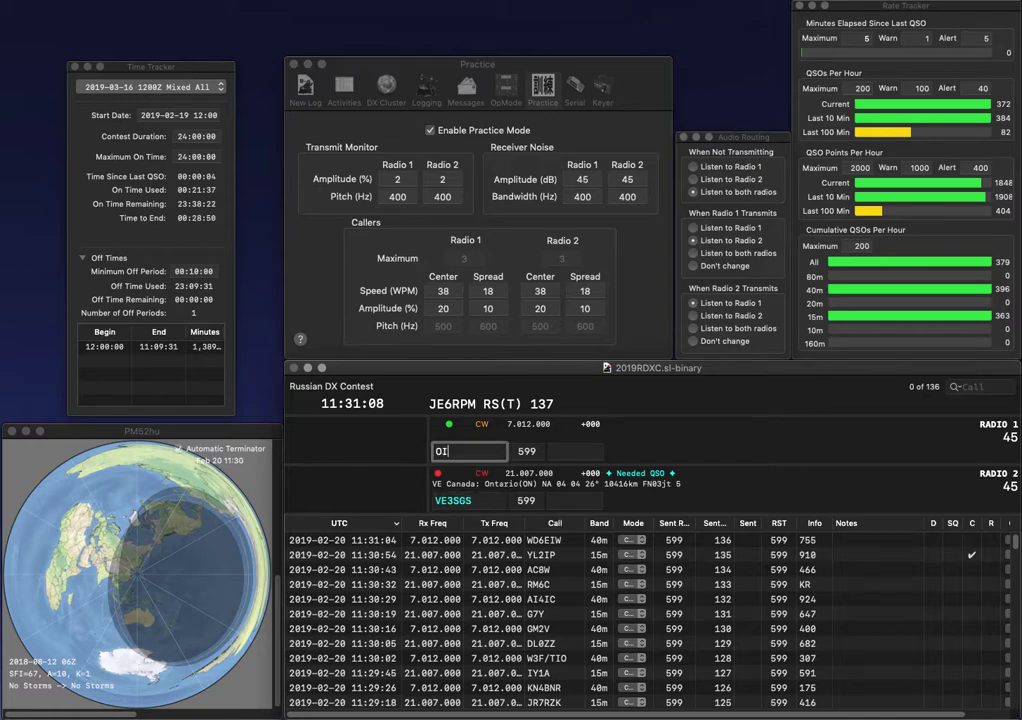
pyautogui.press('BackSpace')
pyautogui.write('B')
pyautogui.press('Left')
pyautogui.press('BackSpace')
pyautogui.write('Z')
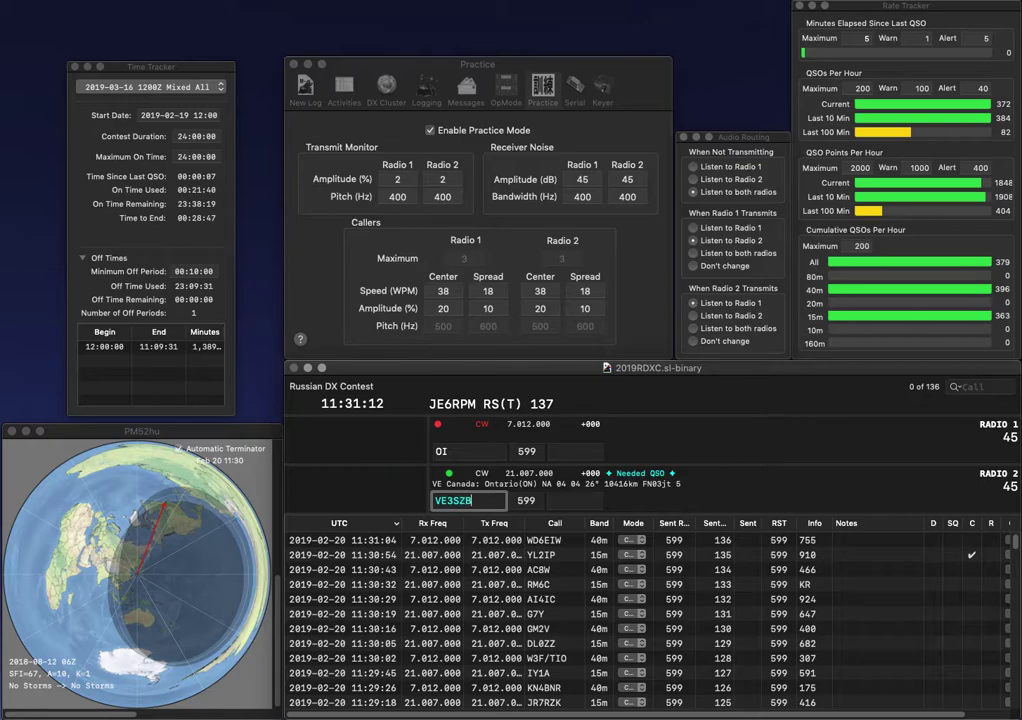
pyautogui.press('BackSpace')
pyautogui.write('GS')
pyautogui.press('Return')
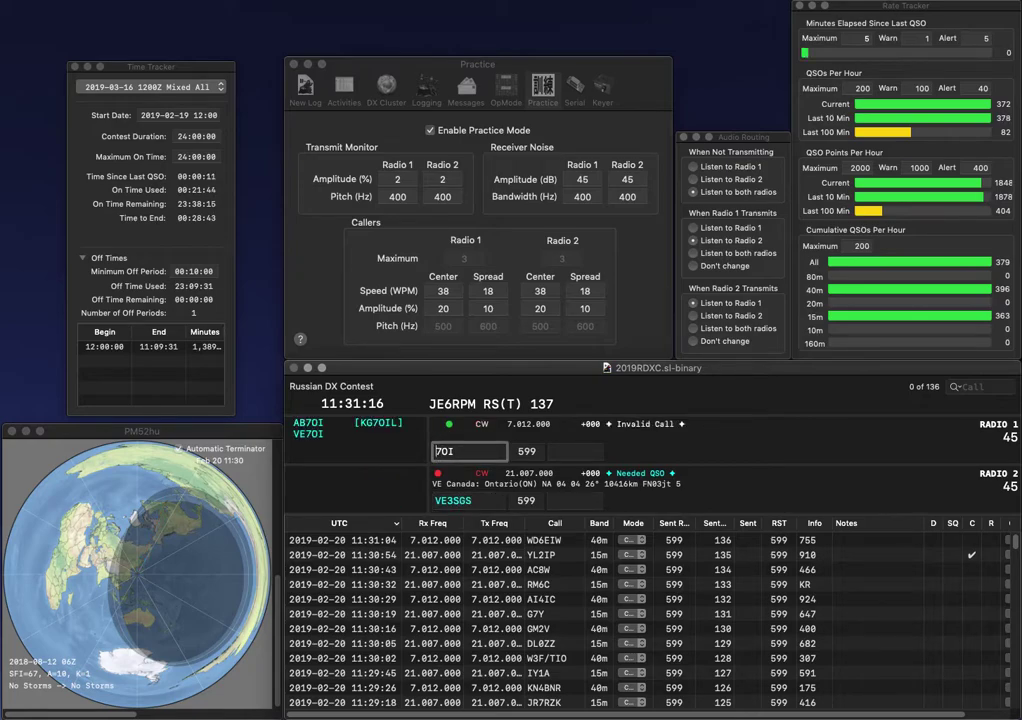
pyautogui.write('AD7')
pyautogui.press('BackSpace')
pyautogui.write('B')
pyautogui.press('Return')
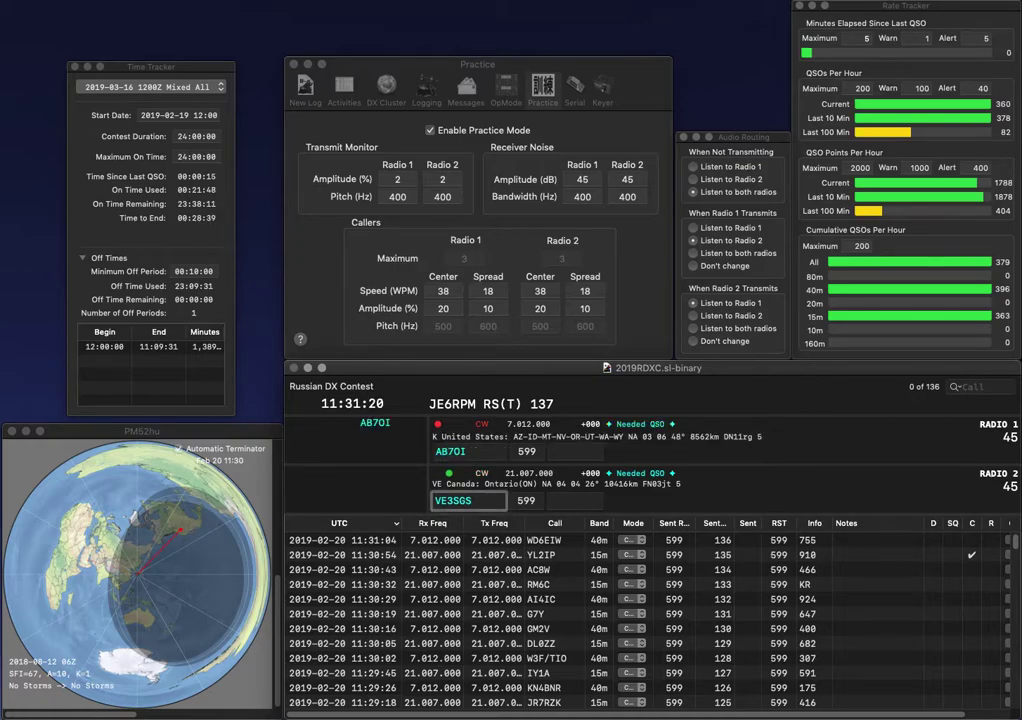
pyautogui.press('Left')
pyautogui.press('BackSpace')
pyautogui.write('I')
pyautogui.press('Right')
pyautogui.press('Right')
pyautogui.press('BackSpace')
pyautogui.press('BackSpace')
pyautogui.write('ZS')
pyautogui.press('Return')
pyautogui.write('260')
pyautogui.press('Return')
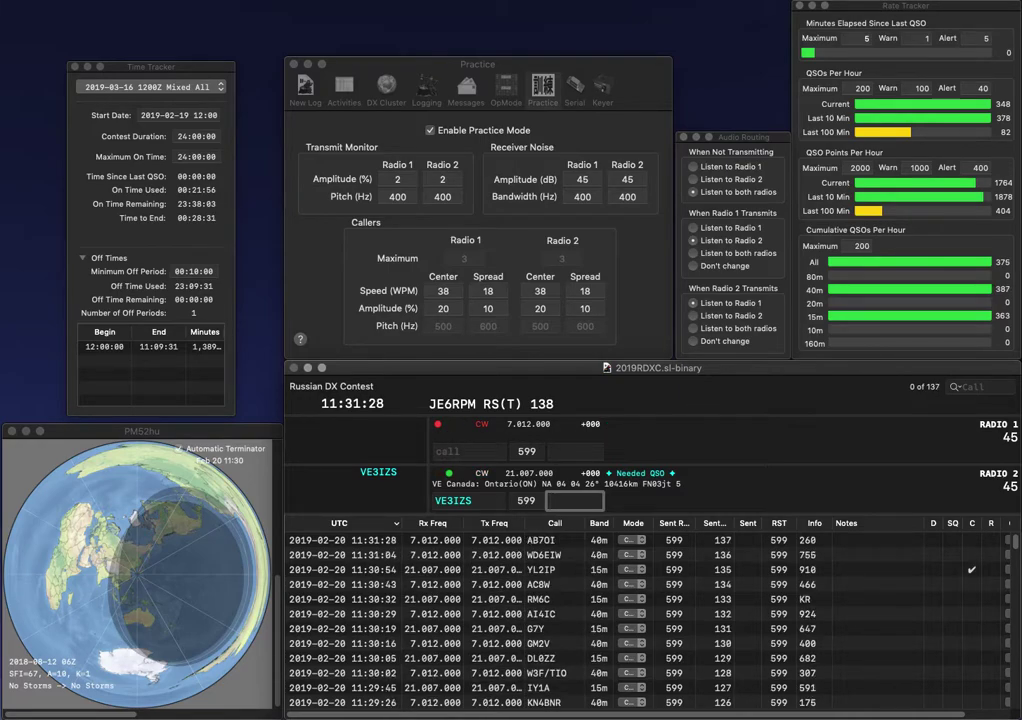
pyautogui.write('136')
pyautogui.press('Return')
# - Answer new callers by entering HB3C on Radio 1 and JP3KCX on Radio 2
pyautogui.write('3C')
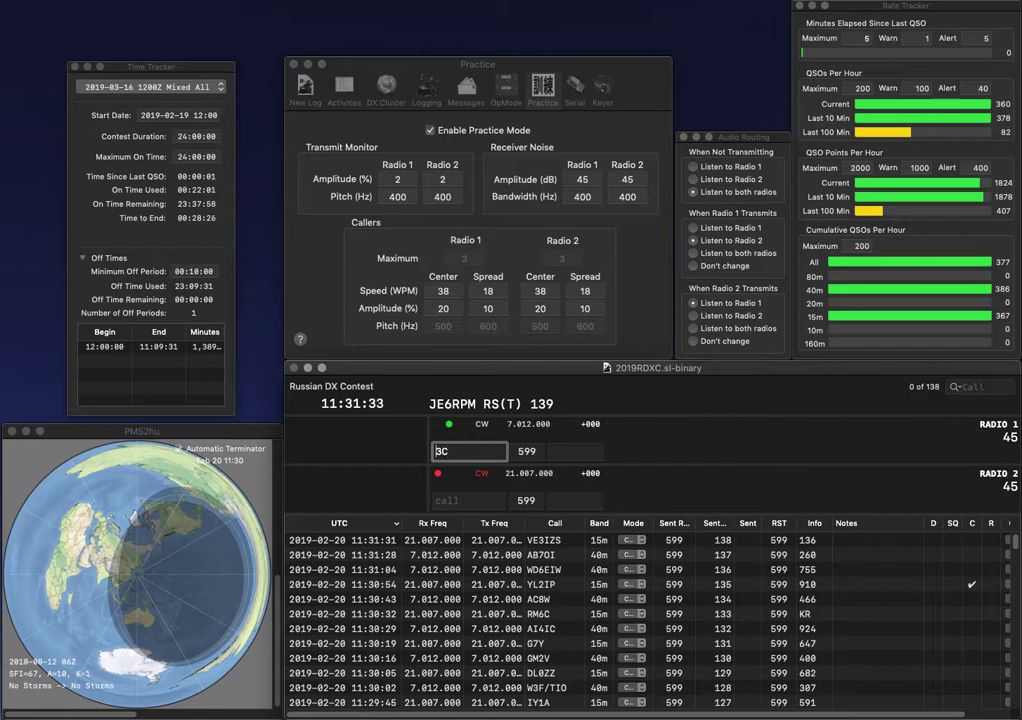
pyautogui.press('Down')
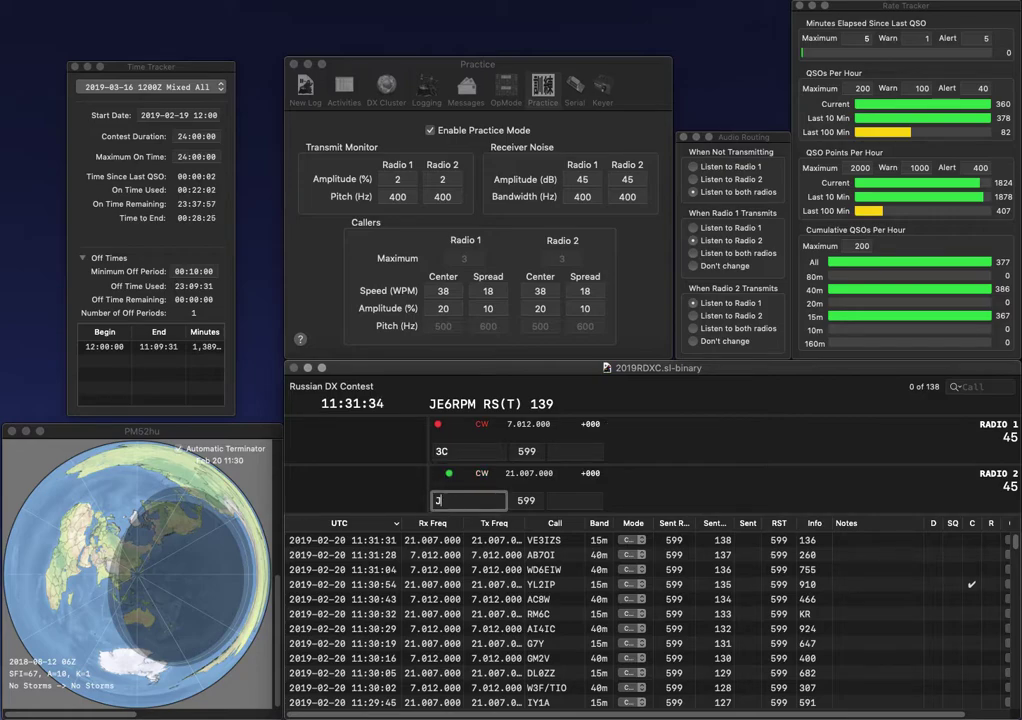
pyautogui.write('JP3KCX')
pyautogui.press('\\')
pyautogui.write('HB')
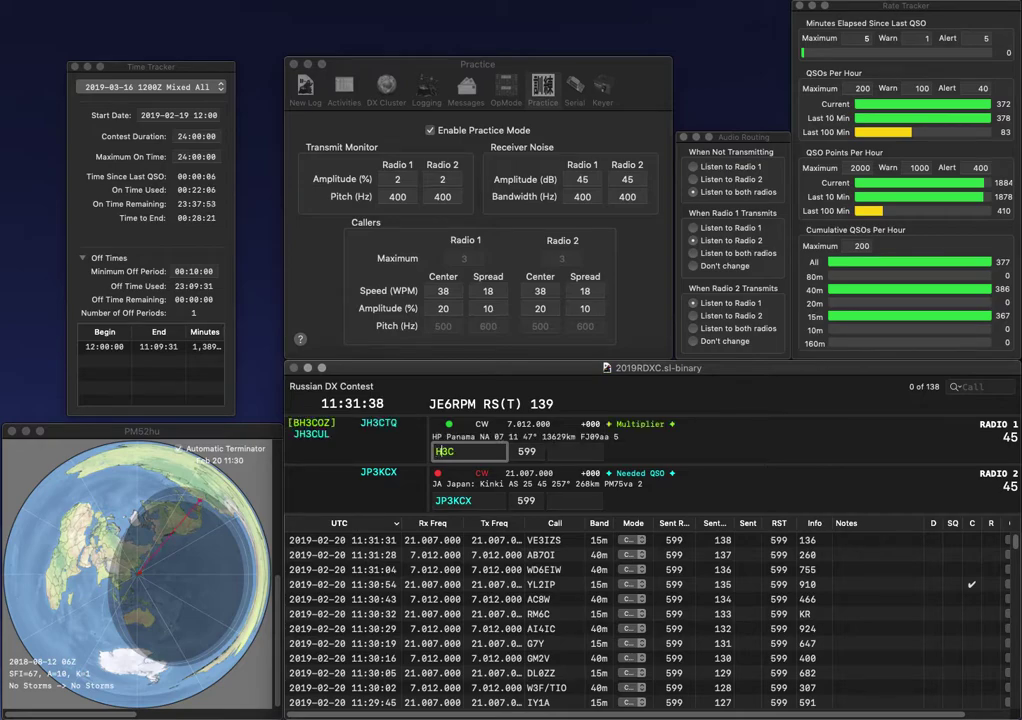
pyautogui.press('\\')
pyautogui.press('space')
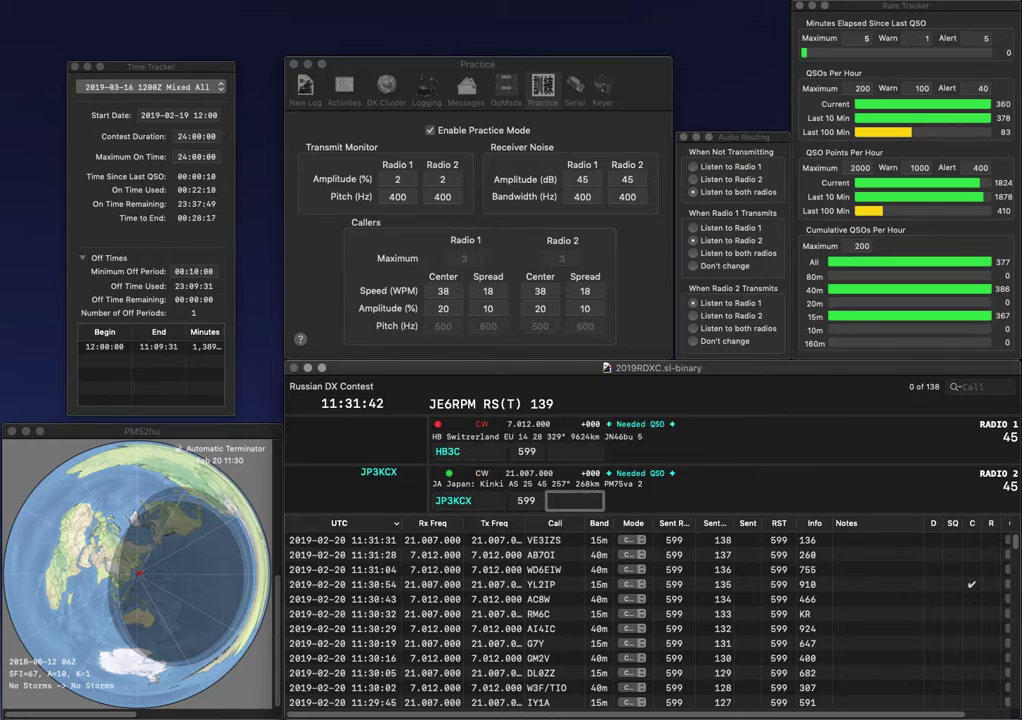
pyautogui.write('613')
pyautogui.press('Return')
pyautogui.press('Left')
pyautogui.press('Left')
pyautogui.press('BackSpace')
pyautogui.write('P')
pyautogui.press('Left')
pyautogui.press('BackSpace')
pyautogui.write('5')
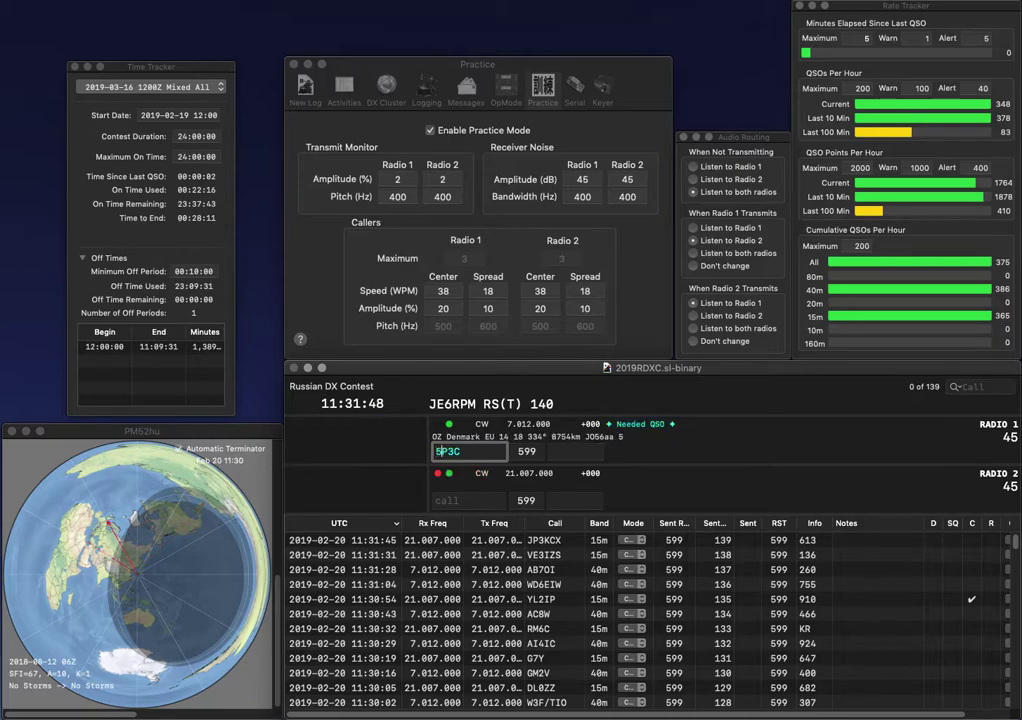
pyautogui.press('Return')
# - Enter the partial callsign IF on Radio 2 and correct the Radio 1 callsign to 5P2C
pyautogui.write('I')
pyautogui.click(441, 451)
pyautogui.press('Delete')
pyautogui.write('S')
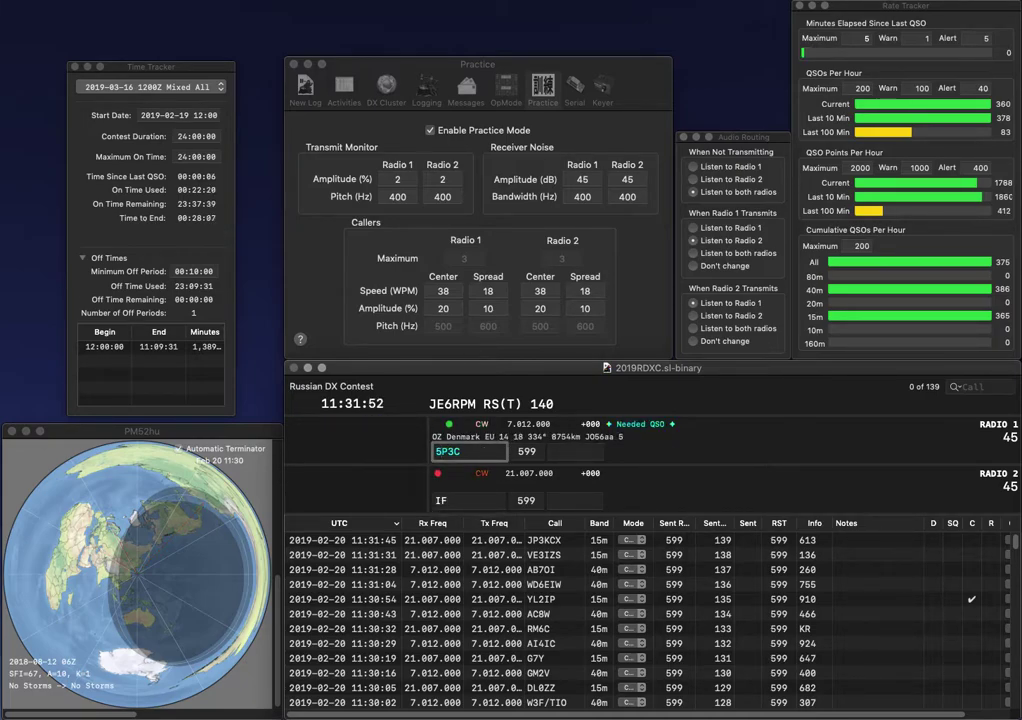
pyautogui.press('Delete')
pyautogui.write('2')
pyautogui.press('Return')
# - Replace the Radio 2 entry with the partial callsign VE3 and log the received exchange 537 for 5P2C
pyautogui.press('BackSpace')
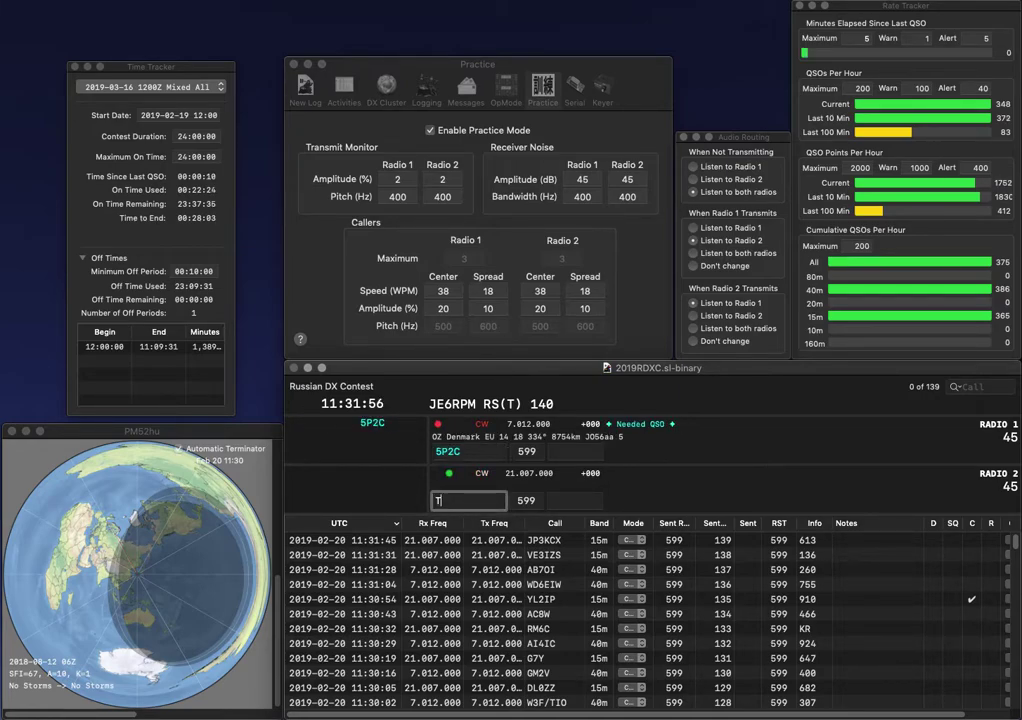
pyautogui.press('BackSpace')
pyautogui.write('VE3')
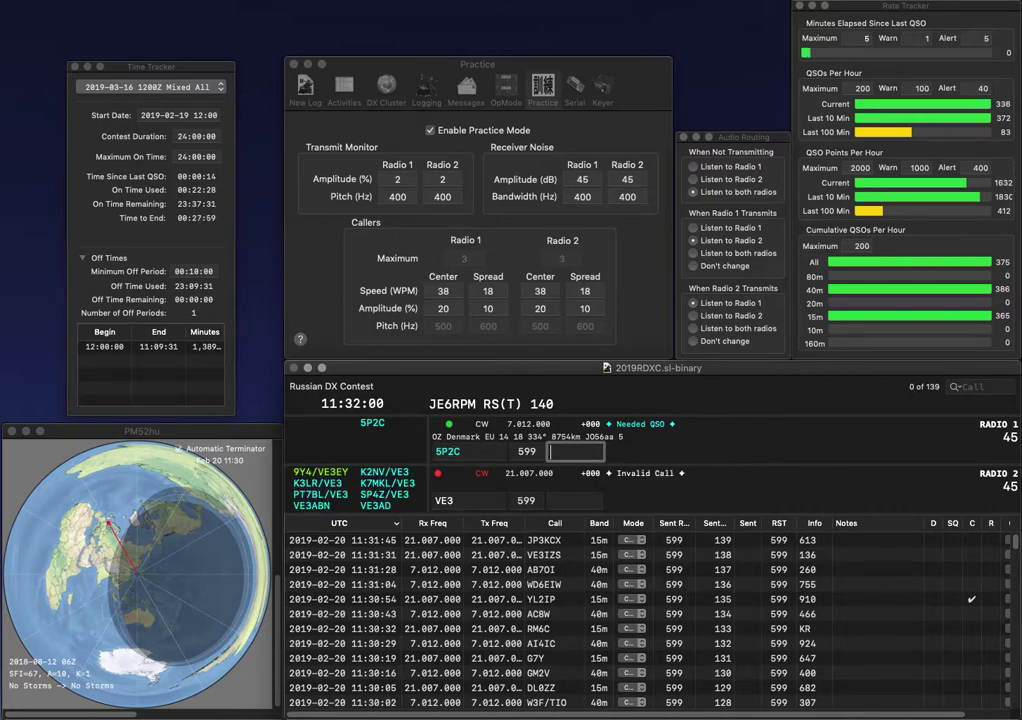
pyautogui.write('37')
pyautogui.press('Return')
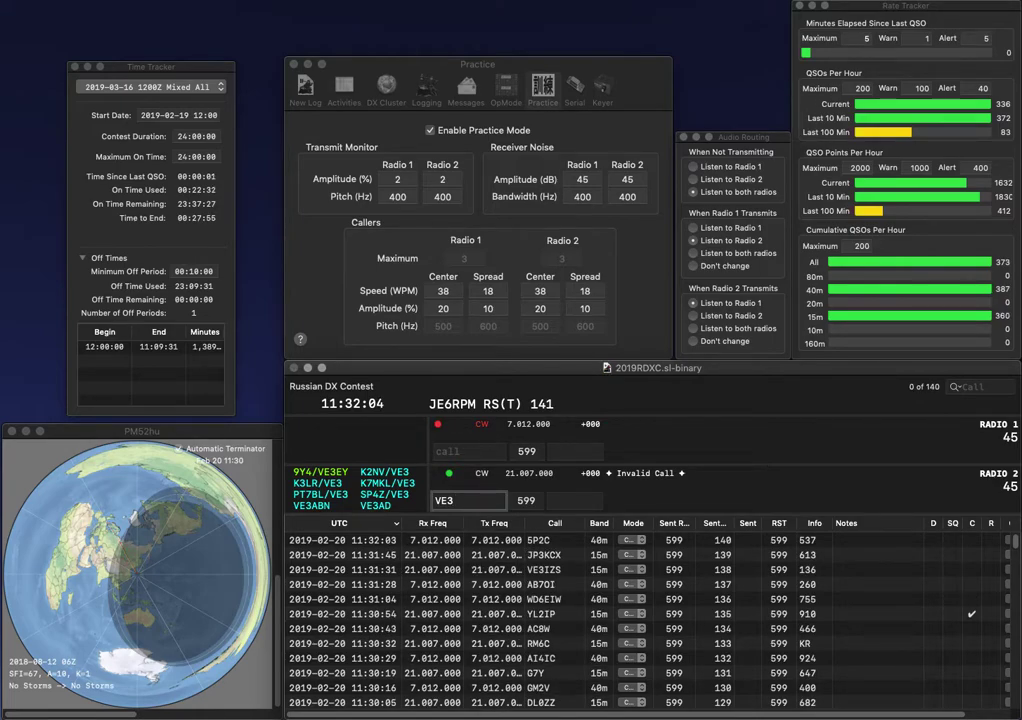
# - Answer callers by entering VE5SF on Radio 2 and AK1U on Radio 1
pyautogui.write('5SF')
pyautogui.press('Return')
pyautogui.write('AK1U')
pyautogui.press('Return')
pyautogui.press('Tab')
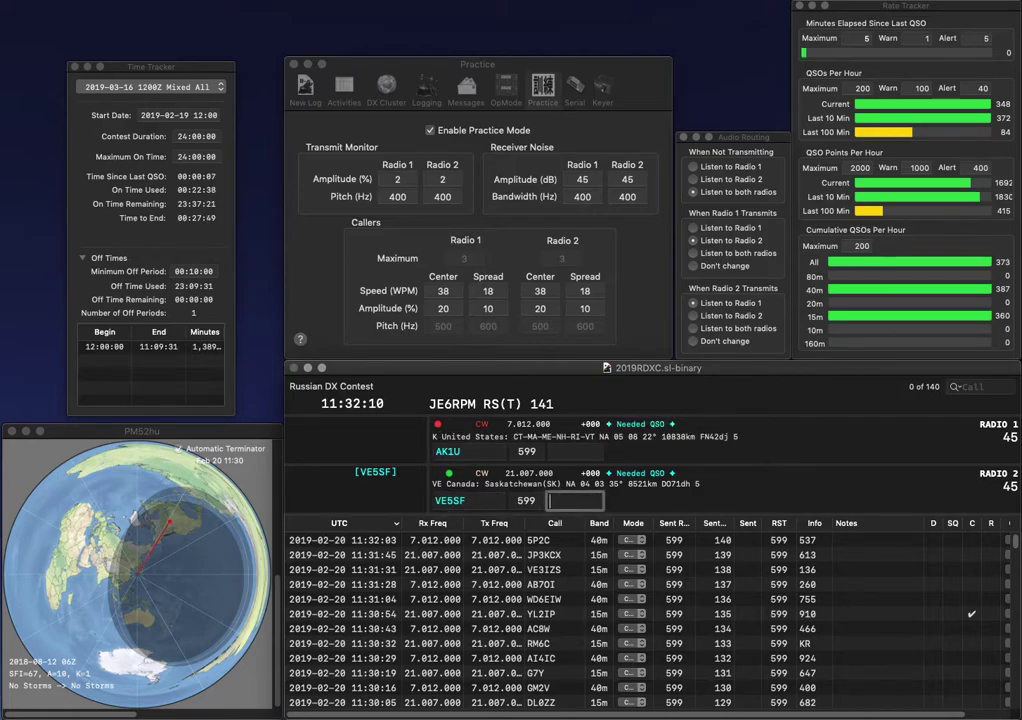
pyautogui.write('416')
pyautogui.press('Return')
pyautogui.press('BackSpace')
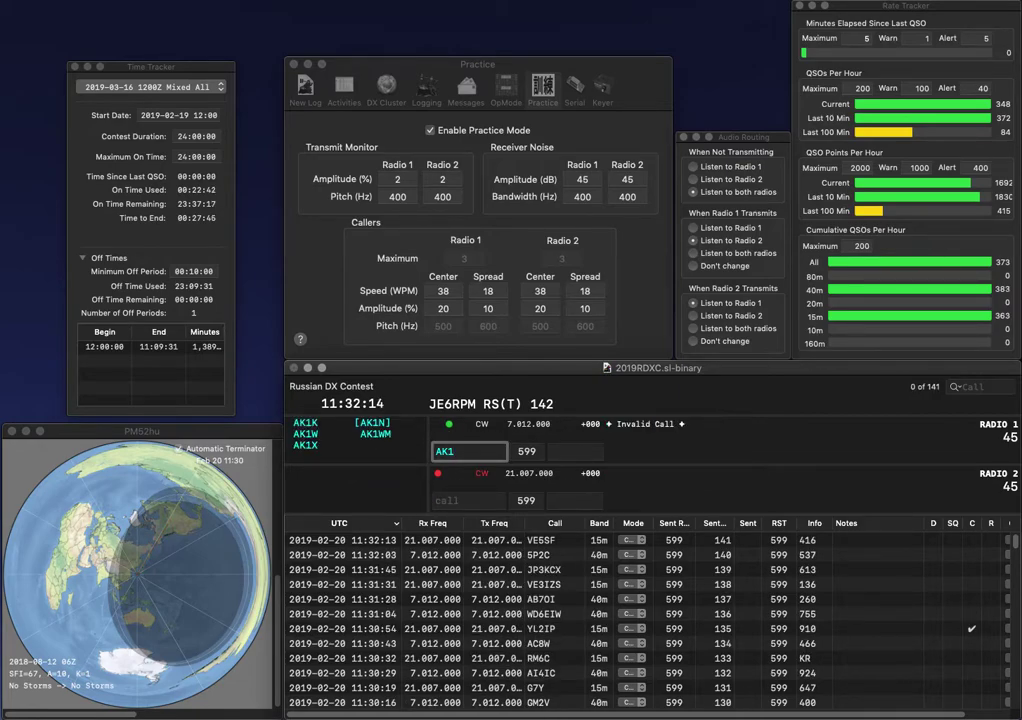
pyautogui.write('U')
pyautogui.press('Left')
pyautogui.press('Left')
pyautogui.press('BackSpace')
pyautogui.write('C')
pyautogui.press('Return')
# - Enter the partial callsign TC7 on Radio 2 and 7 as the start of AC1U's exchange on Radio 1
pyautogui.write('7')
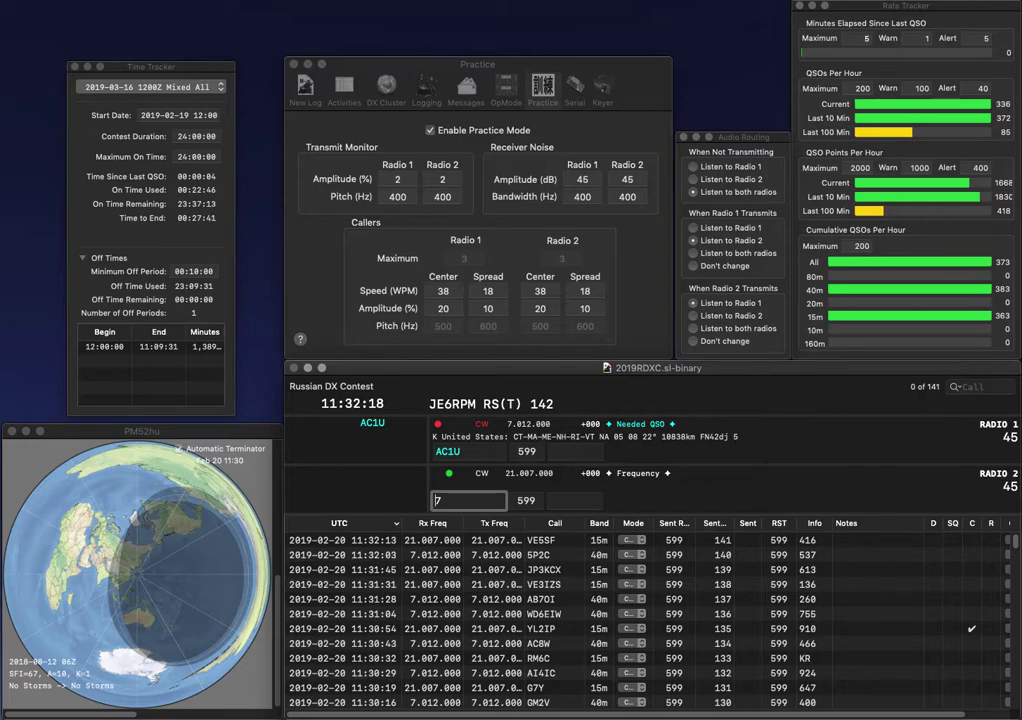
pyautogui.write('TC')
pyautogui.press('Return')
pyautogui.press('Tab')
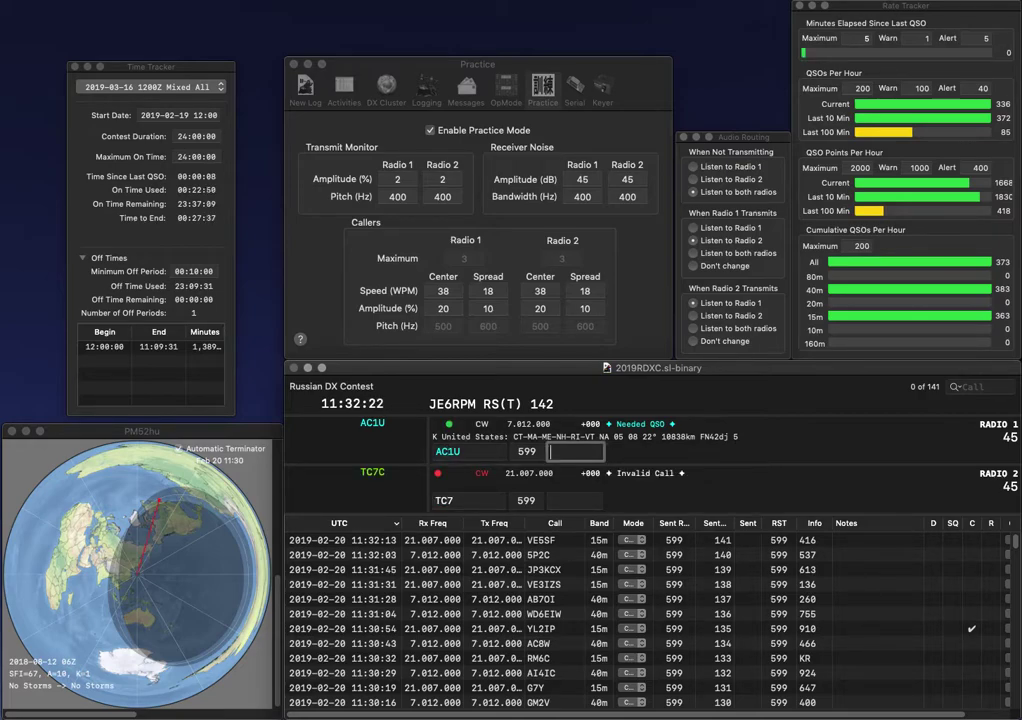
pyautogui.press('Return')
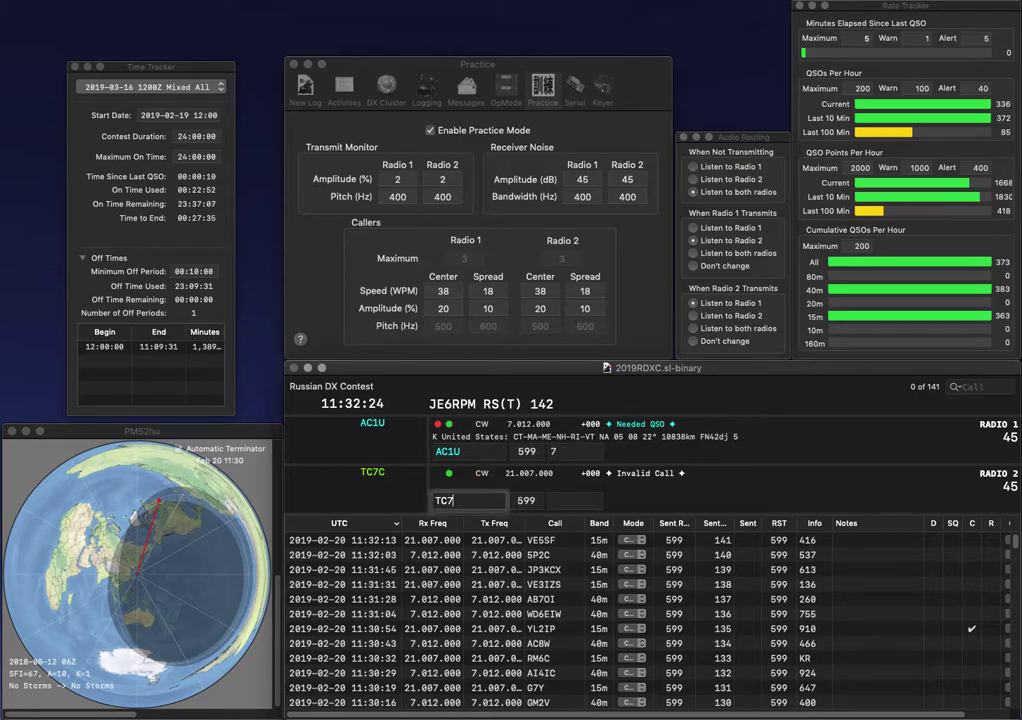
# - Correct the Radio 2 callsign to TO7A
pyautogui.press('BackSpace')
pyautogui.press('BackSpace')
pyautogui.write('0O')
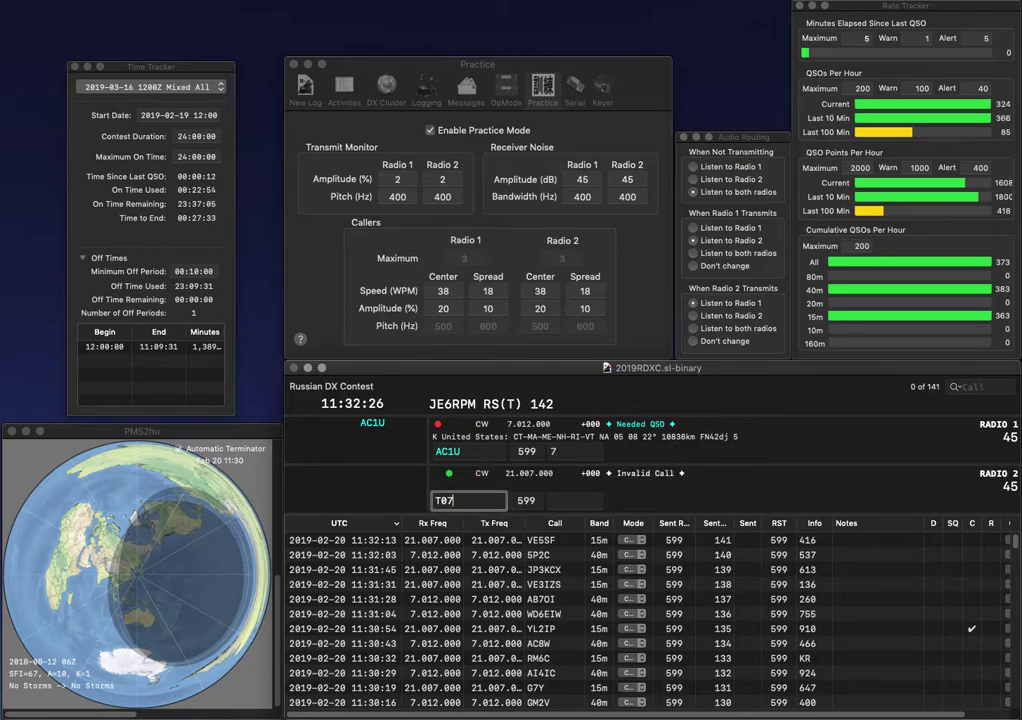
pyautogui.press('BackSpace')
pyautogui.press('BackSpace')
pyautogui.write('O7A')
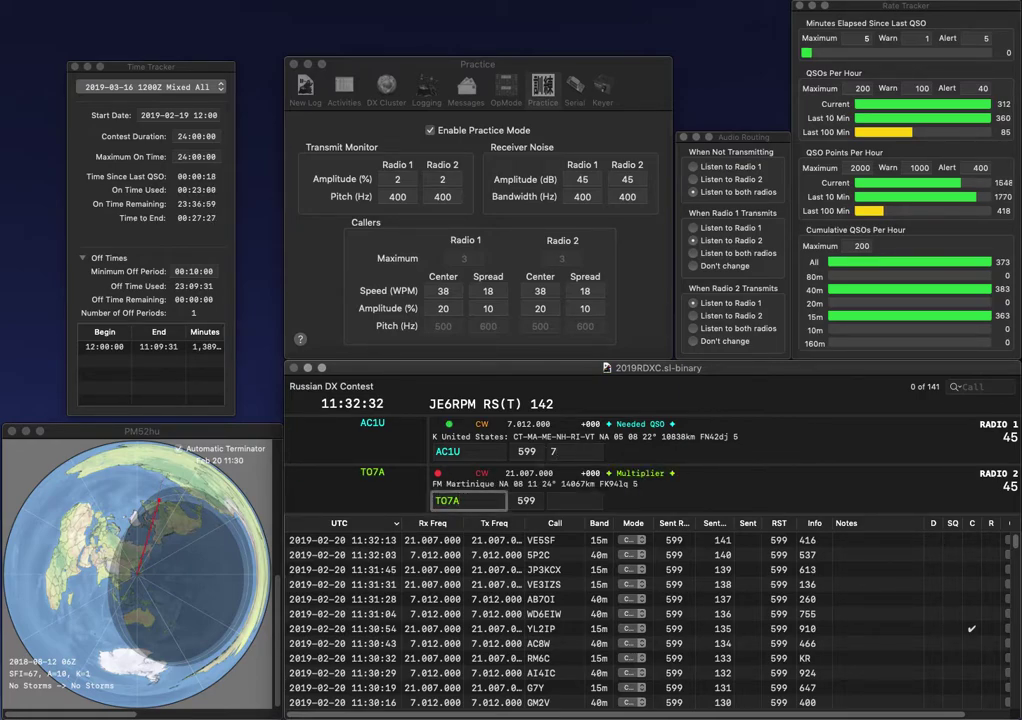
pyautogui.click(574, 500)
pyautogui.write('879')
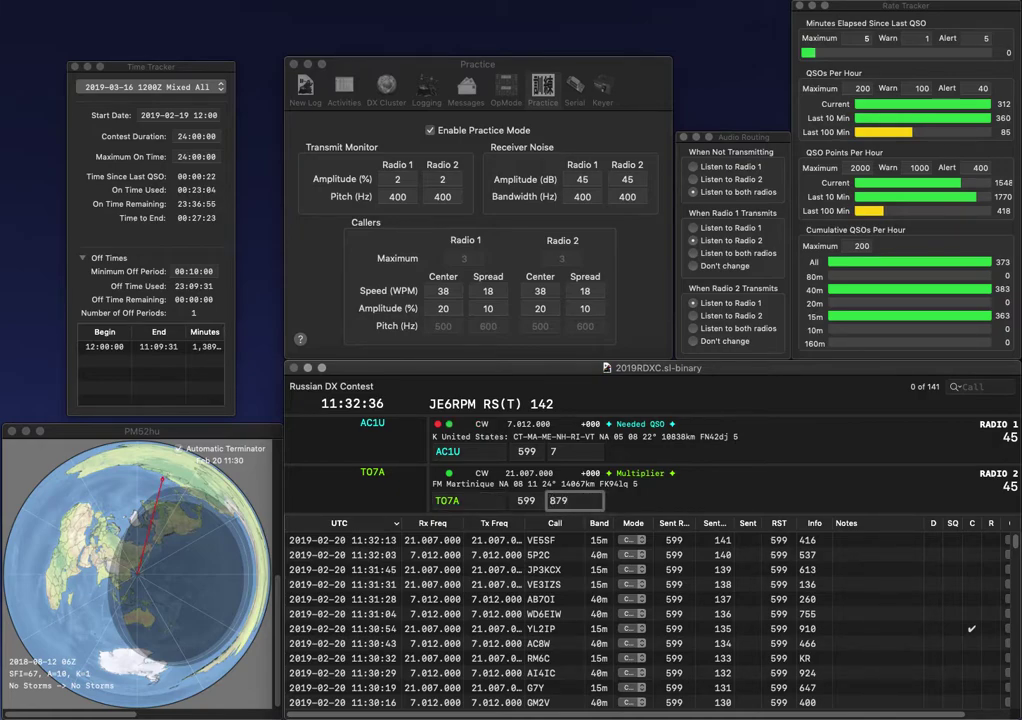
pyautogui.press('Return')
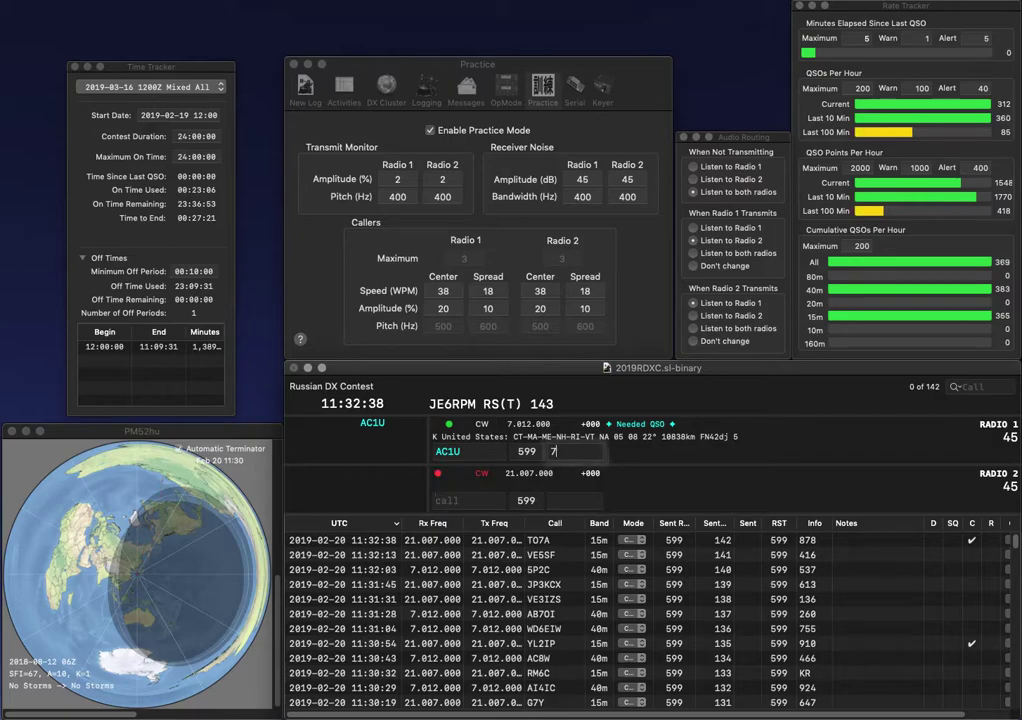
pyautogui.write('709')
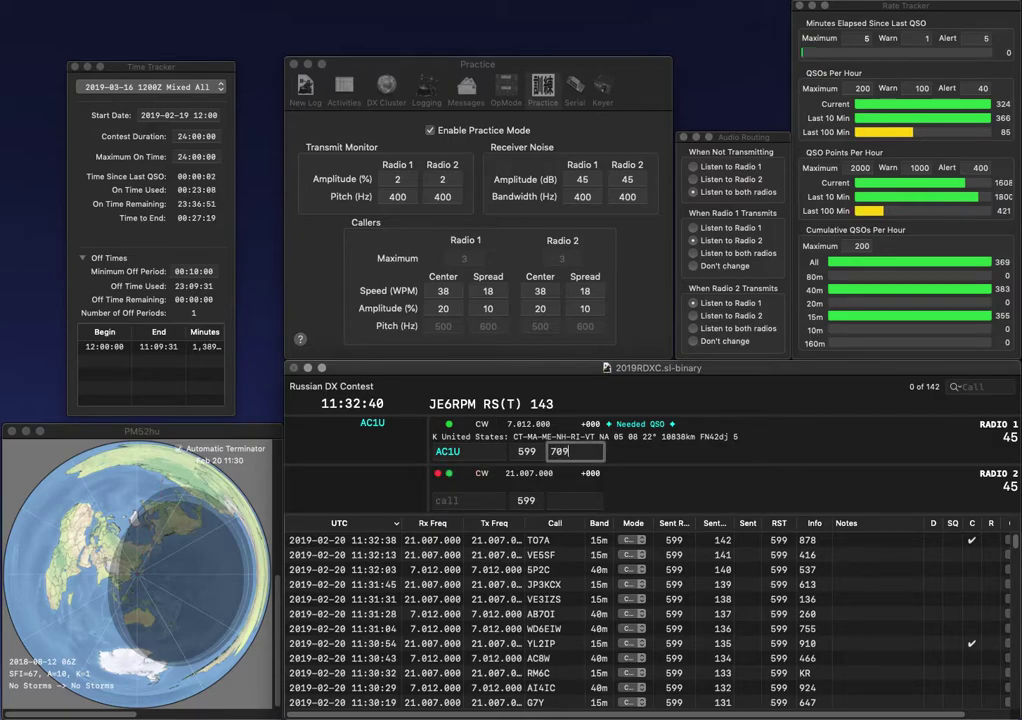
pyautogui.press('Return')
# - Enter the callsigns PA1P on Radio 2 and UX3HA on Radio 1 and answer both callers
pyautogui.write('PA1')
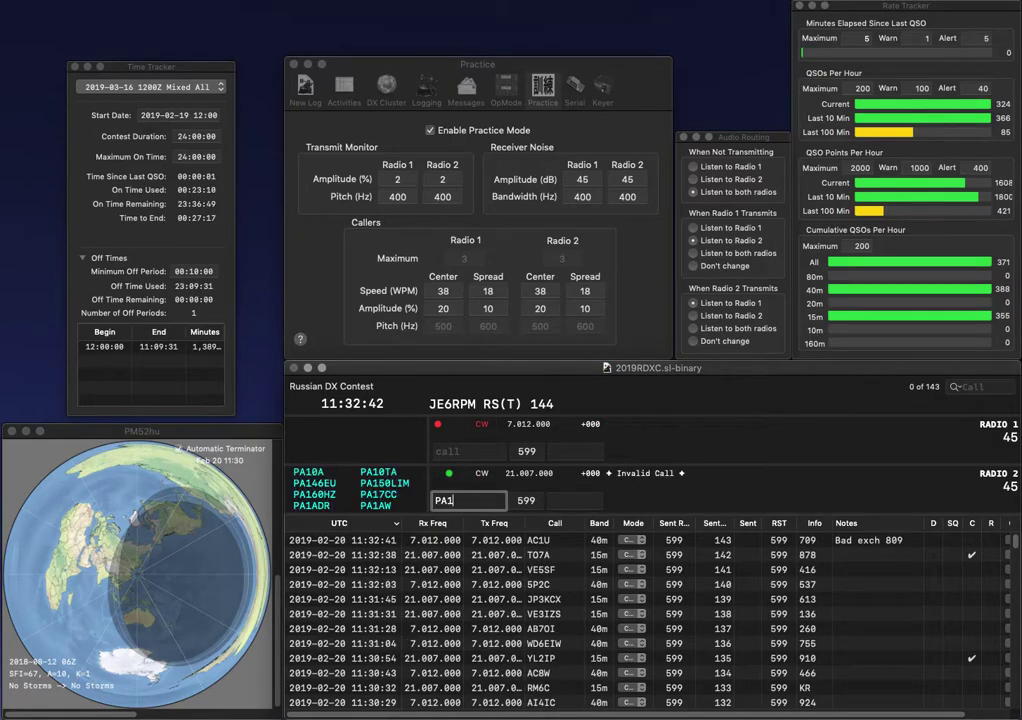
pyautogui.write('PU')
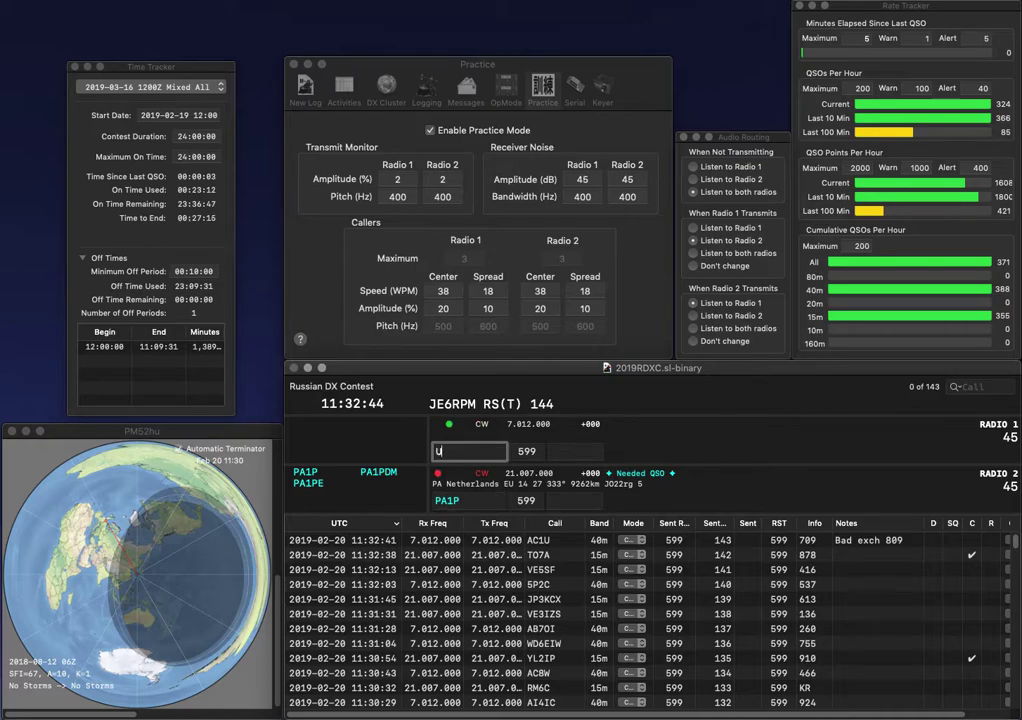
pyautogui.write('X3HA')
pyautogui.press('Return')
pyautogui.press('space')
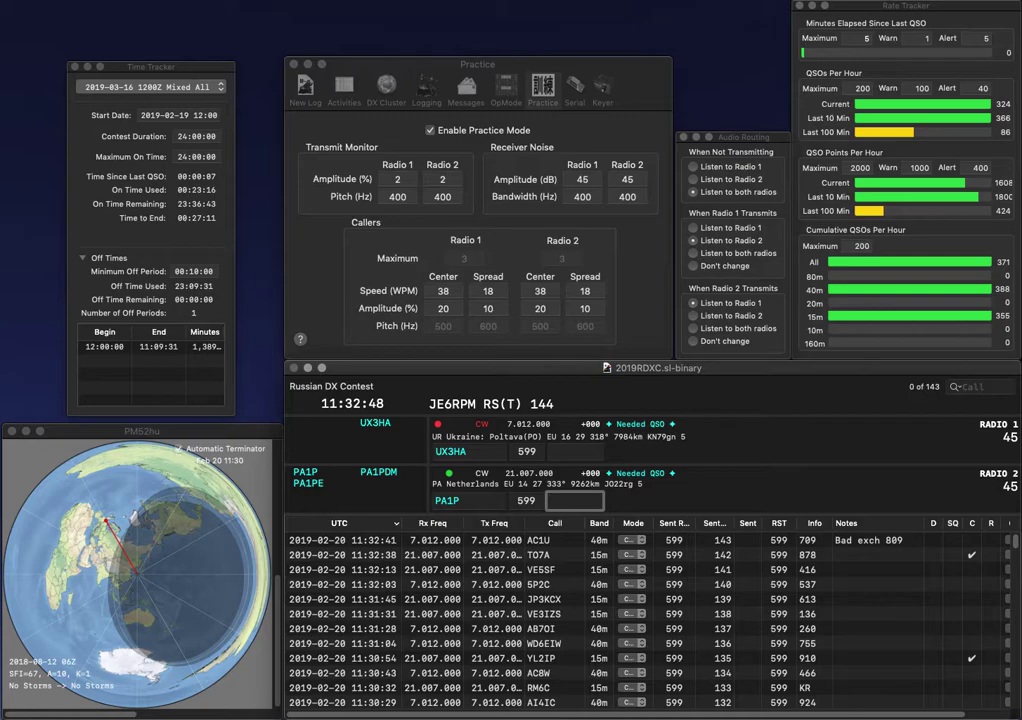
pyautogui.press('Return')
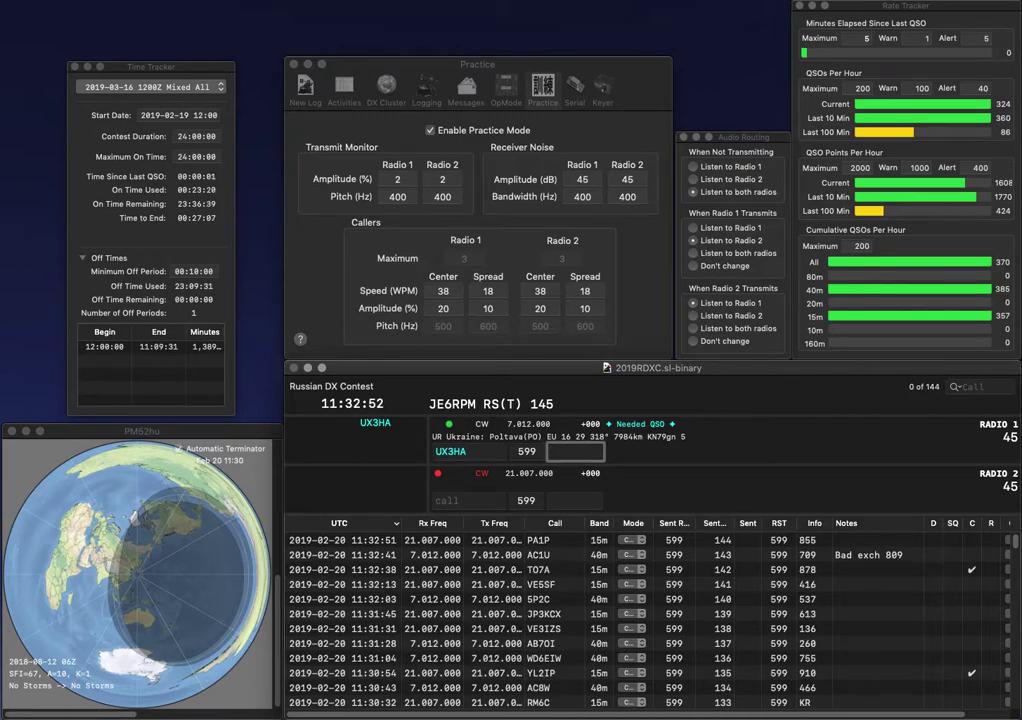
pyautogui.write('906')
pyautogui.press('Return')
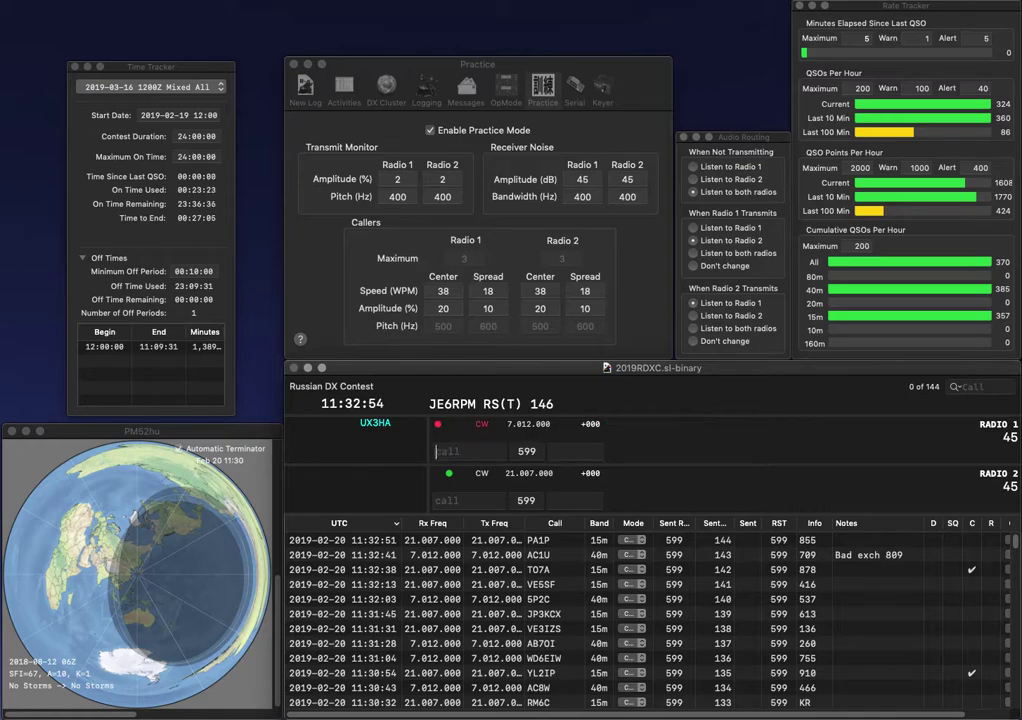
pyautogui.write('OBN')
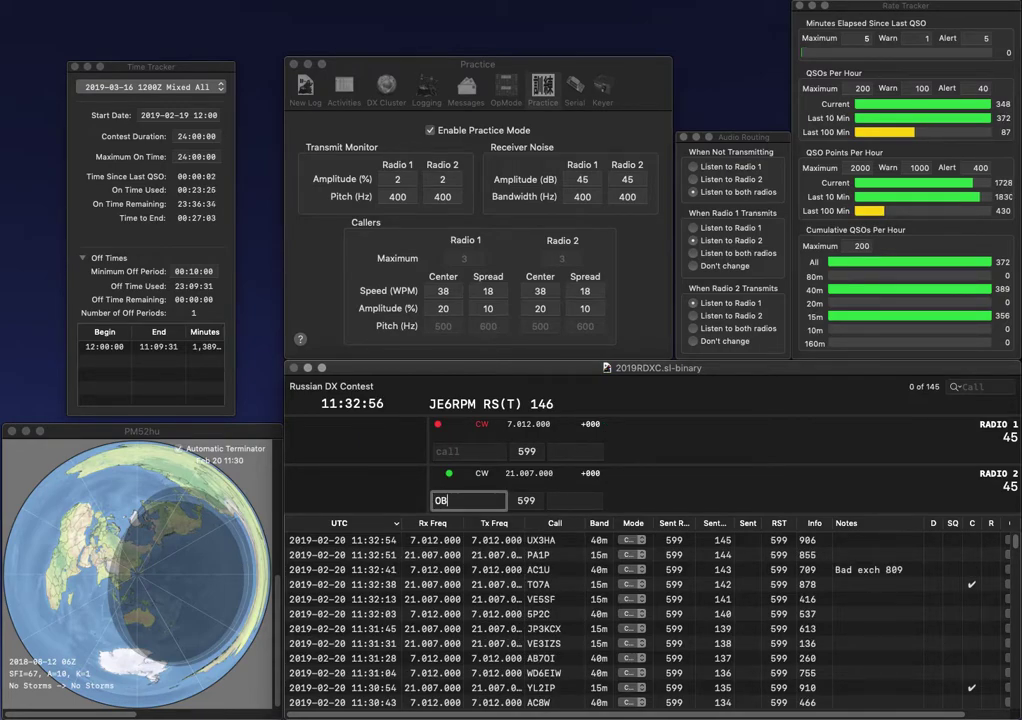
pyautogui.press('Return')
pyautogui.write('KK0DJ')
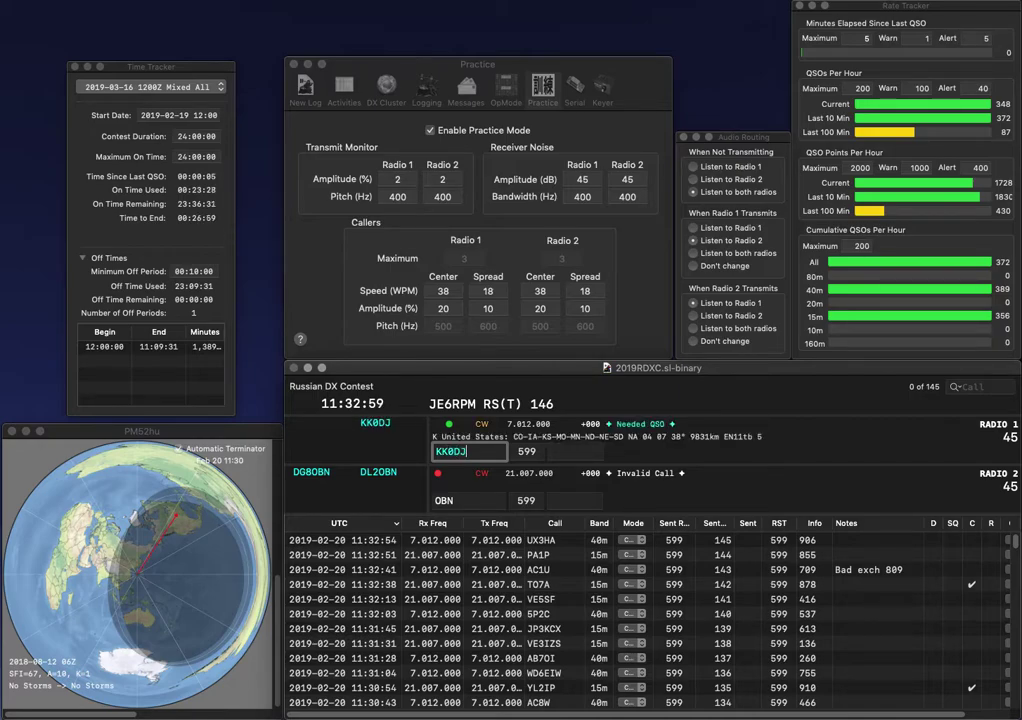
pyautogui.press('Return')
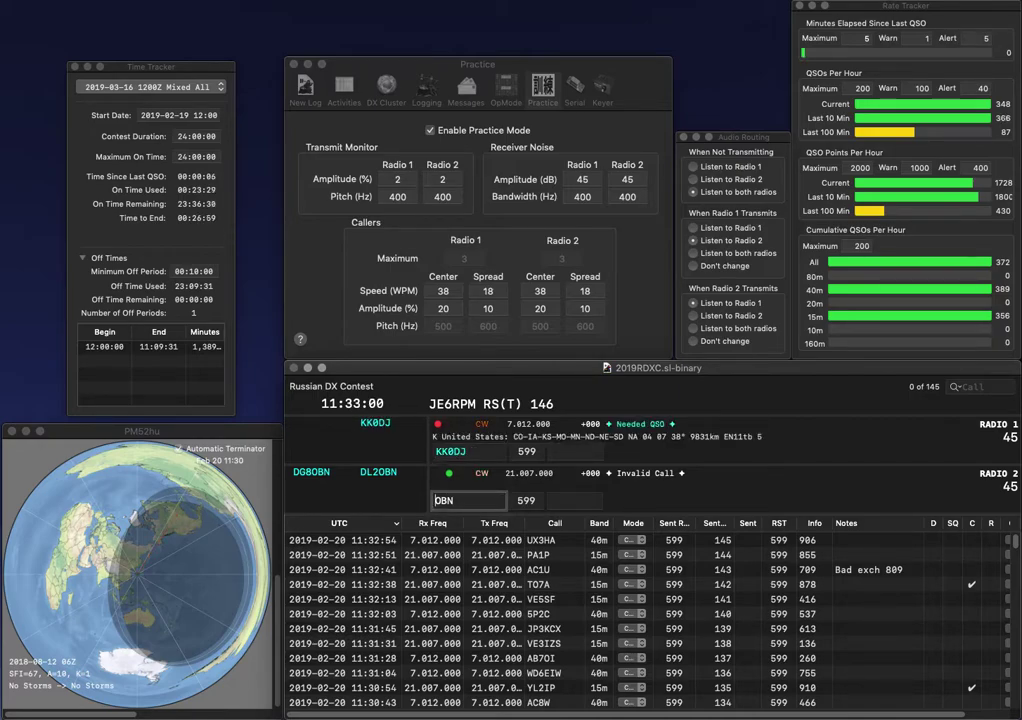
pyautogui.write('DG8')
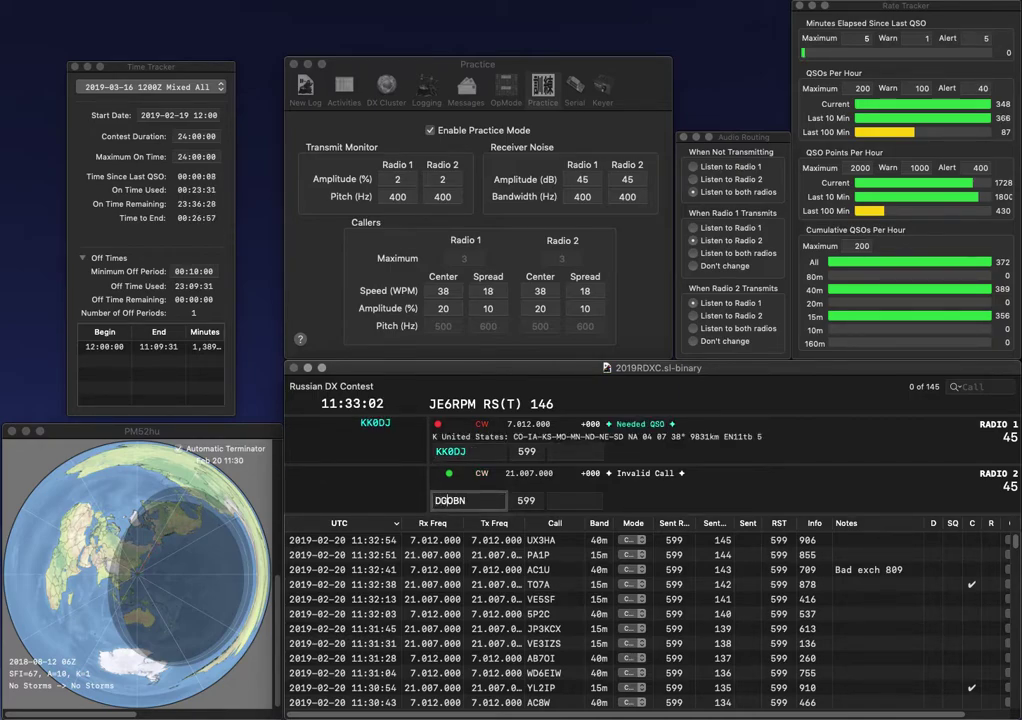
pyautogui.press('Return')
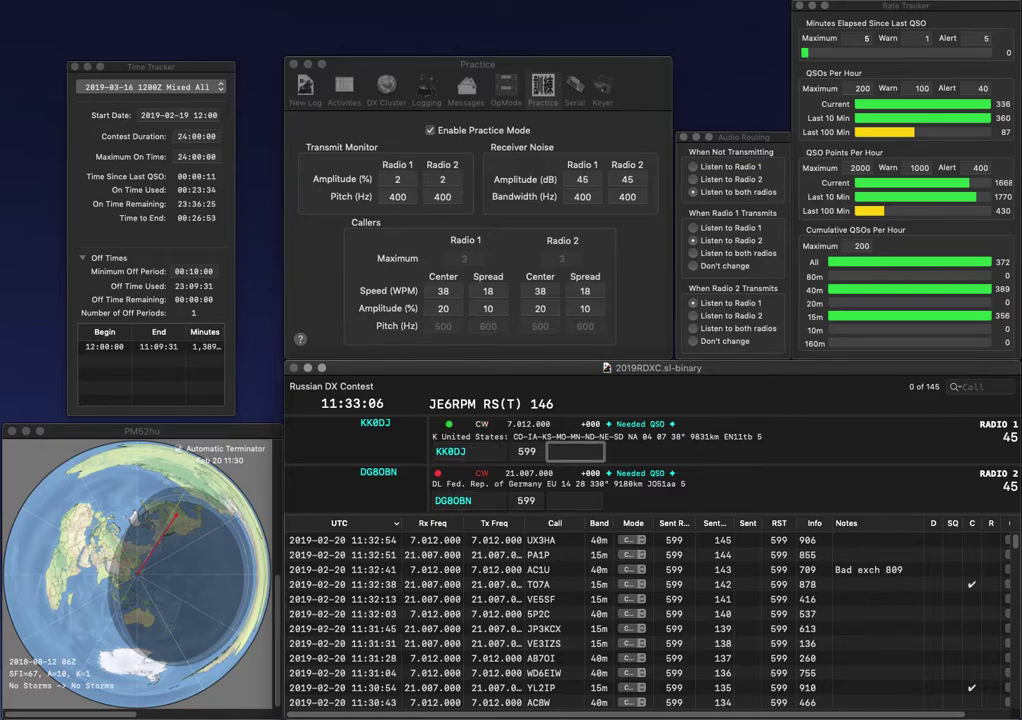
pyautogui.write('479')
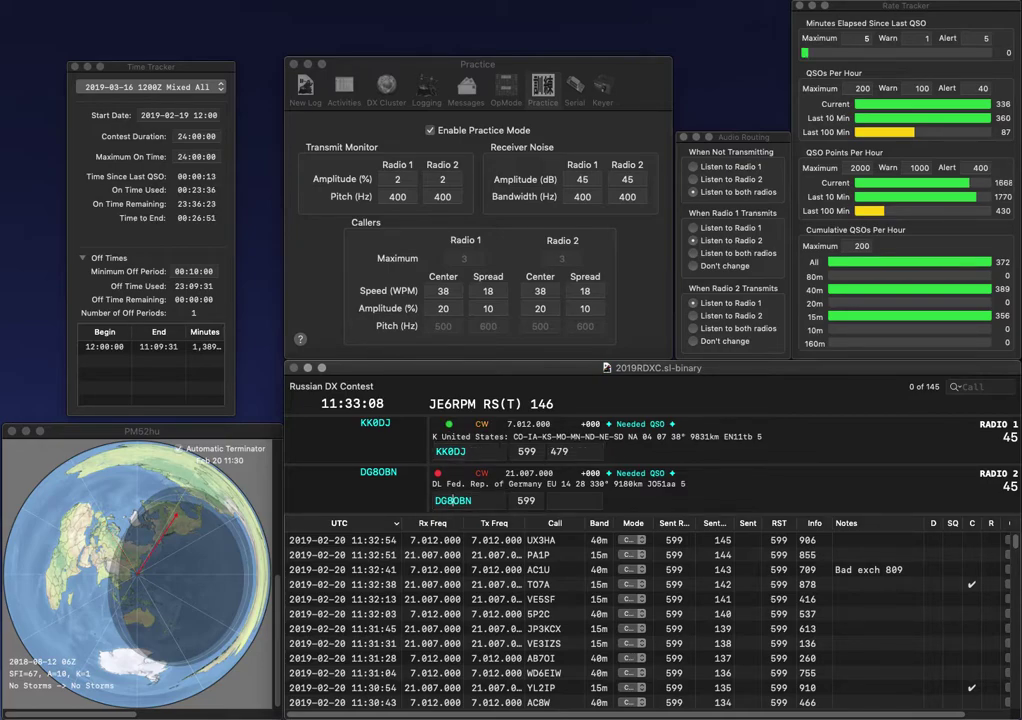
pyautogui.press('Return')
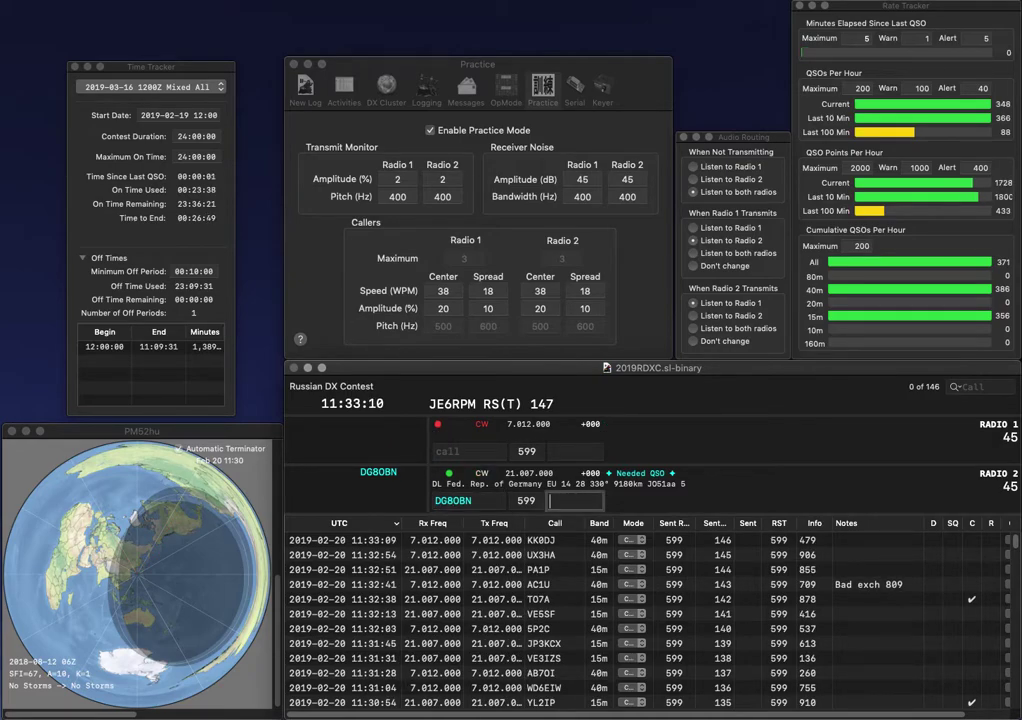
pyautogui.write('860')
pyautogui.press('Return')
pyautogui.write('A0B')
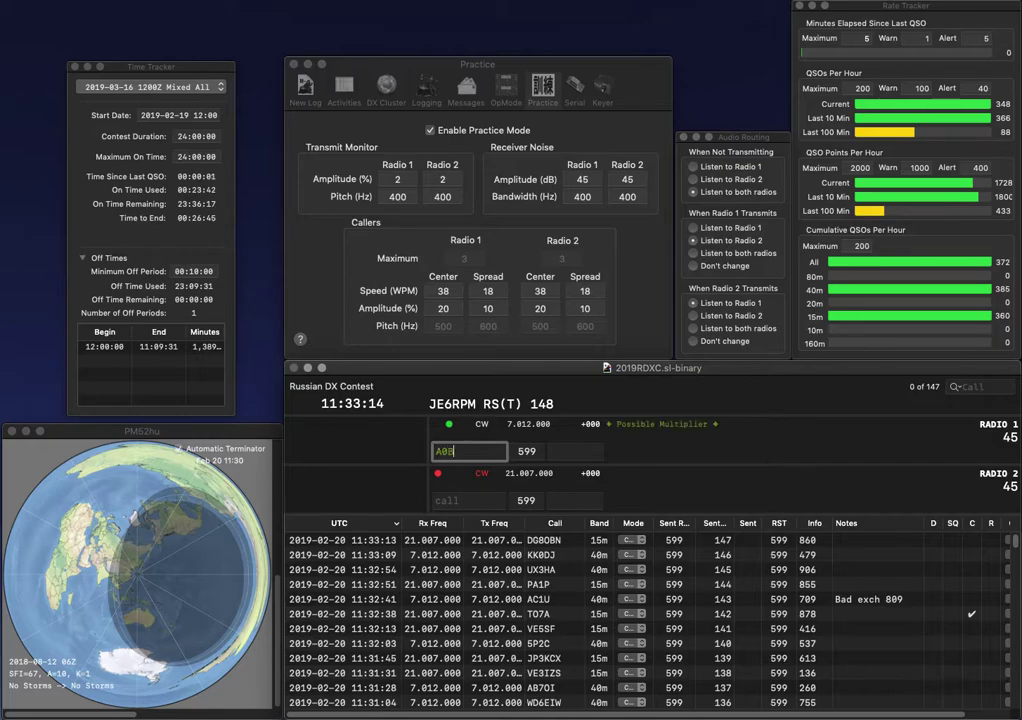
pyautogui.write('ZY')
pyautogui.press('Home')
pyautogui.write('J')
pyautogui.press('Return')
pyautogui.write('BLB')
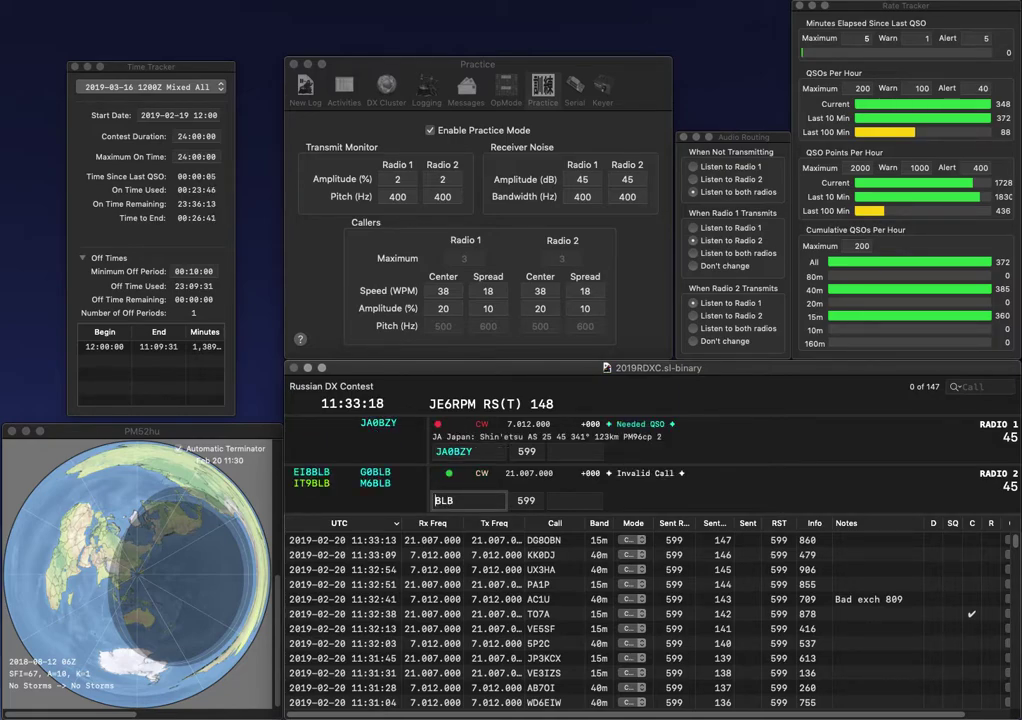
pyautogui.press('Home')
pyautogui.write('IT9')
pyautogui.press('Return')
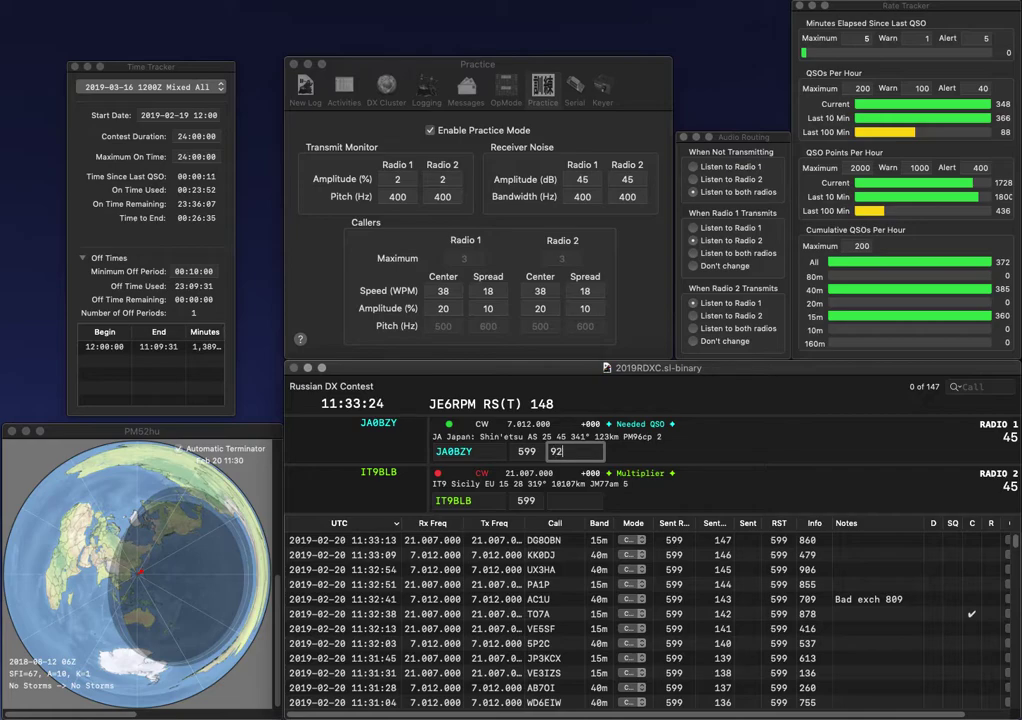
# - Log the received exchanges 929 for JA0BZY and 270 for IT9BLB
pyautogui.press('Return')
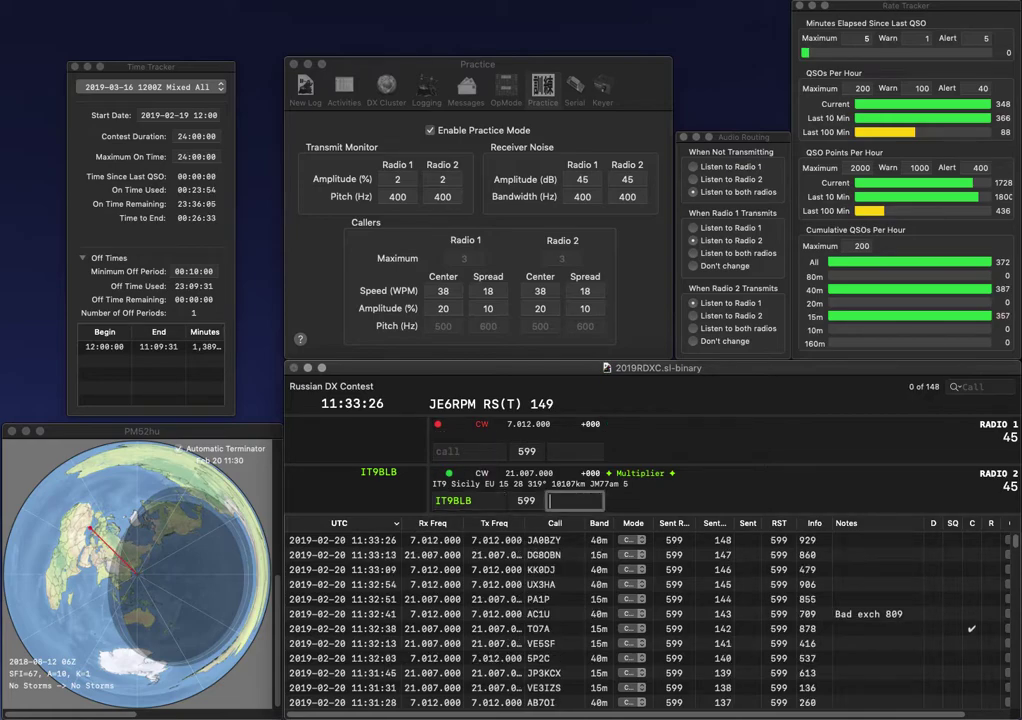
pyautogui.write('270')
pyautogui.press('Return')
pyautogui.write('ISG')
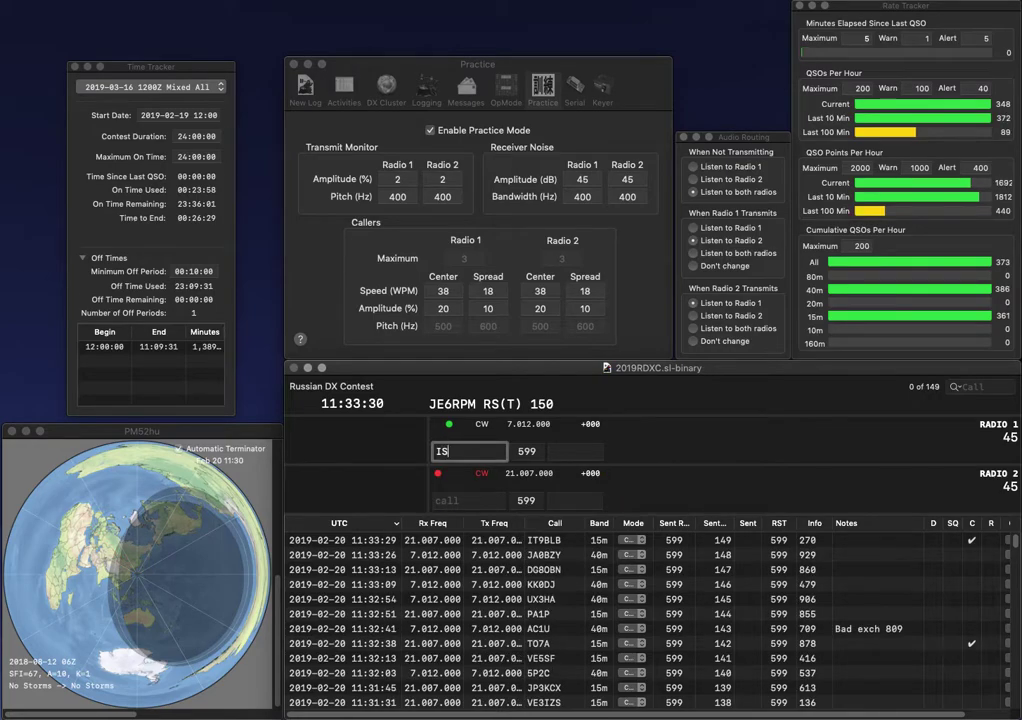
pyautogui.press('Left')
pyautogui.press('Left')
pyautogui.press('Left')
pyautogui.write('W7')
pyautogui.press('Return')
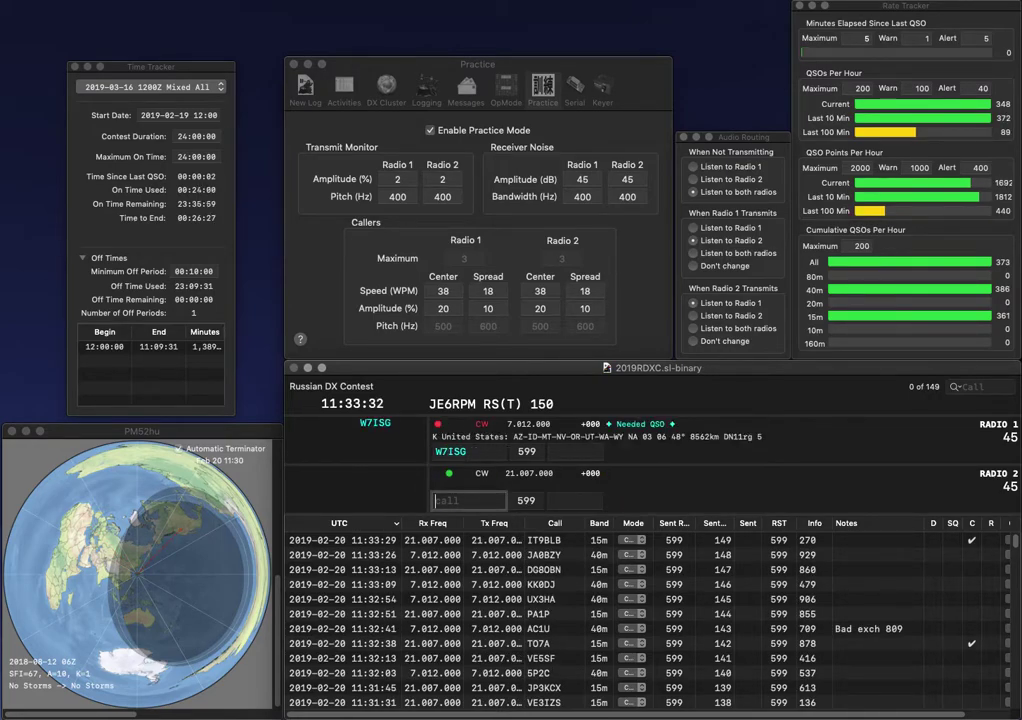
pyautogui.write('JA1Q')
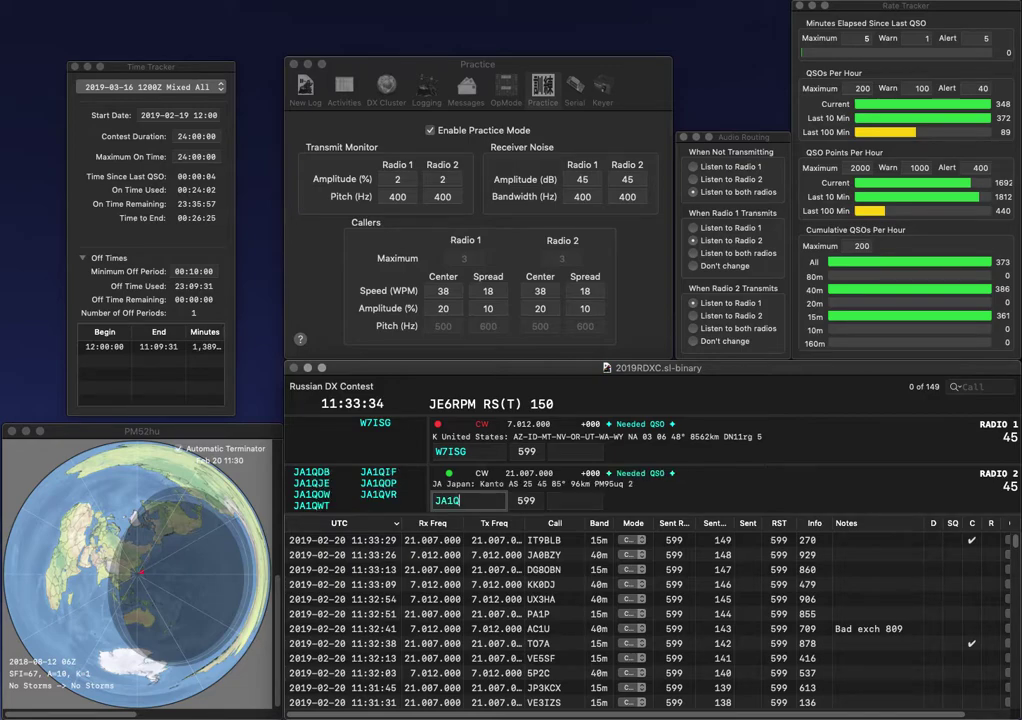
pyautogui.write('OW')
pyautogui.press('Return')
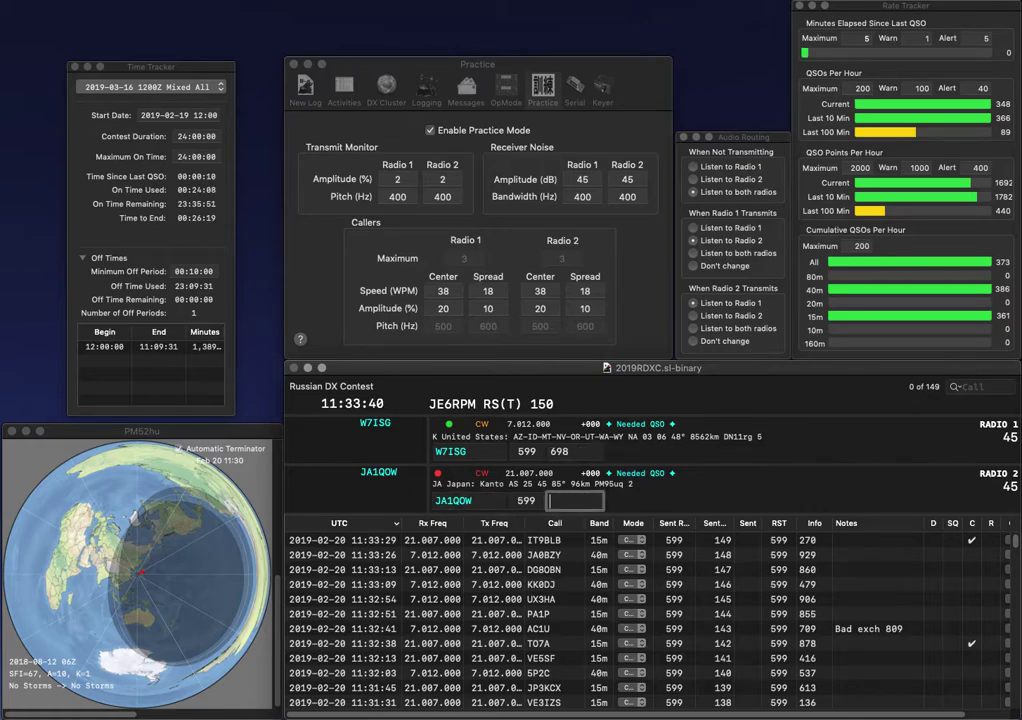
pyautogui.press('Return')
pyautogui.write('55')
pyautogui.press('Return')
pyautogui.write('W')
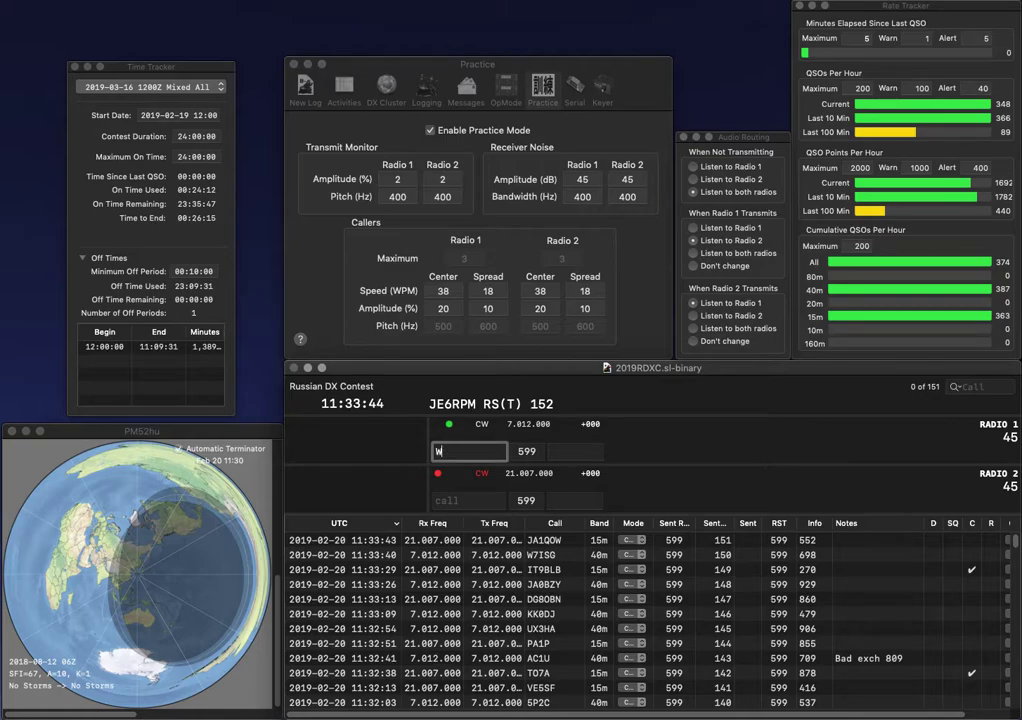
pyautogui.write('A0CG')
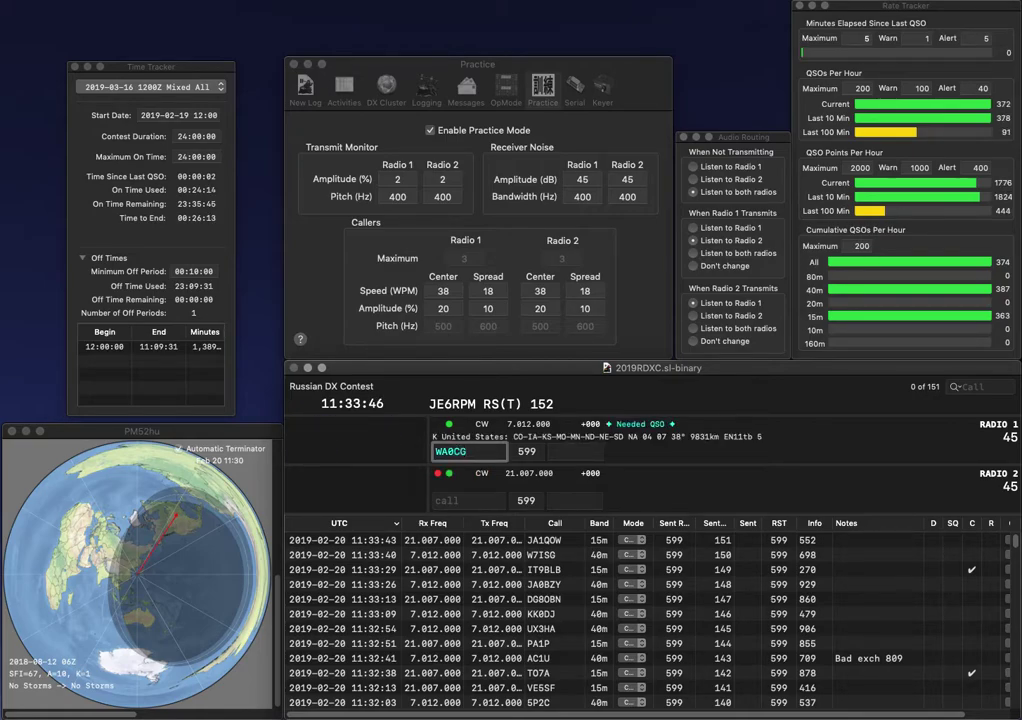
pyautogui.write('ZB')
pyautogui.press('Return')
pyautogui.write('U')
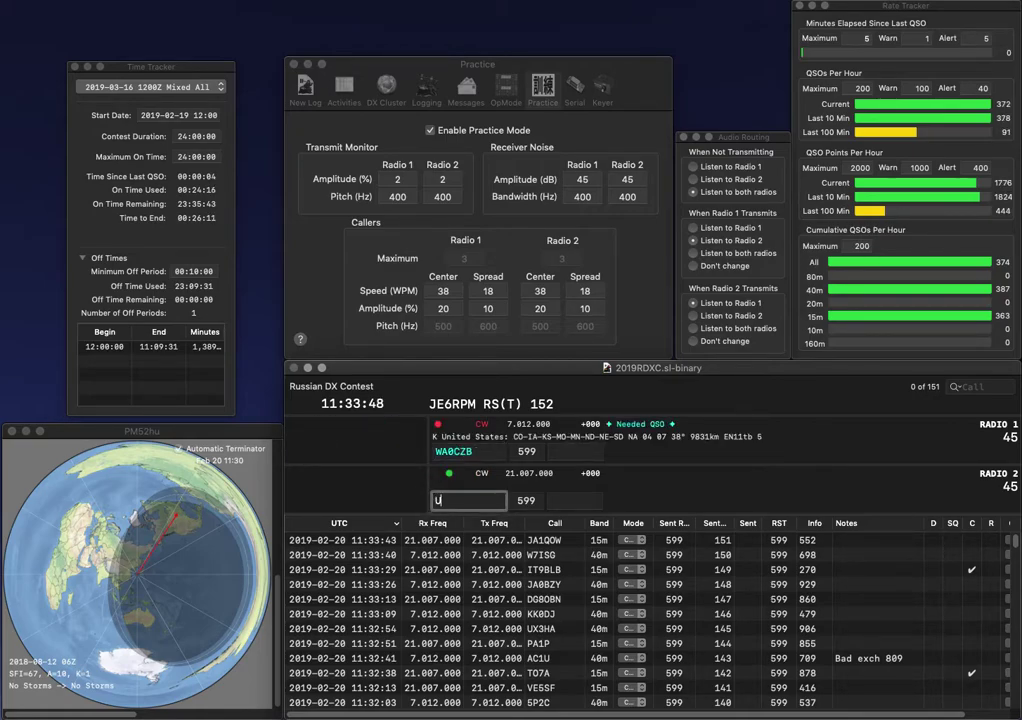
pyautogui.write('ABMM')
pyautogui.press('Return')
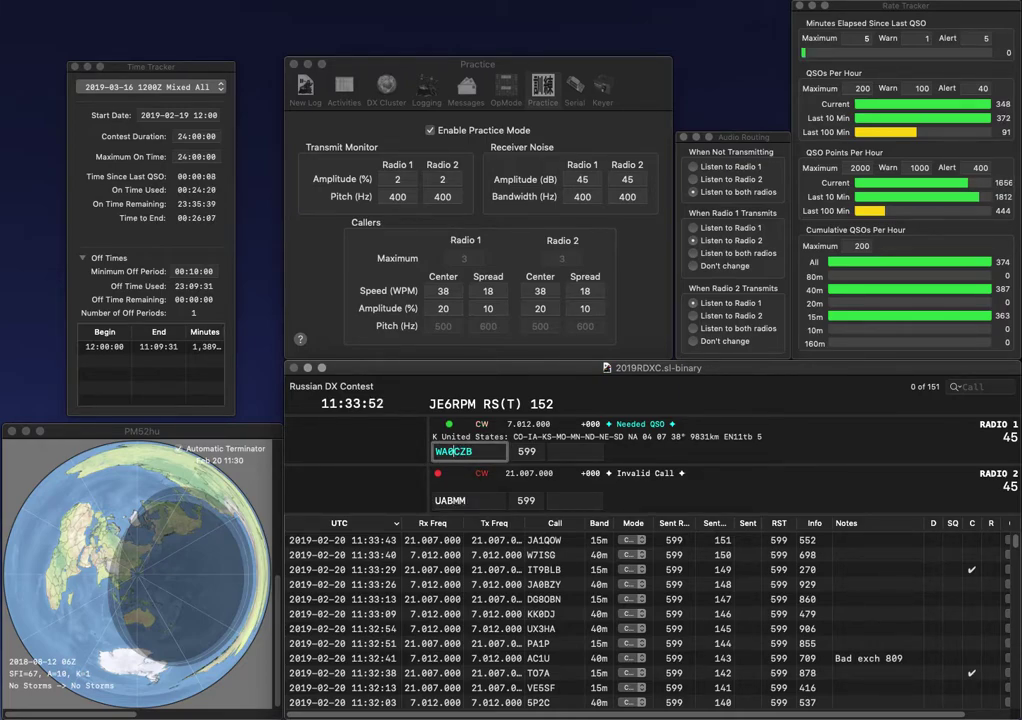
pyautogui.write('P')
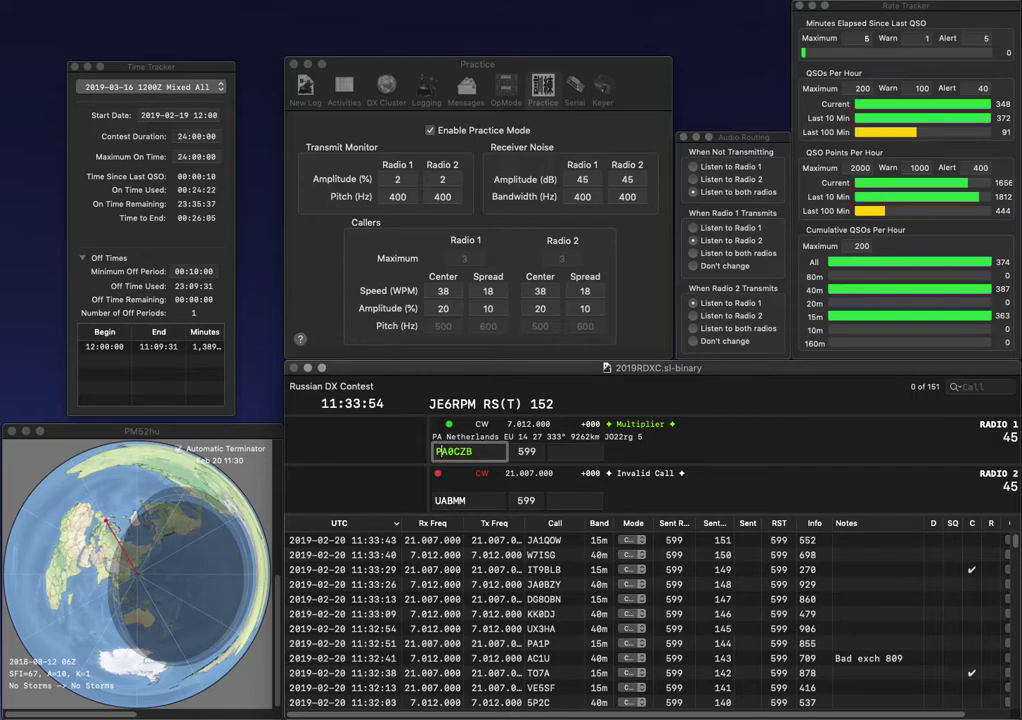
pyautogui.press('Left')
pyautogui.press('BackSpace')
pyautogui.write('G')
pyautogui.press('Return')
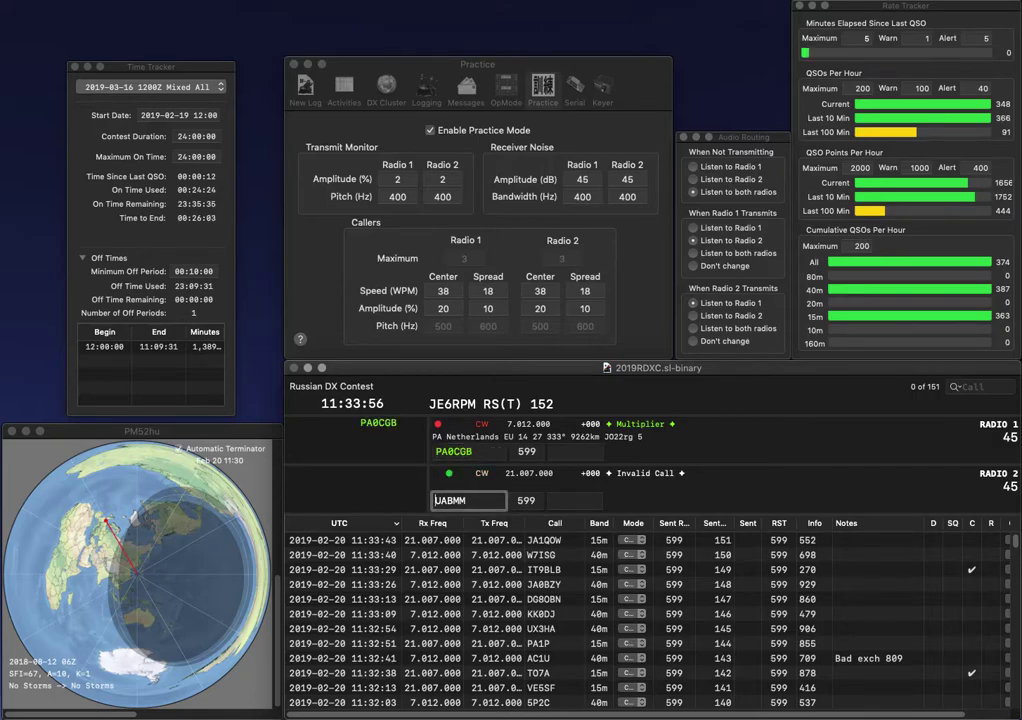
pyautogui.write('6')
pyautogui.press('Return')
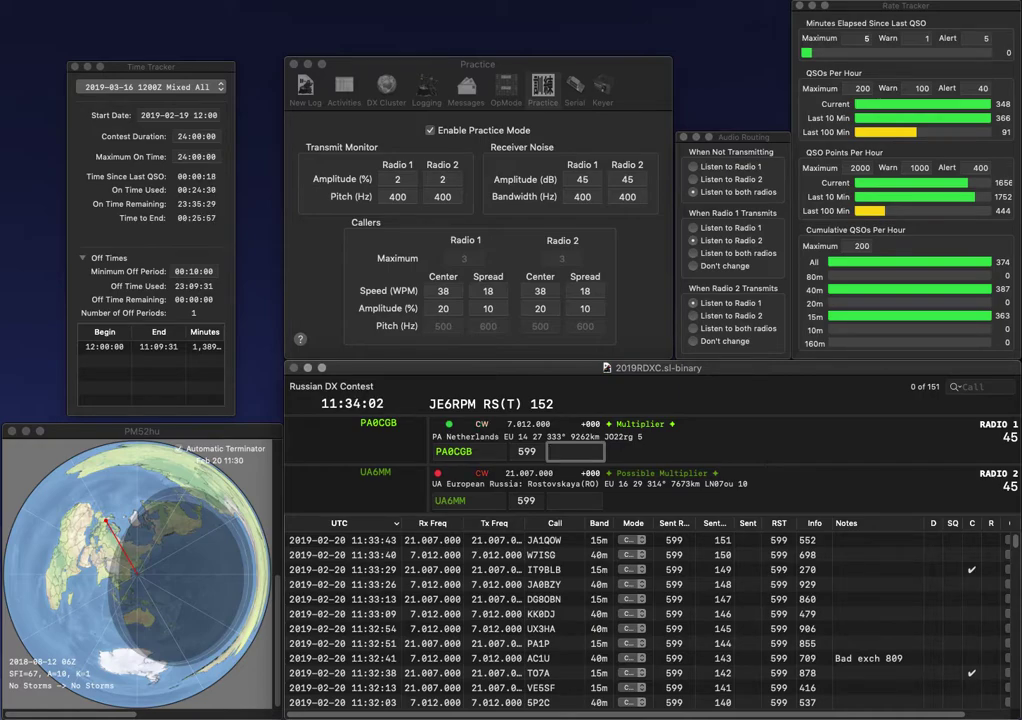
pyautogui.write('944')
pyautogui.press('Return')
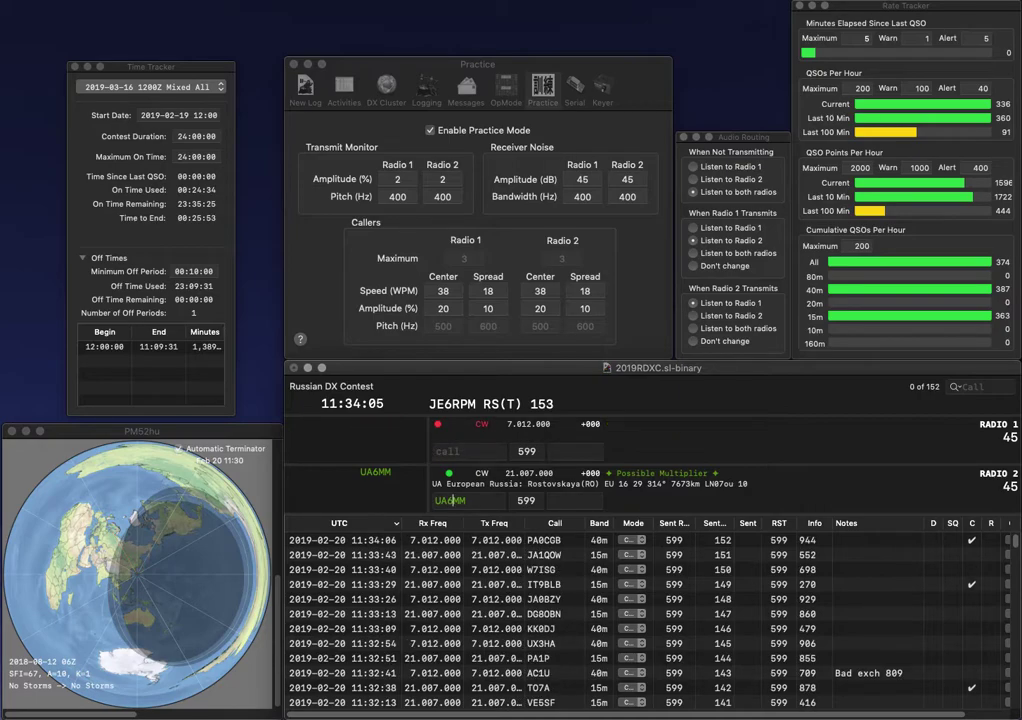
pyautogui.press('BackSpace')
pyautogui.press('Tab')
pyautogui.write('RO')
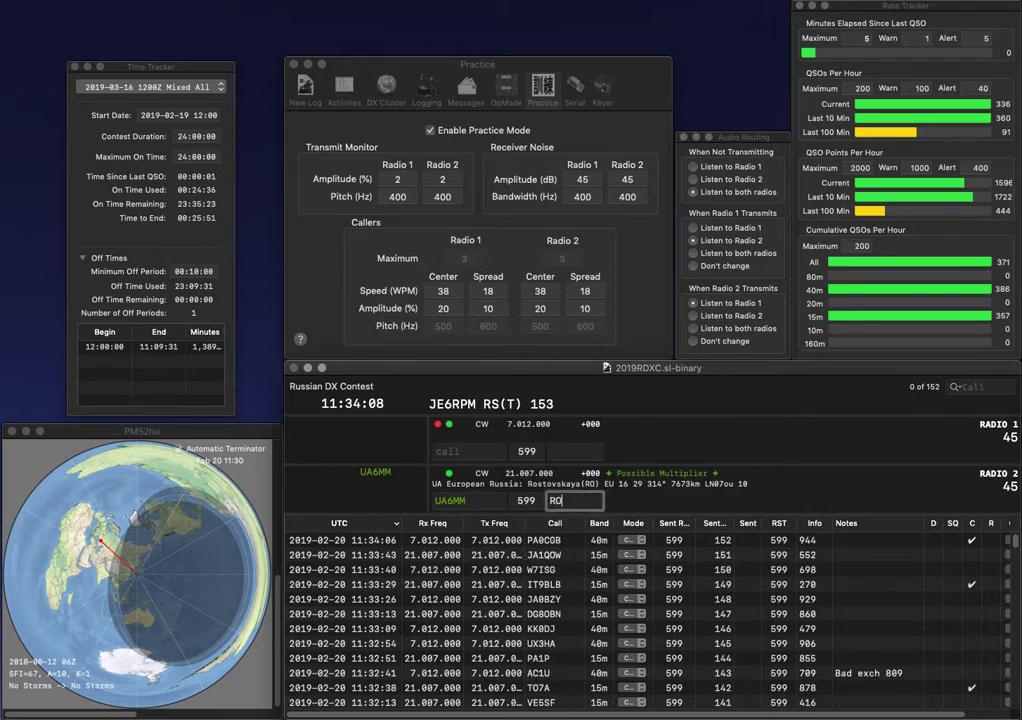
pyautogui.press('Return')
pyautogui.write('KN3A')
pyautogui.press('Return')
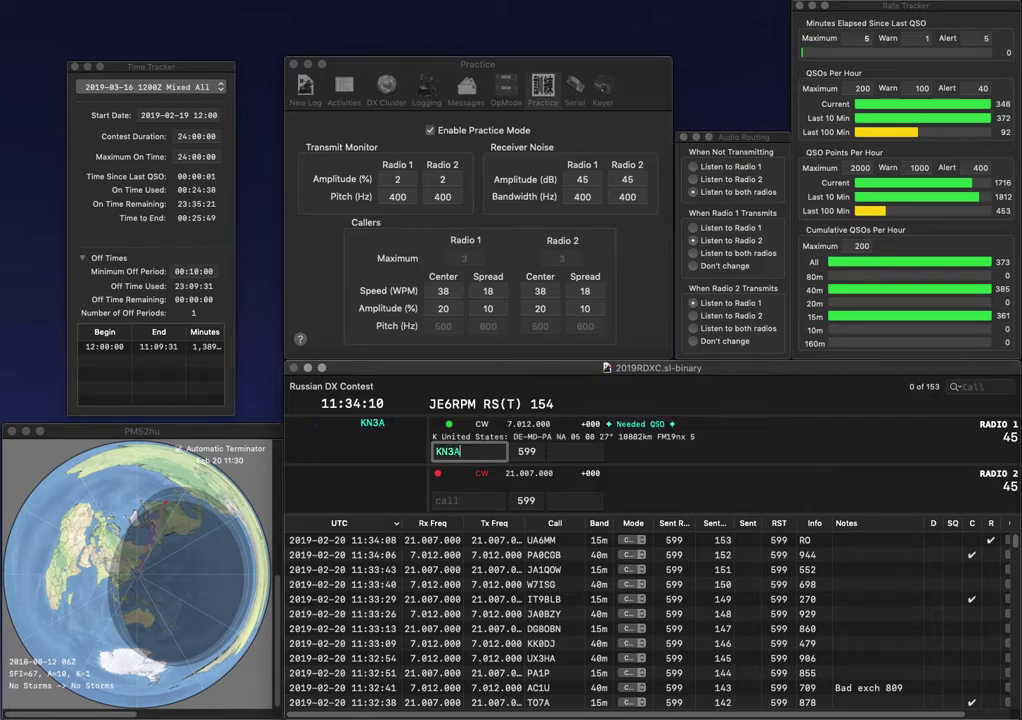
pyautogui.write('W')
pyautogui.write('1WCN')
pyautogui.press('Return')
pyautogui.press('Tab')
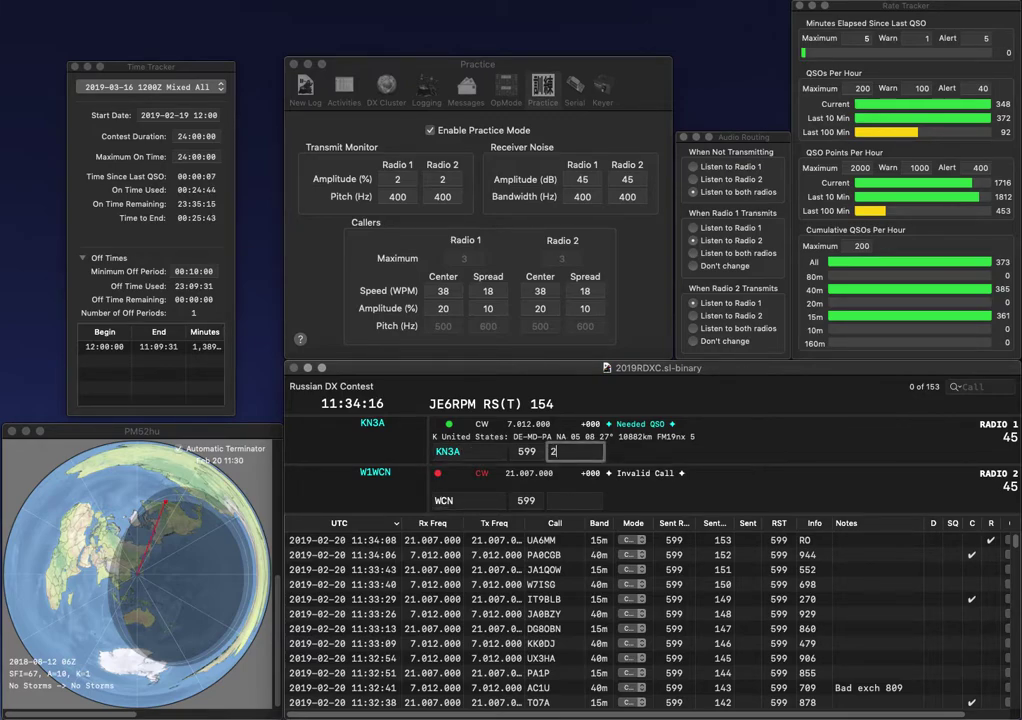
pyautogui.press('Return')
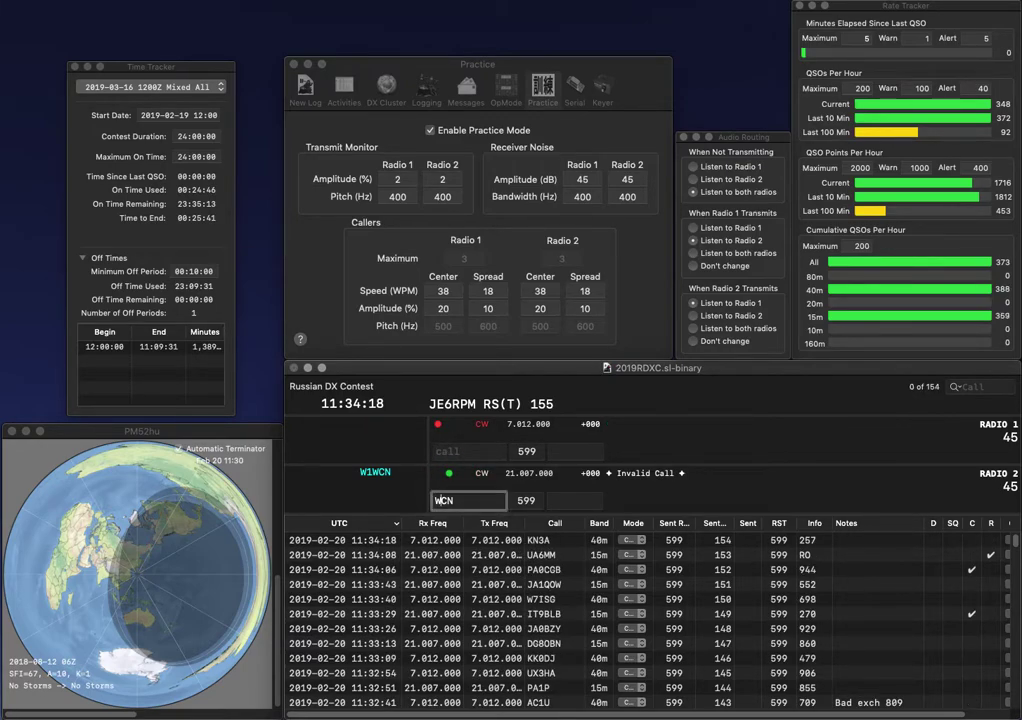
pyautogui.click(443, 500)
pyautogui.write('9')
pyautogui.press('Return')
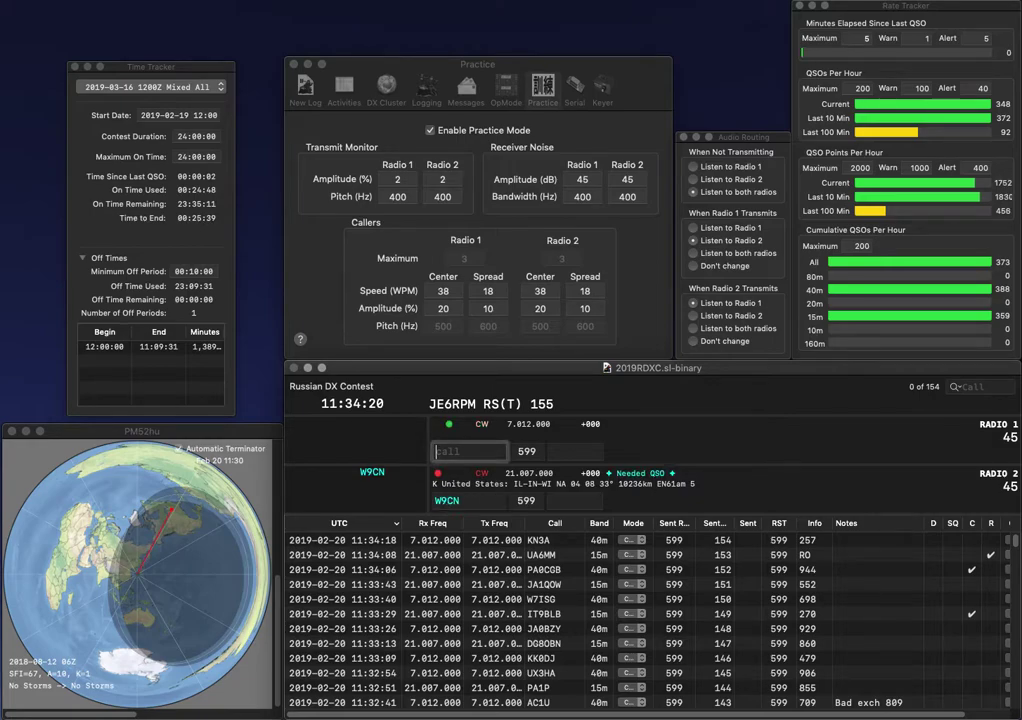
pyautogui.write('2E0L')
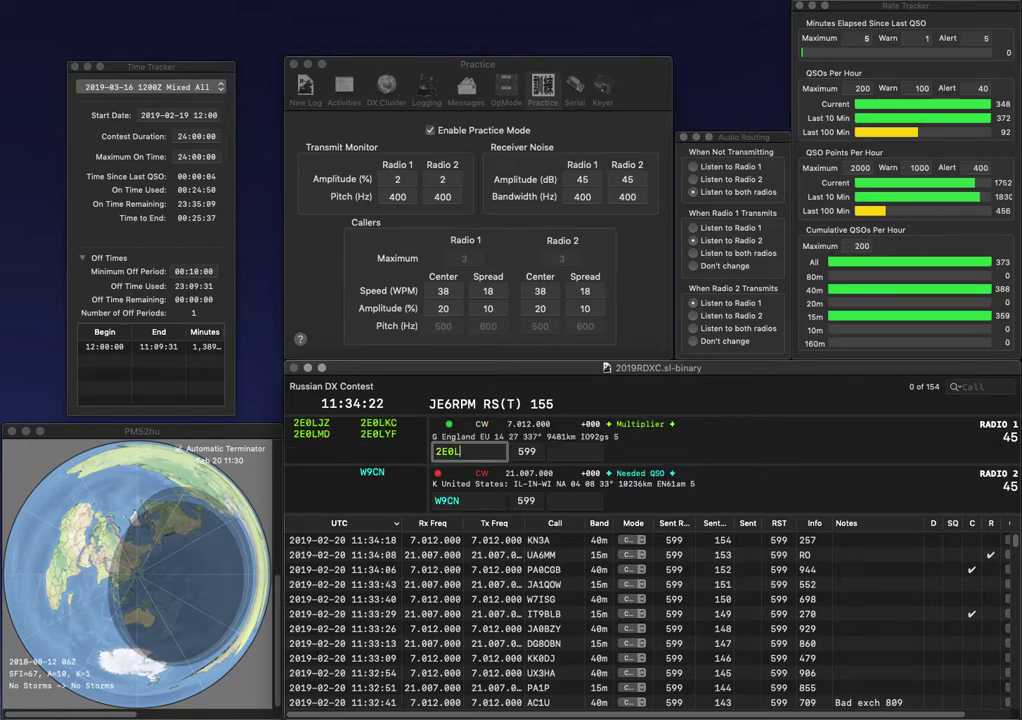
pyautogui.write('KC')
pyautogui.press('Return')
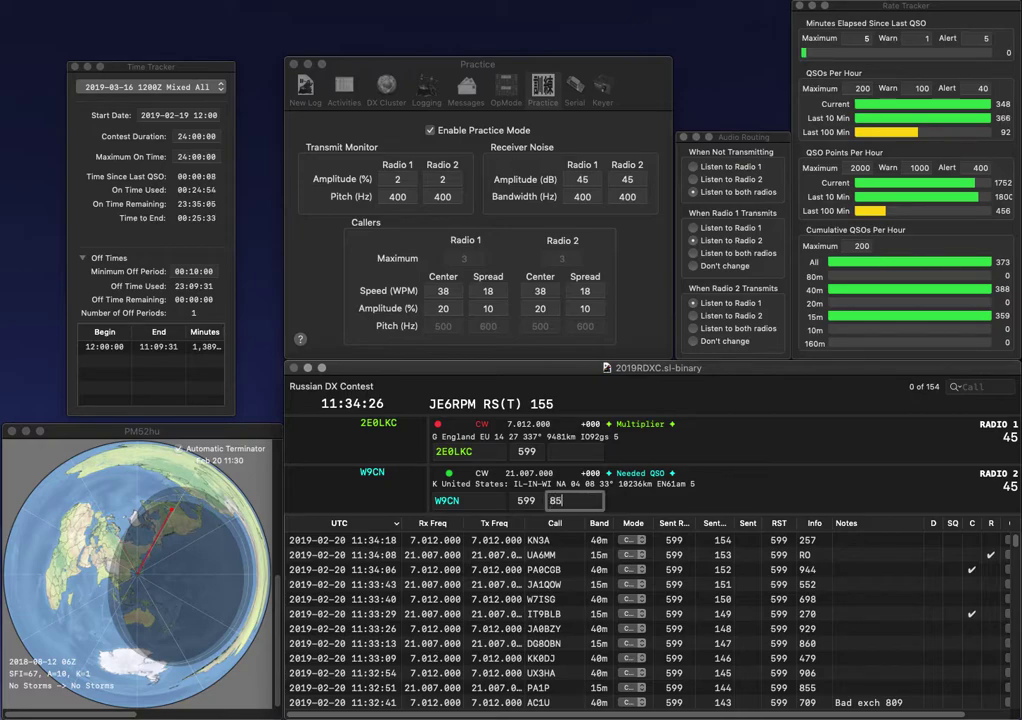
pyautogui.press('Return')
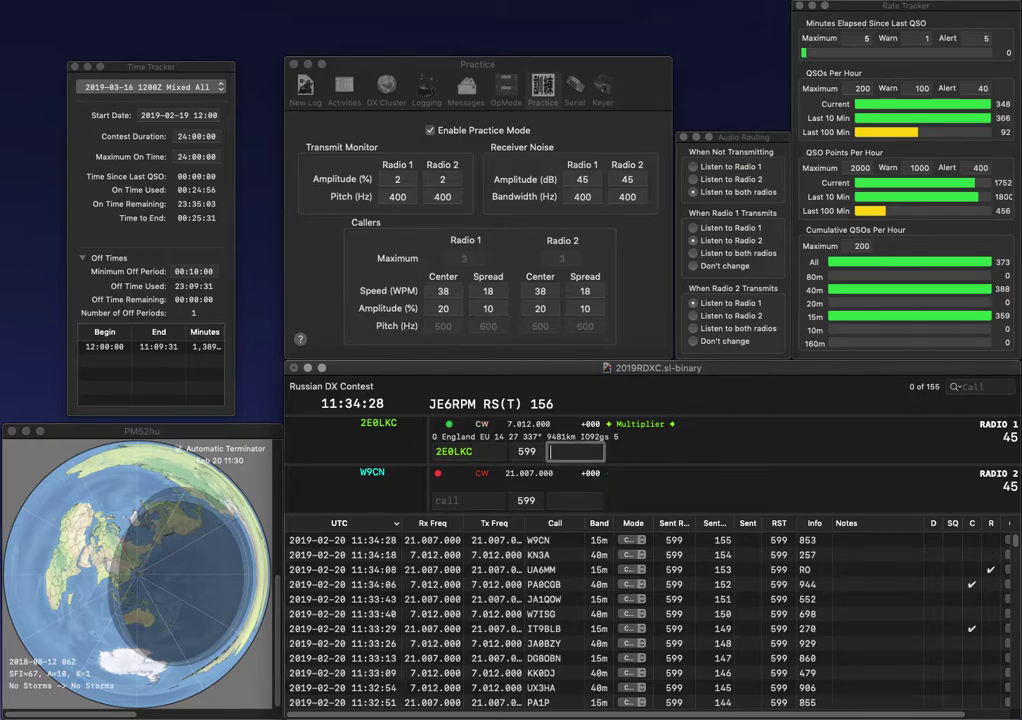
pyautogui.write('77')
pyautogui.press('Return')
pyautogui.write('AA4')
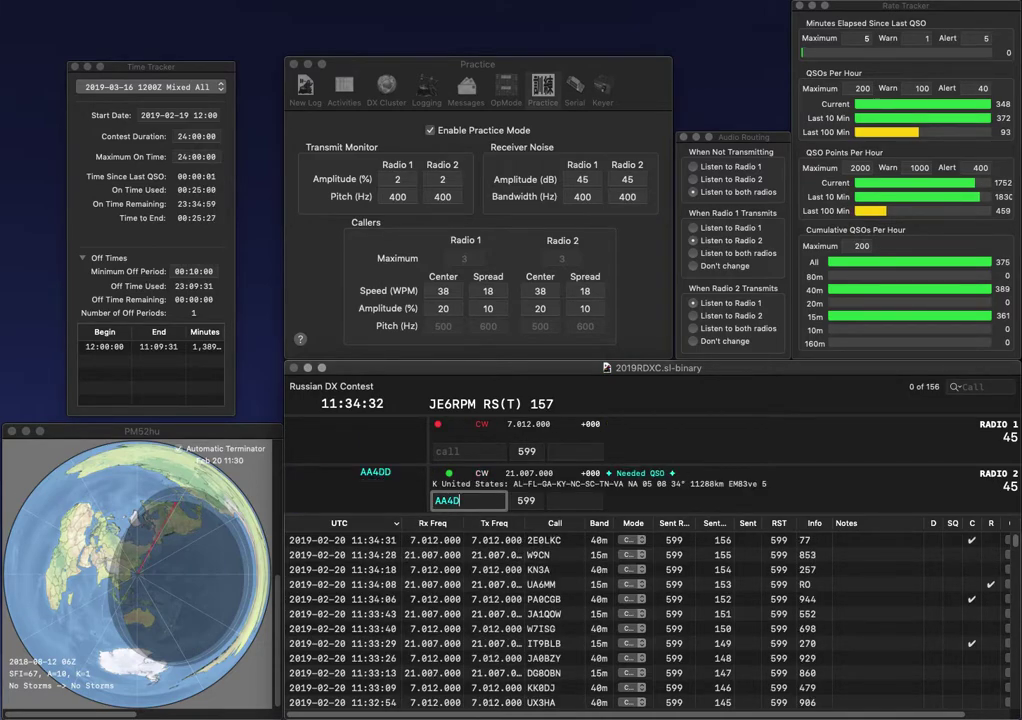
pyautogui.write('N')
pyautogui.press('Return')
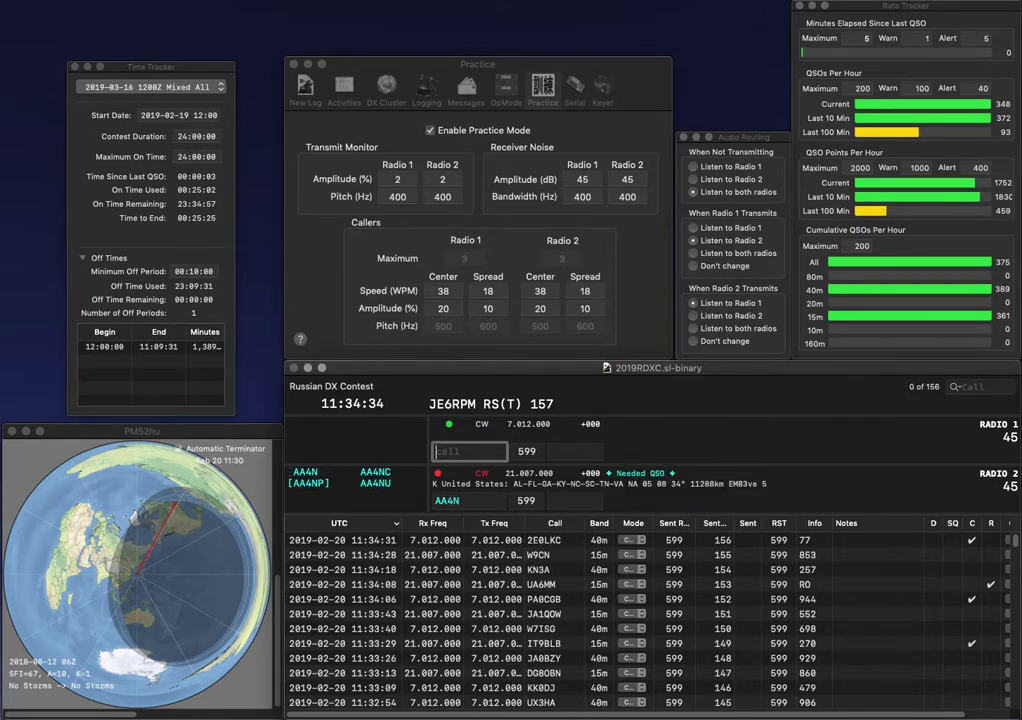
pyautogui.write('OM3PR')
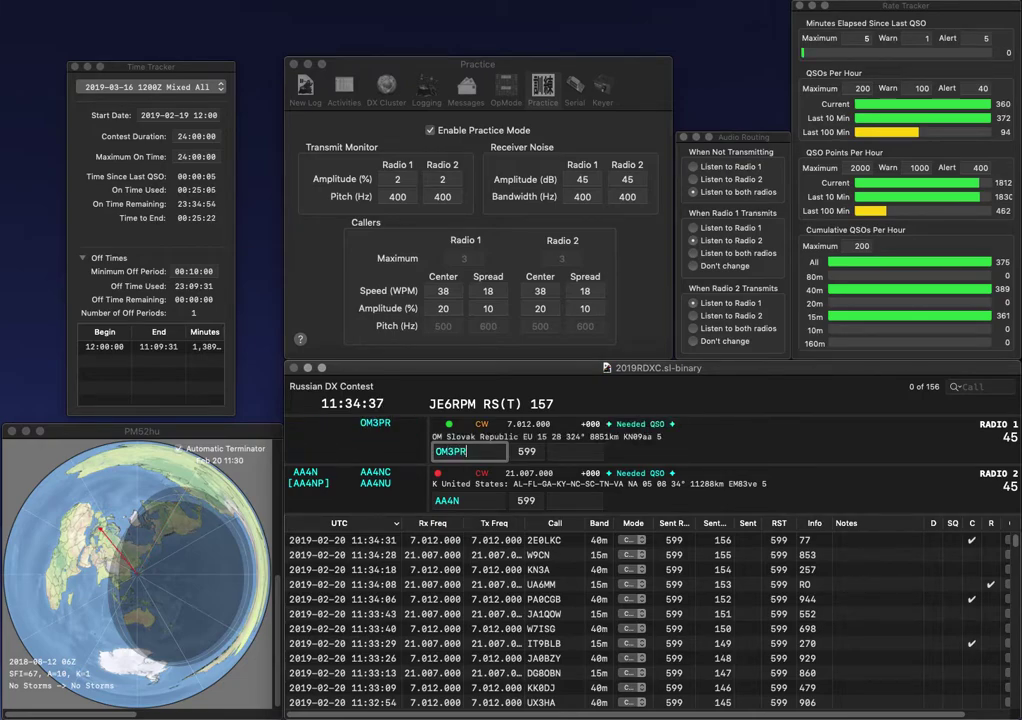
pyautogui.press('Return')
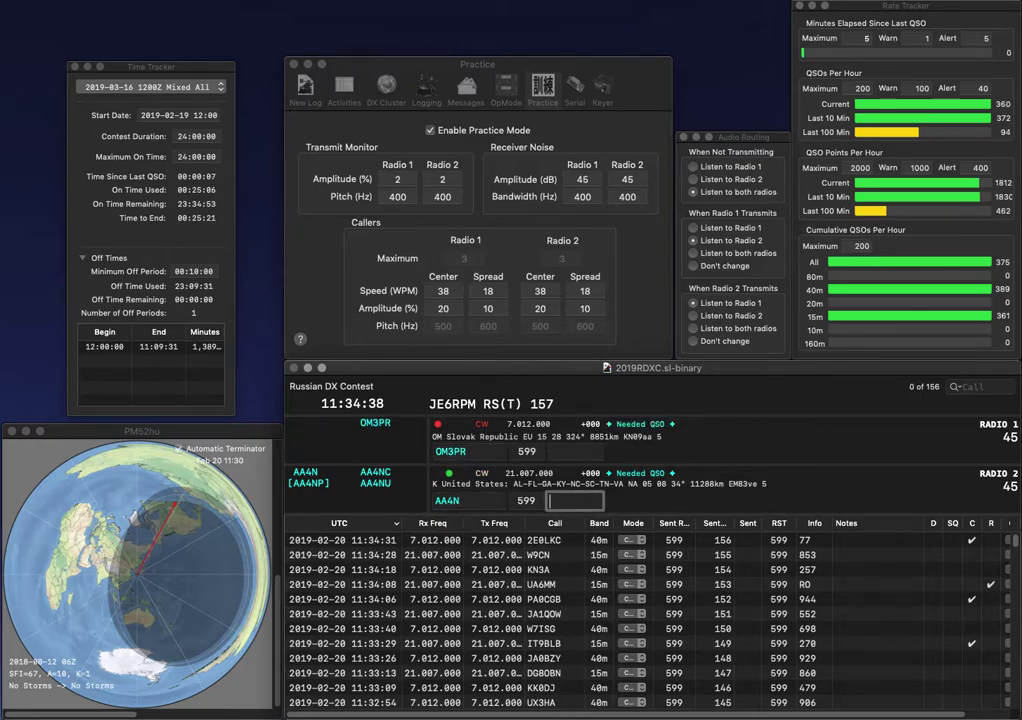
pyautogui.write('822')
pyautogui.press('Return')
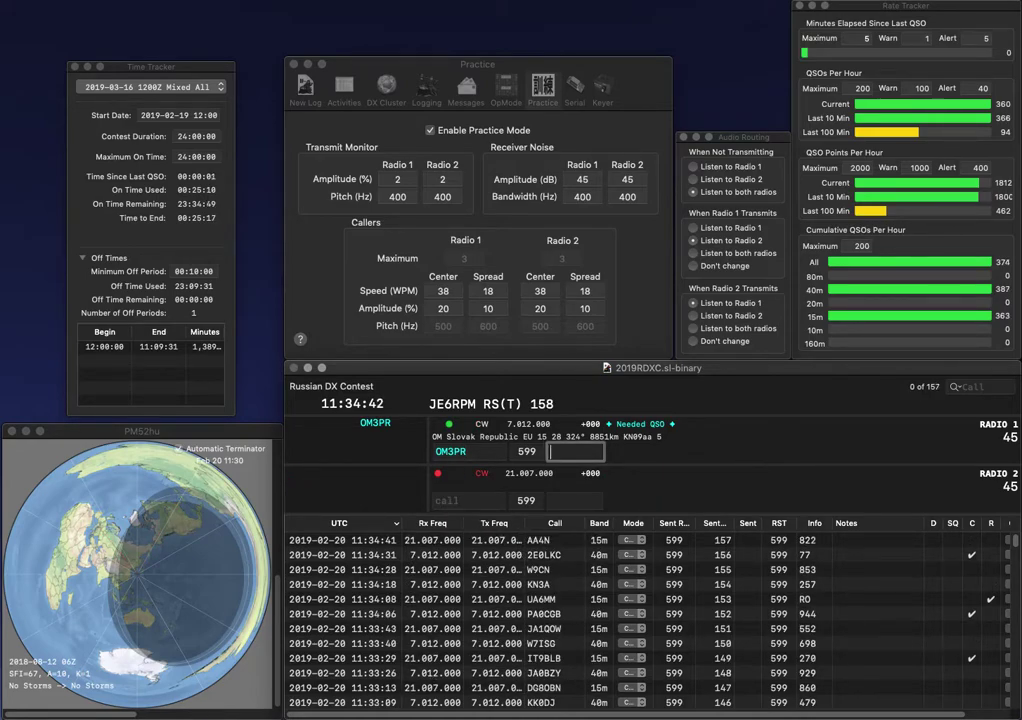
pyautogui.write('772')
pyautogui.press('Return')
# - Enter the callsign OK1KIR on Radio 2 and OT4A on Radio 1, answering both callers
pyautogui.write('OK1KI')
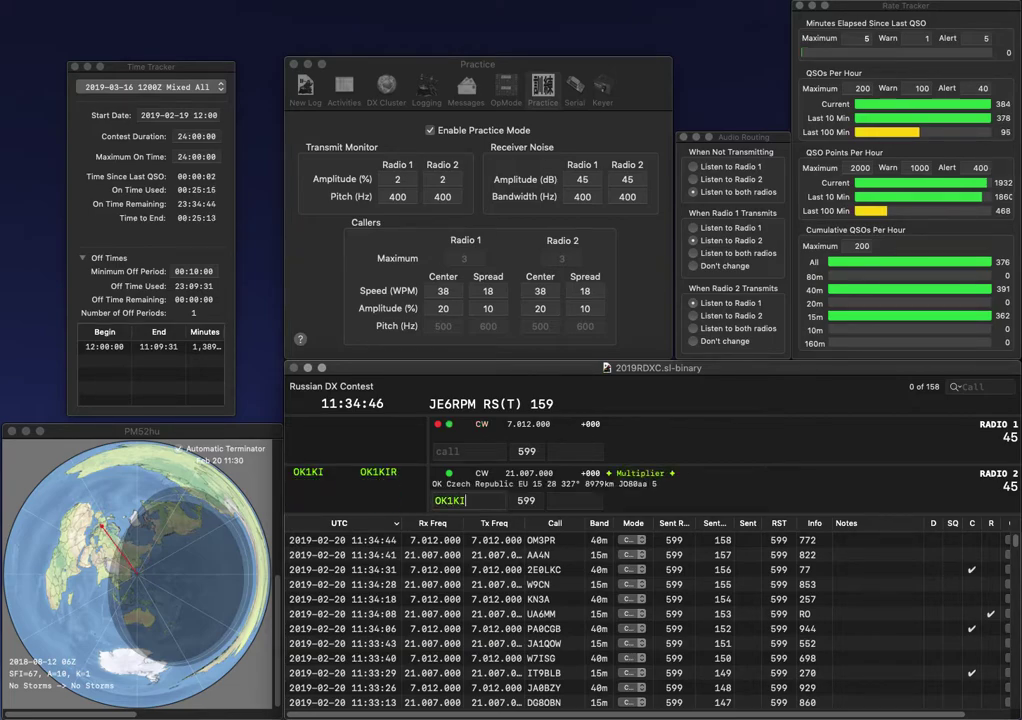
pyautogui.write('R')
pyautogui.press('Return')
pyautogui.write('OT4A')
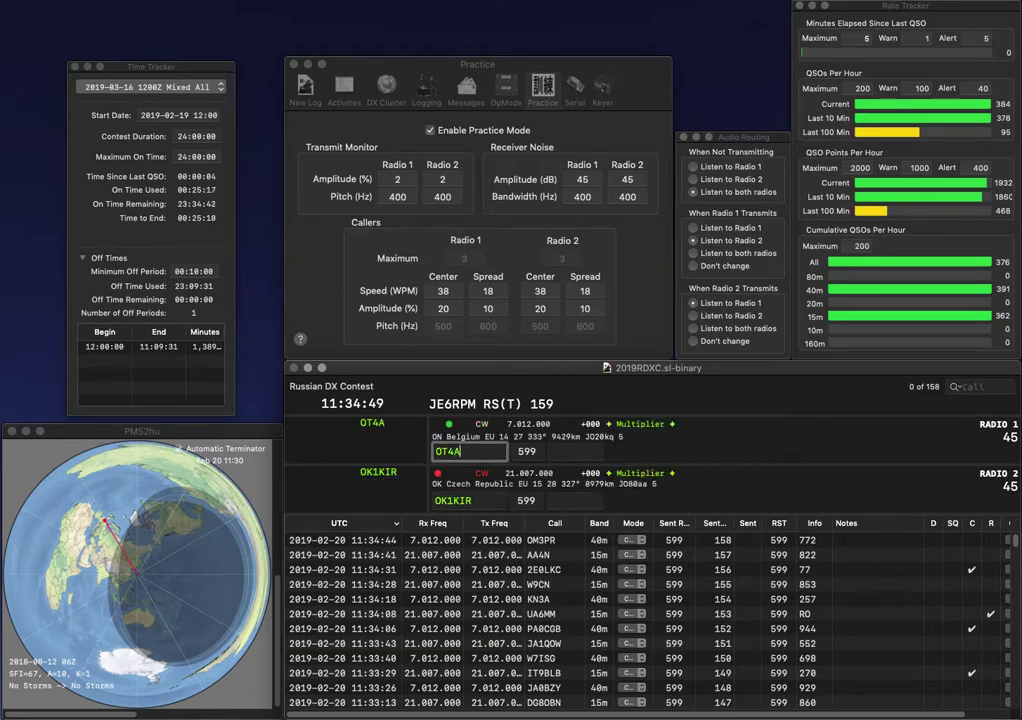
pyautogui.press('Return')
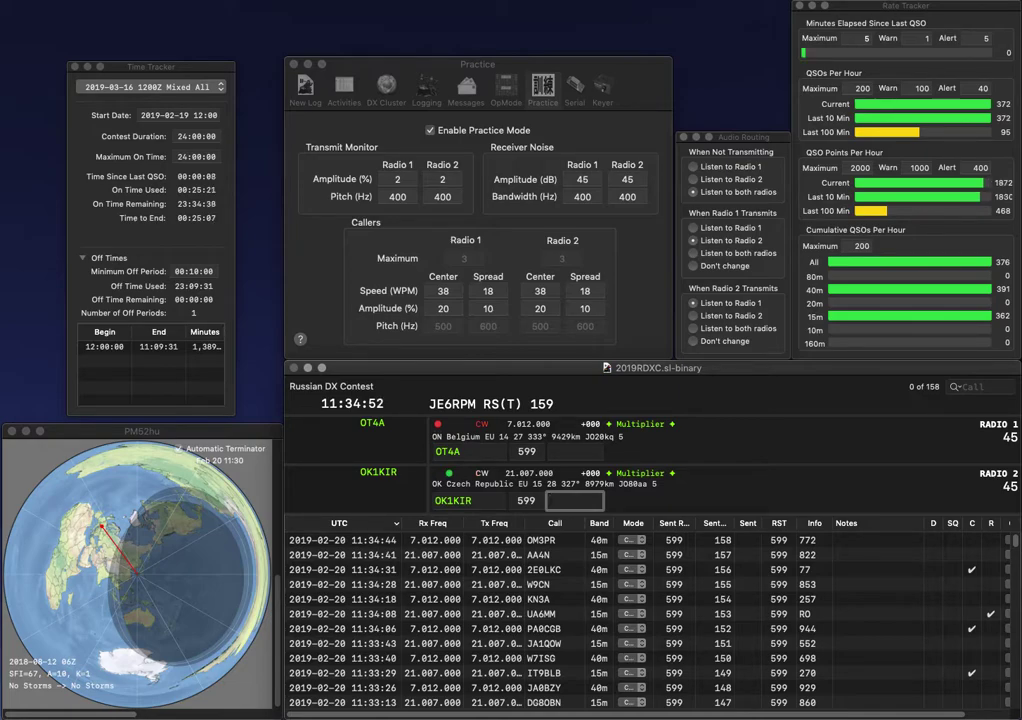
pyautogui.write('52')
pyautogui.write('8')
pyautogui.press('Return')
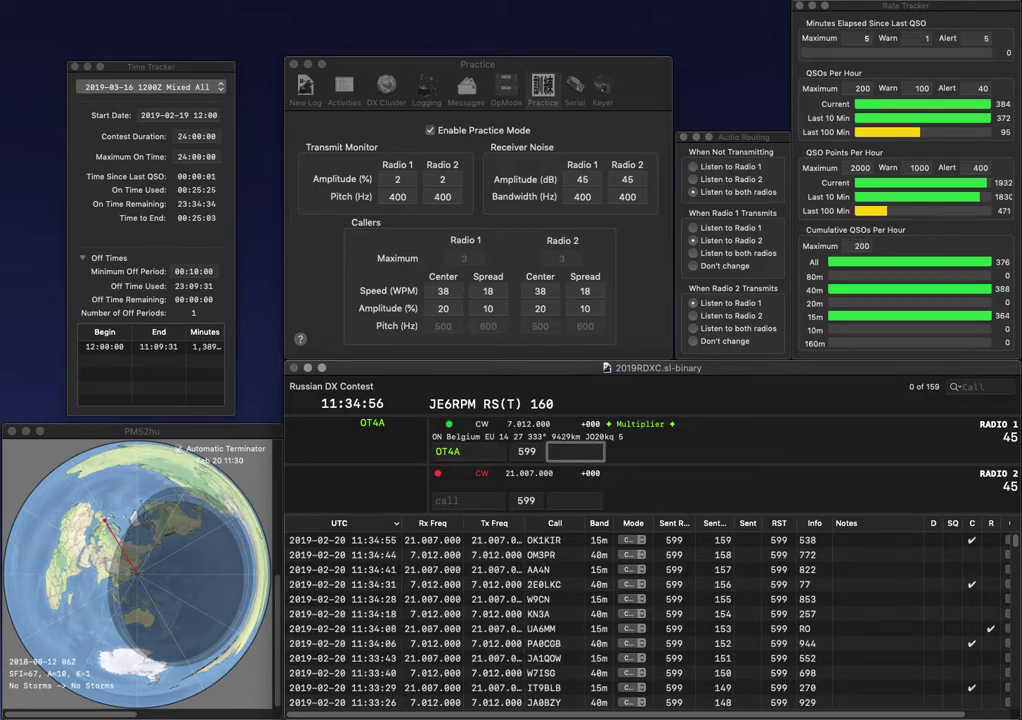
pyautogui.write('678')
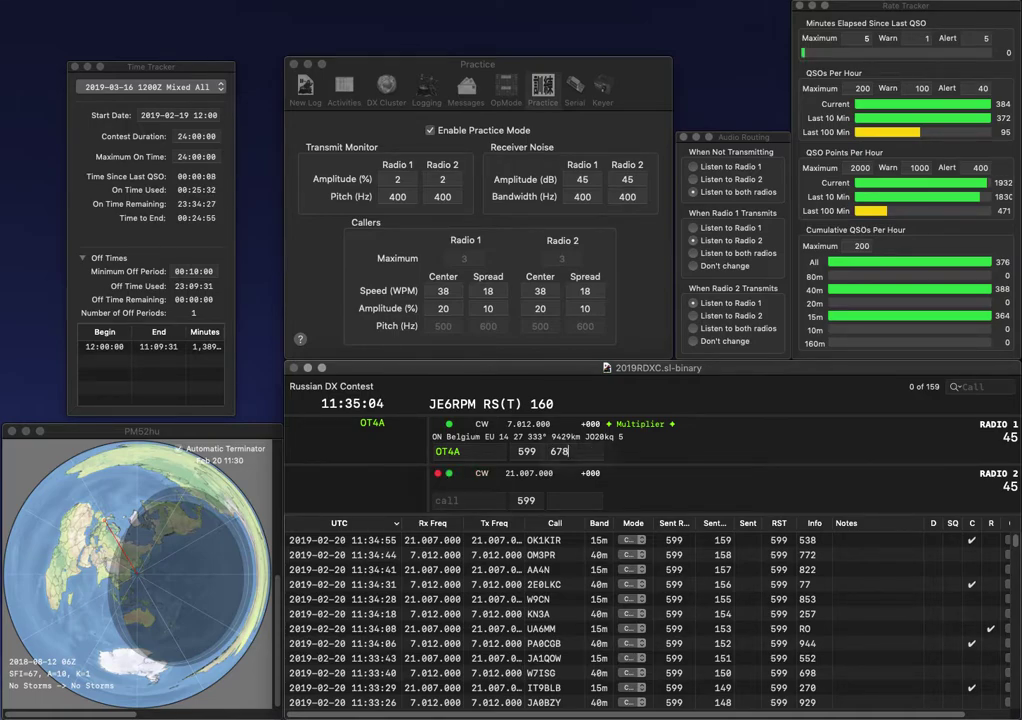
pyautogui.press('Return')
pyautogui.write('YV8')
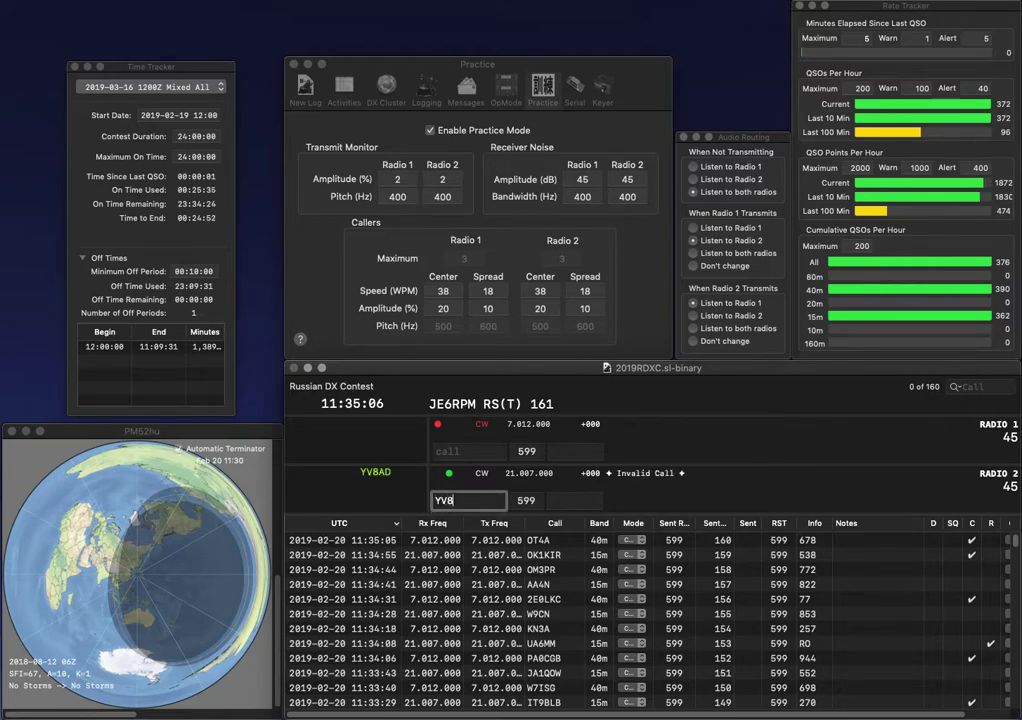
pyautogui.write('MAY')
pyautogui.press('Return')
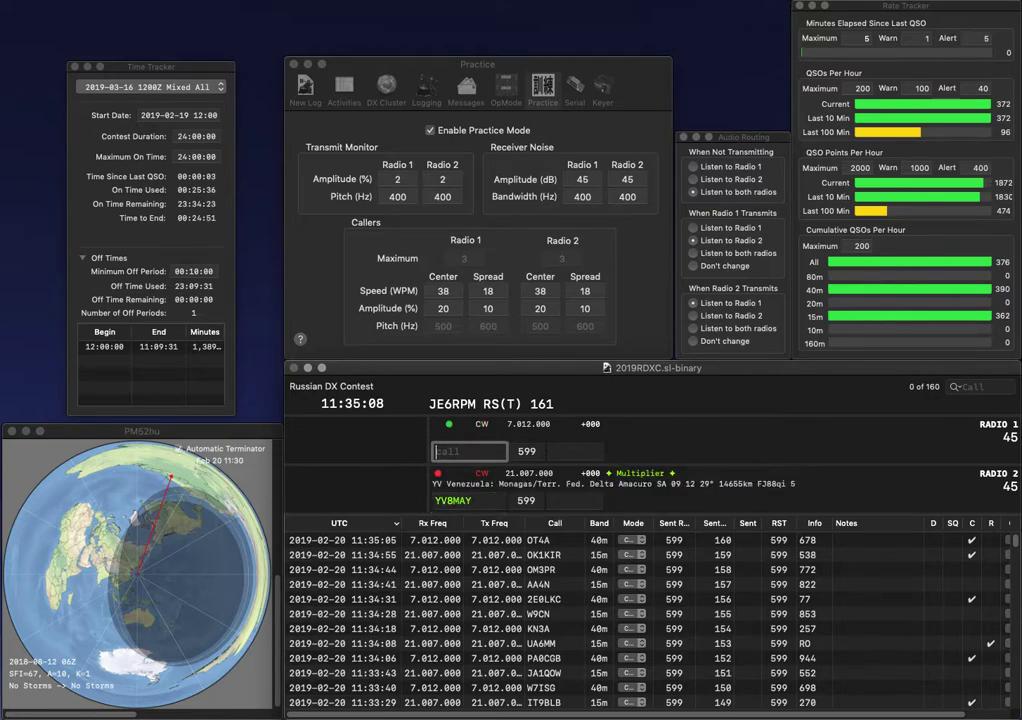
pyautogui.write('PY')
pyautogui.press('Return')
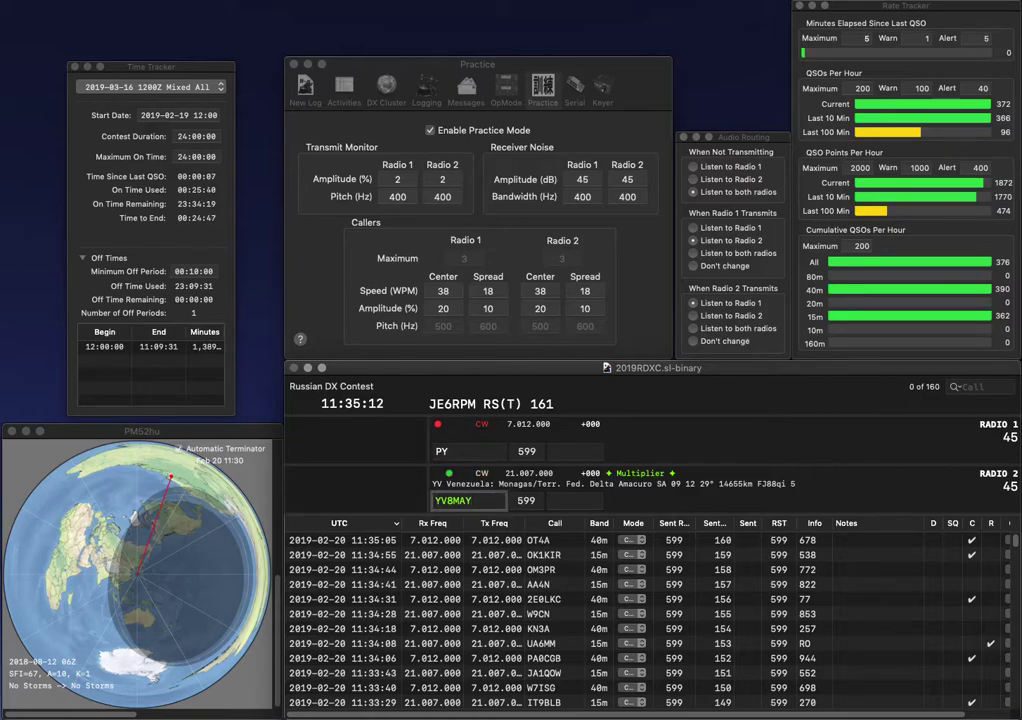
pyautogui.press('Delete')
pyautogui.write('7')
pyautogui.press('Return')
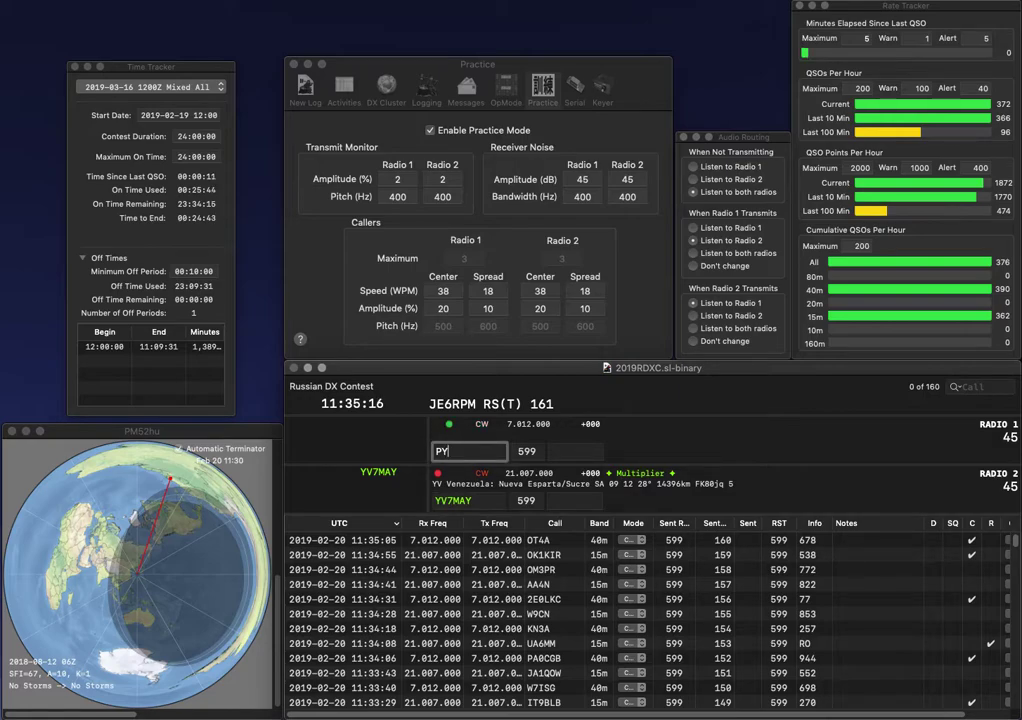
pyautogui.press('BackSpace')
pyautogui.write('4')
pyautogui.write('0W')
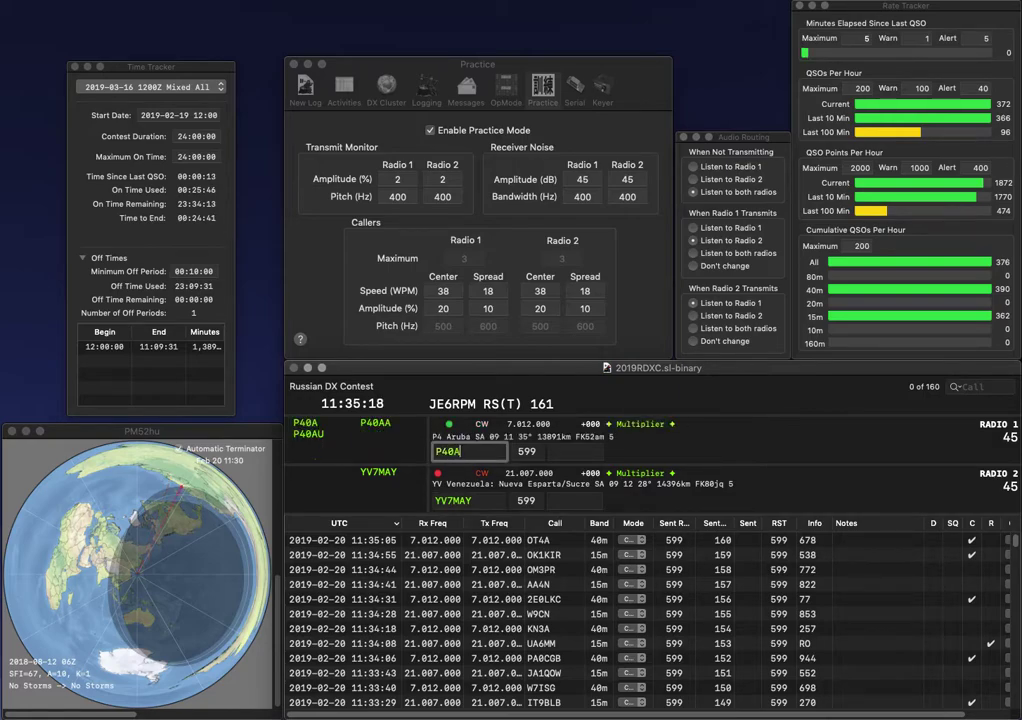
pyautogui.press('Return')
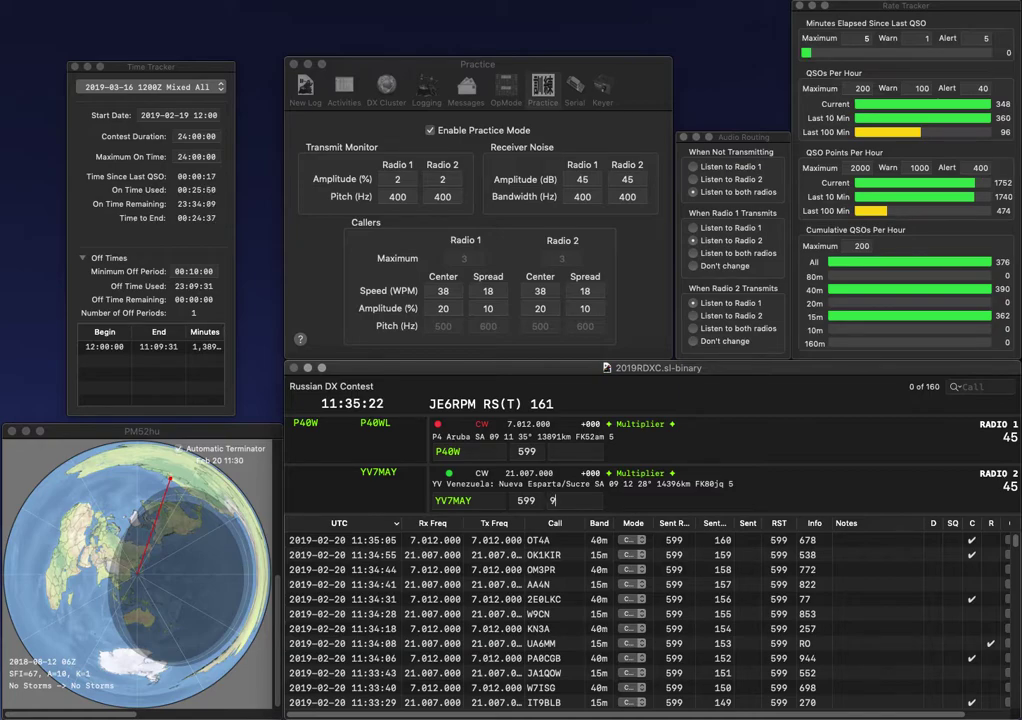
pyautogui.write('95')
pyautogui.press('Return')
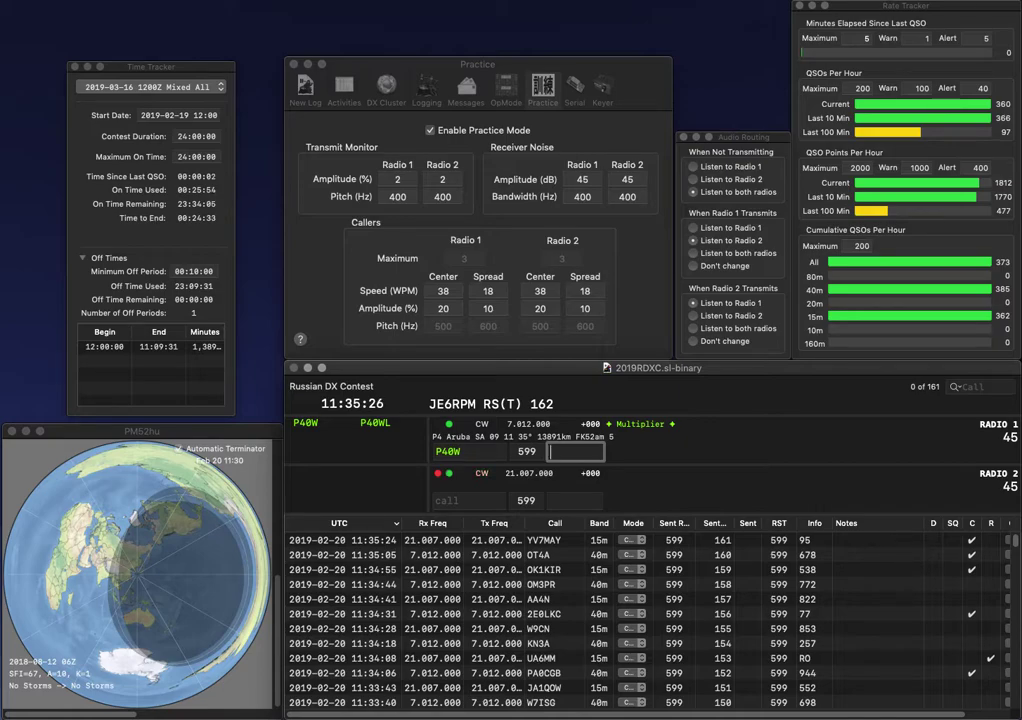
pyautogui.click(460, 451)
pyautogui.press('Delete')
pyautogui.write('4')
pyautogui.press('Down')
pyautogui.press('Return')
pyautogui.press('Return')
pyautogui.write('G3UQW')
pyautogui.press('Return')
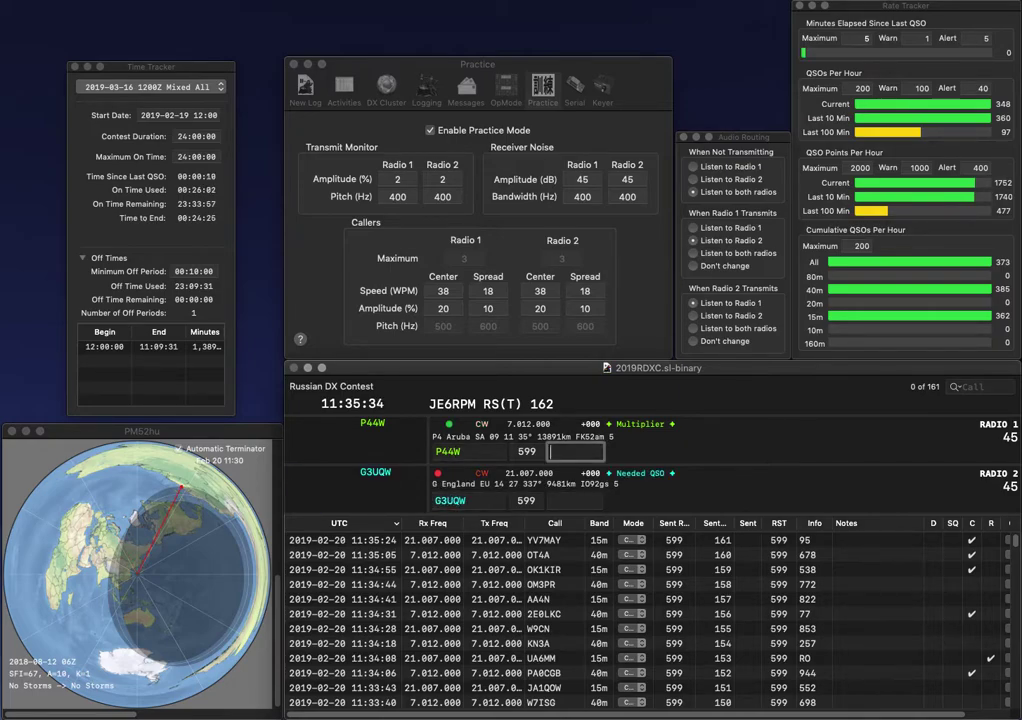
pyautogui.write('144')
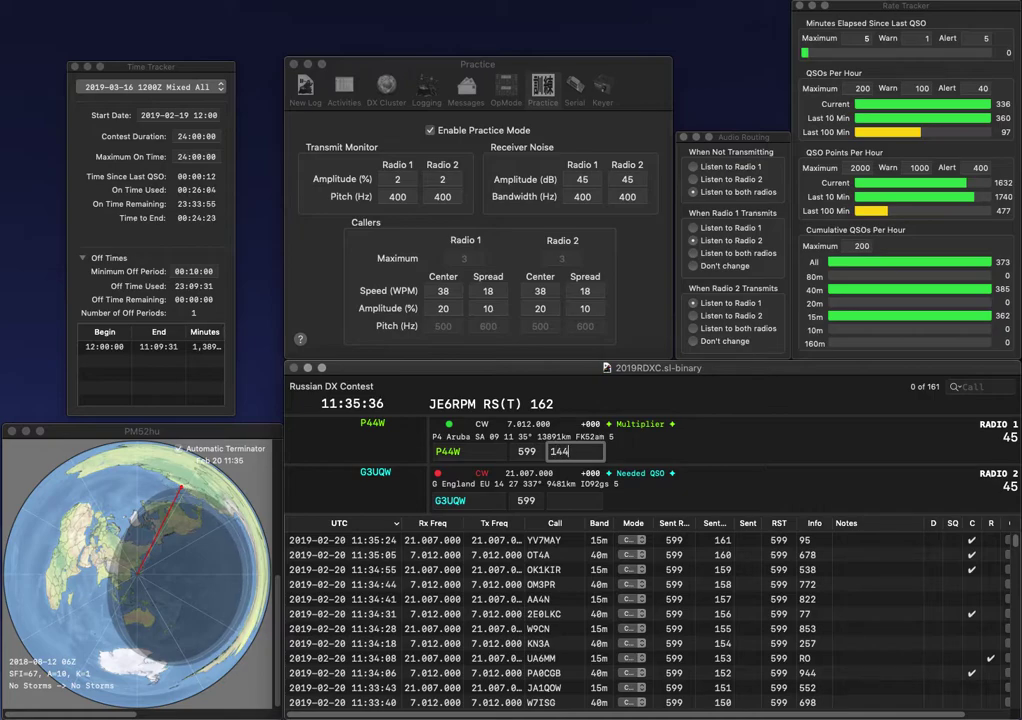
pyautogui.press('Return')
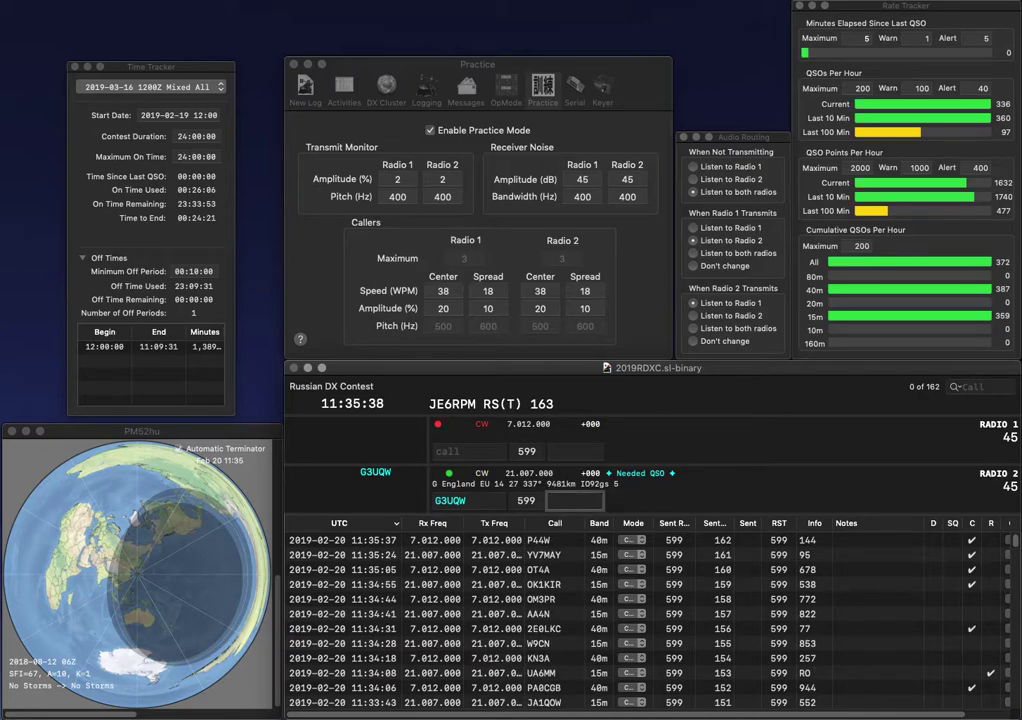
pyautogui.write('506')
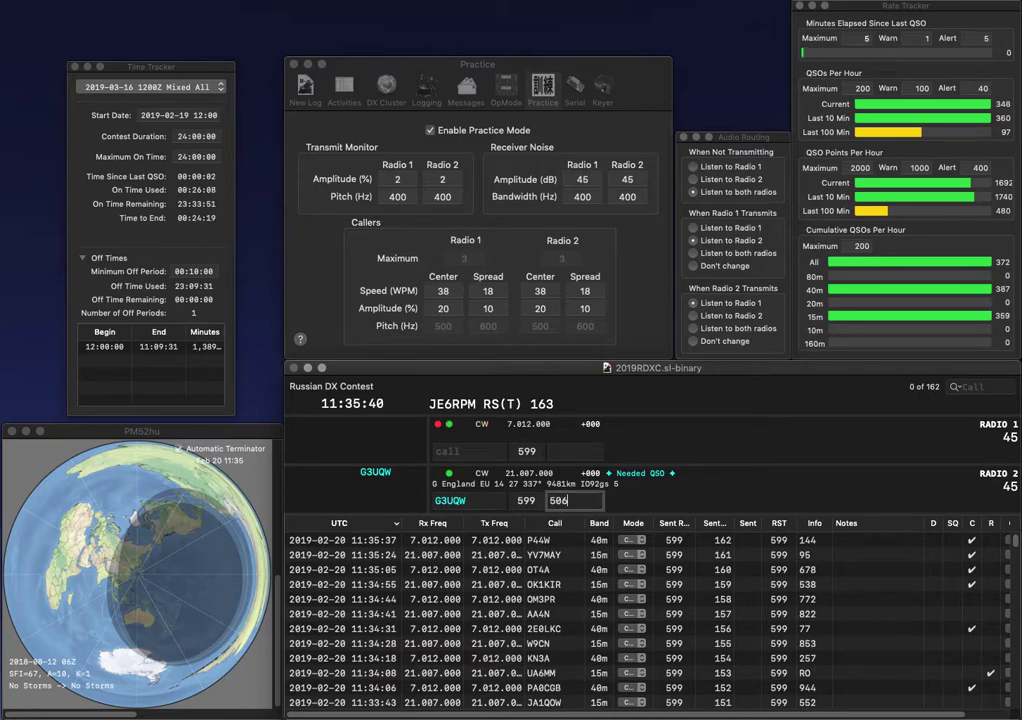
pyautogui.press('Return')
pyautogui.write('1NJ')
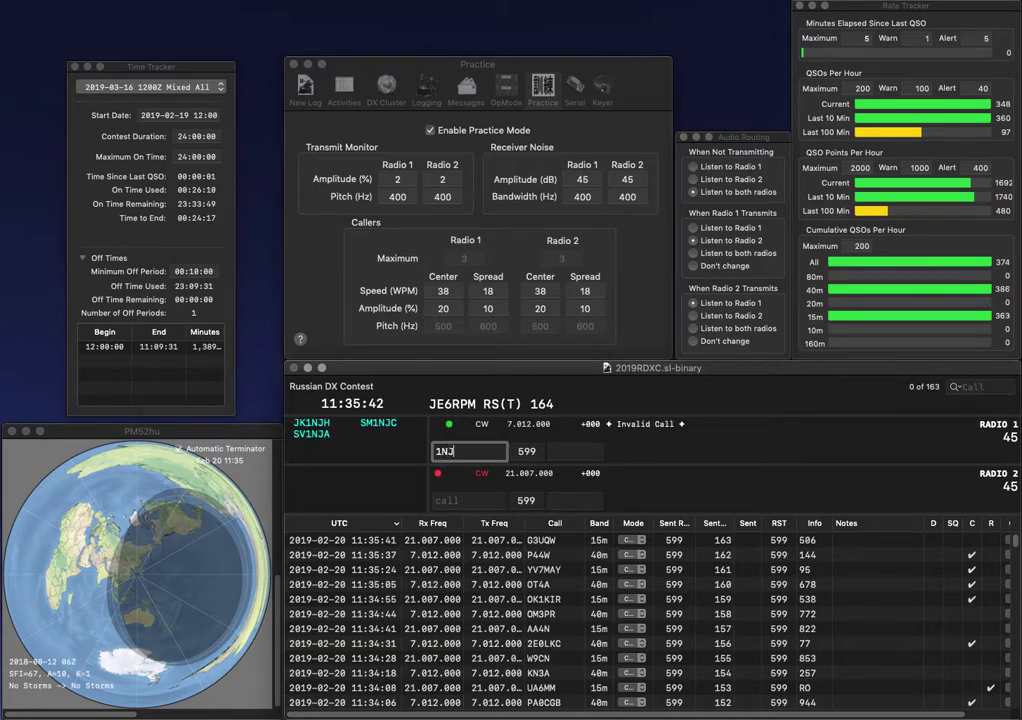
pyautogui.write('ASV')
pyautogui.press('Return')
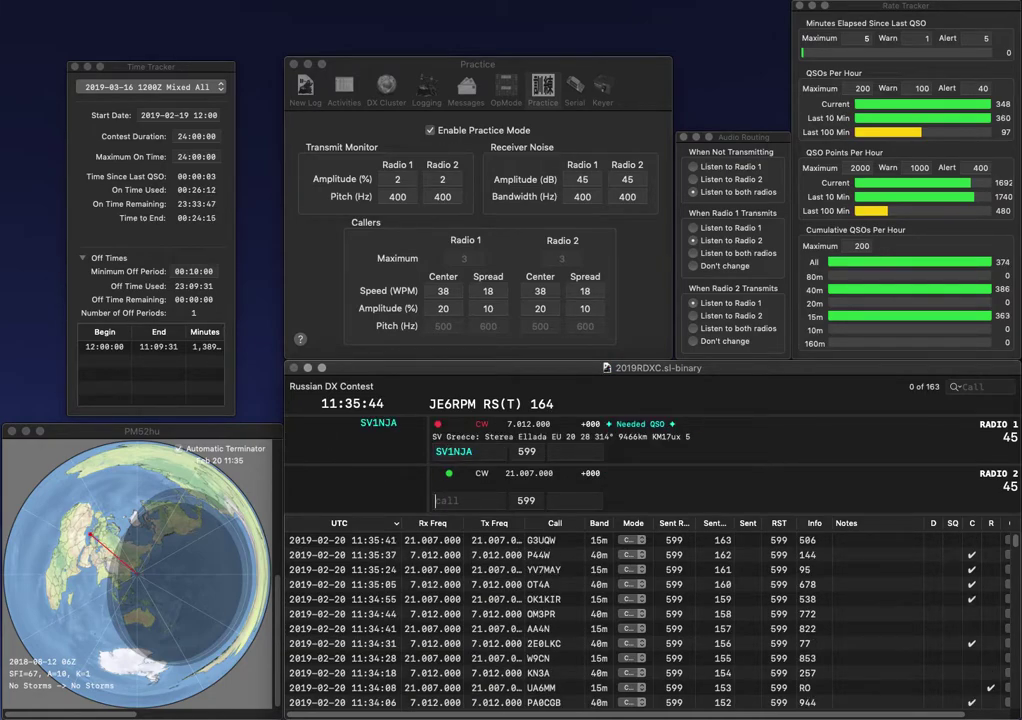
pyautogui.write('1ASG')
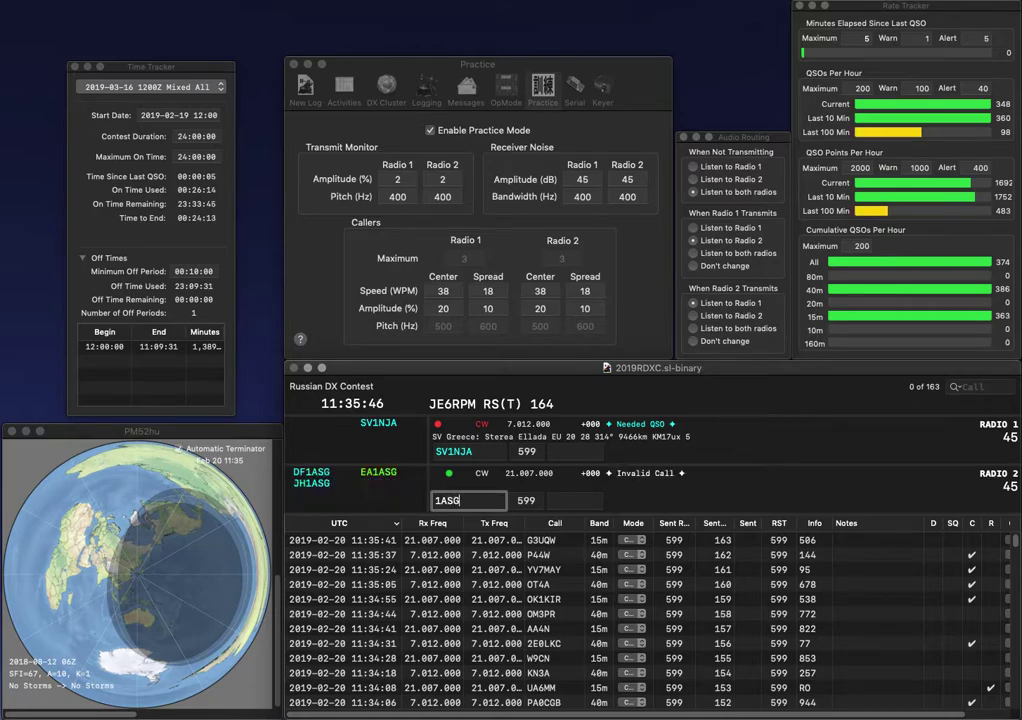
pyautogui.press('Return')
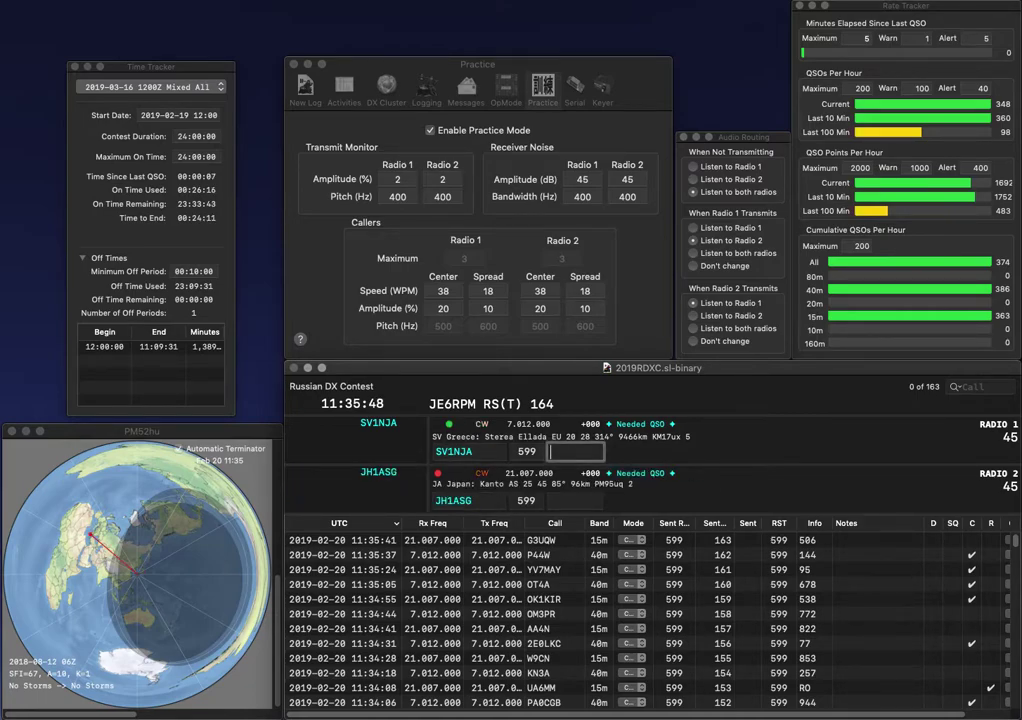
pyautogui.write('293')
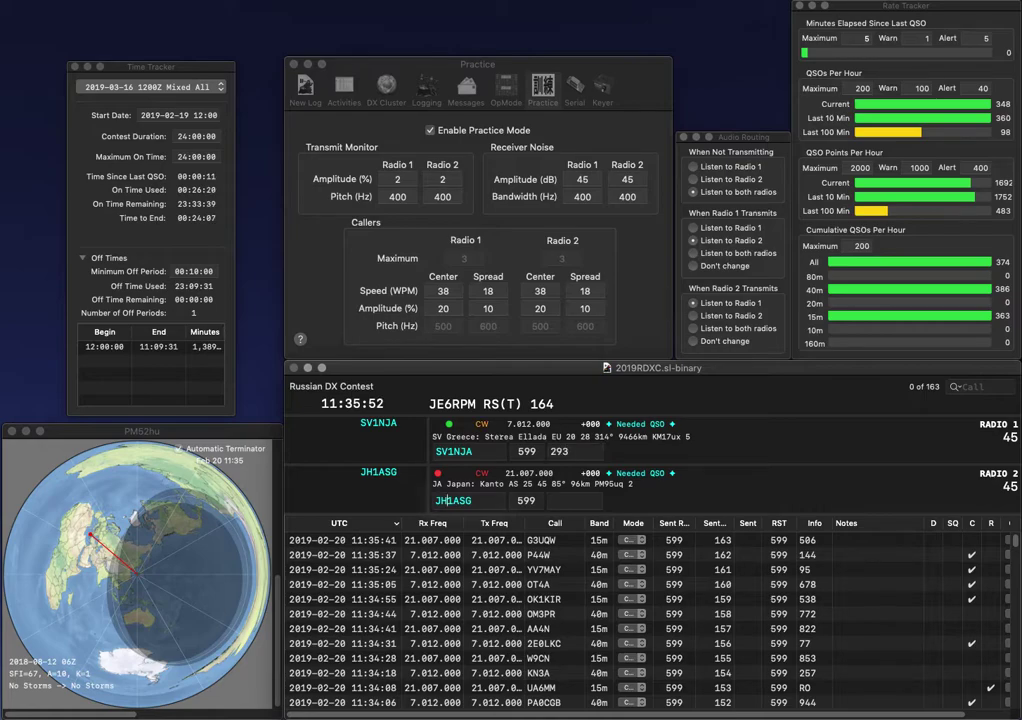
pyautogui.press('Return')
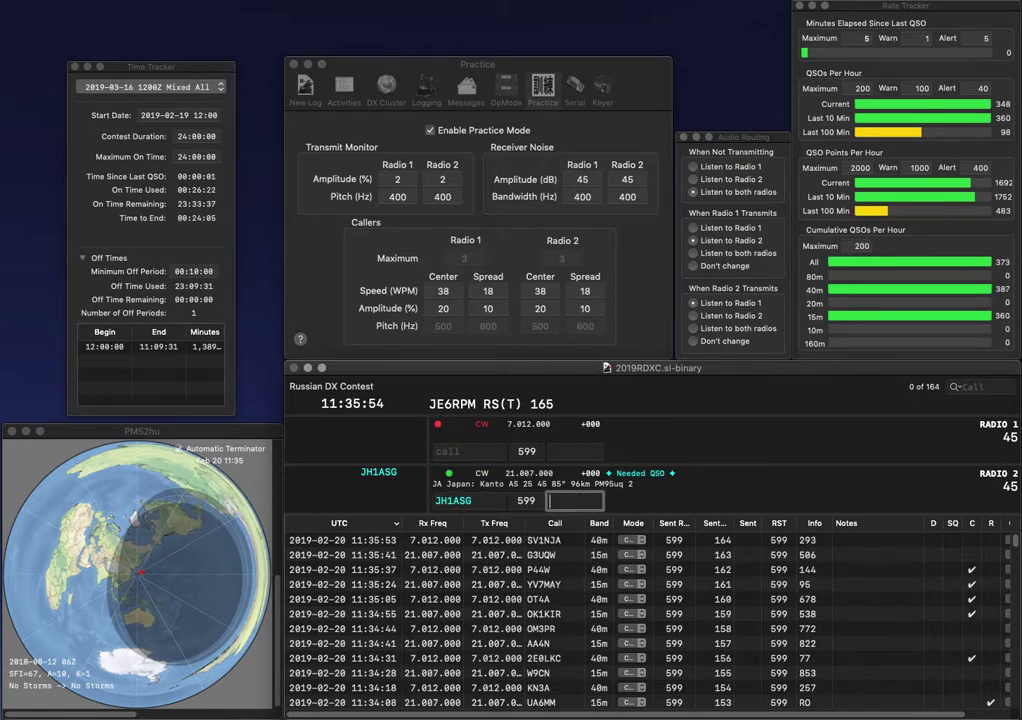
pyautogui.write('834')
pyautogui.press('Return')
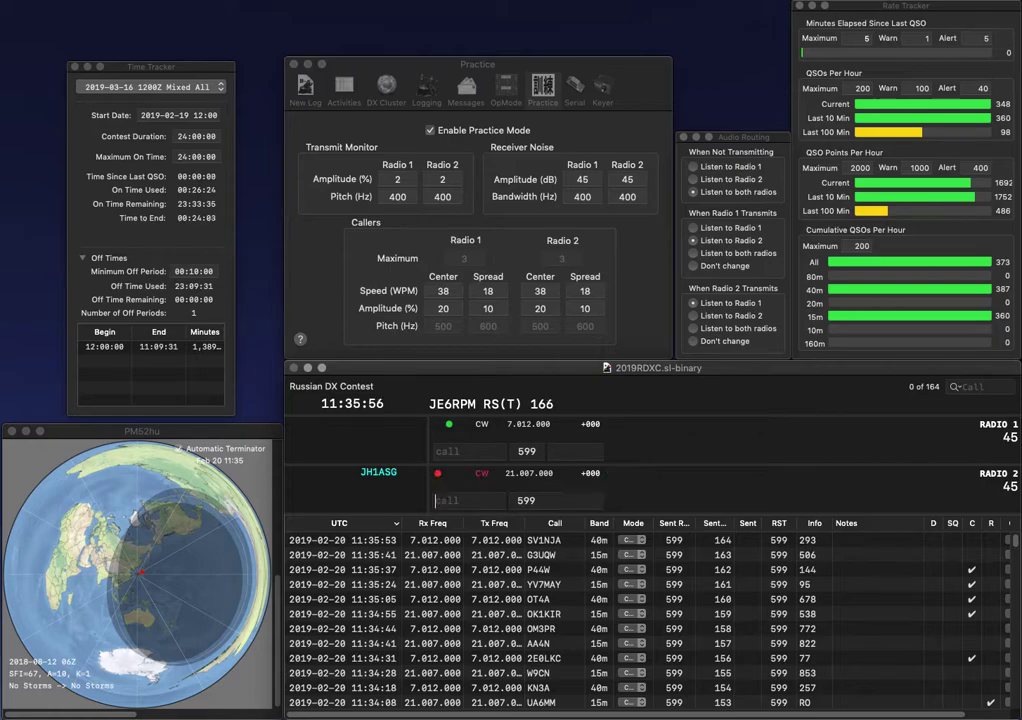
# - Enter the callsign DL8LDN on Radio 1 and R6KY on Radio 2, answering both callers
pyautogui.write('8LDN')
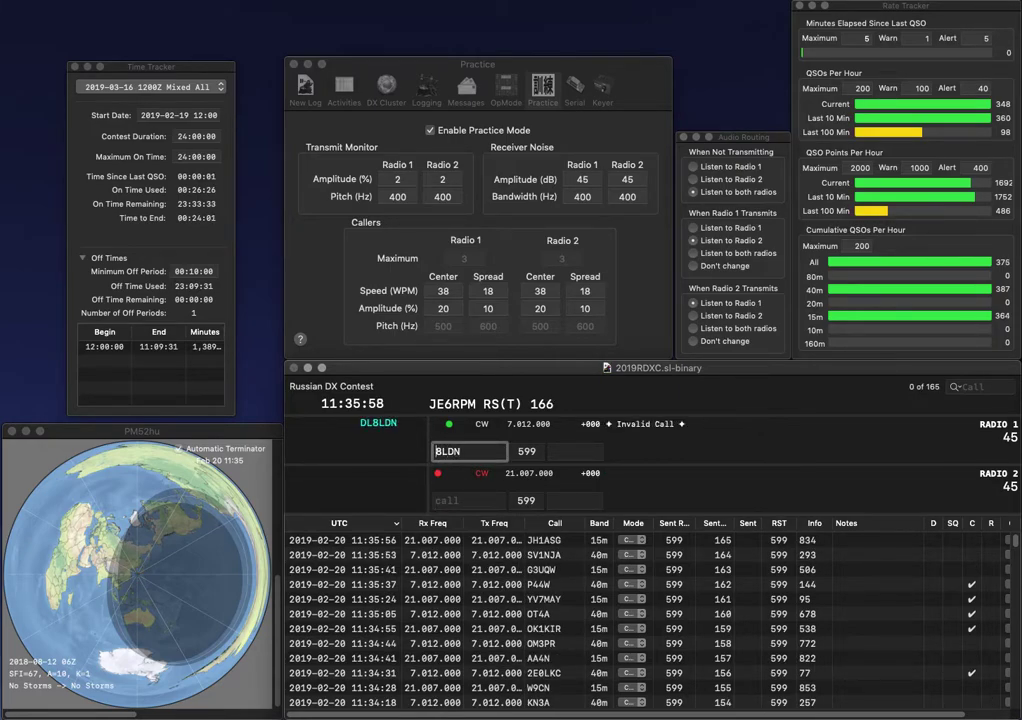
pyautogui.press('Home')
pyautogui.write('DL')
pyautogui.press('Return')
pyautogui.write('R6KY')
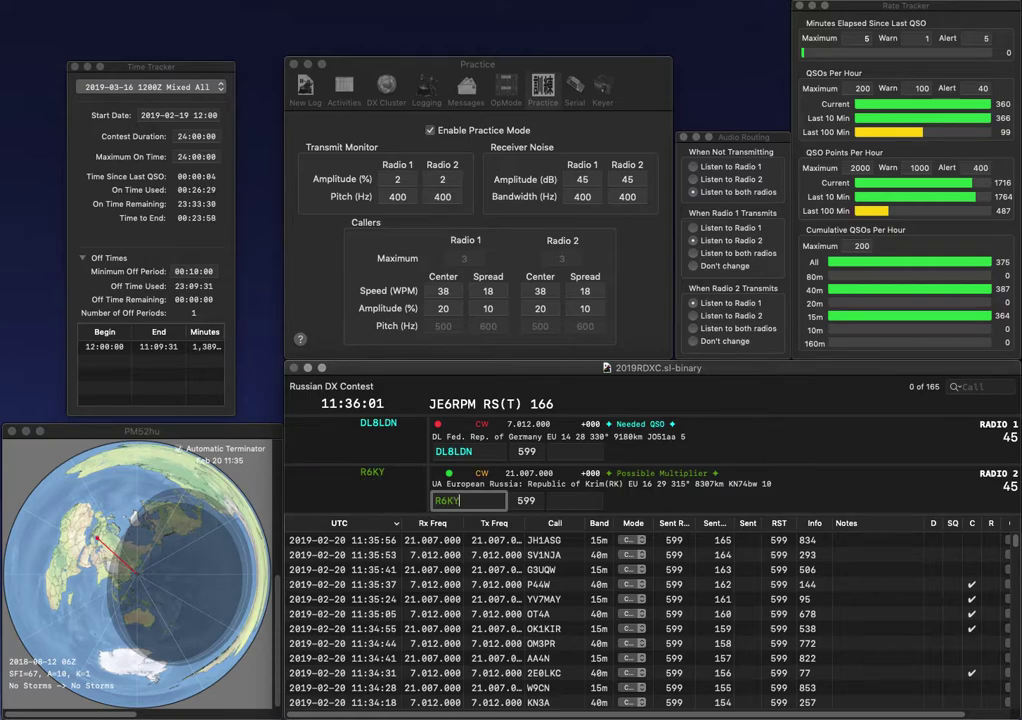
pyautogui.press('Return')
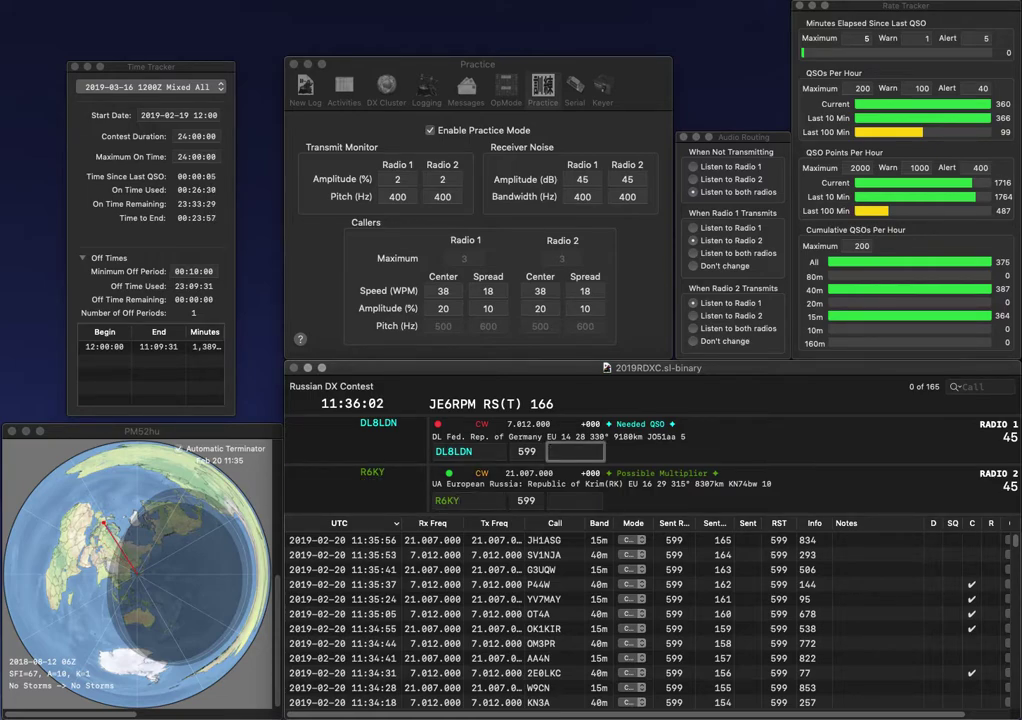
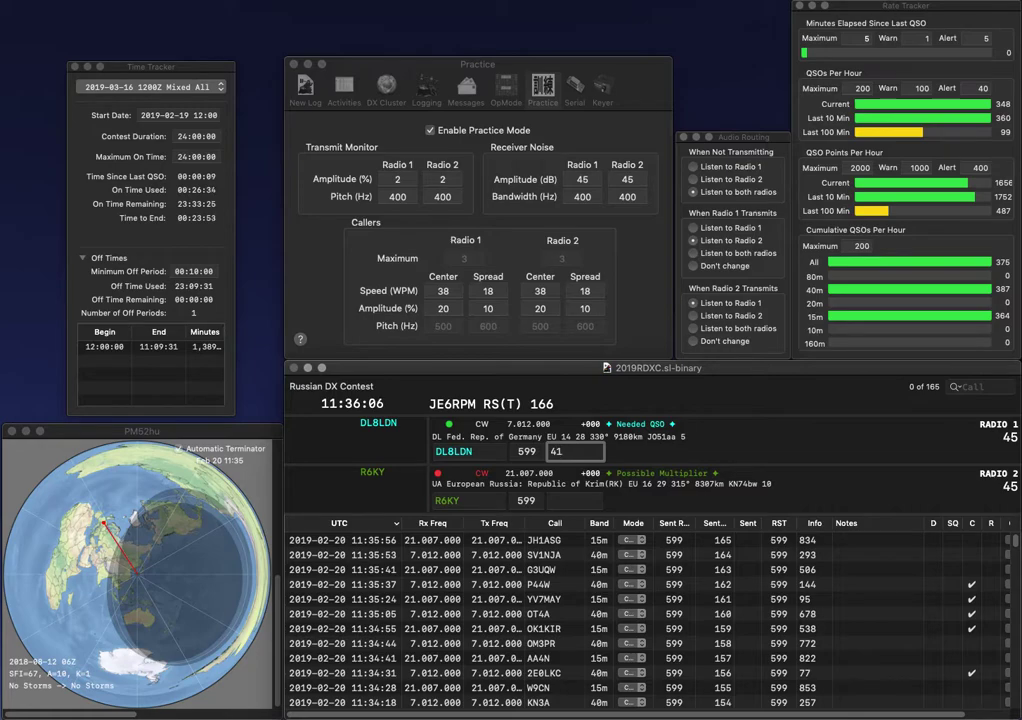
pyautogui.press('Return')
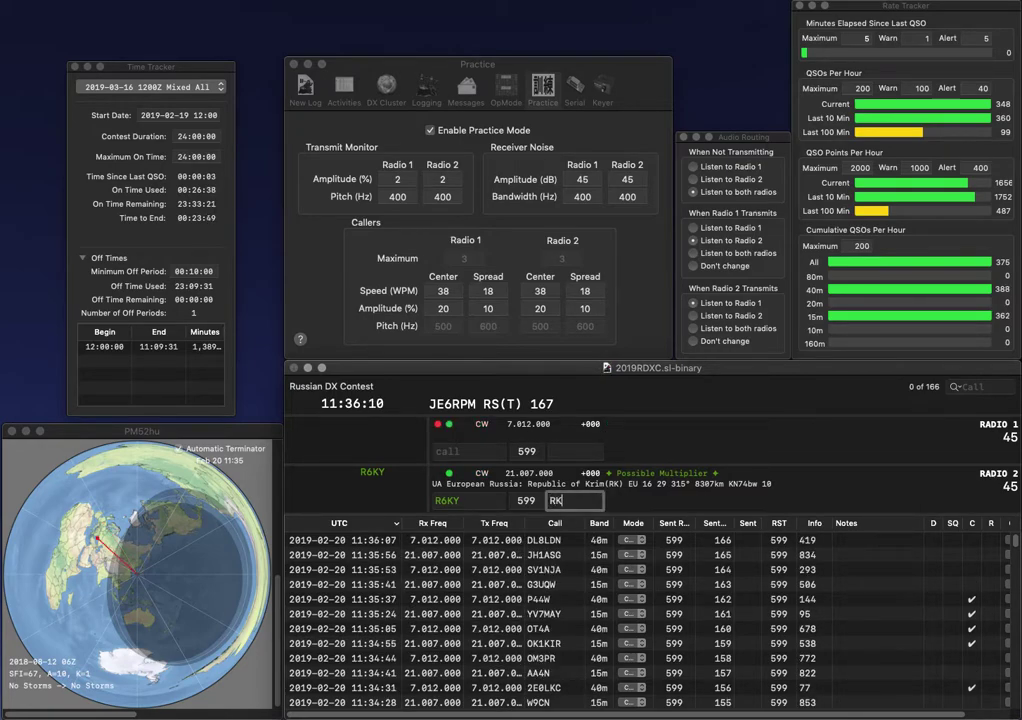
pyautogui.press('Return')
pyautogui.write('3Y')
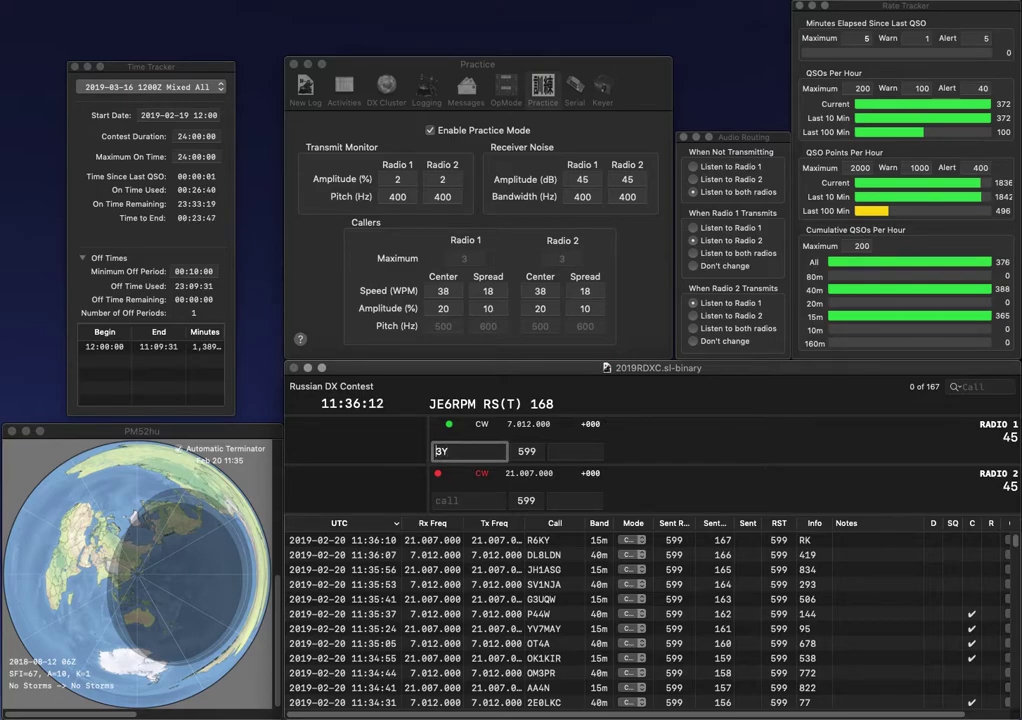
pyautogui.write('NK')
pyautogui.press('Return')
pyautogui.write('8ZS')
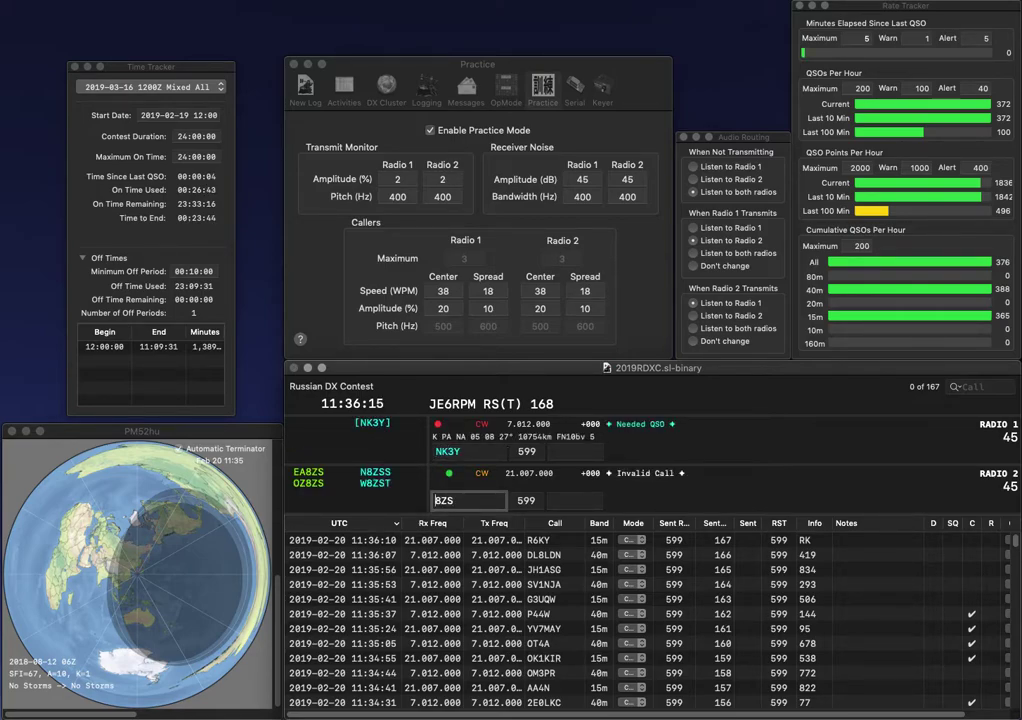
pyautogui.press('Return')
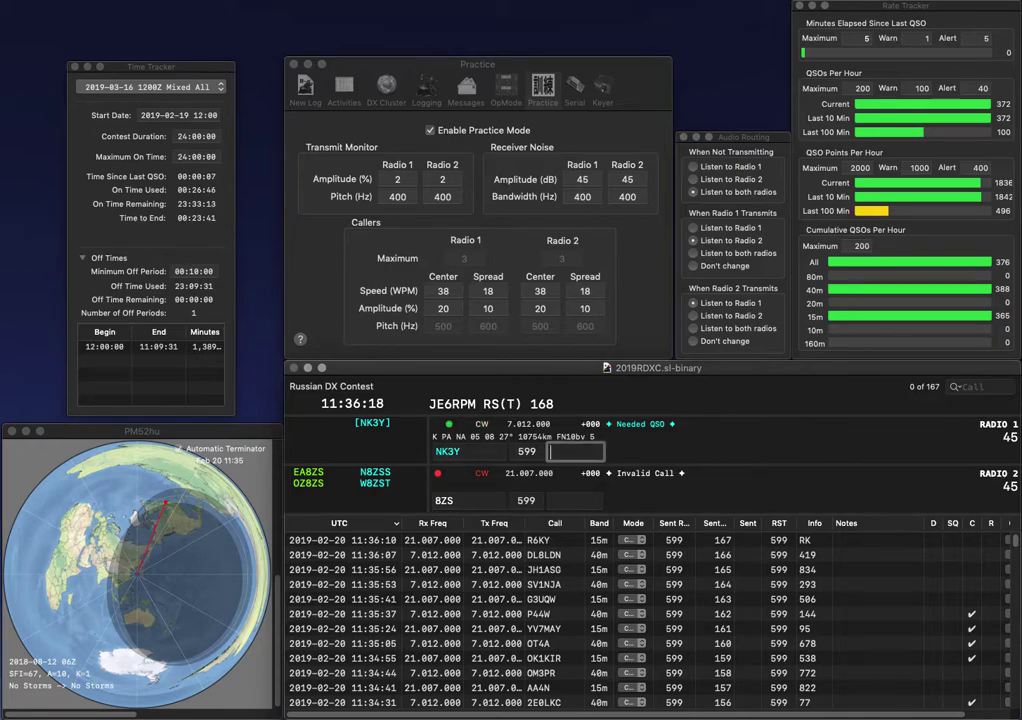
pyautogui.write('30')
pyautogui.press('Return')
pyautogui.write('K8Z')
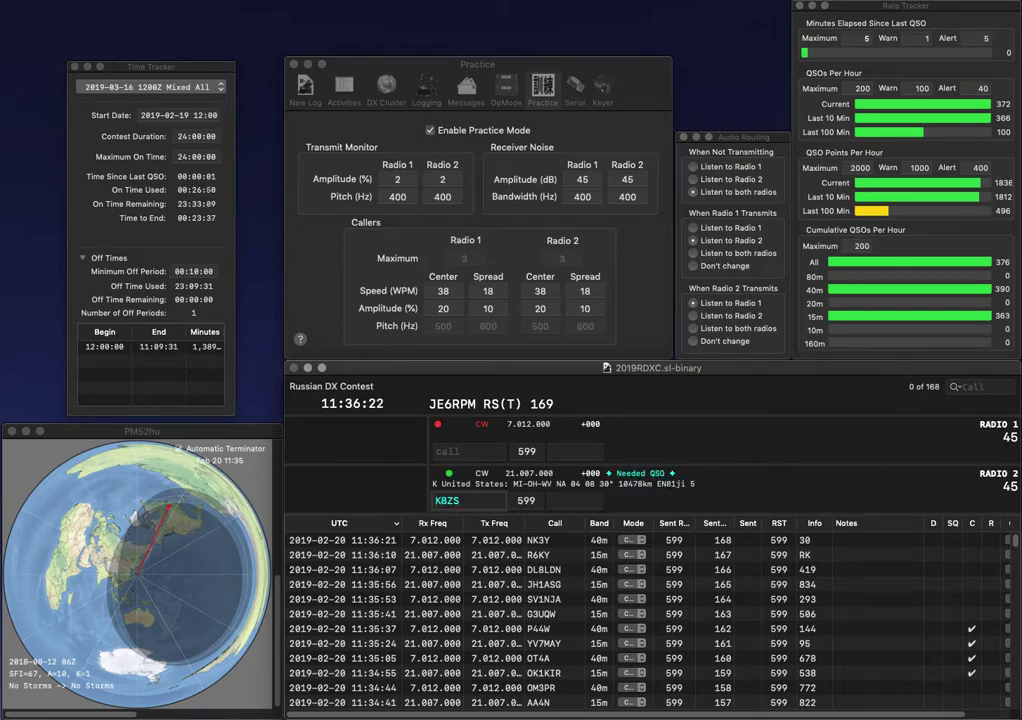
pyautogui.write('H')
pyautogui.press('Return')
pyautogui.write('K')
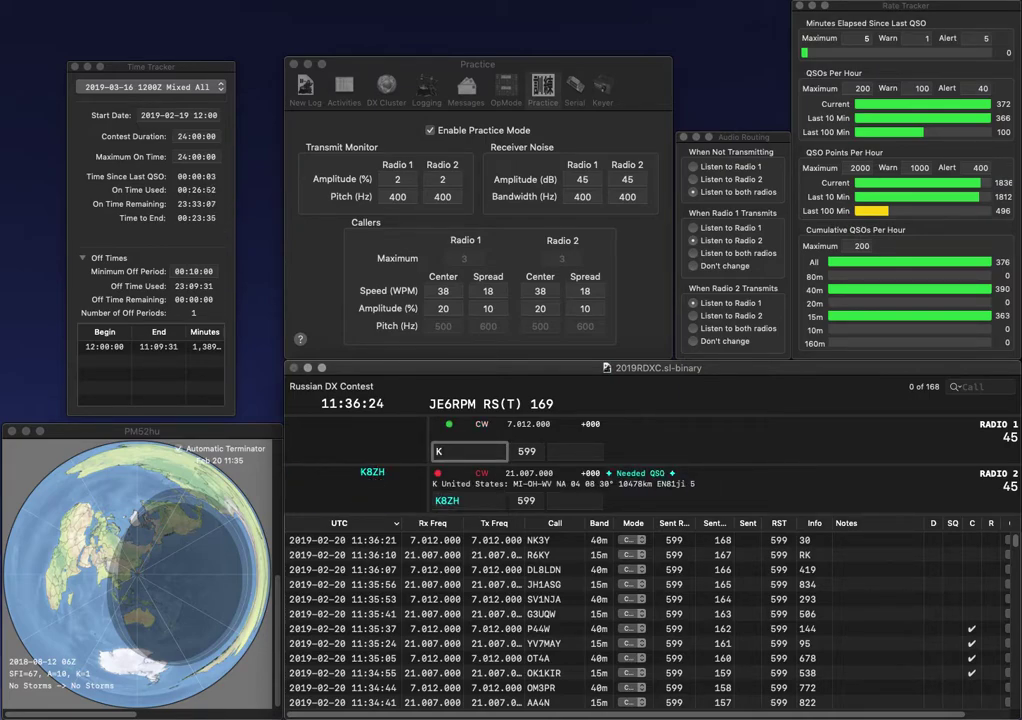
pyautogui.write('F6M')
pyautogui.press('space')
pyautogui.write('371')
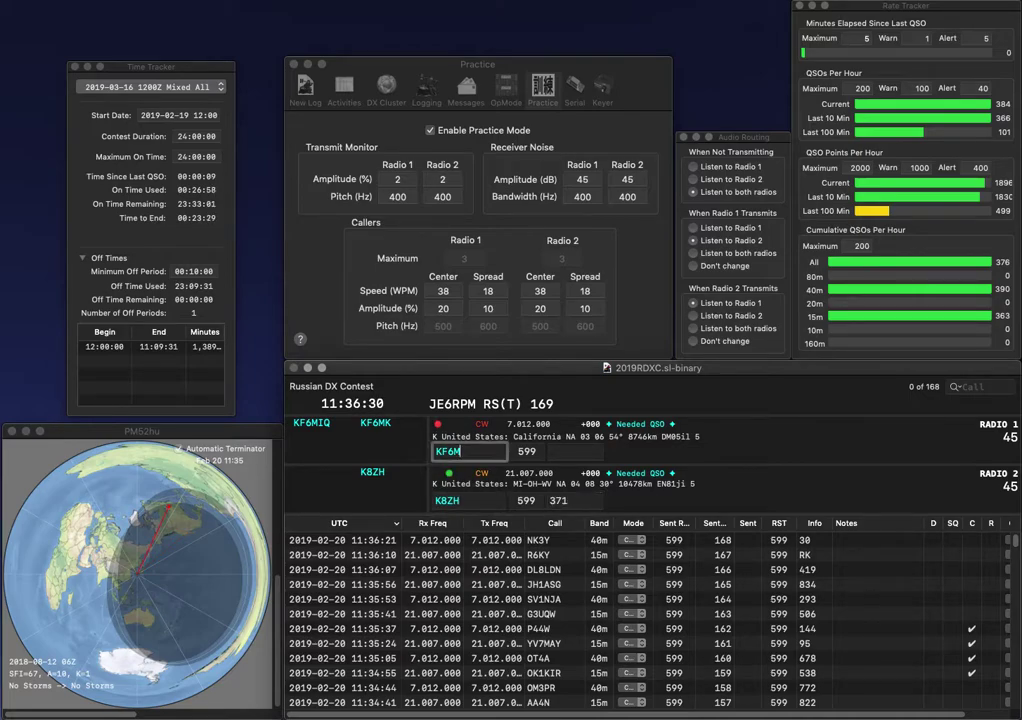
pyautogui.press('Return')
pyautogui.press('Delete')
pyautogui.write('5')
pyautogui.press('Return')
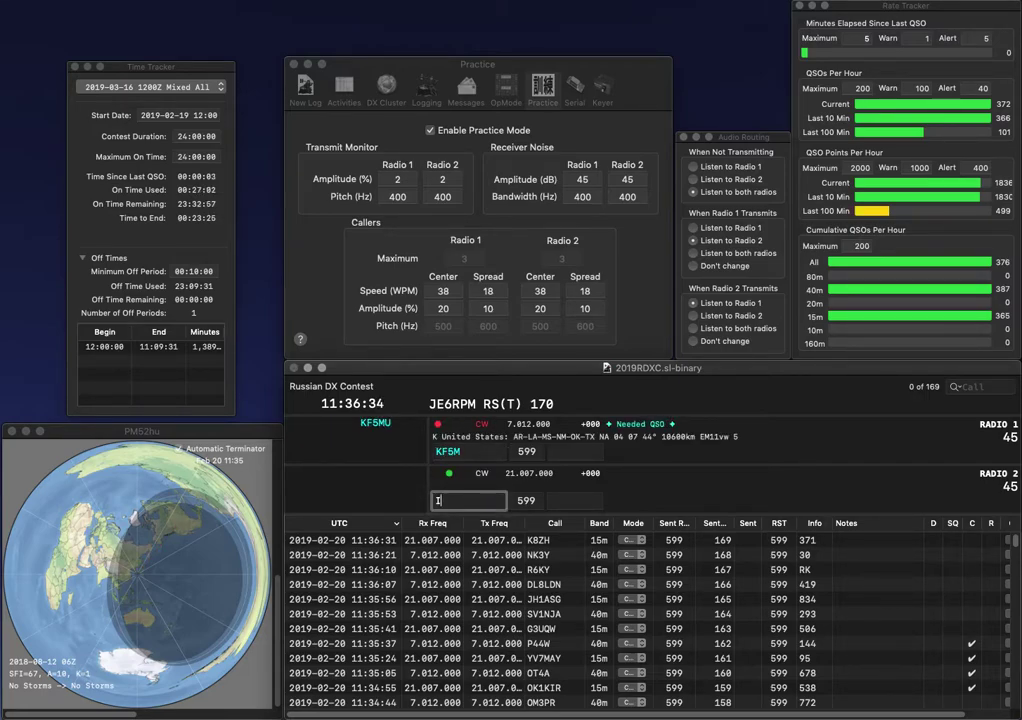
pyautogui.write('MQ')
pyautogui.write('IX2')
pyautogui.press('Return')
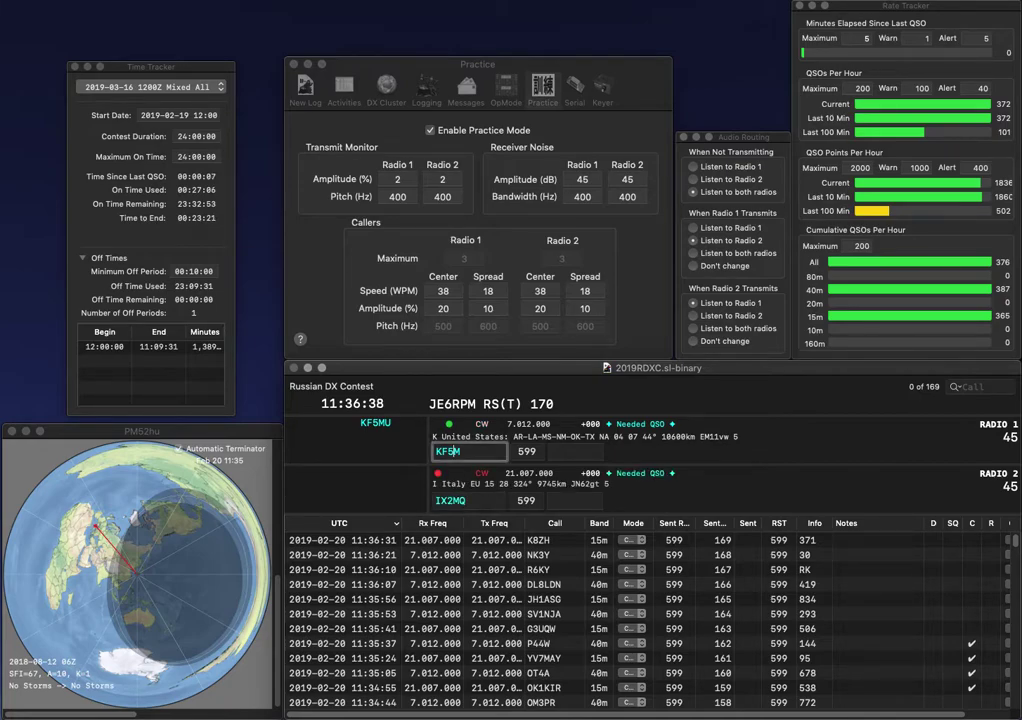
pyautogui.write('V')
pyautogui.press('Return')
pyautogui.write('870')
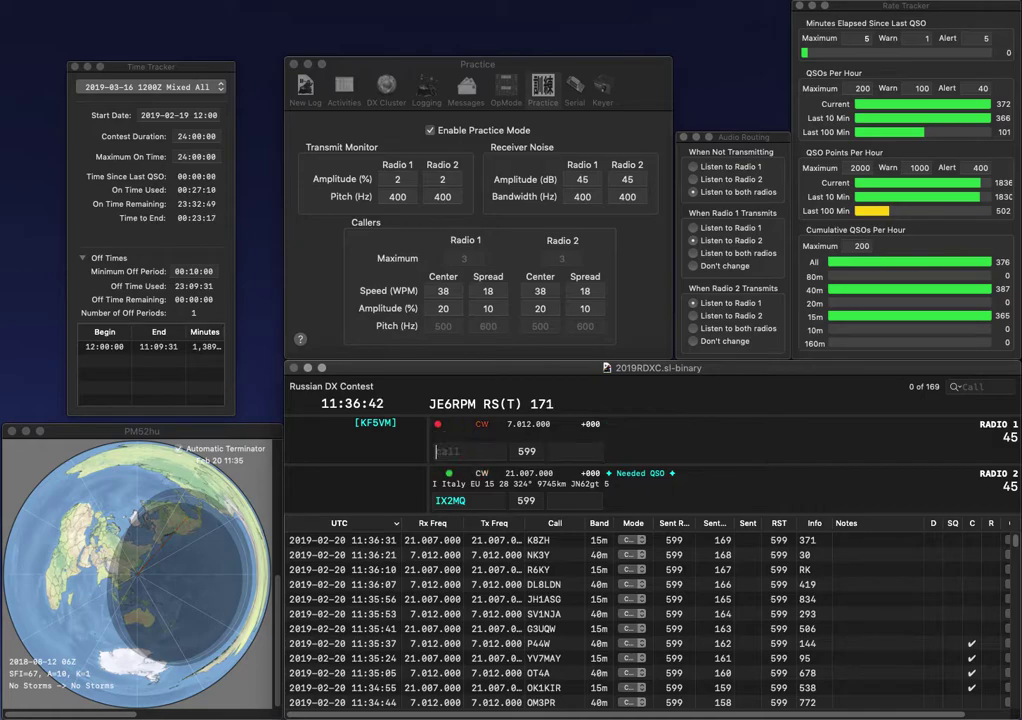
pyautogui.press('Return')
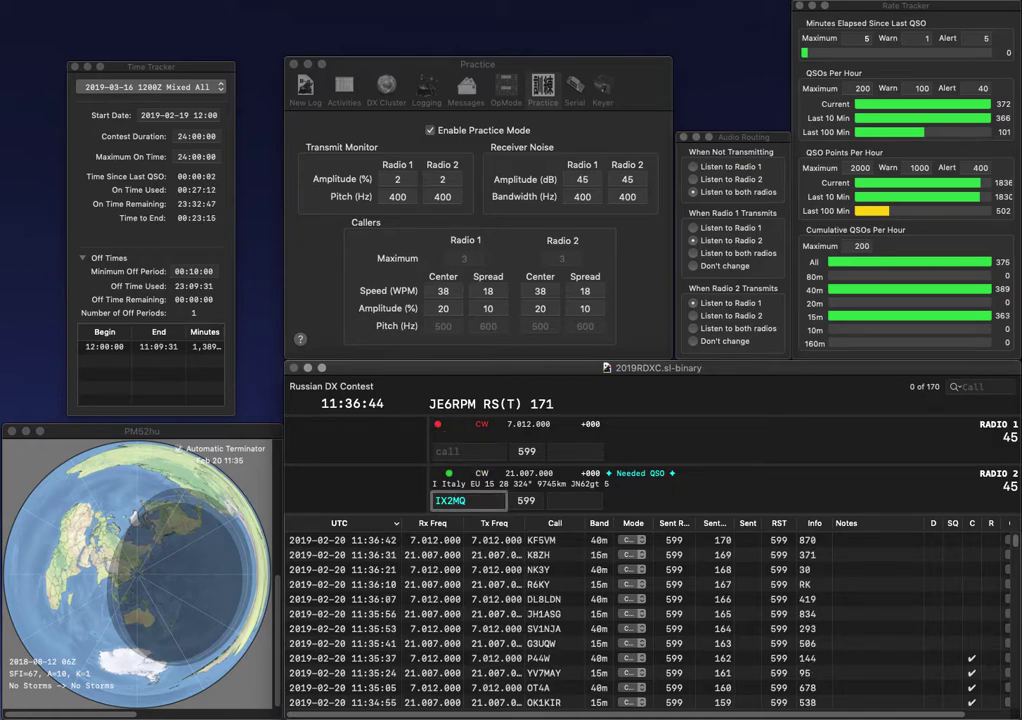
pyautogui.write('I')
pyautogui.press('Return')
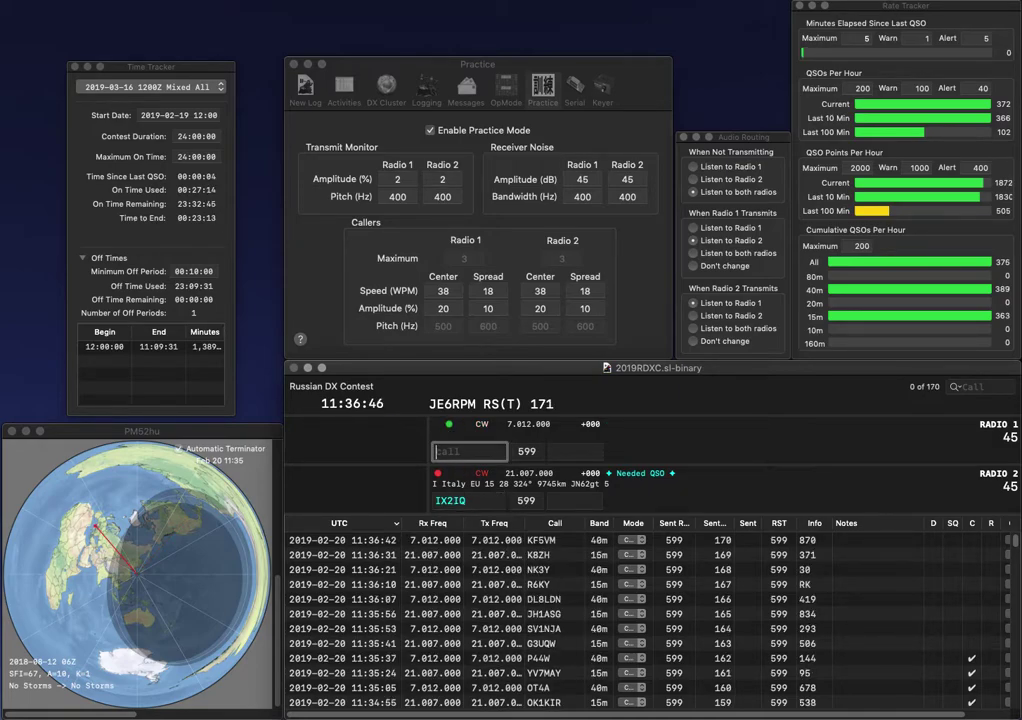
pyautogui.write('KA5')
pyautogui.press('Return')
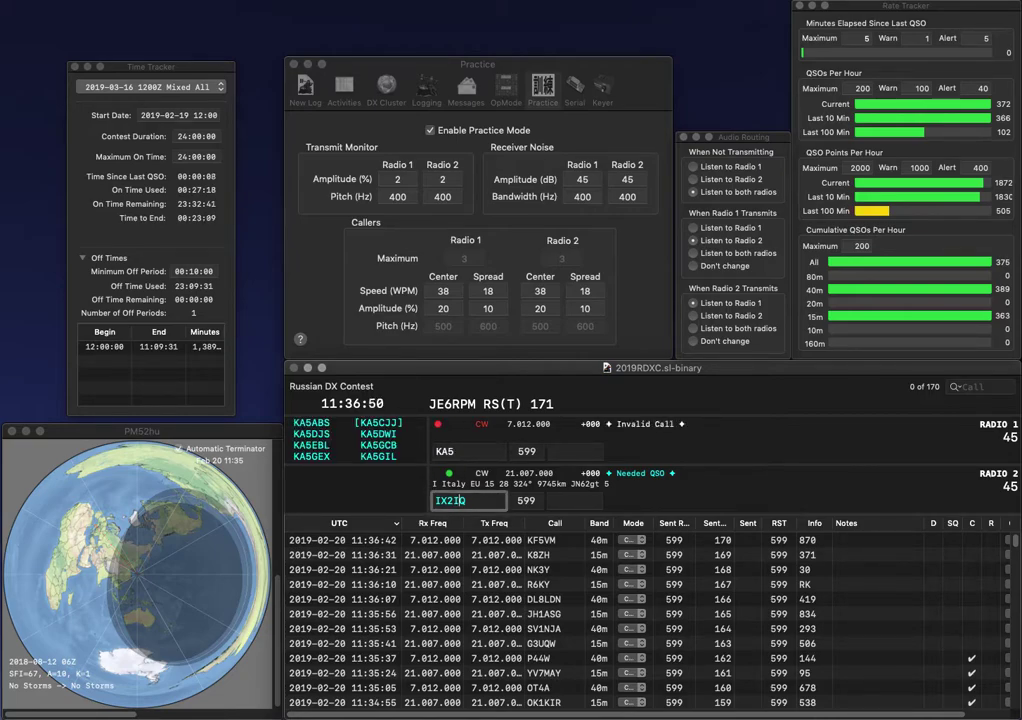
# - Correct the Radio 2 callsign to UX2IQ and complete the Radio 1 callsign as KA5YED, answering both callers
pyautogui.write('U')
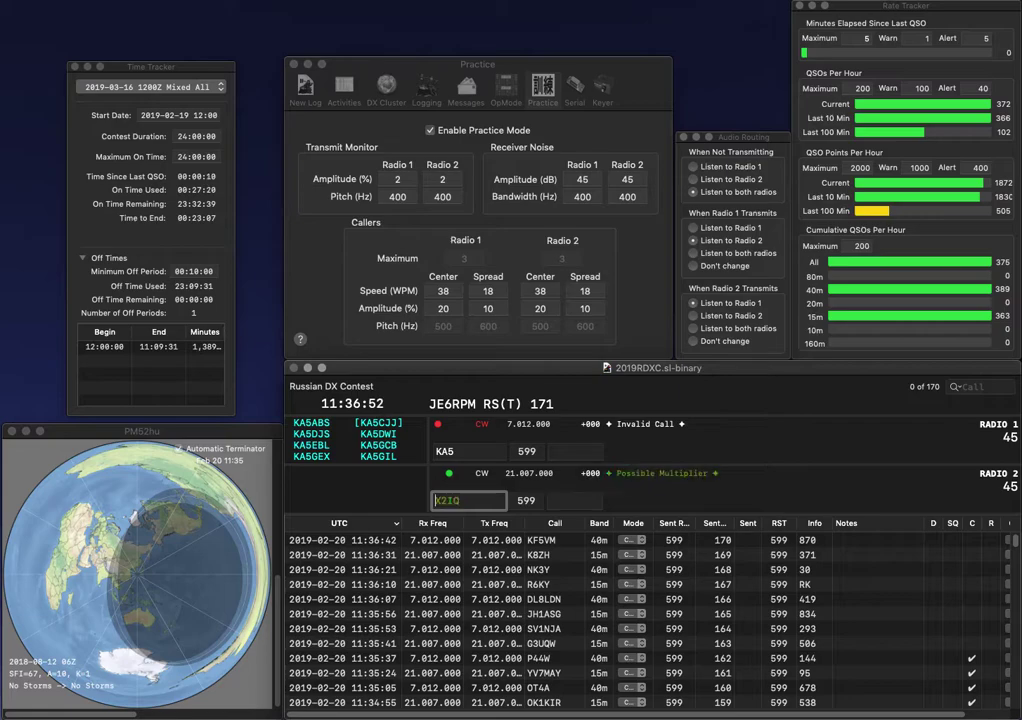
pyautogui.press('Return')
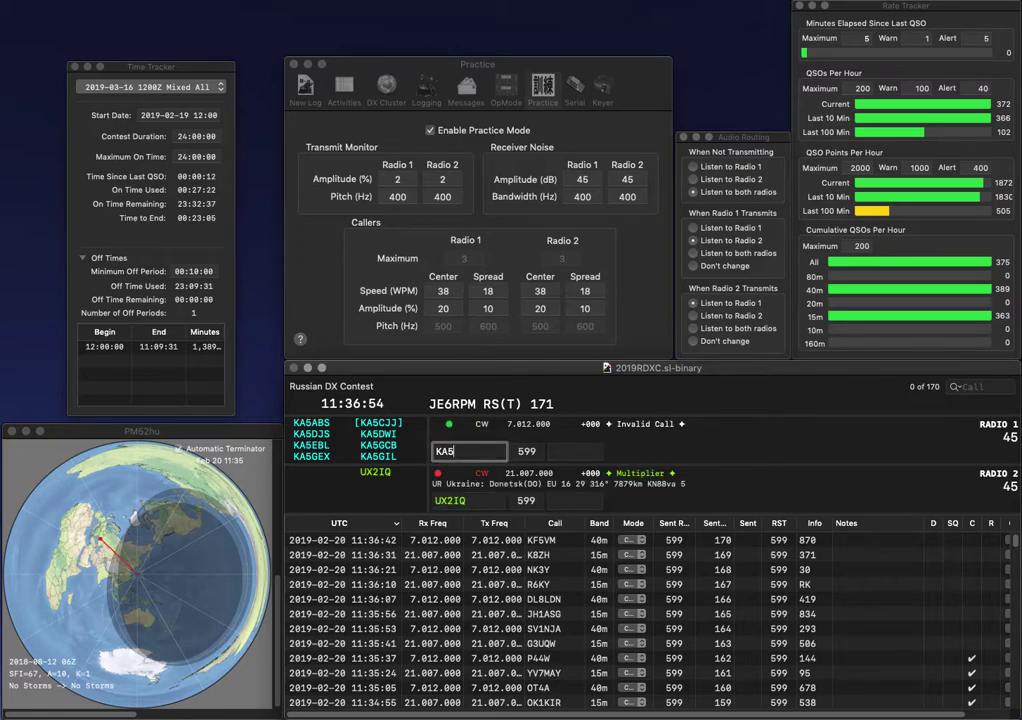
pyautogui.write('YED')
pyautogui.press('Return')
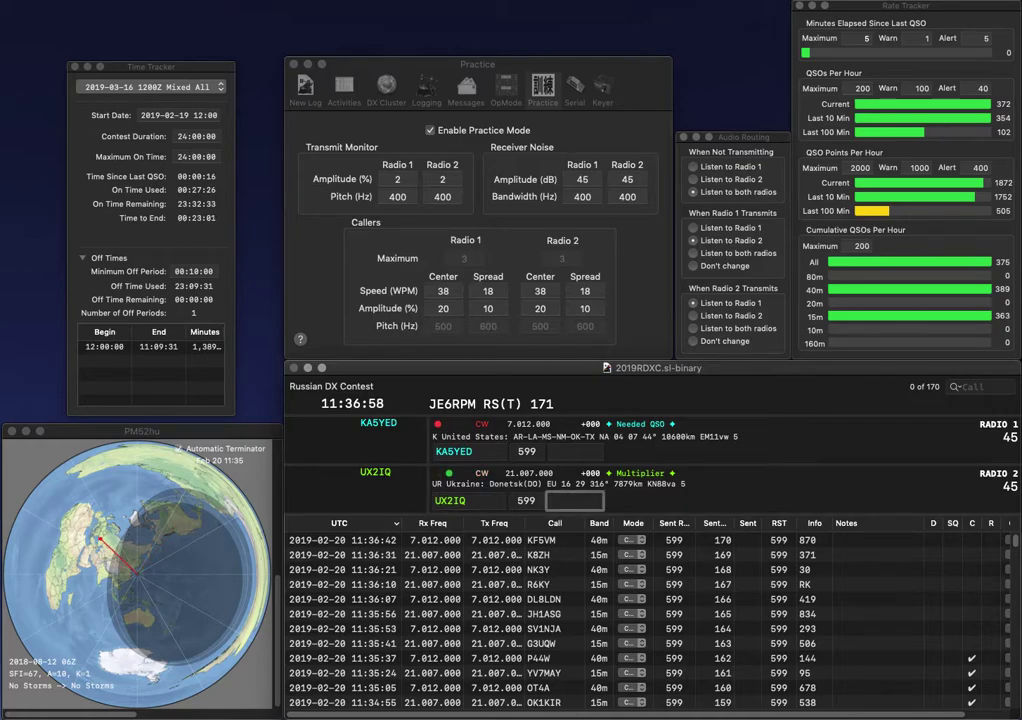
pyautogui.write('580')
pyautogui.press('Return')
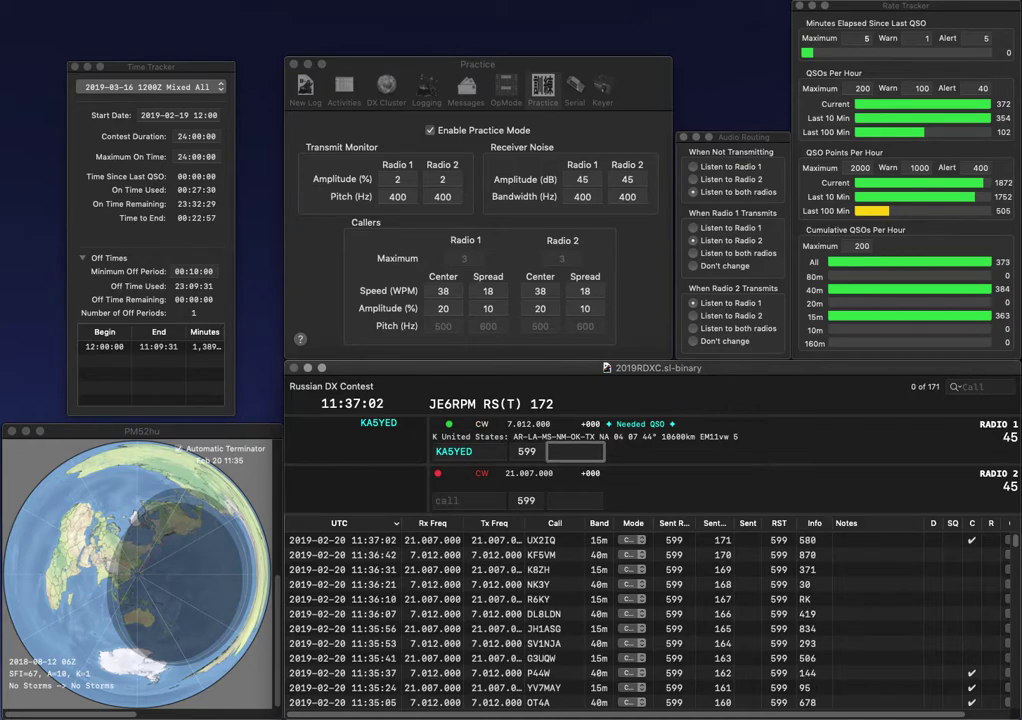
pyautogui.write('632')
pyautogui.press('Return')
pyautogui.write('IU0GCB')
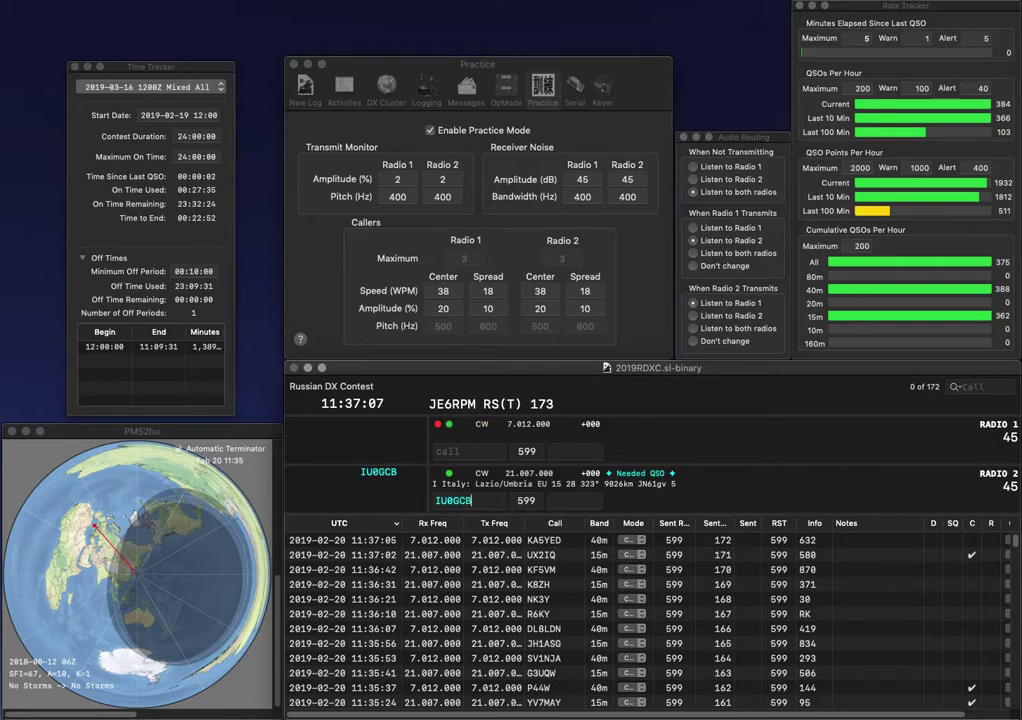
pyautogui.press('Return')
pyautogui.write('EA')
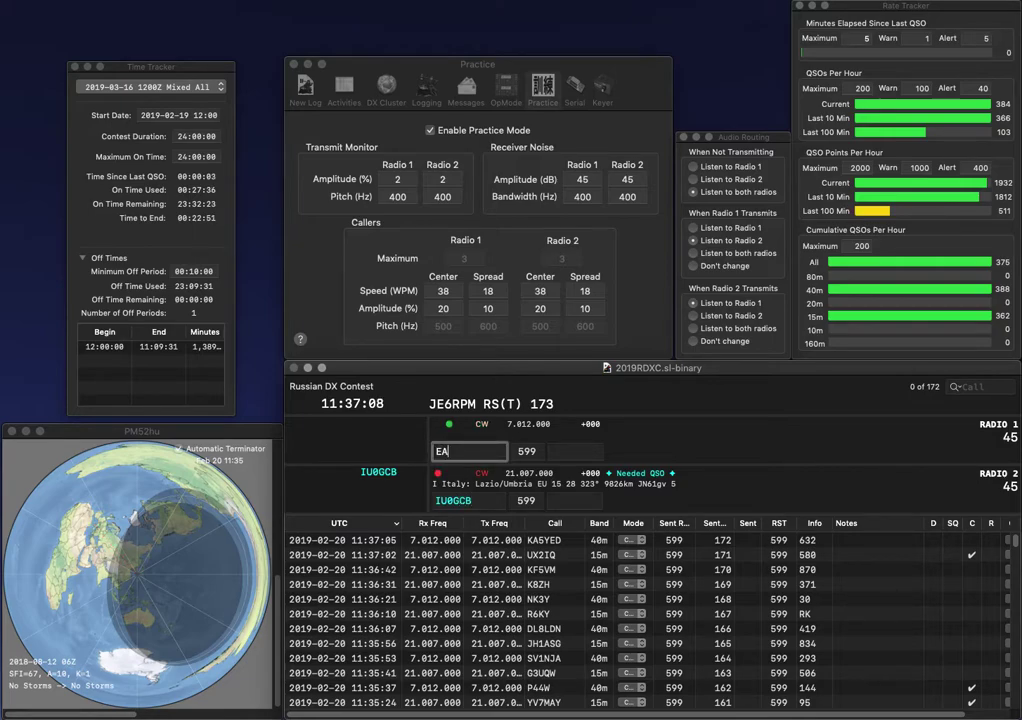
pyautogui.write('1YR')
pyautogui.press('Return')
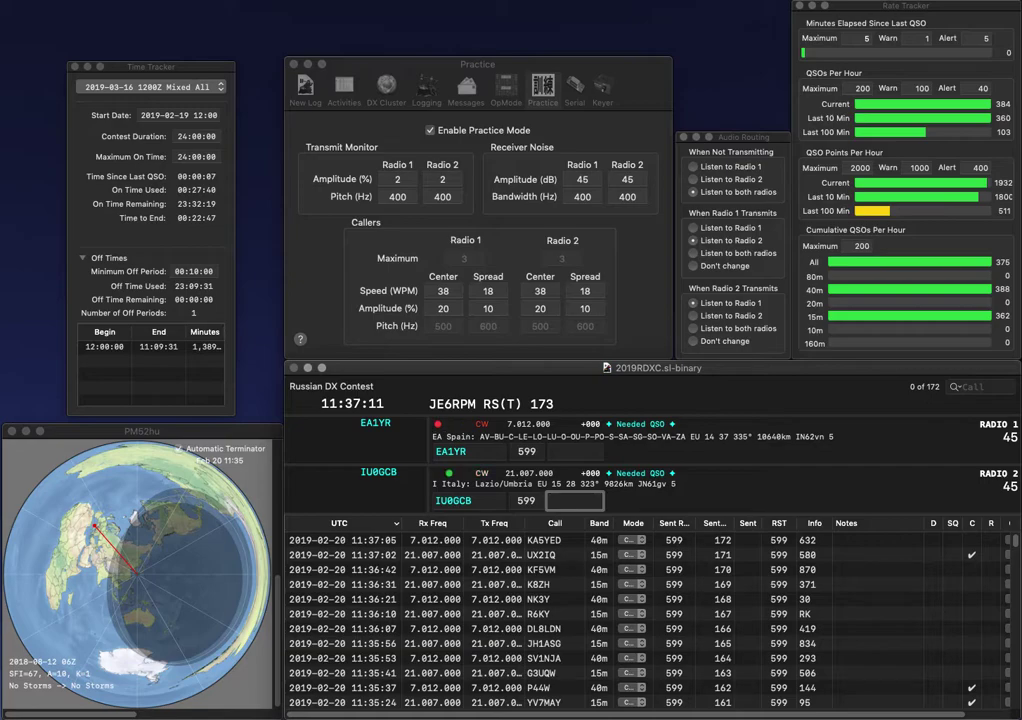
pyautogui.write('51')
pyautogui.press('Return')
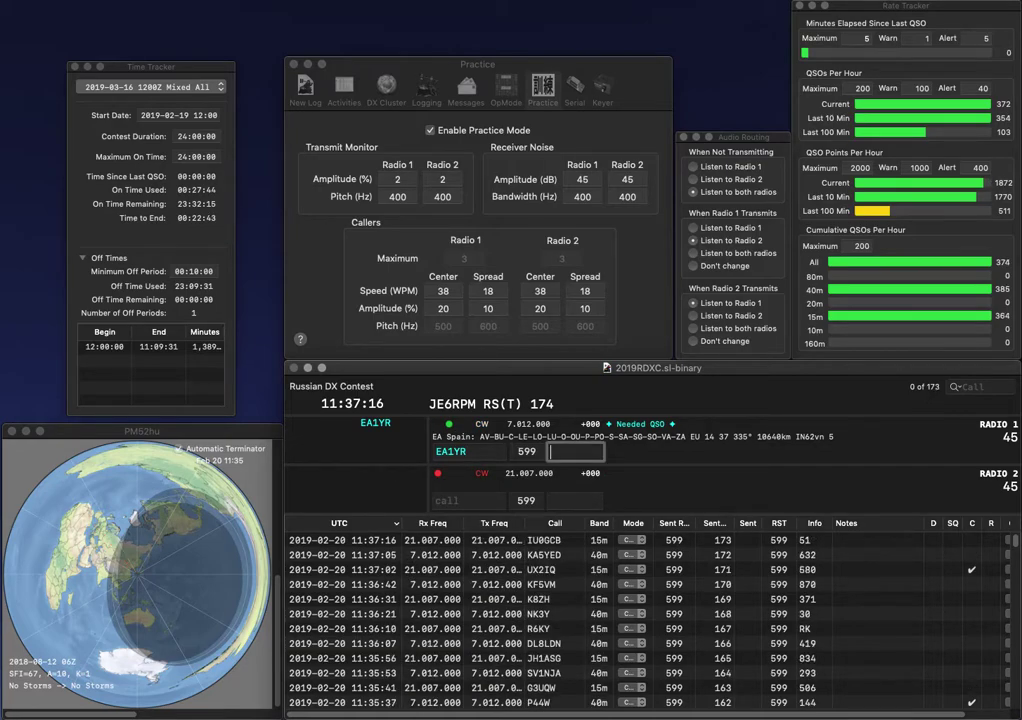
pyautogui.write('101')
pyautogui.press('Return')
pyautogui.press('Up')
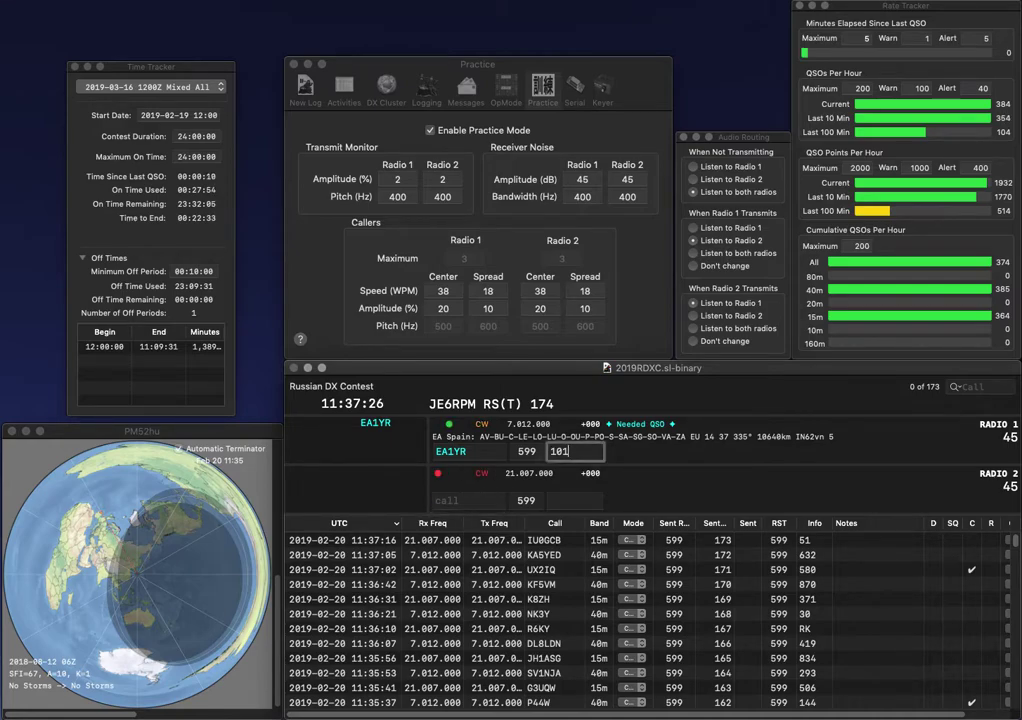
pyautogui.press('Return')
pyautogui.write('CB')
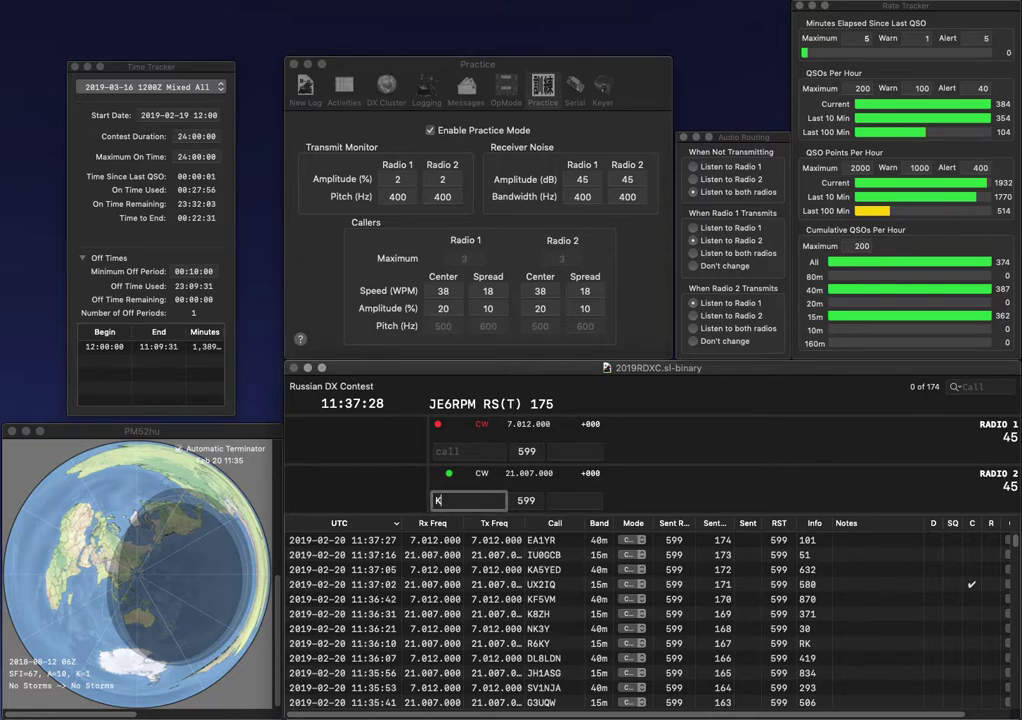
pyautogui.write('G')
pyautogui.press('Up')
pyautogui.write('1GL')
pyautogui.press('BackSpace')
pyautogui.write('IO')
pyautogui.press('Down')
pyautogui.press('BackSpace')
pyautogui.press('BackSpace')
pyautogui.press('BackSpace')
pyautogui.write('KB0EO')
pyautogui.press('Return')
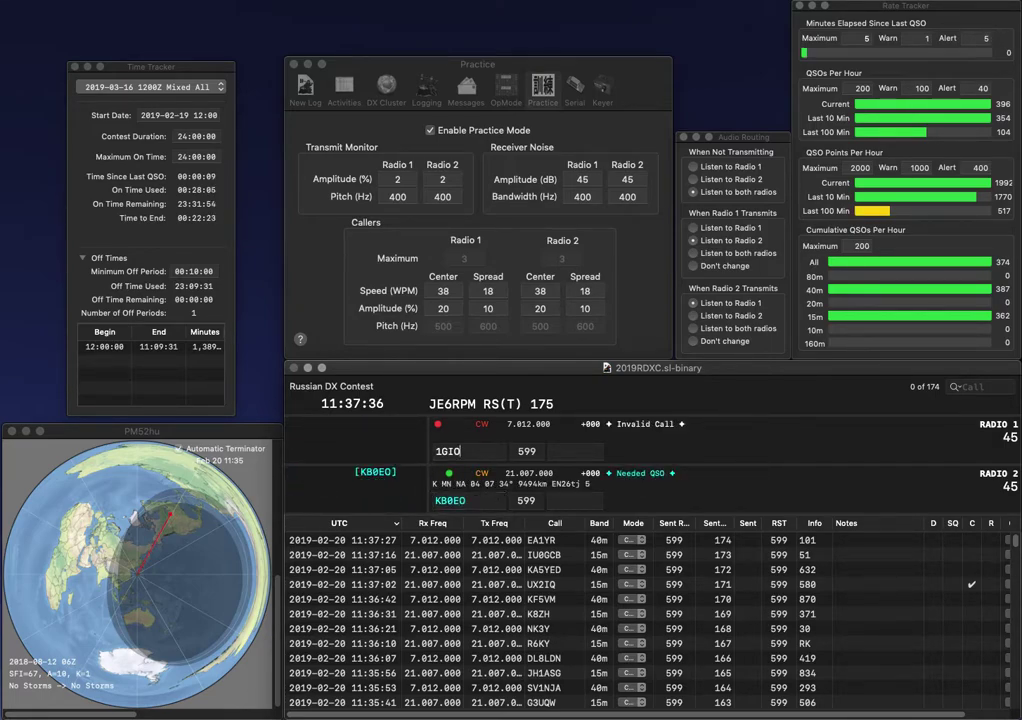
pyautogui.write('M0M')
pyautogui.press('Delete')
pyautogui.press('Delete')
pyautogui.press('Delete')
pyautogui.press('Delete')
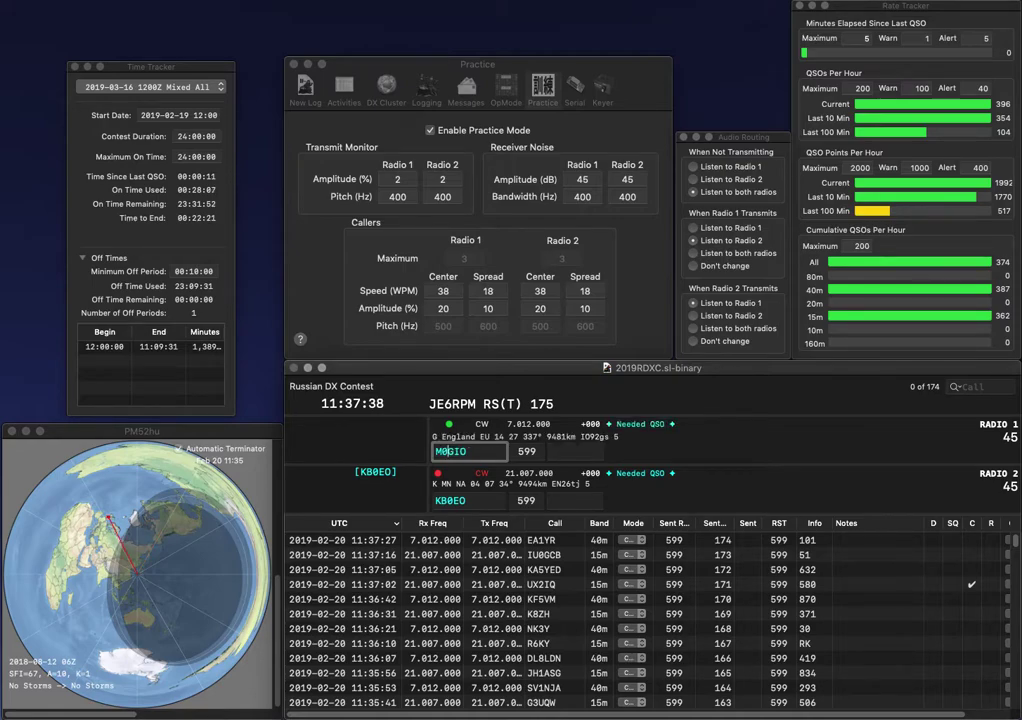
pyautogui.write('JA')
pyautogui.press('Return')
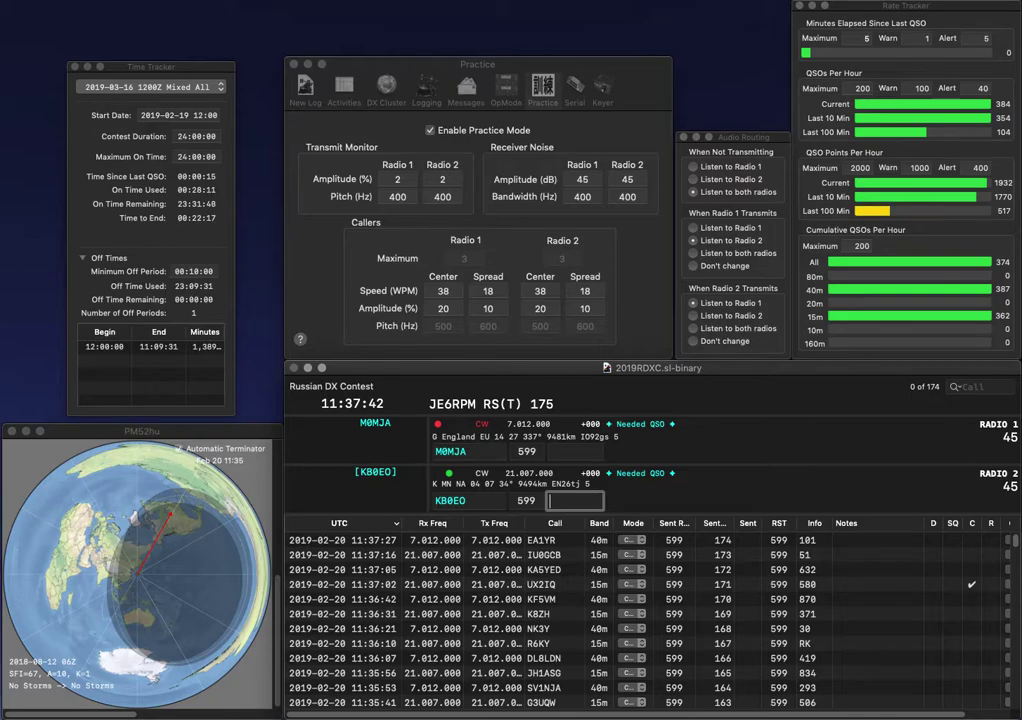
pyautogui.write('435')
pyautogui.press('Return')
pyautogui.write('664')
pyautogui.press('Return')
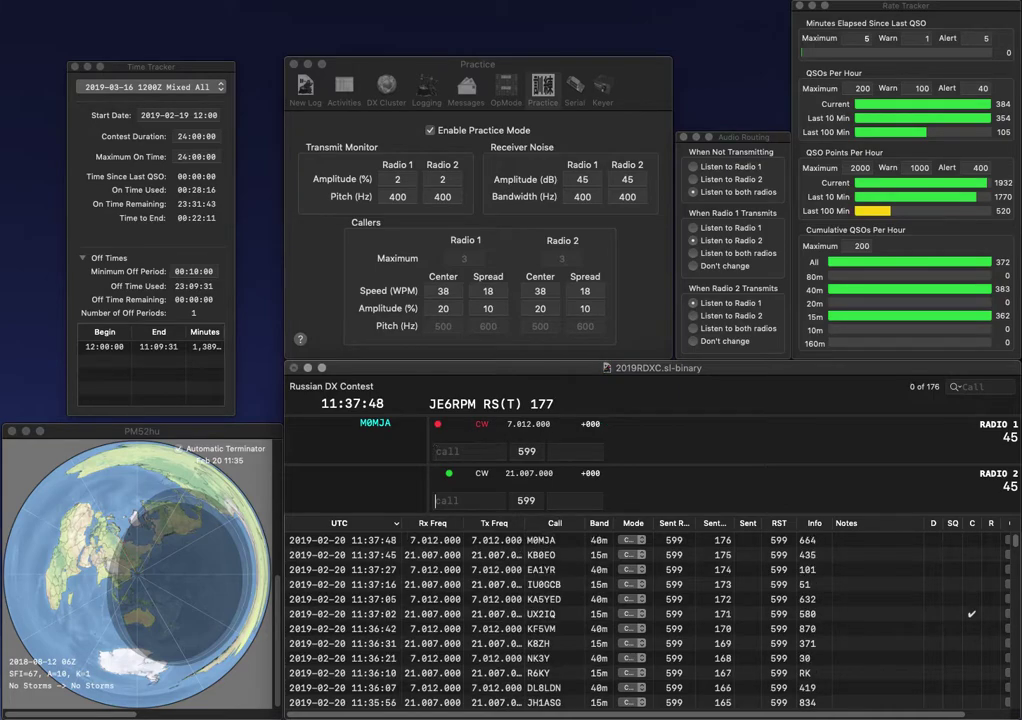
# - Enter the partial callsign 9YK on Radio 2 and W9DXR on Radio 1
pyautogui.write('9YK')
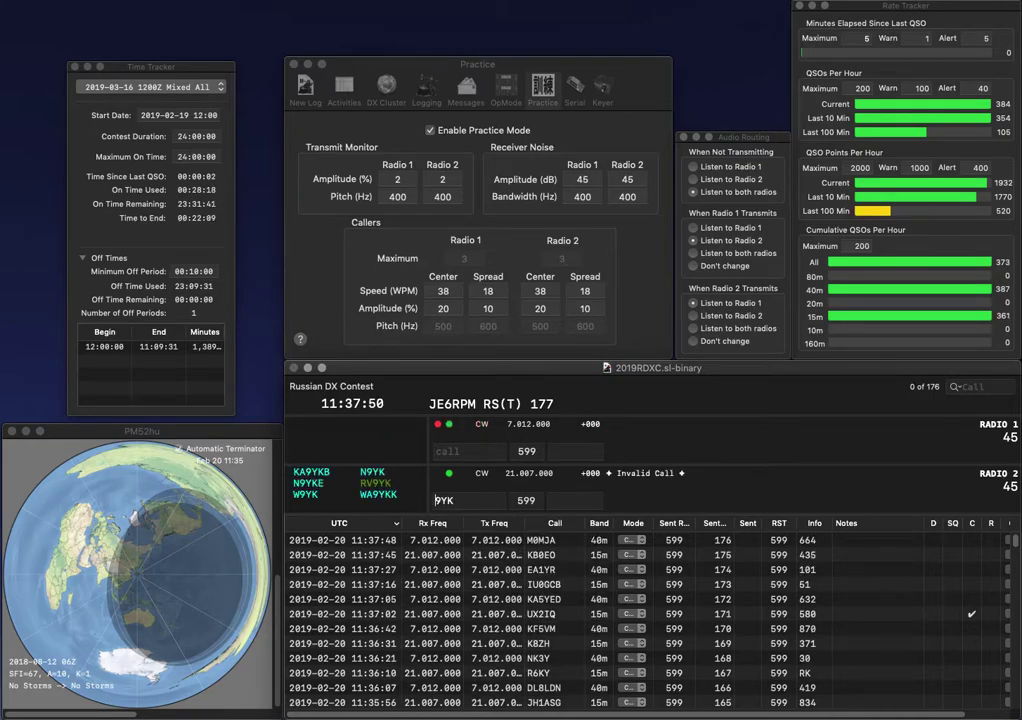
pyautogui.press('Return')
pyautogui.write('W9DXR')
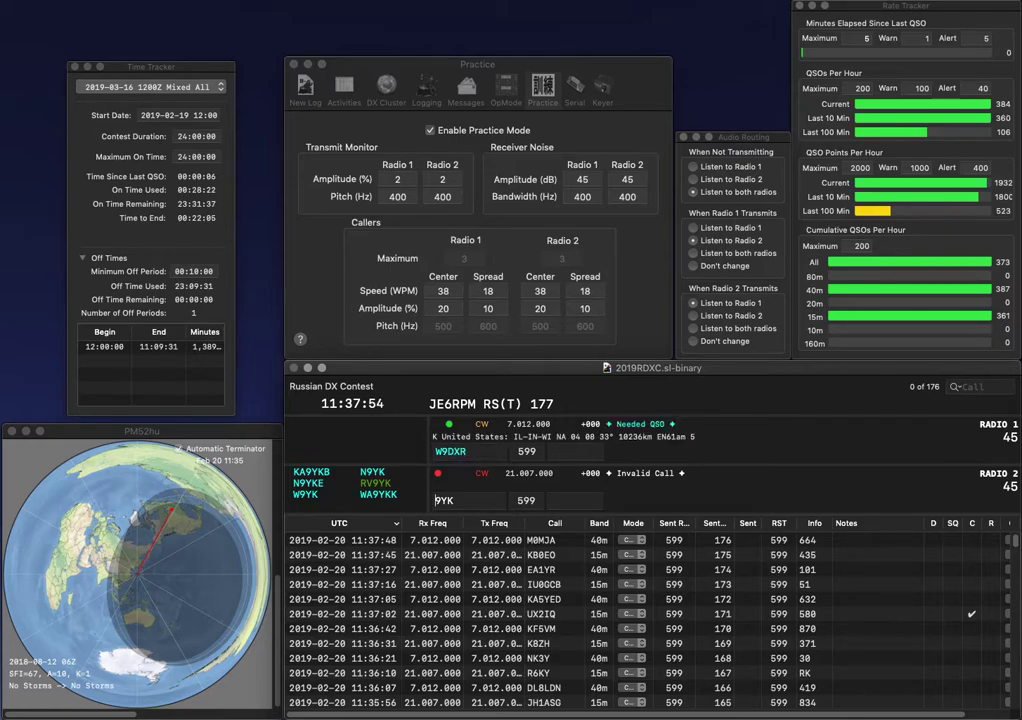
pyautogui.press('`')
pyautogui.write('RV')
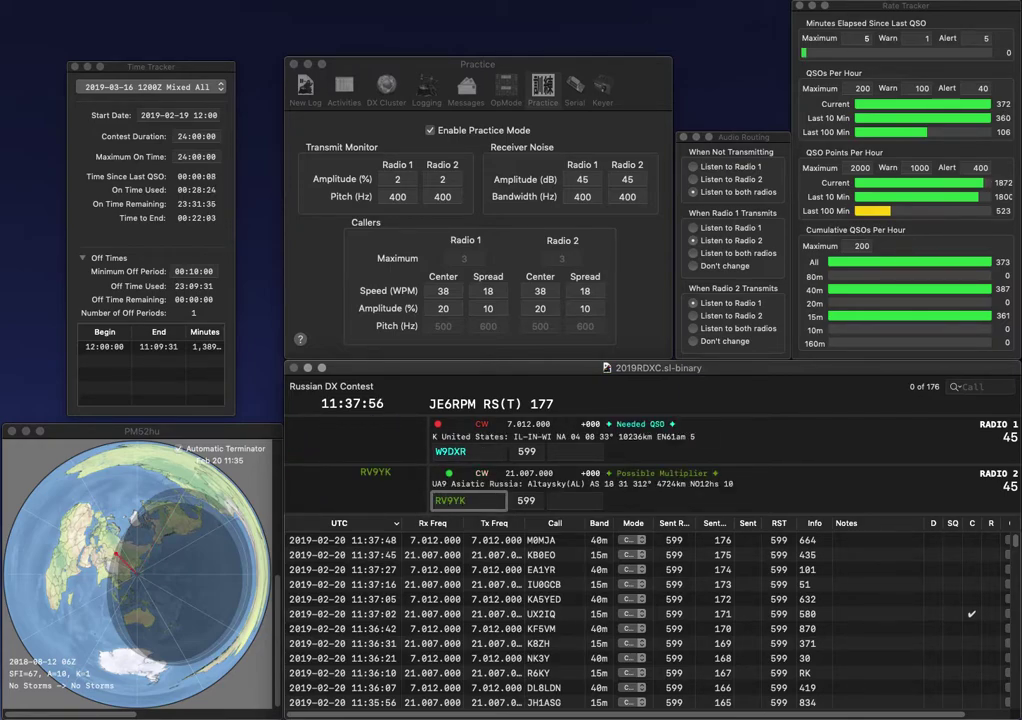
pyautogui.press('`')
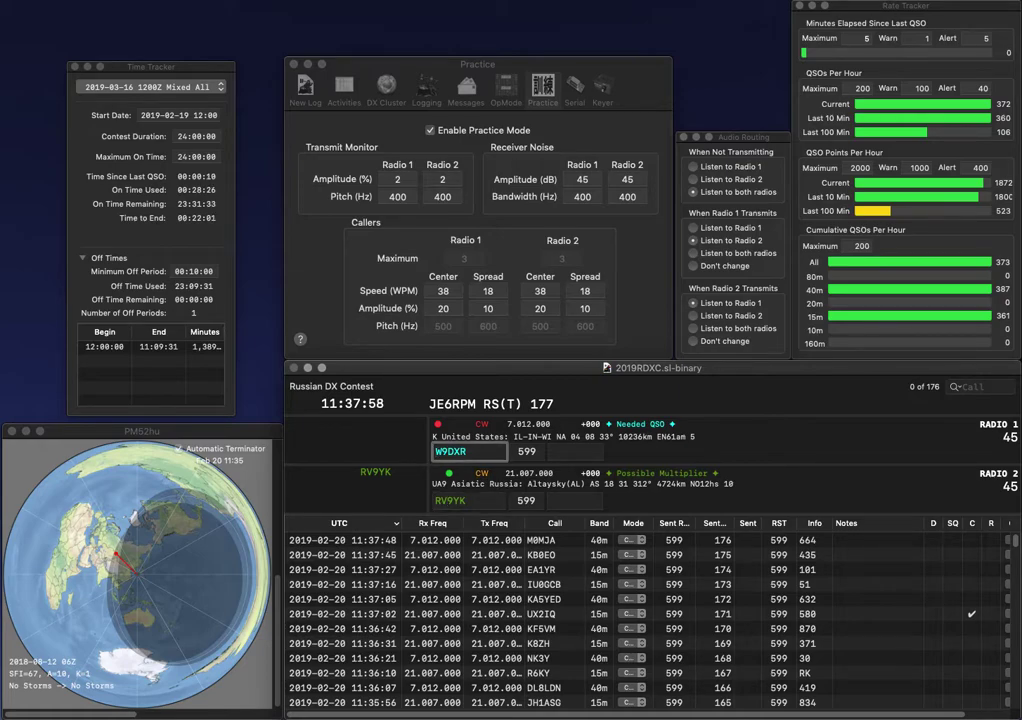
pyautogui.write('L')
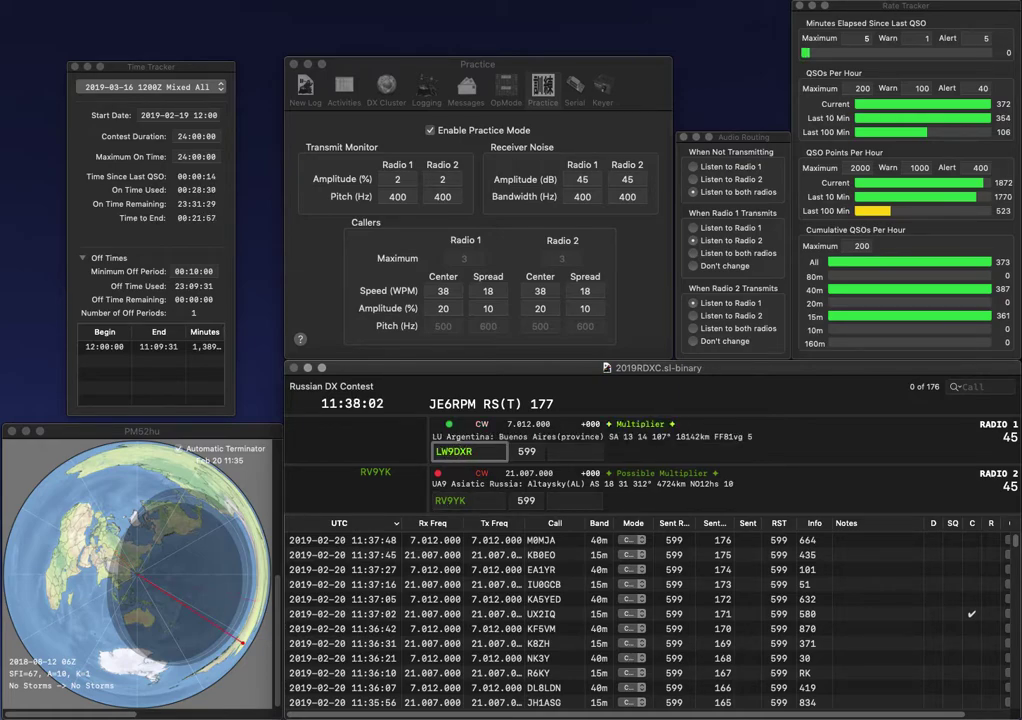
pyautogui.press('`')
pyautogui.press('space')
pyautogui.write('AL')
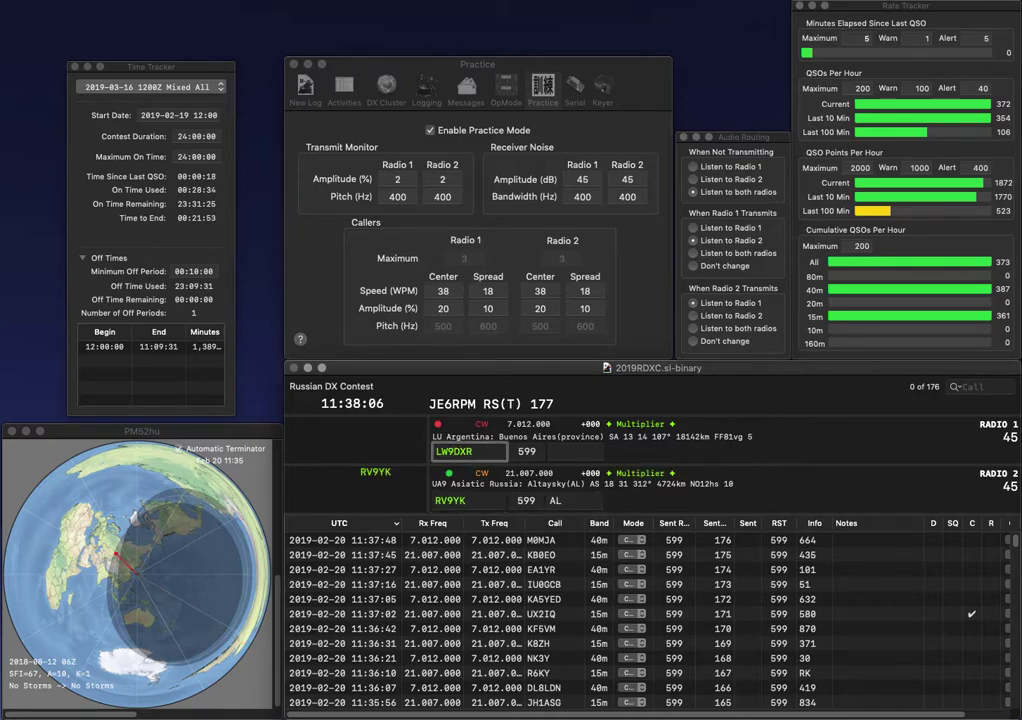
pyautogui.press('Return')
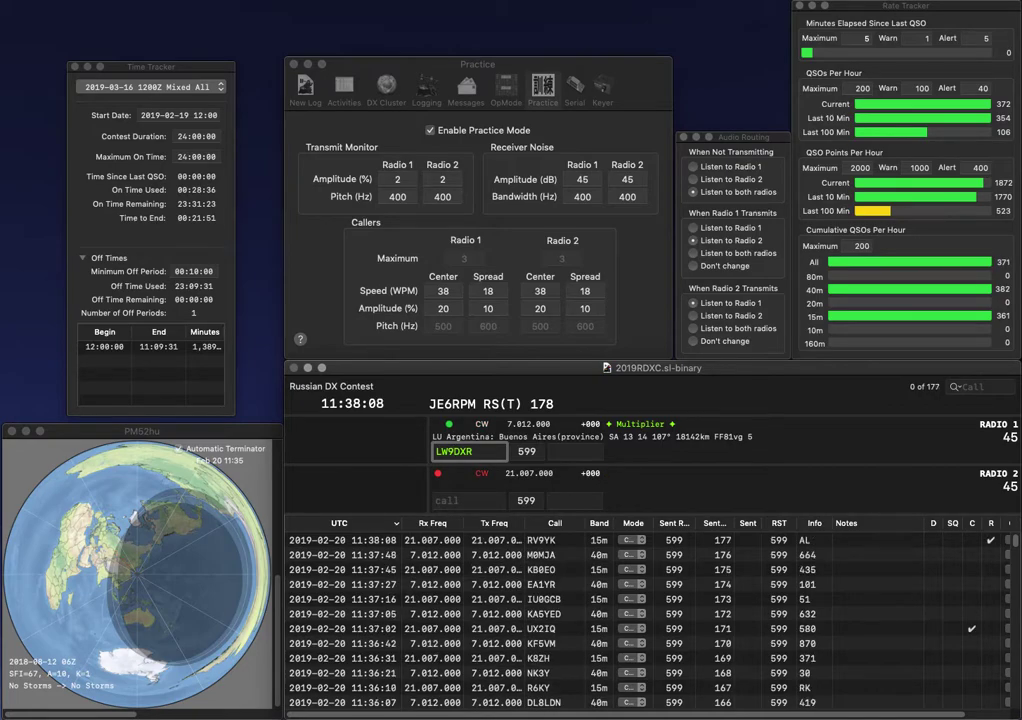
# - Correct the Radio 1 callsign to LW8DXR and enter the callsign F8CGL on Radio 2
pyautogui.press('Left')
pyautogui.press('Left')
pyautogui.press('Left')
pyautogui.press('BackSpace')
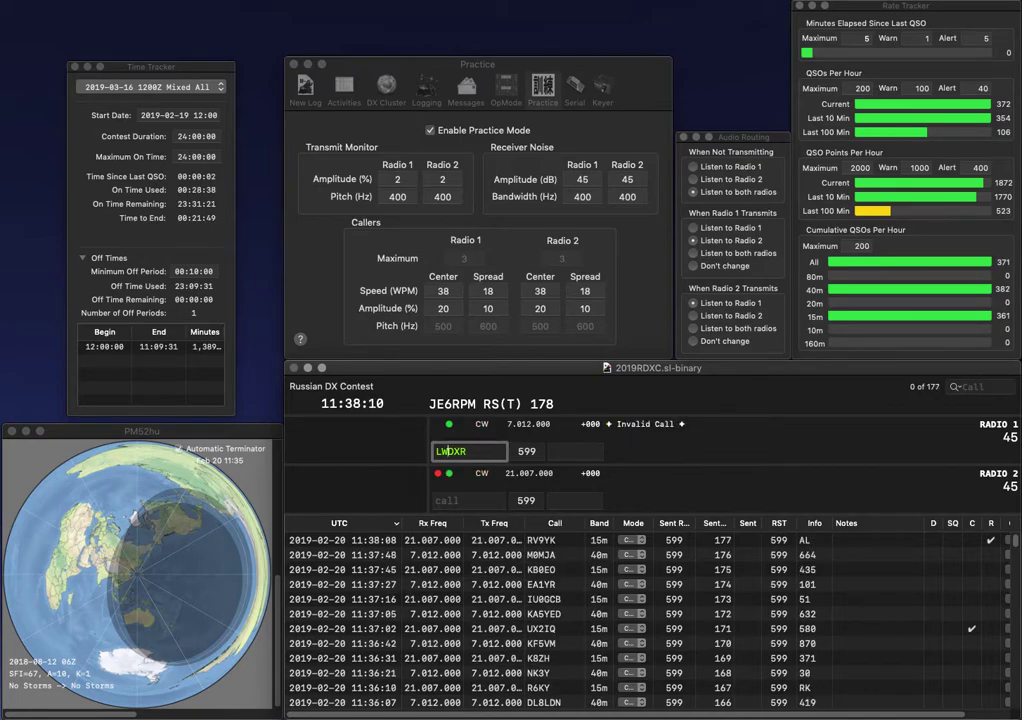
pyautogui.write('8')
pyautogui.press('Return')
pyautogui.write('F8CGL')
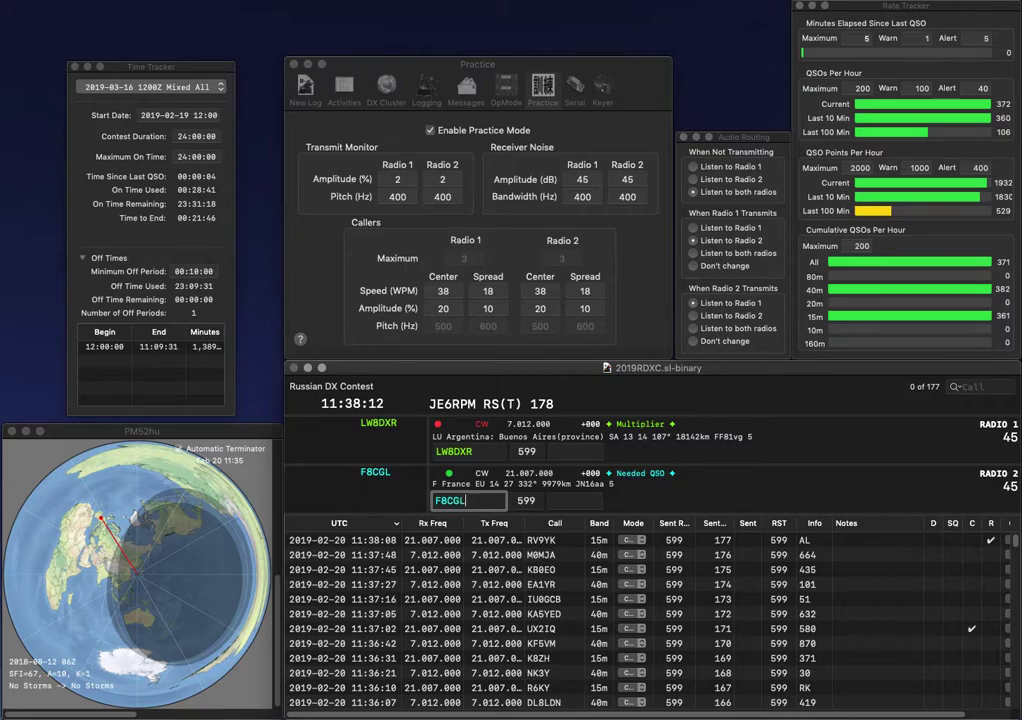
pyautogui.press('Return')
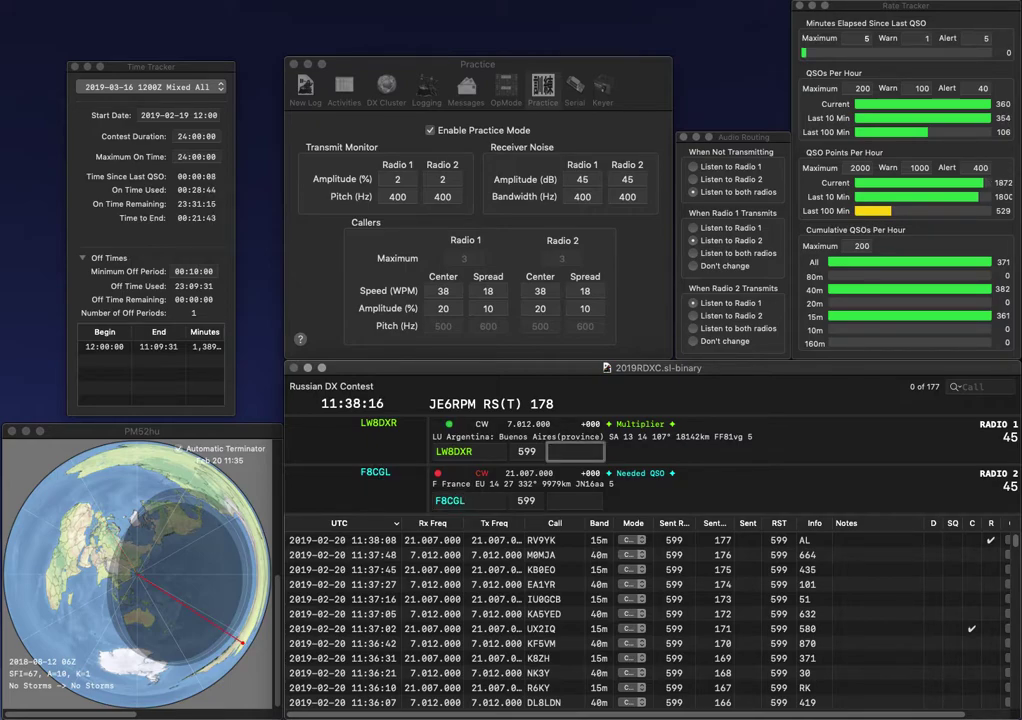
# - Log the received exchanges 458 for LW8DXR and 205 for F8CGL
pyautogui.write('458')
pyautogui.press('Return')
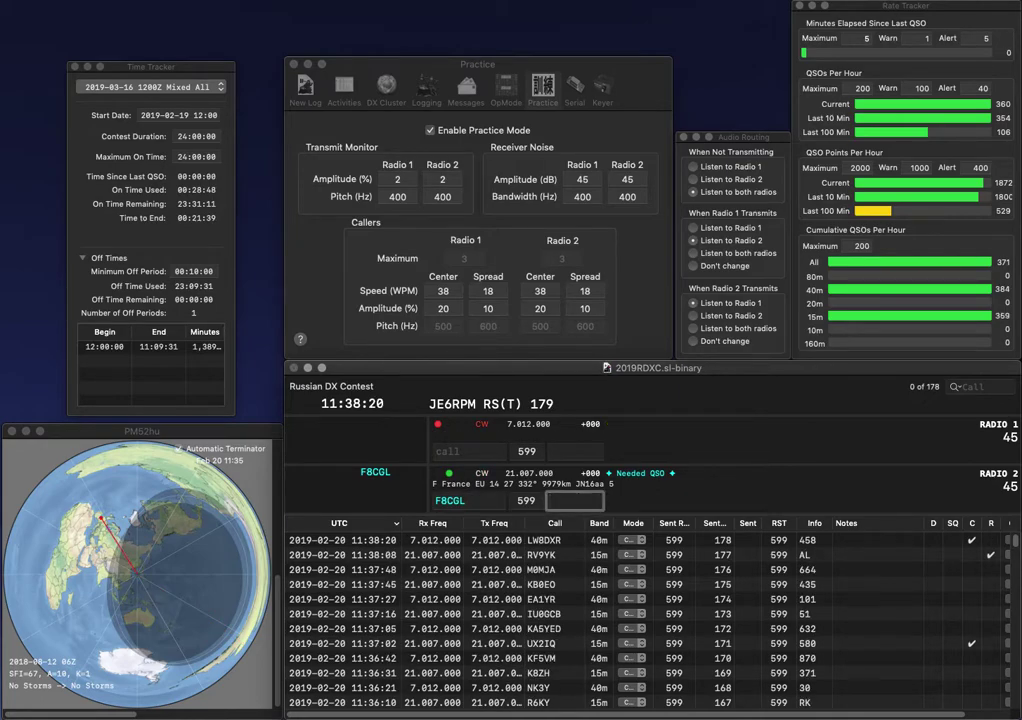
pyautogui.write('205')
pyautogui.press('Return')
# - Enter the callsigns JL3JTD on Radio 1 and DG7MF on Radio 2
pyautogui.write('3JTD')
pyautogui.press('Return')
pyautogui.write('DG7')
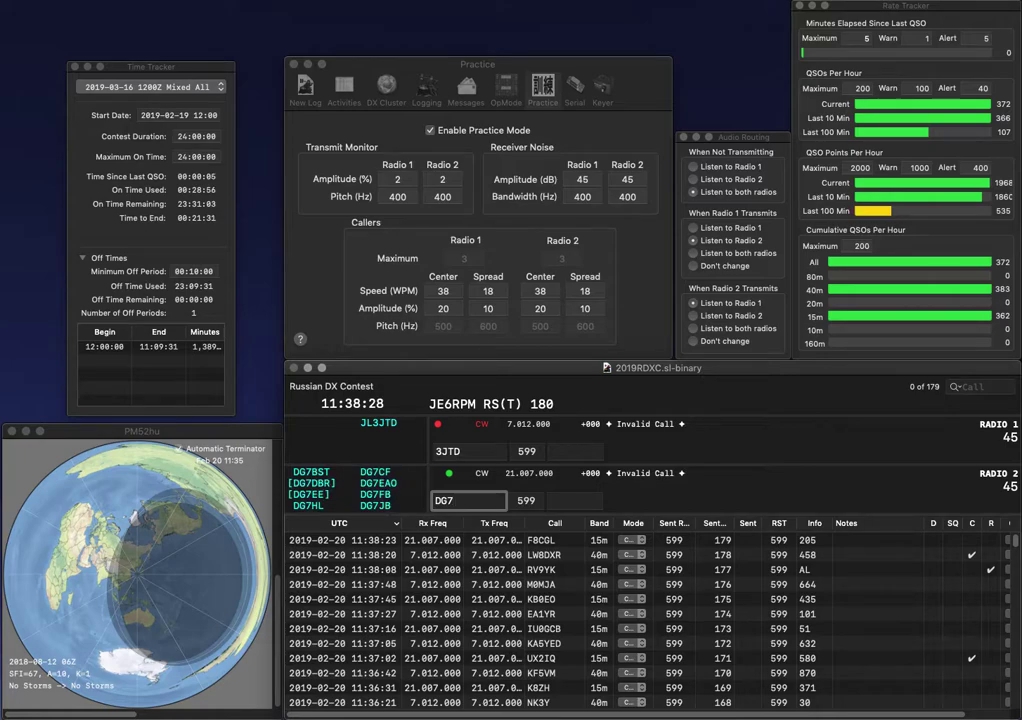
pyautogui.write('MF')
pyautogui.press('Return')
pyautogui.write('JL')
pyautogui.press('Return')
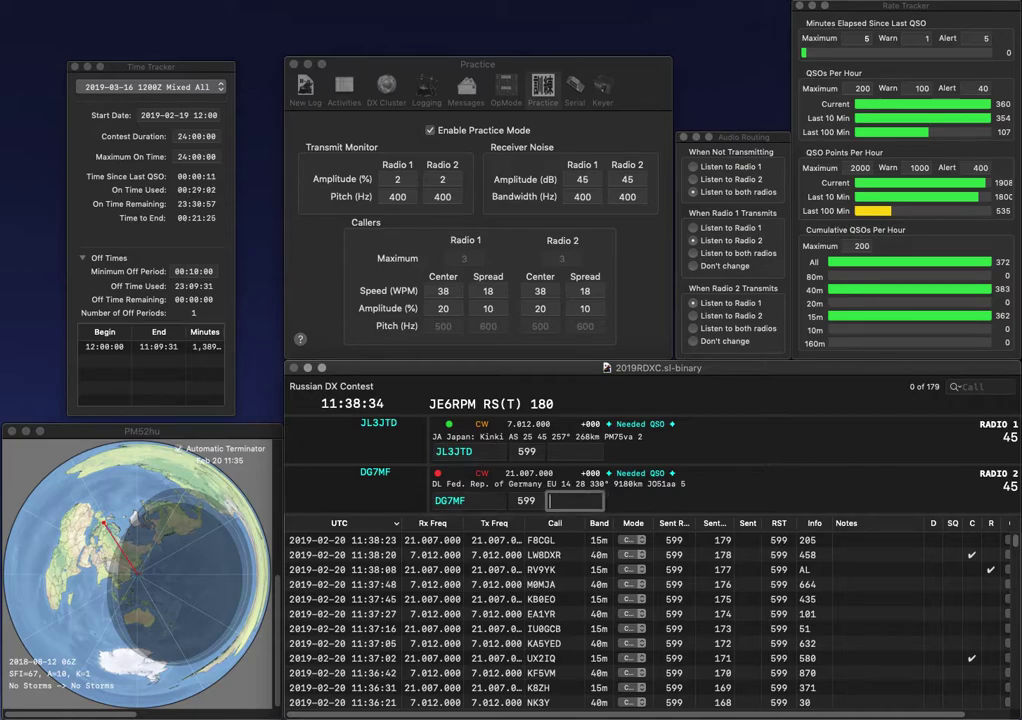
pyautogui.write('273')
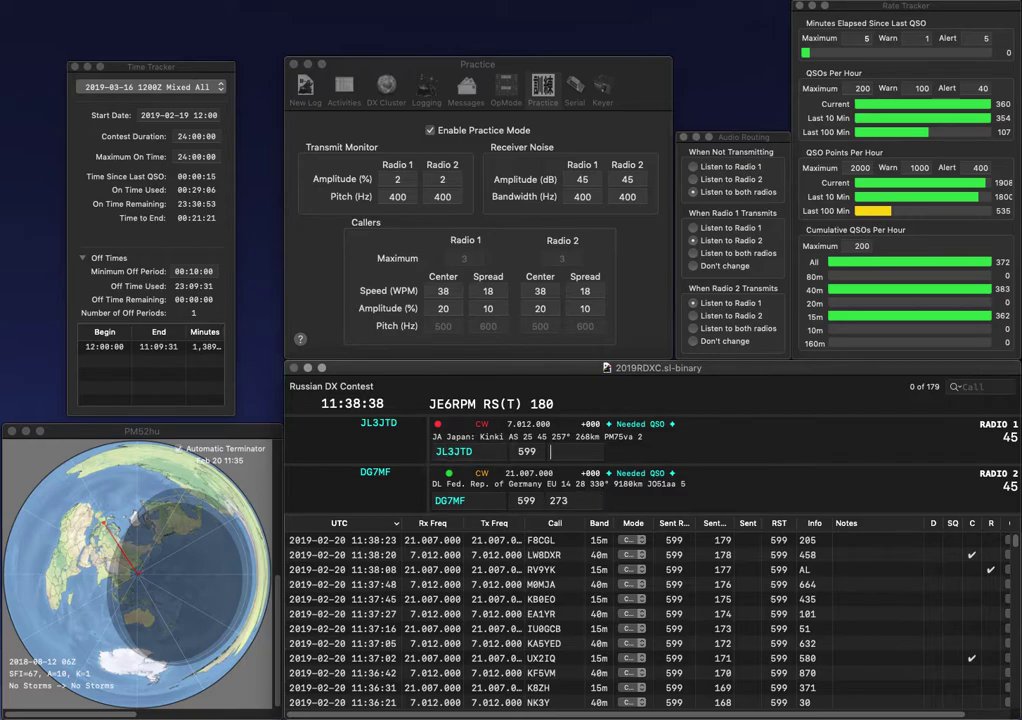
pyautogui.press('Return')
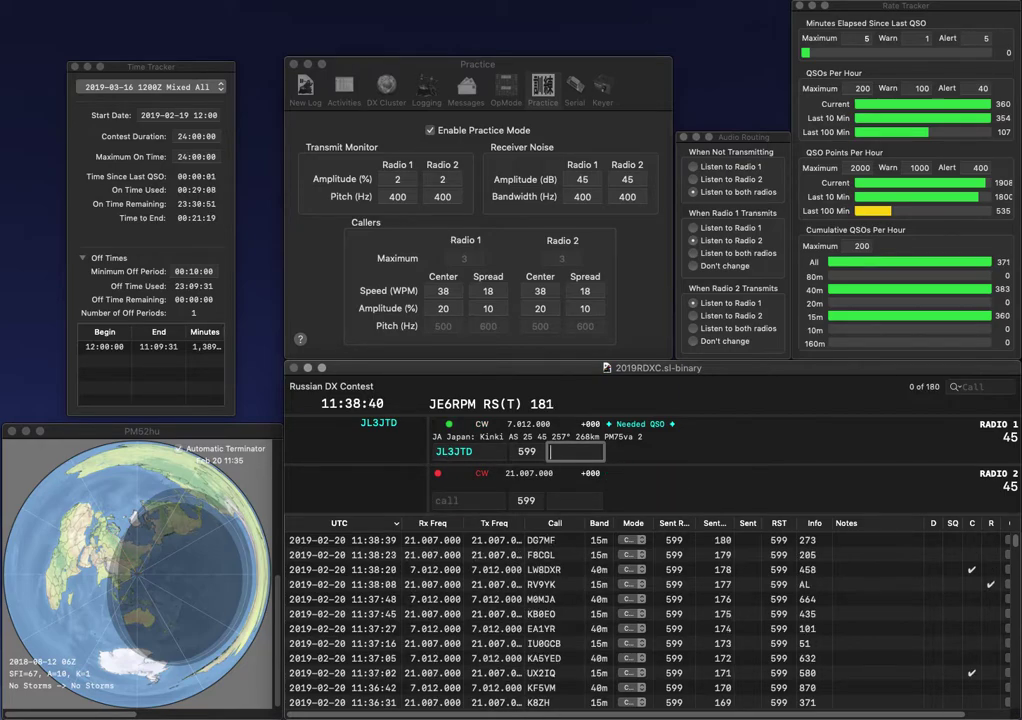
pyautogui.write('496')
pyautogui.press('Return')
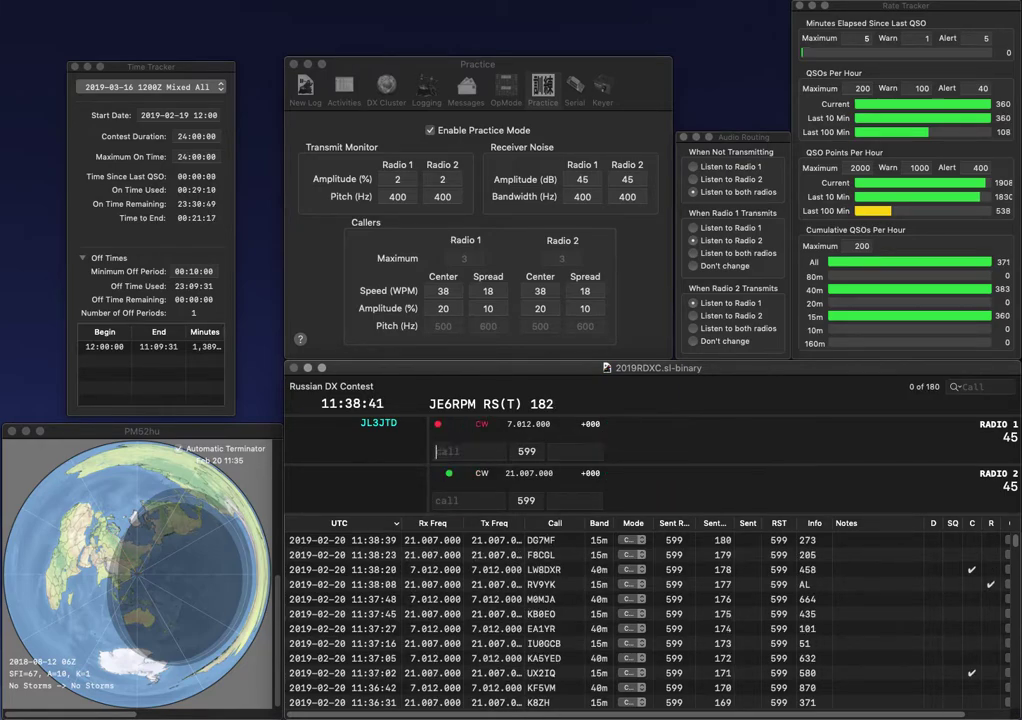
pyautogui.write('3PP')
pyautogui.press('Return')
pyautogui.write('SP')
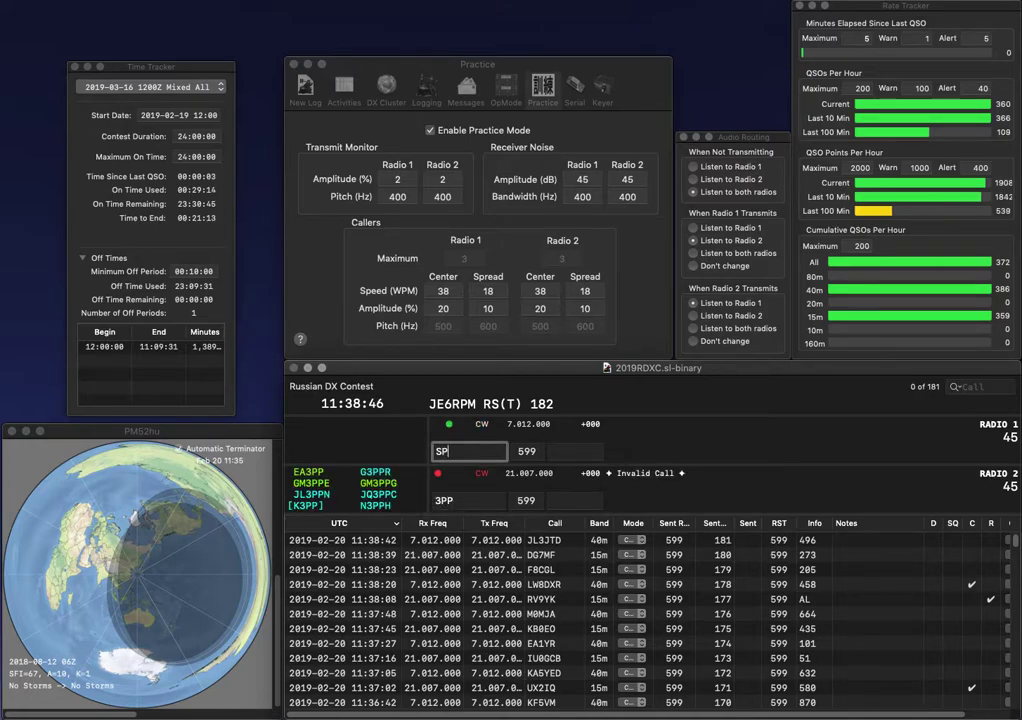
pyautogui.write('2IWT')
pyautogui.press('\\')
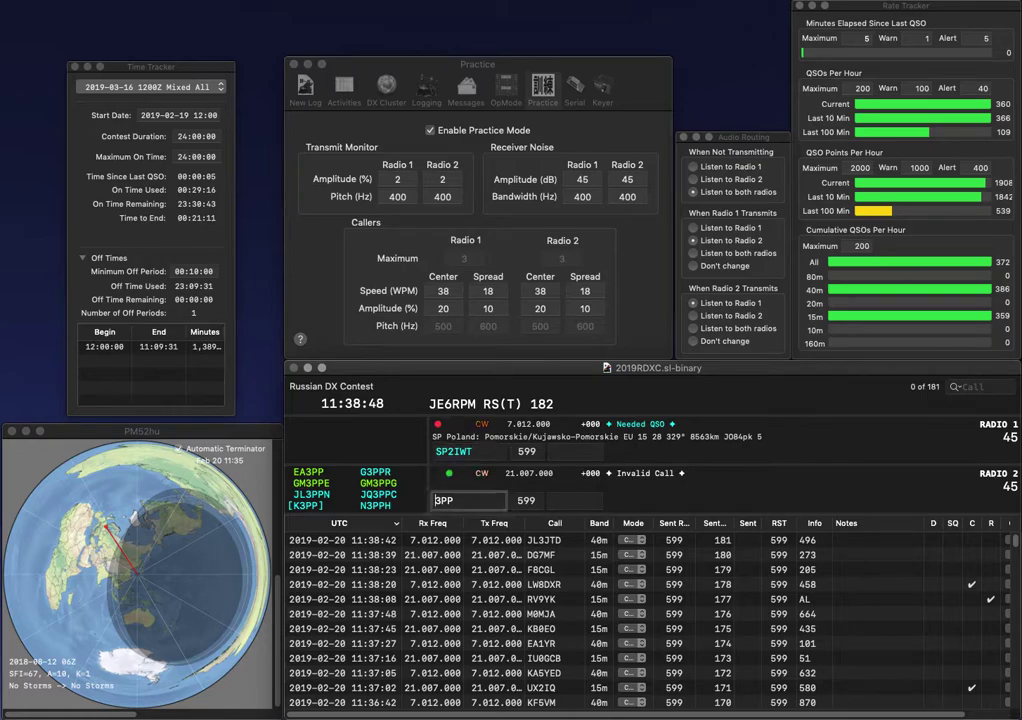
pyautogui.write('HA5')
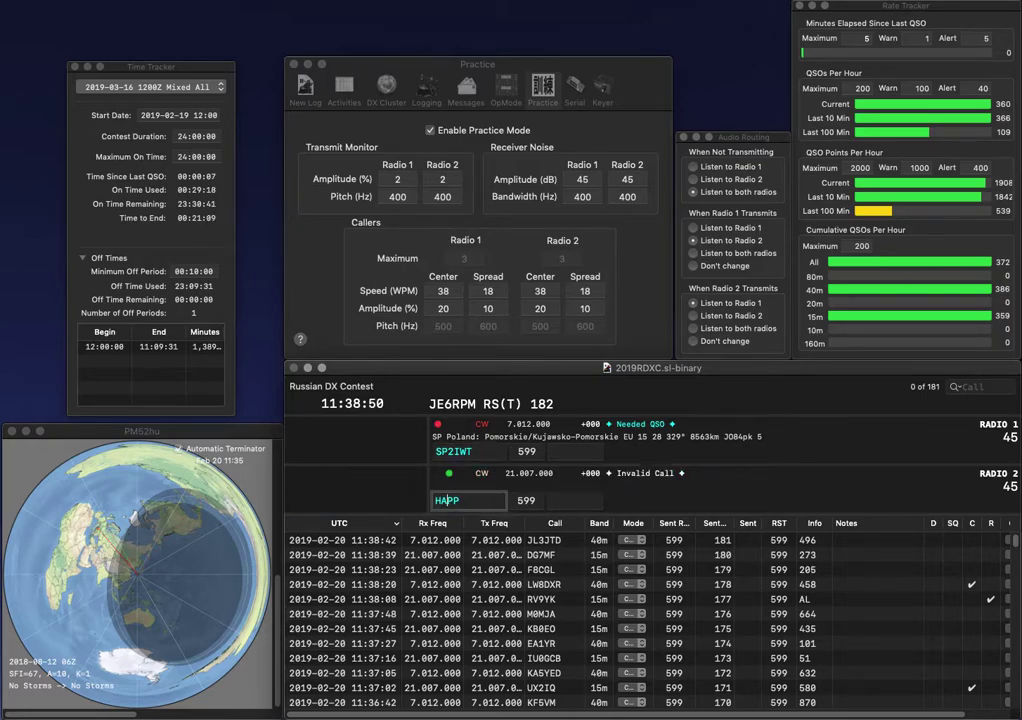
pyautogui.press('space')
pyautogui.write('646')
pyautogui.press('Return')
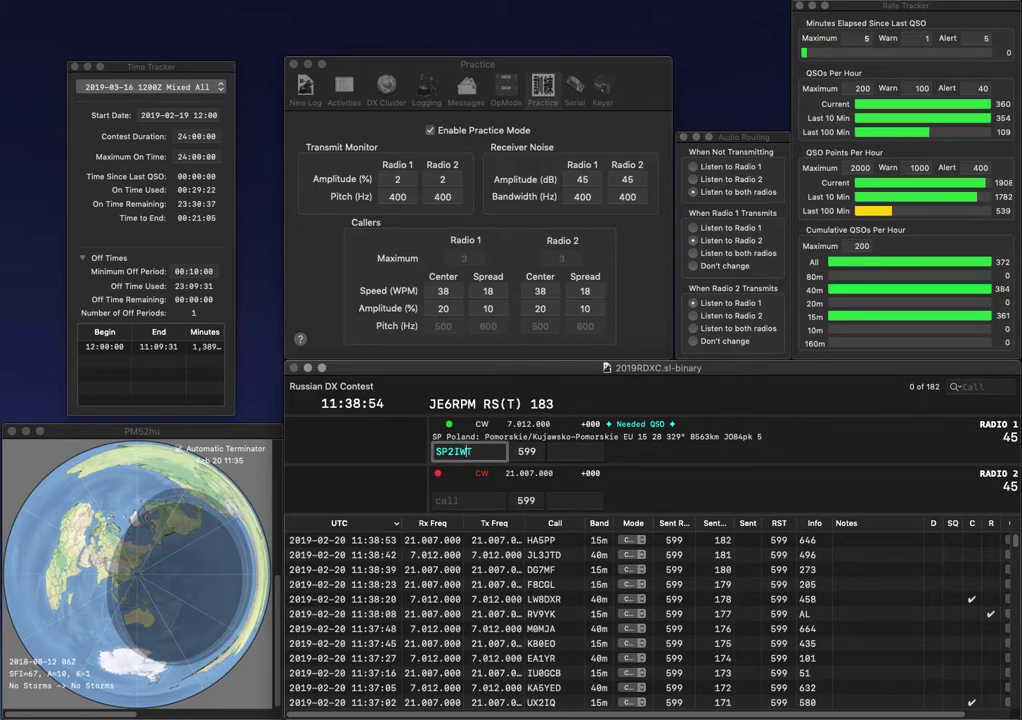
pyautogui.press('BackSpace')
pyautogui.press('BackSpace')
pyautogui.write('PT')
pyautogui.press('Return')
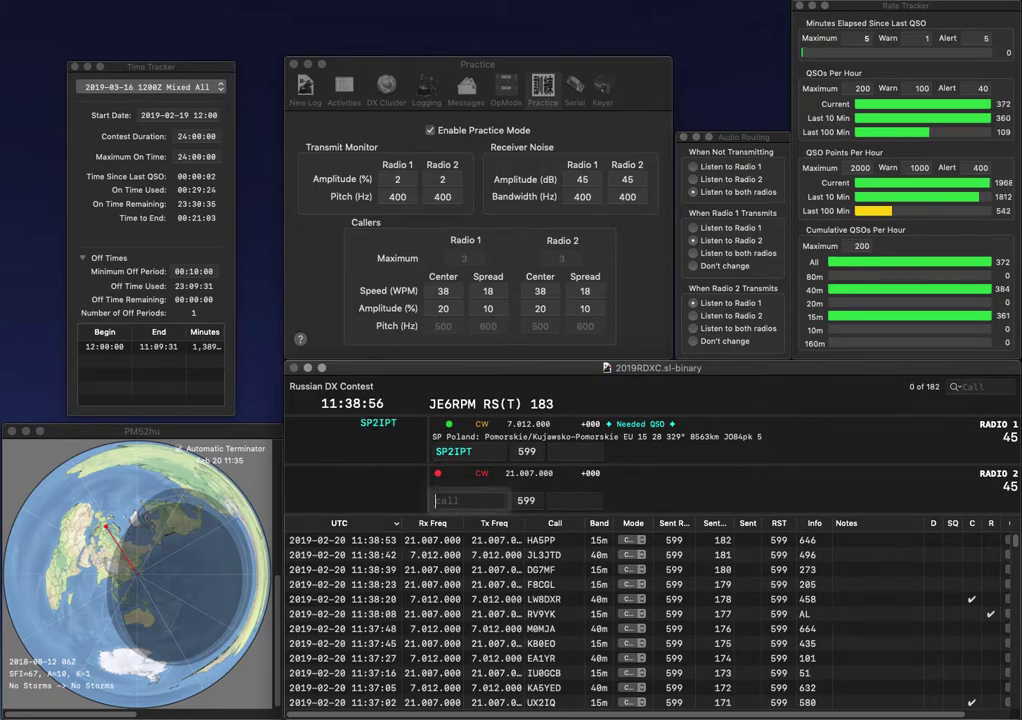
pyautogui.write('IR8P')
pyautogui.press('Return')
pyautogui.press('space')
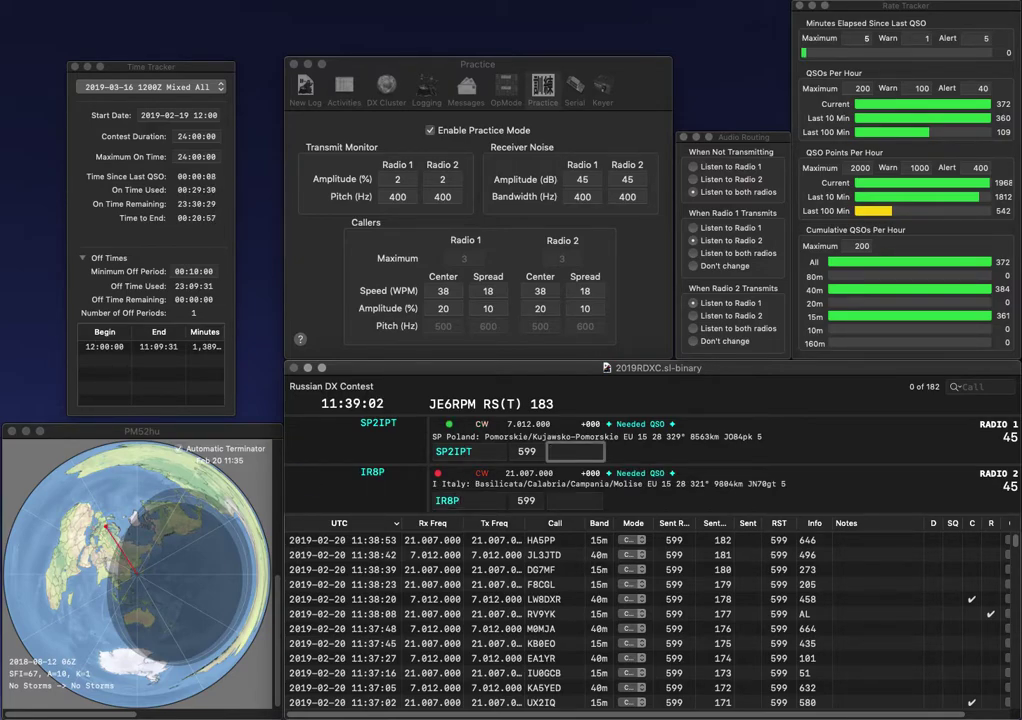
# - Log the received exchanges 264 for SP2IPT and 885 for IR8P
pyautogui.write('264')
pyautogui.press('Return')
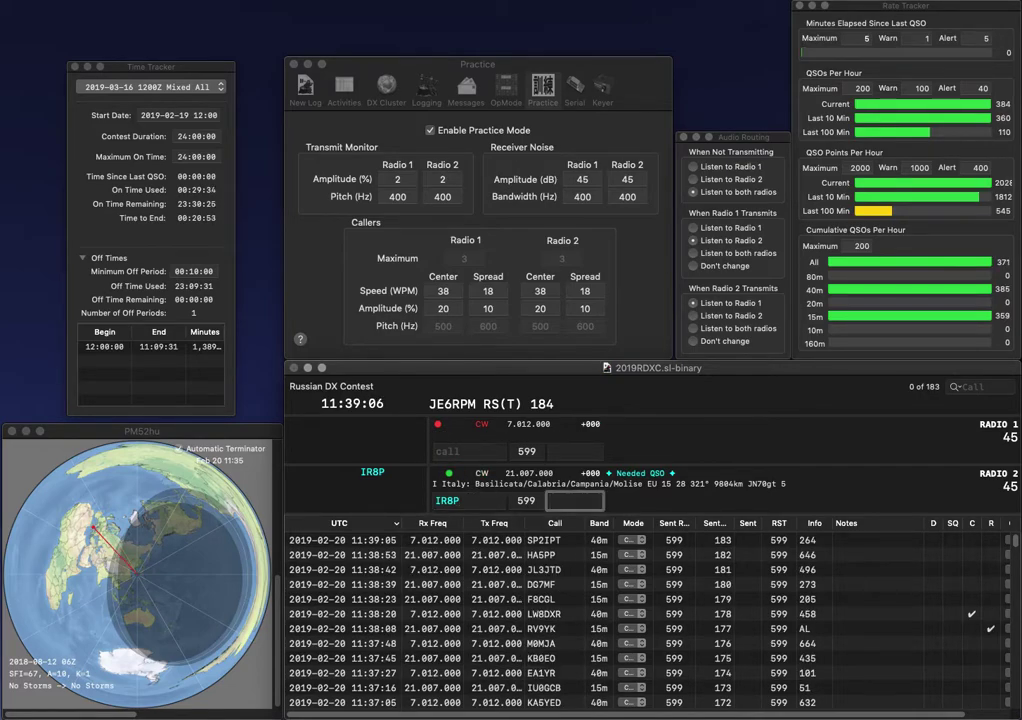
pyautogui.write('885')
pyautogui.press('Return')
pyautogui.write('KDL1')
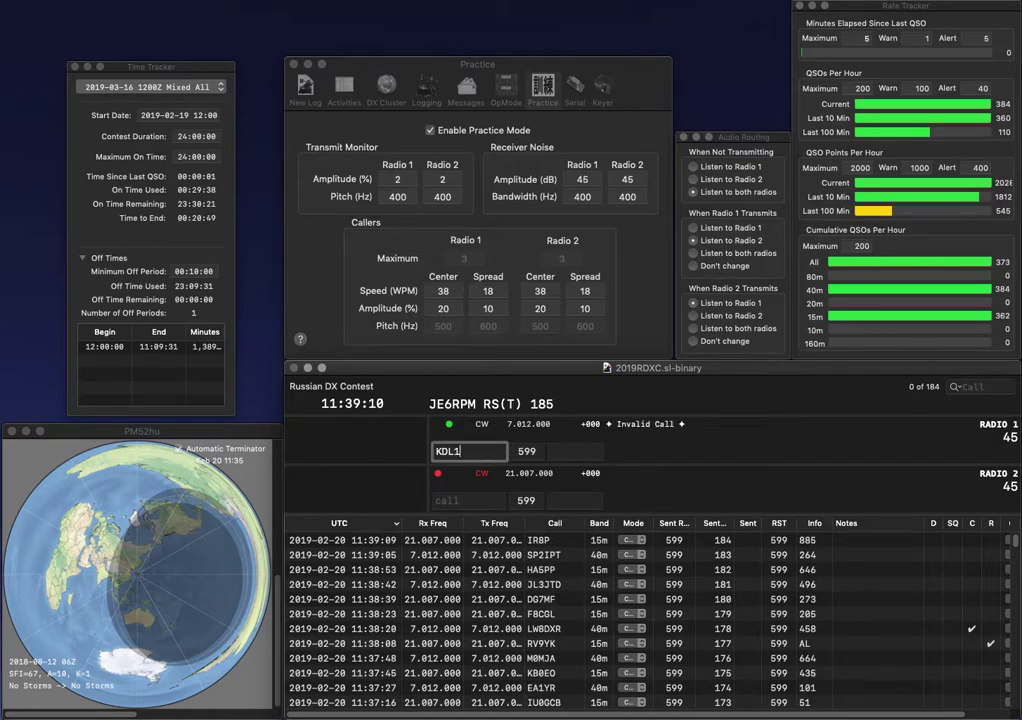
pyautogui.write('AXX')
pyautogui.press('Home')
pyautogui.press('Delete')
pyautogui.press('Return')
pyautogui.write('LUK')
pyautogui.press('Up')
pyautogui.press('space')
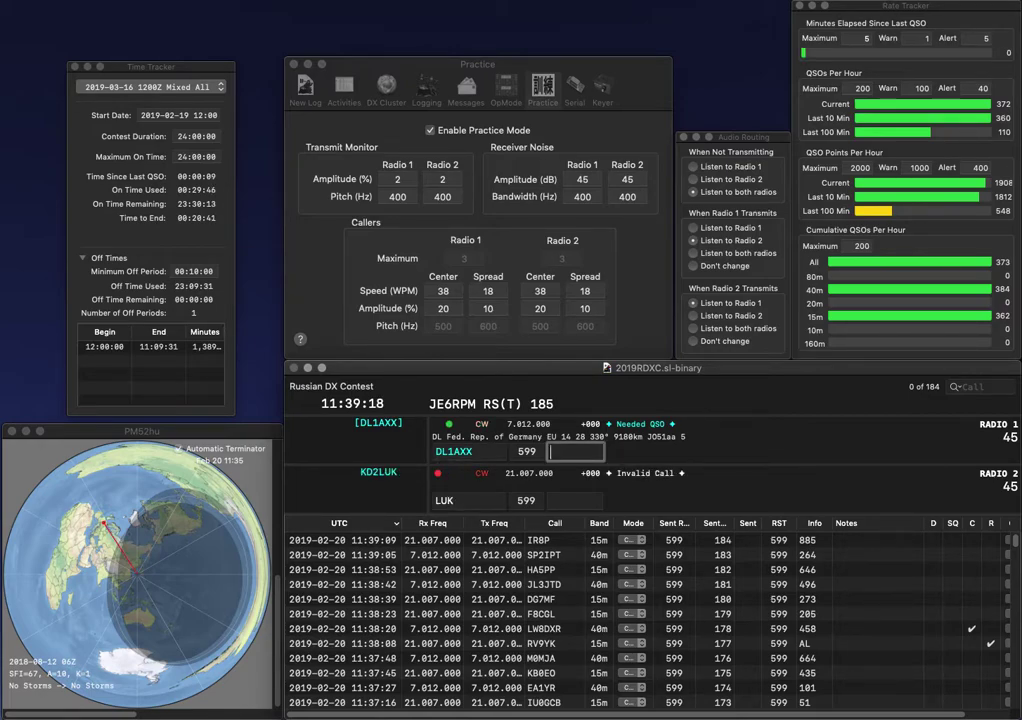
pyautogui.write('418')
pyautogui.press('Return')
# - Change the Radio 2 callsign to LU6K and enter the callsign W8OU on Radio 1
pyautogui.click(448, 500)
pyautogui.write('6')
pyautogui.press('Return')
pyautogui.write('W8OU')
pyautogui.press('Return')
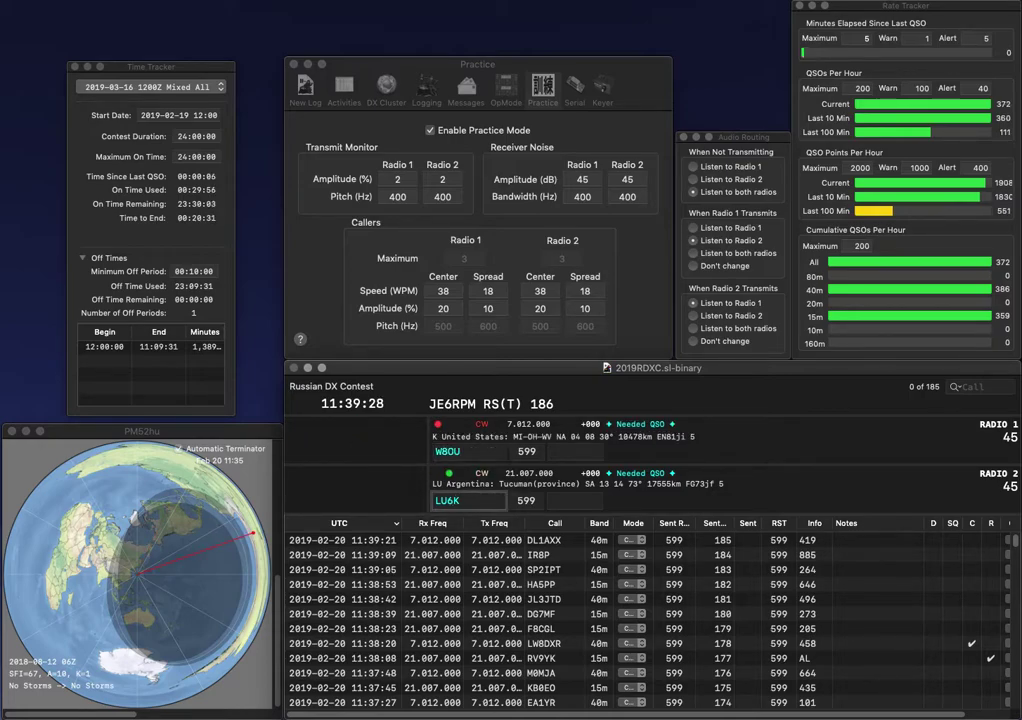
pyautogui.write('E')
pyautogui.press('Return')
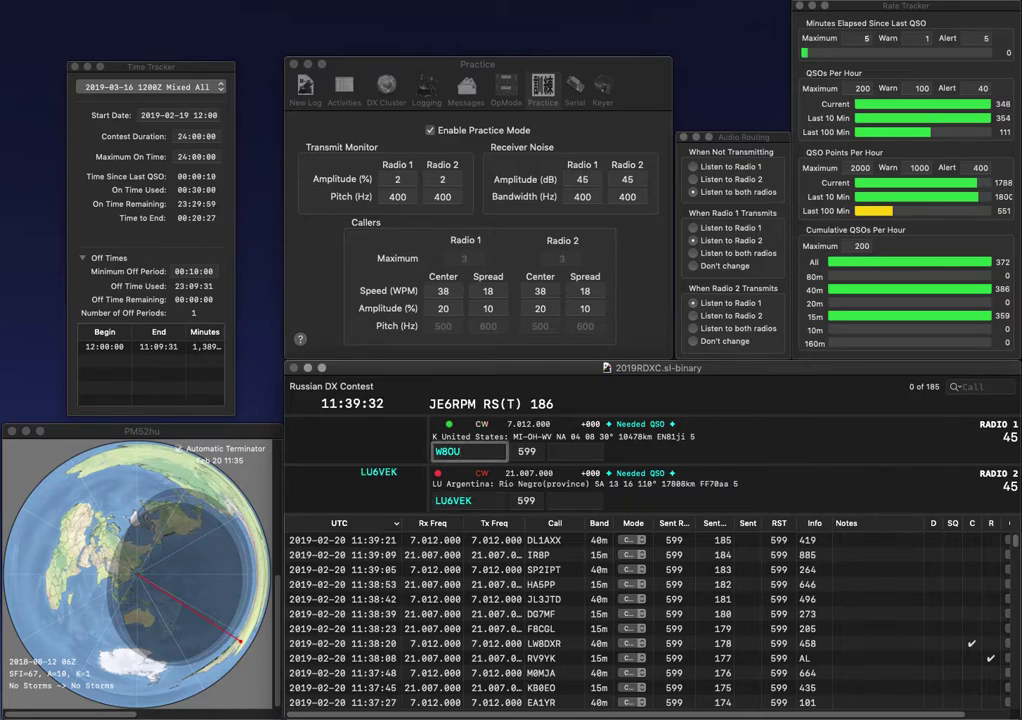
pyautogui.press('BackSpace')
pyautogui.write('V')
pyautogui.press('Return')
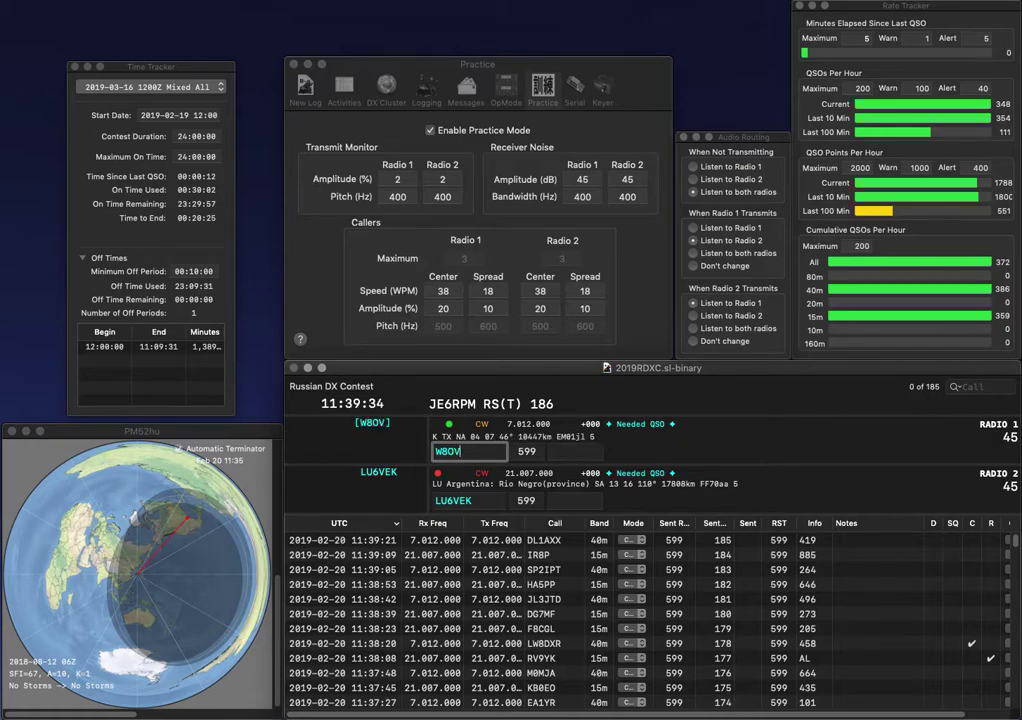
pyautogui.press('Tab')
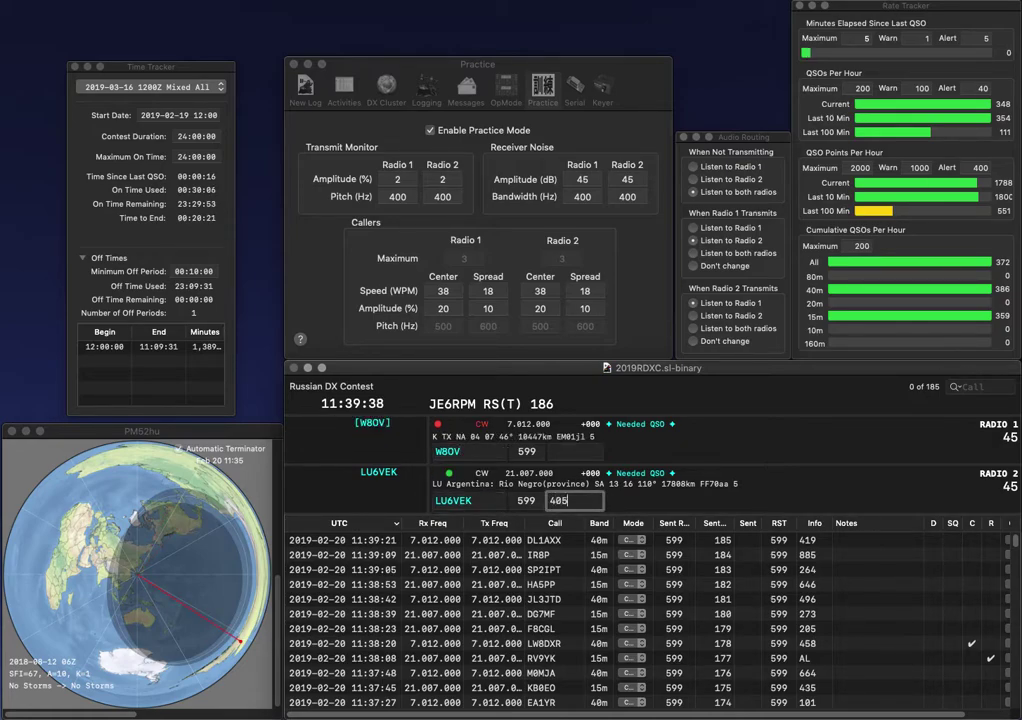
pyautogui.press('Return')
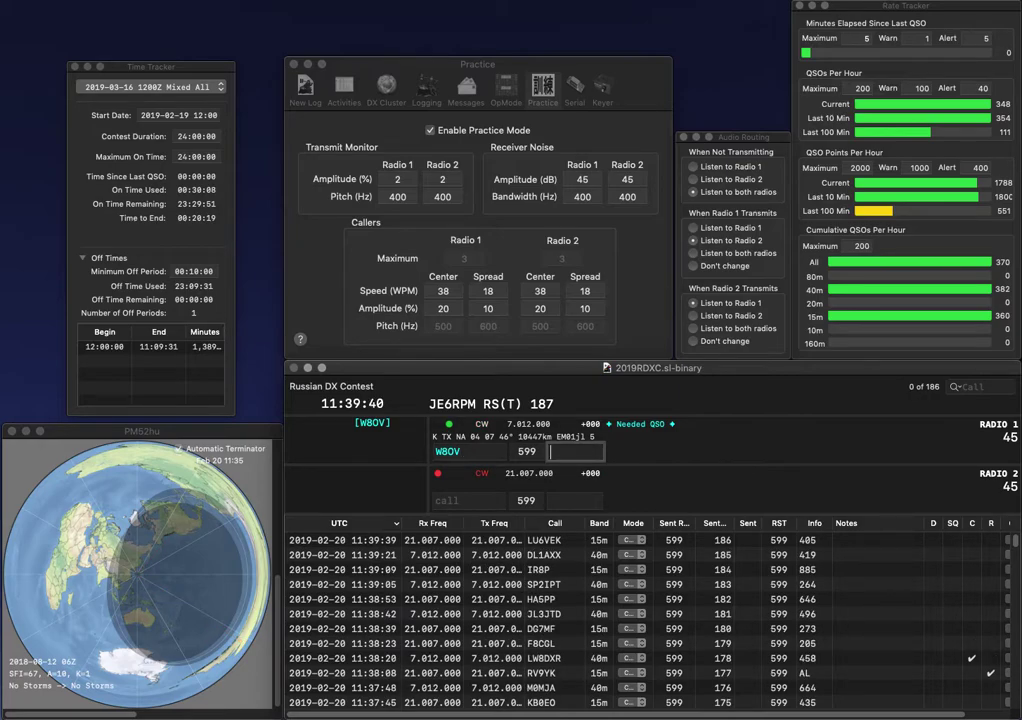
pyautogui.write('258')
pyautogui.press('Return')
pyautogui.write('M')
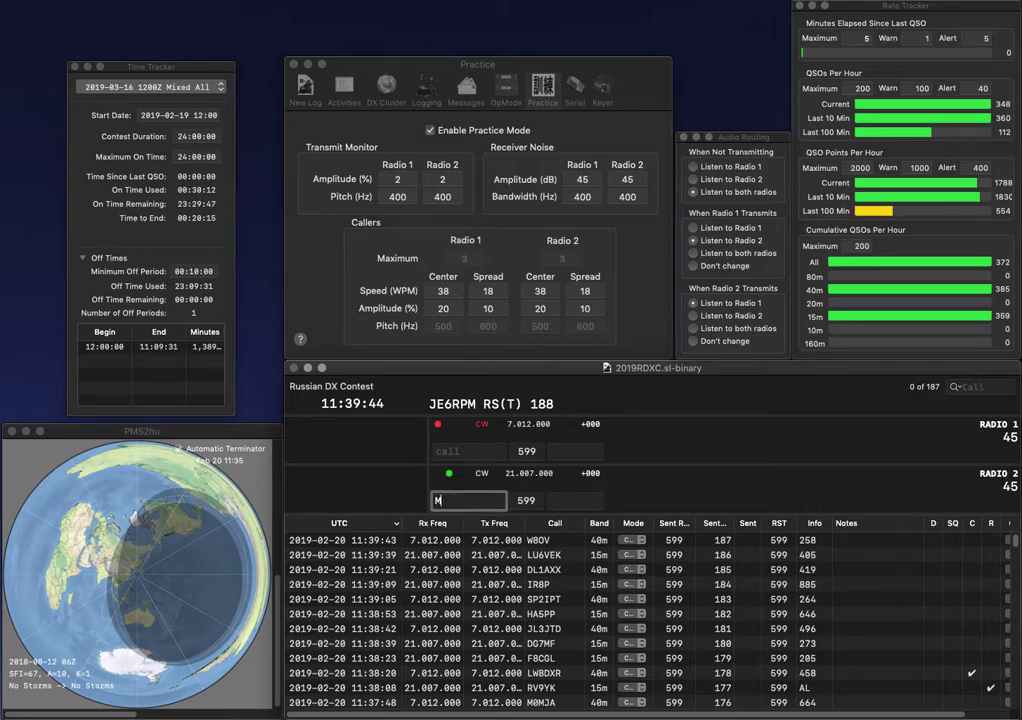
pyautogui.write('KD')
pyautogui.press('Return')
pyautogui.write('LU8E')
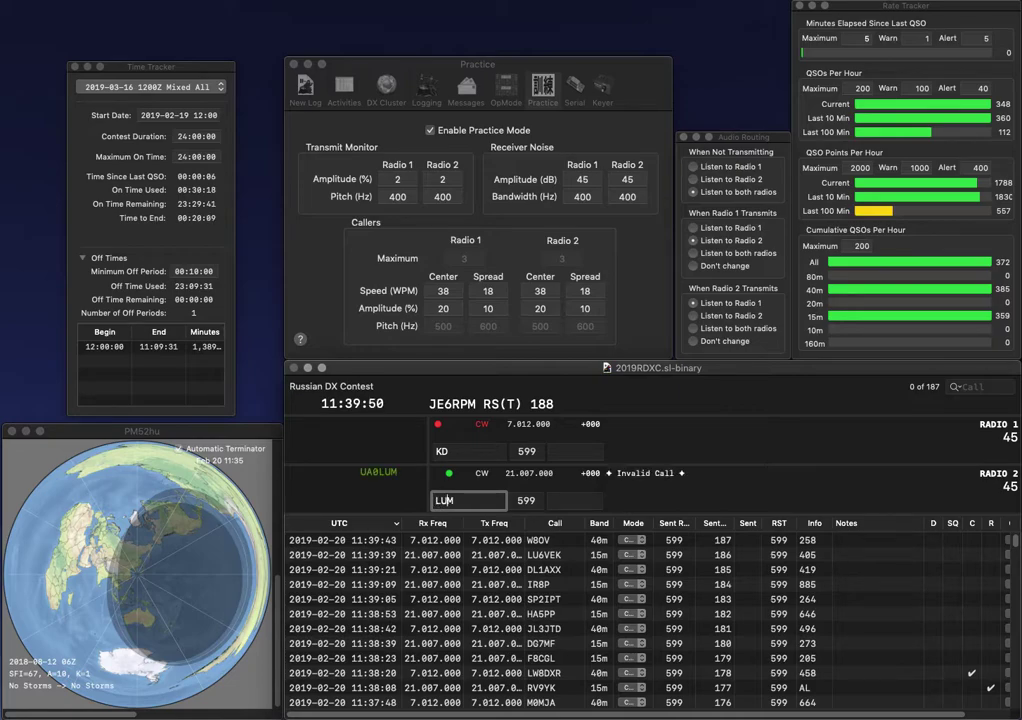
pyautogui.write('E')
pyautogui.press('Return')
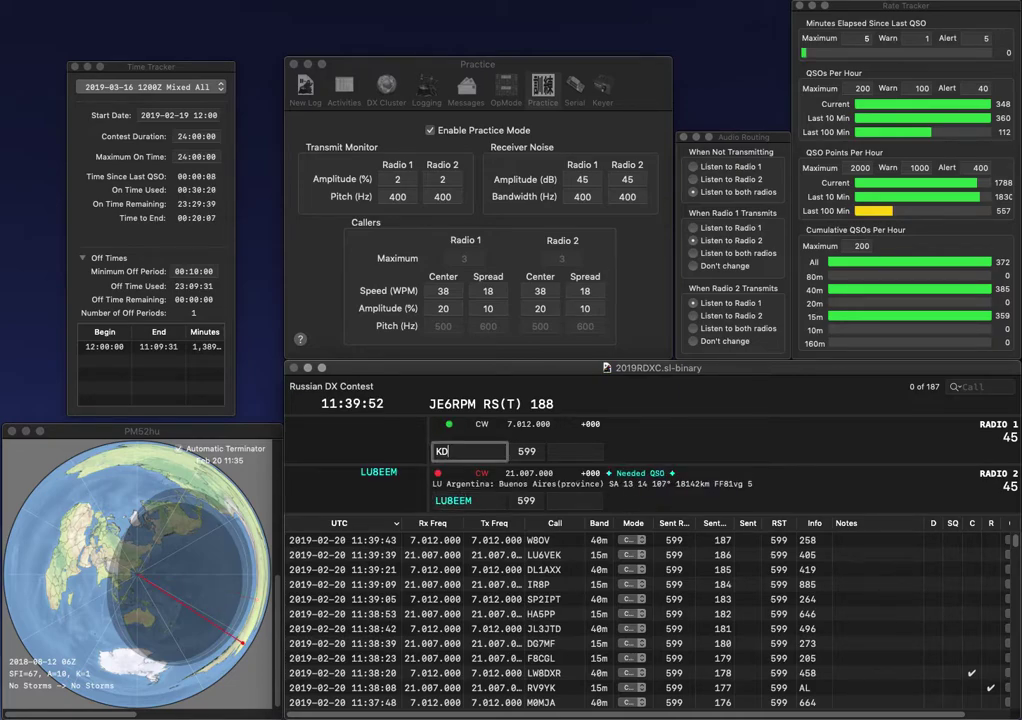
# - Replace the partial callsign on Radio 1 with DB
pyautogui.press('BackSpace')
pyautogui.press('BackSpace')
pyautogui.write('DD')
pyautogui.press('BackSpace')
pyautogui.write('B')
pyautogui.press('Return')
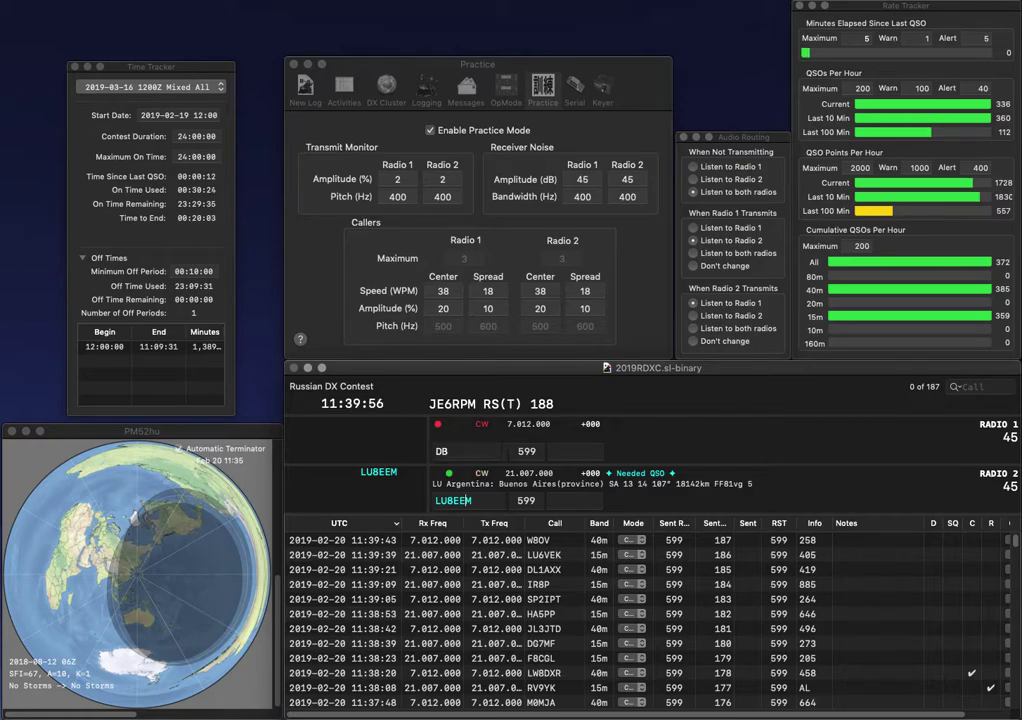
pyautogui.press('Tab')
pyautogui.write('779')
pyautogui.press('Return')
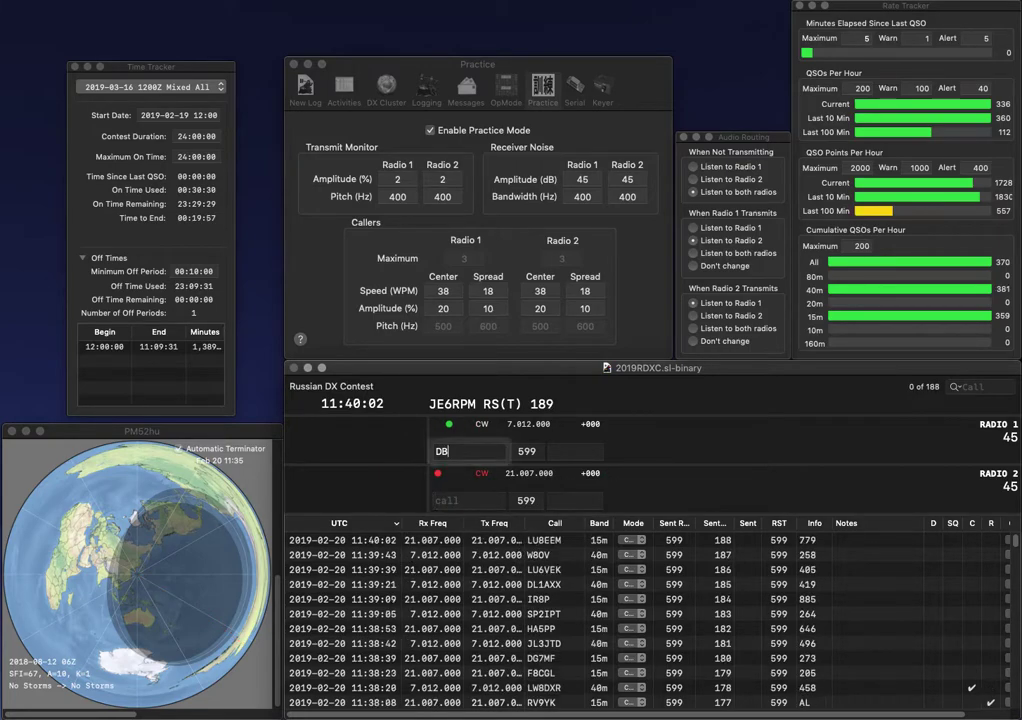
pyautogui.write('6JG')
pyautogui.press('Return')
pyautogui.write('ON4FN')
pyautogui.press('Return')
pyautogui.press('space')
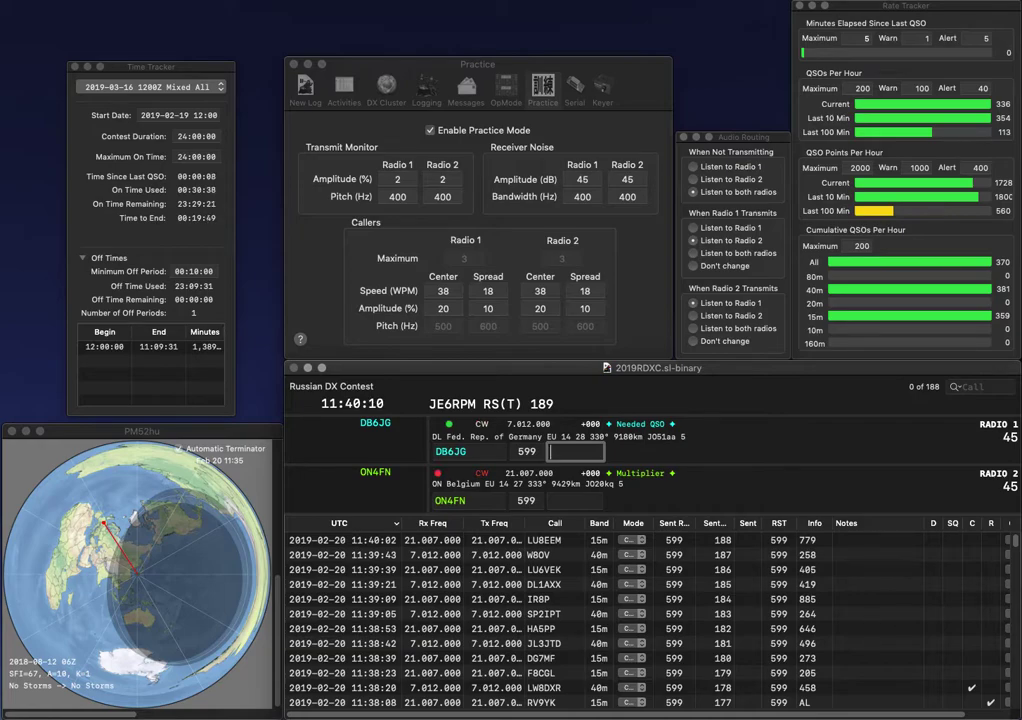
pyautogui.write('881')
pyautogui.press('Return')
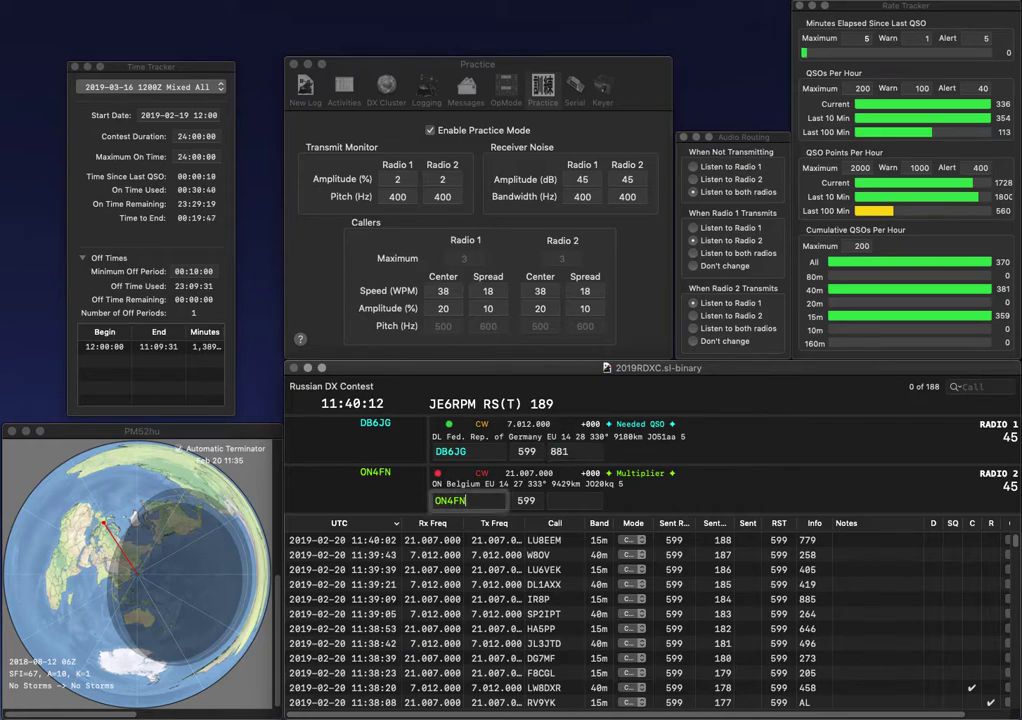
pyautogui.write('978')
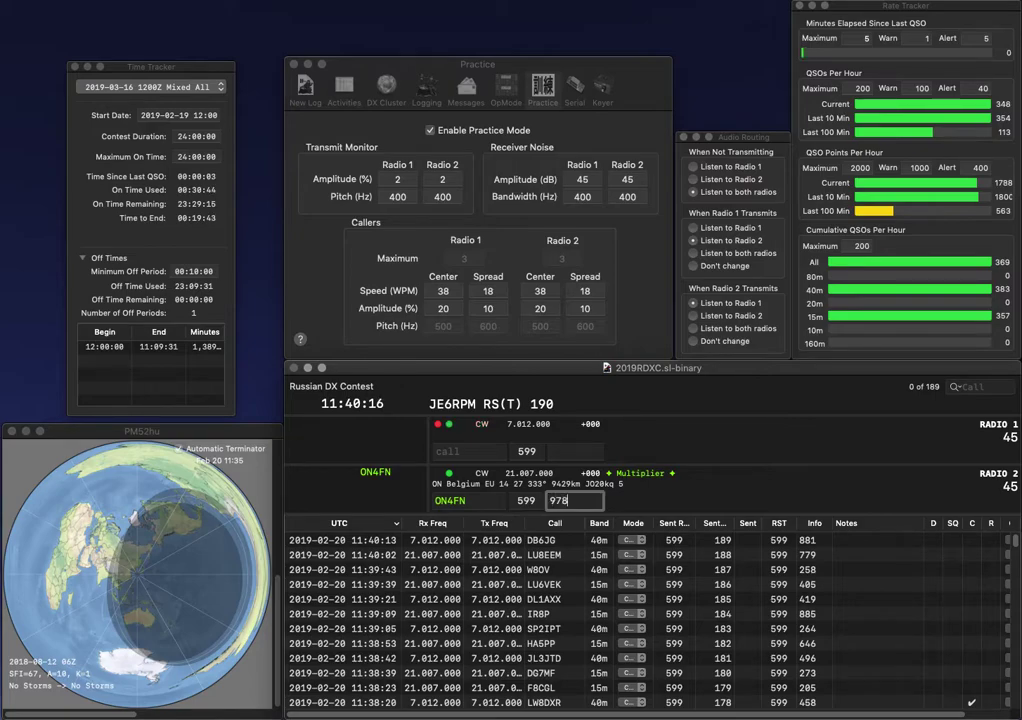
pyautogui.press('Return')
pyautogui.write('HN')
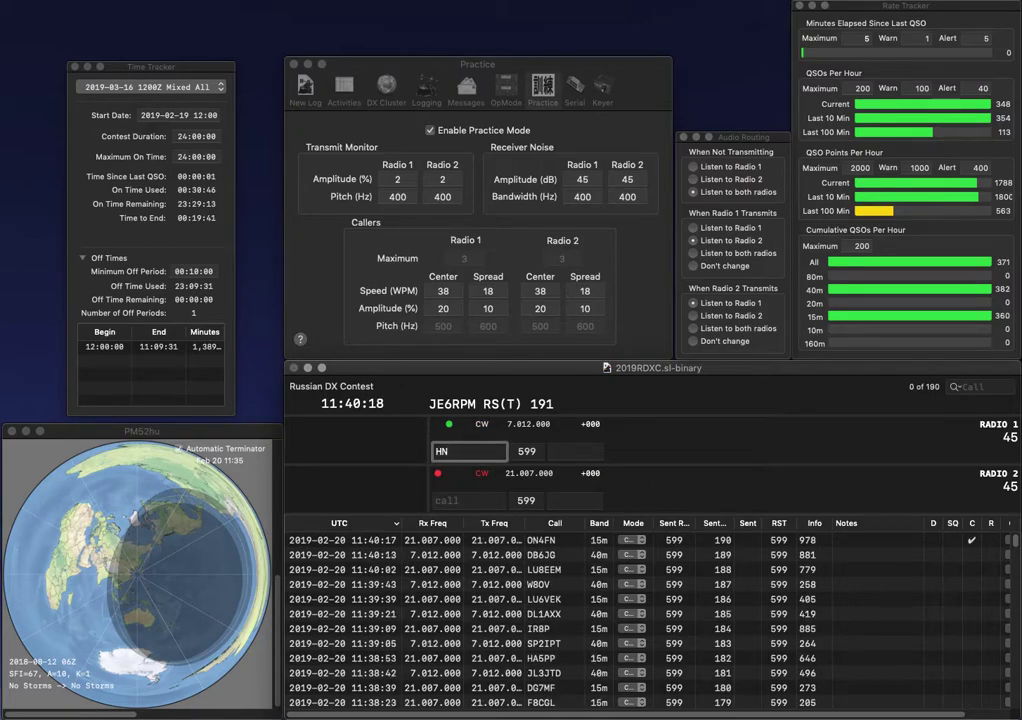
pyautogui.write('C')
pyautogui.click(436, 451)
pyautogui.write('JI')
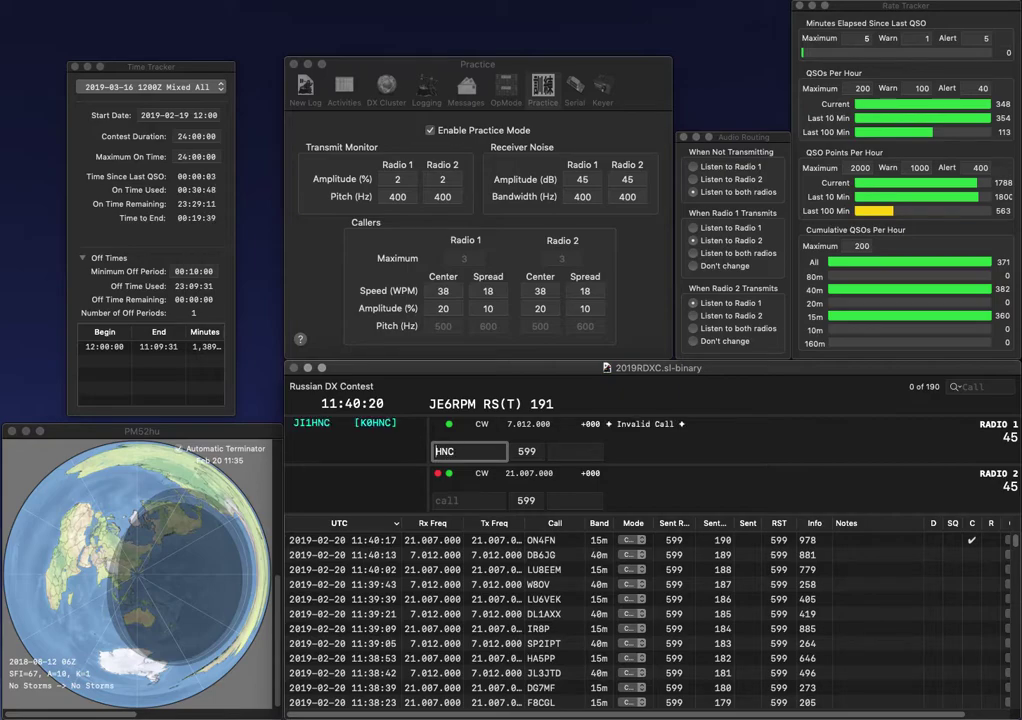
pyautogui.write('1')
pyautogui.press('Return')
pyautogui.write('O')
pyautogui.click(436, 500)
pyautogui.press('Up')
pyautogui.press('space')
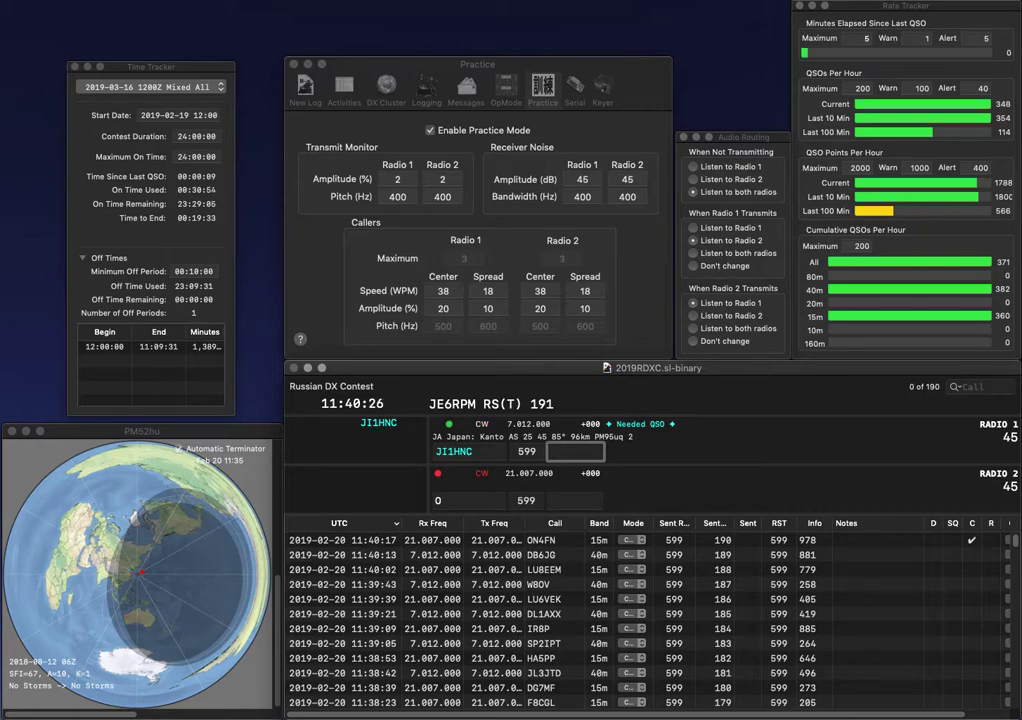
pyautogui.write('816')
pyautogui.press('Return')
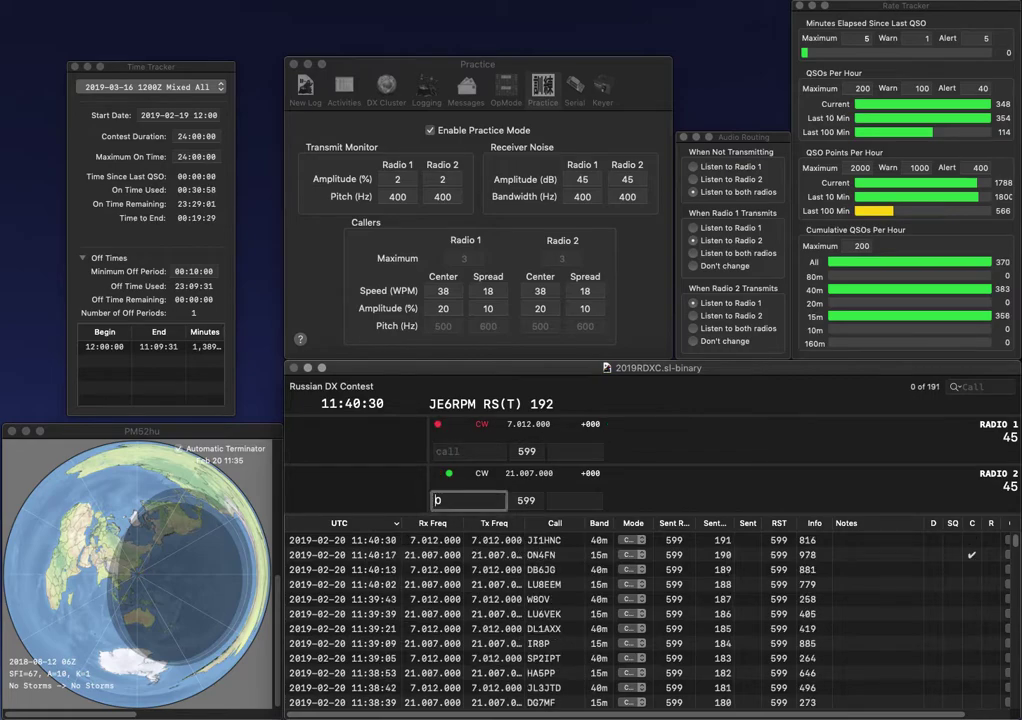
pyautogui.write('KB9O')
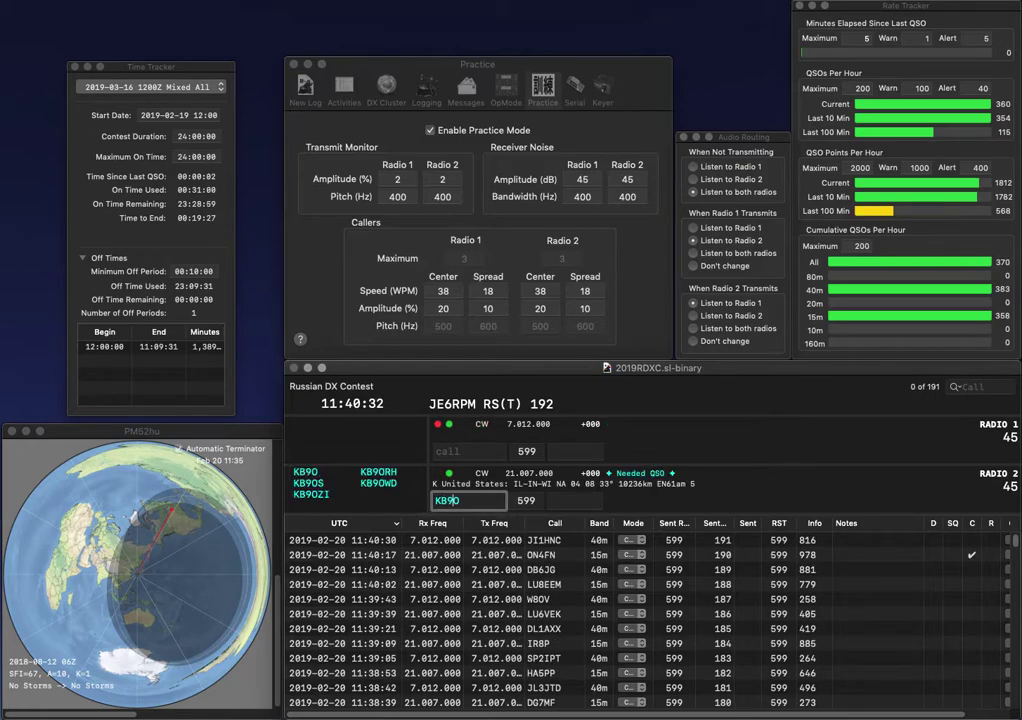
pyautogui.press('Delete')
pyautogui.write('H')
pyautogui.press('Return')
# - Enter the callsign EO27U on Radio 1 and answer the caller
pyautogui.write('2')
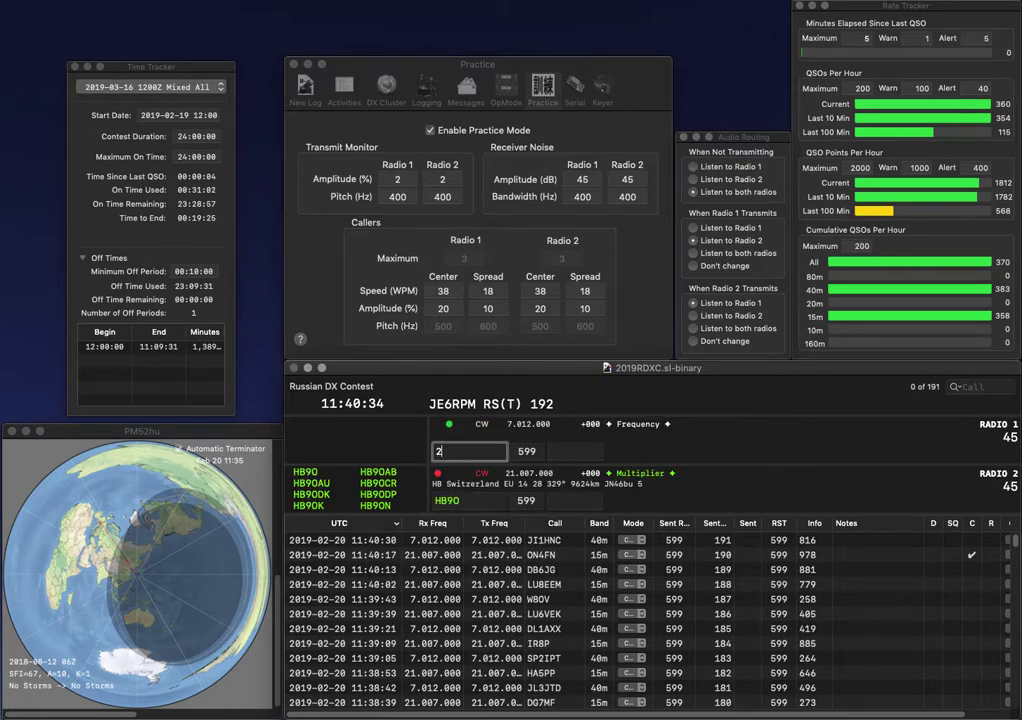
pyautogui.write('7U')
pyautogui.press('Home')
pyautogui.write('E0')
pyautogui.press('Return')
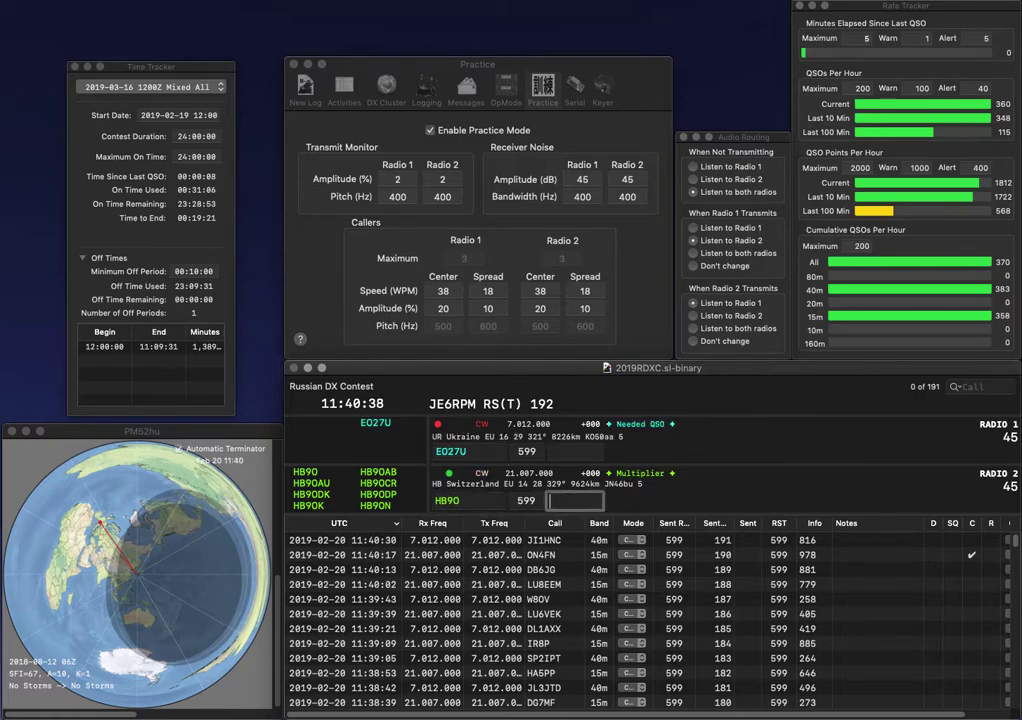
# - Log the received exchanges 92 for HB9O on Radio 2 and 875 for EO27U on Radio 1
pyautogui.write('92')
pyautogui.press('Return')
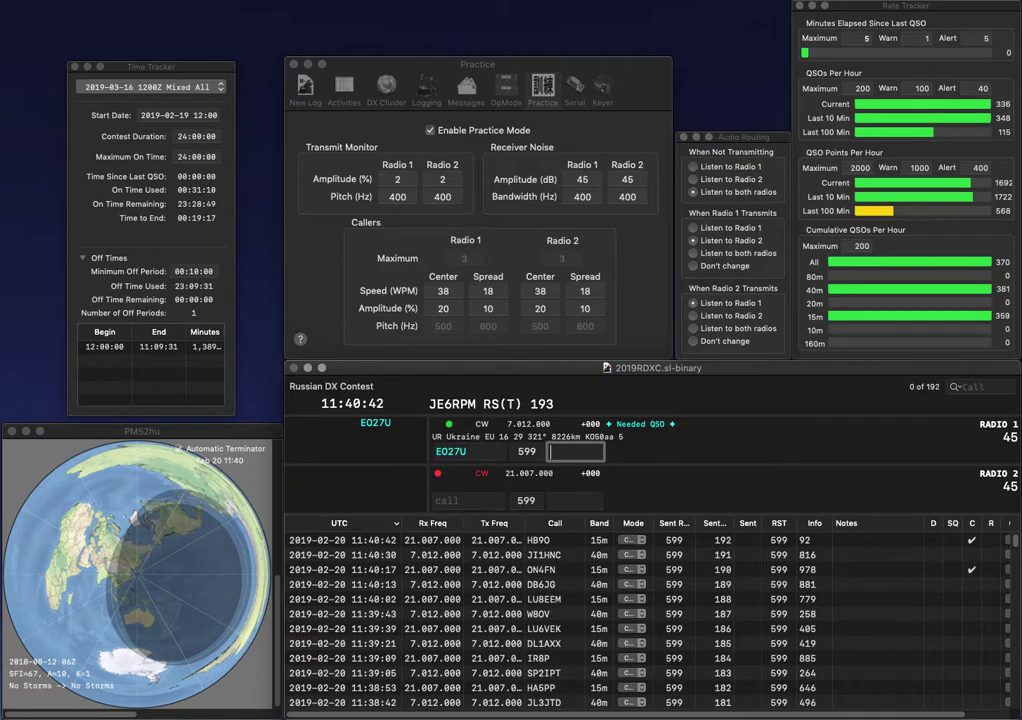
pyautogui.write('875')
pyautogui.press('Return')
pyautogui.write('Y')
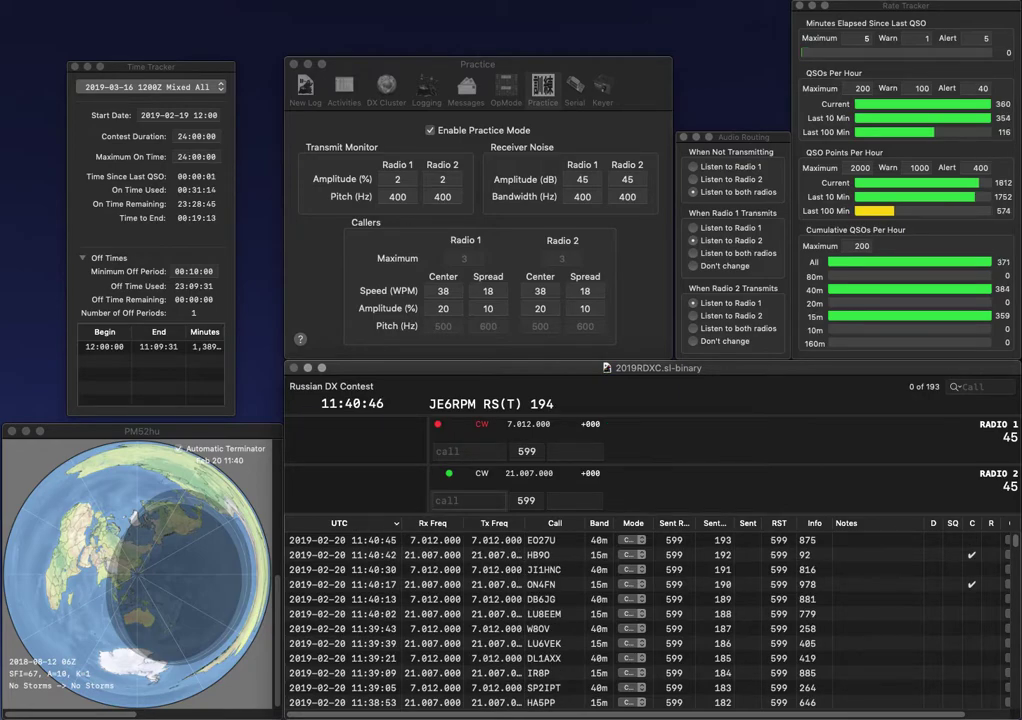
pyautogui.write('ZM')
pyautogui.press('Home')
pyautogui.write('W3')
pyautogui.press('Return')
pyautogui.write('9RF')
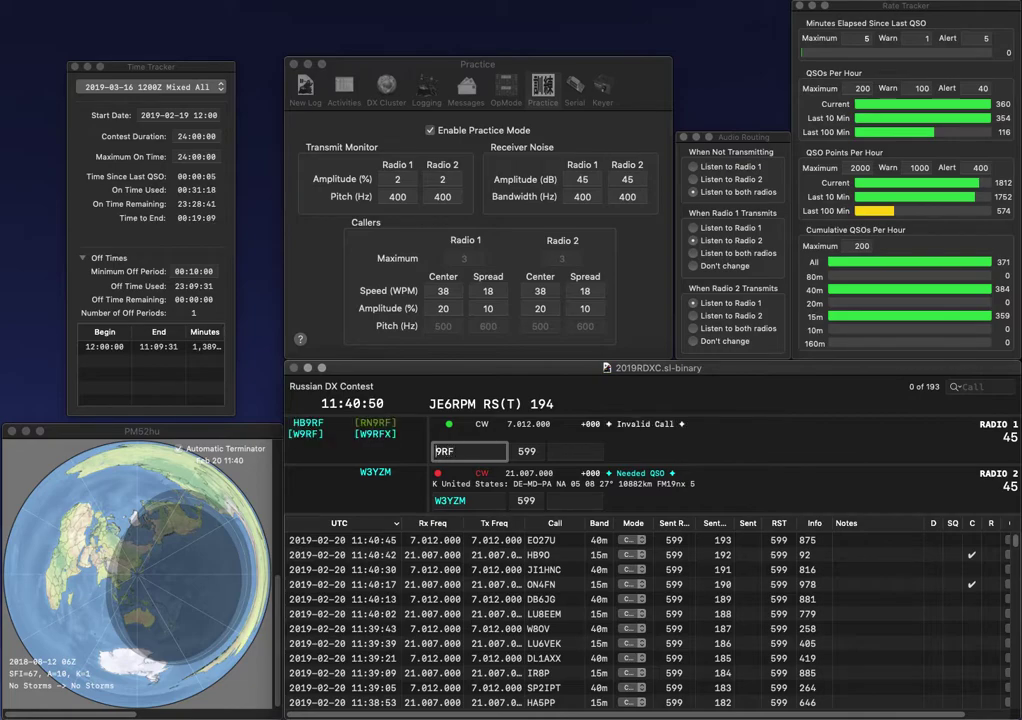
pyautogui.press('Home')
pyautogui.write('N')
pyautogui.press('Return')
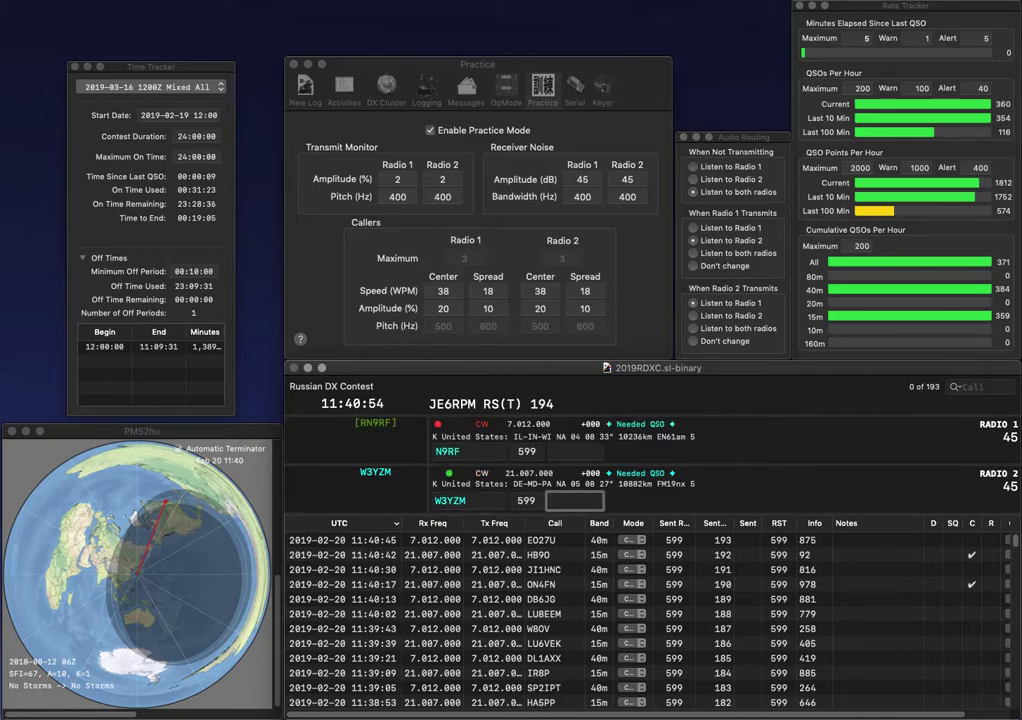
pyautogui.write('517')
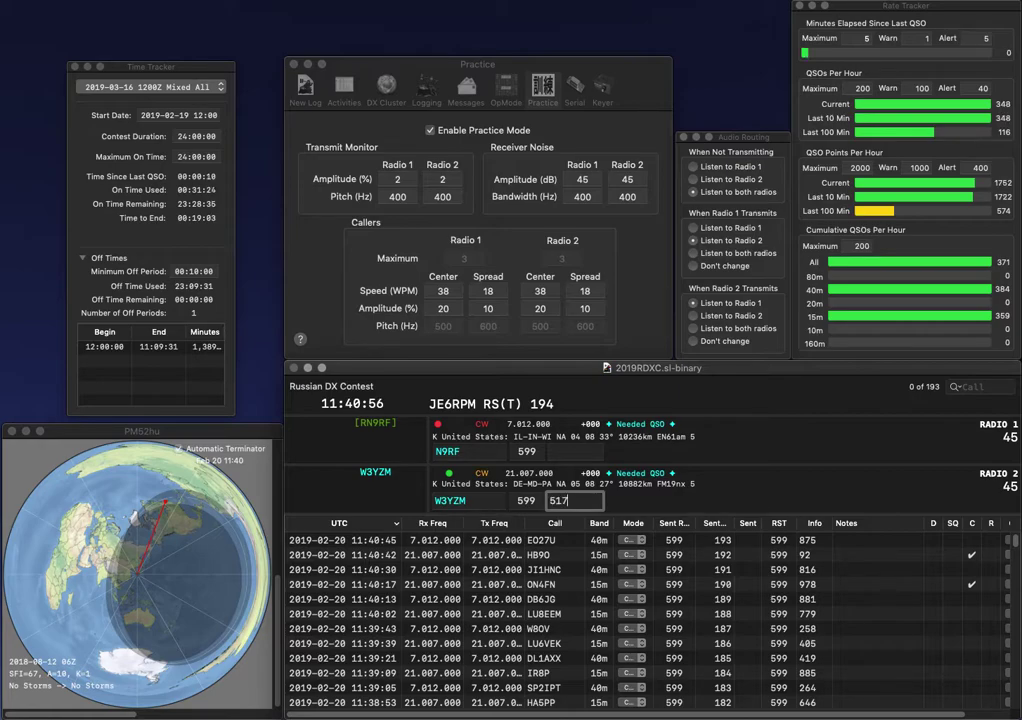
pyautogui.press('Return')
pyautogui.press('Right')
pyautogui.press('Right')
pyautogui.press('Right')
pyautogui.press('BackSpace')
pyautogui.write('P')
pyautogui.press('Return')
pyautogui.write('9PA')
pyautogui.press('Return')
pyautogui.press('space')
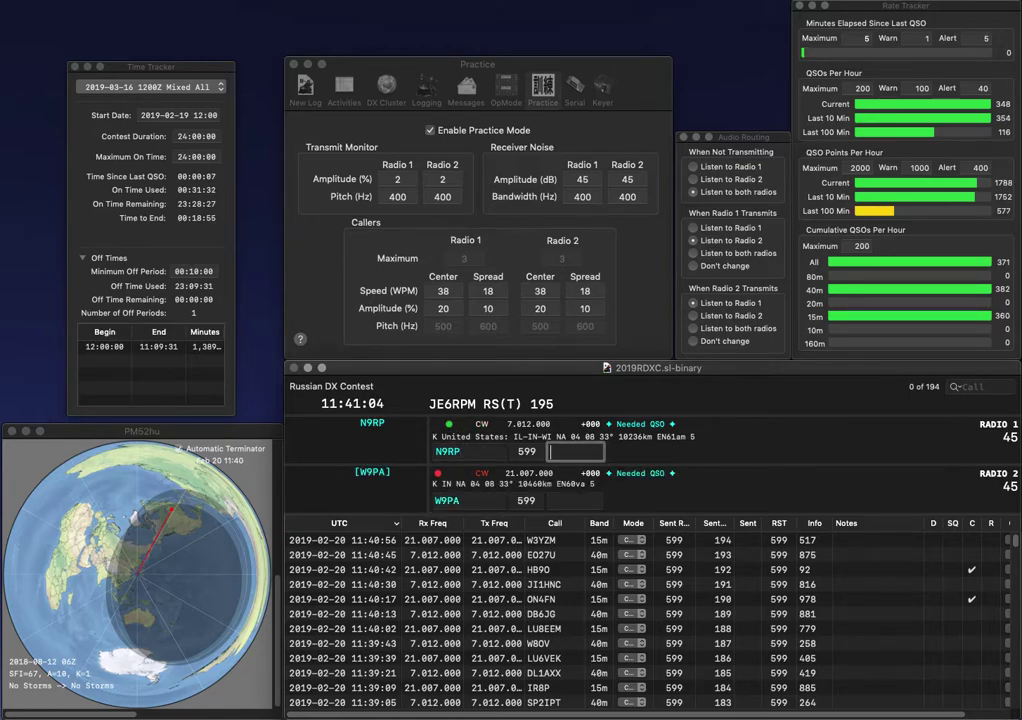
pyautogui.write('326')
pyautogui.press('Return')
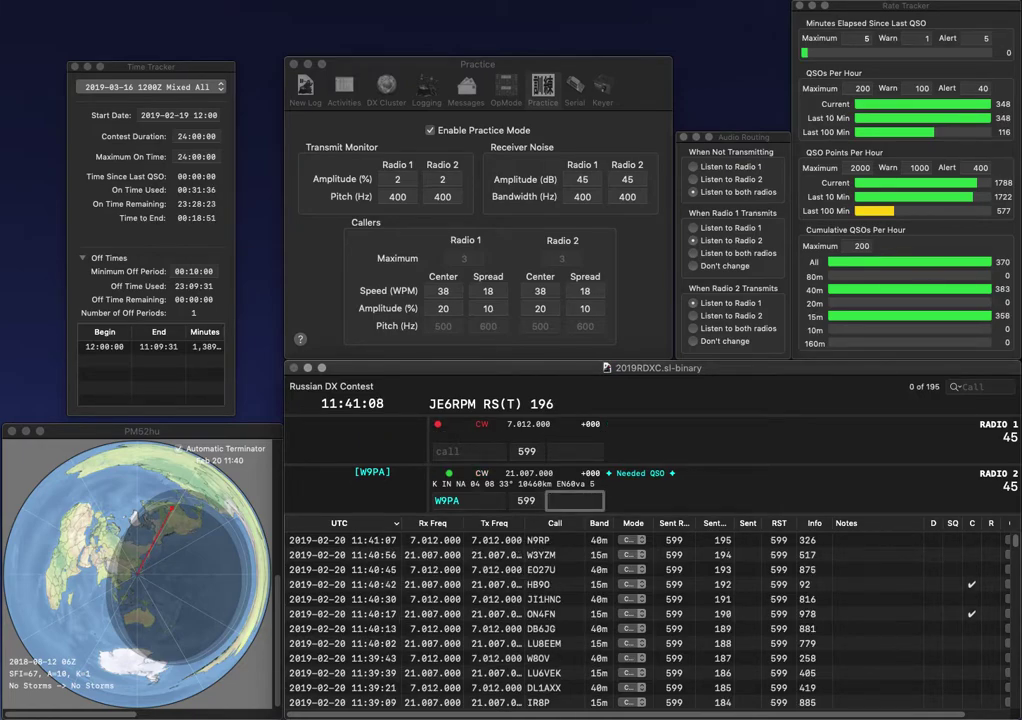
pyautogui.write('263')
pyautogui.press('Return')
pyautogui.write('0VDZ')
pyautogui.press('Return')
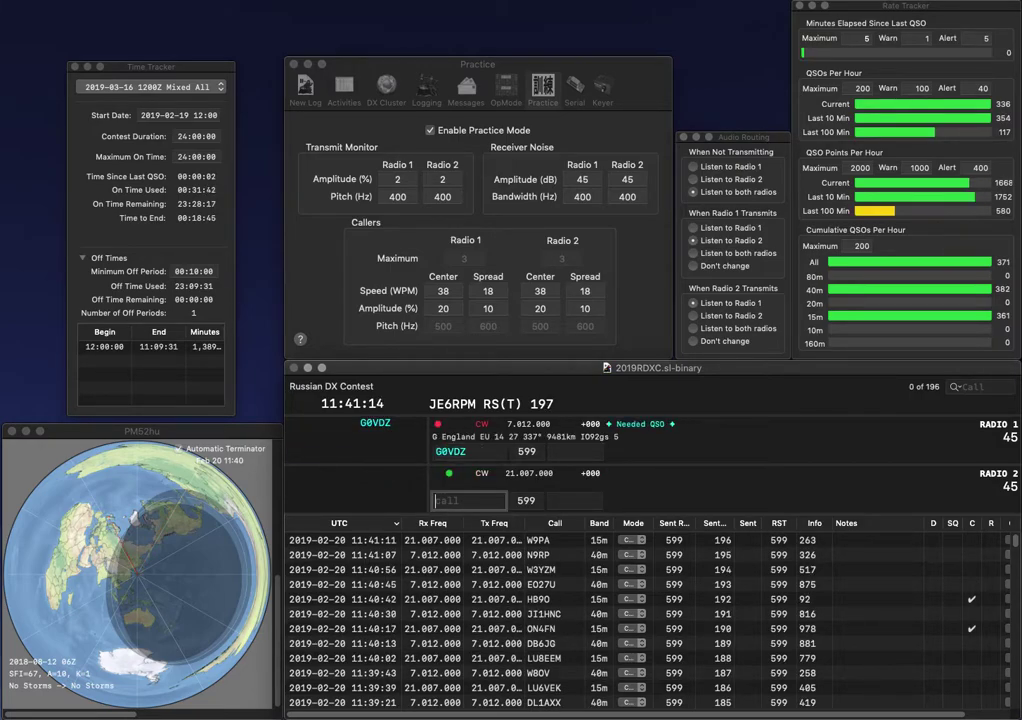
pyautogui.write('DF5DM')
pyautogui.press('Return')
pyautogui.press('space')
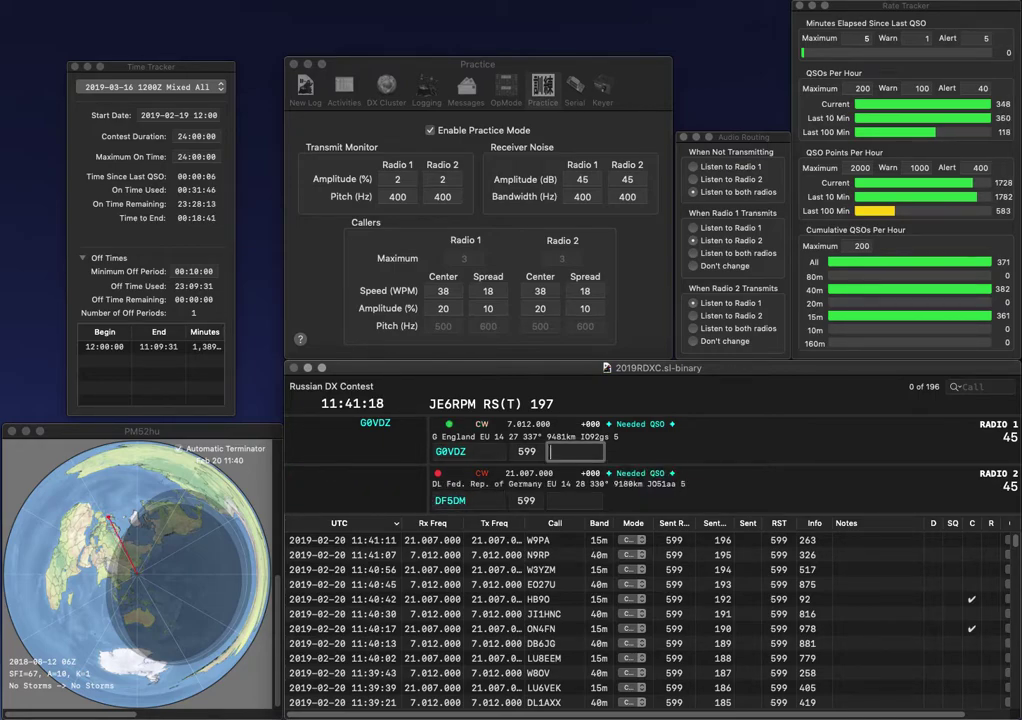
pyautogui.write('832')
pyautogui.press('Return')
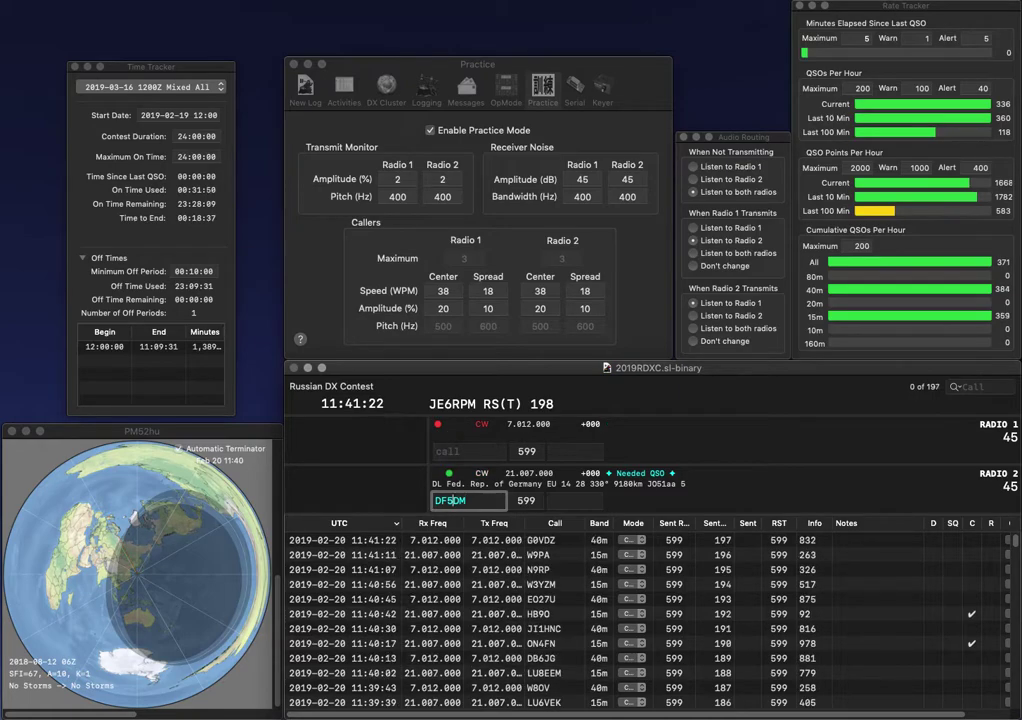
pyautogui.press('Delete')
pyautogui.write('B')
pyautogui.press('Return')
# - Enter the partial callsign IK on Radio 1 and log the received exchange 98 for DF5BM on Radio 2
pyautogui.write('IK')
pyautogui.press('Down')
pyautogui.press('space')
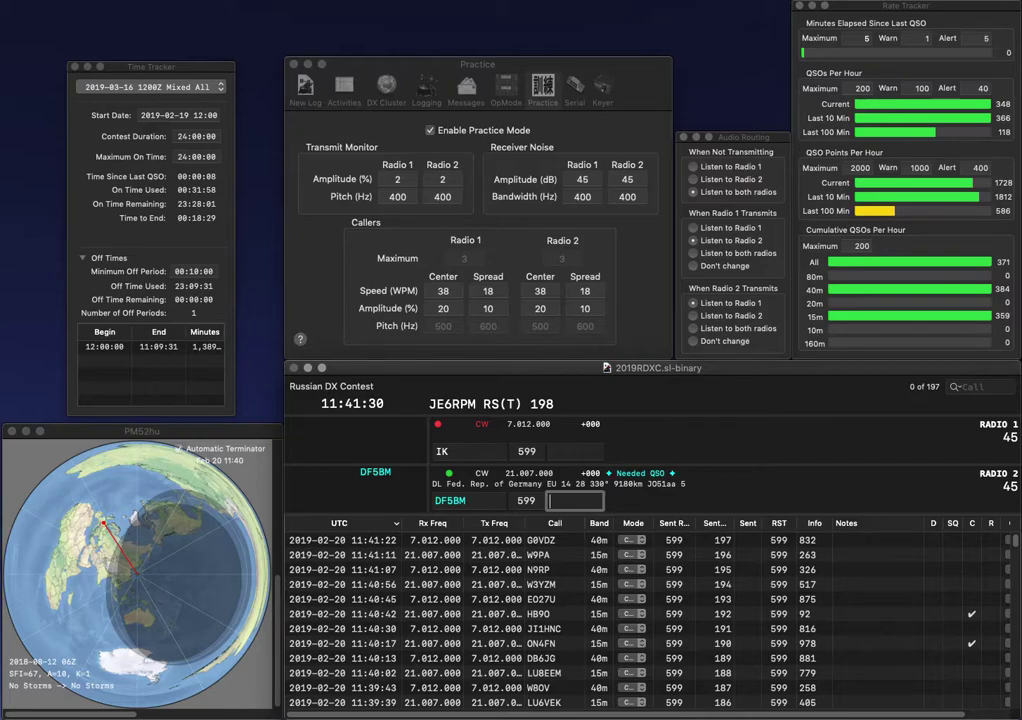
pyautogui.write('98')
pyautogui.press('Return')
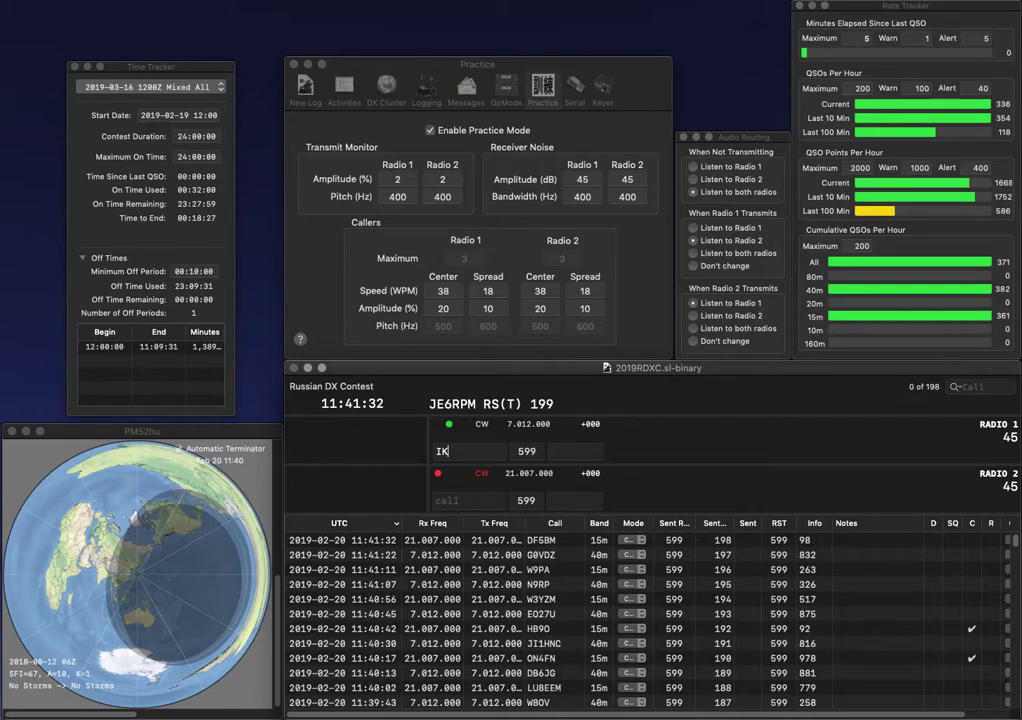
pyautogui.write('2OHG')
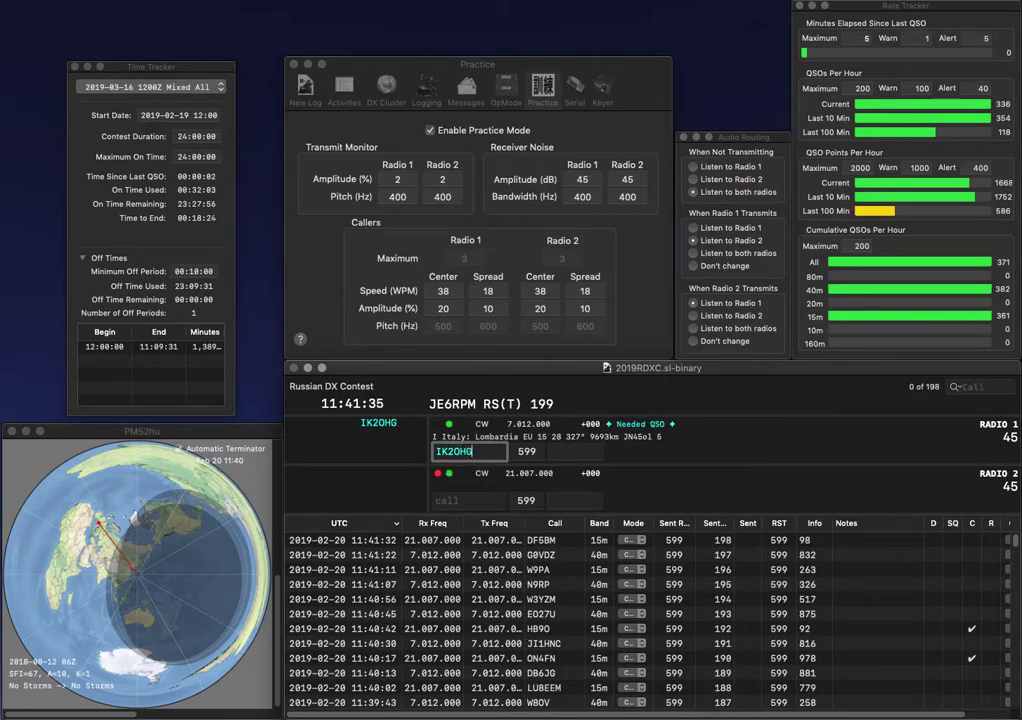
pyautogui.press('Return')
pyautogui.write('3YEG')
pyautogui.press('Home')
pyautogui.write('I')
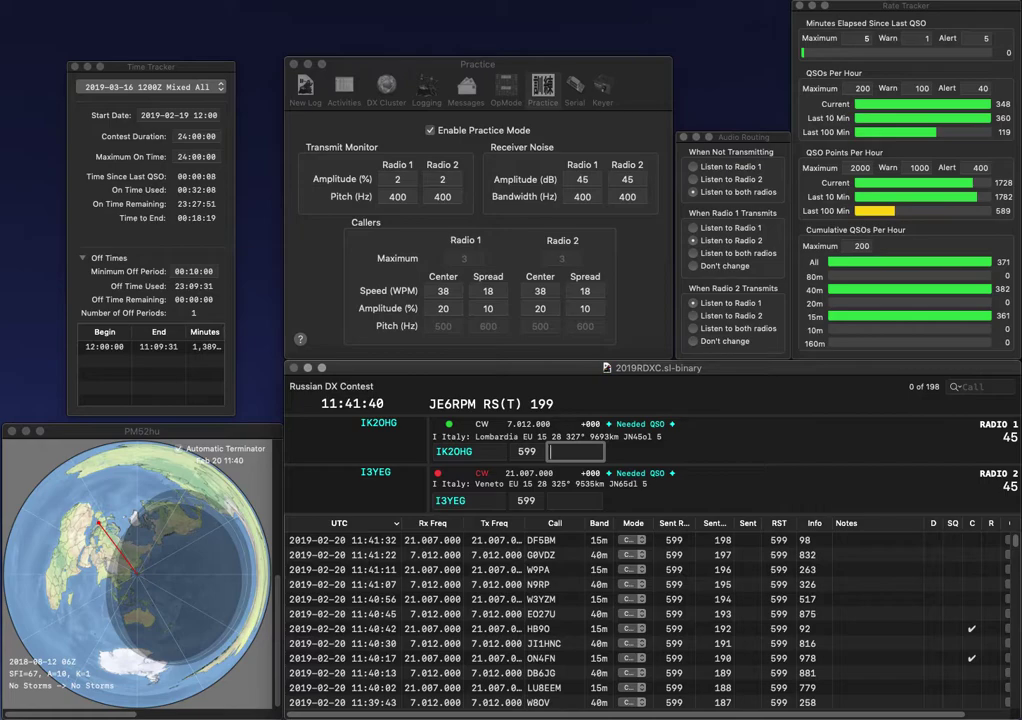
# - Log the received exchanges 524 for IK2OHG on Radio 1 and 704 for I3YEG on Radio 2
pyautogui.write('524')
pyautogui.press('Return')
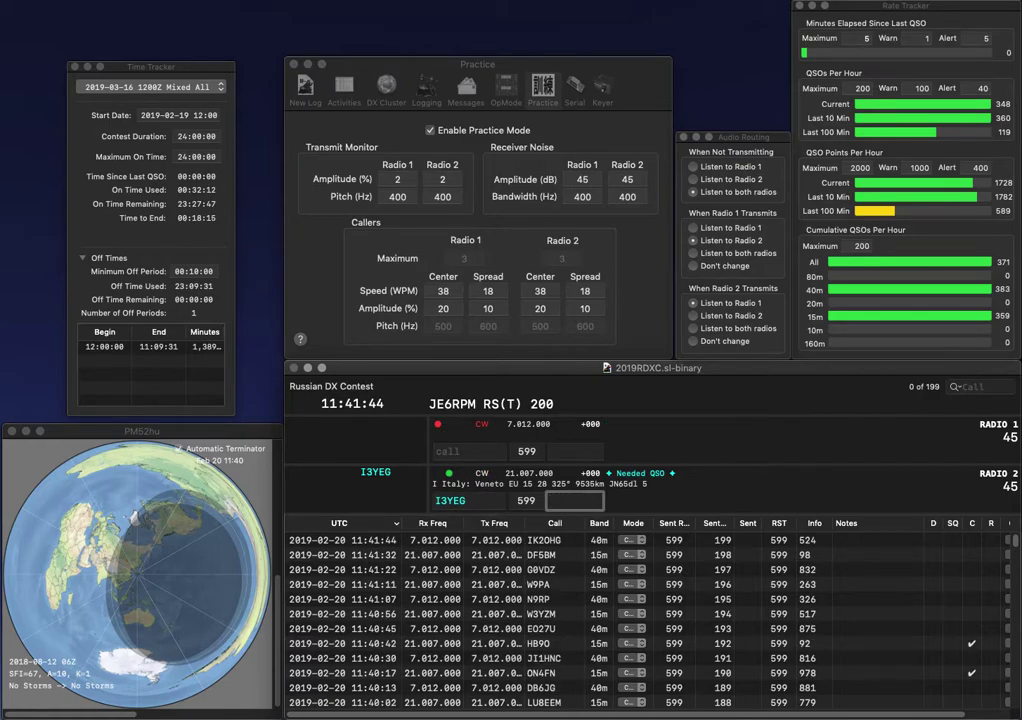
pyautogui.write('704')
pyautogui.press('Return')
pyautogui.write('U7A')
pyautogui.hotkey('ctrl', 'a')
pyautogui.write('G')
pyautogui.press('Return')
pyautogui.write('V')
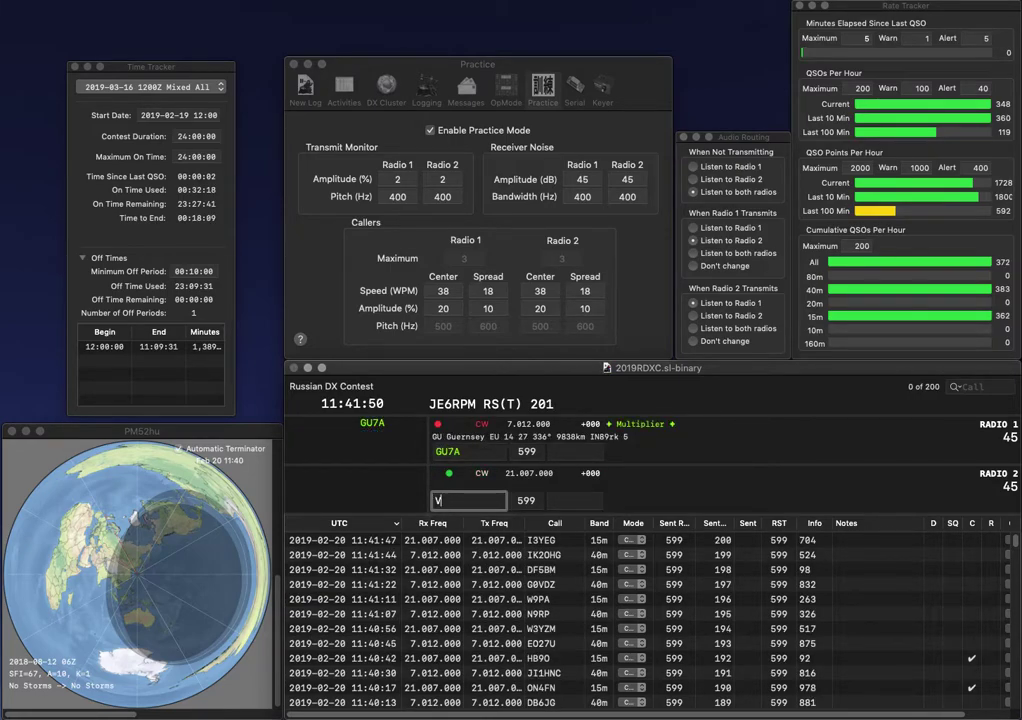
pyautogui.write('E6DDD')
pyautogui.press('Return')
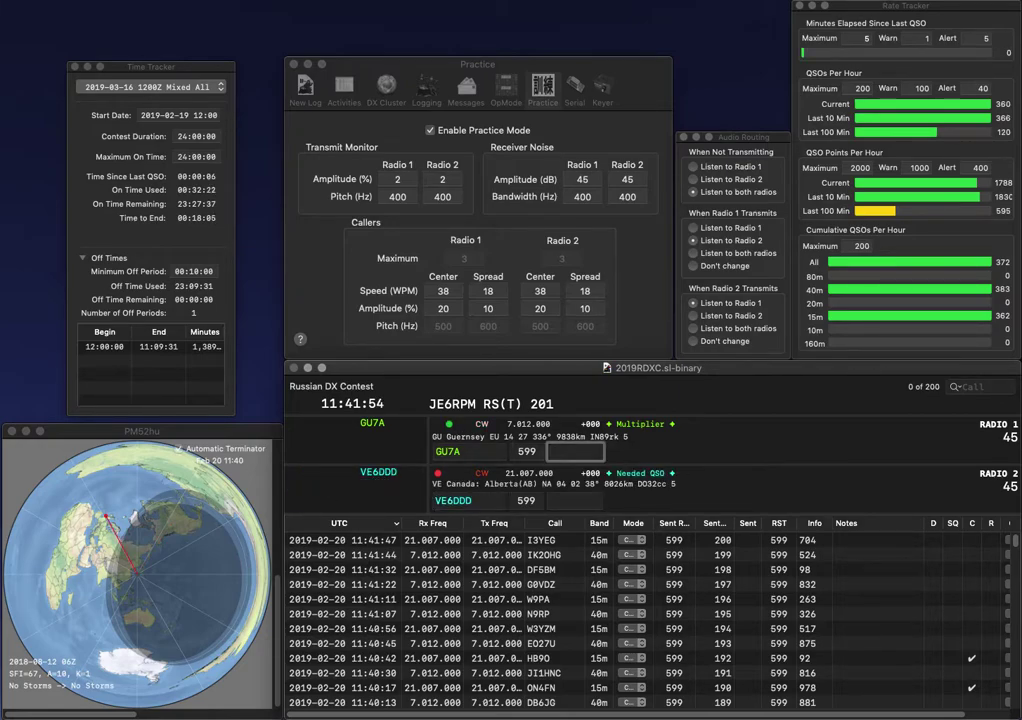
pyautogui.write('134')
pyautogui.press('Return')
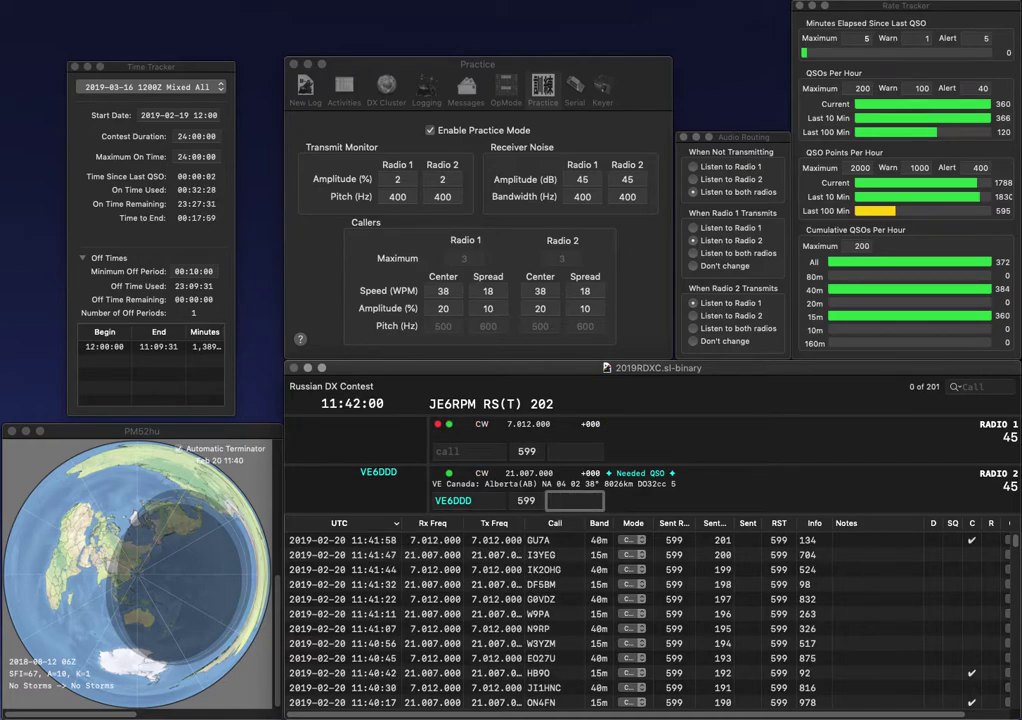
pyautogui.write('1')
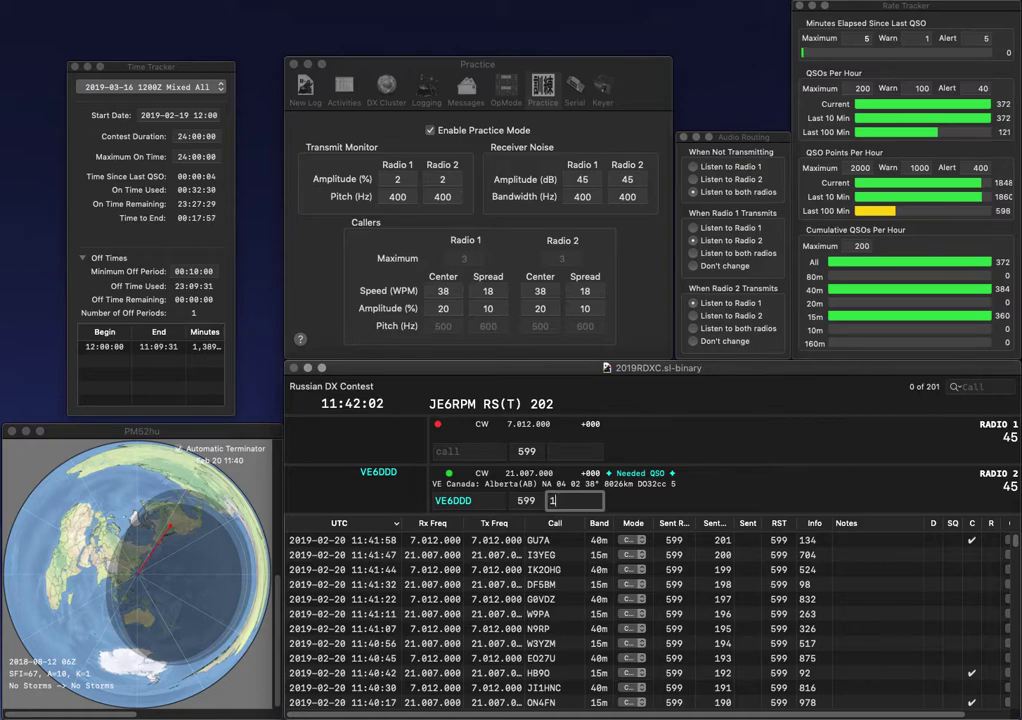
pyautogui.write('13')
pyautogui.press('Return')
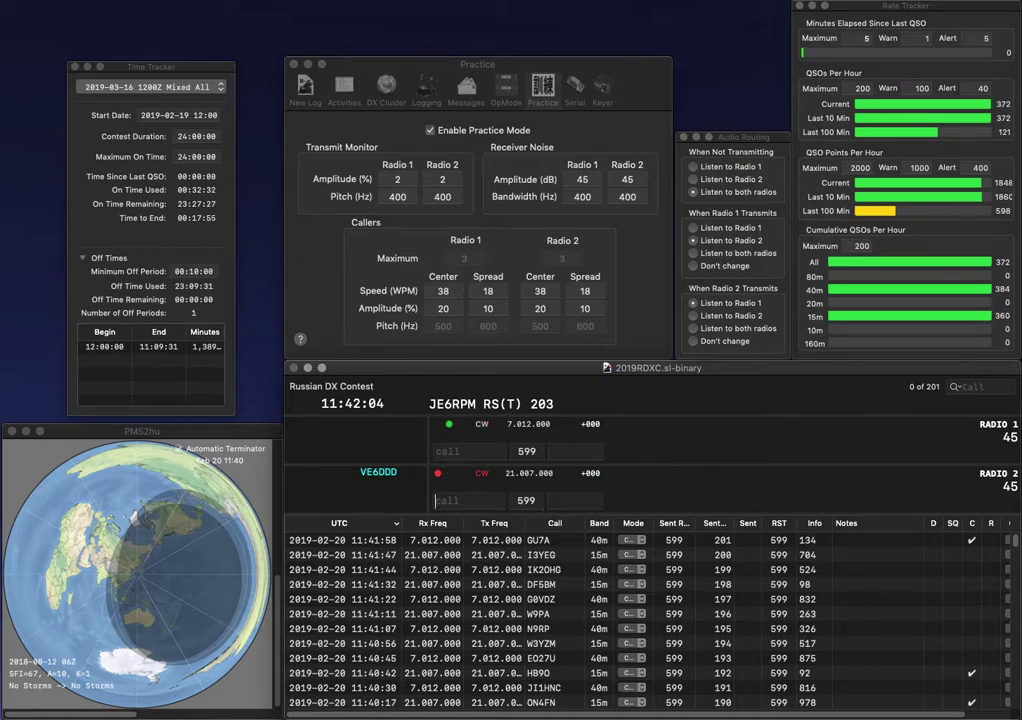
pyautogui.write('ON7HLU')
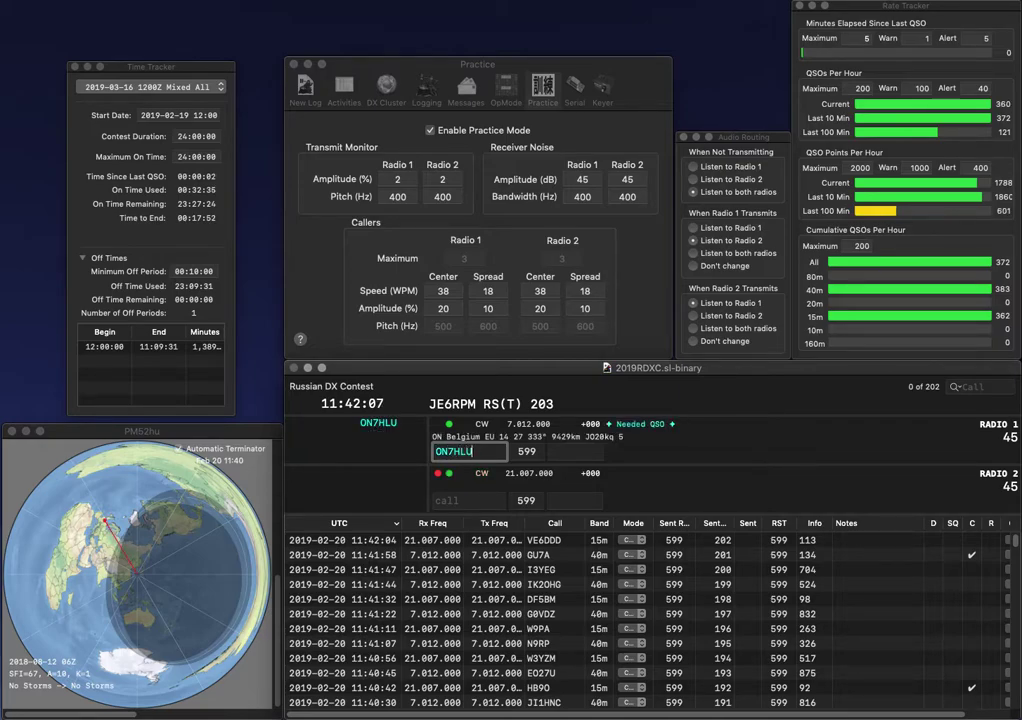
pyautogui.press('Return')
pyautogui.write('TM')
pyautogui.press('Home')
pyautogui.write('K7')
pyautogui.press('Return')
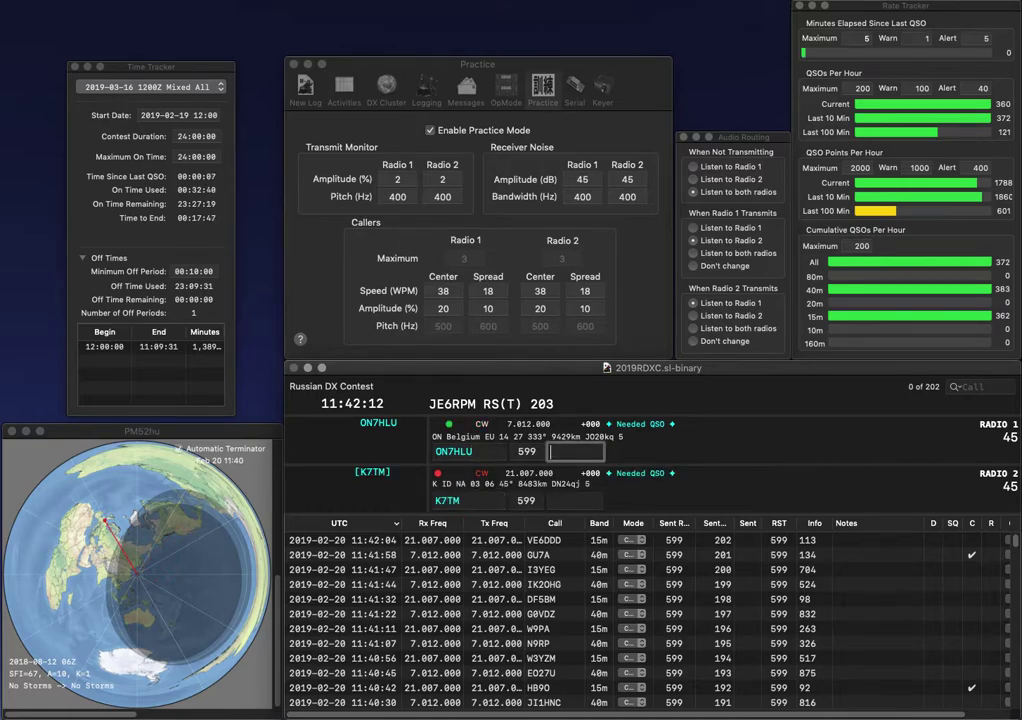
pyautogui.write('135')
pyautogui.press('Return')
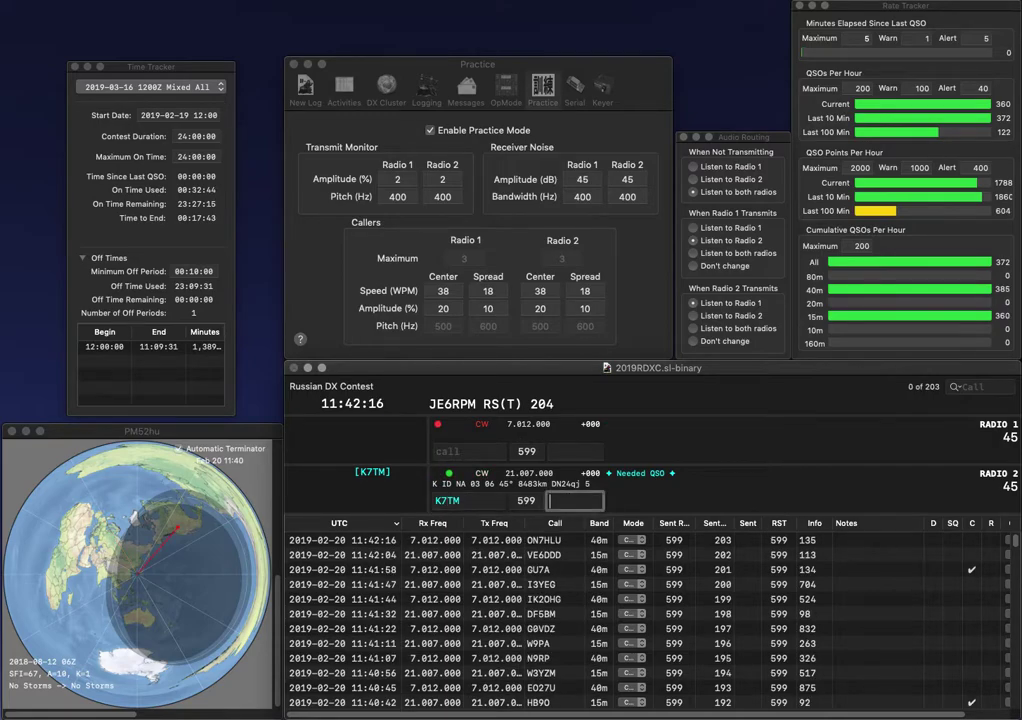
pyautogui.write('560')
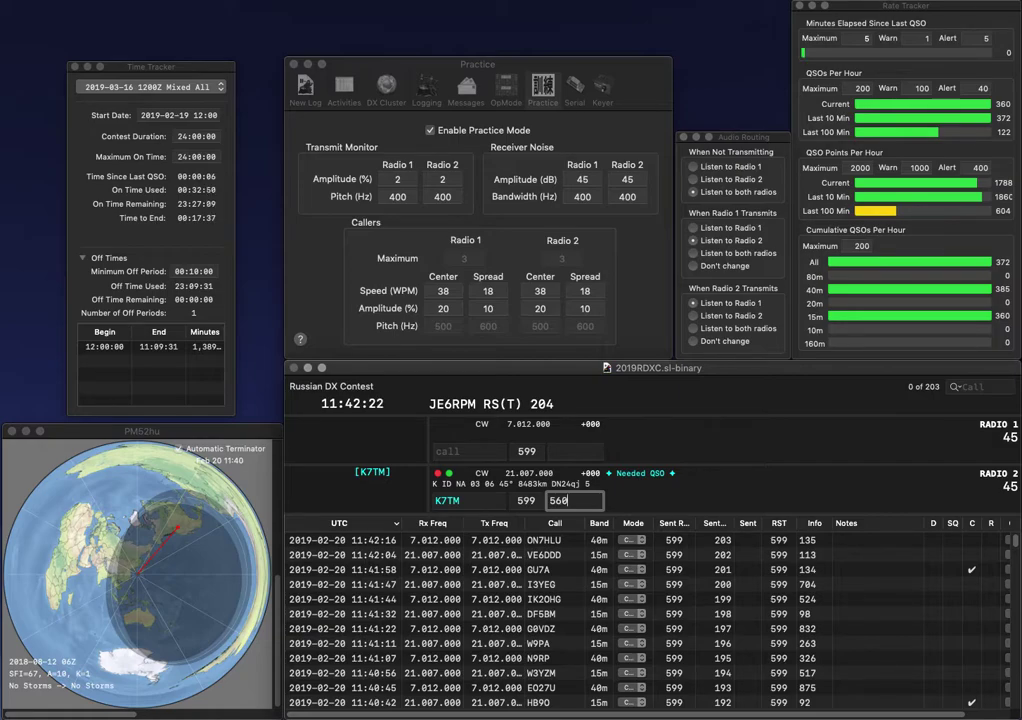
pyautogui.press('Up')
pyautogui.write('0')
pyautogui.press('Down')
pyautogui.press('Return')
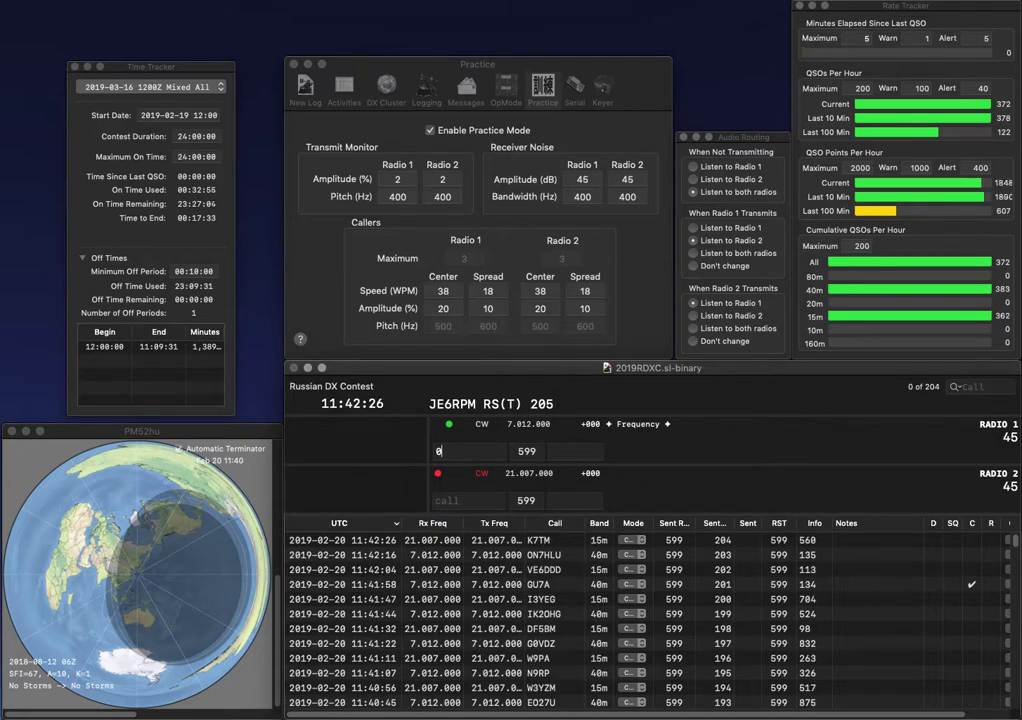
pyautogui.write('UX7QV')
pyautogui.press('Return')
pyautogui.write('3CNIPA')
pyautogui.press('Return')
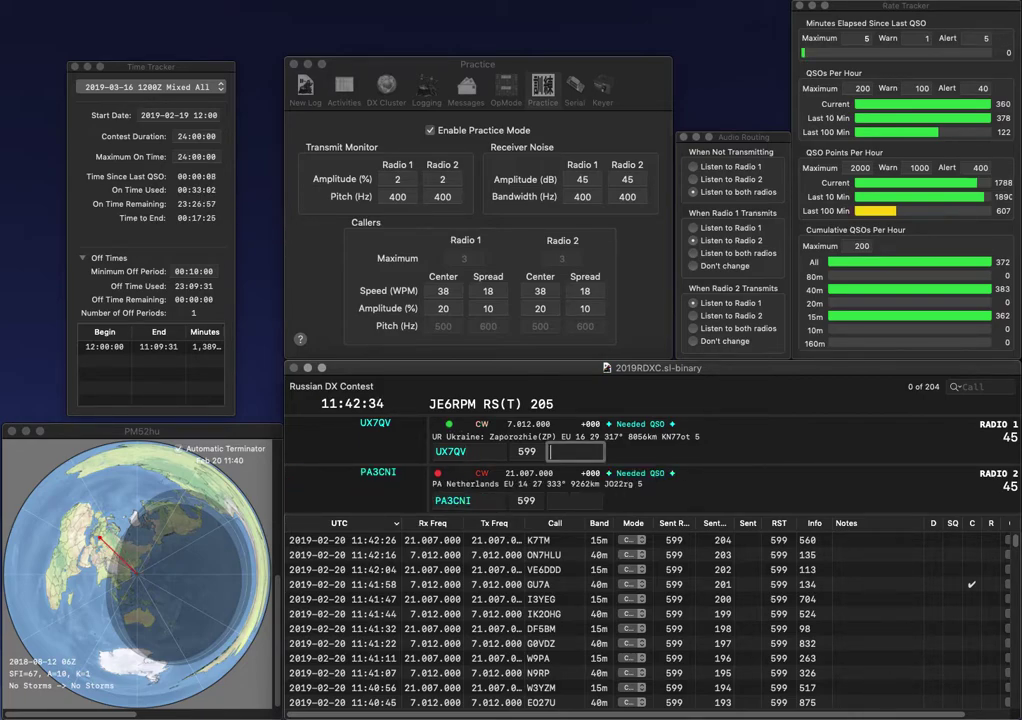
pyautogui.write('450')
pyautogui.press('Return')
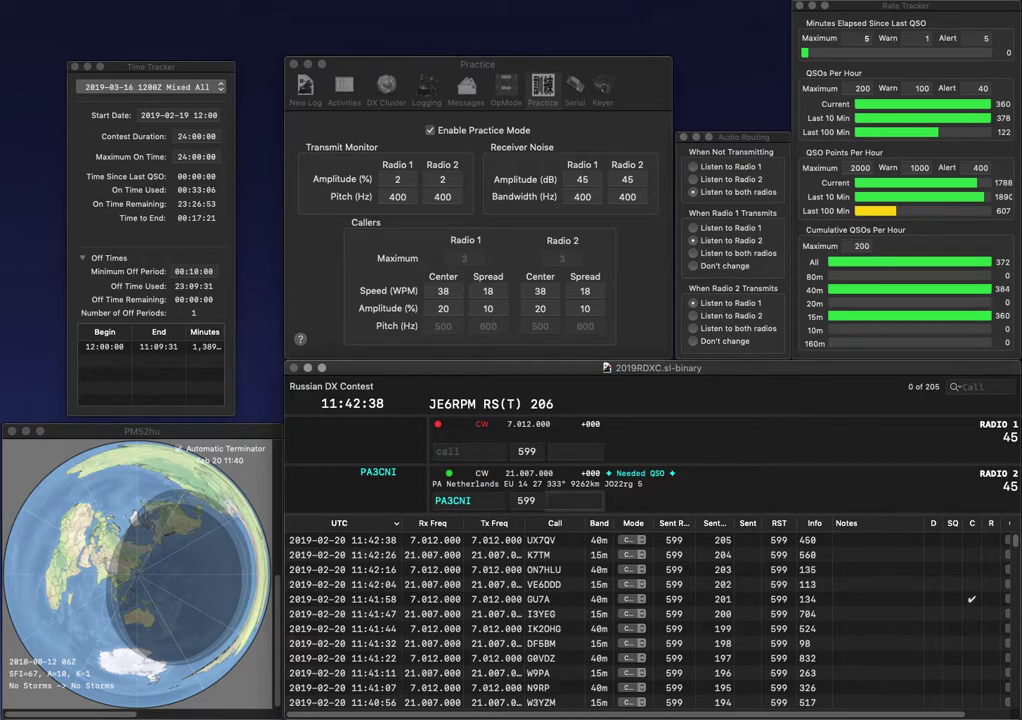
pyautogui.write('385')
pyautogui.press('BackSpace')
pyautogui.write('6')
pyautogui.press('Return')
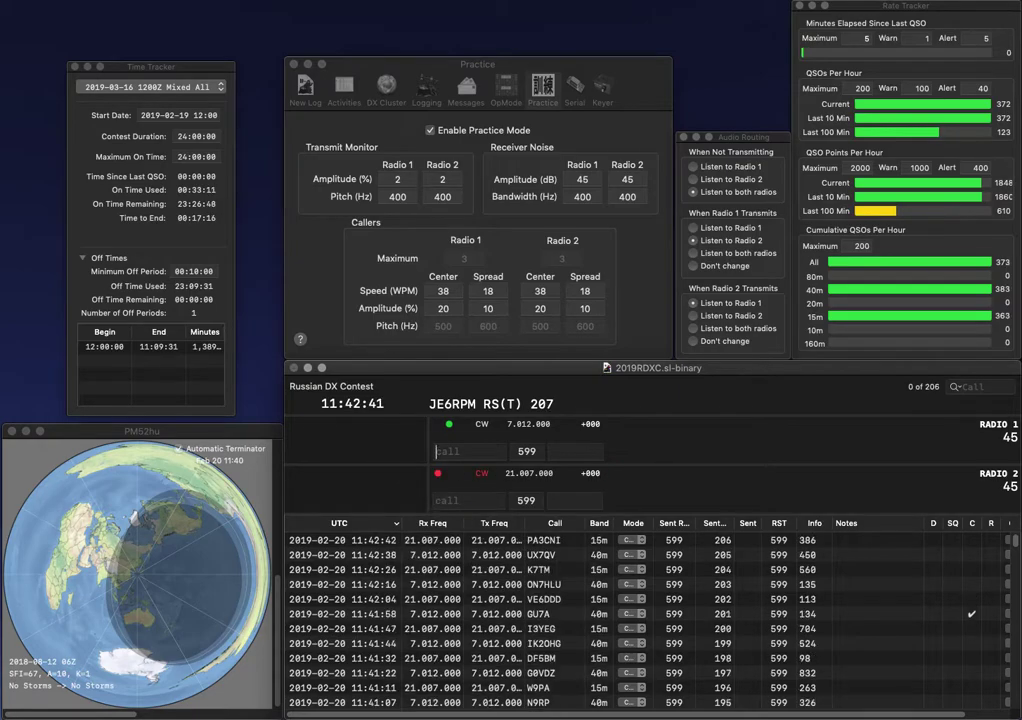
pyautogui.write('7')
pyautogui.press('BackSpace')
pyautogui.write('OK7Z')
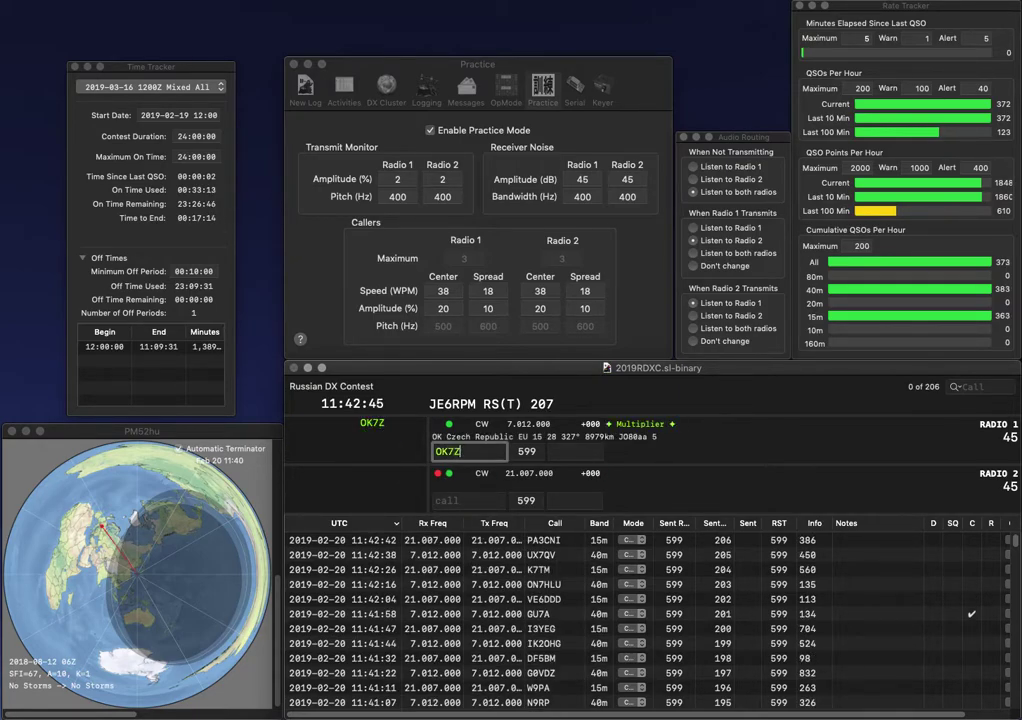
pyautogui.press('Return')
pyautogui.write('E')
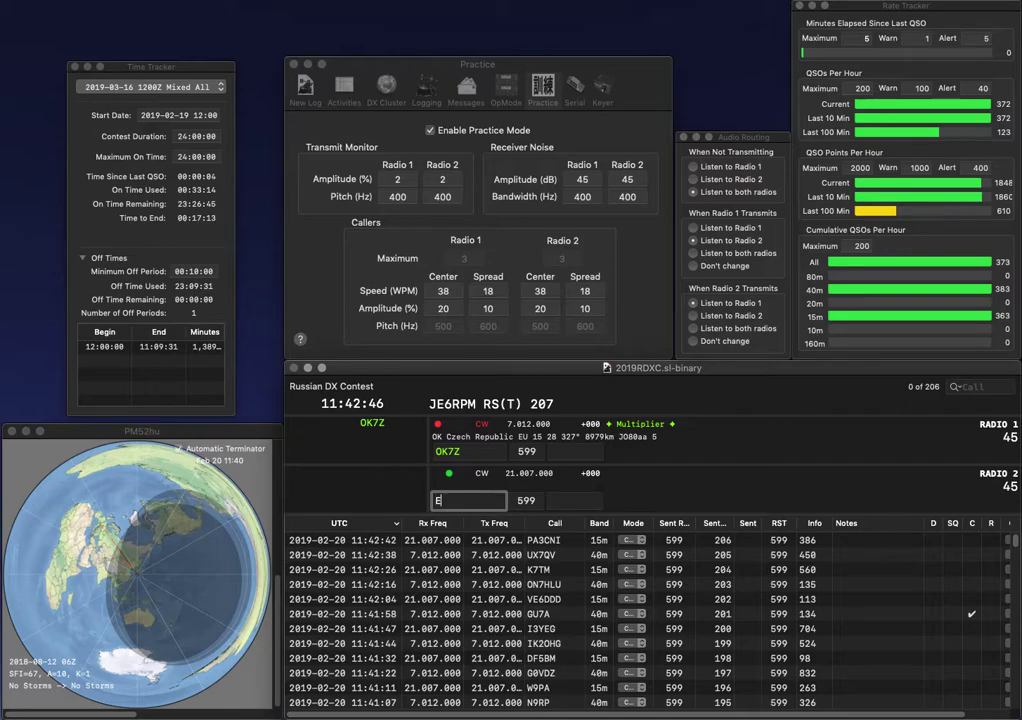
pyautogui.write('QIV3EQ')
pyautogui.press('Return')
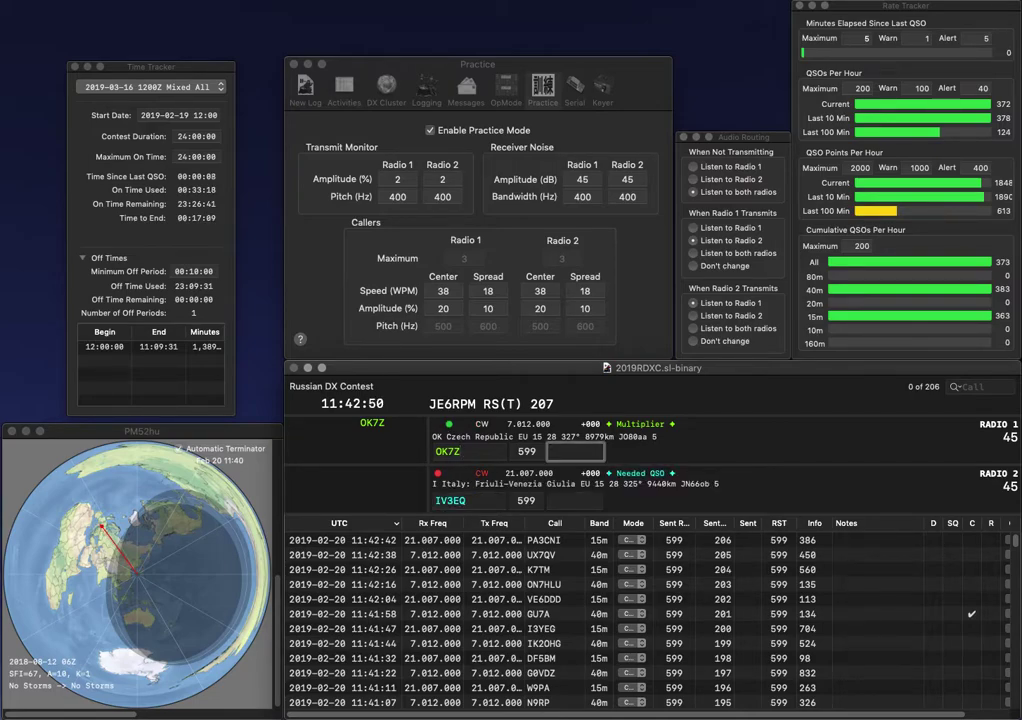
pyautogui.write('841')
pyautogui.press('Return')
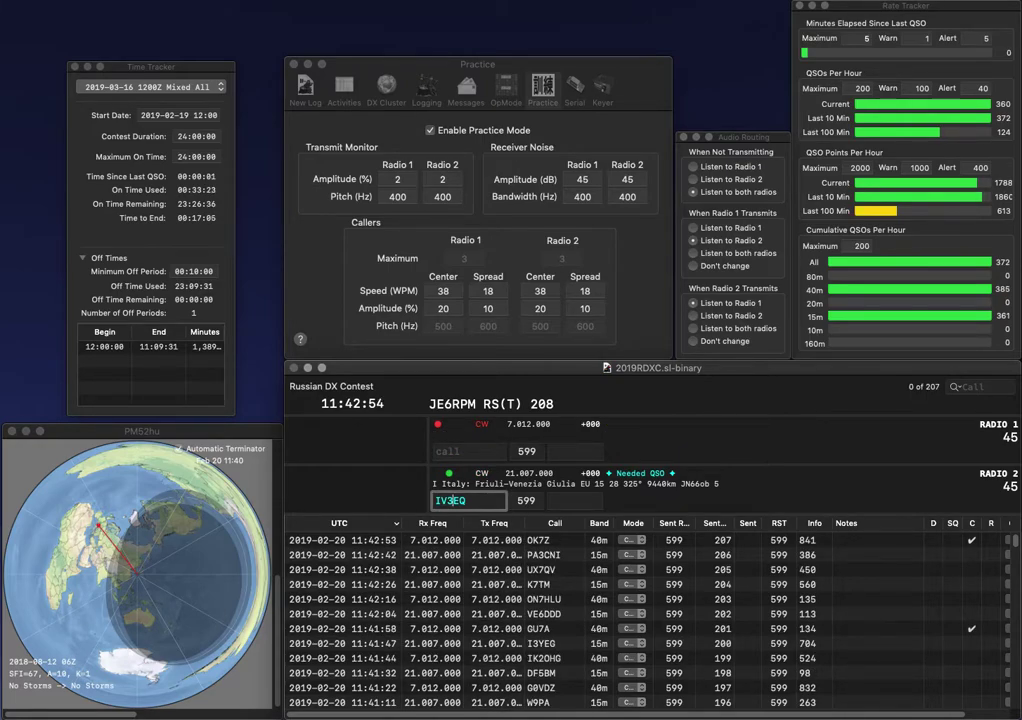
pyautogui.press('BackSpace')
pyautogui.press('BackSpace')
pyautogui.write('4T')
pyautogui.press('Return')
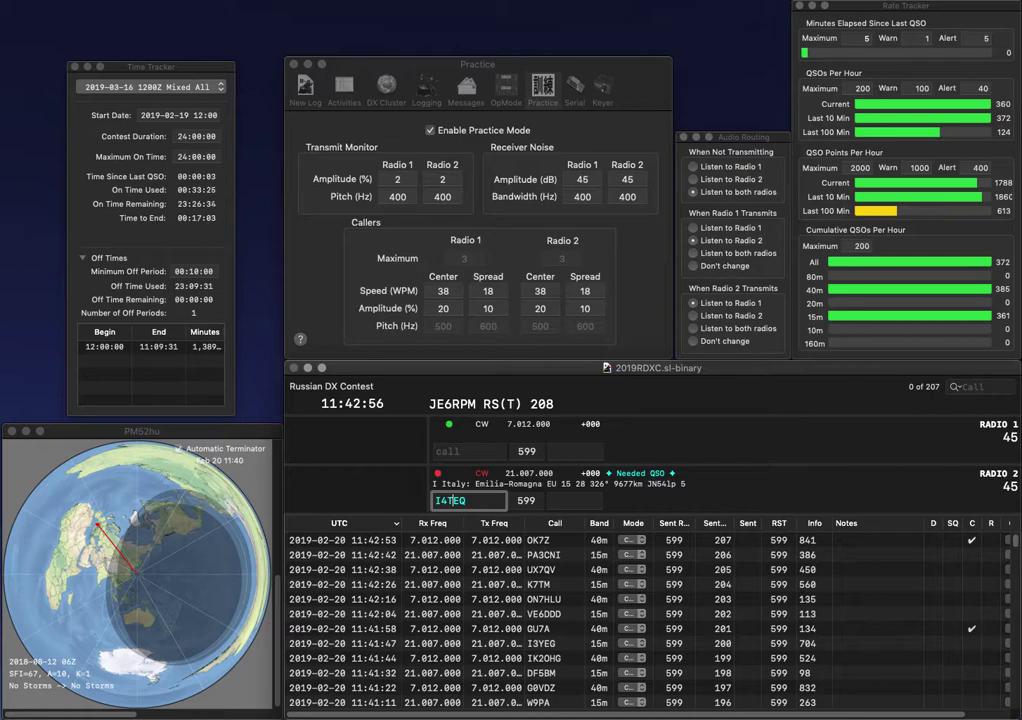
# - Enter N3C as the caller on Radio 1 and send the reply
pyautogui.write('3C')
pyautogui.press('Left')
pyautogui.press('Left')
pyautogui.write('N')
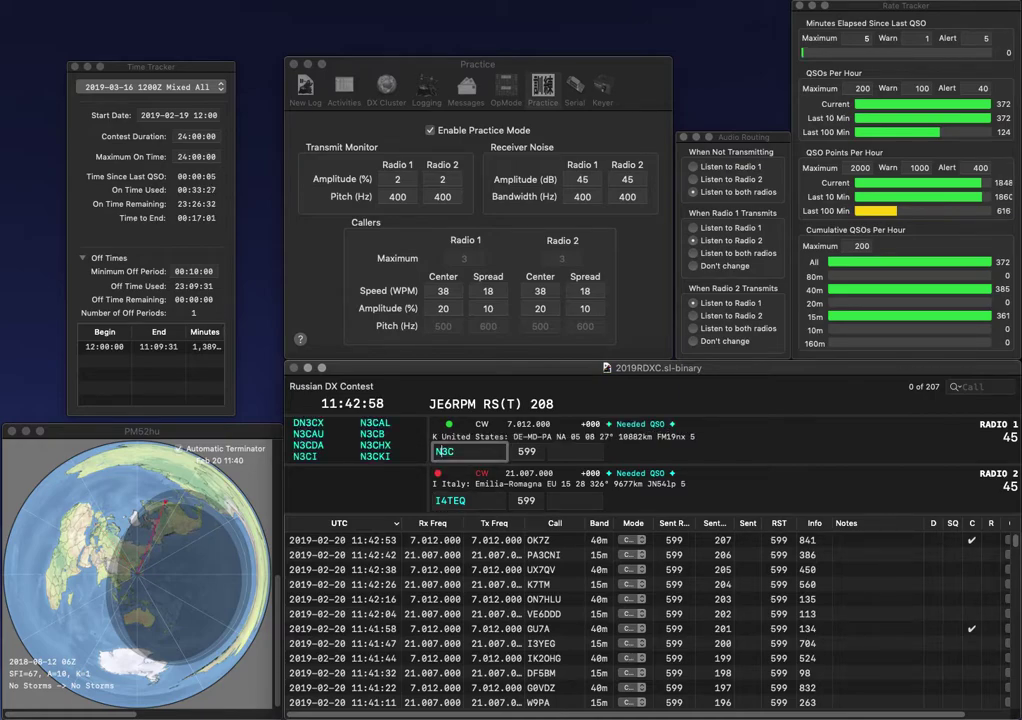
pyautogui.press('Return')
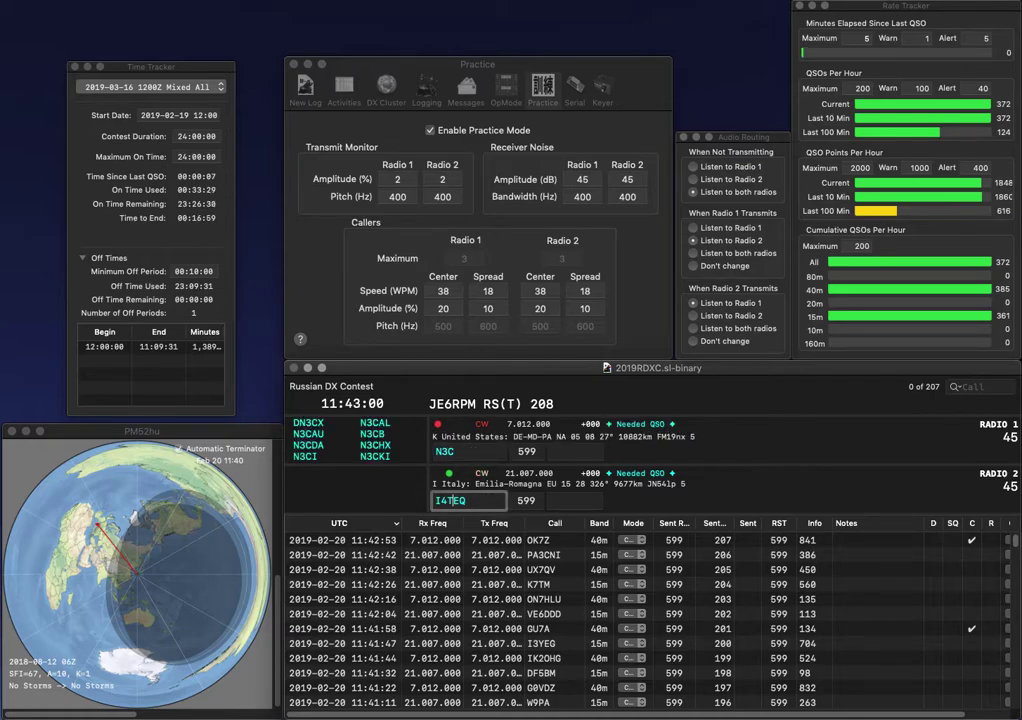
# - Correct the Radio 2 call to I4VEQ and the Radio 1 call to NF3C, sending each corrected call
pyautogui.press('BackSpace')
pyautogui.write('V')
pyautogui.press('Return')
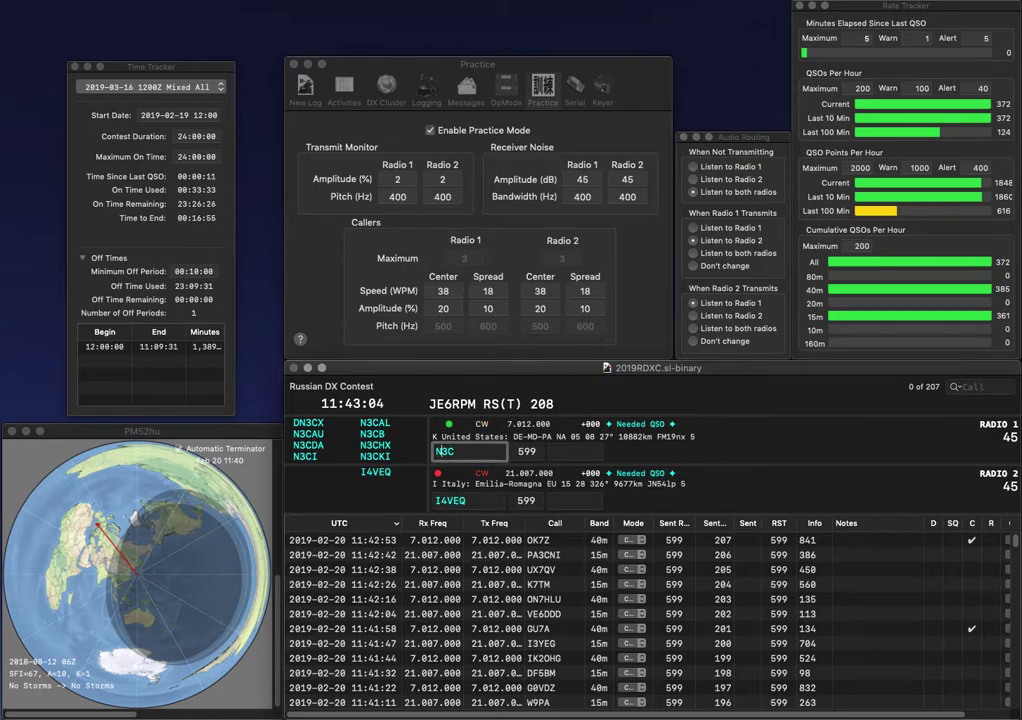
pyautogui.write('F')
pyautogui.press('space')
pyautogui.press('Return')
pyautogui.press('space')
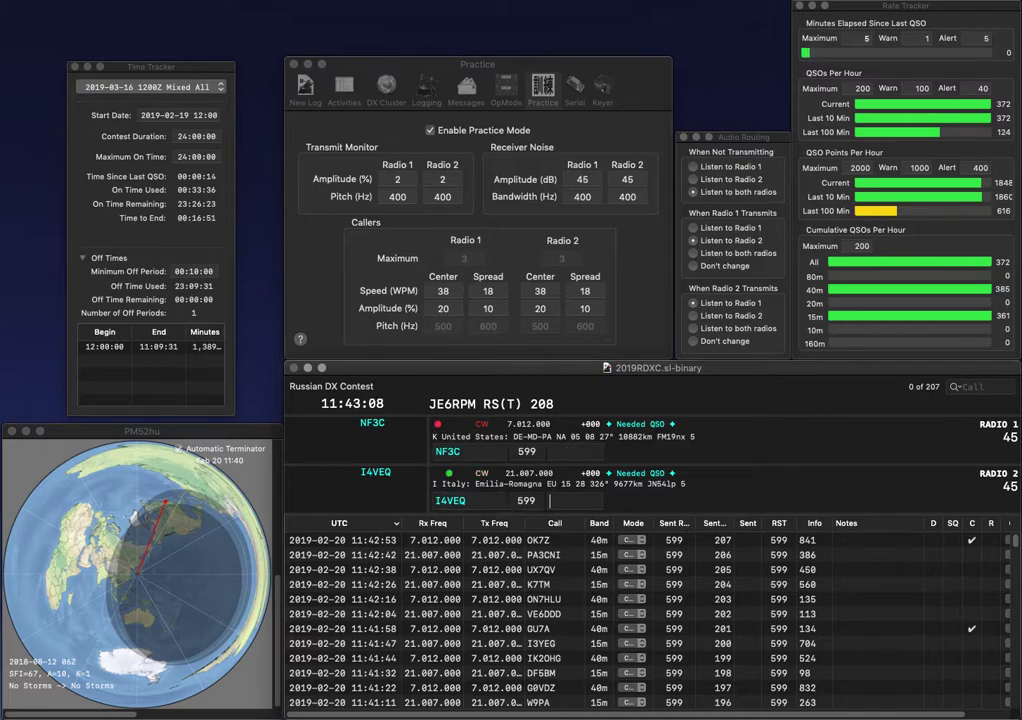
pyautogui.write('885')
pyautogui.press('Return')
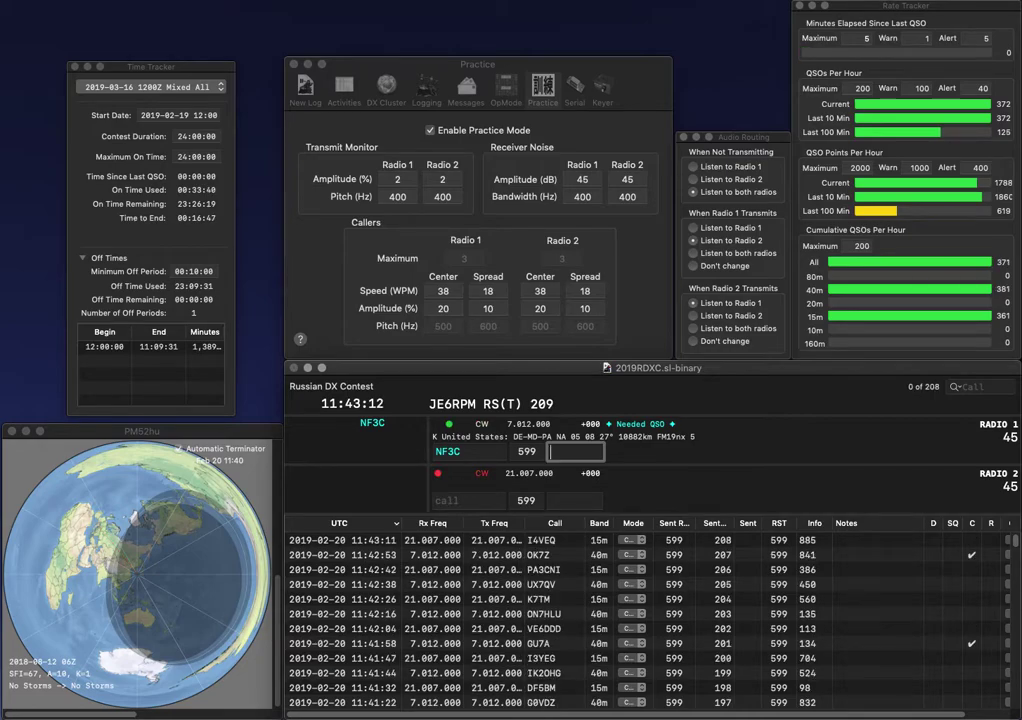
pyautogui.write('98')
pyautogui.press('Return')
pyautogui.write('8EI')
pyautogui.press('Home')
pyautogui.write('DK')
pyautogui.press('Return')
pyautogui.write('LA3T')
pyautogui.press('Return')
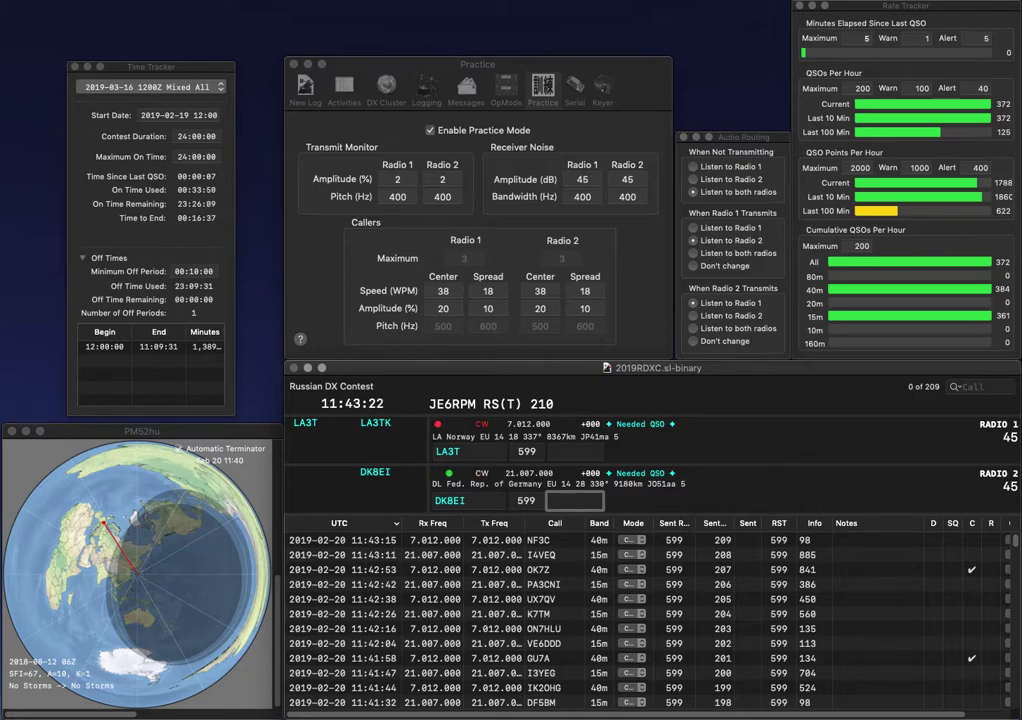
# - Log DK8EI on Radio 2 with received number 398 and LA3T on Radio 1 with 736
pyautogui.write('398')
pyautogui.press('Return')
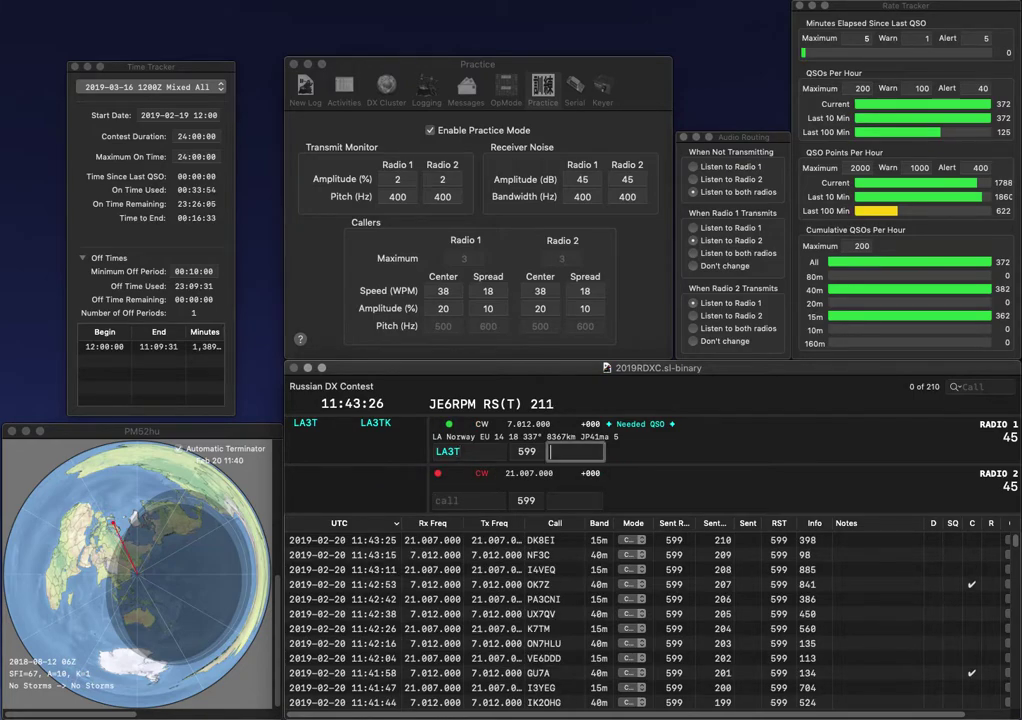
pyautogui.write('736')
pyautogui.press('Return')
pyautogui.write('NM6')
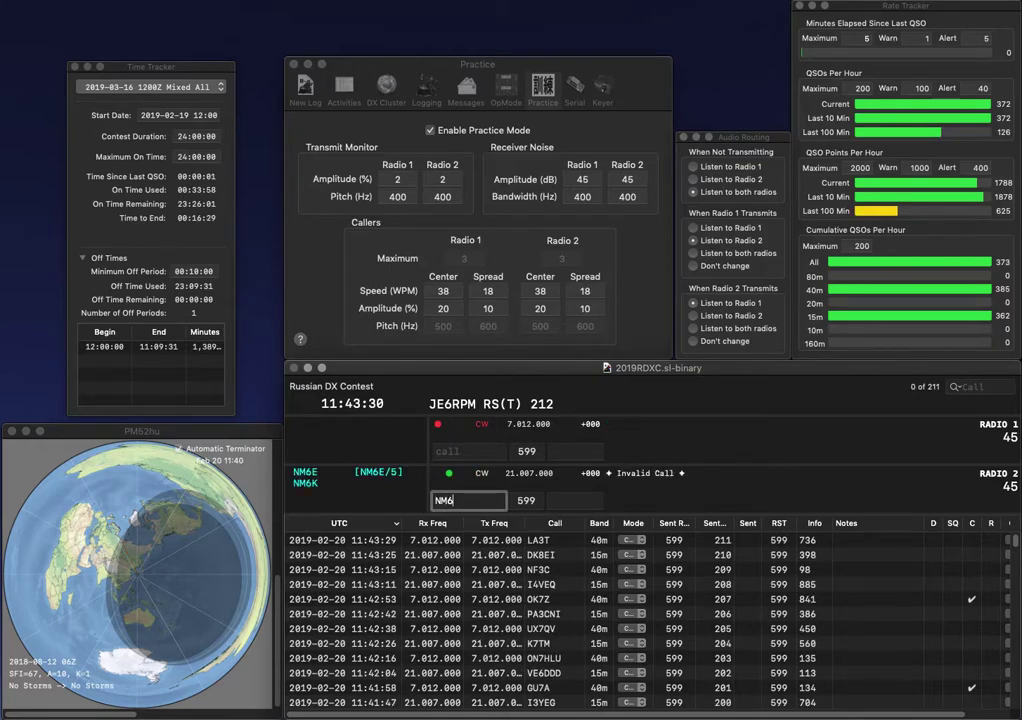
pyautogui.write('KN4DO')
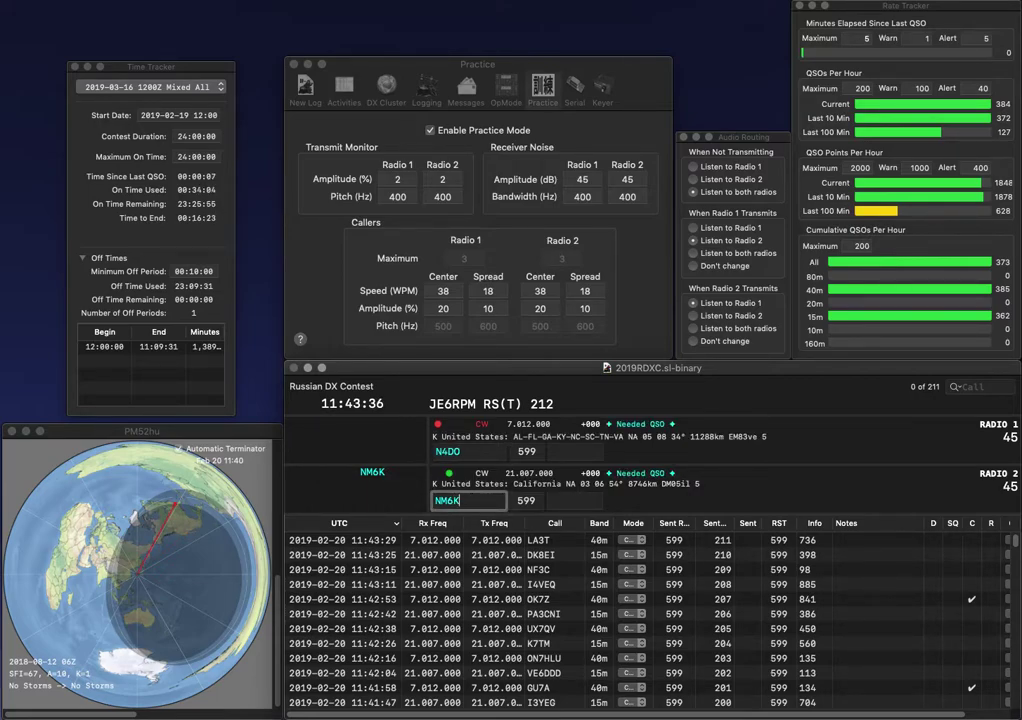
pyautogui.press('BackSpace')
pyautogui.press('Delete')
pyautogui.write('5U')
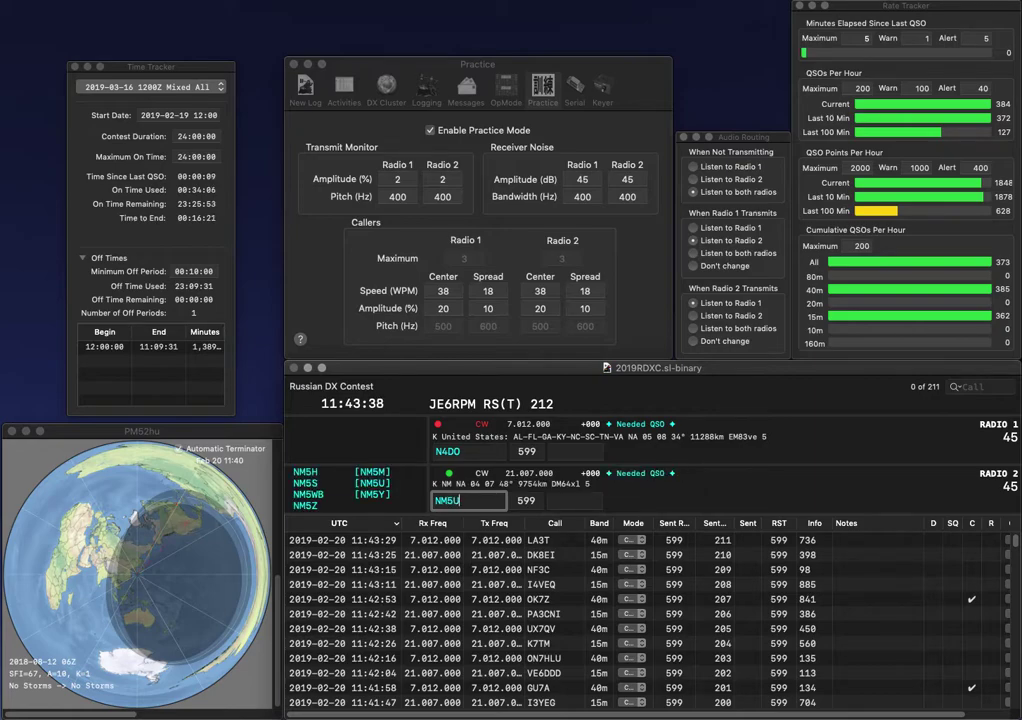
pyautogui.press('Return')
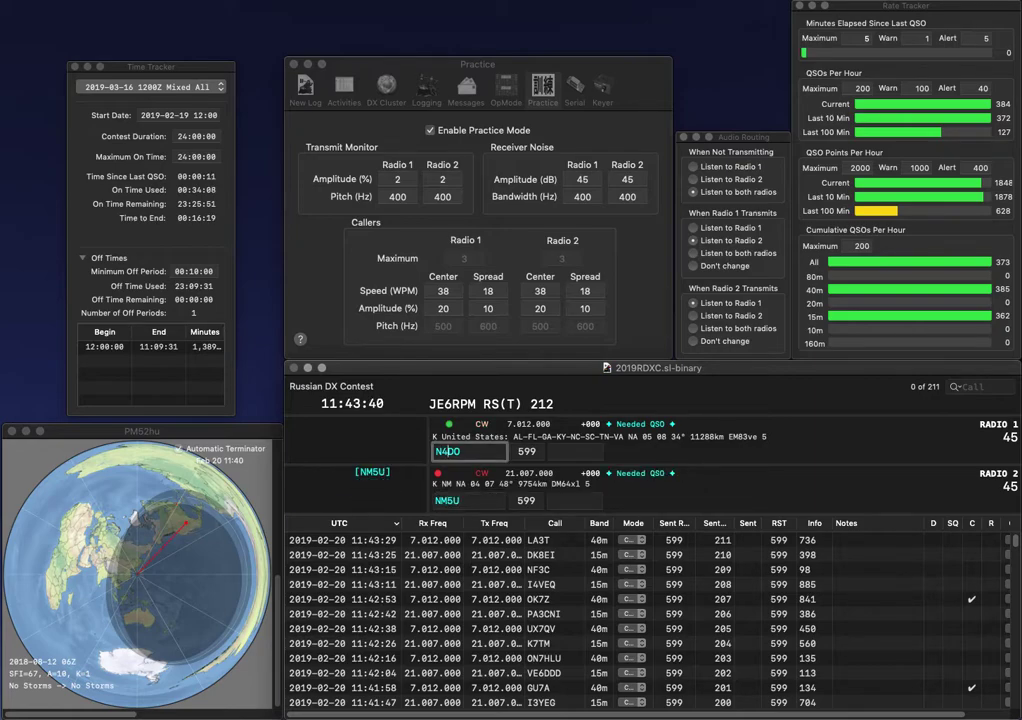
# - Correct the Radio 1 call to N4NO and resend it
pyautogui.press('BackSpace')
pyautogui.press('BackSpace')
pyautogui.write('NO')
pyautogui.press('Tab')
pyautogui.press('Return')
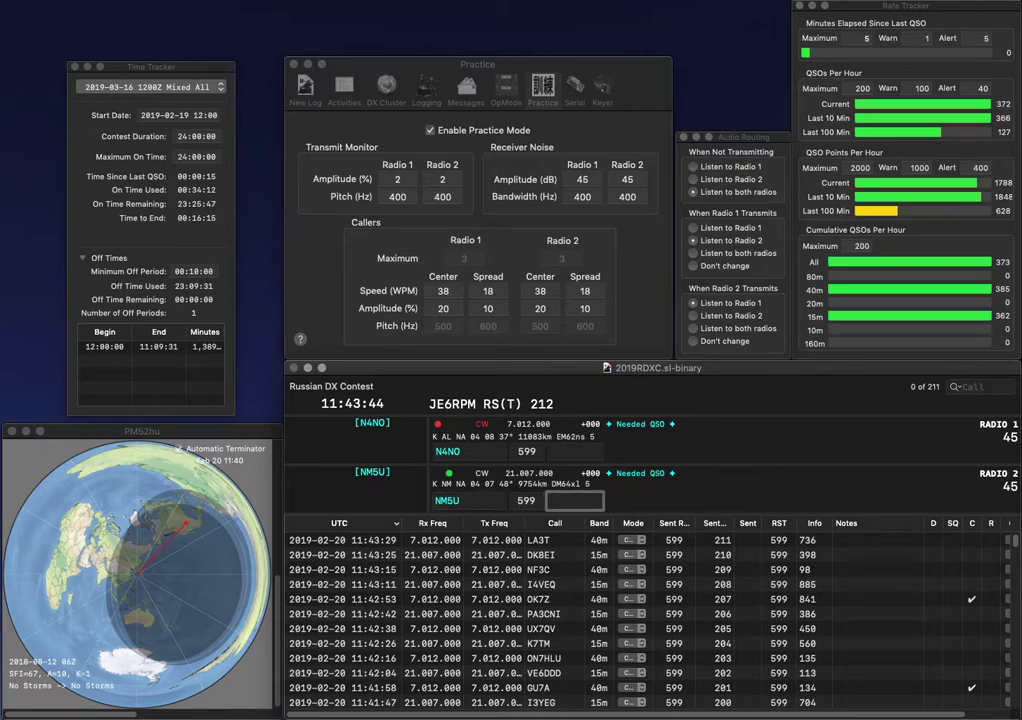
pyautogui.write('316')
pyautogui.press('Return')
pyautogui.write('166')
pyautogui.press('Return')
# - Answer VA3DKA on Radio 2 and enter the partial call 2RA on Radio 1
pyautogui.write('VA')
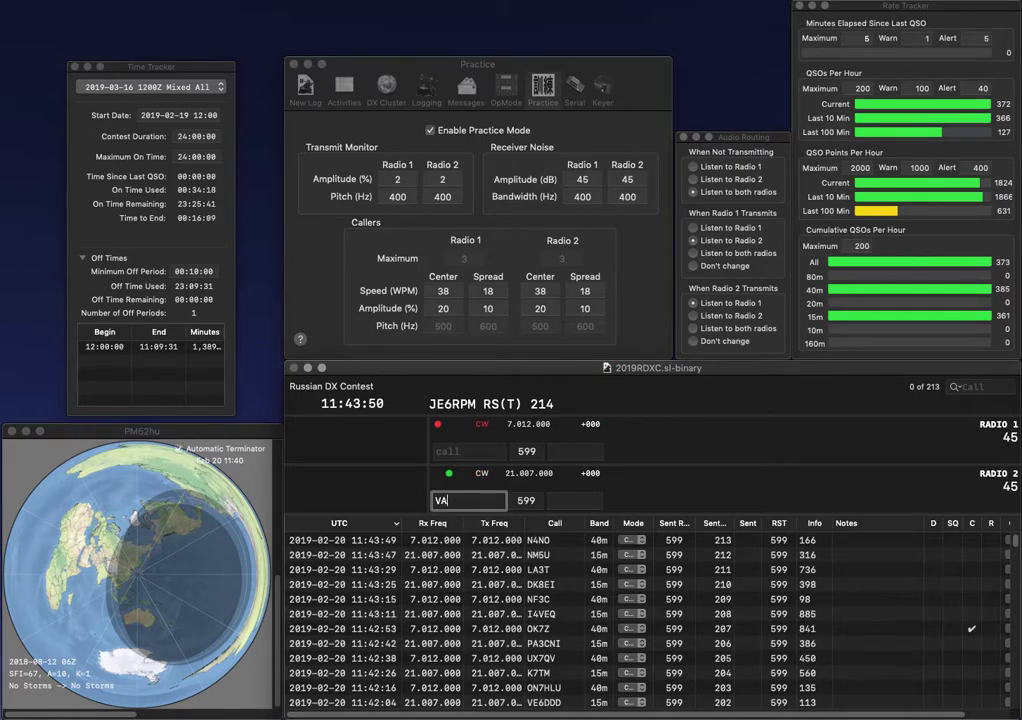
pyautogui.write('3DKA')
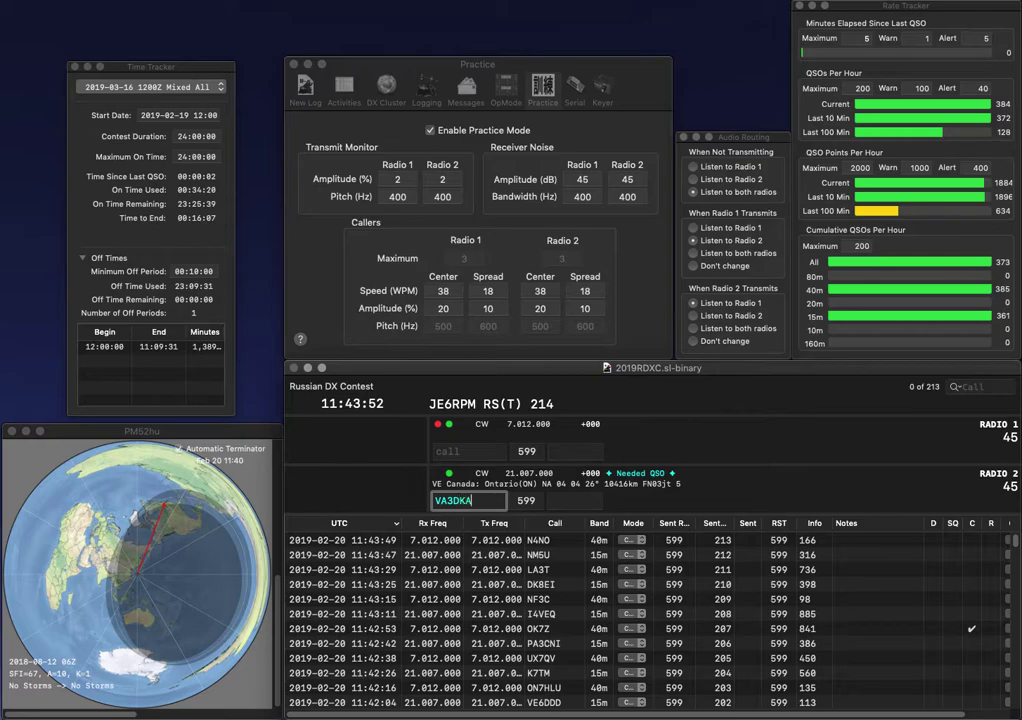
pyautogui.press('Return')
pyautogui.write('2RA')
pyautogui.press('Home')
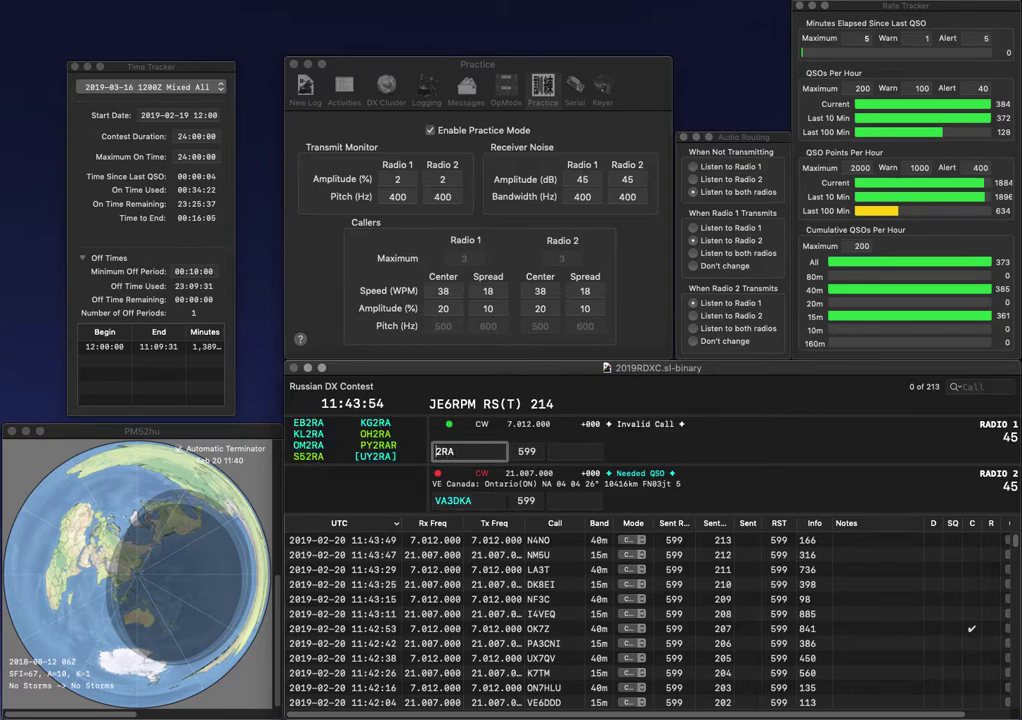
pyautogui.press('`')
pyautogui.write('X')
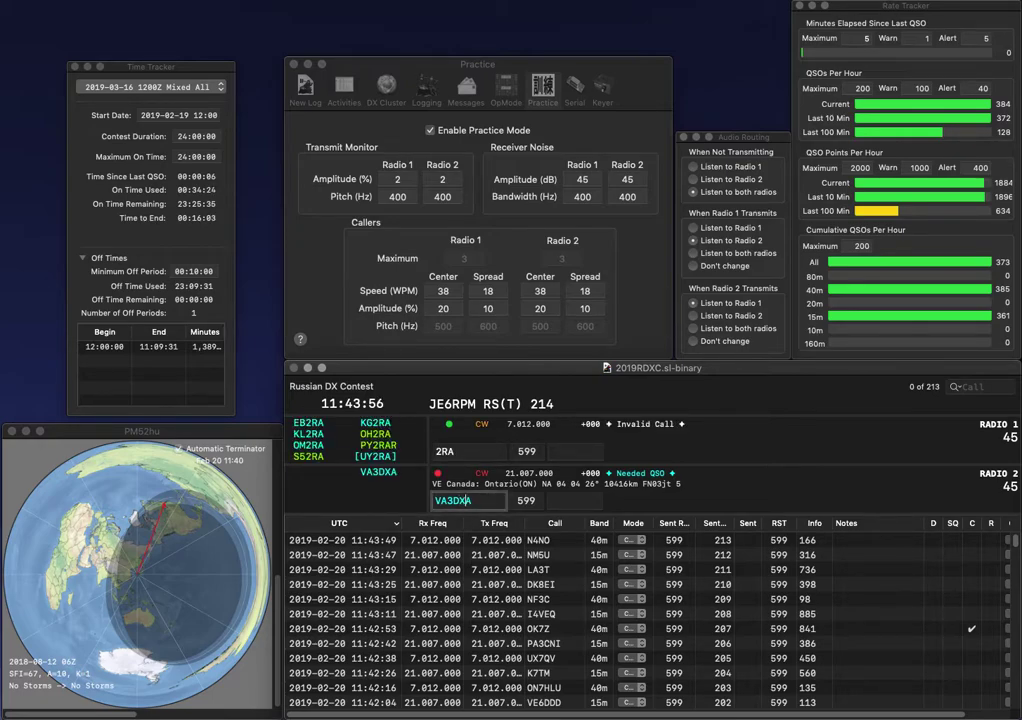
pyautogui.press('`')
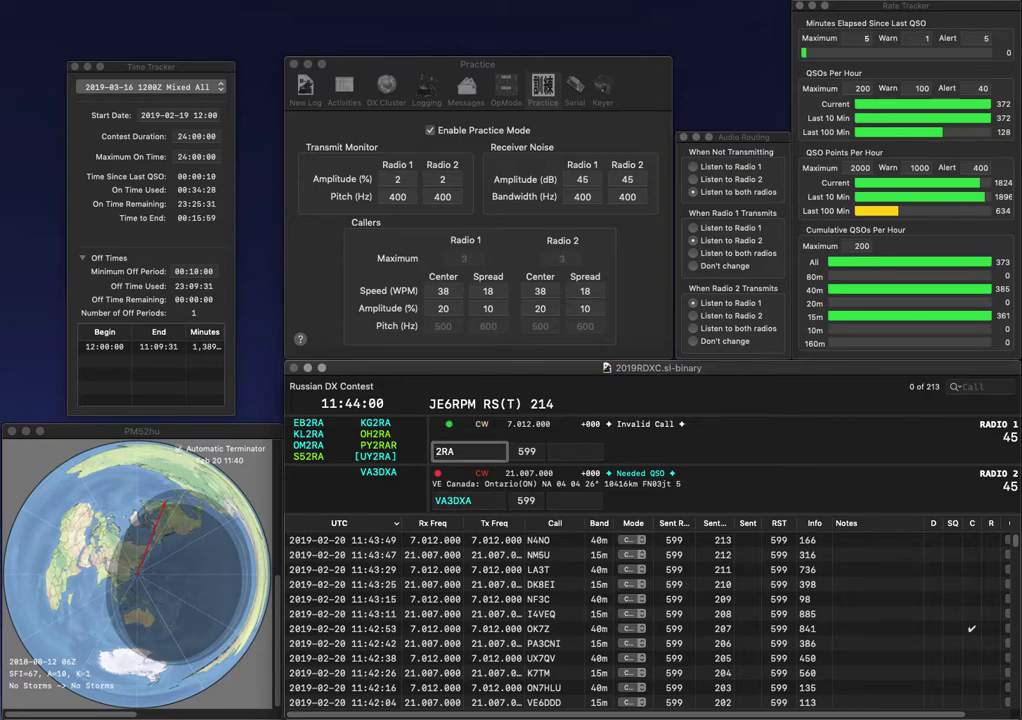
pyautogui.write('EB')
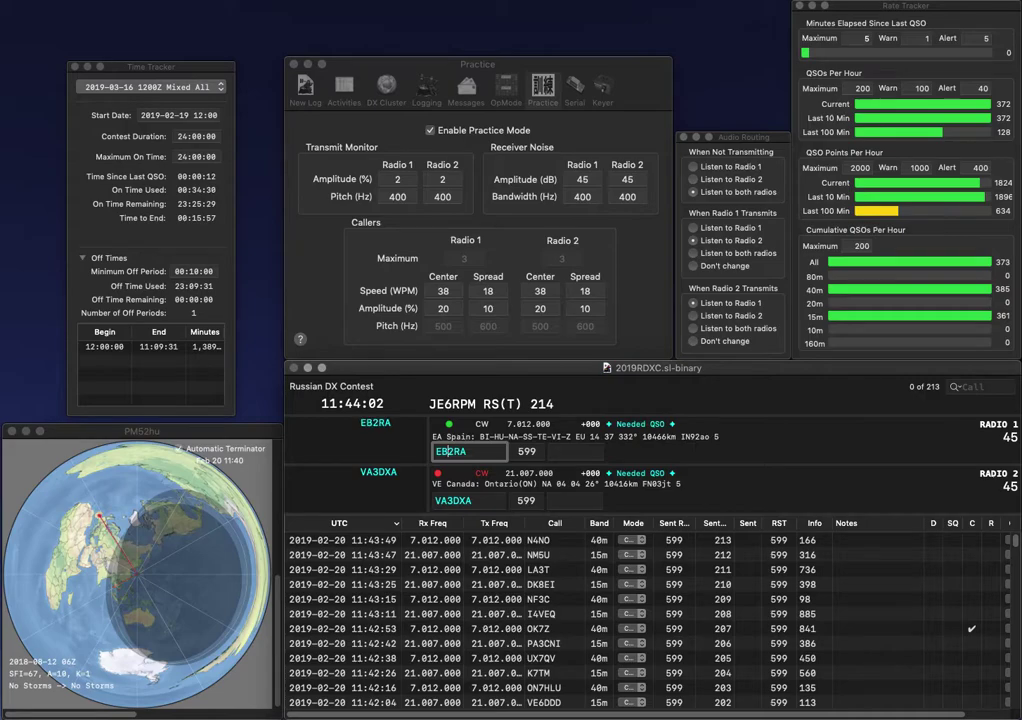
pyautogui.press('`')
pyautogui.press('space')
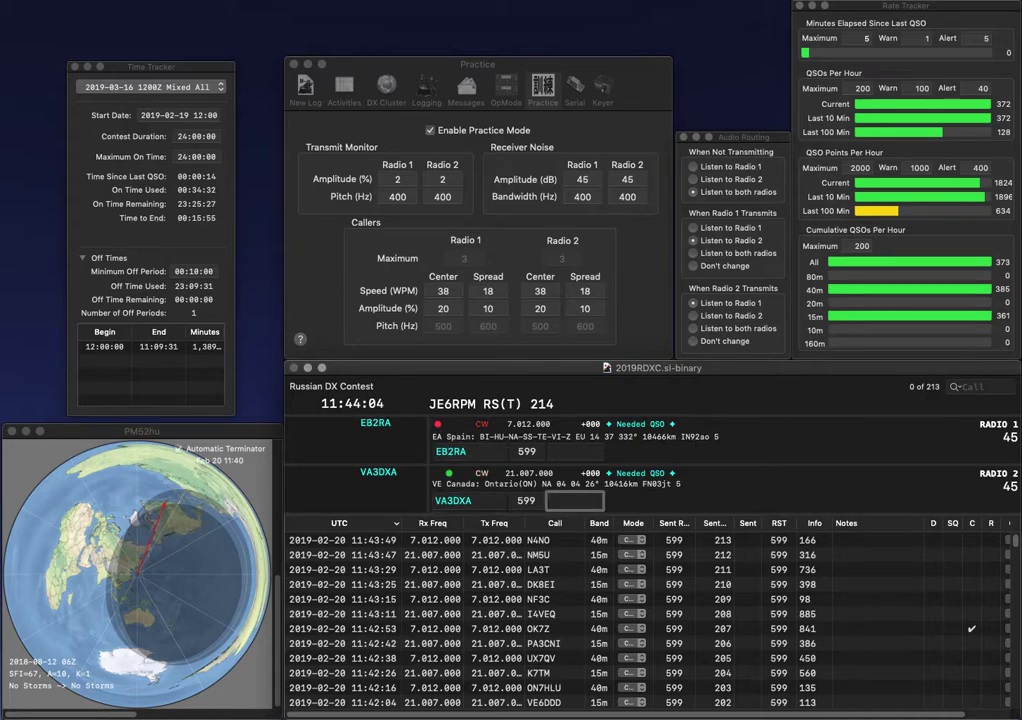
# - Log VA3DXA on Radio 2 with exchange 753 and EB2RA on Radio 1 with exchange 531
pyautogui.write('753')
pyautogui.press('Return')
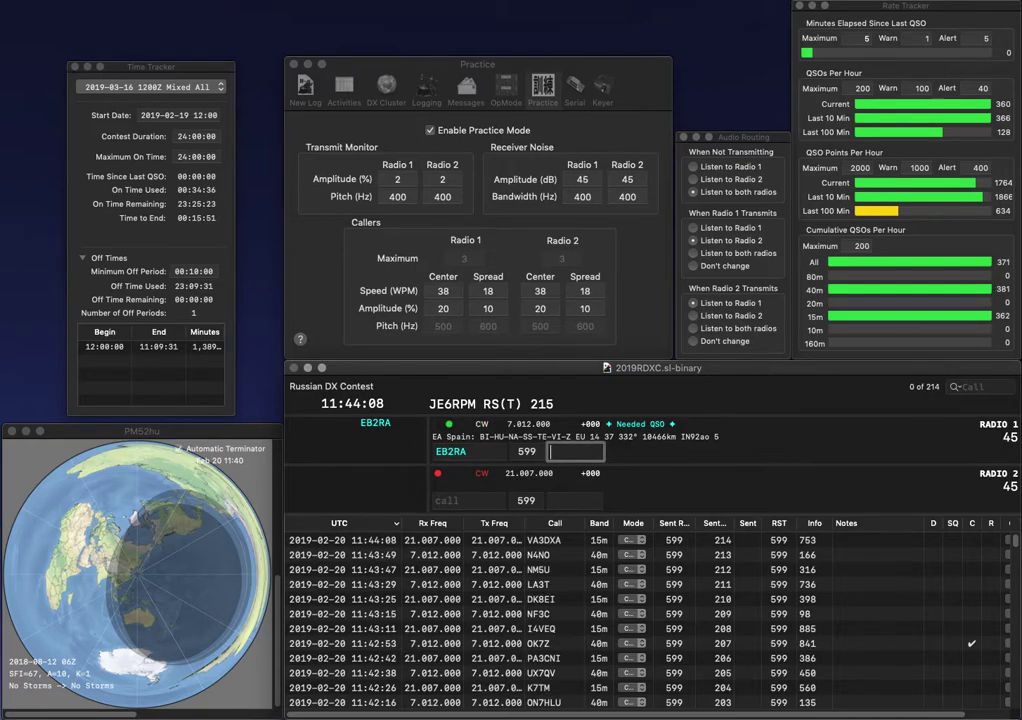
pyautogui.write('531')
pyautogui.press('Return')
# - Send the partial call ZM on Radio 2 and answer AF6WF on Radio 1
pyautogui.write('ZM')
pyautogui.press('Return')
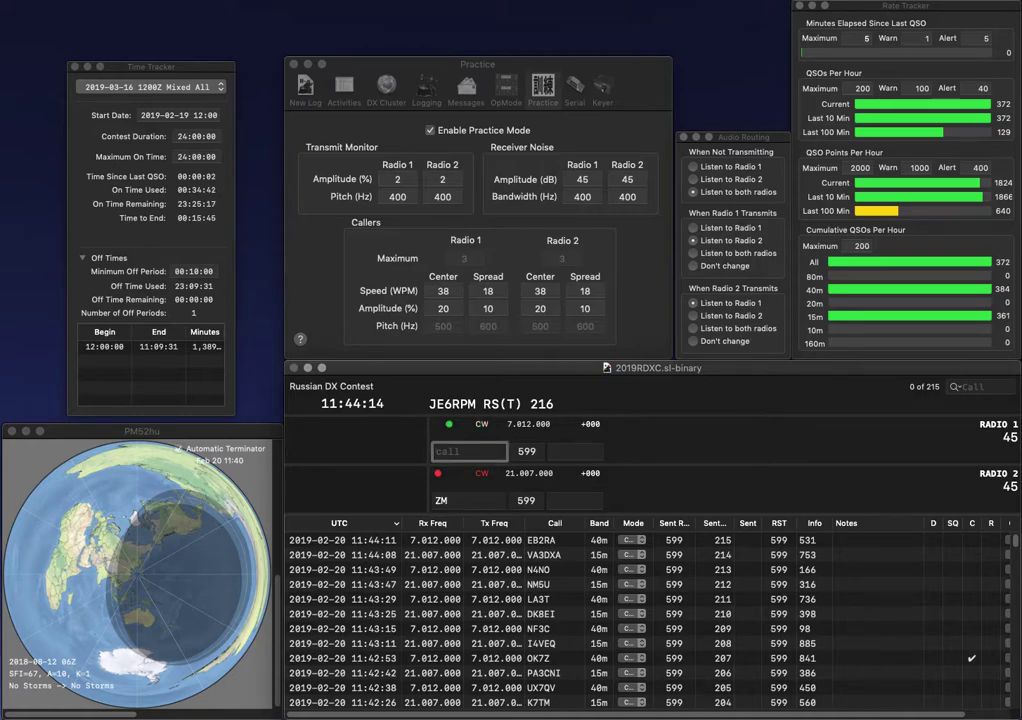
pyautogui.write('AF6WF')
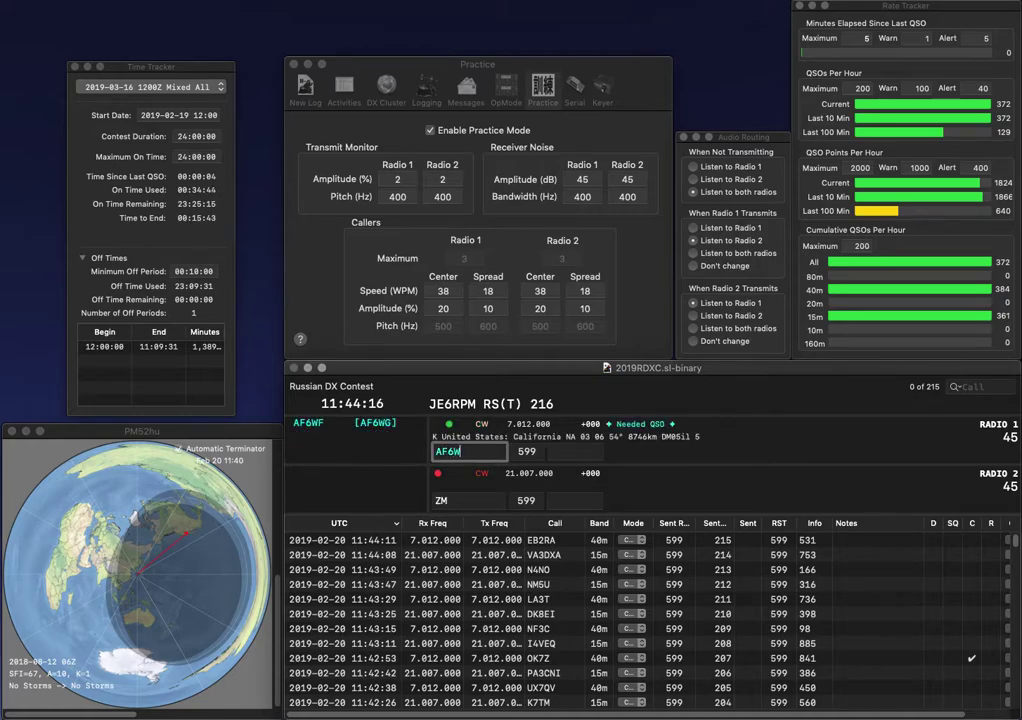
pyautogui.press('Return')
# - Complete the partial Radio 2 call as K3ZM and send it
pyautogui.press('Left')
pyautogui.press('Left')
pyautogui.write('K3')
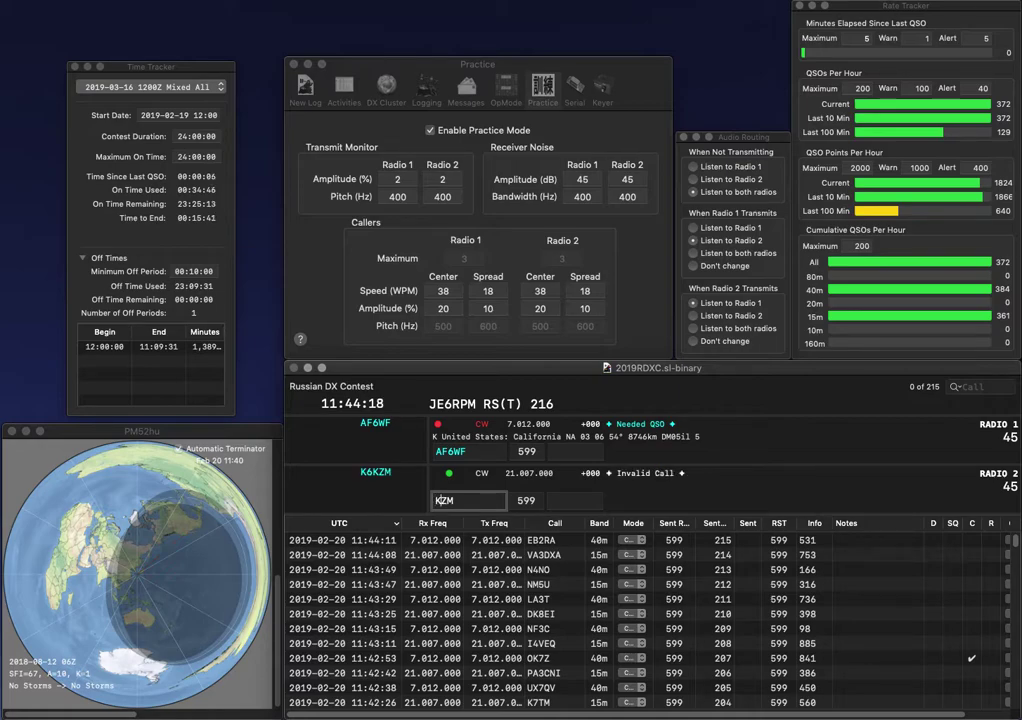
pyautogui.press('Return')
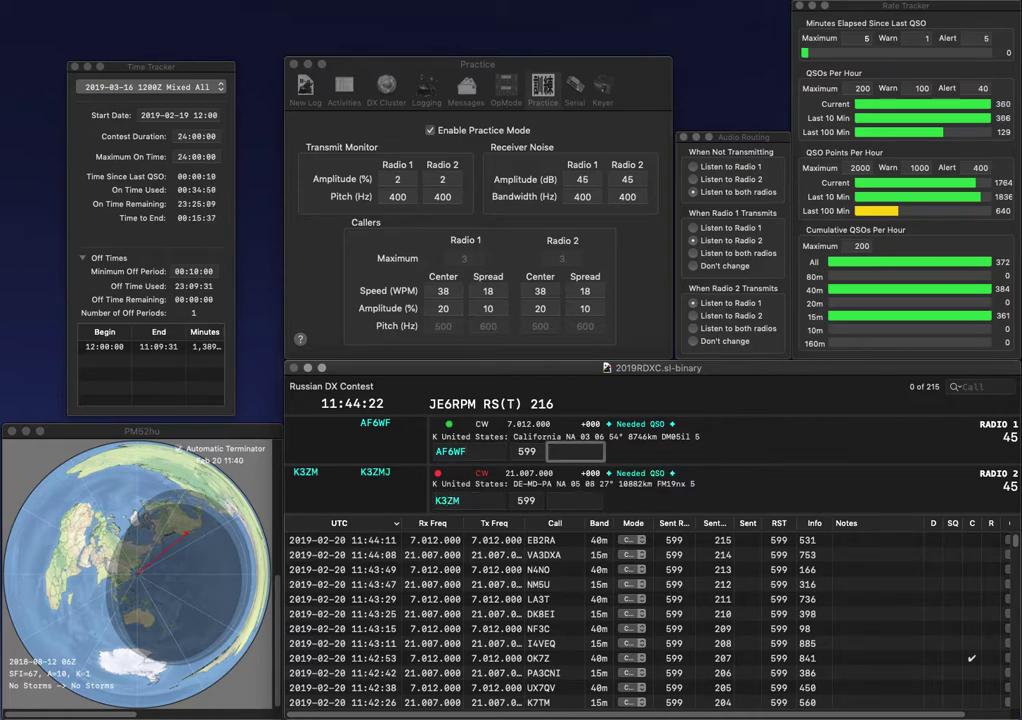
pyautogui.write('718')
pyautogui.press('Return')
pyautogui.write('654')
pyautogui.press('Return')
pyautogui.write('H')
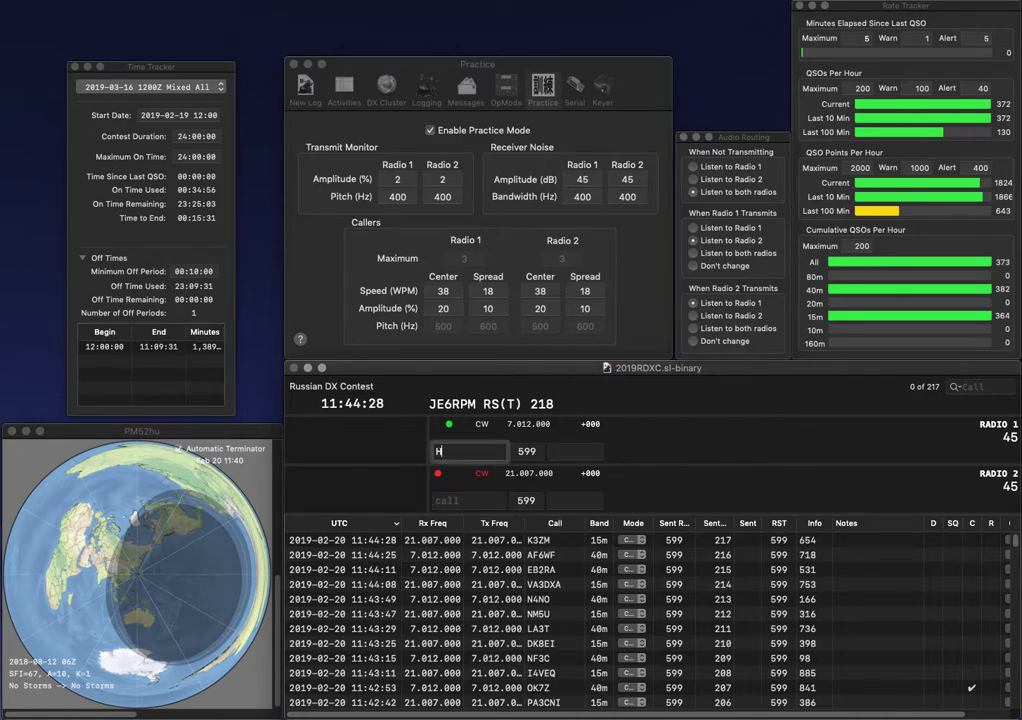
pyautogui.write('B9AMO')
pyautogui.press('Return')
pyautogui.write('N2CU')
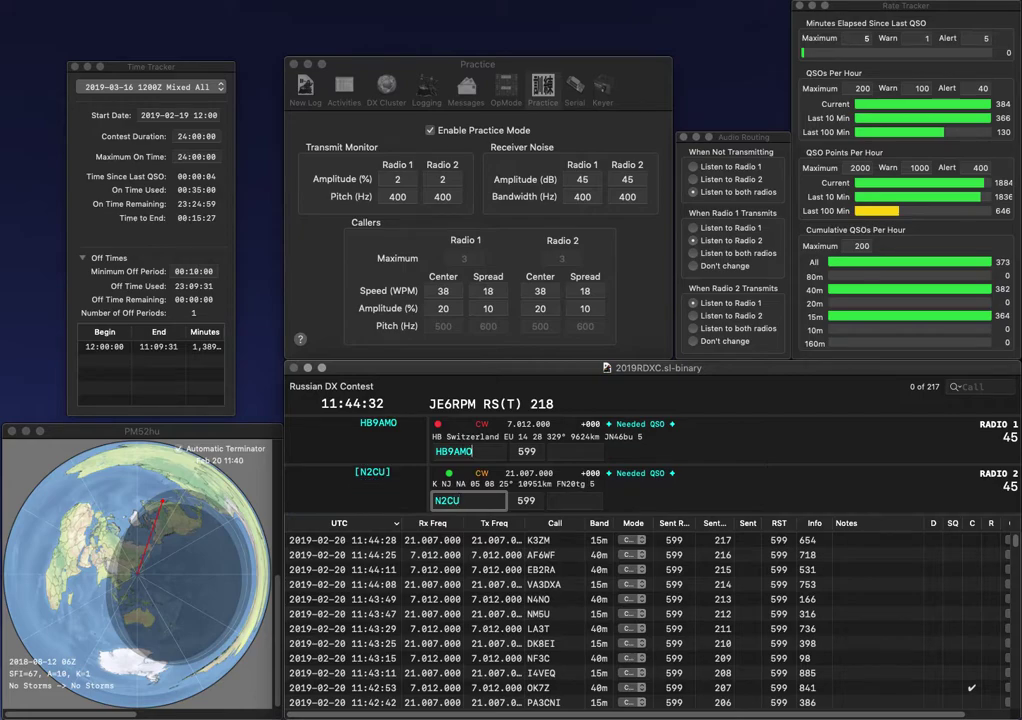
pyautogui.press('Return')
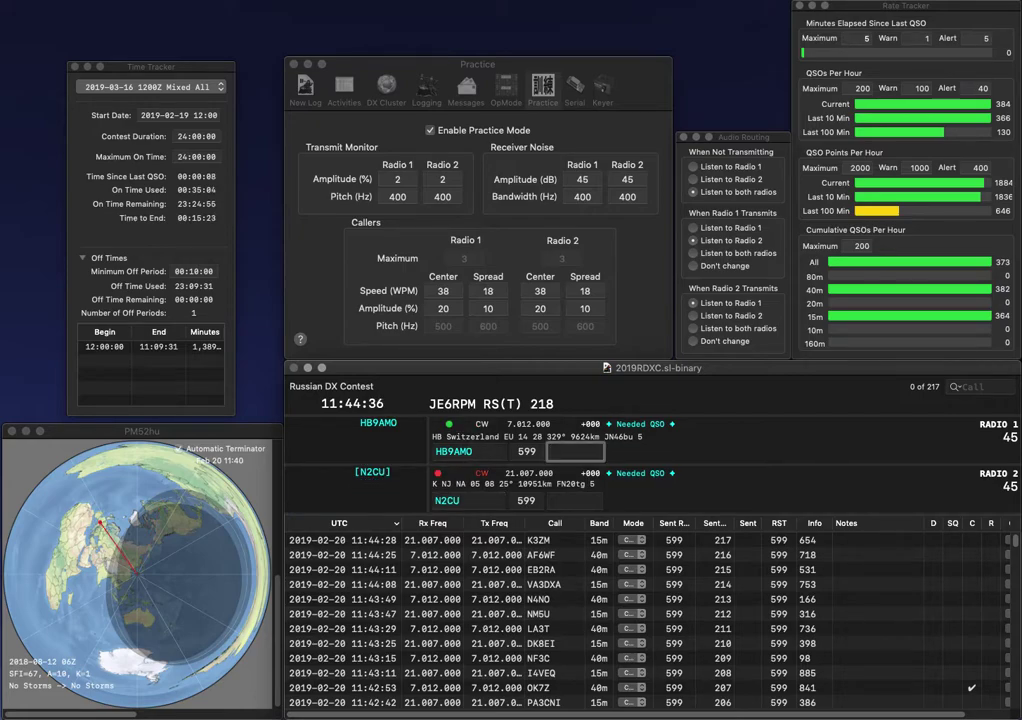
pyautogui.write('928')
pyautogui.press('Return')
pyautogui.press('Return')
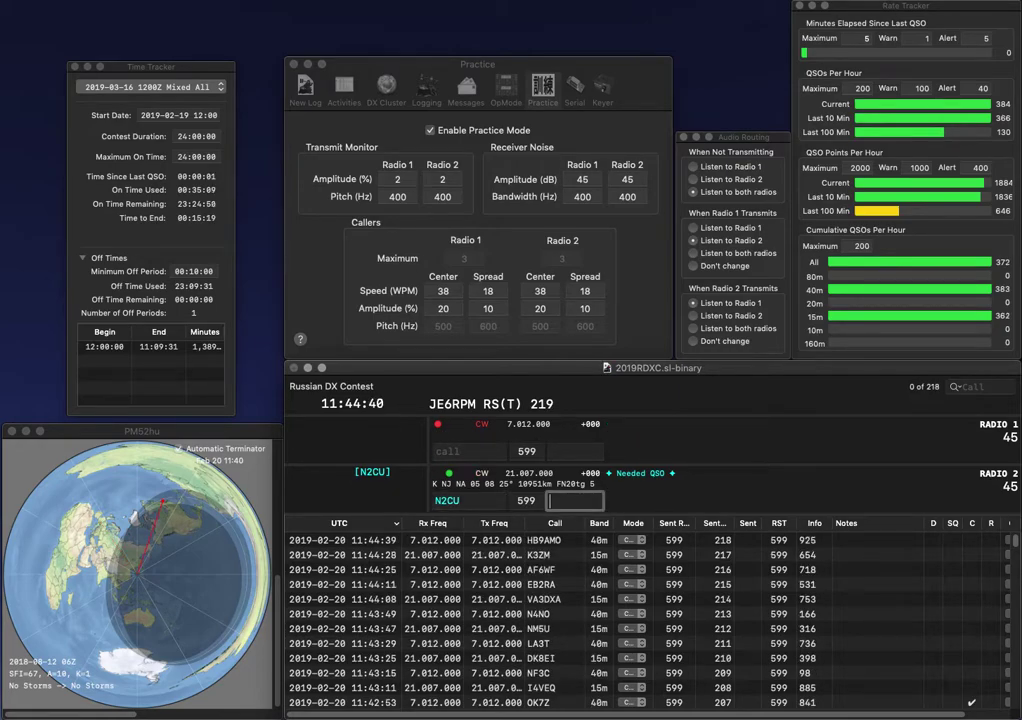
pyautogui.write('956')
pyautogui.press('Return')
pyautogui.write('DXT')
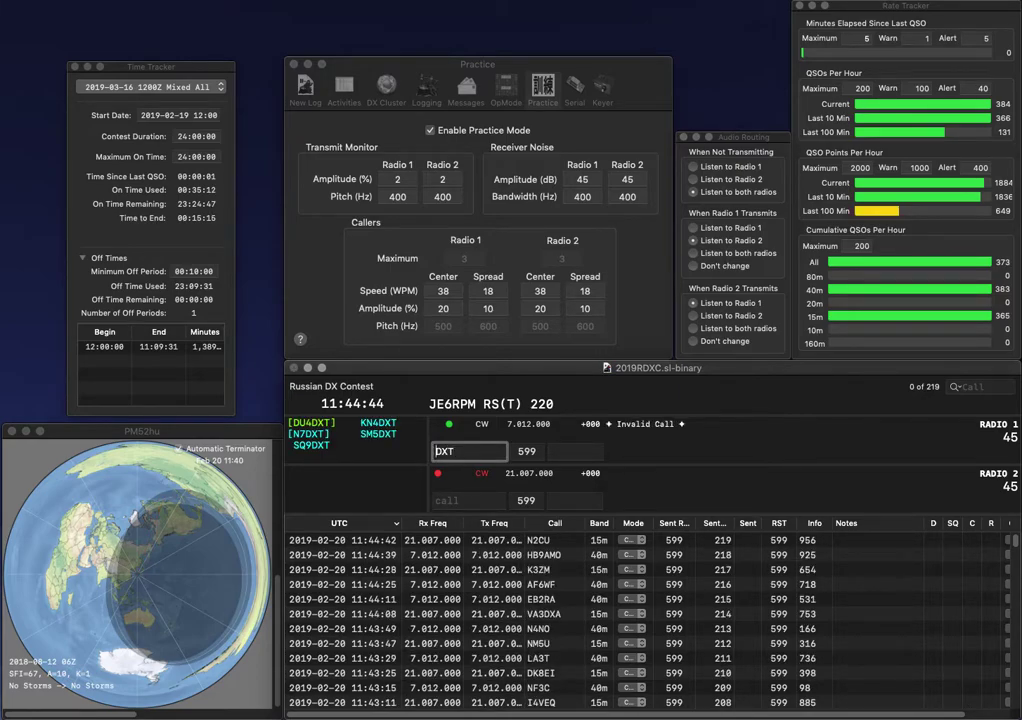
pyautogui.press('Return')
pyautogui.write('K')
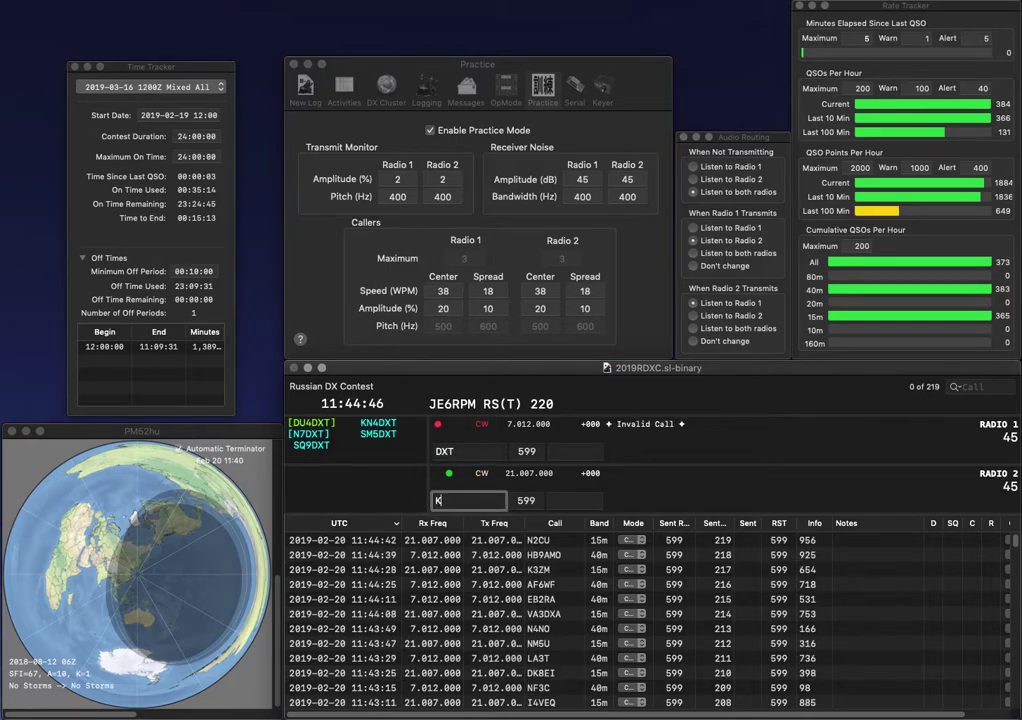
pyautogui.write('X8AA')
pyautogui.press('Return')
pyautogui.write('N4')
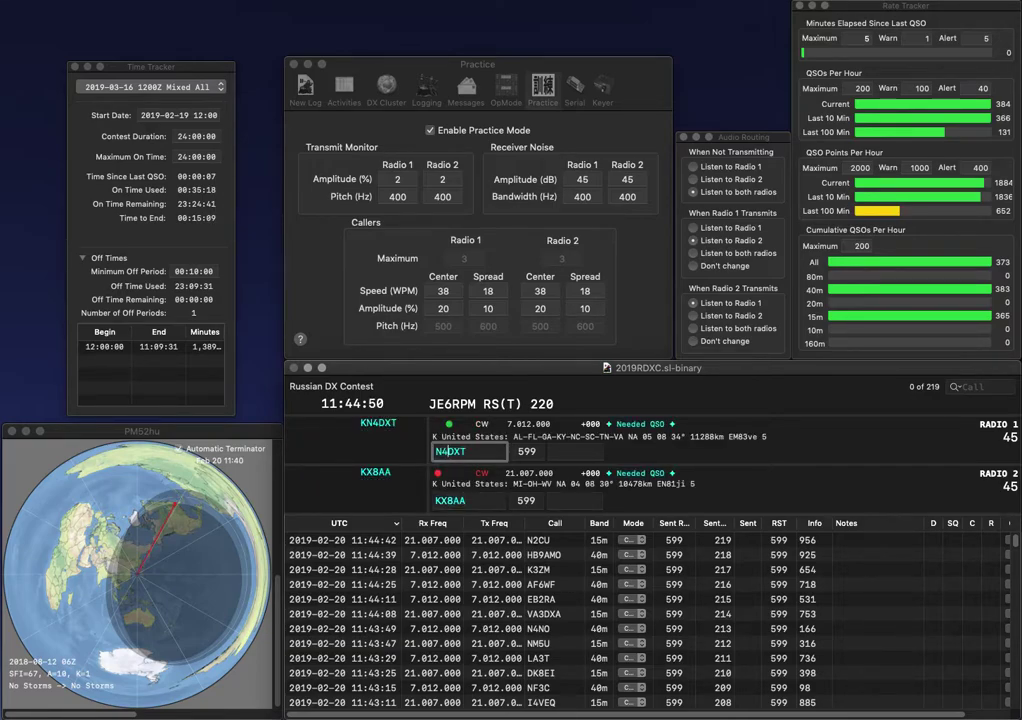
pyautogui.press('Return')
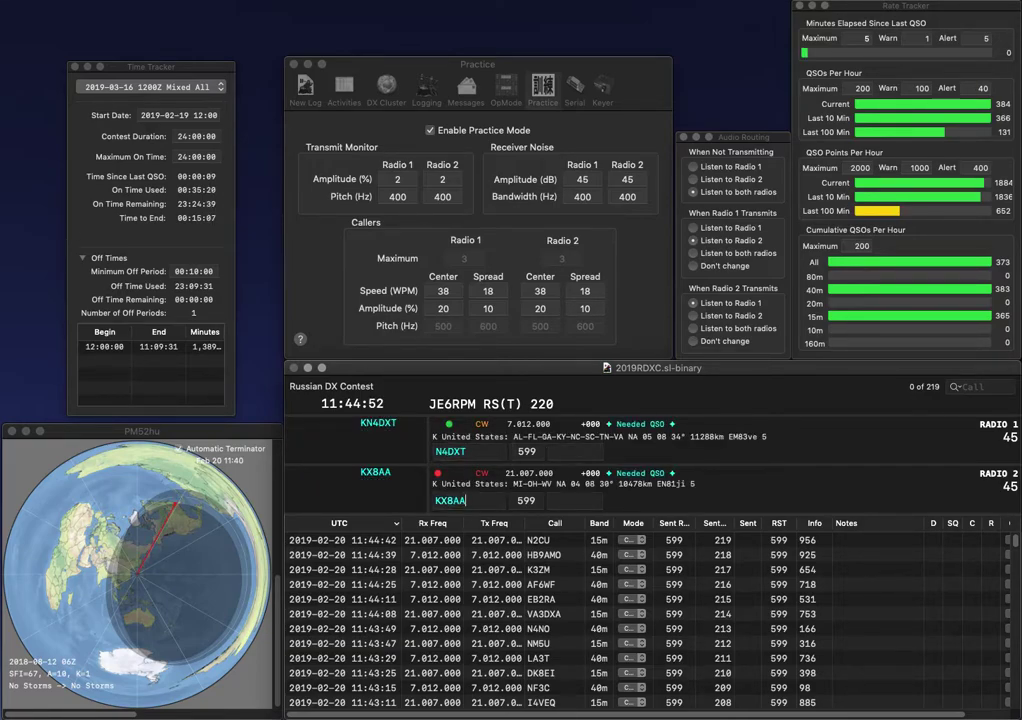
pyautogui.write('359')
pyautogui.press('Return')
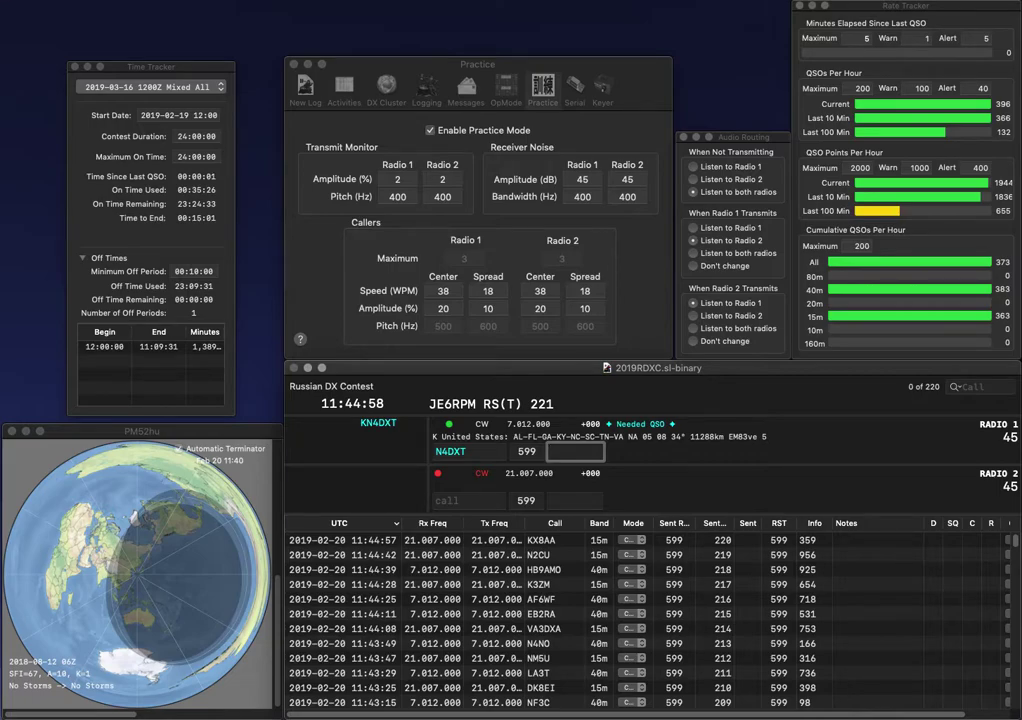
pyautogui.press('Return')
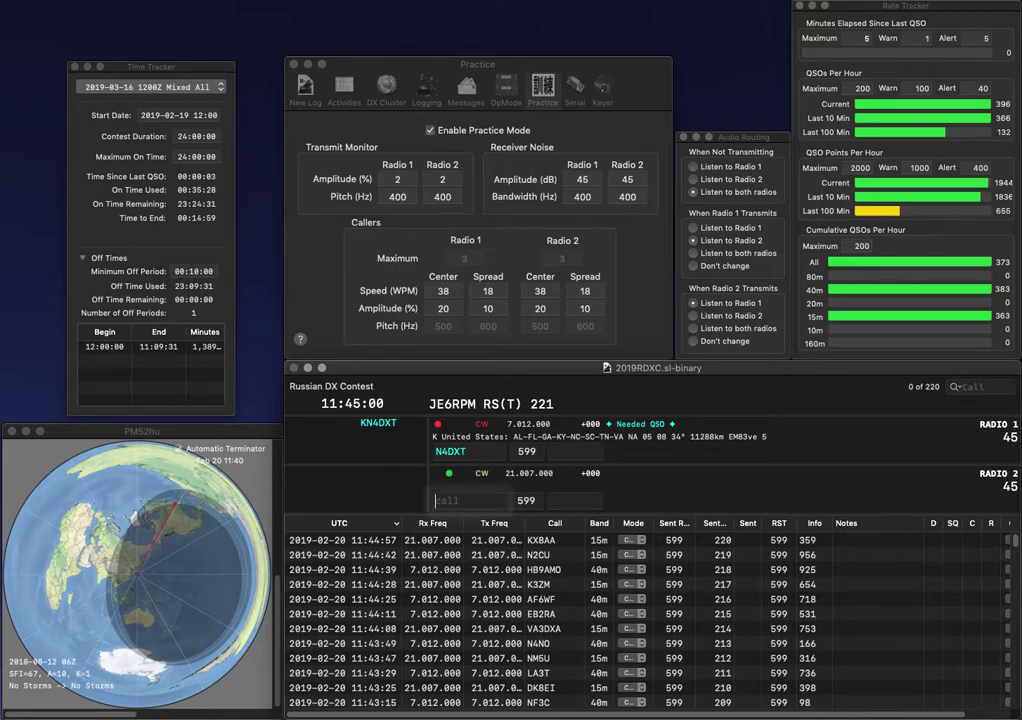
pyautogui.write('VKW')
pyautogui.press('Home')
pyautogui.write('G3')
pyautogui.press('Return')
# - Change the Radio 1 call to K3DXT and send it
pyautogui.press('Tab')
pyautogui.press('BackSpace')
pyautogui.press('BackSpace')
pyautogui.write('N')
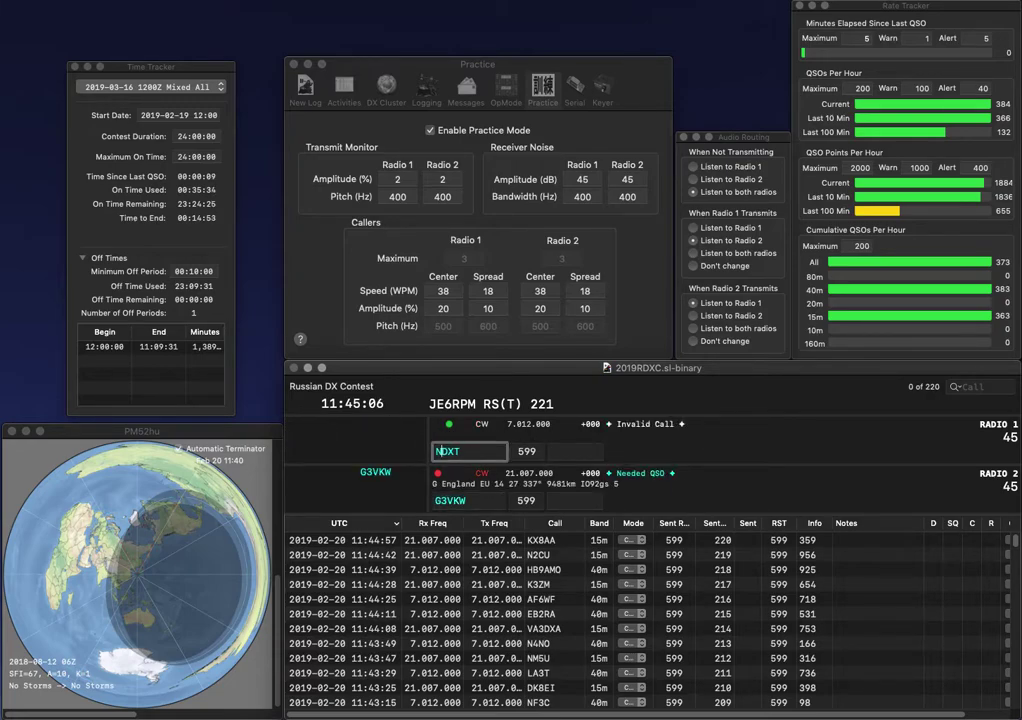
pyautogui.press('BackSpace')
pyautogui.write('K3')
pyautogui.press('Return')
# - Log G3VKW on Radio 2 with exchange 518
pyautogui.press('Tab')
pyautogui.write('518')
pyautogui.press('Return')
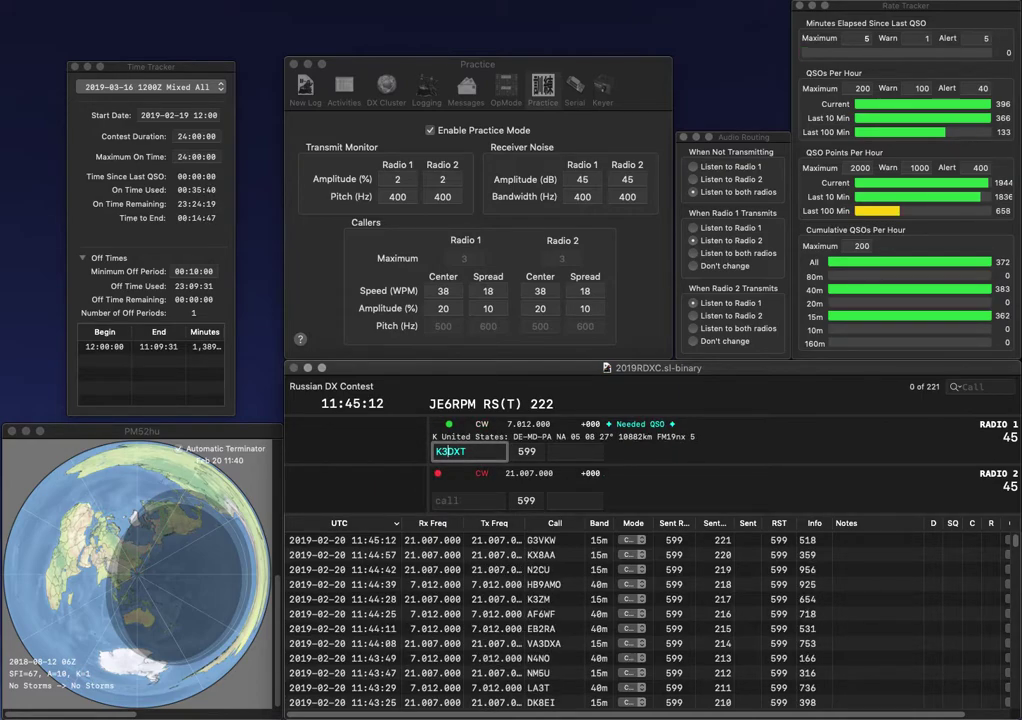
pyautogui.press('BackSpace')
pyautogui.write('N4')
pyautogui.press('Return')
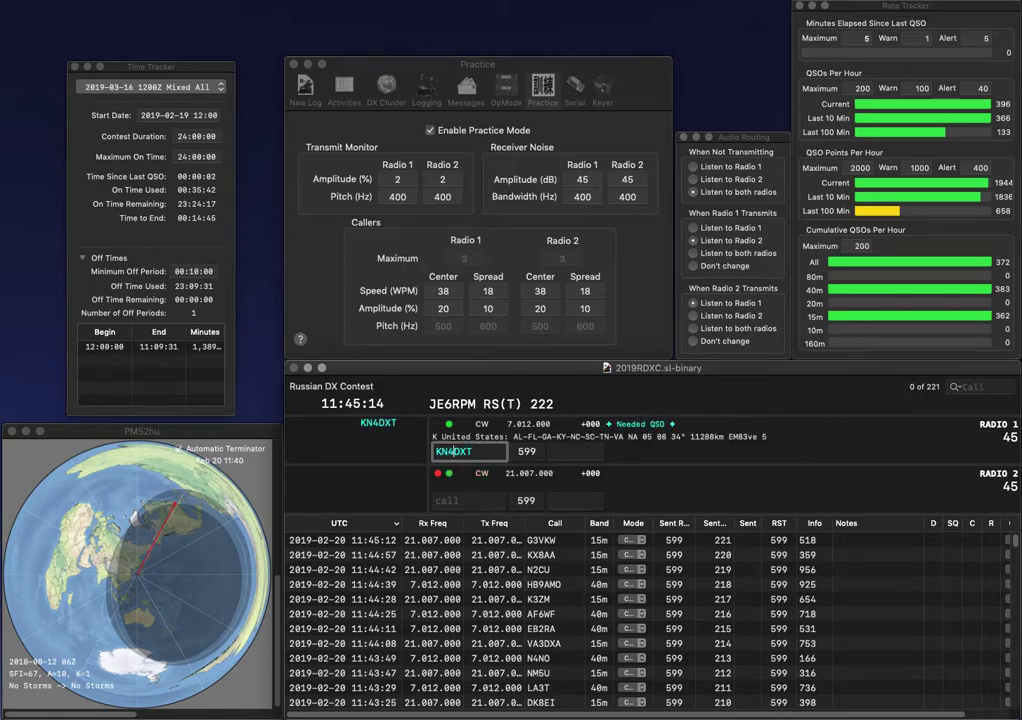
pyautogui.write('F6IRS')
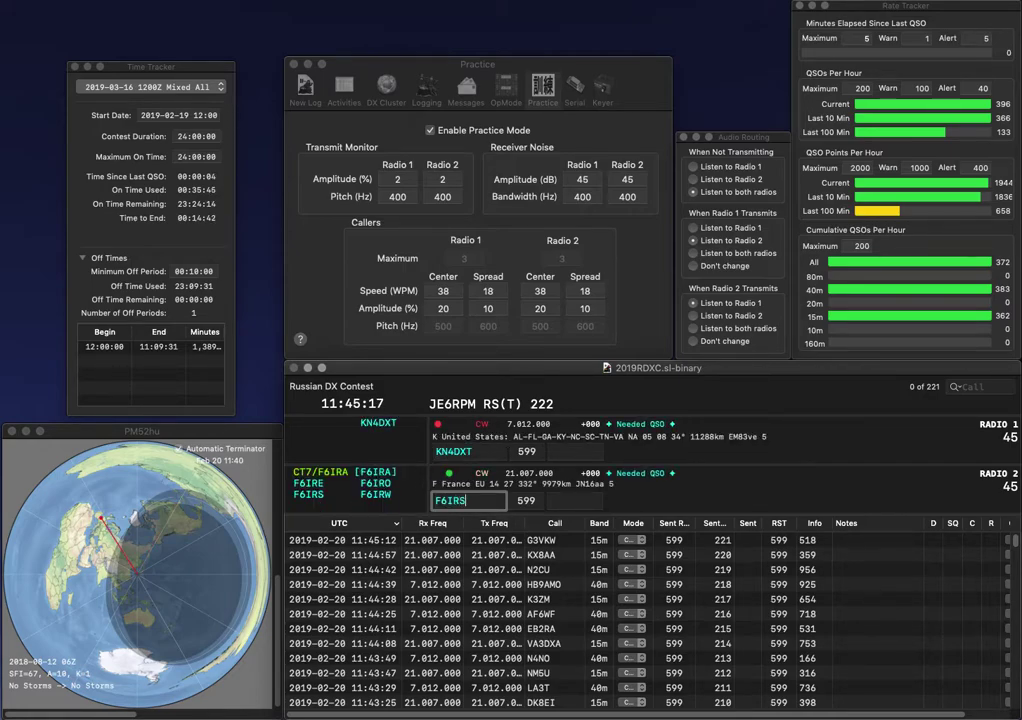
pyautogui.press('Return')
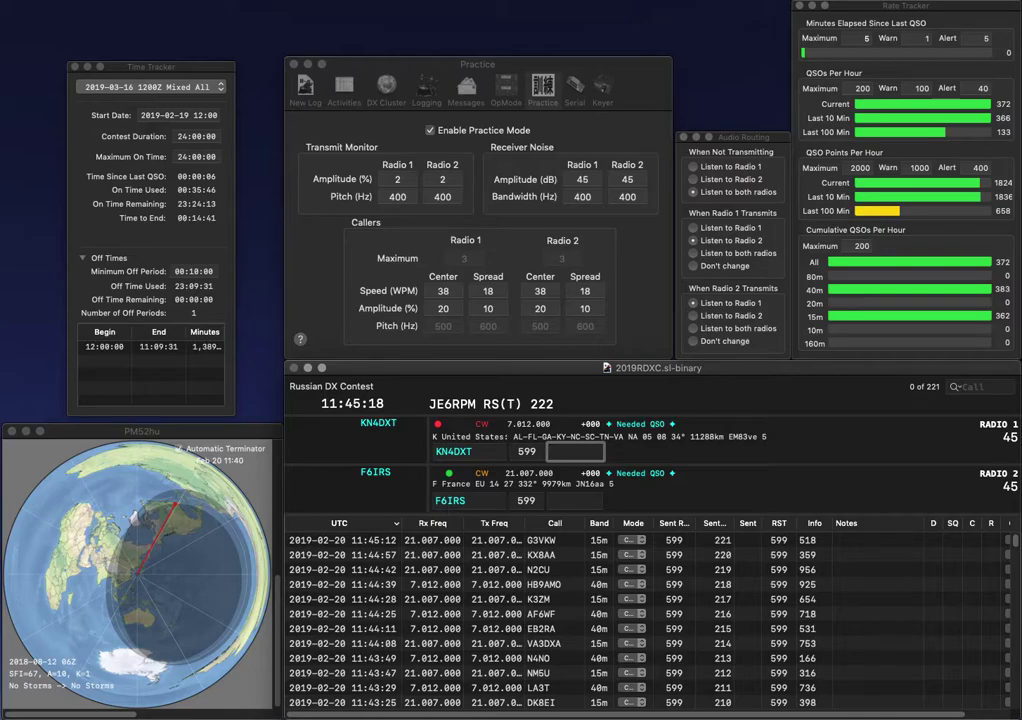
pyautogui.write('495')
pyautogui.press('Return')
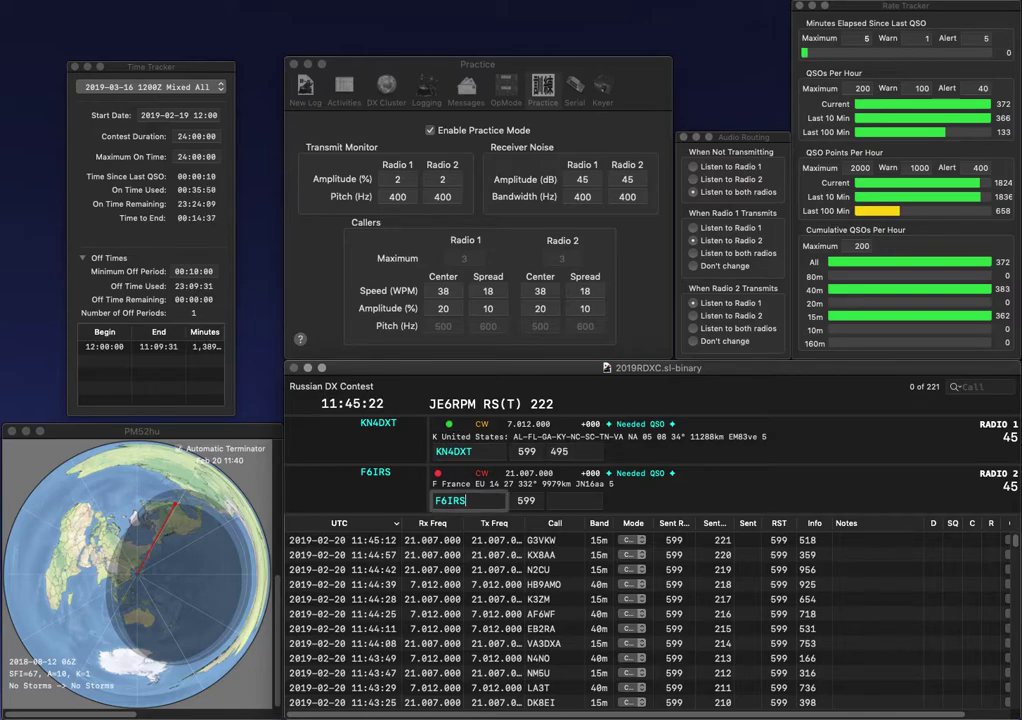
pyautogui.write('259')
pyautogui.press('Return')
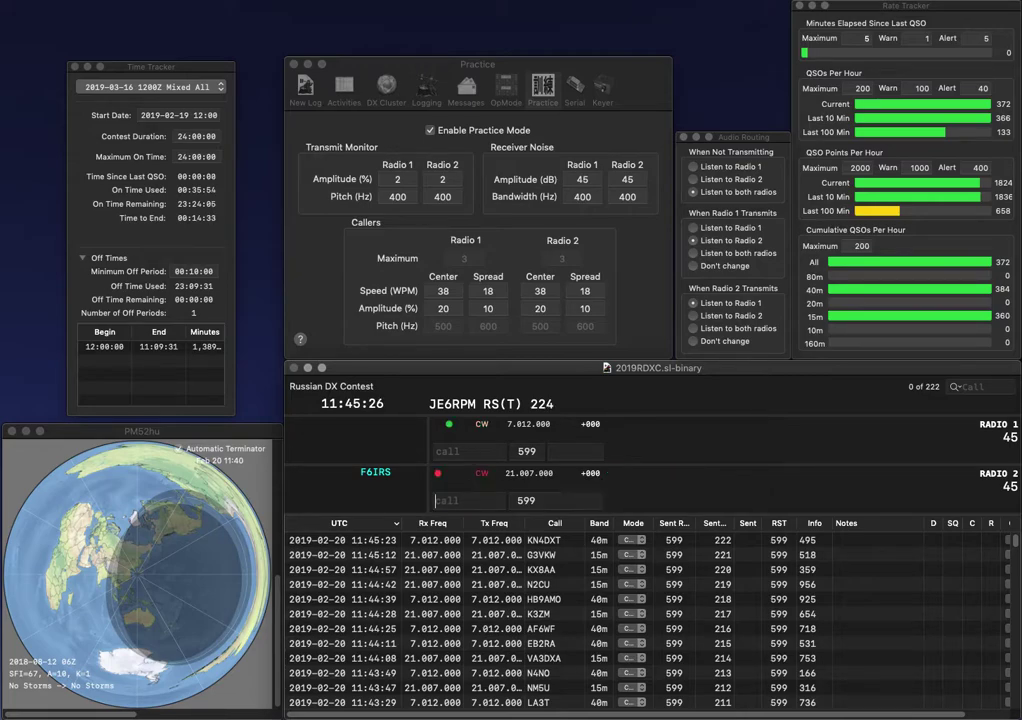
# - Send the partial calls 0MXU on Radio 1 and EC8 on Radio 2
pyautogui.write('N0MXU')
pyautogui.press('Up')
pyautogui.press('Delete')
pyautogui.press('Return')
pyautogui.write('C')
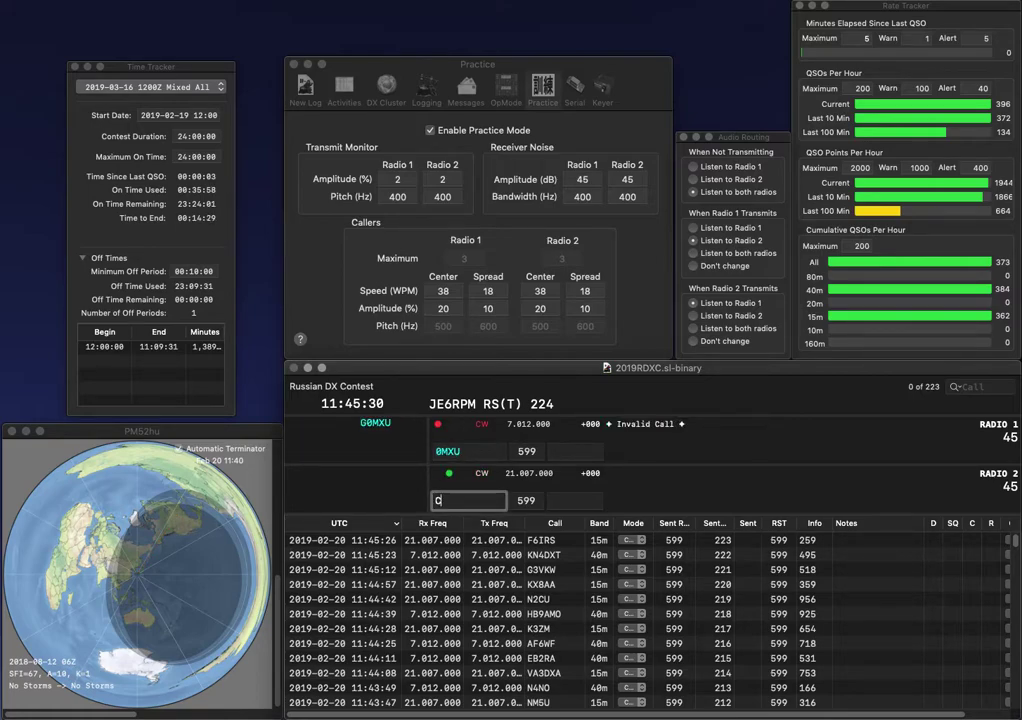
pyautogui.write('8')
pyautogui.press('Home')
pyautogui.write('E')
pyautogui.press('Return')
pyautogui.press('Home')
pyautogui.write('G')
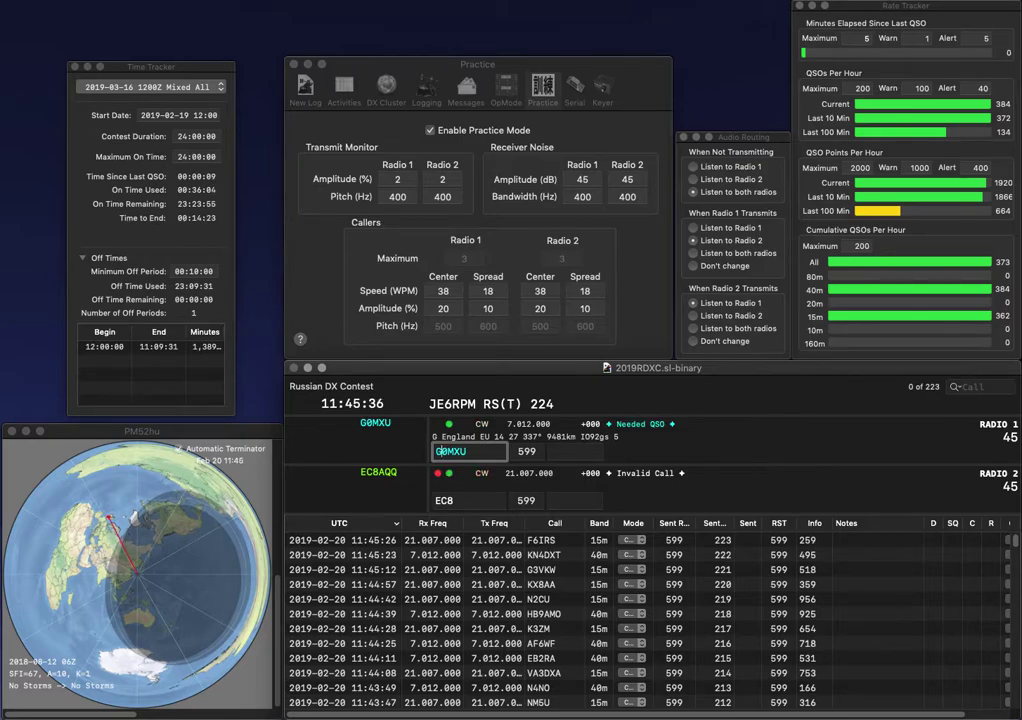
pyautogui.press('Return')
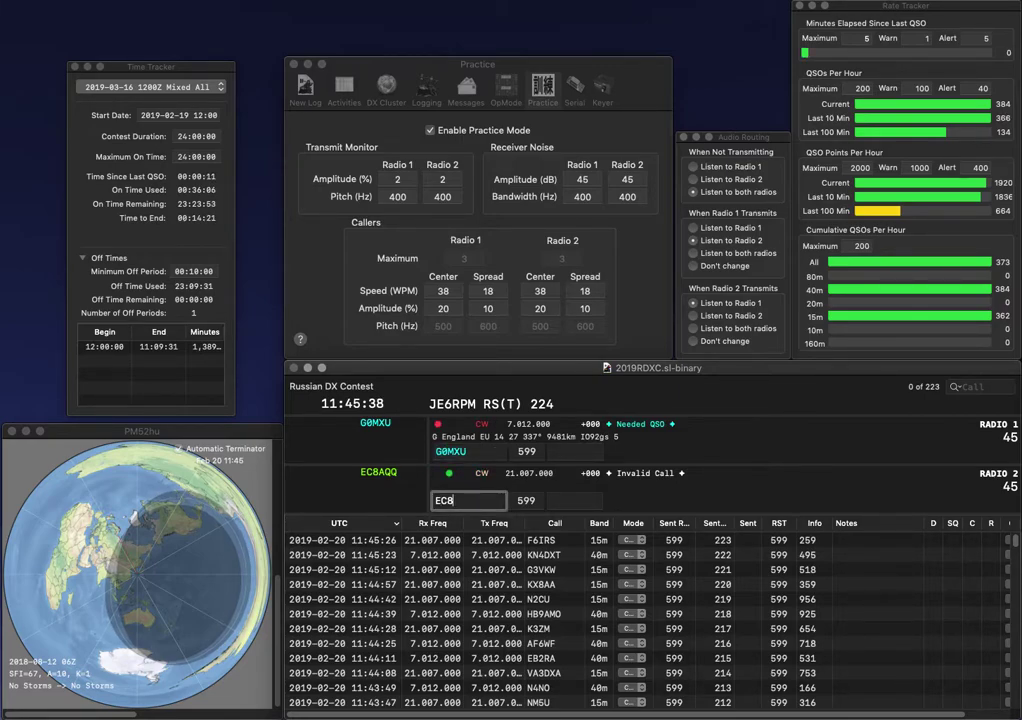
pyautogui.press('BackSpace')
pyautogui.write('7ABV')
pyautogui.press('Return')
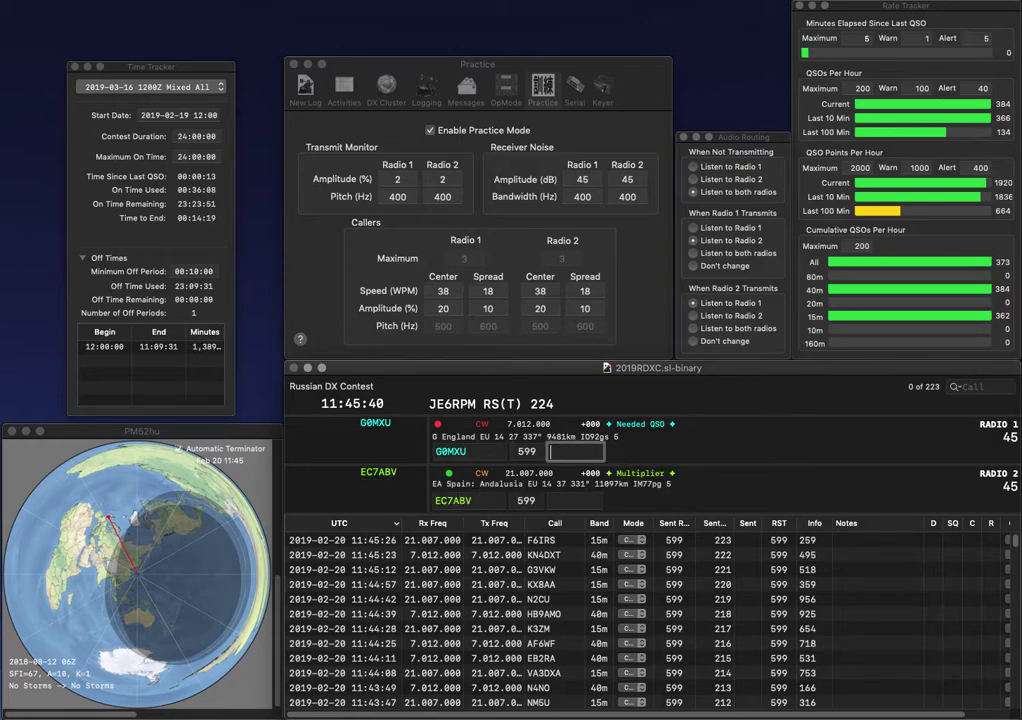
# - Log G0MXU on Radio 1 with exchange 364 and EC7ABV on Radio 2 with exchange 15
pyautogui.write('364')
pyautogui.press('Return')
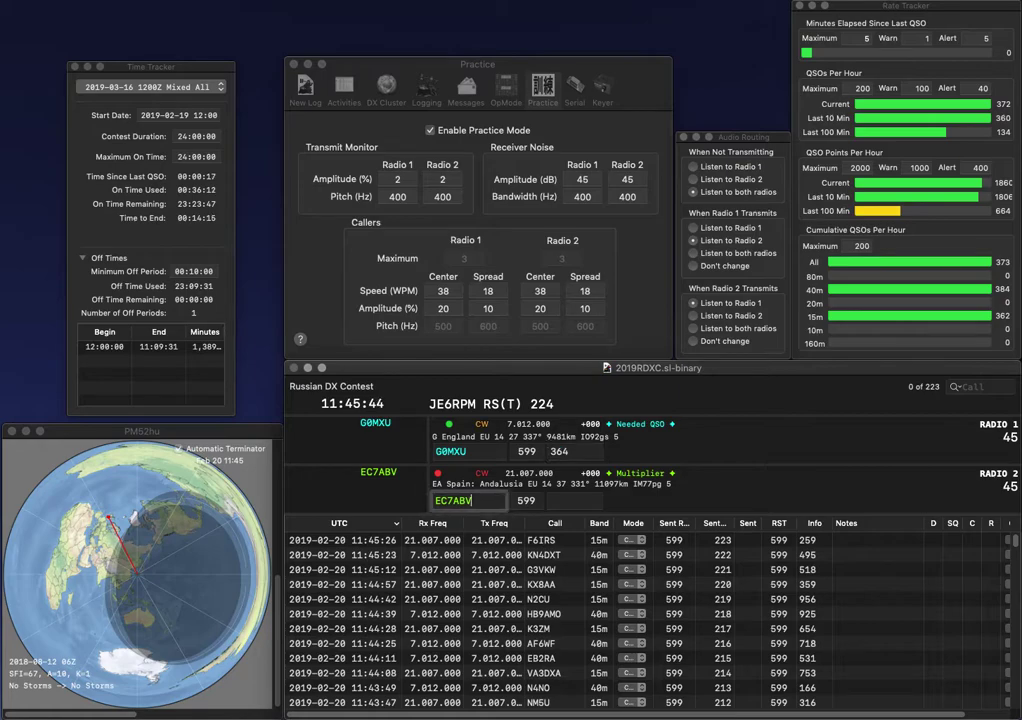
pyautogui.write('15')
pyautogui.press('Return')
# - Enter the partial call EE on Radio 1 and send the partial call VK on Radio 2
pyautogui.write('EE')
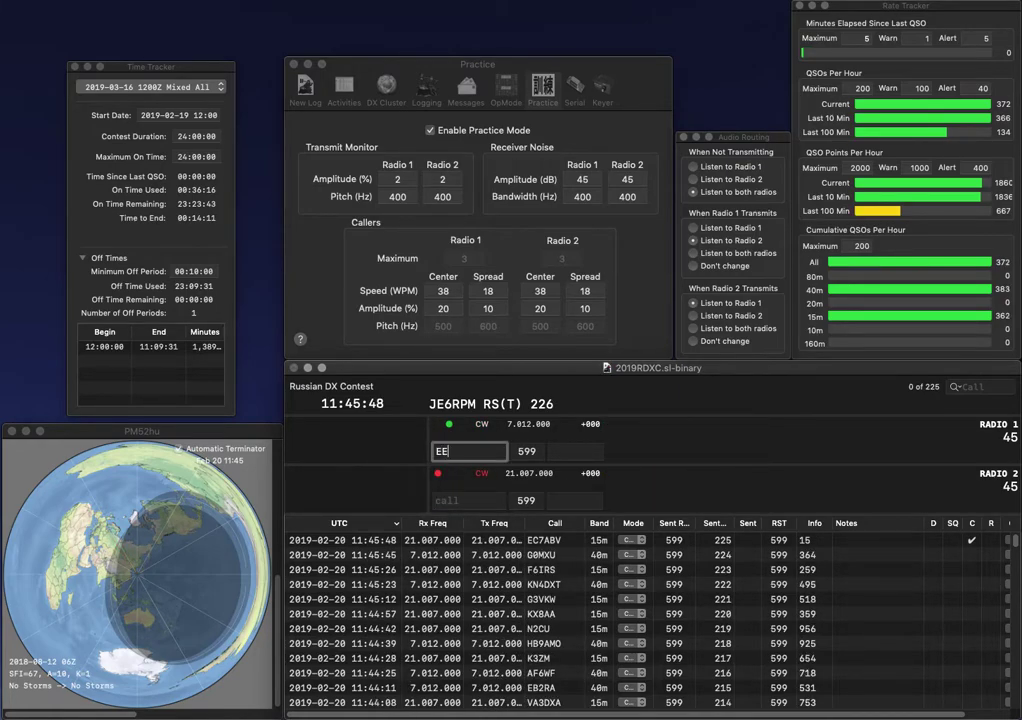
pyautogui.click(468, 500)
pyautogui.write('V')
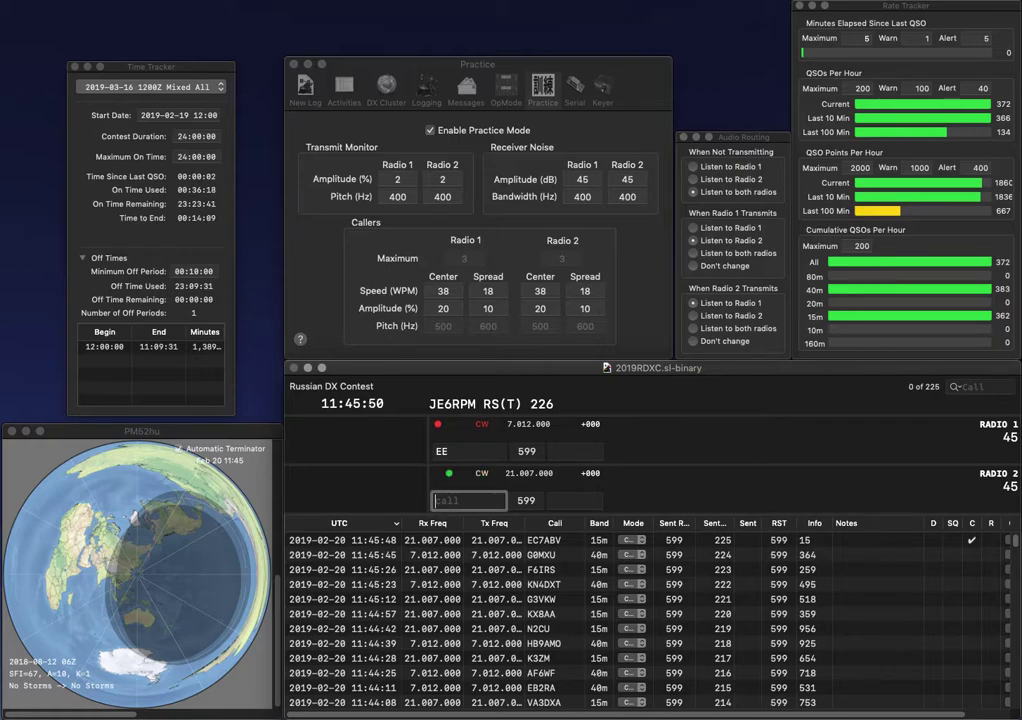
pyautogui.write('E')
pyautogui.press('BackSpace')
pyautogui.write('K')
pyautogui.press('Return')
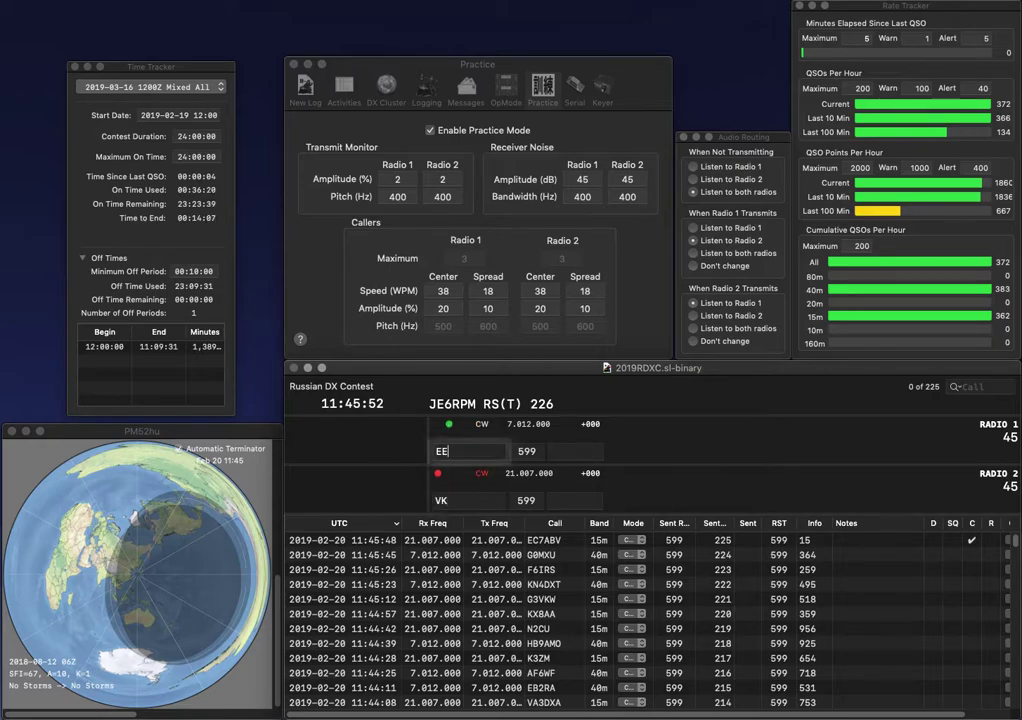
# - Complete the Radio 1 call as EE3E and extend the Radio 2 call to VK2TL
pyautogui.write('3E')
pyautogui.press('Return')
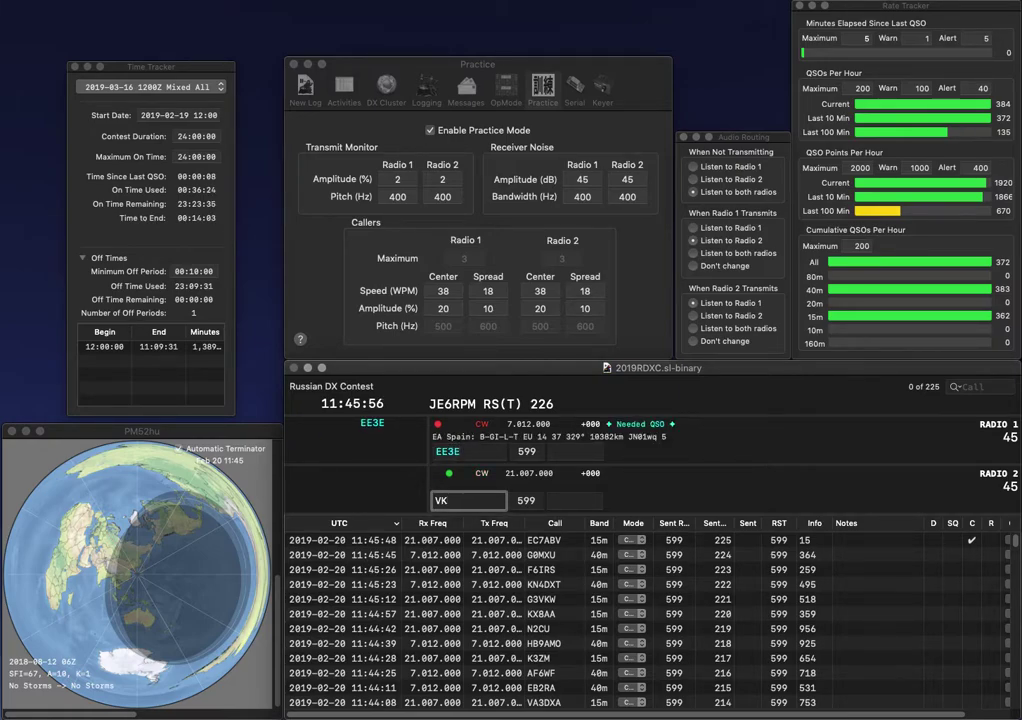
pyautogui.write('2TL')
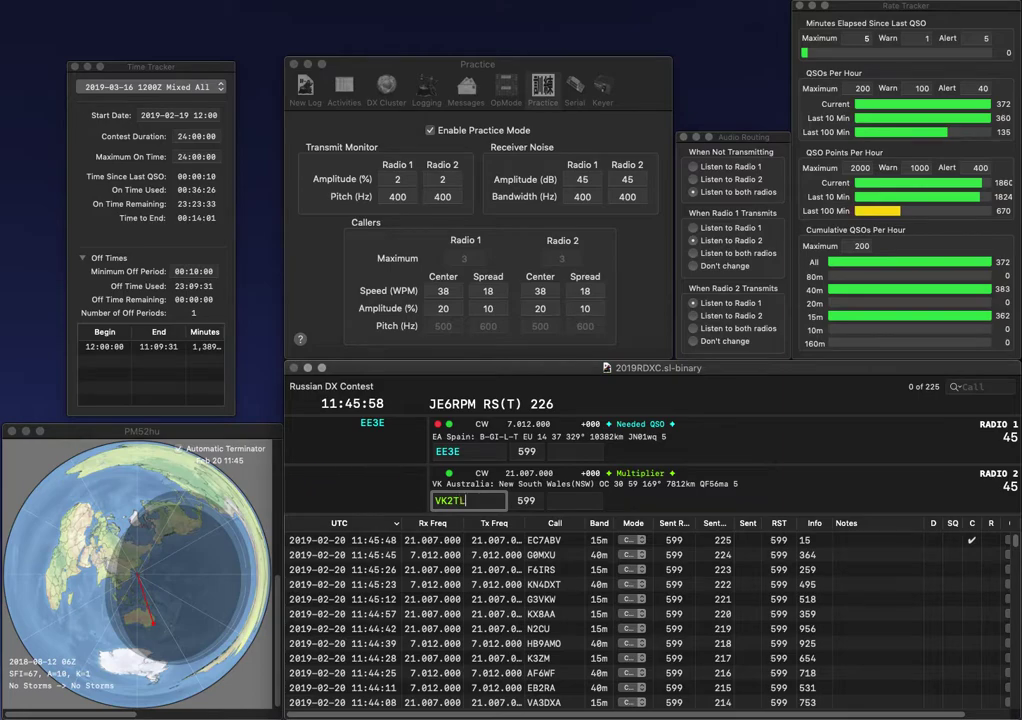
pyautogui.press('Return')
pyautogui.press('space')
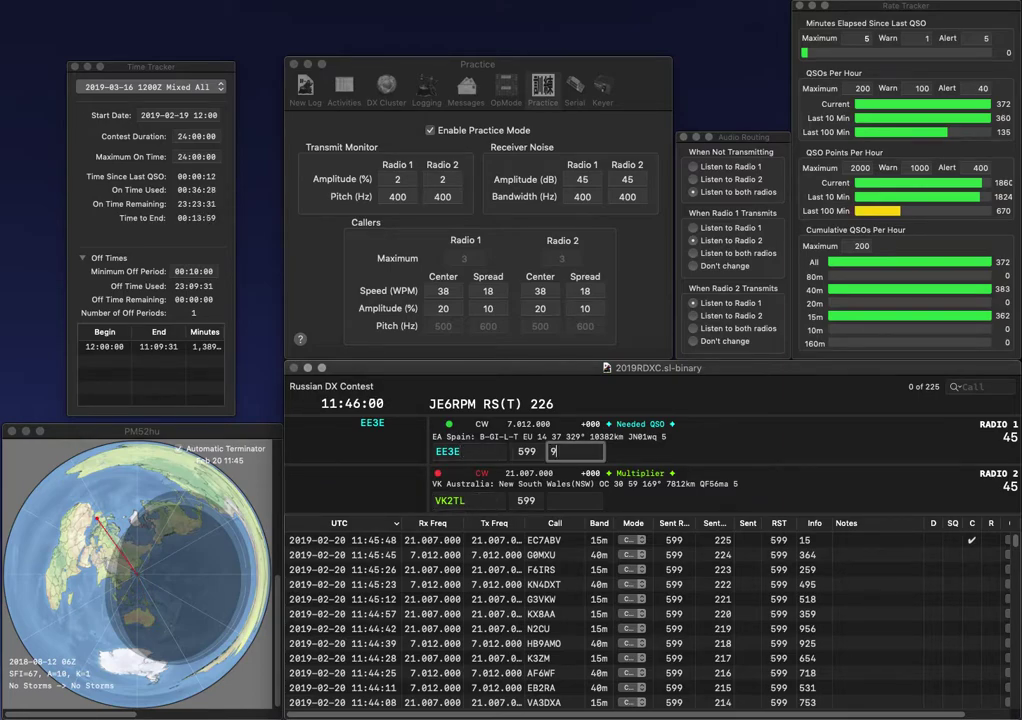
pyautogui.press('Return')
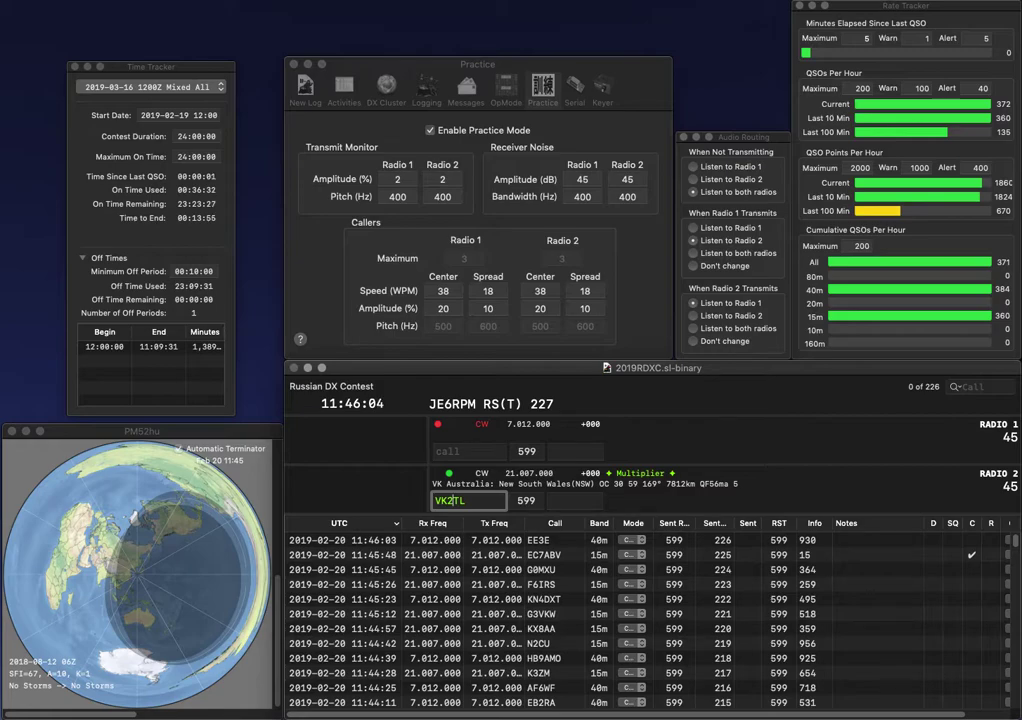
pyautogui.write('T')
pyautogui.press('Return')
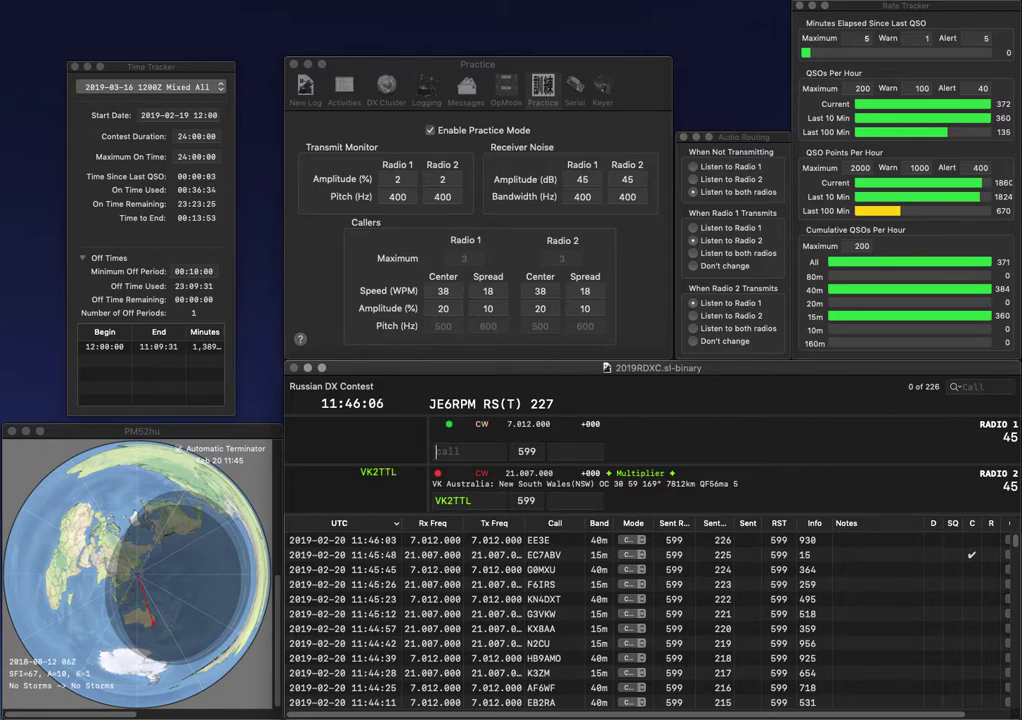
pyautogui.write('9A4MF')
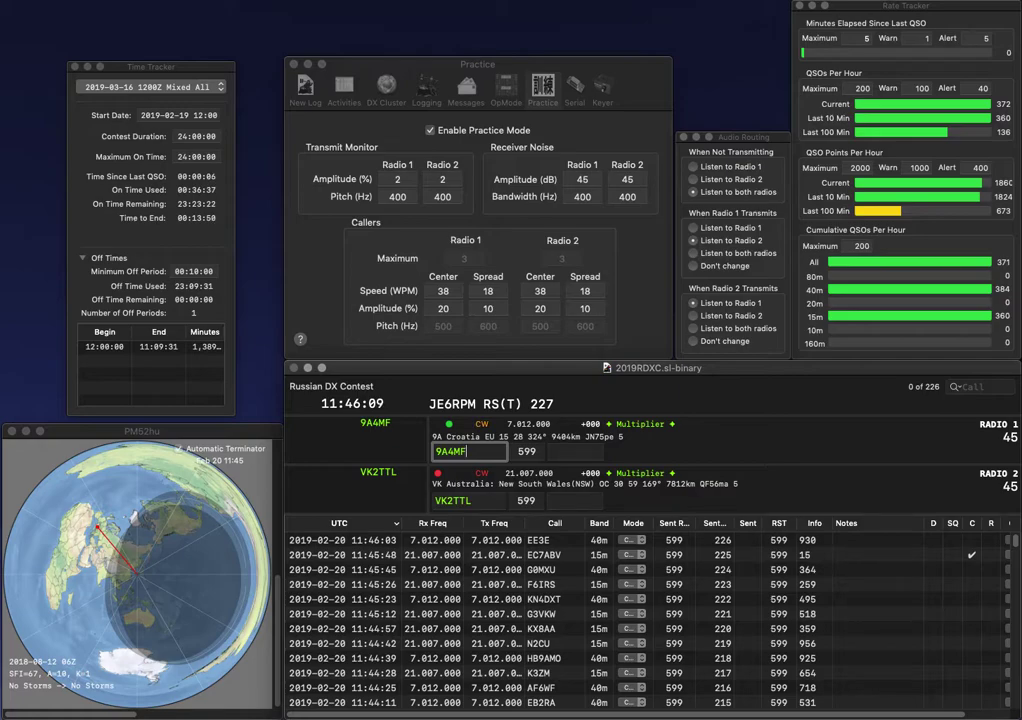
pyautogui.press('space')
pyautogui.press('Down')
pyautogui.press('space')
pyautogui.write('648')
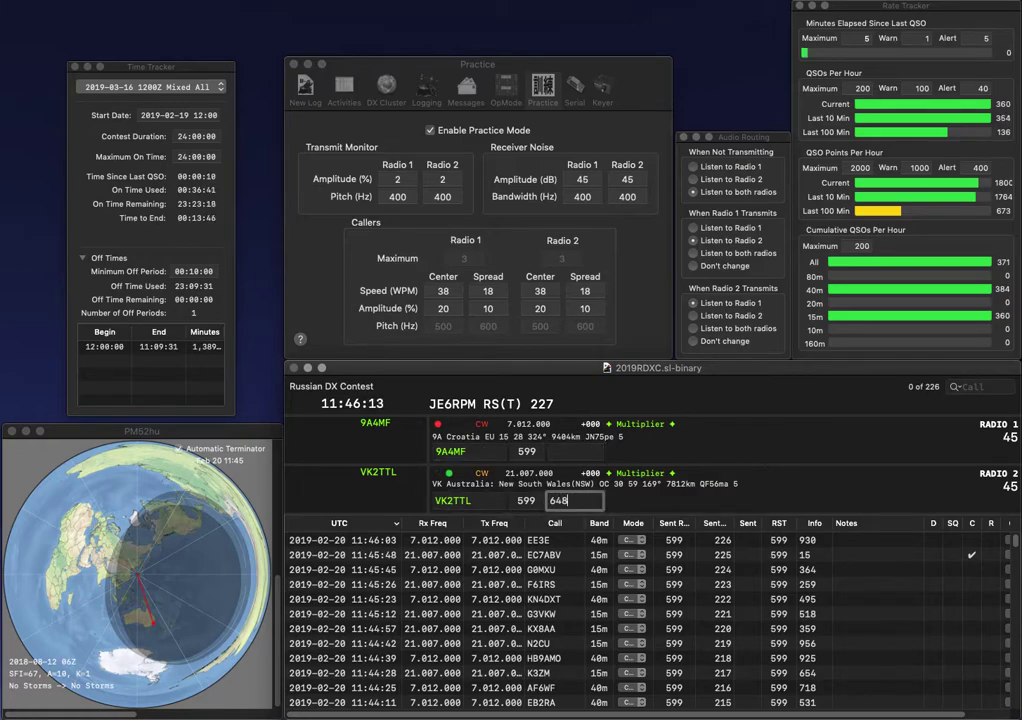
pyautogui.press('Return')
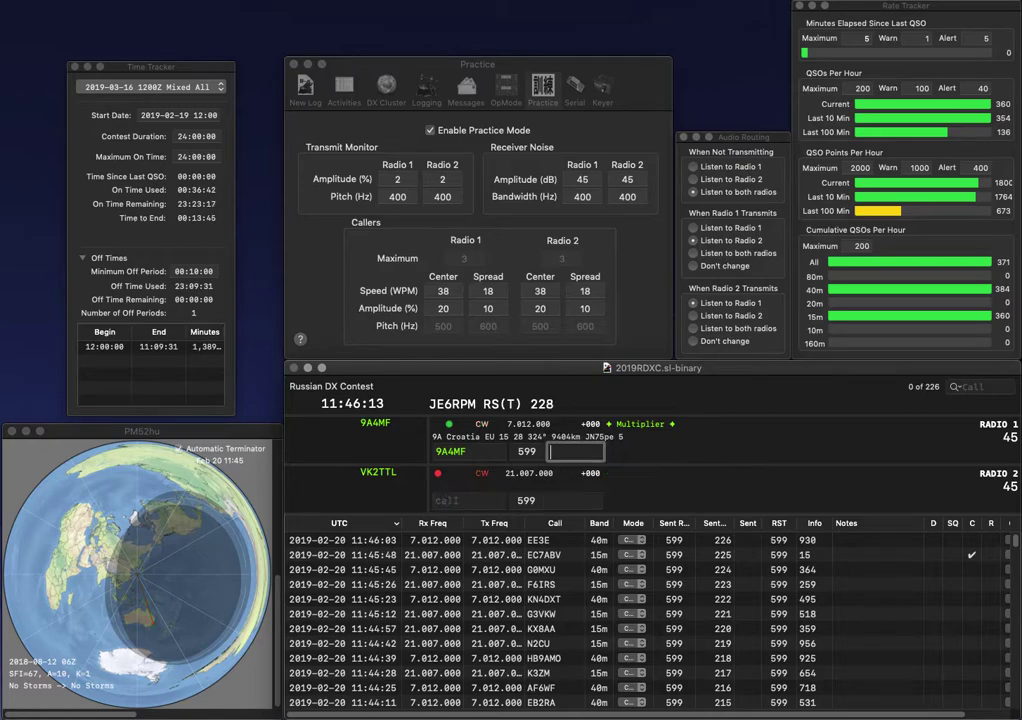
# - Log 9A4MF on Radio 1 with exchange 49 and answer VK4TMZ on Radio 2
pyautogui.write('49')
pyautogui.press('Return')
pyautogui.write('4TMZ')
pyautogui.press('Return')
pyautogui.write('6I')
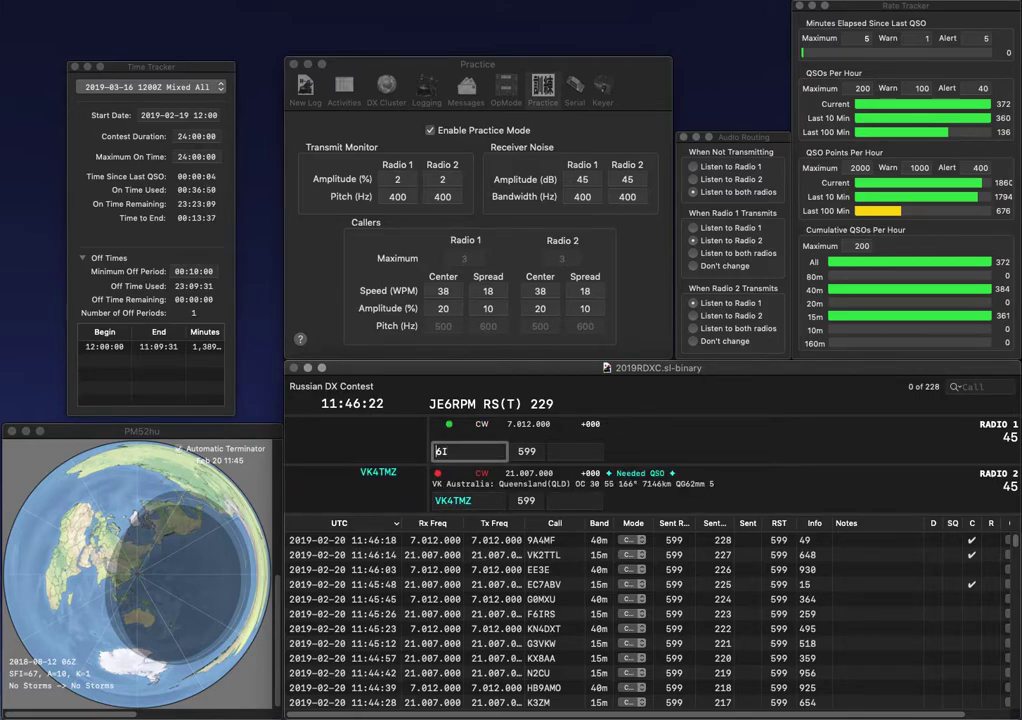
pyautogui.press('Right')
pyautogui.write('T')
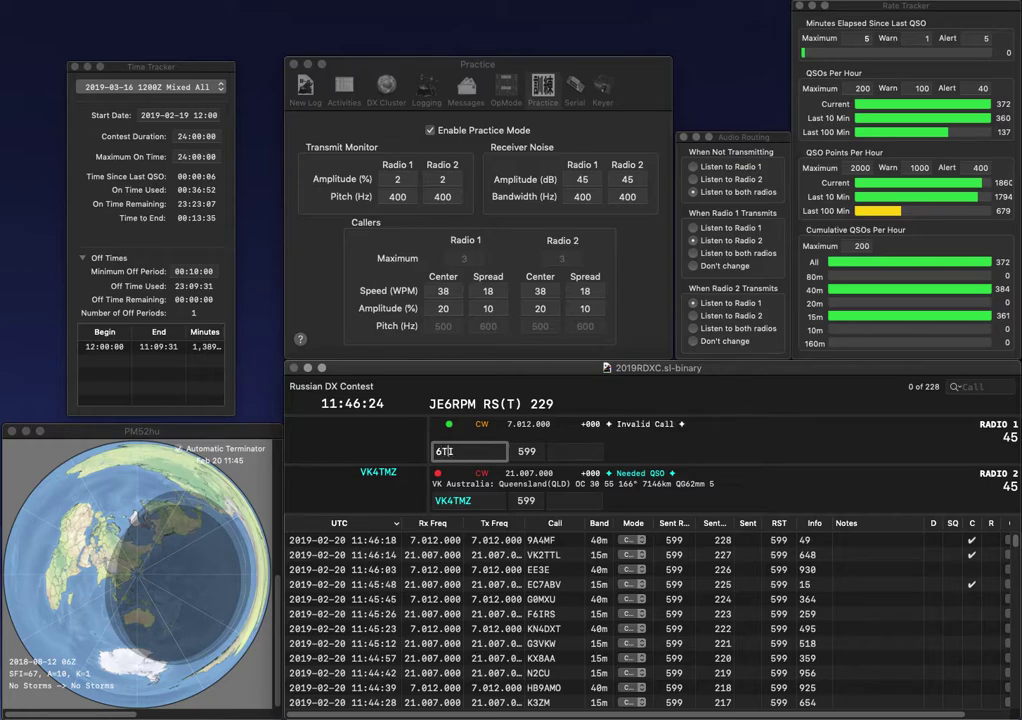
pyautogui.press('Down')
pyautogui.press('Return')
pyautogui.write('471')
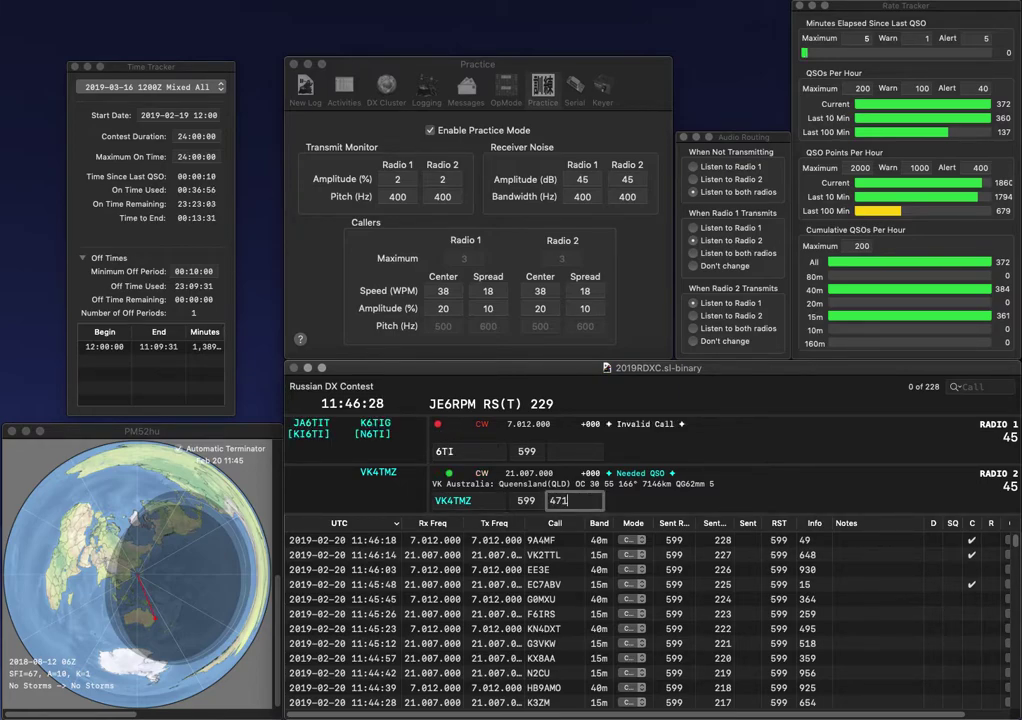
pyautogui.press('Return')
# - Complete the Radio 1 call as AG6TS and send the partial call DSC on Radio 2
pyautogui.write('AG')
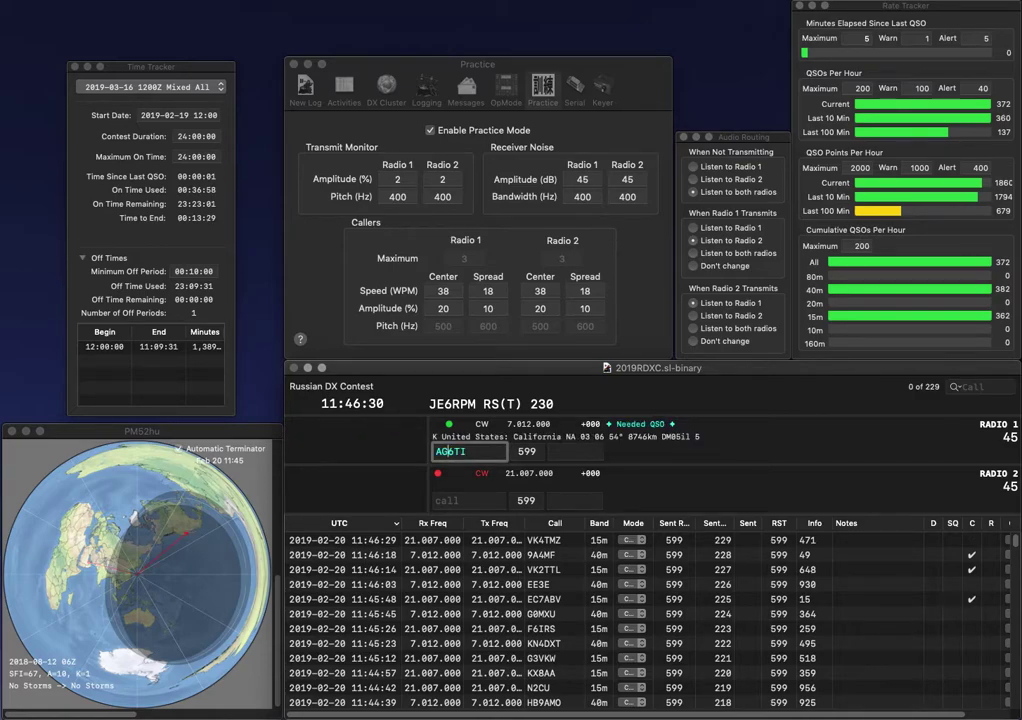
pyautogui.press('BackSpace')
pyautogui.write('S')
pyautogui.press('Return')
pyautogui.write('D')
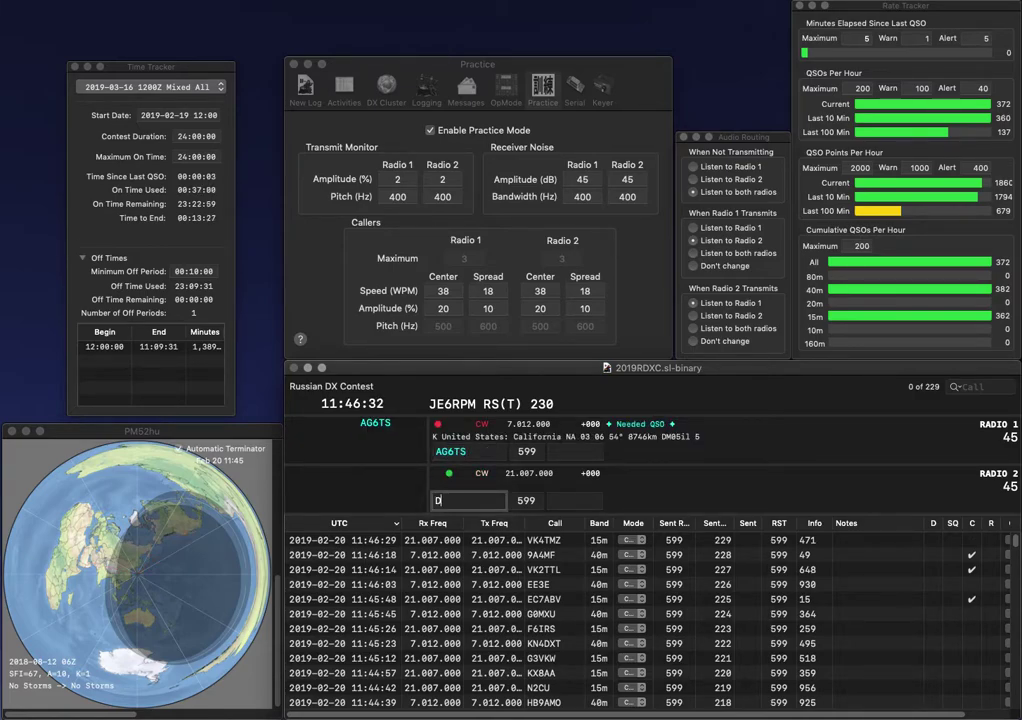
pyautogui.write('SC')
pyautogui.press('Return')
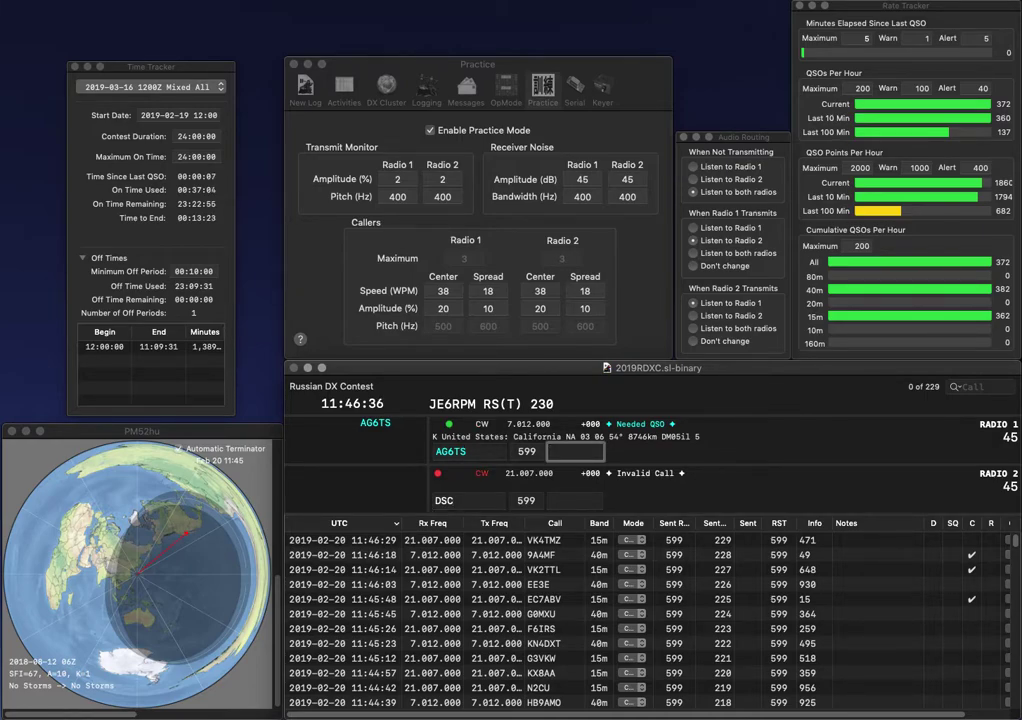
# - Log AG6TS on Radio 1 with exchange 326 and resend the Radio 2 partial call with the digit 8 added
pyautogui.write('326')
pyautogui.press('Return')
pyautogui.press('Left')
pyautogui.write('S')
pyautogui.press('BackSpace')
pyautogui.write('8')
pyautogui.press('Return')
# - Enter the partial call 2RE on Radio 1 and correct the Radio 2 call to DH8WC
pyautogui.write('2RE')
pyautogui.press('Down')
pyautogui.press('Delete')
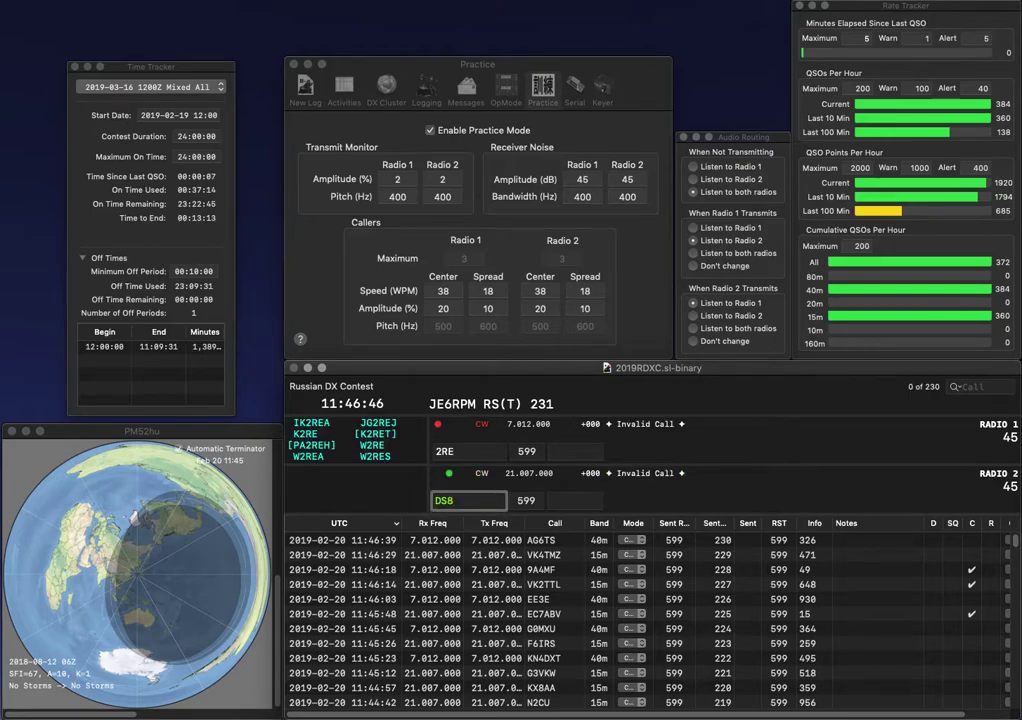
pyautogui.write('WC')
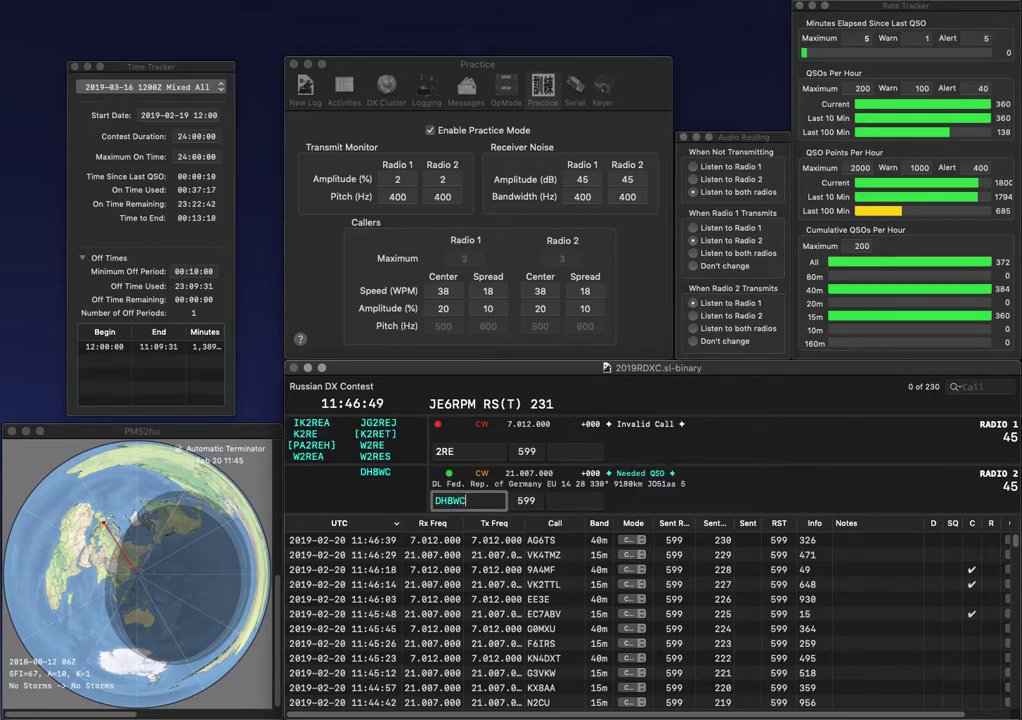
# - Extend the Radio 1 call to L62RE and enter exchange 70 for DH8WC on Radio 2
pyautogui.press('Up')
pyautogui.write('LB')
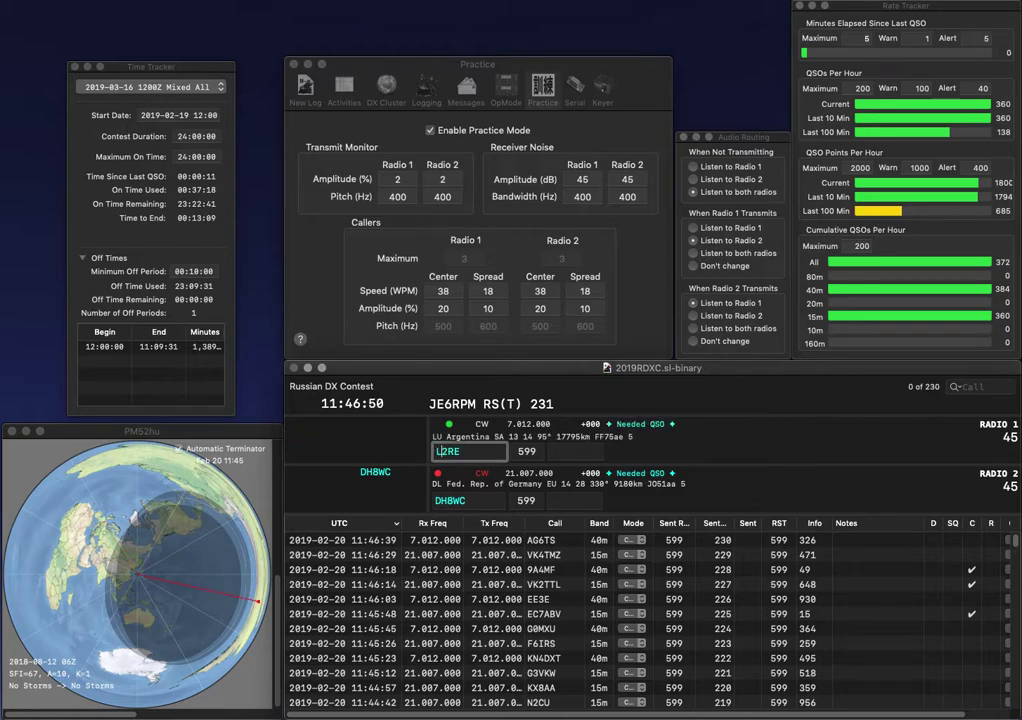
pyautogui.press('BackSpace')
pyautogui.write('6')
pyautogui.press('Down')
pyautogui.press('Tab')
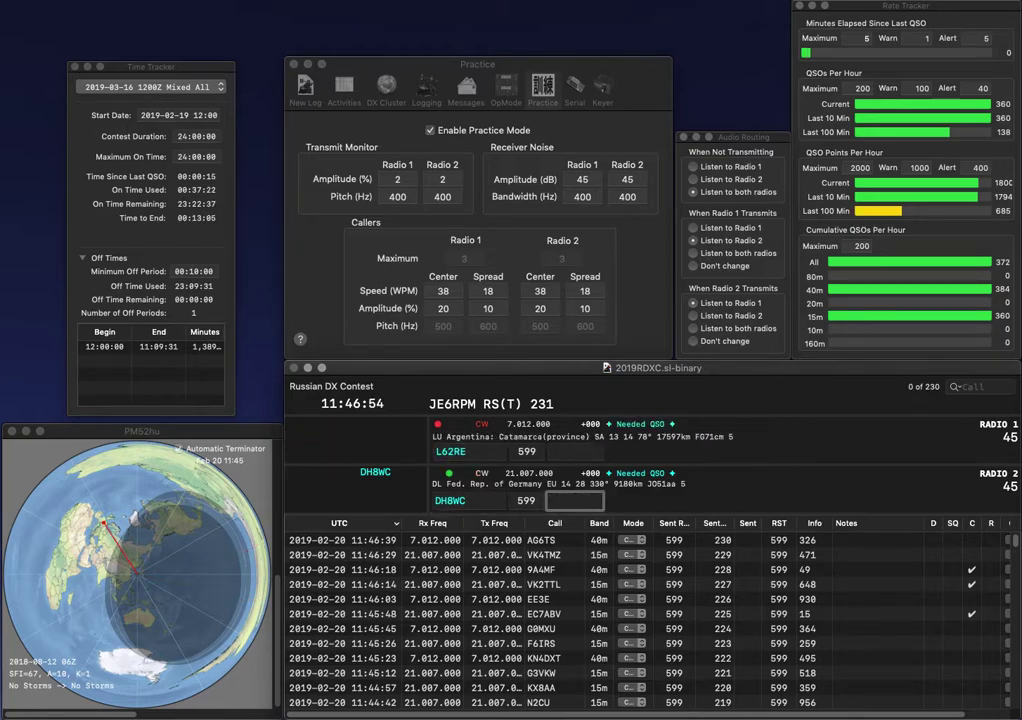
pyautogui.write('70')
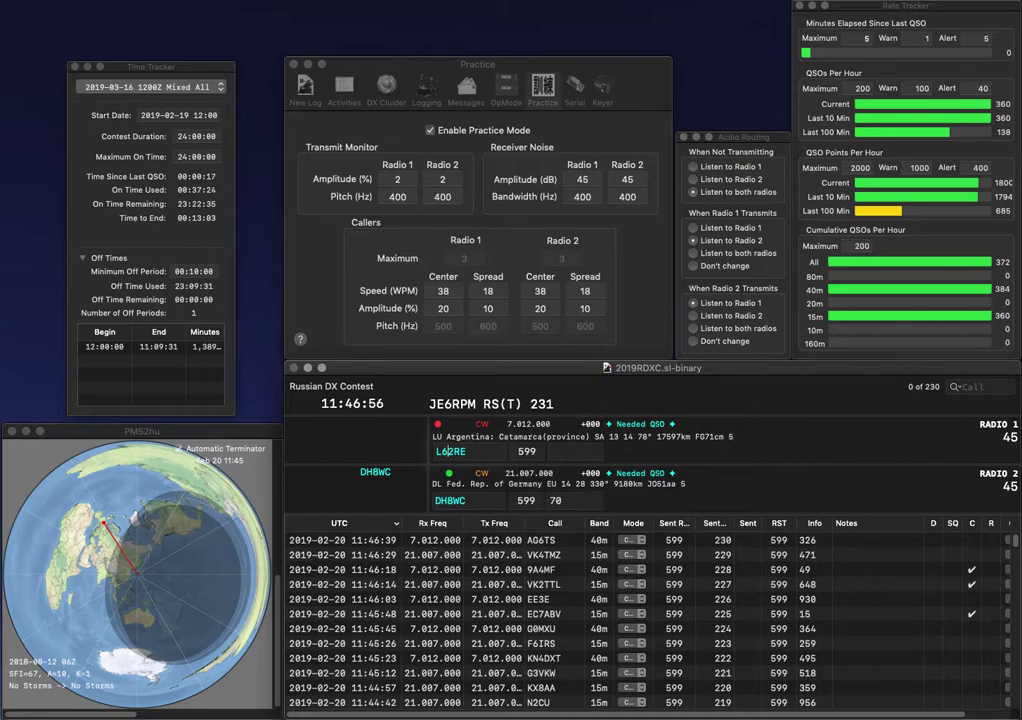
# - Log DH8WC on Radio 2 and correct the Radio 1 call to LB3RE
pyautogui.press('Return')
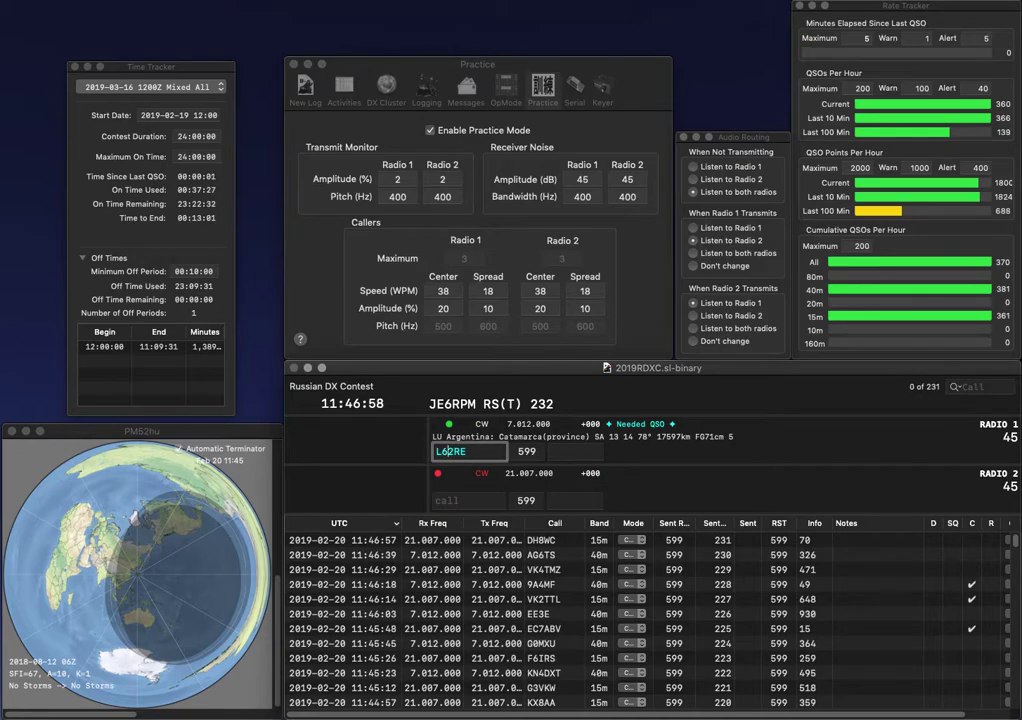
pyautogui.press('Left')
pyautogui.press('Left')
pyautogui.press('BackSpace')
pyautogui.write('3')
pyautogui.press('Left')
pyautogui.press('BackSpace')
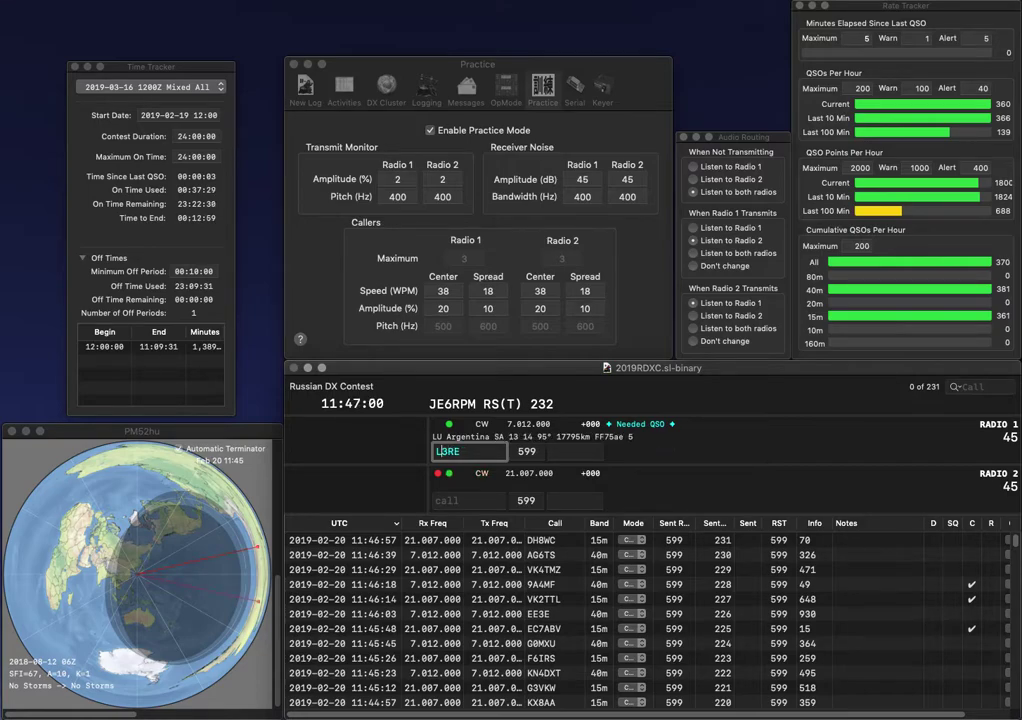
pyautogui.write('B')
pyautogui.press('Return')
# - Answer a Radio 2 caller as W3XX and log LB3RE on Radio 1 with exchange 458
pyautogui.write('3X')
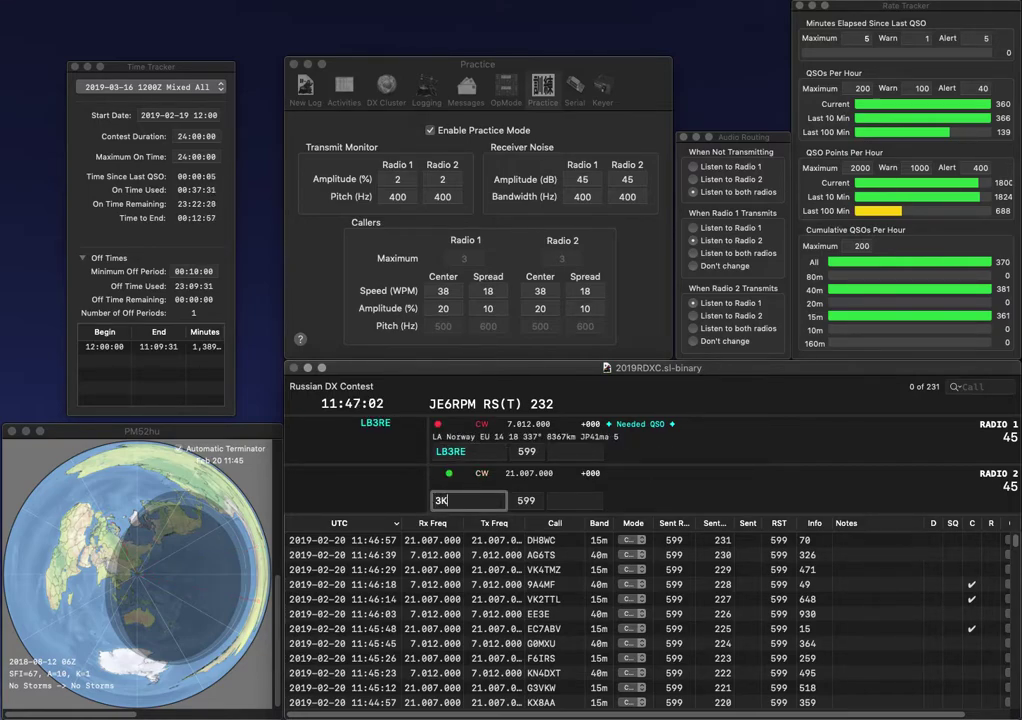
pyautogui.write('X')
pyautogui.press('Home')
pyautogui.write('W')
pyautogui.press('Return')
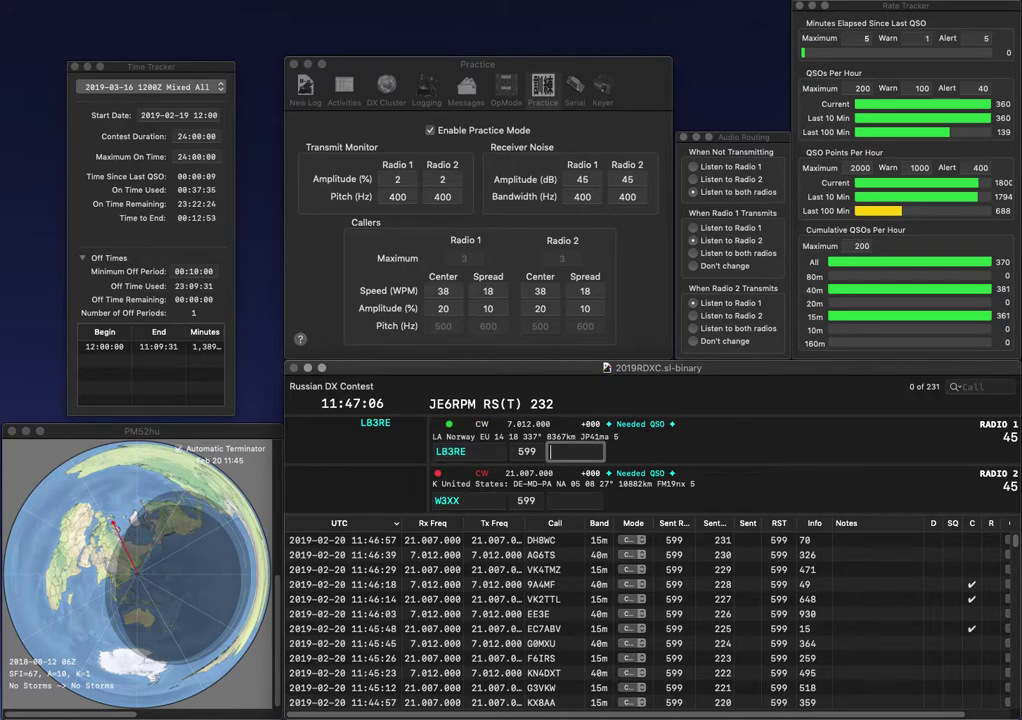
pyautogui.write('458')
pyautogui.press('Return')
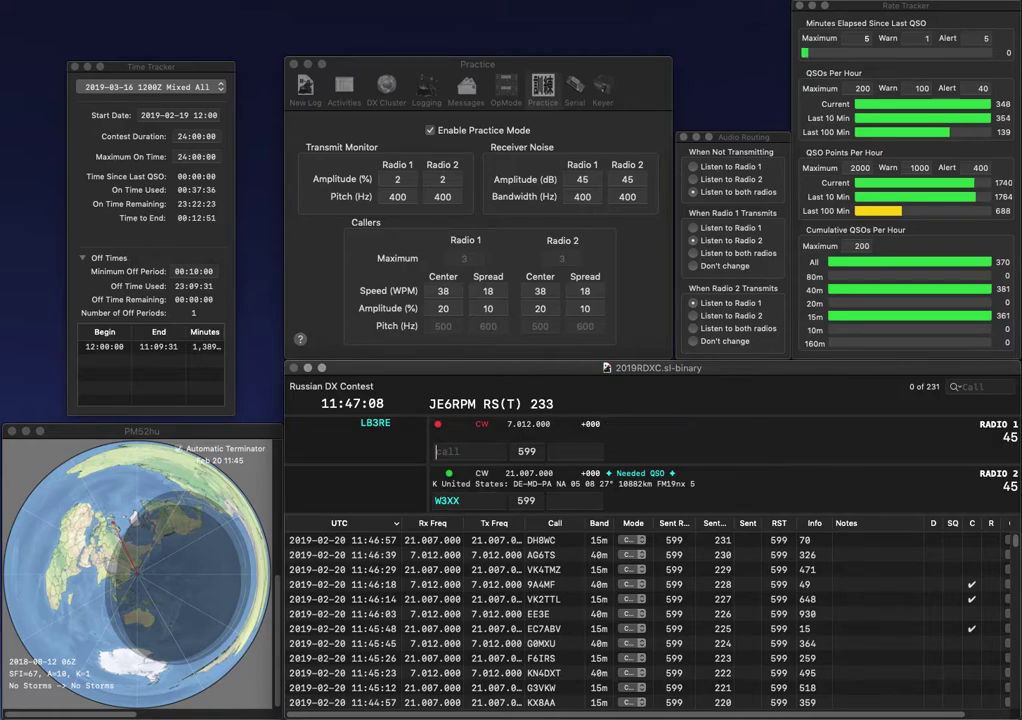
pyautogui.click(446, 500)
pyautogui.write('B')
pyautogui.press('Delete')
pyautogui.write('4')
pyautogui.press('BackSpace')
pyautogui.write('5')
pyautogui.press('Return')
pyautogui.write('T')
pyautogui.press('BackSpace')
pyautogui.write('A')
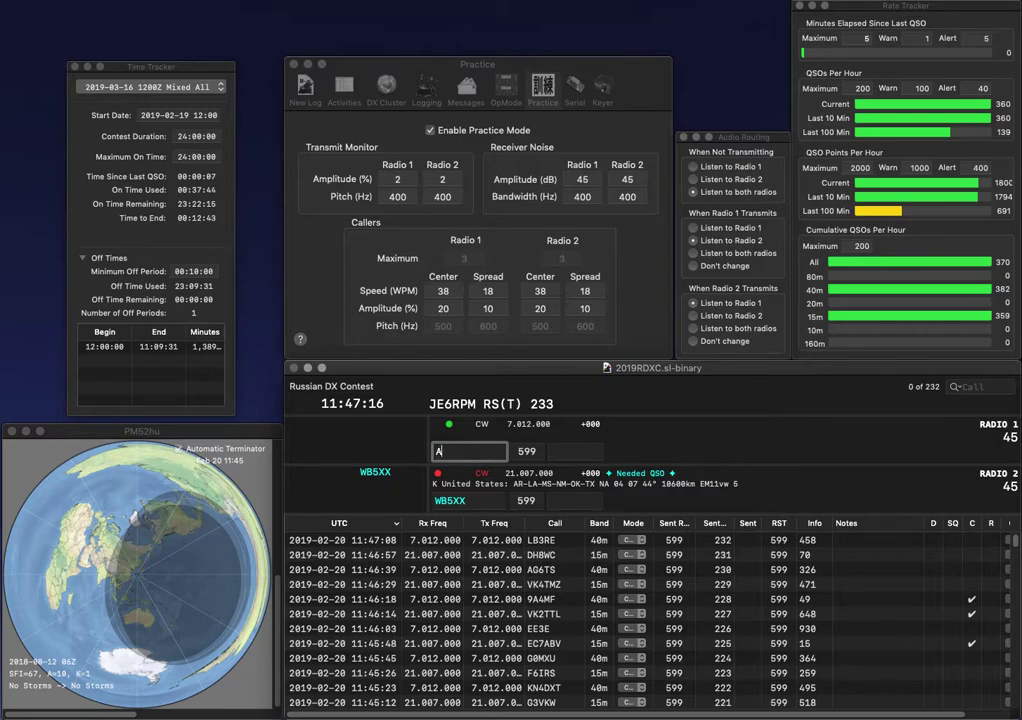
pyautogui.write('NQ')
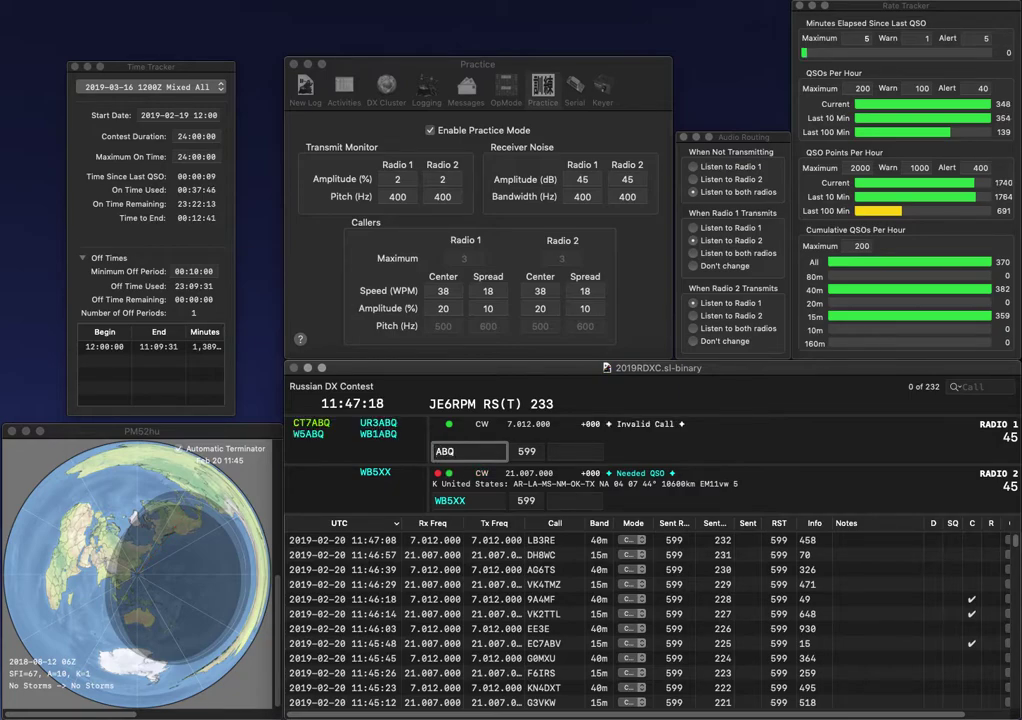
pyautogui.press('Home')
pyautogui.write('CT7')
pyautogui.press('Return')
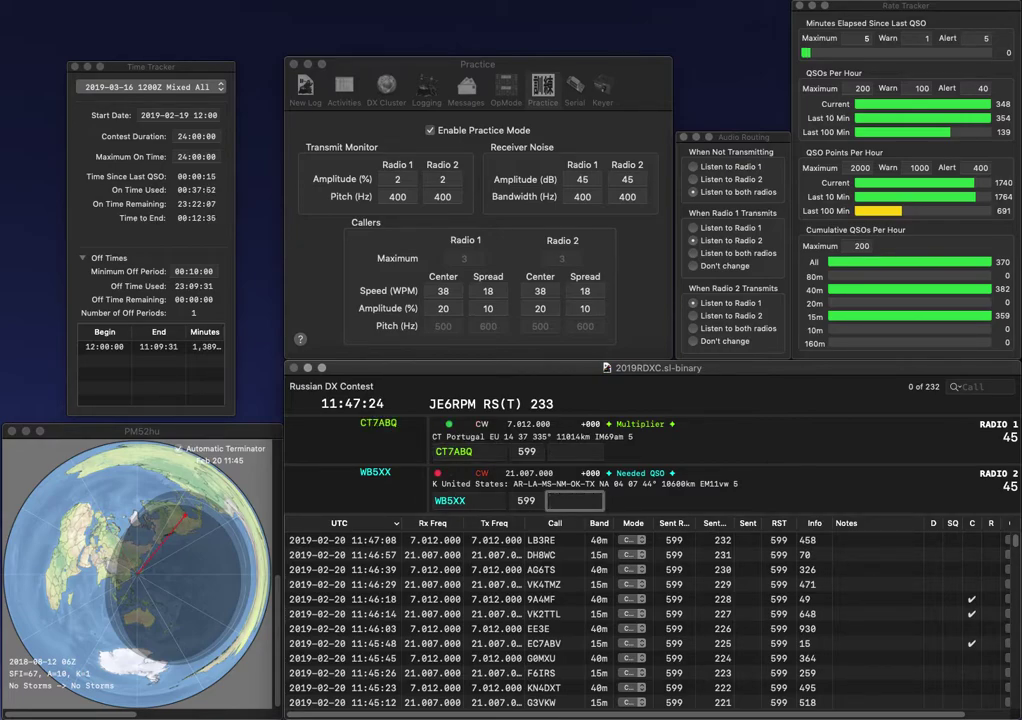
pyautogui.press('Tab')
pyautogui.press('Tab')
pyautogui.write('4')
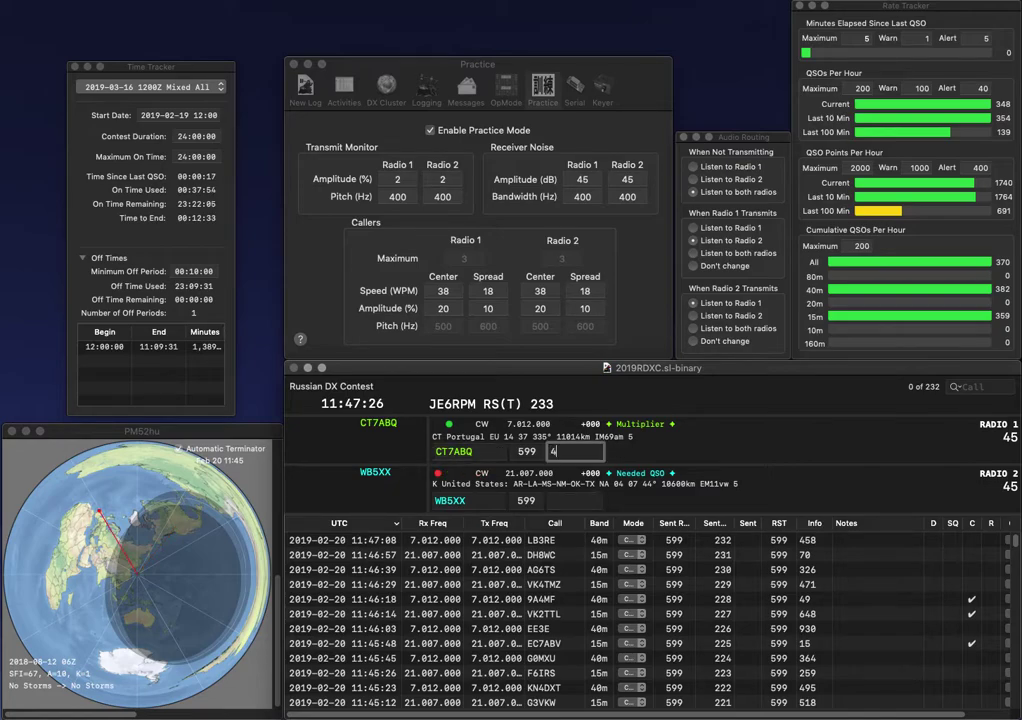
pyautogui.write('80')
pyautogui.press('Return')
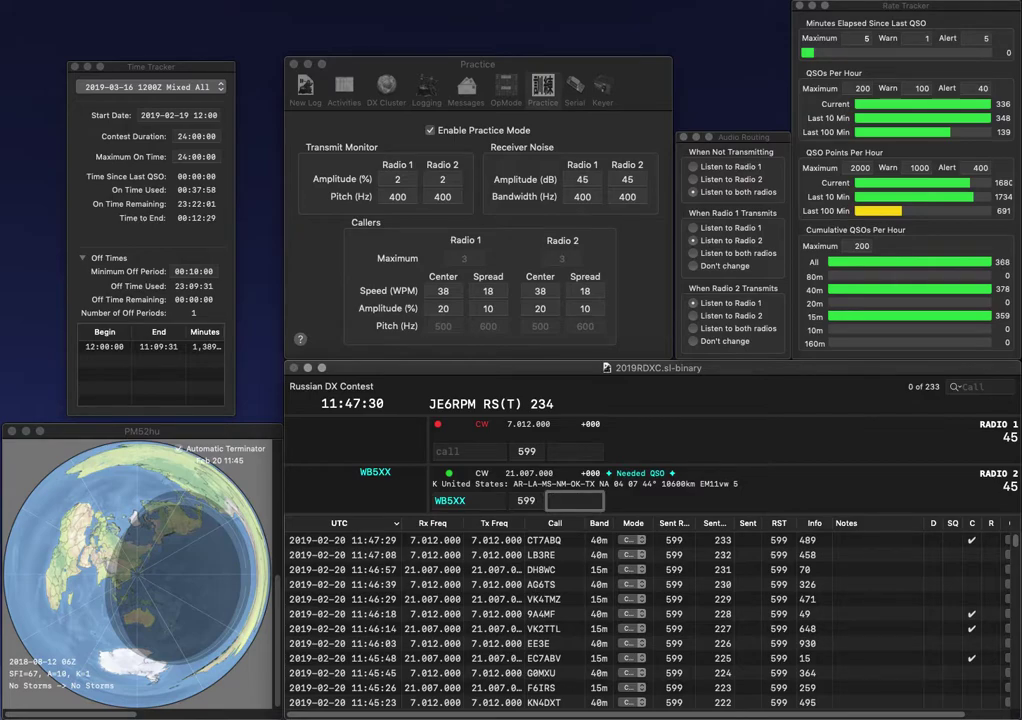
pyautogui.write('46')
pyautogui.press('Return')
# - Send the partial call PY on Radio 1 and the partial call JQ on Radio 2
pyautogui.write('WY')
pyautogui.press('BackSpace')
pyautogui.write('PY')
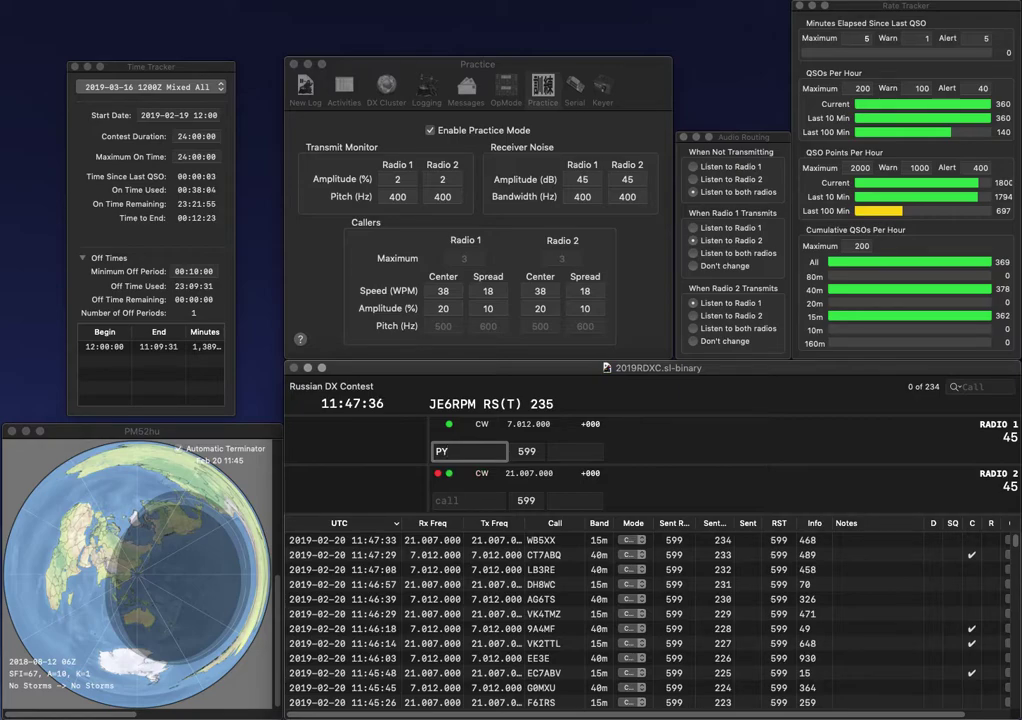
pyautogui.press('Return')
pyautogui.write('JQ')
pyautogui.press('Return')
pyautogui.write('1')
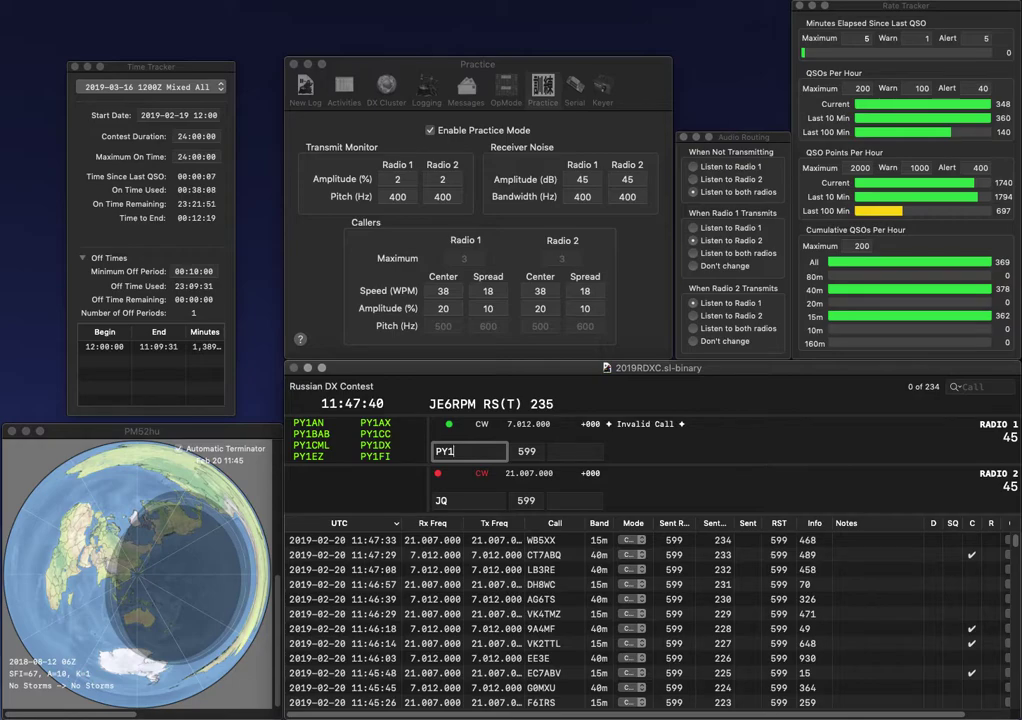
pyautogui.write('CML')
pyautogui.press('Return')
# - Complete the partial Radio 2 call as VE3KJQ and send it
pyautogui.press('Left')
pyautogui.press('Left')
pyautogui.write('3K')
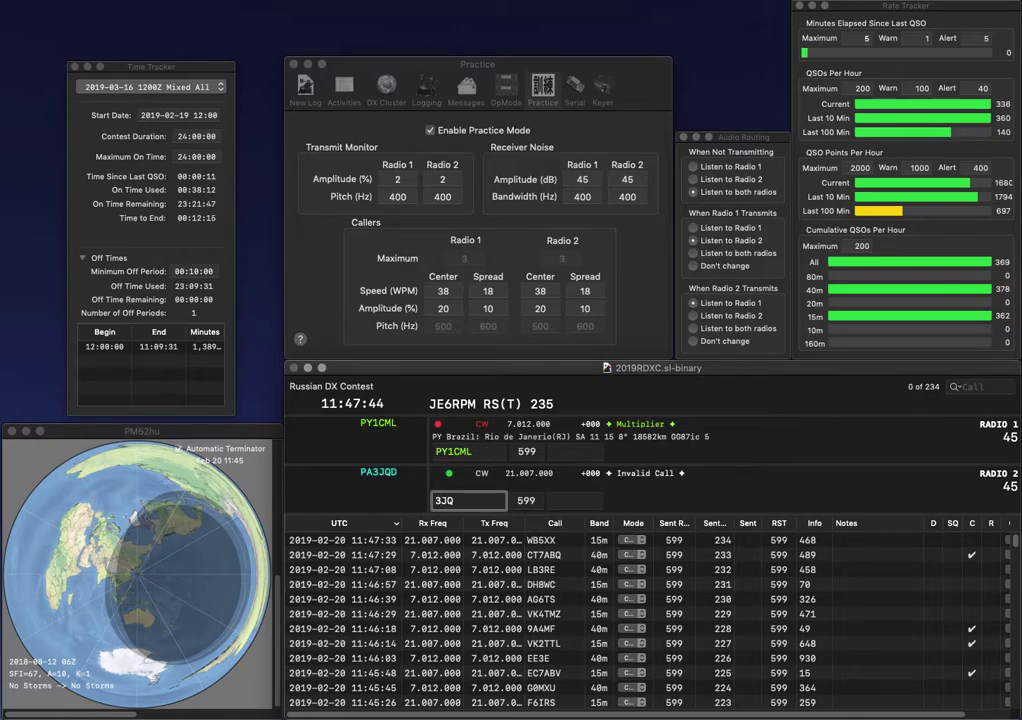
pyautogui.press('Left')
pyautogui.press('Left')
pyautogui.write('VE')
pyautogui.press('Return')
pyautogui.press('space')
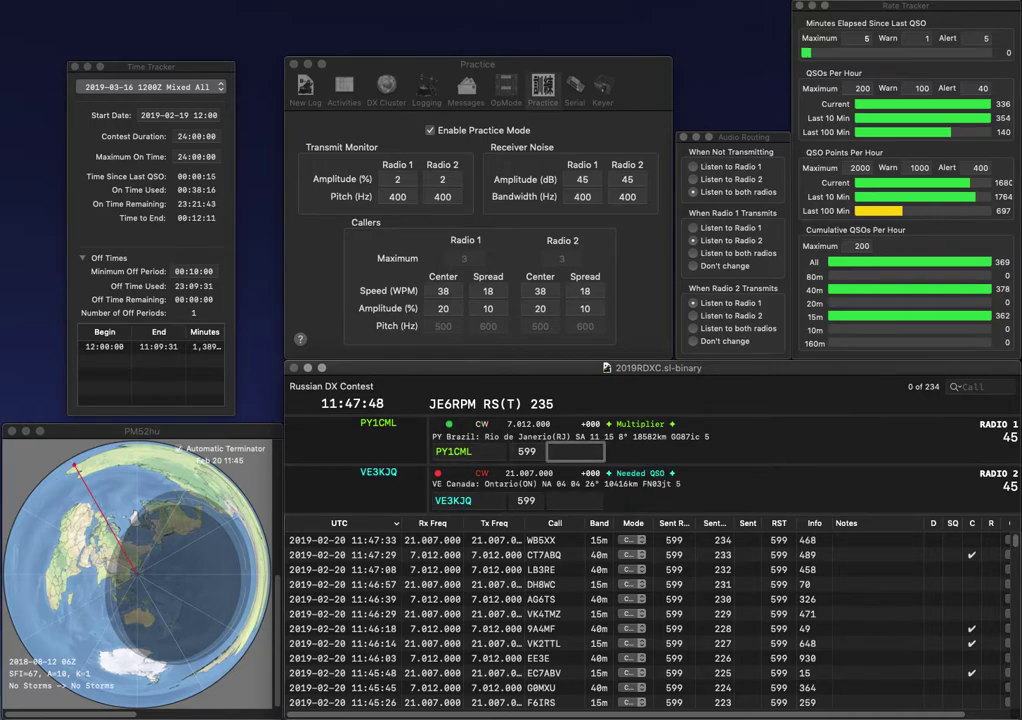
pyautogui.write('751')
pyautogui.press('Return')
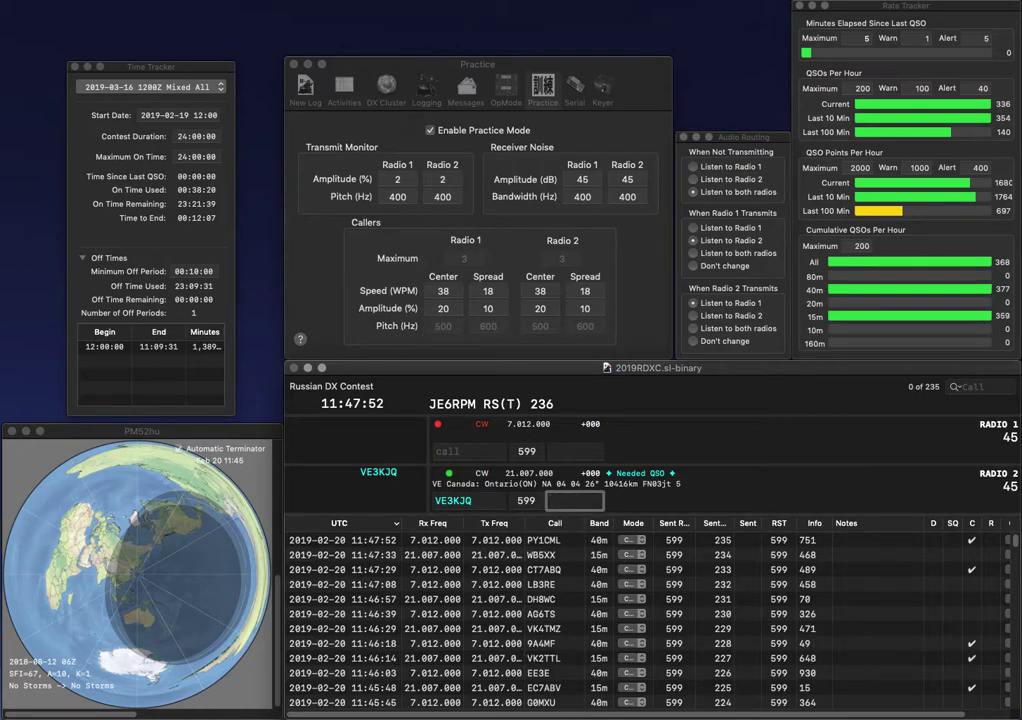
pyautogui.write('1')
pyautogui.press('Return')
pyautogui.write('KS')
pyautogui.press('Left')
pyautogui.press('Left')
pyautogui.write('1')
pyautogui.press('Return')
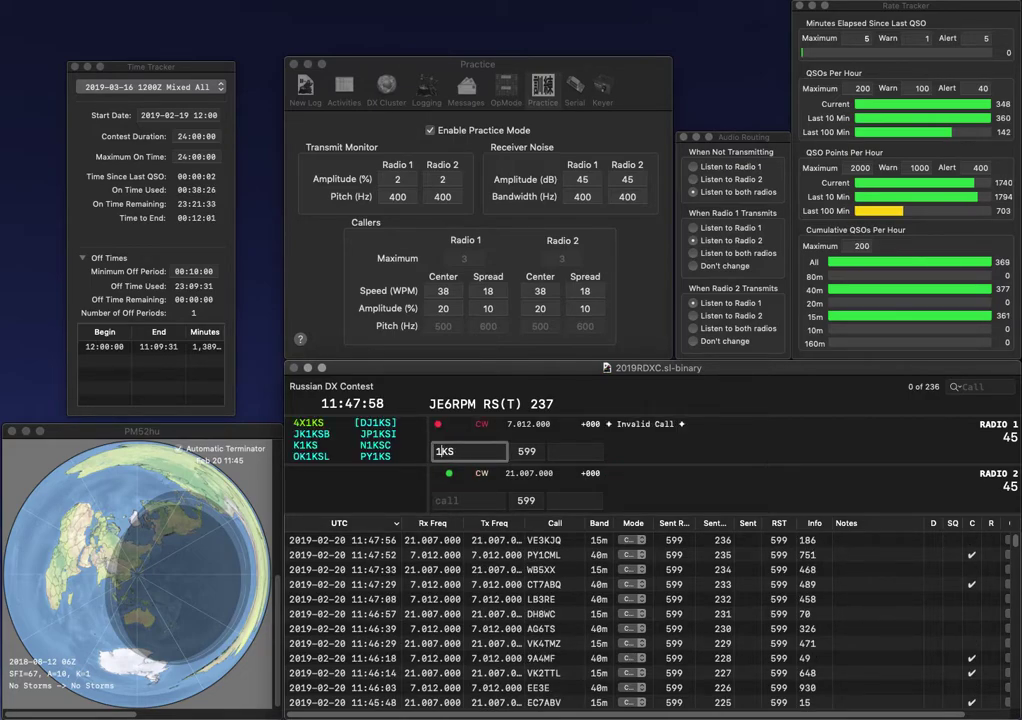
pyautogui.write('W7QM')
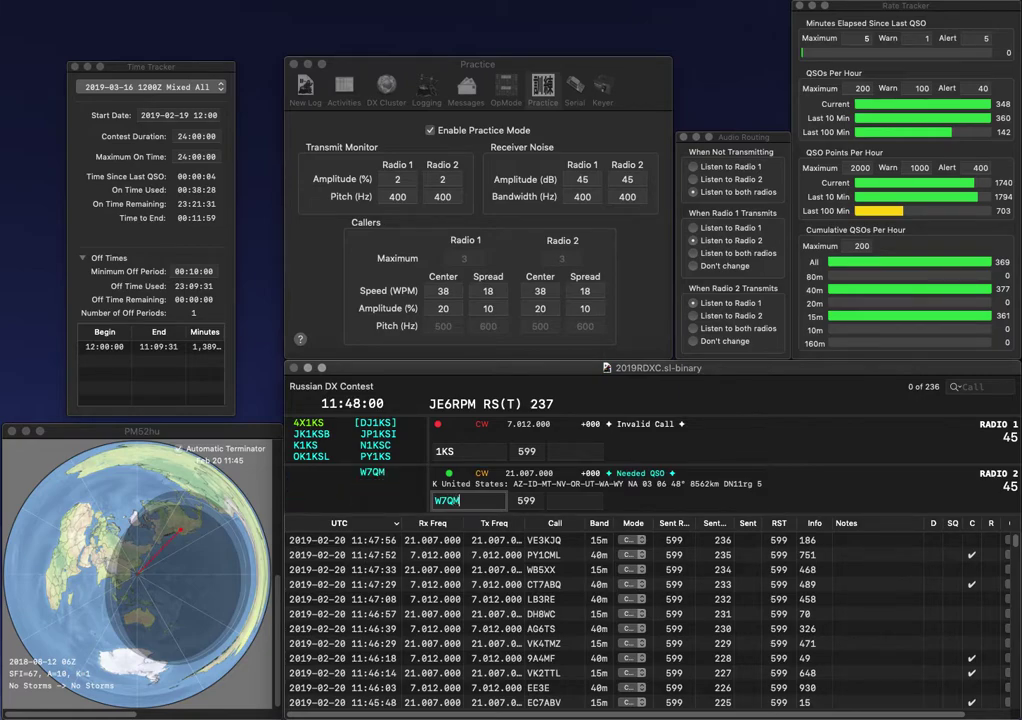
pyautogui.press('Return')
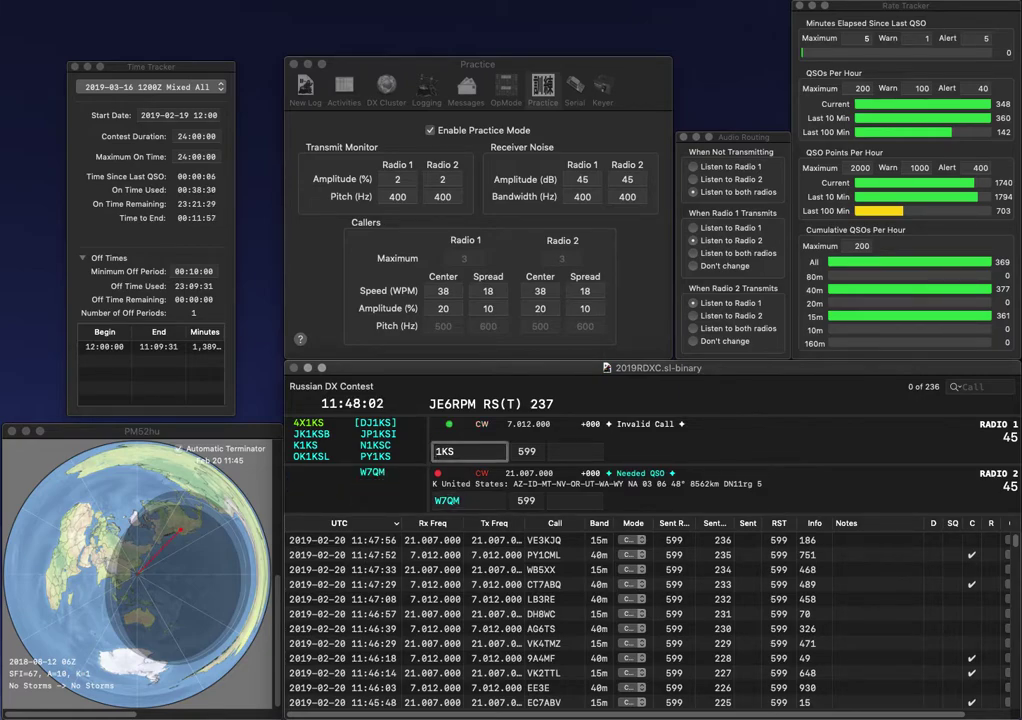
pyautogui.write('KS0')
pyautogui.press('Delete')
pyautogui.press('Return')
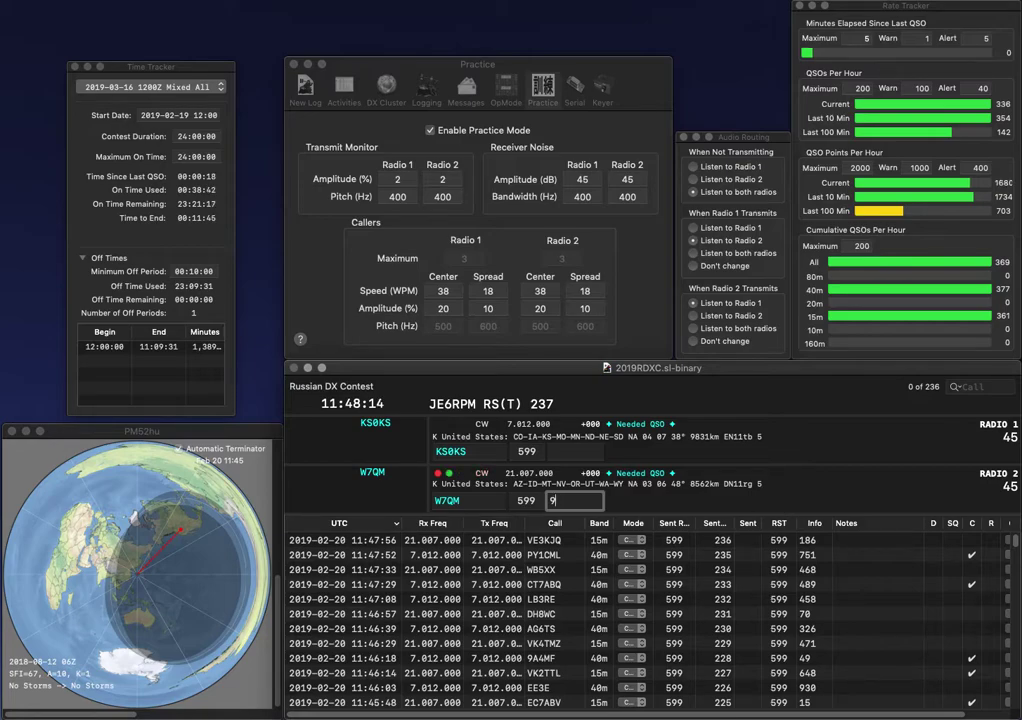
pyautogui.write('6')
pyautogui.press('Return')
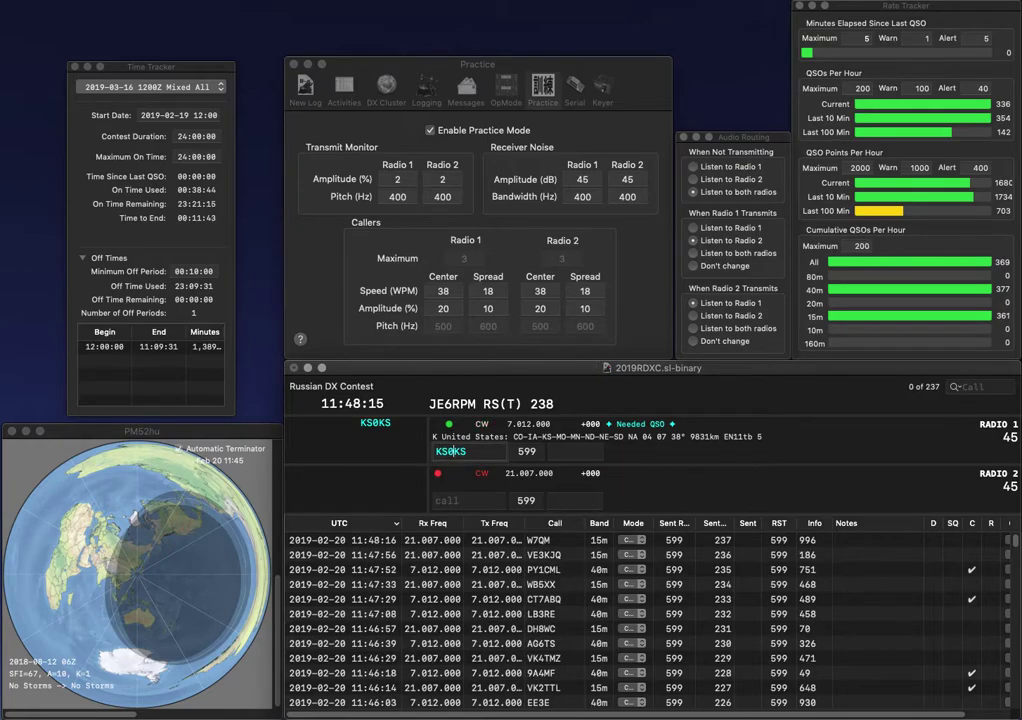
pyautogui.write('681')
pyautogui.press('Return')
pyautogui.write('AFK')
pyautogui.press('Left')
pyautogui.press('Left')
pyautogui.press('Left')
pyautogui.write('MI5')
pyautogui.press('\\')
pyautogui.write('WX4')
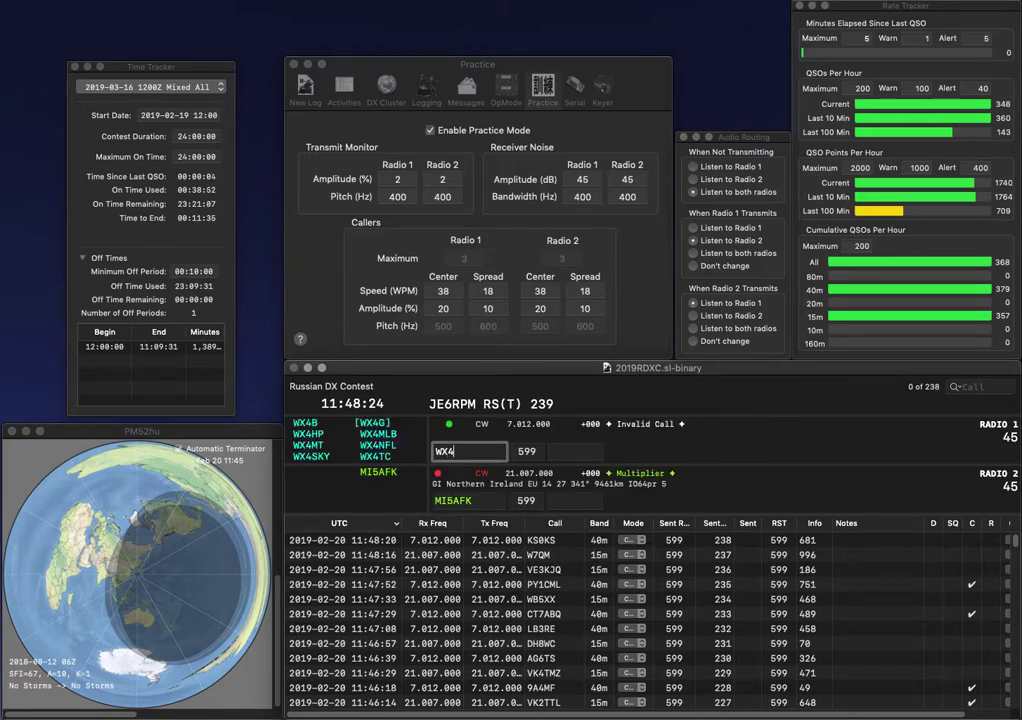
pyautogui.write('NFL')
pyautogui.press('\\')
pyautogui.press('space')
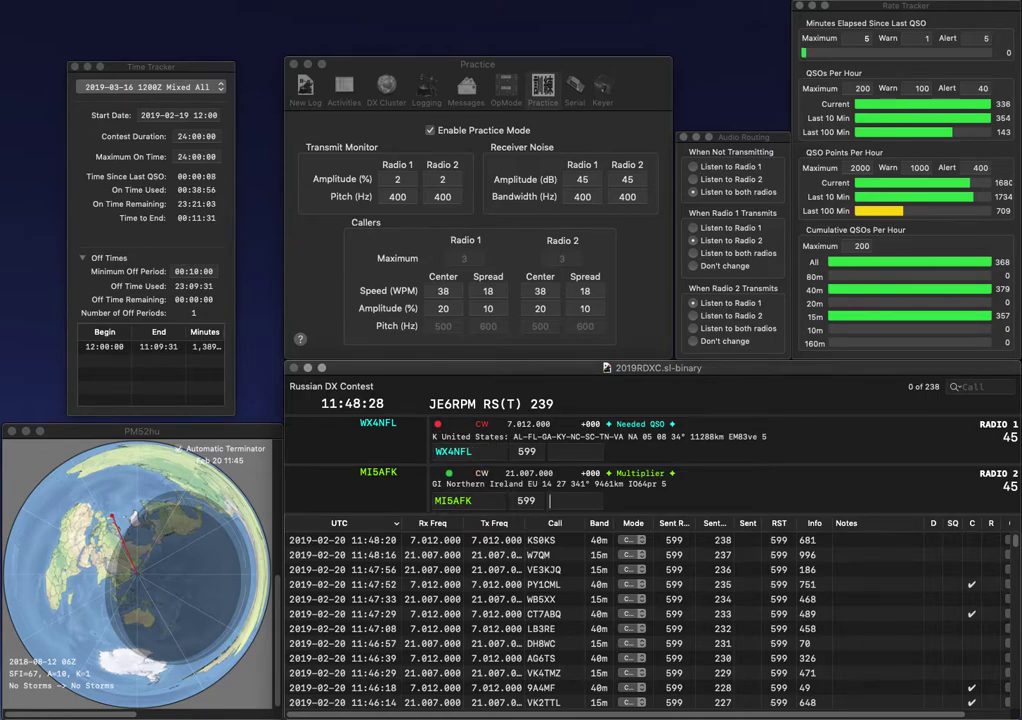
# - Replace the MI5 prefix of the Radio 2 call with 2, leaving the partial call 2AFK
pyautogui.press('space')
pyautogui.press('BackSpace')
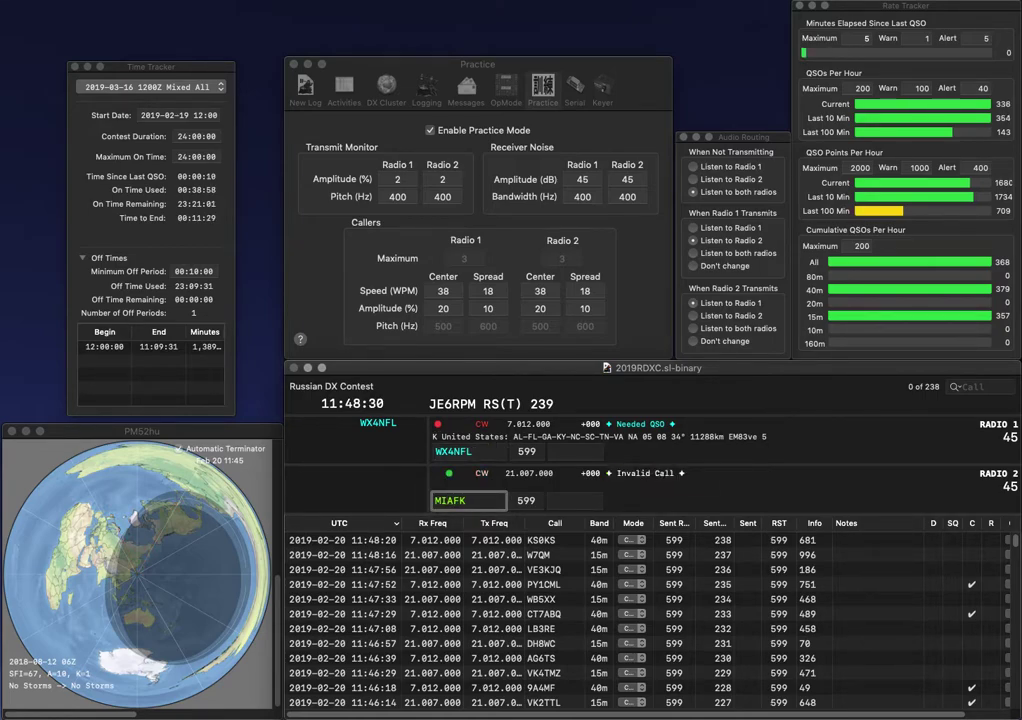
pyautogui.press('BackSpace')
pyautogui.press('BackSpace')
pyautogui.write('2')
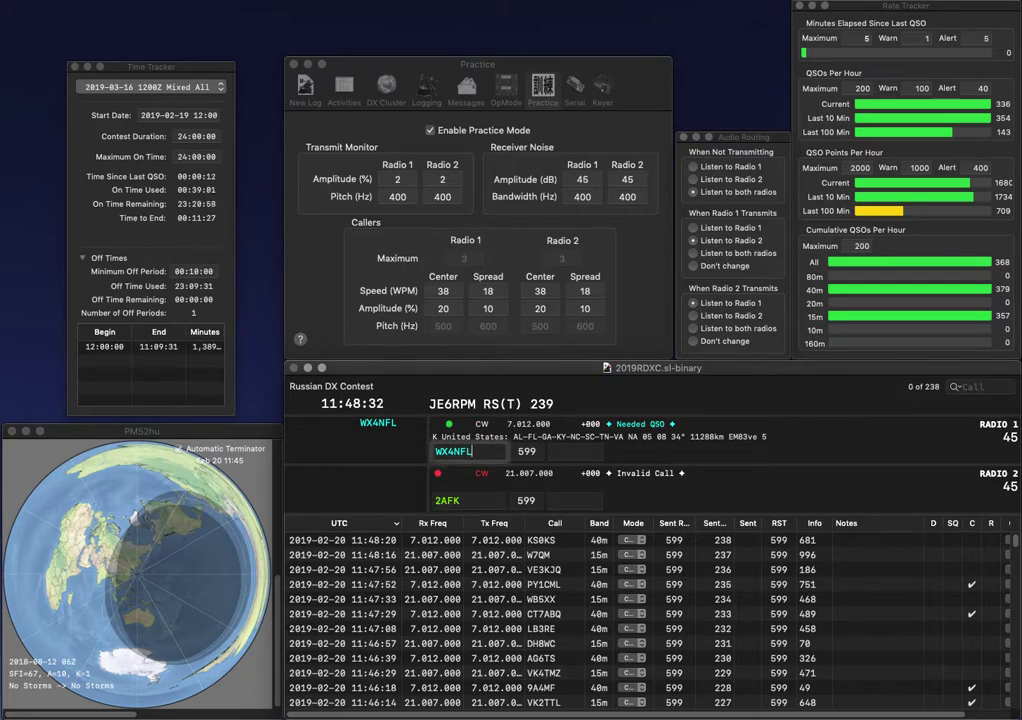
# - Log WX4NFL on Radio 1 with exchange 989
pyautogui.press('space')
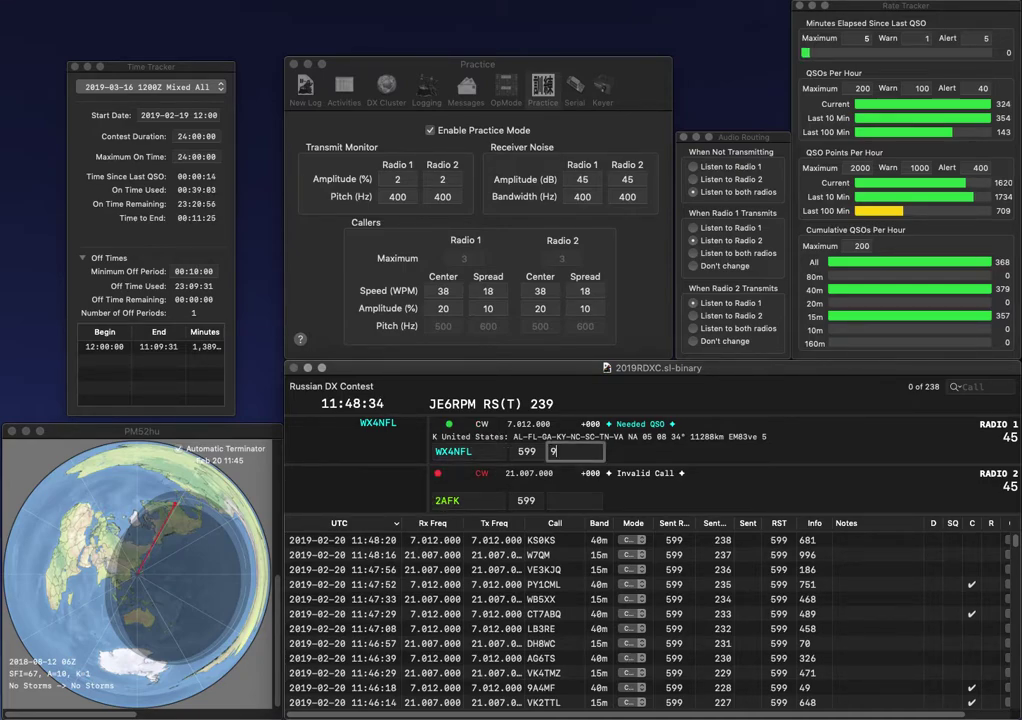
pyautogui.write('989')
pyautogui.press('Return')
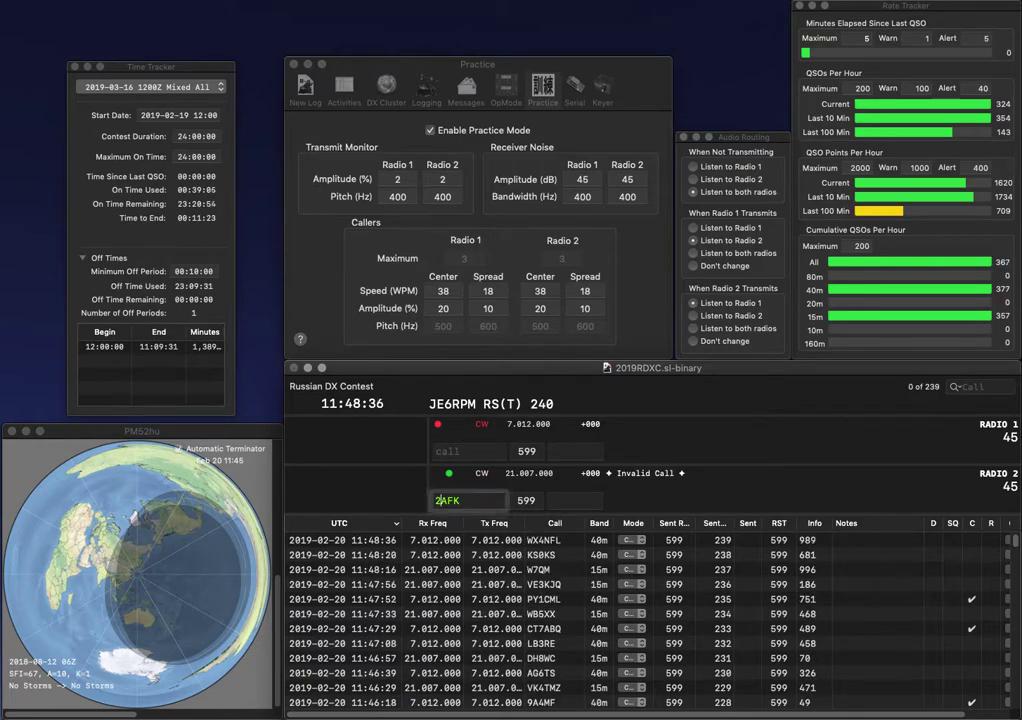
pyautogui.write('IK')
pyautogui.press('Right')
pyautogui.press('BackSpace')
pyautogui.write('U')
pyautogui.press('Return')
pyautogui.write('9A2EY')
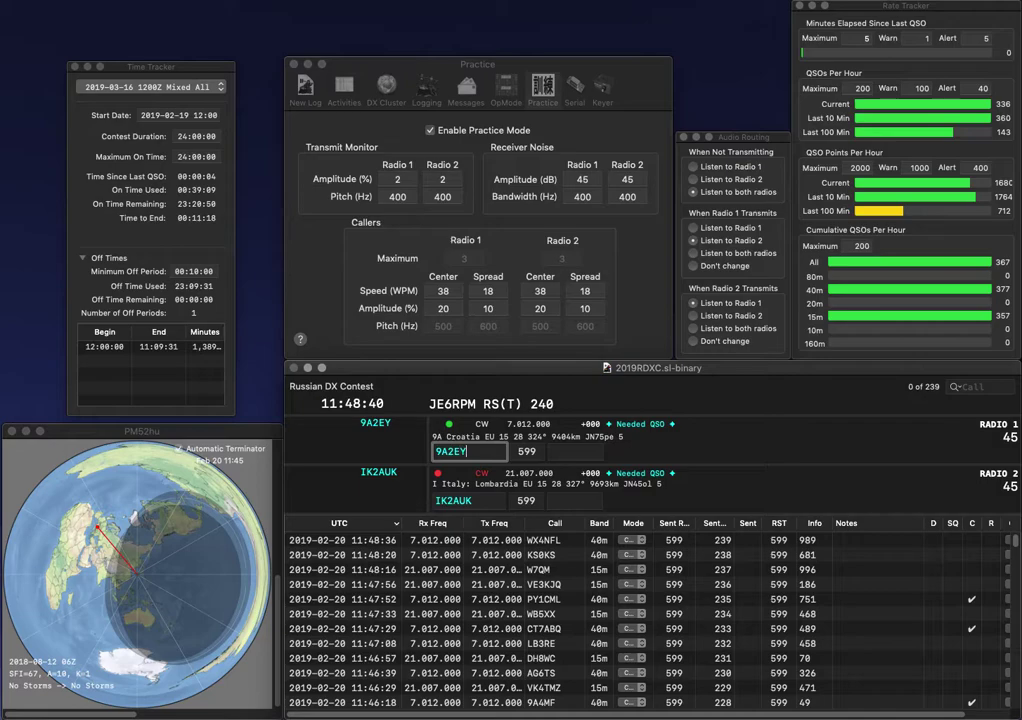
pyautogui.press('Return')
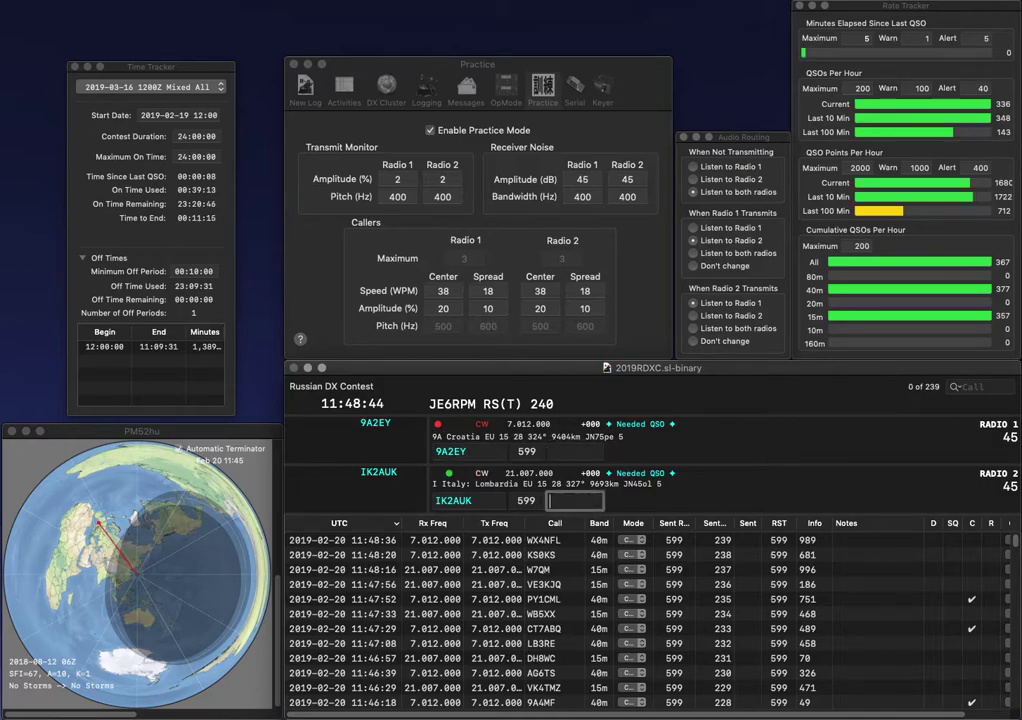
pyautogui.press('Return')
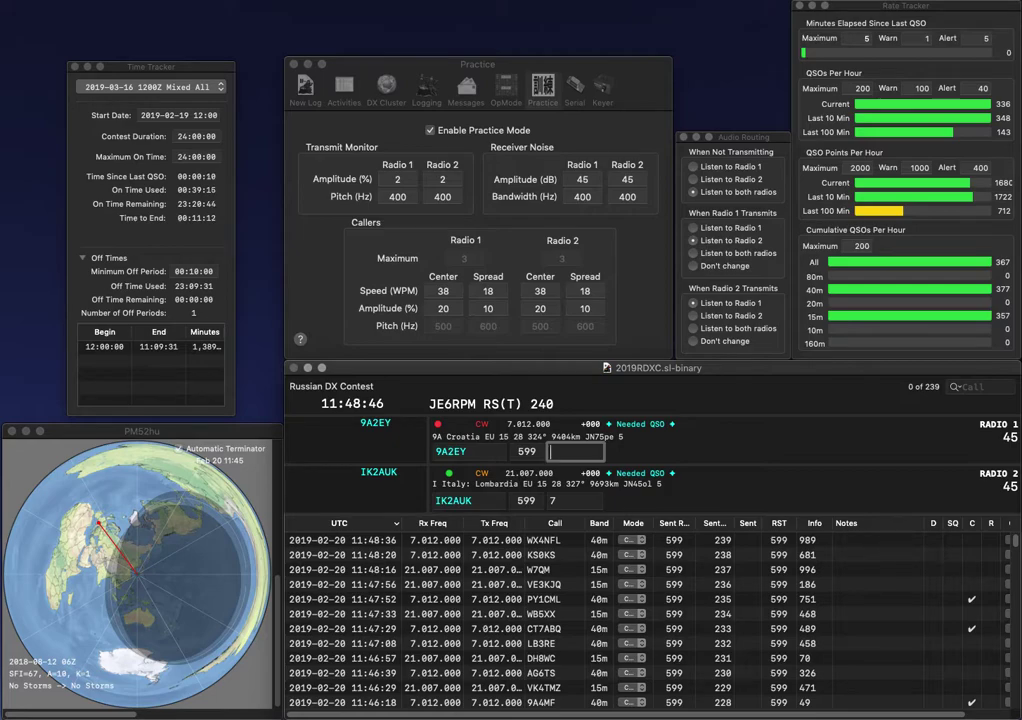
pyautogui.write('2')
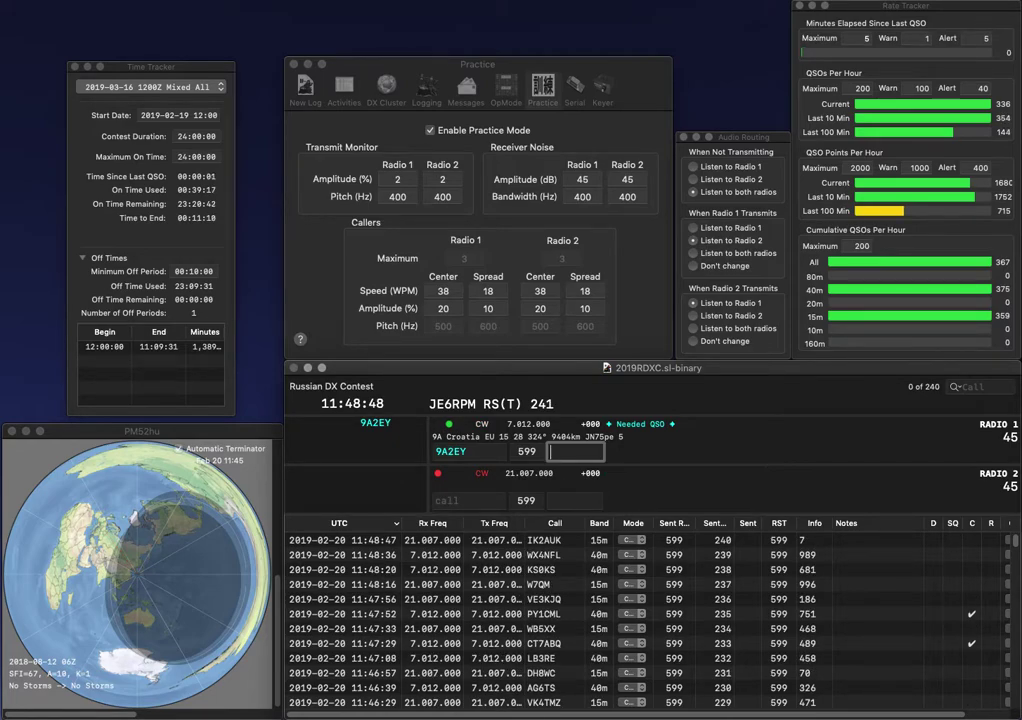
pyautogui.write('82')
pyautogui.press('Return')
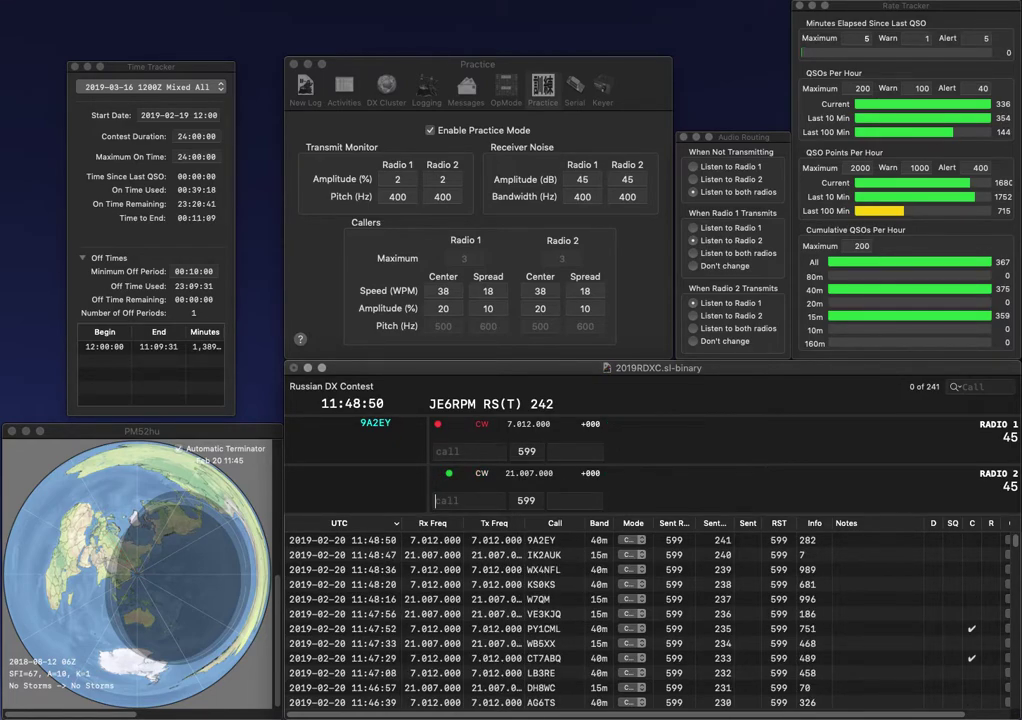
# - Enter the call KW4AK on Radio 2 and the call UA3ABJ on Radio 1
pyautogui.write('KW4AK')
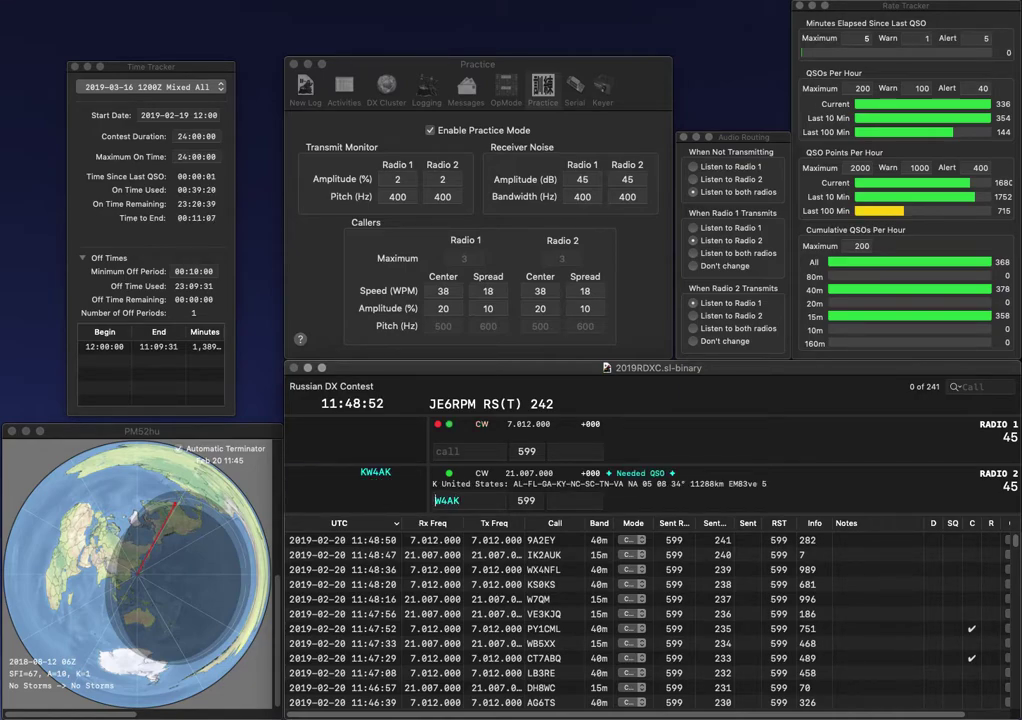
pyautogui.write('VA3AB')
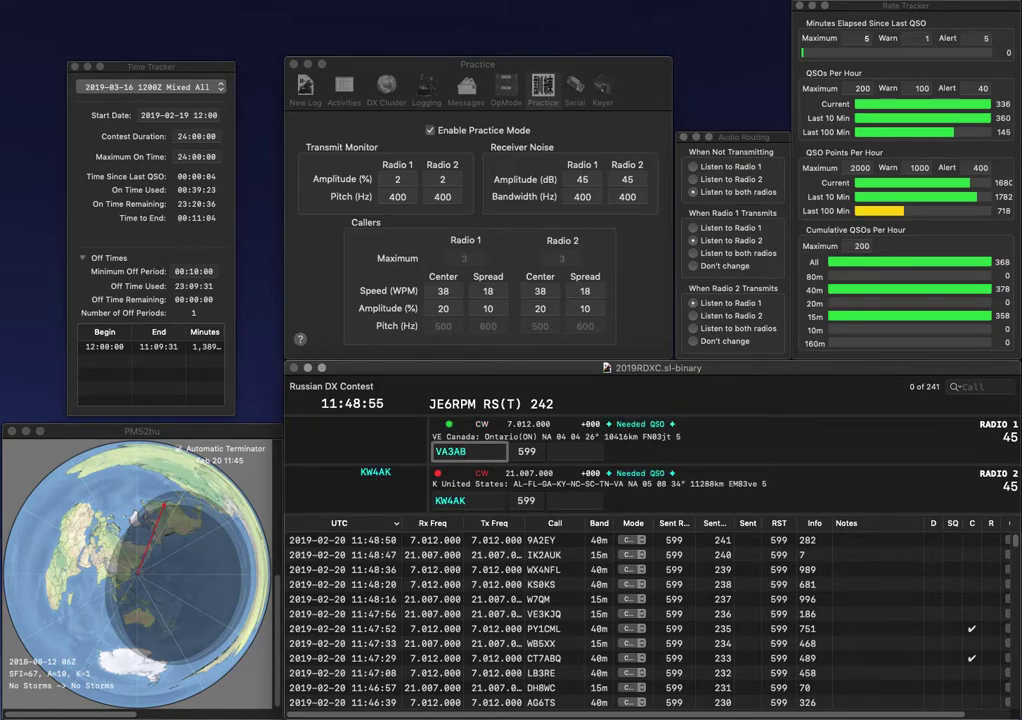
pyautogui.click(441, 451)
pyautogui.press('BackSpace')
pyautogui.write('U')
pyautogui.press('Return')
pyautogui.write('J')
pyautogui.click(443, 500)
pyautogui.click(550, 500)
pyautogui.write('343')
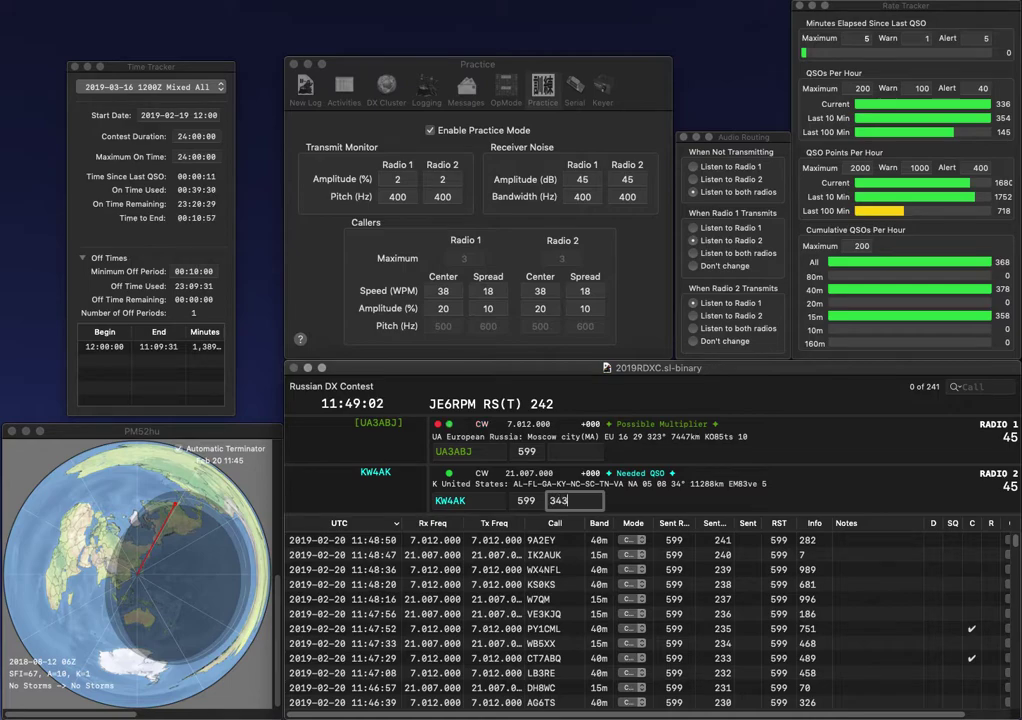
pyautogui.press('Return')
pyautogui.write('M')
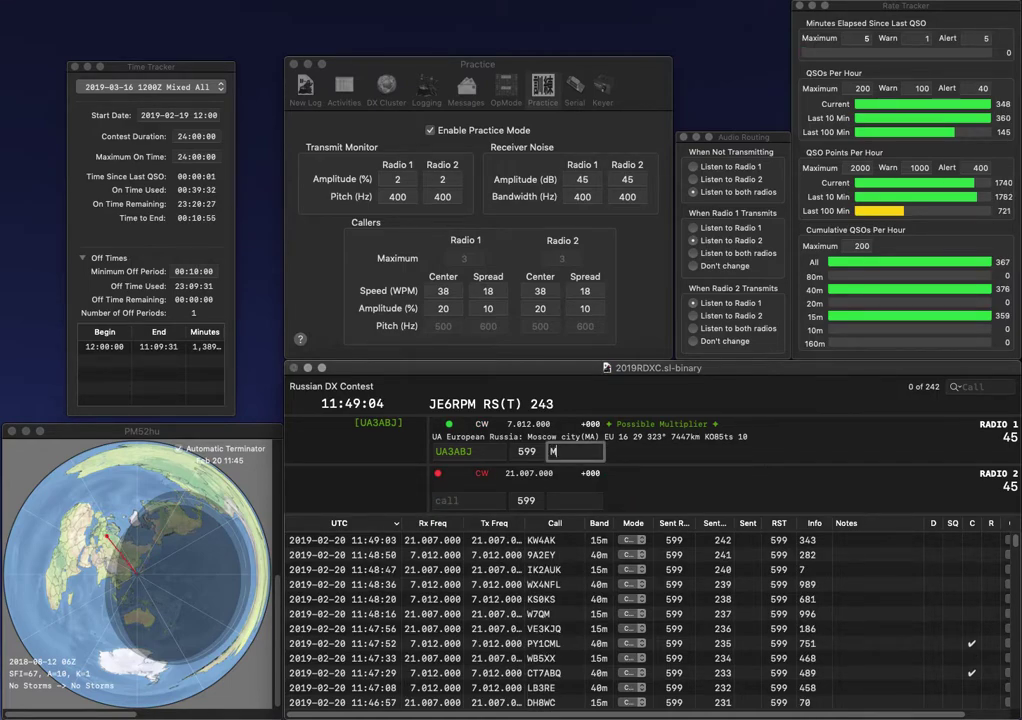
pyautogui.write('A')
pyautogui.press('Return')
# - Answer W7IL on Radio 2 and N5SB on Radio 1
pyautogui.write('W7IL')
pyautogui.press('Return')
pyautogui.write('N')
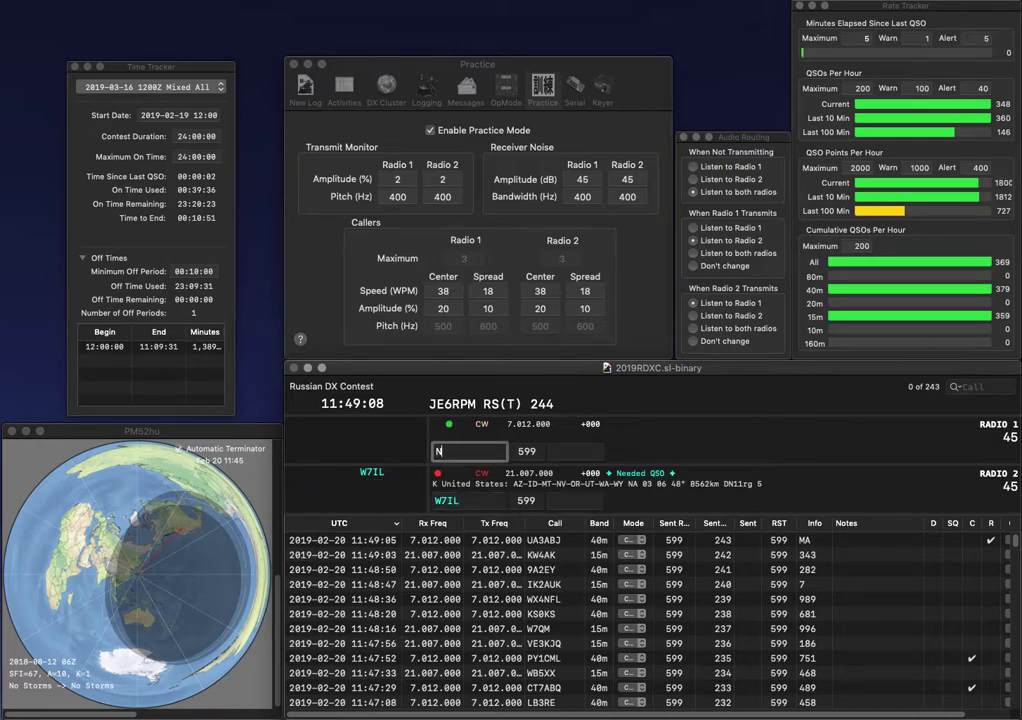
pyautogui.write('5ISD')
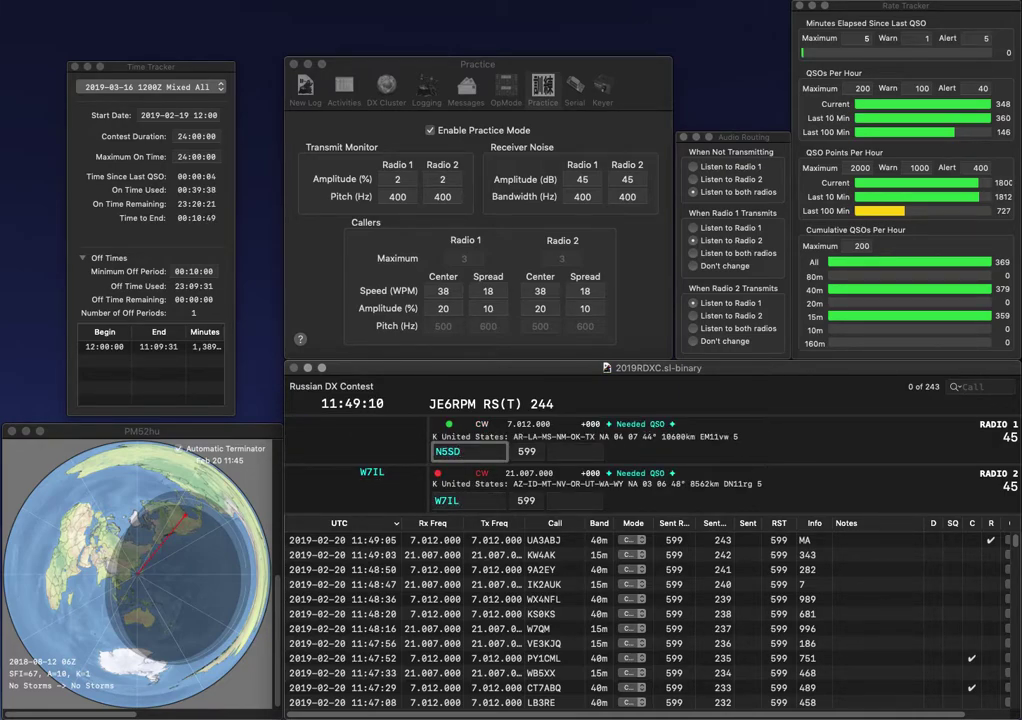
pyautogui.press('BackSpace')
pyautogui.write('B')
pyautogui.press('Return')
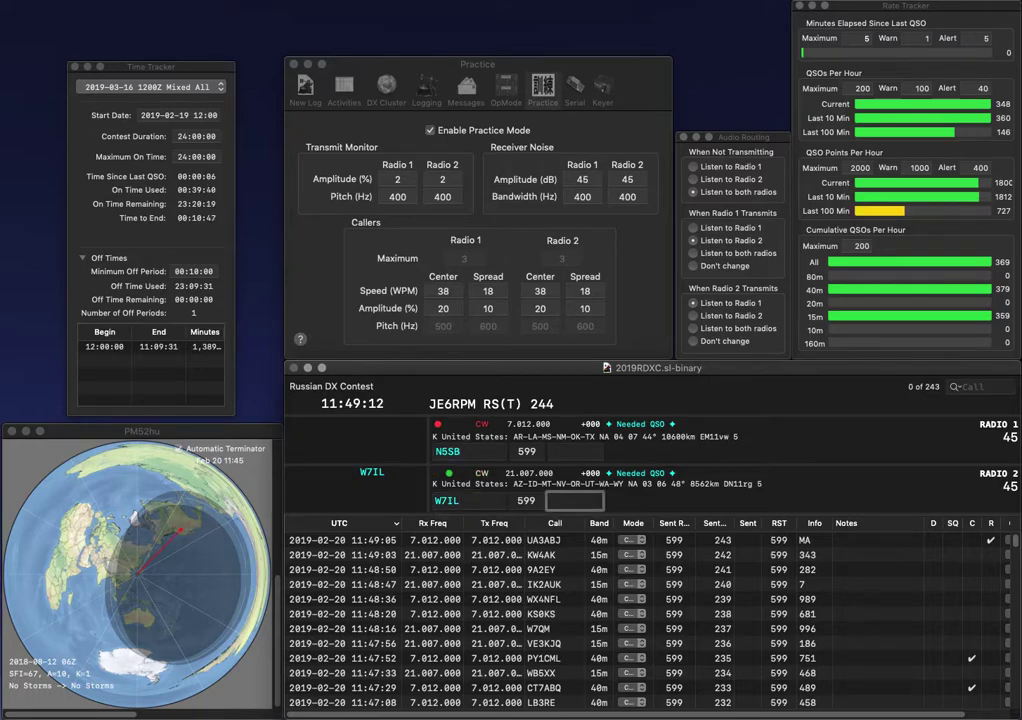
pyautogui.write('347')
pyautogui.press('Return')
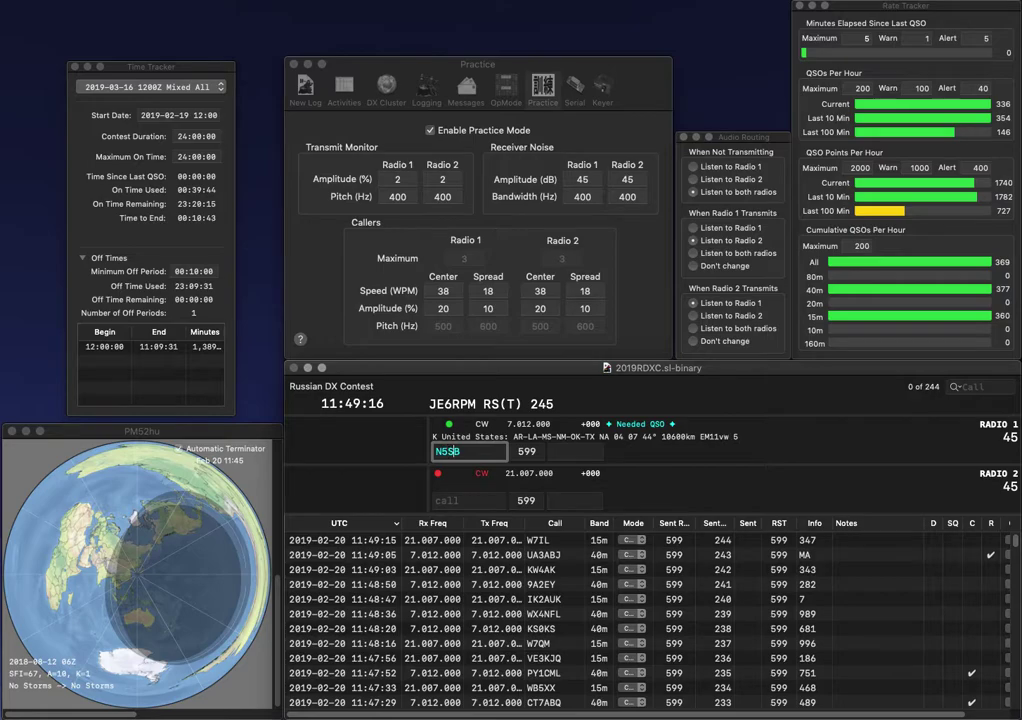
pyautogui.press('Left')
pyautogui.press('BackSpace')
pyautogui.write('I')
pyautogui.press('Return')
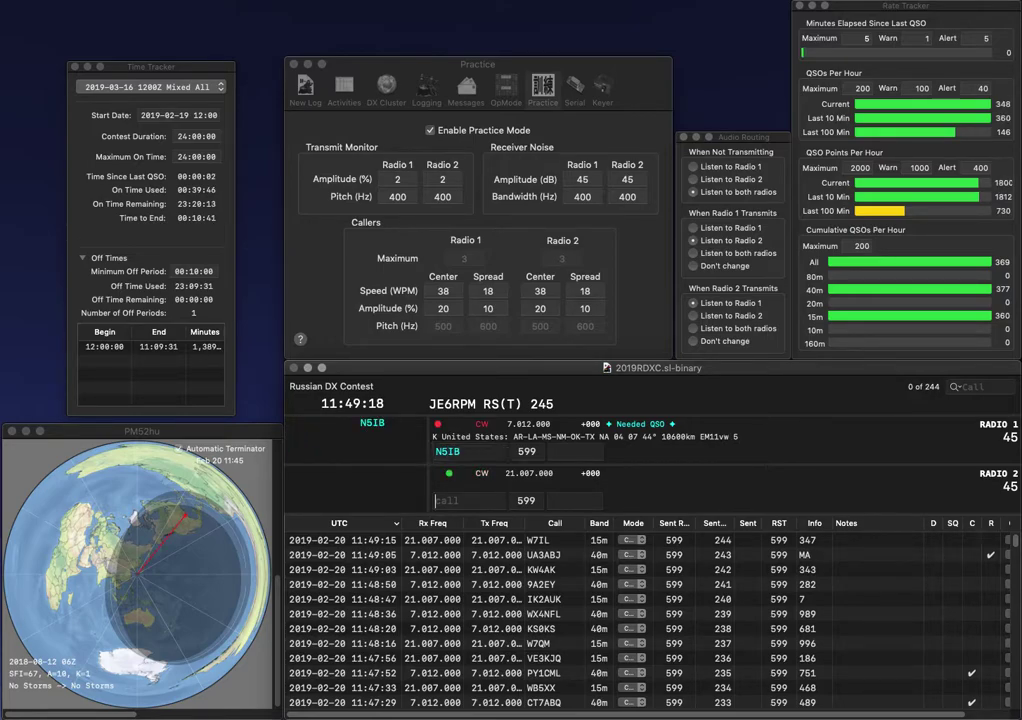
# - Enter the call D1UX on Radio 2 and change the Radio 1 call to N5ID
pyautogui.write('O1UX')
pyautogui.press('Return')
pyautogui.click(453, 451)
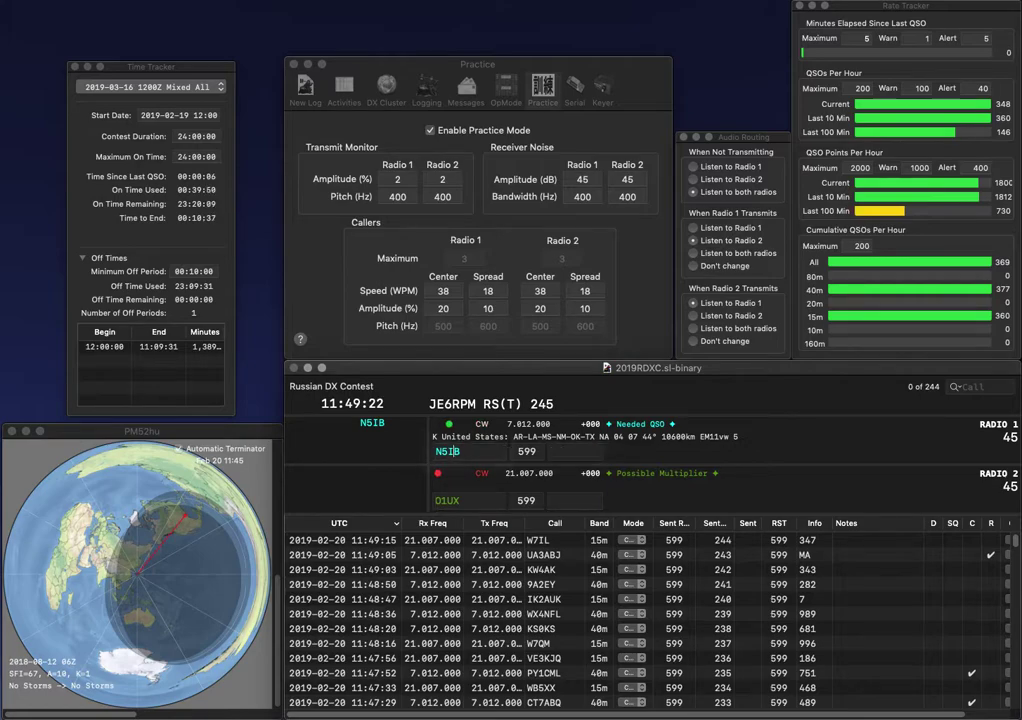
pyautogui.press('BackSpace')
pyautogui.write('D')
pyautogui.press('Return')
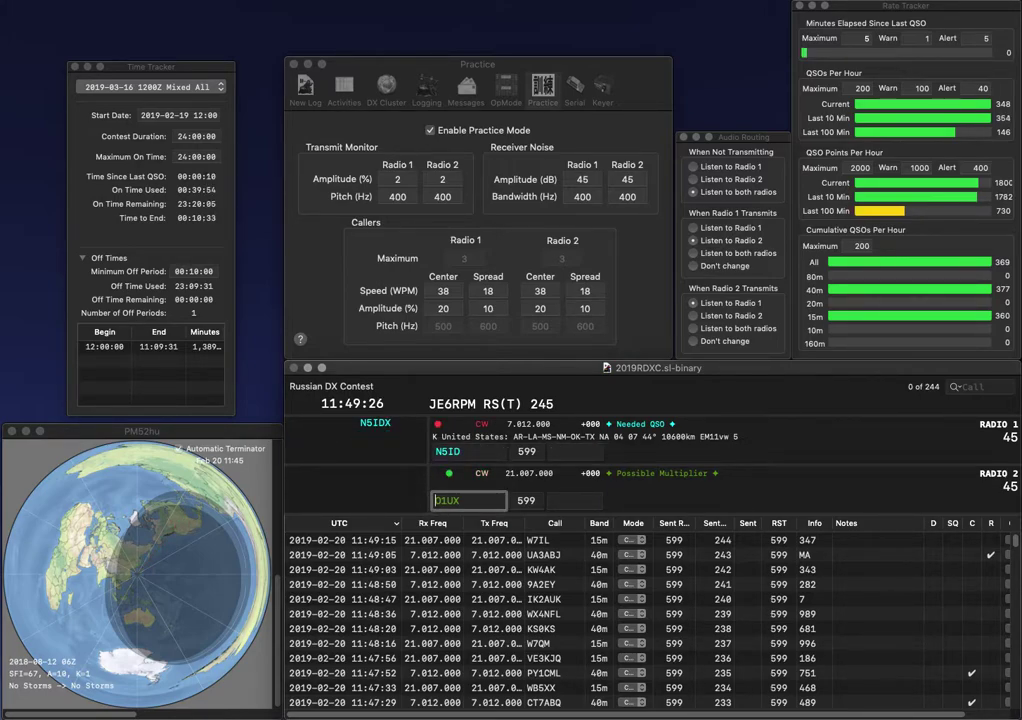
# - Correct the Radio 2 call to UX1UX and change the Radio 1 call to N5SB
pyautogui.write('UX')
pyautogui.press('Delete')
pyautogui.press('Return')
pyautogui.press('BackSpace')
pyautogui.write('SB')
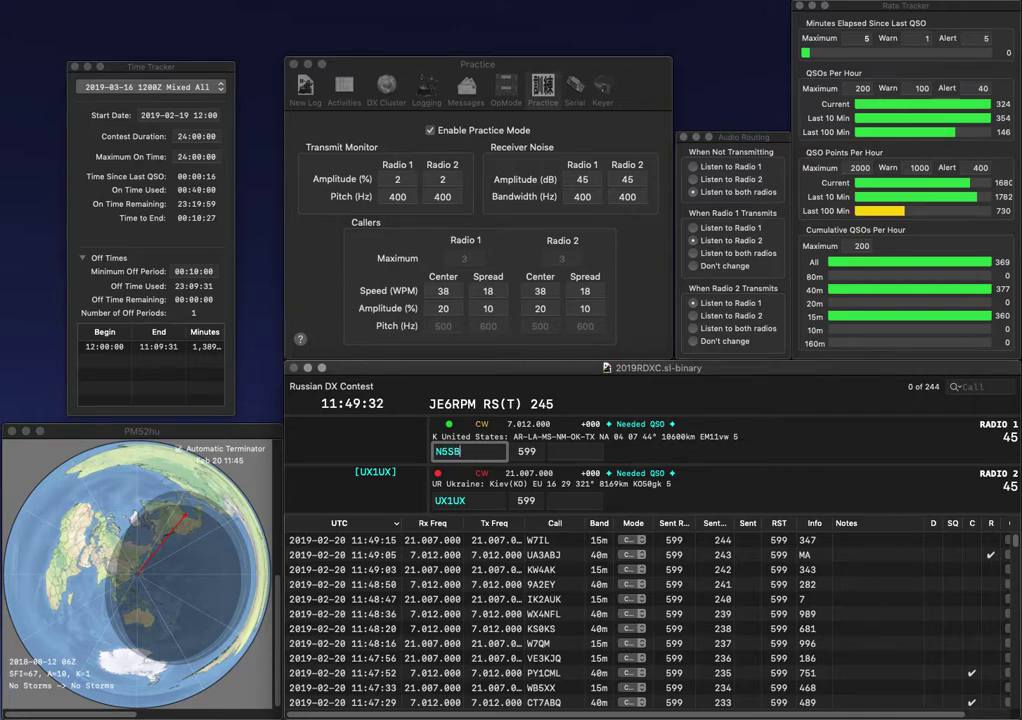
pyautogui.press('Return')
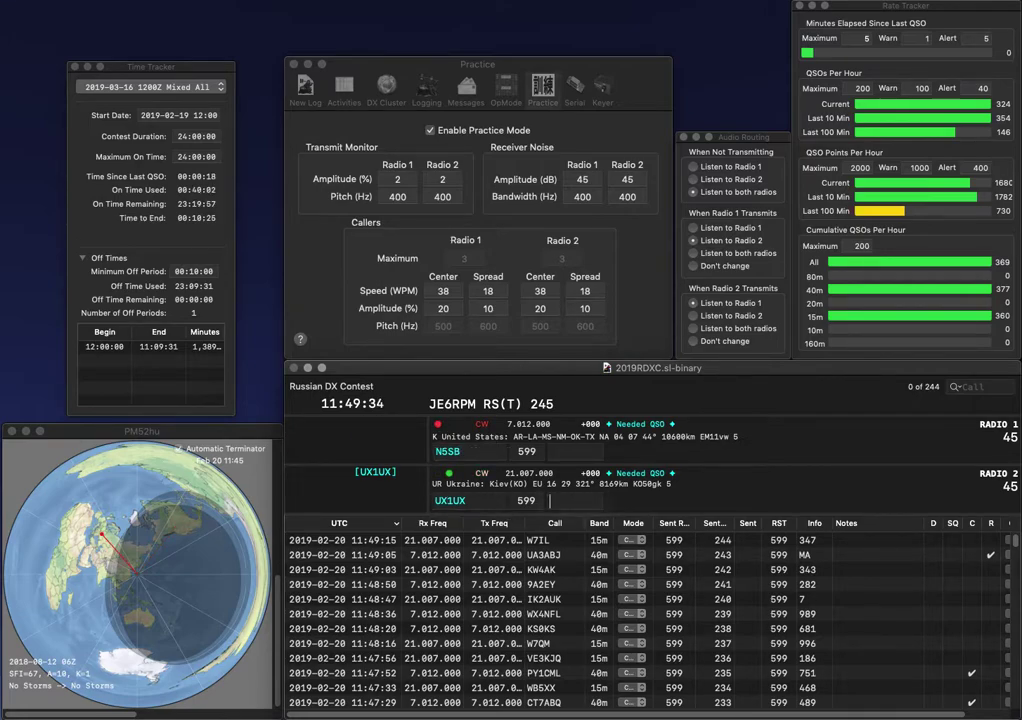
# - Log UX1UX on Radio 2 with exchange 827 and correct the Radio 1 call to N5HD
pyautogui.write('827')
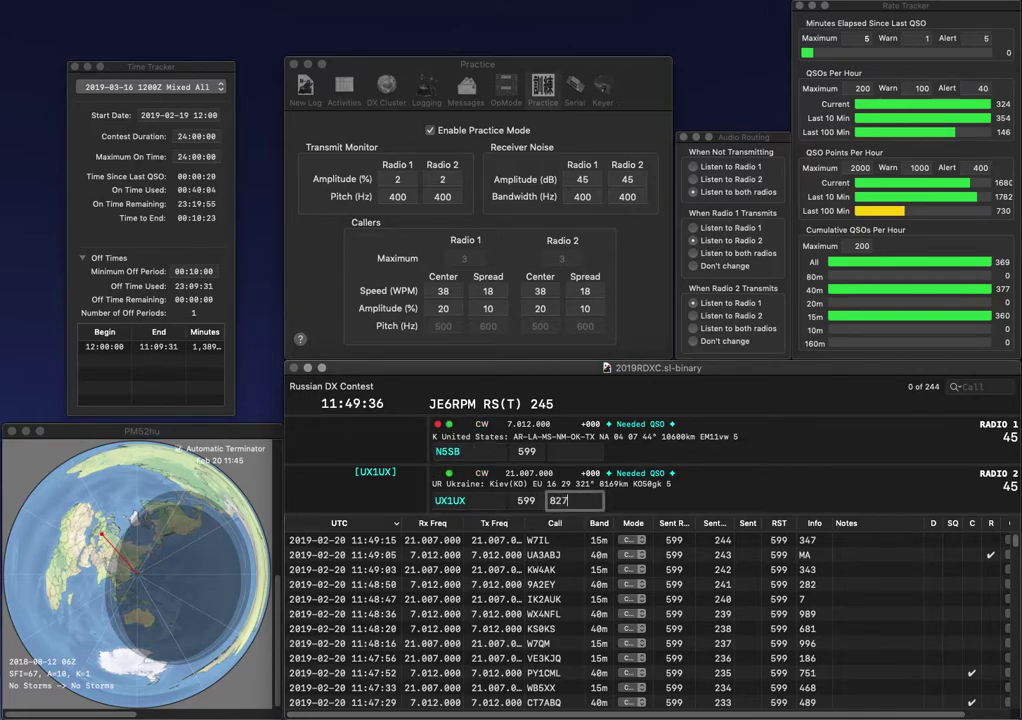
pyautogui.press('Return')
pyautogui.press('BackSpace')
pyautogui.press('BackSpace')
pyautogui.write('HD')
pyautogui.press('Return')
pyautogui.write('3PNO')
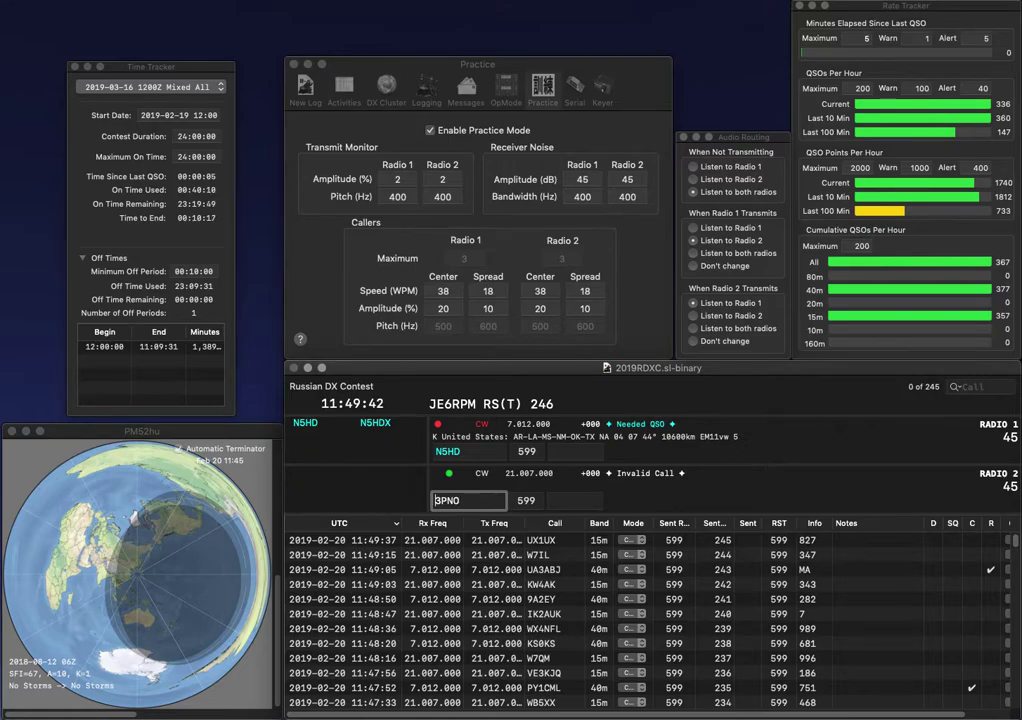
pyautogui.write('VE')
pyautogui.press('Return')
pyautogui.write('465')
pyautogui.press('Return')
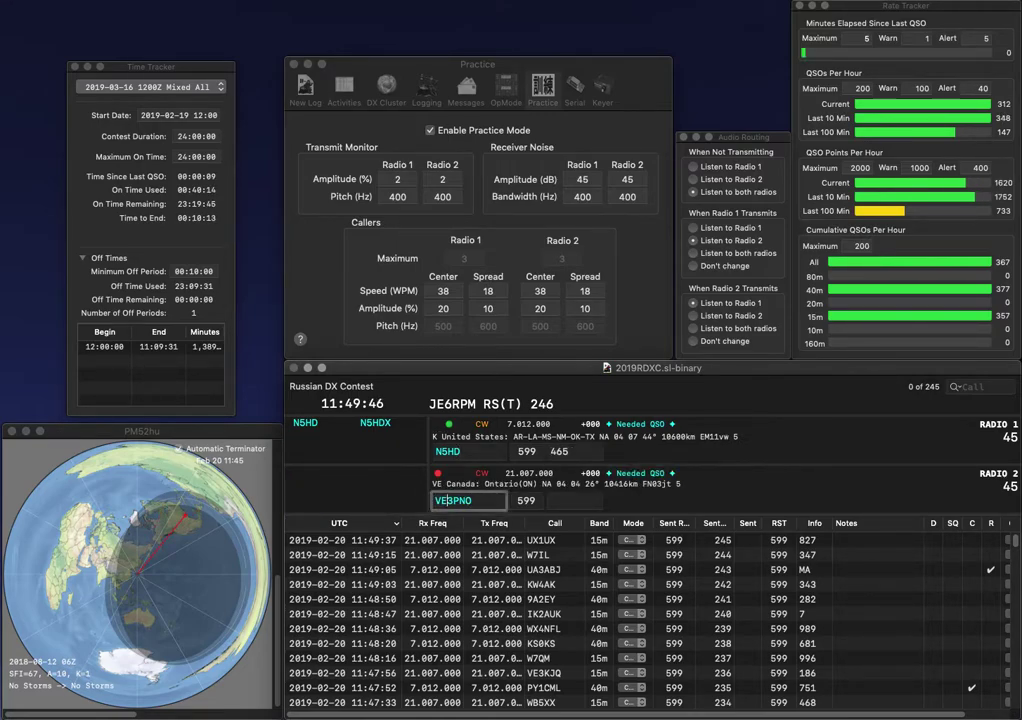
pyautogui.click(448, 500)
pyautogui.press('BackSpace')
pyautogui.write('A')
pyautogui.press('Return')
pyautogui.write('KE1KEF')
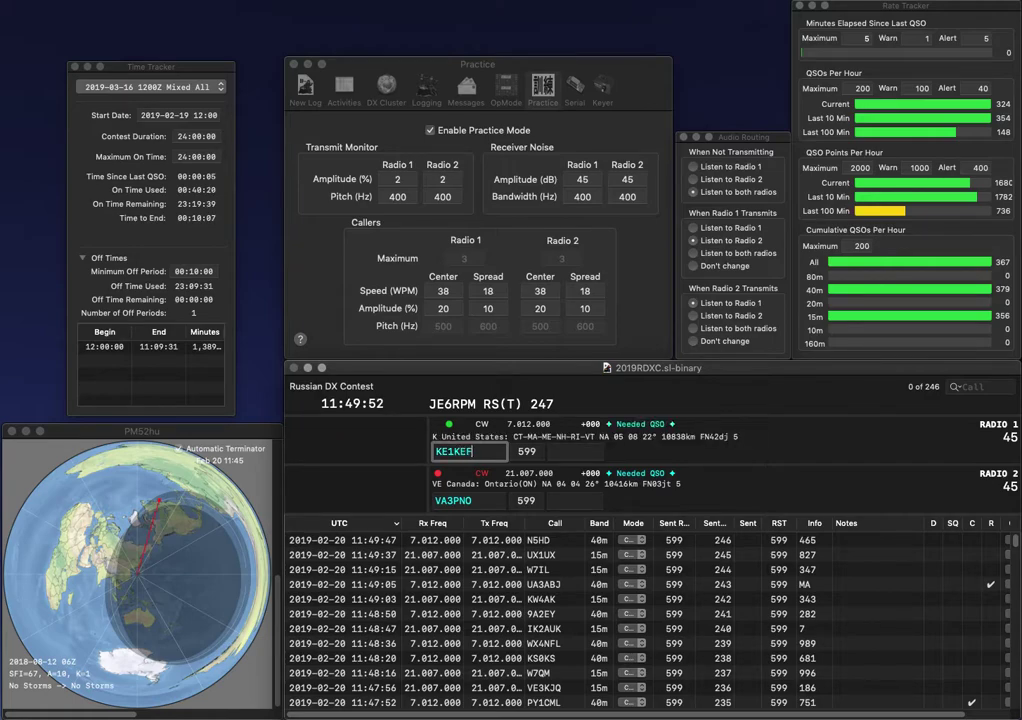
pyautogui.press('Left')
pyautogui.press('Left')
pyautogui.press('Left')
pyautogui.press('BackSpace')
pyautogui.write('4')
pyautogui.press('Return')
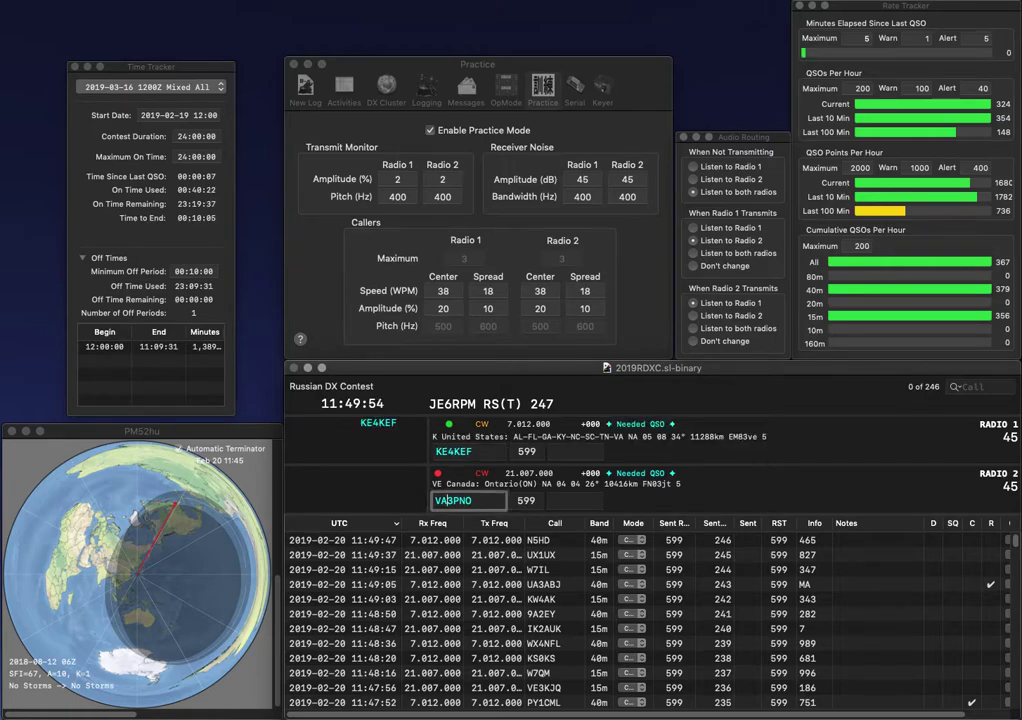
pyautogui.click(447, 500)
pyautogui.press('Delete')
pyautogui.write('W')
pyautogui.press('Return')
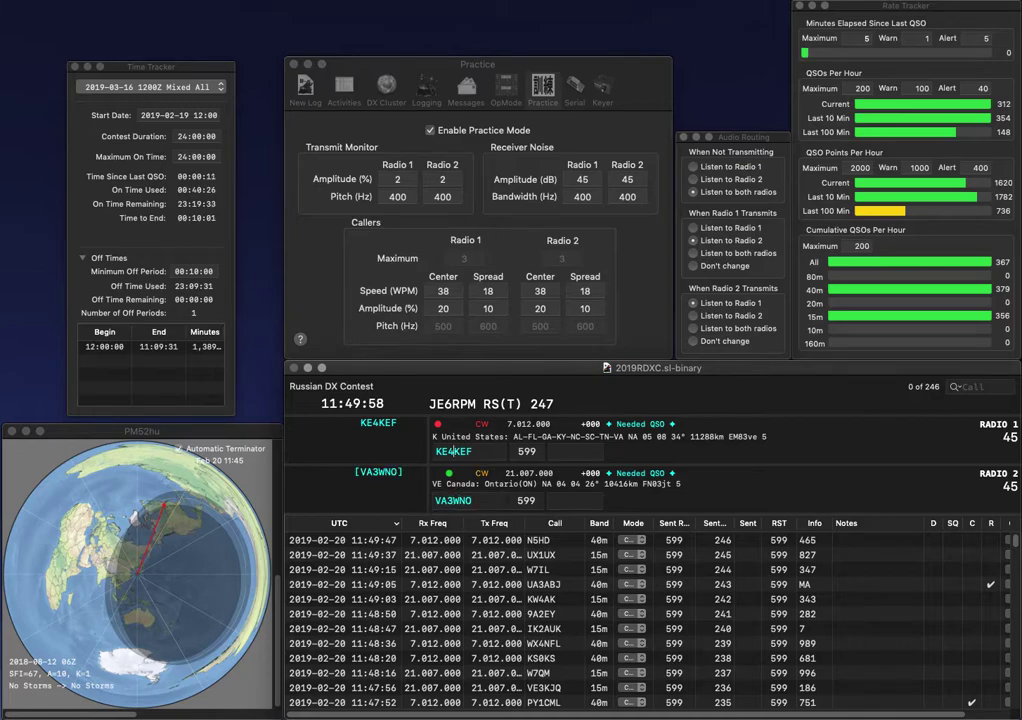
# - Log KE4KEF on Radio 1 with exchange 829 and VA3WNO on Radio 2 with exchange 338
pyautogui.write('829')
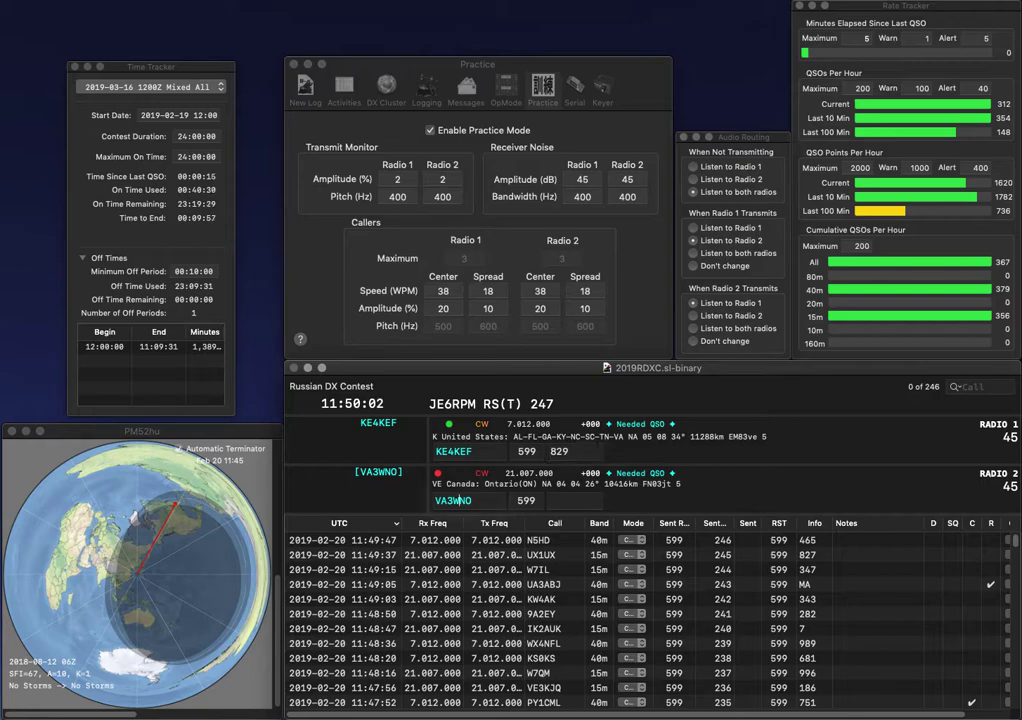
pyautogui.press('Return')
pyautogui.write('33')
pyautogui.press('Return')
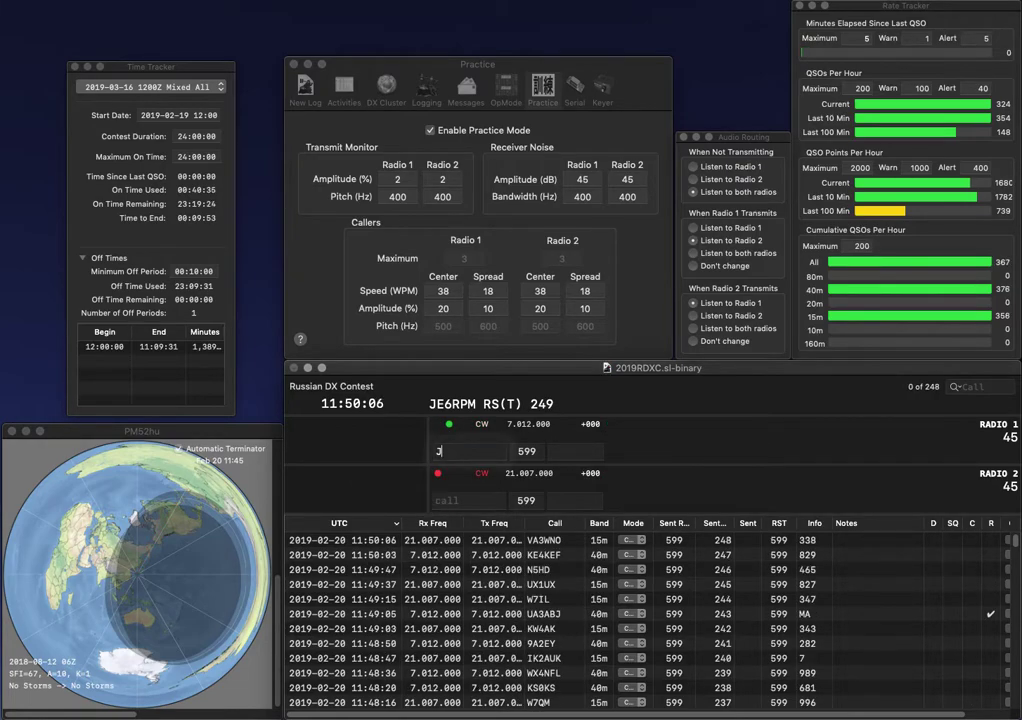
# - Answer JA1WQX on Radio 1 and KG7FE on Radio 2
pyautogui.write('JA1WQX')
pyautogui.press('Return')
pyautogui.write('KG7FE')
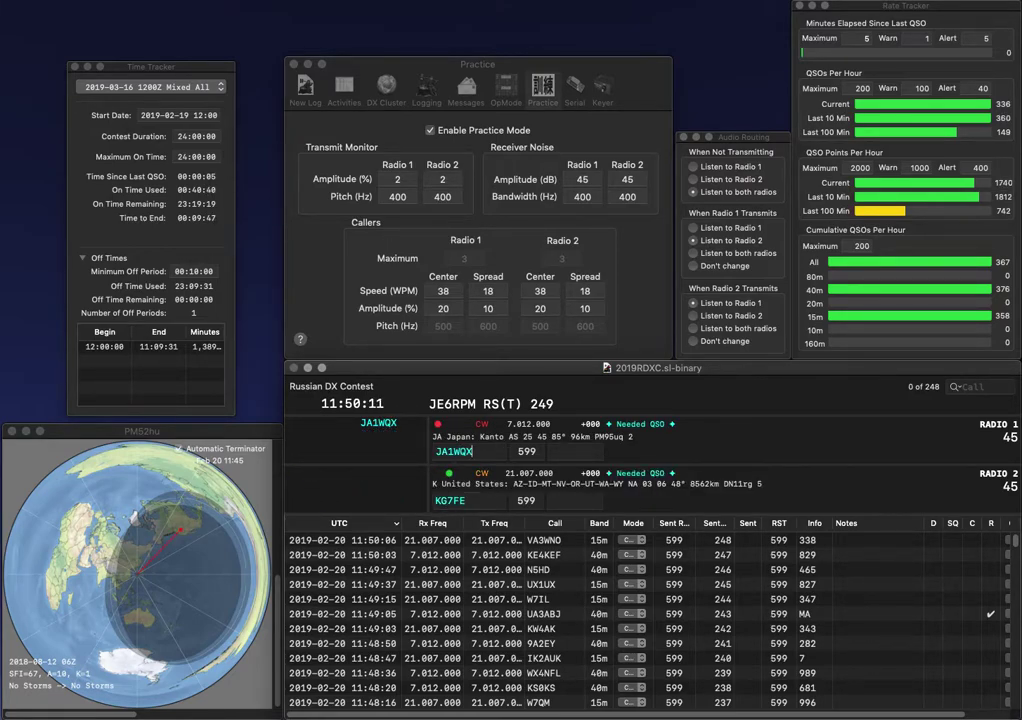
pyautogui.press('Return')
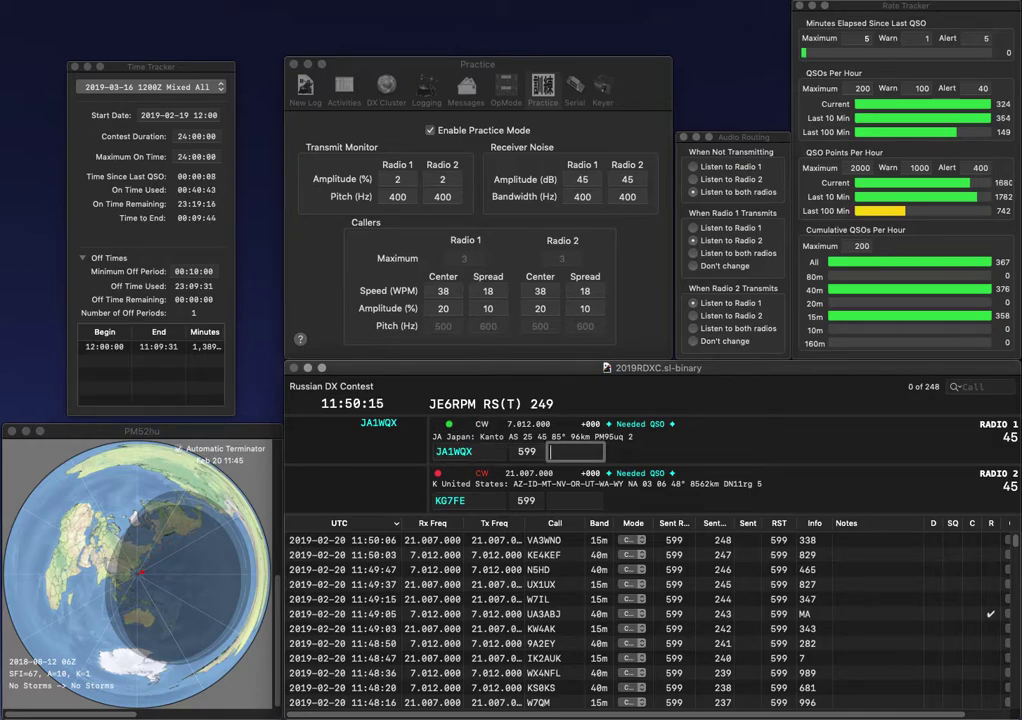
# - Log JA1WQX on Radio 1 with exchange 418 and correct the Radio 2 call to KG8FE
pyautogui.write('418')
pyautogui.press('Return')
pyautogui.press('BackSpace')
pyautogui.write('8')
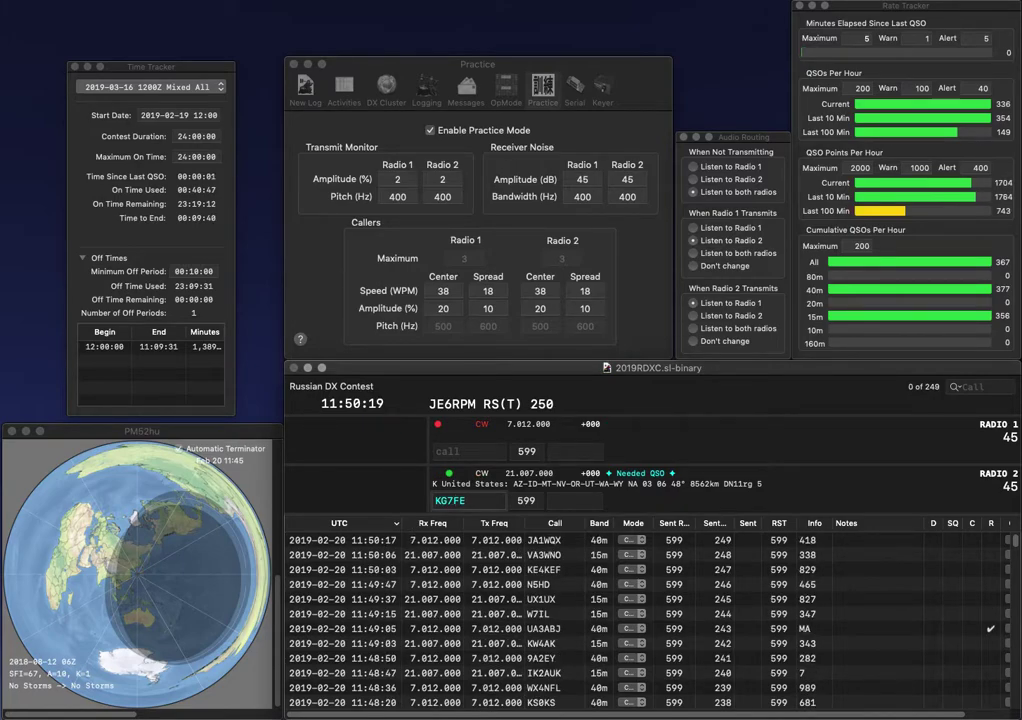
pyautogui.press('Return')
# - Enter the call K8HU on Radio 1 and answer the station
pyautogui.write('K')
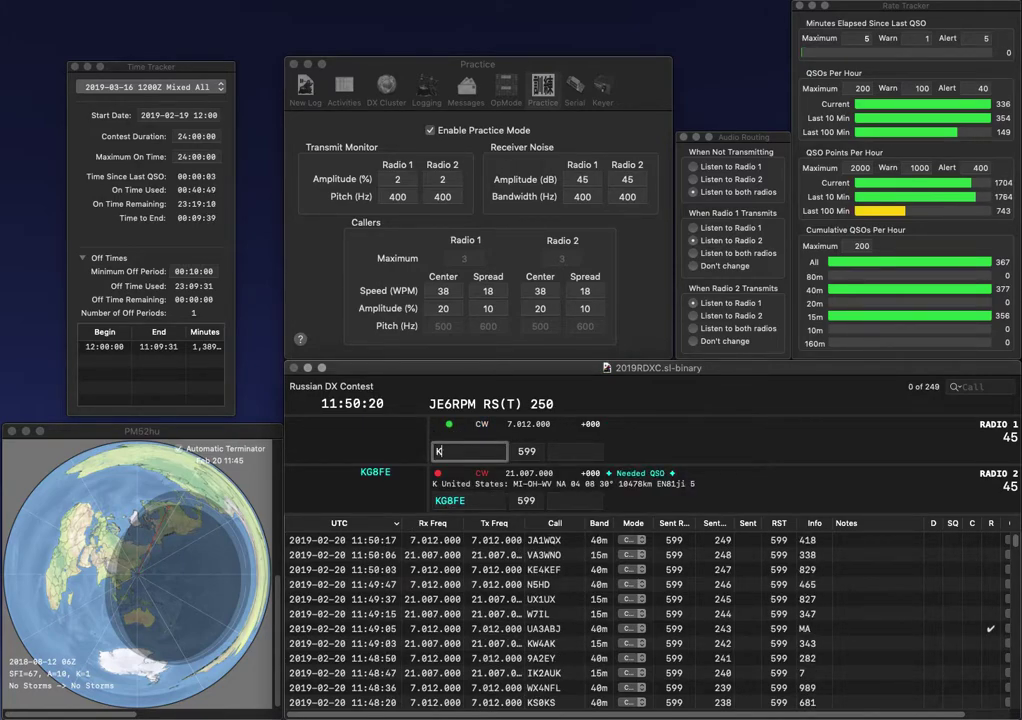
pyautogui.write('8HU')
pyautogui.press('Return')
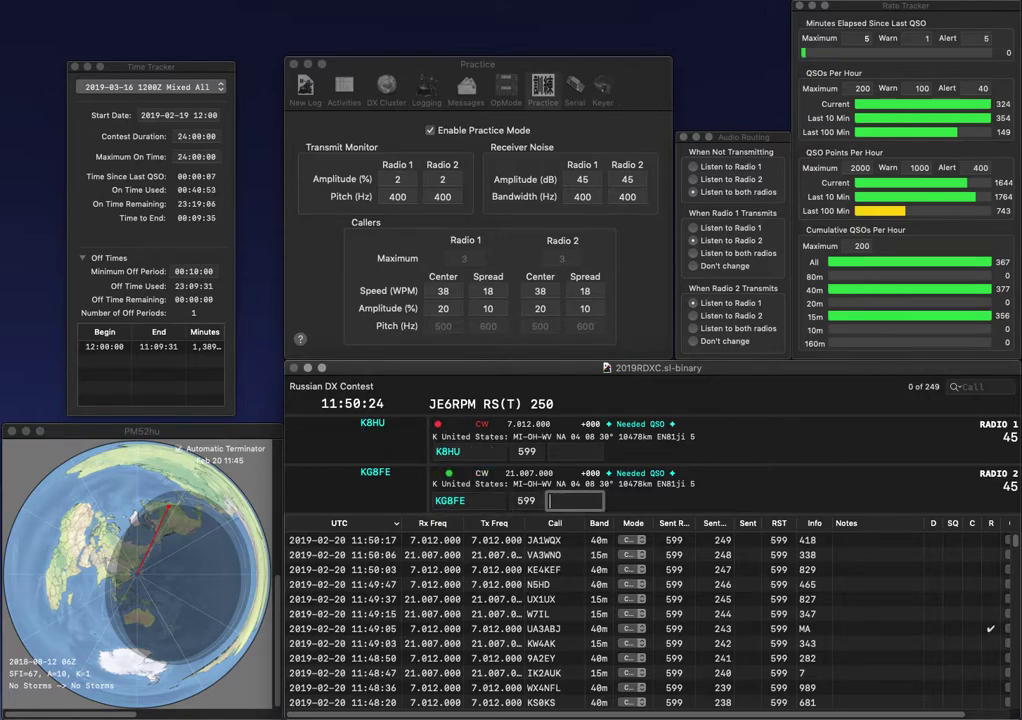
pyautogui.write('404')
pyautogui.press('Return')
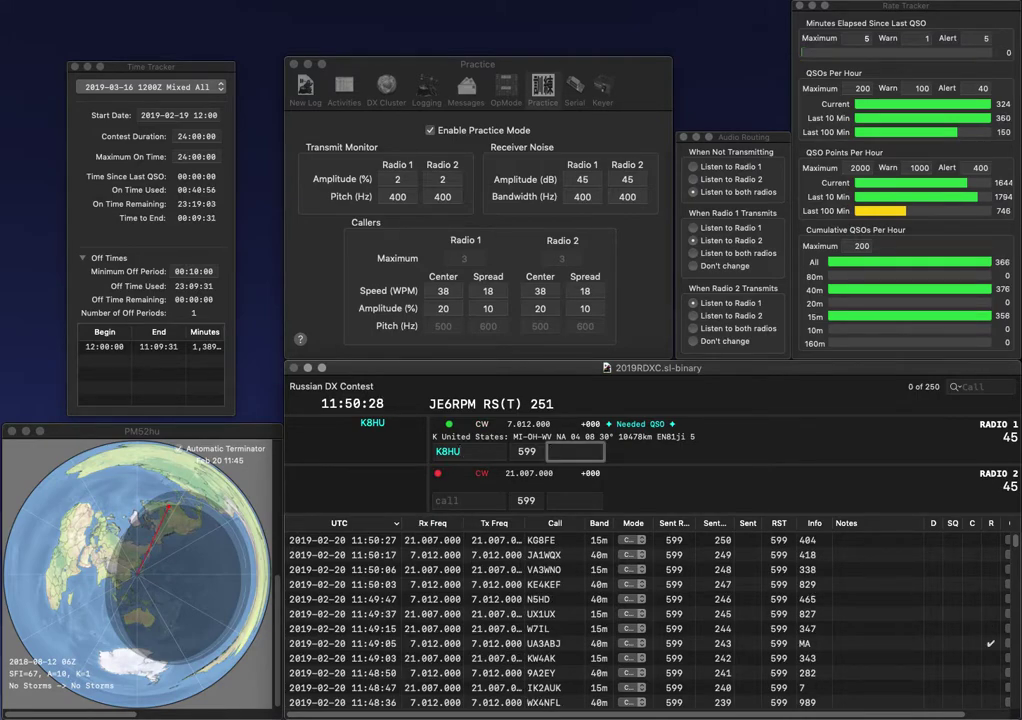
pyautogui.write('777')
pyautogui.press('Return')
pyautogui.write('K7')
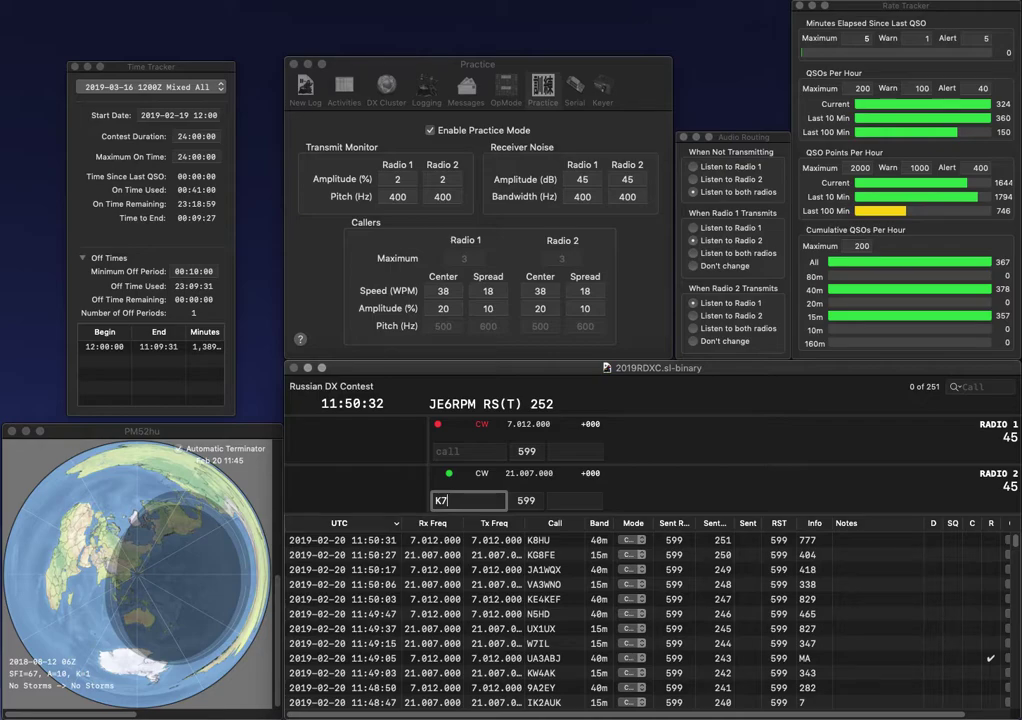
pyautogui.write('FU')
pyautogui.press('Return')
pyautogui.write('F8AAB')
pyautogui.press('Return')
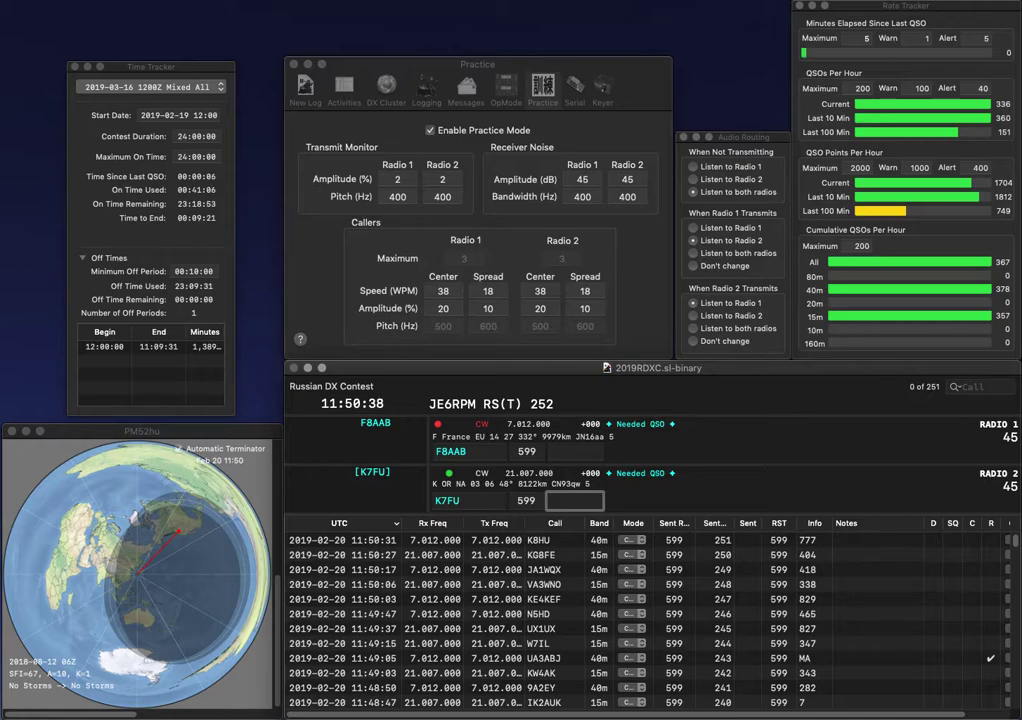
# - Log K7FU on Radio 2 with exchange 330 and F8AAB on Radio 1 with exchange 418
pyautogui.write('330')
pyautogui.press('Return')
pyautogui.write('418')
pyautogui.press('Return')
# - Answer VE3TJI on Radio 2 and PY2YU on Radio 1
pyautogui.write('VE3TJI')
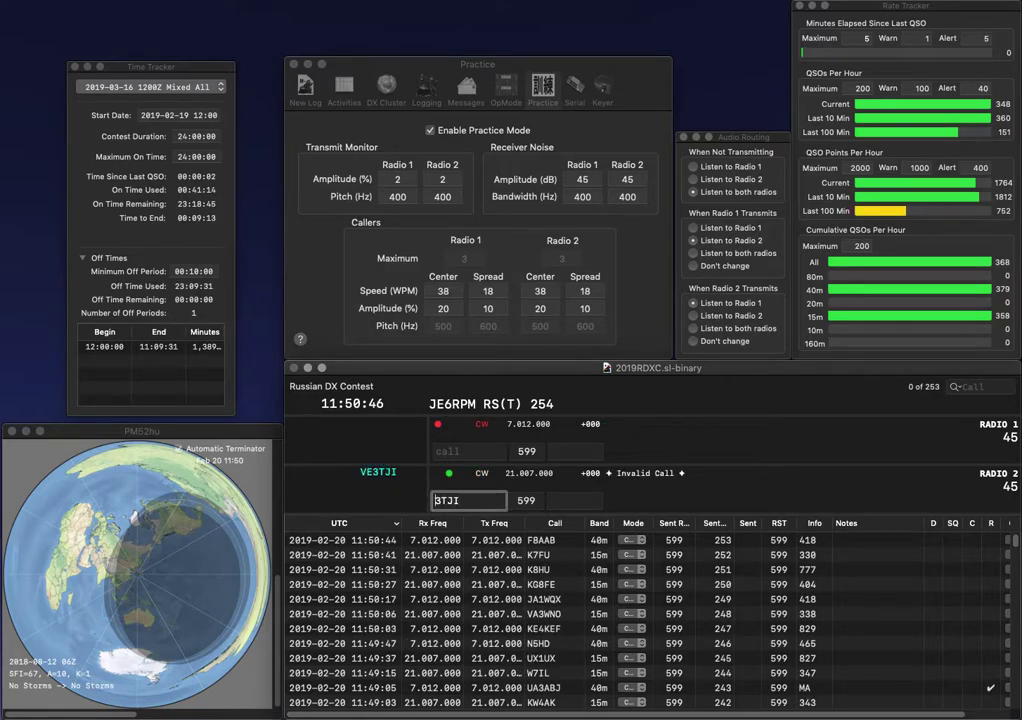
pyautogui.write('VE')
pyautogui.press('Return')
pyautogui.write('PY2YU')
pyautogui.press('Return')
pyautogui.press('Return')
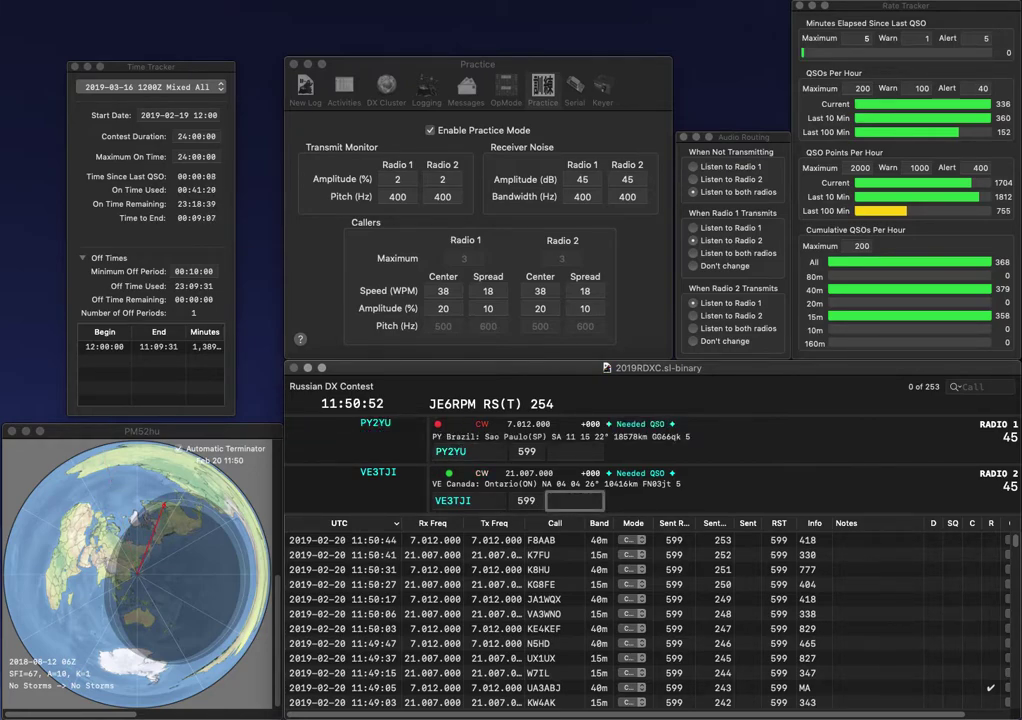
pyautogui.write('327')
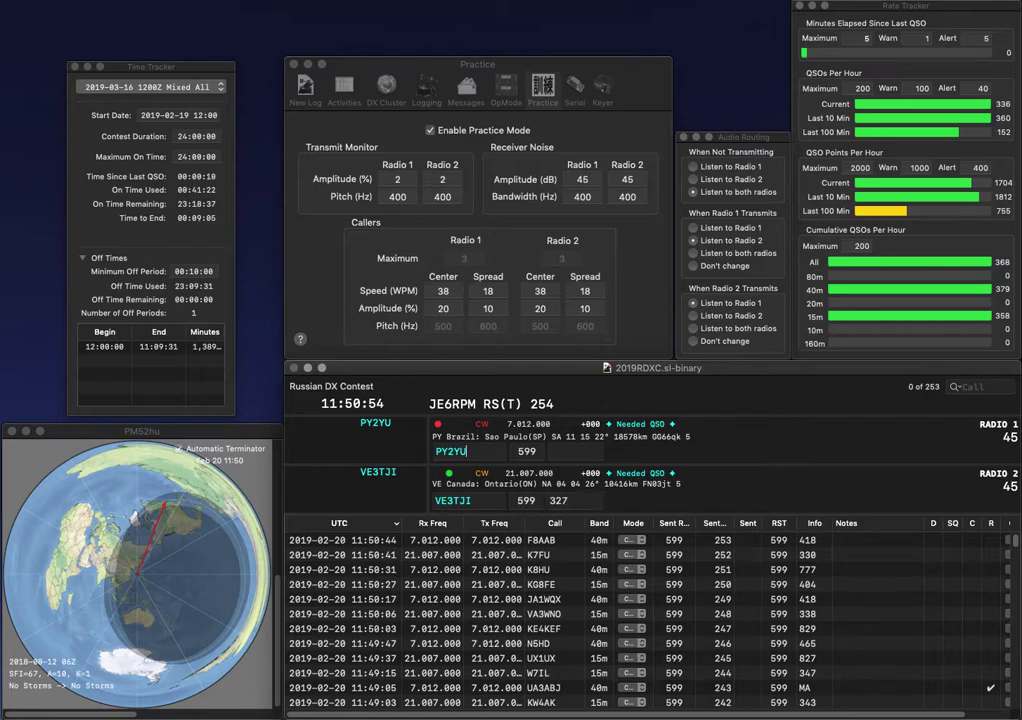
pyautogui.press('Return')
pyautogui.write('815')
pyautogui.press('Return')
# - Enter the call RT4G on Radio 2 and the partial call ACAE on Radio 1
pyautogui.write('7')
pyautogui.press('BackSpace')
pyautogui.write('RT4G')
pyautogui.press('Return')
pyautogui.write('A')
pyautogui.write('AC')
pyautogui.press('Return')
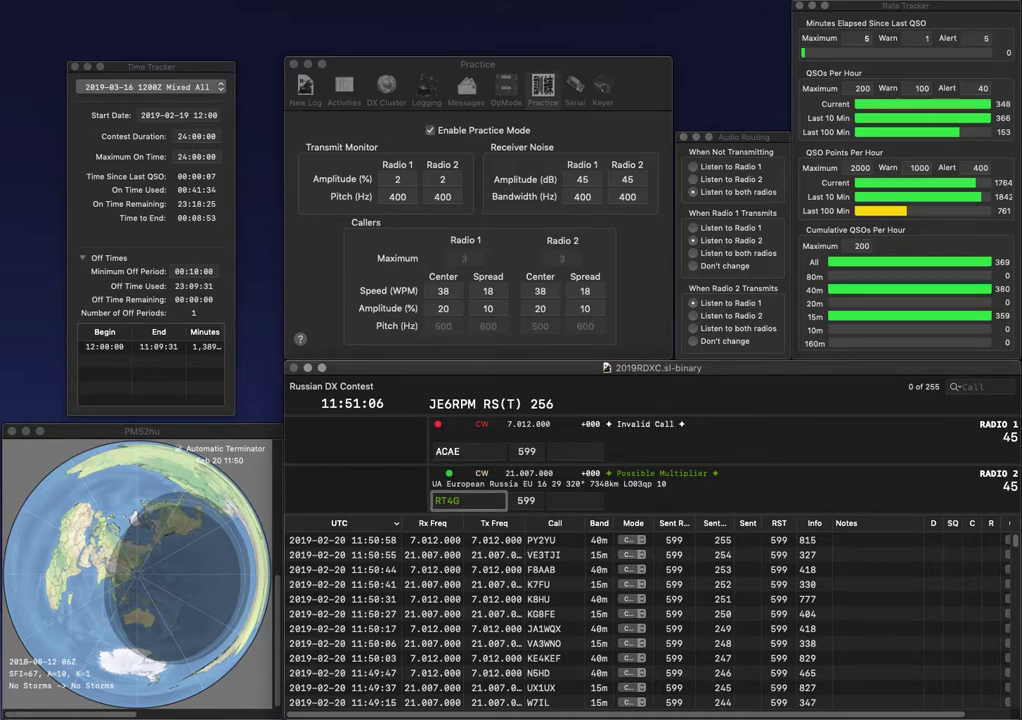
# - Try shortening the Radio 2 call to T4G and send it to the caller
pyautogui.press('Left')
pyautogui.press('Left')
pyautogui.press('Left')
pyautogui.press('BackSpace')
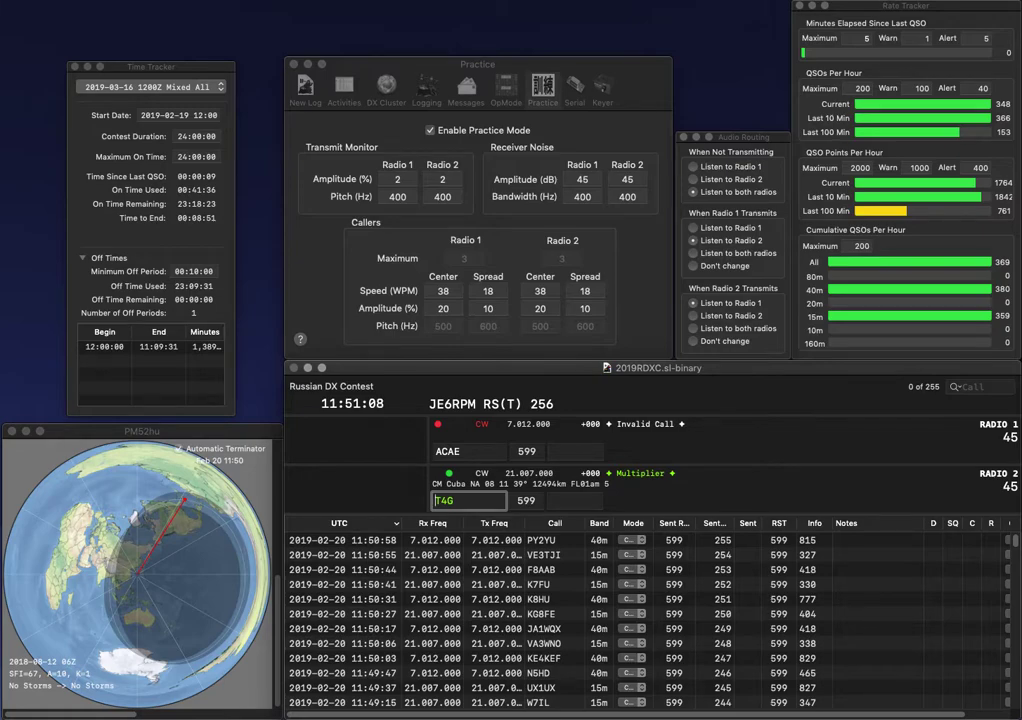
pyautogui.press('Return')
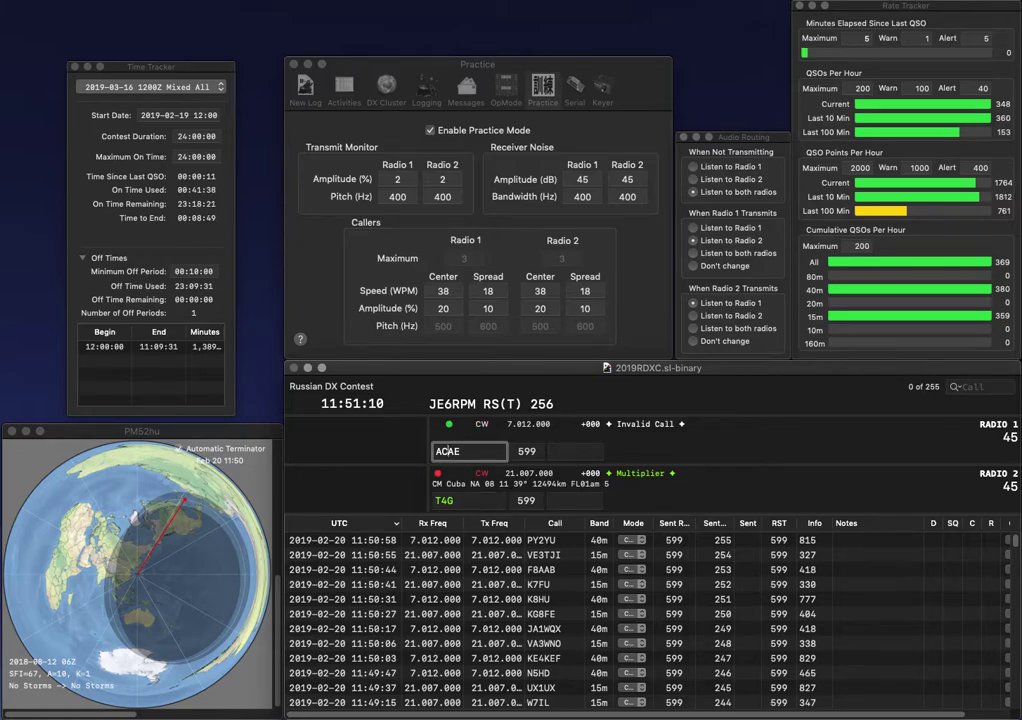
# - Correct the Radio 1 call to AC9AE and the Radio 2 call to RT5G
pyautogui.write('9')
pyautogui.press('Return')
pyautogui.write('R')
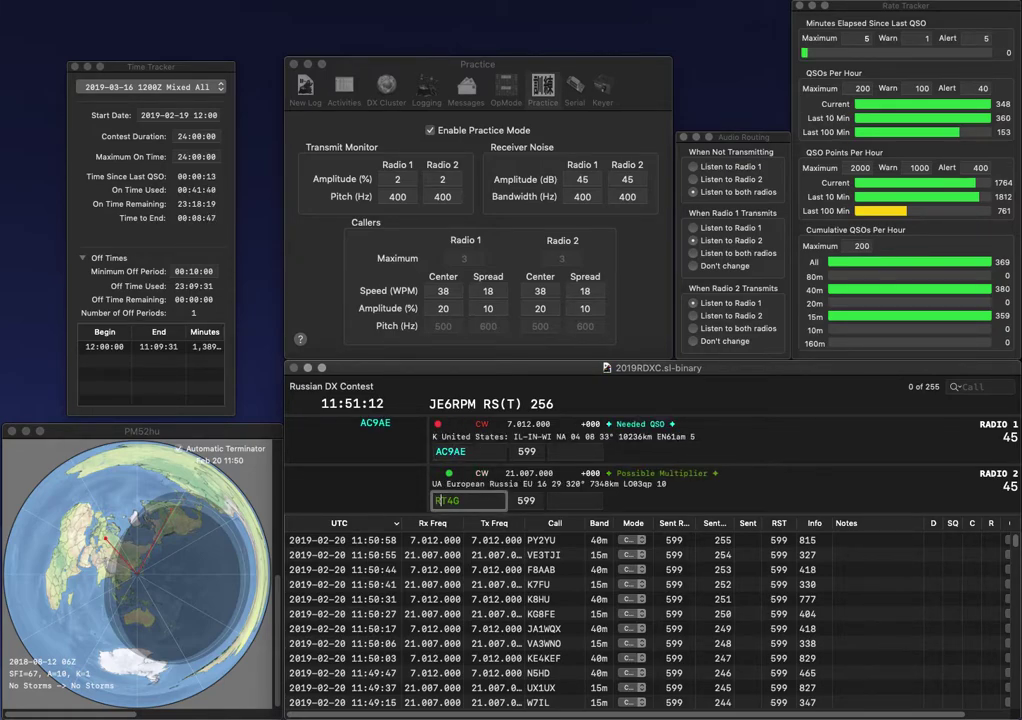
pyautogui.press('Delete')
pyautogui.write('5')
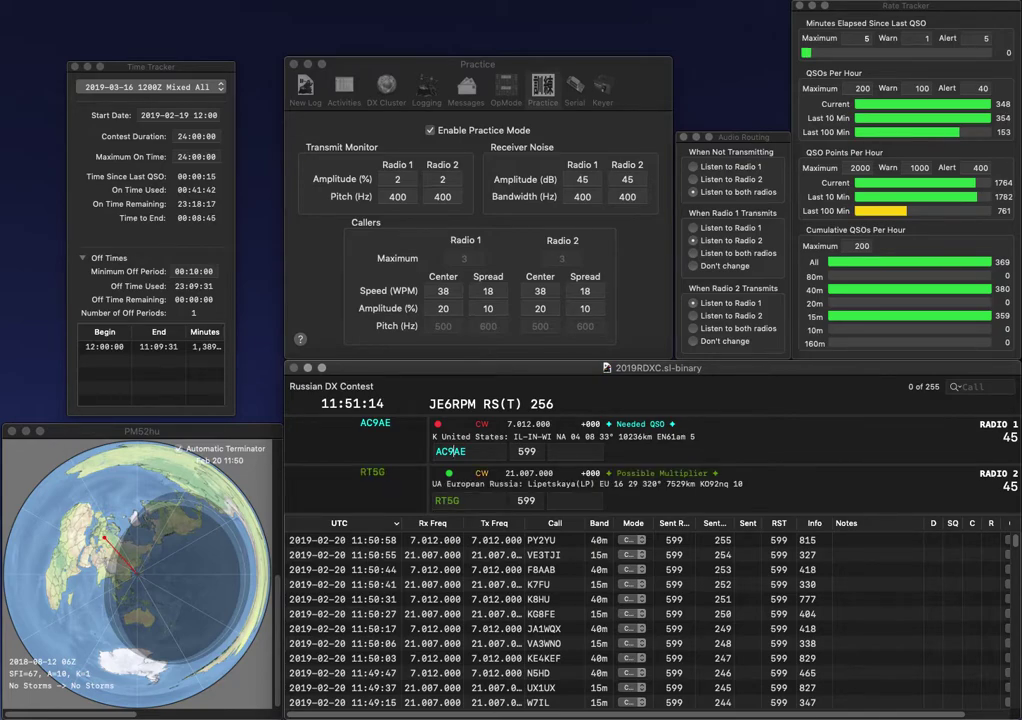
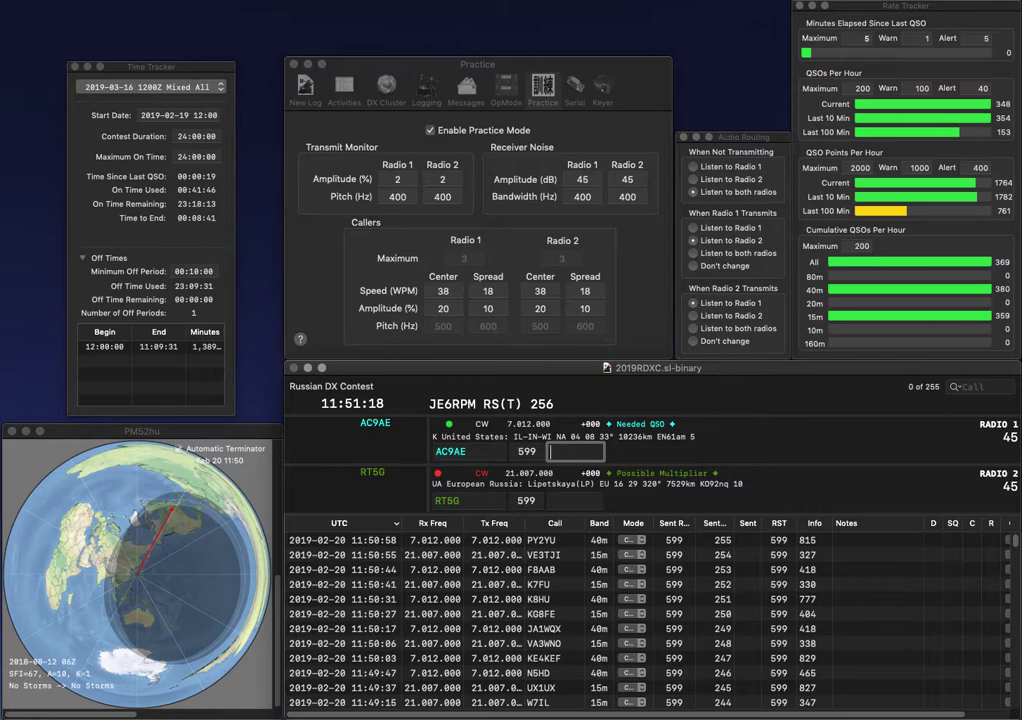
# - Log AC9AE on Radio 1 with exchange 775 and RT5G on Radio 2 with exchange LP
pyautogui.write('77')
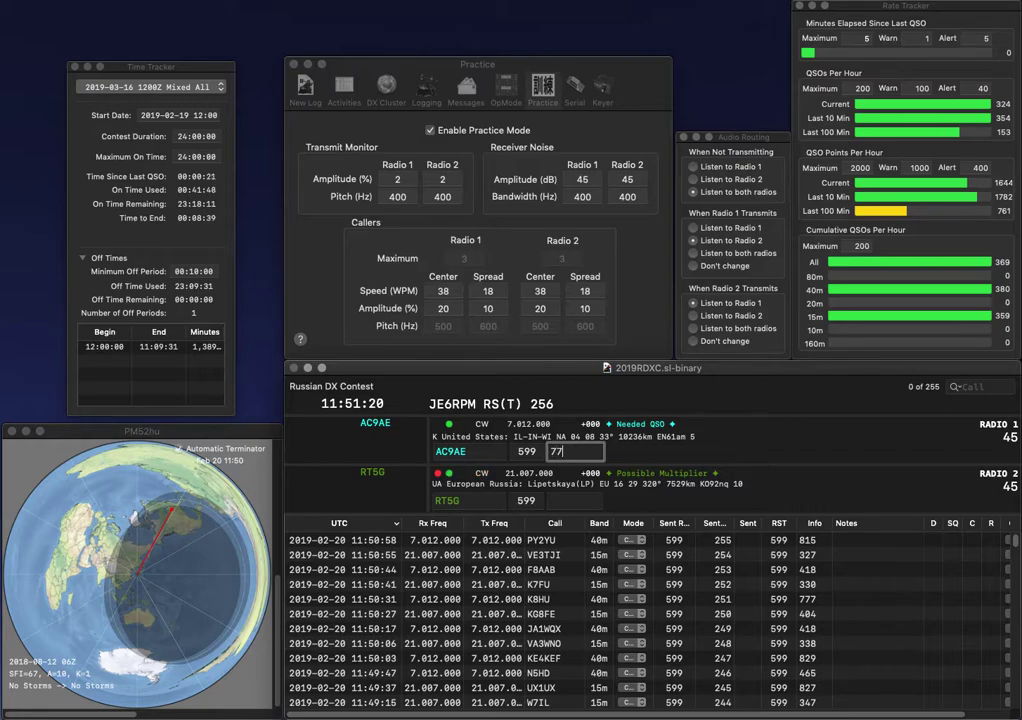
pyautogui.write('5')
pyautogui.press('Return')
pyautogui.write('LP')
pyautogui.press('Return')
pyautogui.write('K0PY')
pyautogui.press('Return')
pyautogui.write('PY2TED')
pyautogui.press('Return')
pyautogui.press('Return')
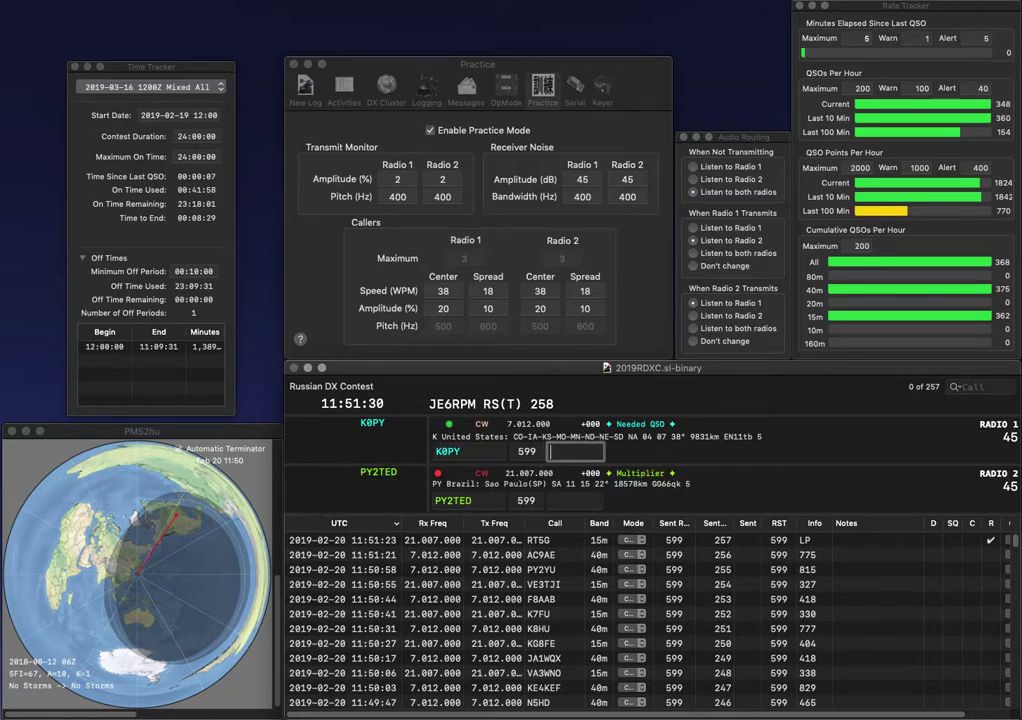
pyautogui.write('213')
pyautogui.press('Return')
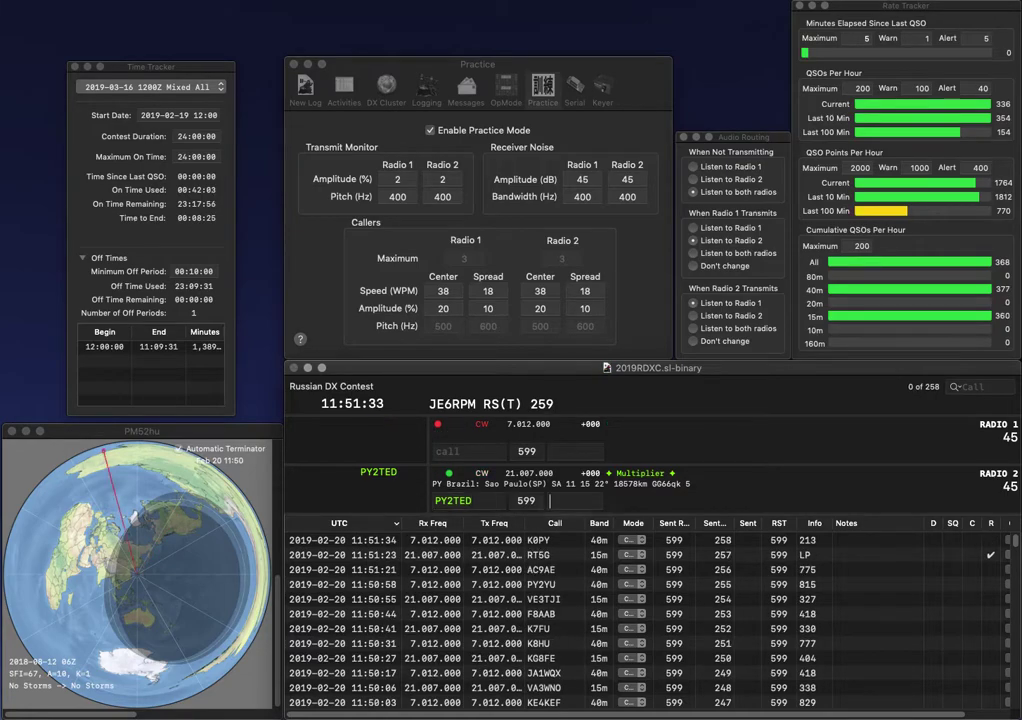
pyautogui.write('861')
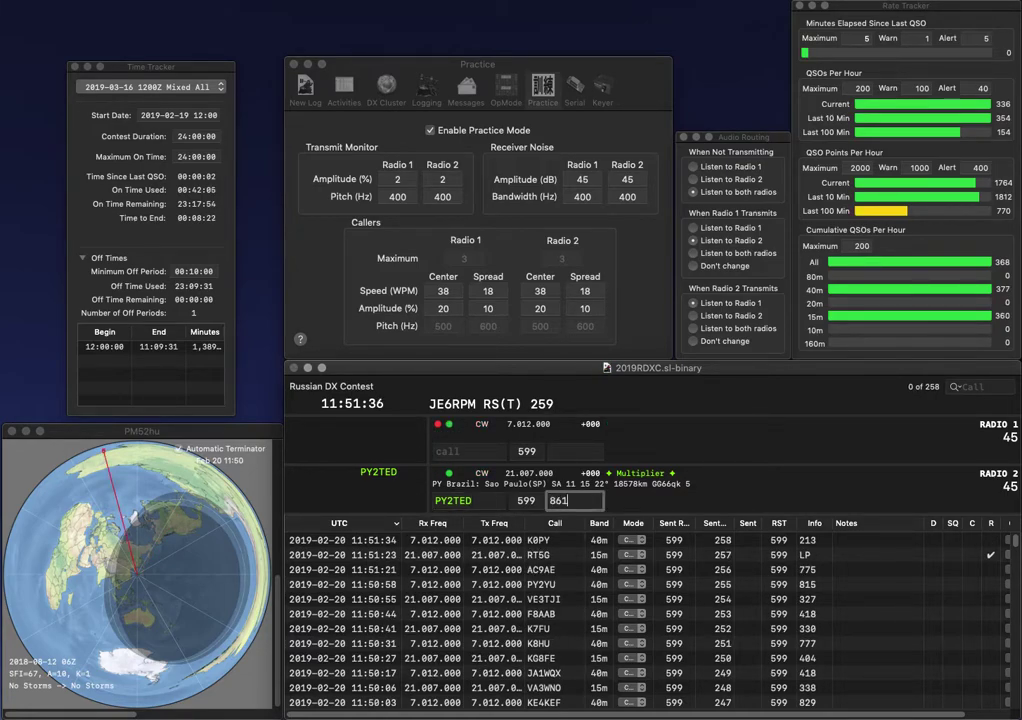
pyautogui.press('Return')
pyautogui.write('3MI')
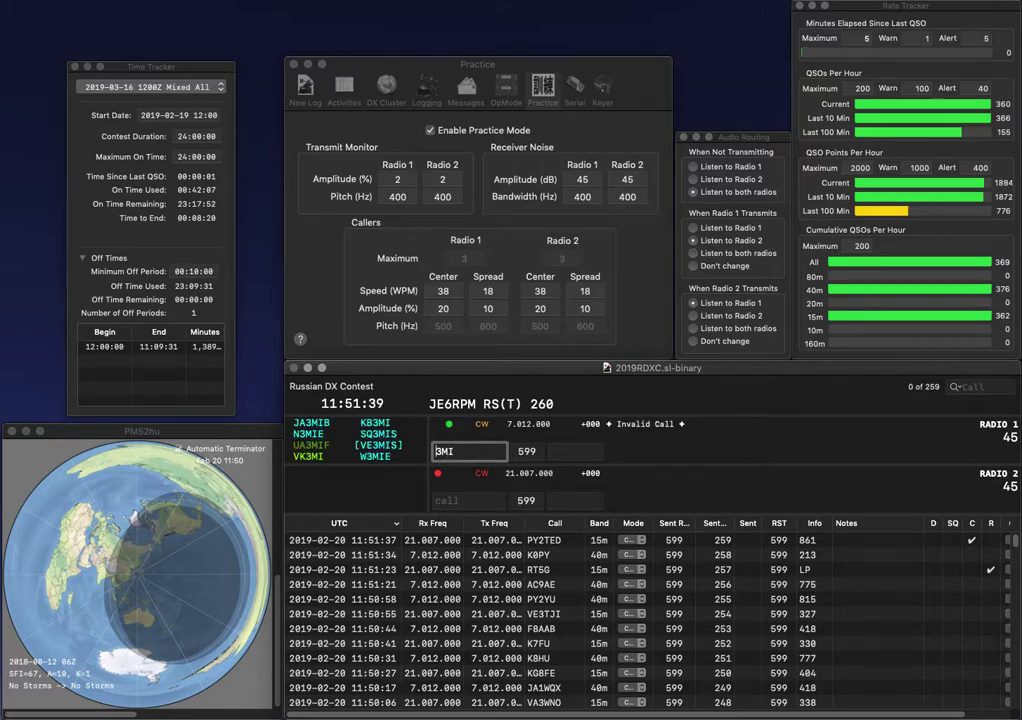
pyautogui.press('Return')
pyautogui.write('WB0NPN')
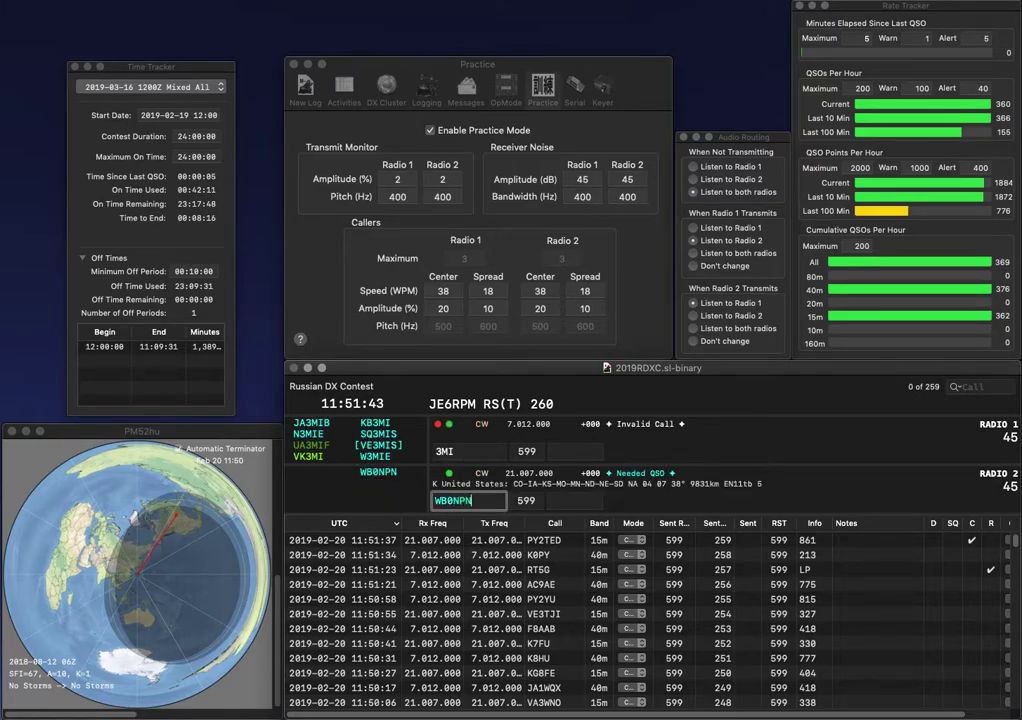
pyautogui.press('Return')
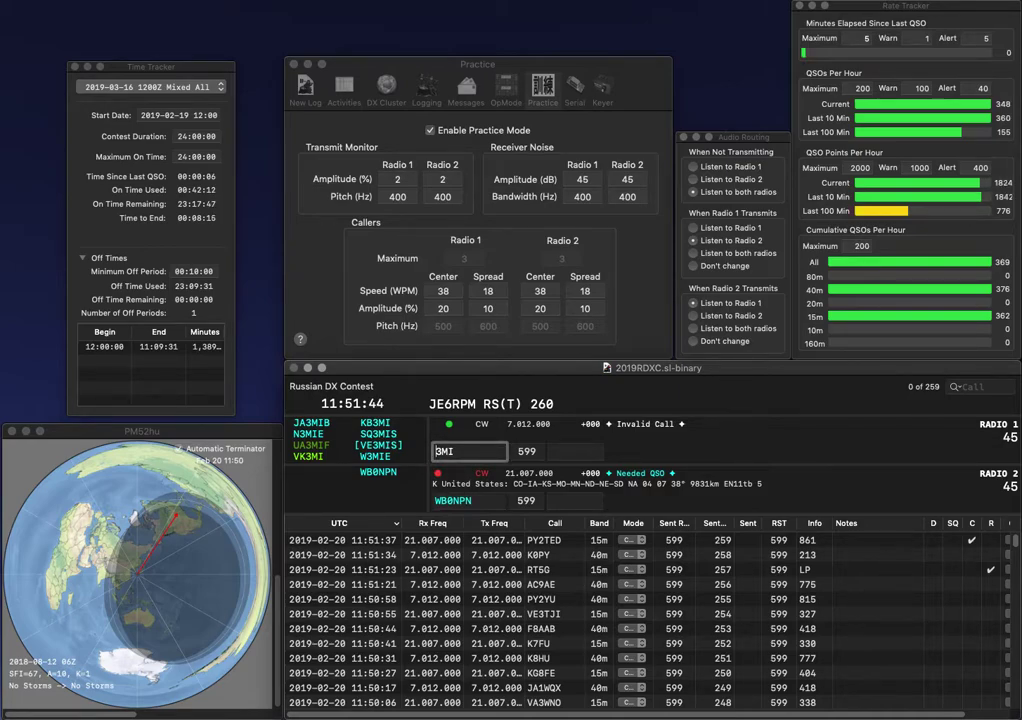
pyautogui.write('W')
pyautogui.press('Return')
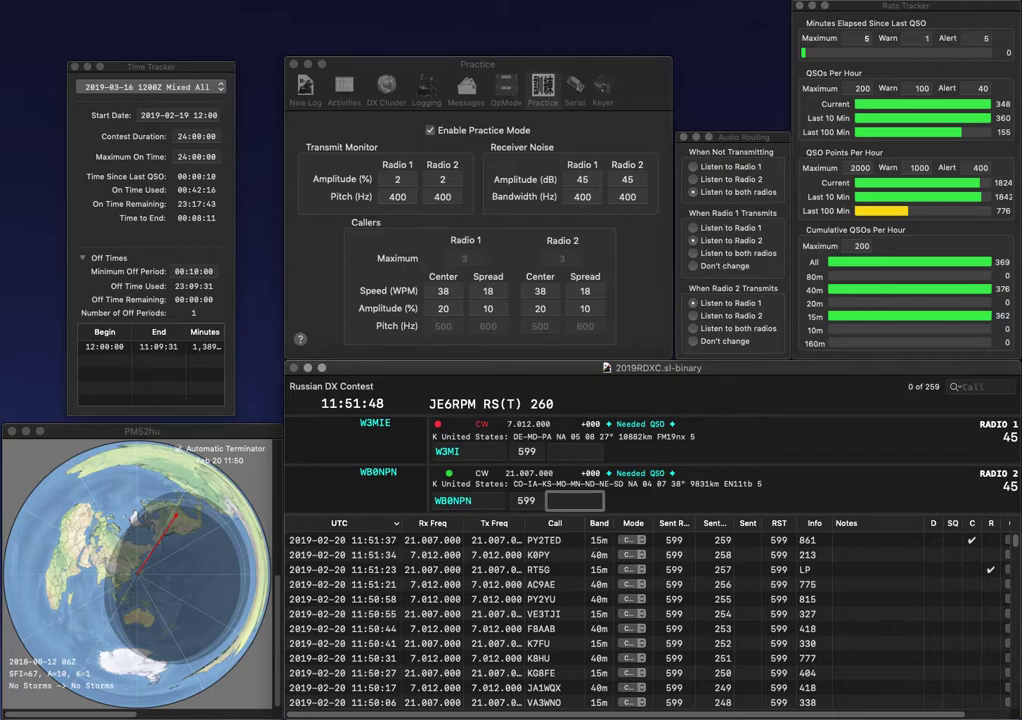
pyautogui.write('659')
pyautogui.press('Return')
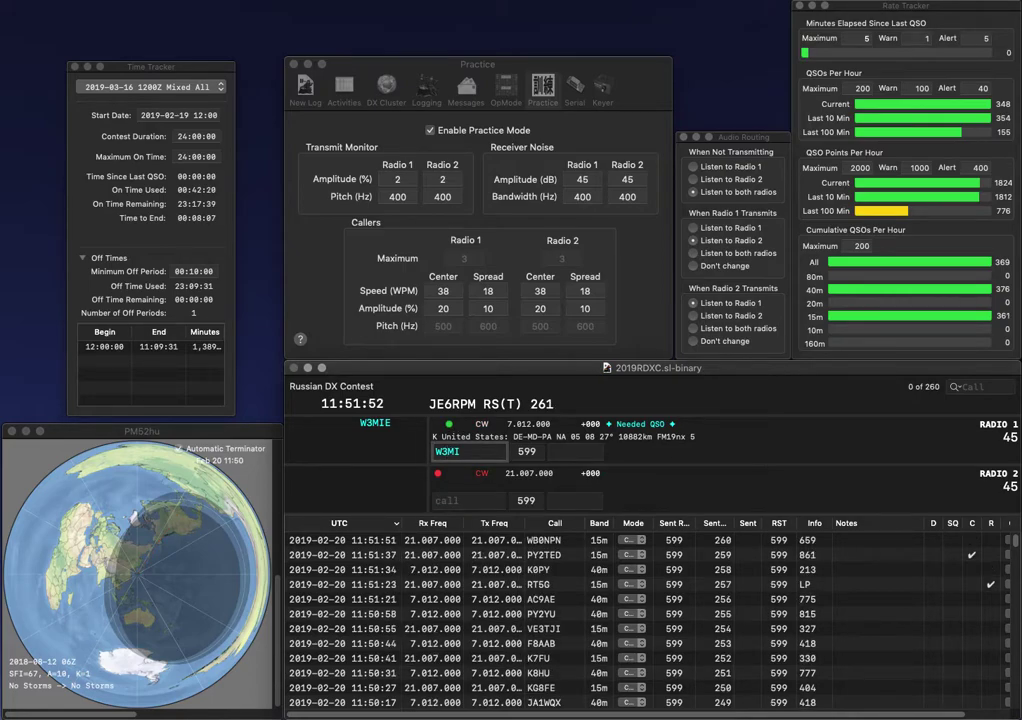
pyautogui.press('BackSpace')
pyautogui.write('S')
pyautogui.press('Return')
pyautogui.write('PU9PWR')
pyautogui.press('Return')
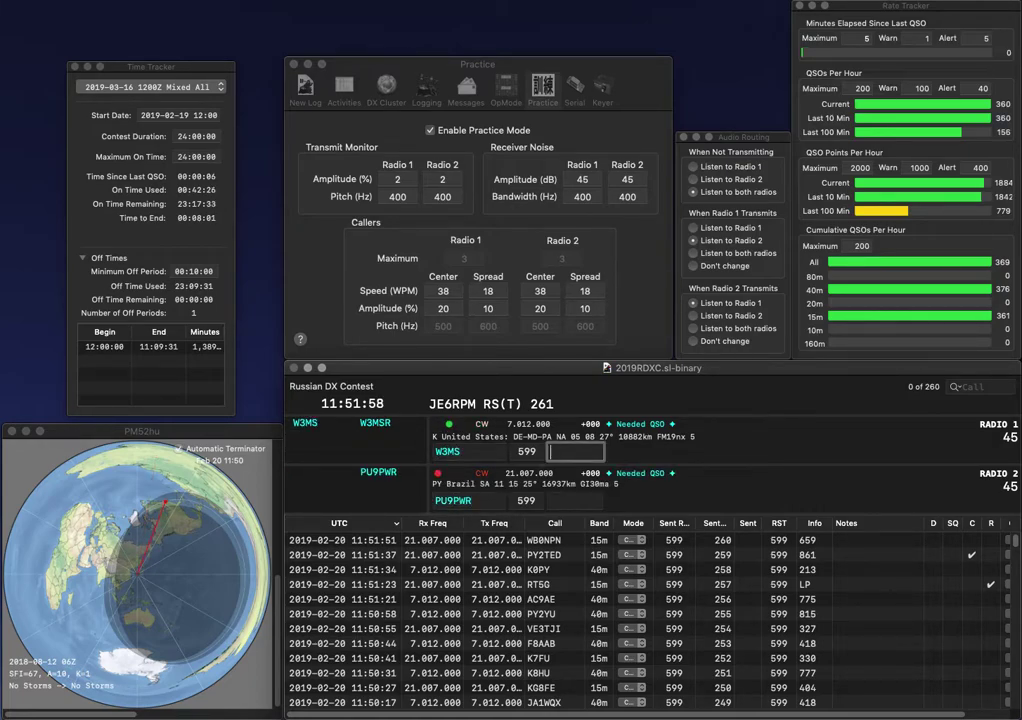
pyautogui.write('585')
pyautogui.press('Return')
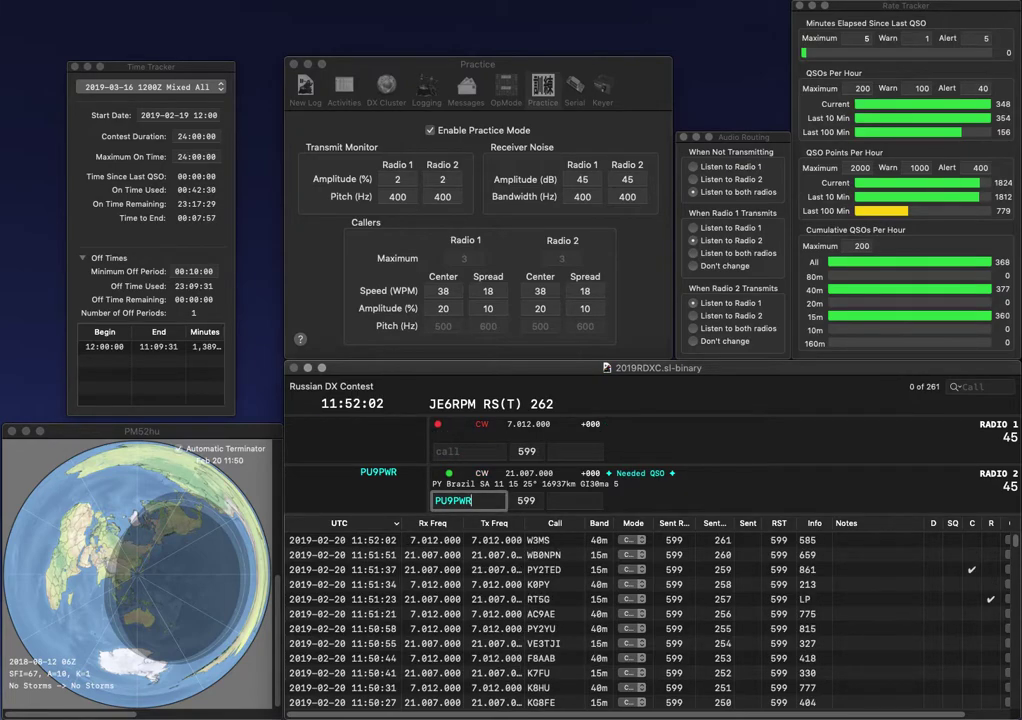
pyautogui.press('space')
pyautogui.write('3')
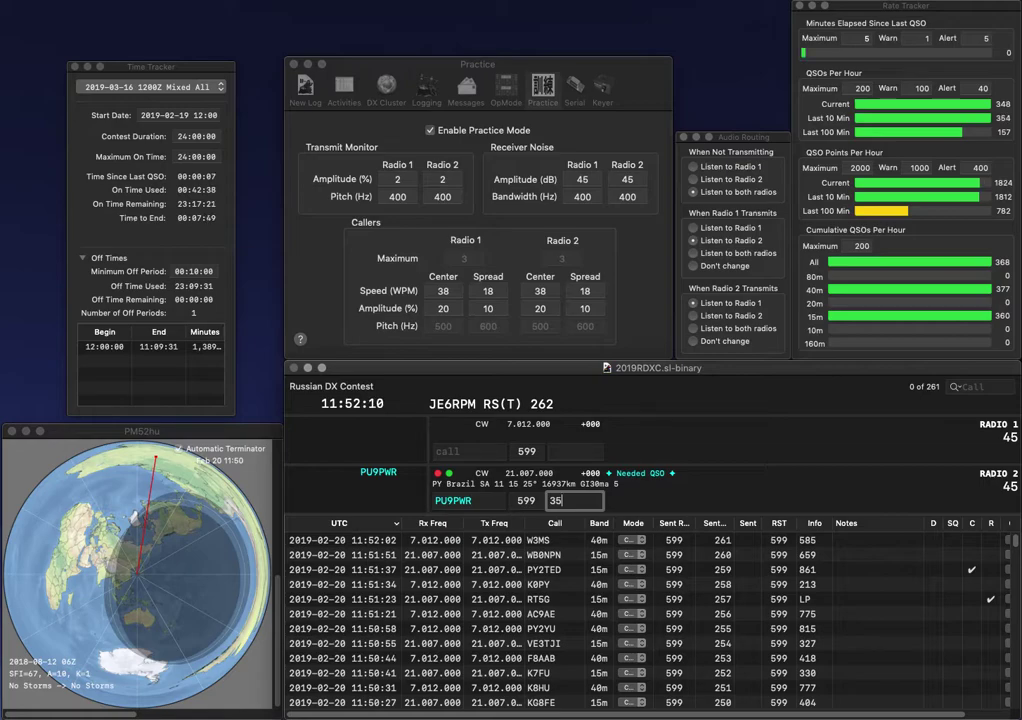
pyautogui.write('5')
pyautogui.press('Return')
# - Enter the beginning of the VE caller's call on Radio 1 and the partial call MA on Radio 2
pyautogui.write('VE')
pyautogui.press('BackSpace')
pyautogui.write('5')
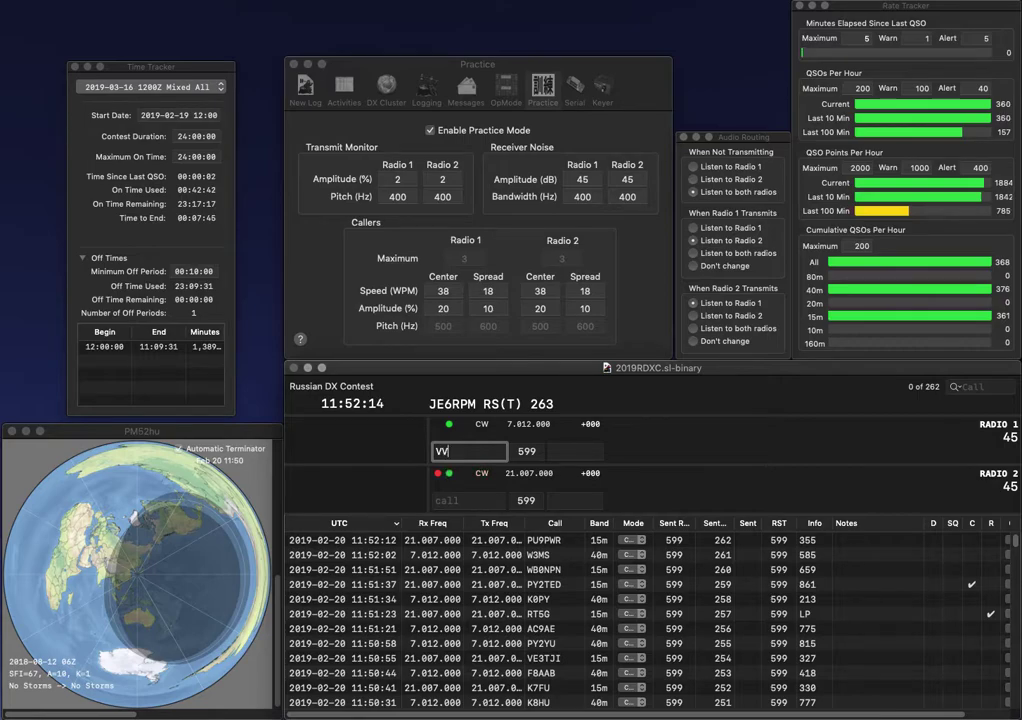
pyautogui.write('E')
pyautogui.press('Delete')
pyautogui.press('Return')
pyautogui.write('MA')
pyautogui.press('Return')
# - Complete the Radio 1 call as VE5DLD and change the Radio 2 call to LY1IA
pyautogui.write('5DLD')
pyautogui.press('Tab')
pyautogui.write('LY1')
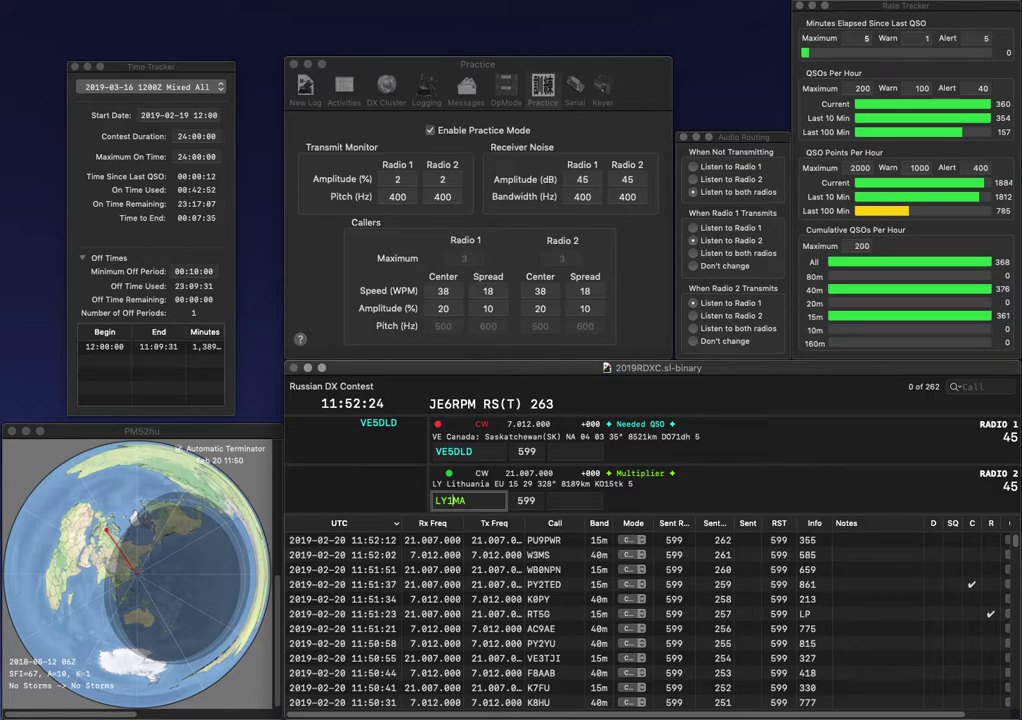
pyautogui.press('Return')
pyautogui.press('space')
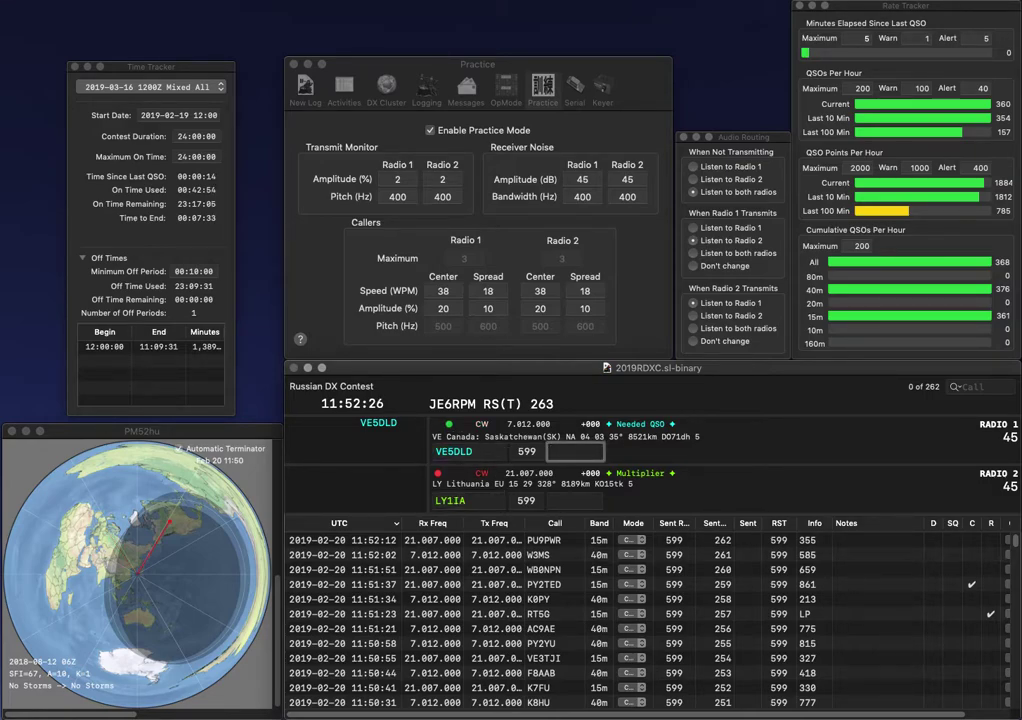
pyautogui.write('108')
pyautogui.press('Return')
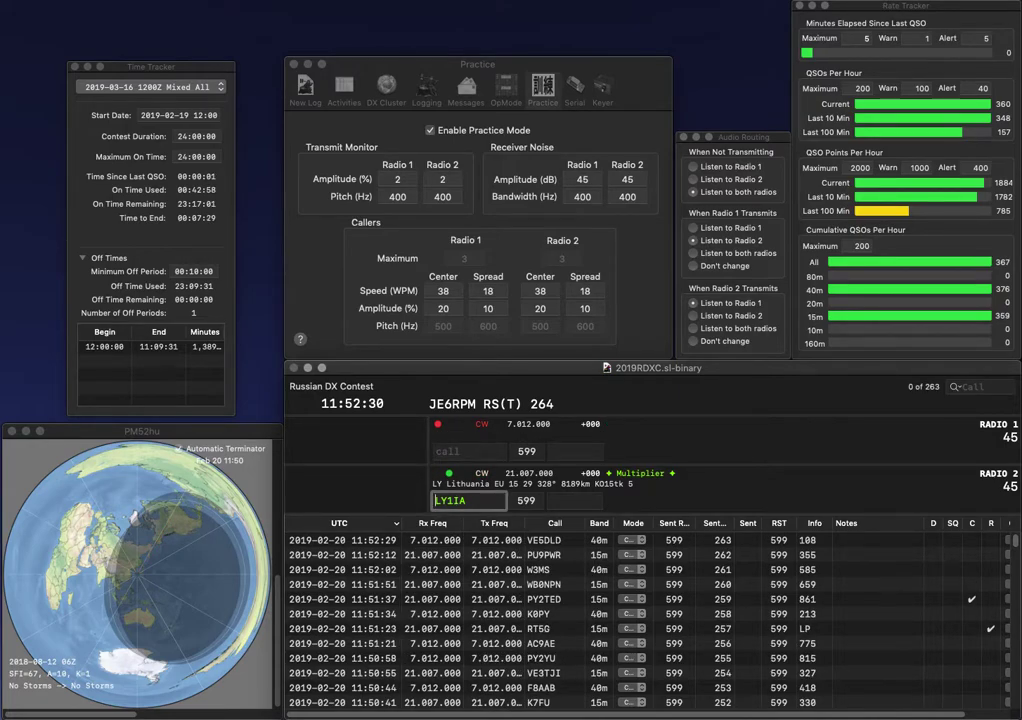
pyautogui.press('Delete')
pyautogui.write('2')
pyautogui.press('Delete')
pyautogui.write('S')
pyautogui.press('Return')
pyautogui.write('OK1DBS')
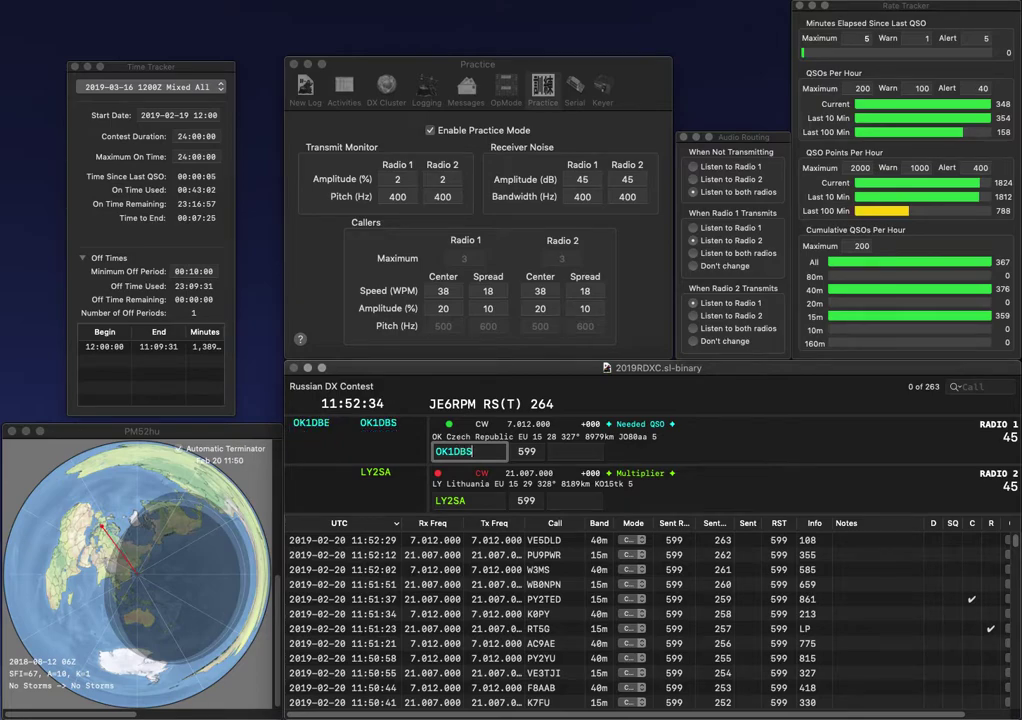
pyautogui.press('Return')
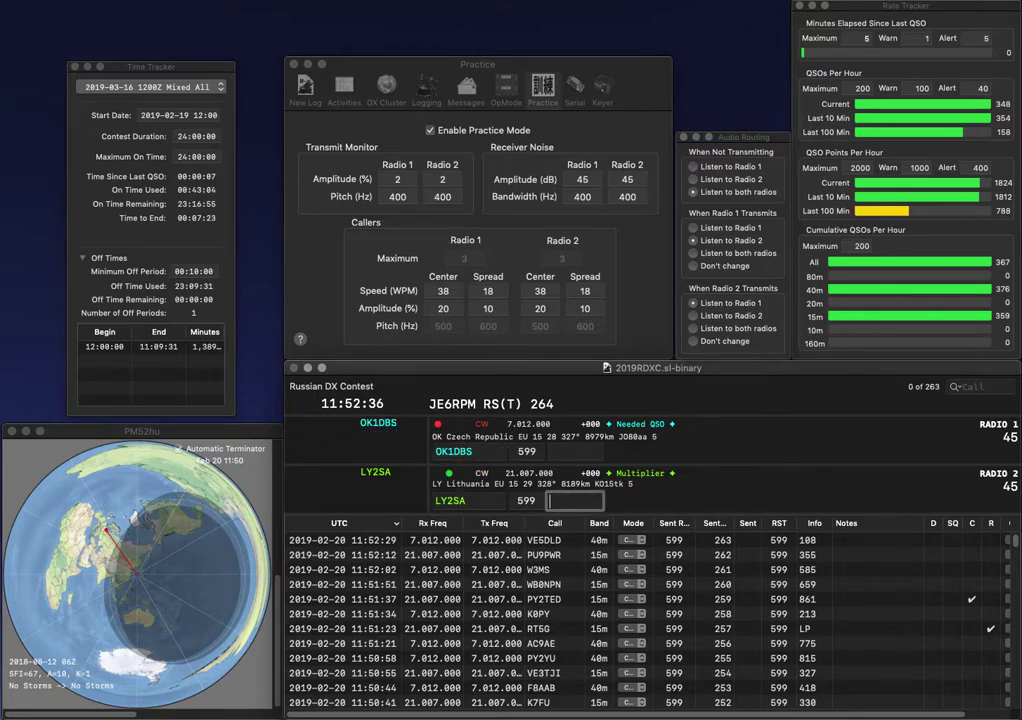
pyautogui.write('447')
pyautogui.press('Return')
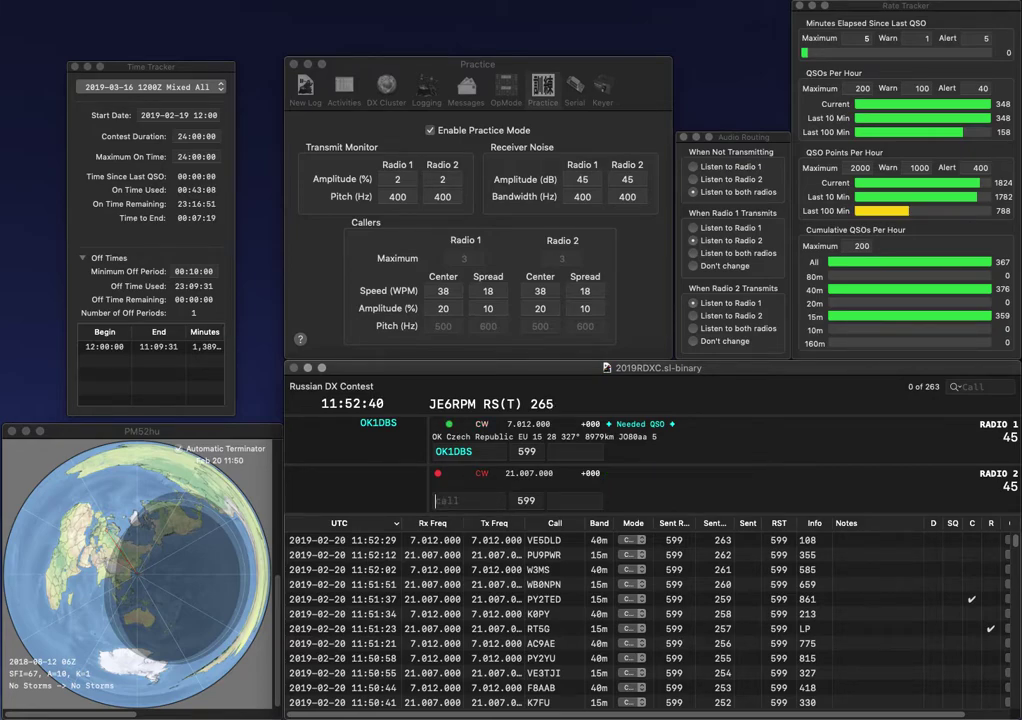
pyautogui.write('380')
pyautogui.press('Return')
# - Enter the call OK1MI on Radio 2 and the call W7IR on Radio 1
pyautogui.write('OK1MI')
pyautogui.press('Return')
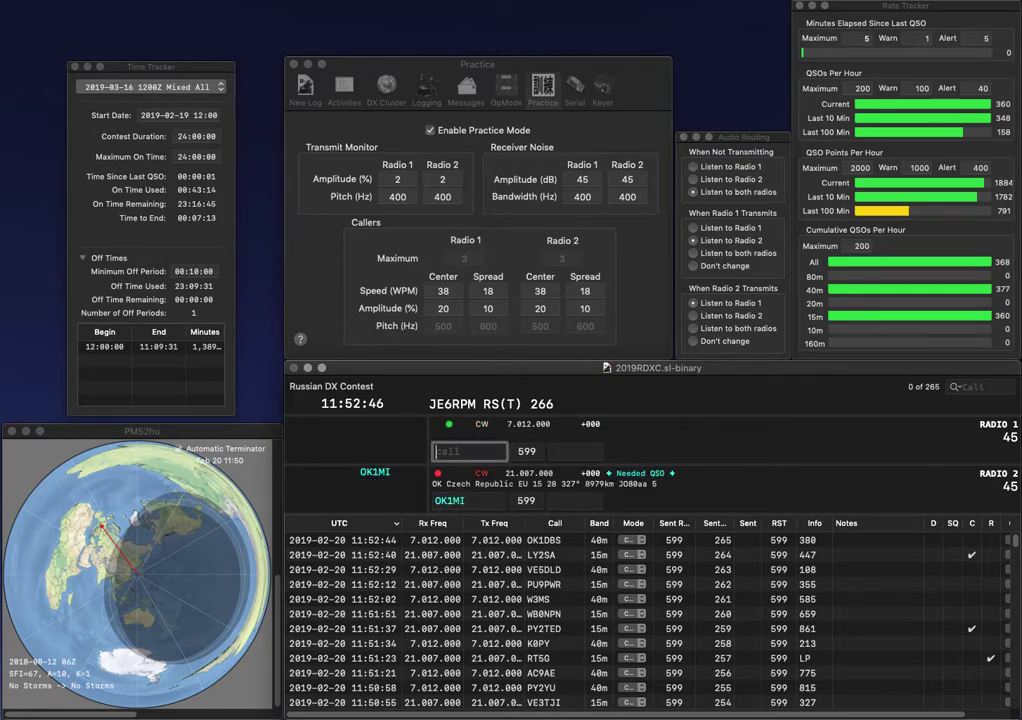
pyautogui.write('W7IR')
pyautogui.press('Return')
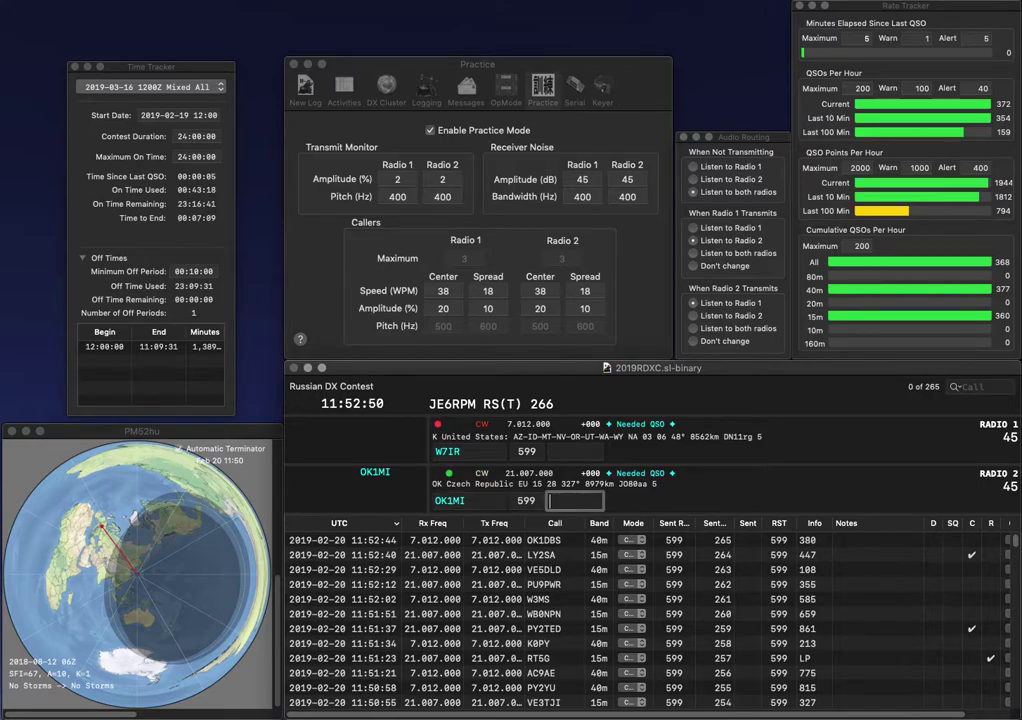
pyautogui.write('21')
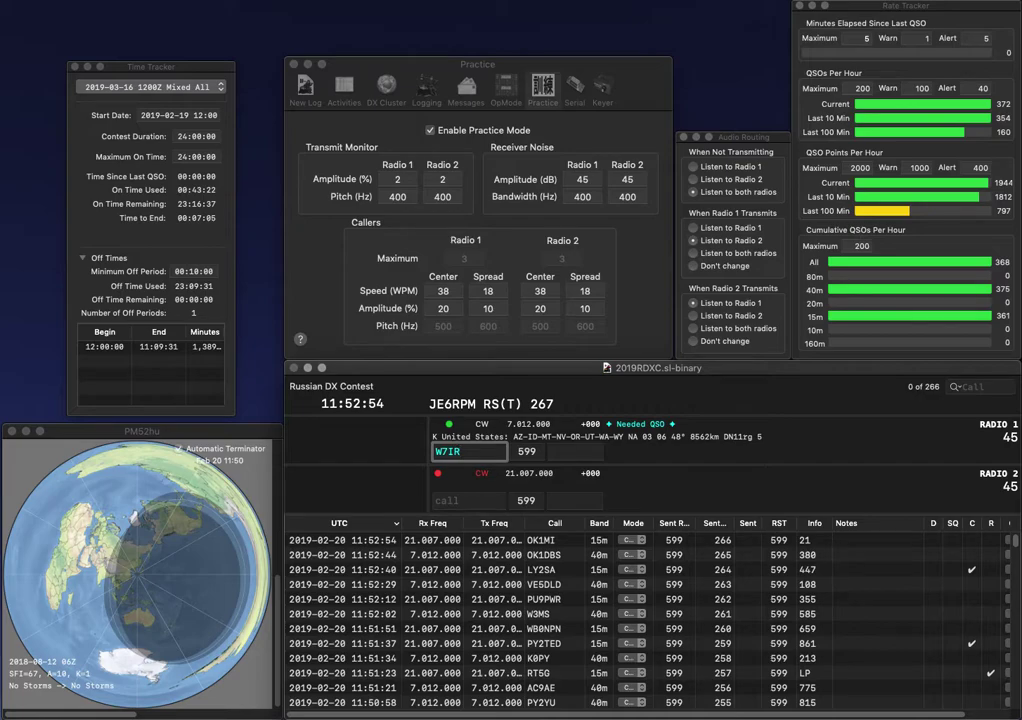
pyautogui.press('BackSpace')
pyautogui.press('BackSpace')
pyautogui.write('TR')
pyautogui.press('Return')
# - Answer N0GMG on Radio 2 and log it with exchange 835, and log W7TR on Radio 1 with exchange 540
pyautogui.write('N0GMG')
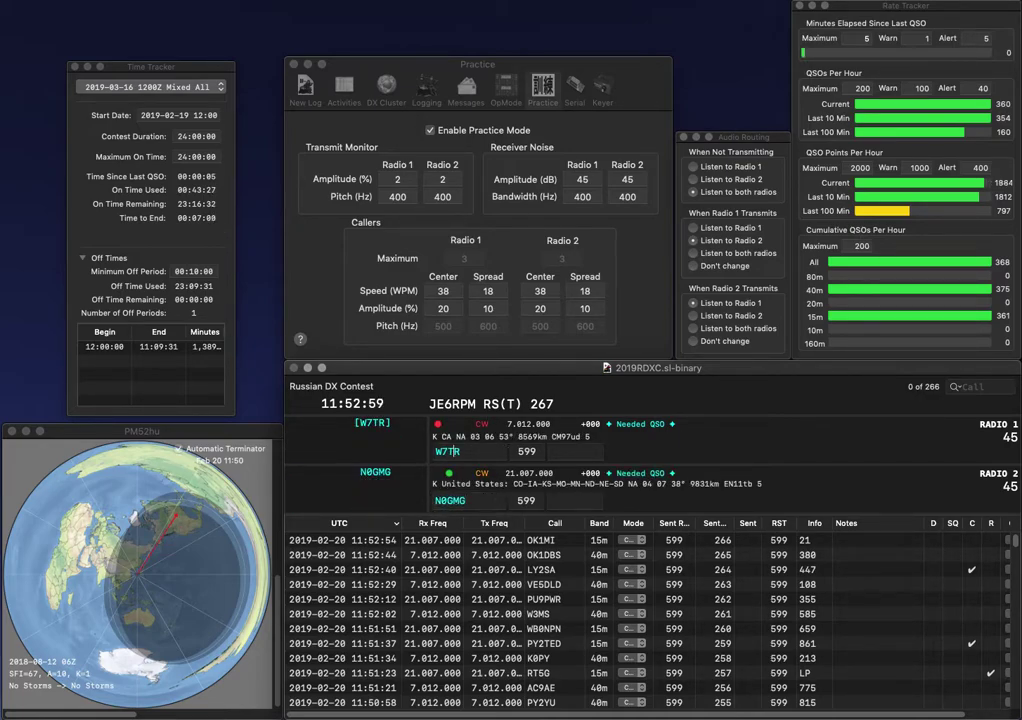
pyautogui.press('Return')
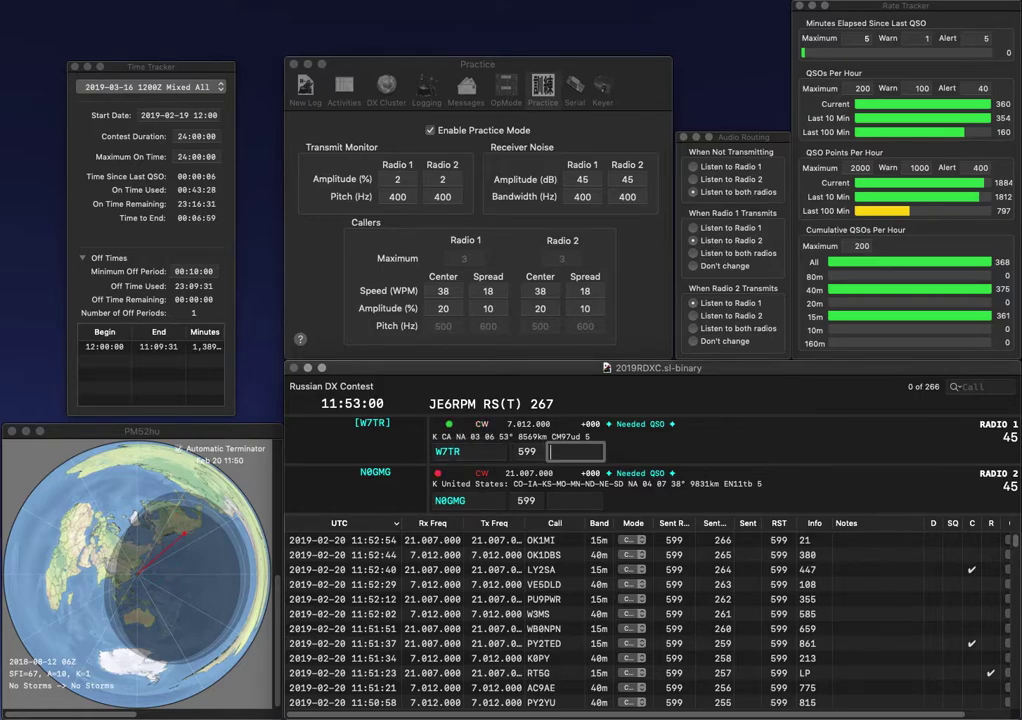
pyautogui.write('540')
pyautogui.press('Return')
pyautogui.press('Tab')
pyautogui.write('83')
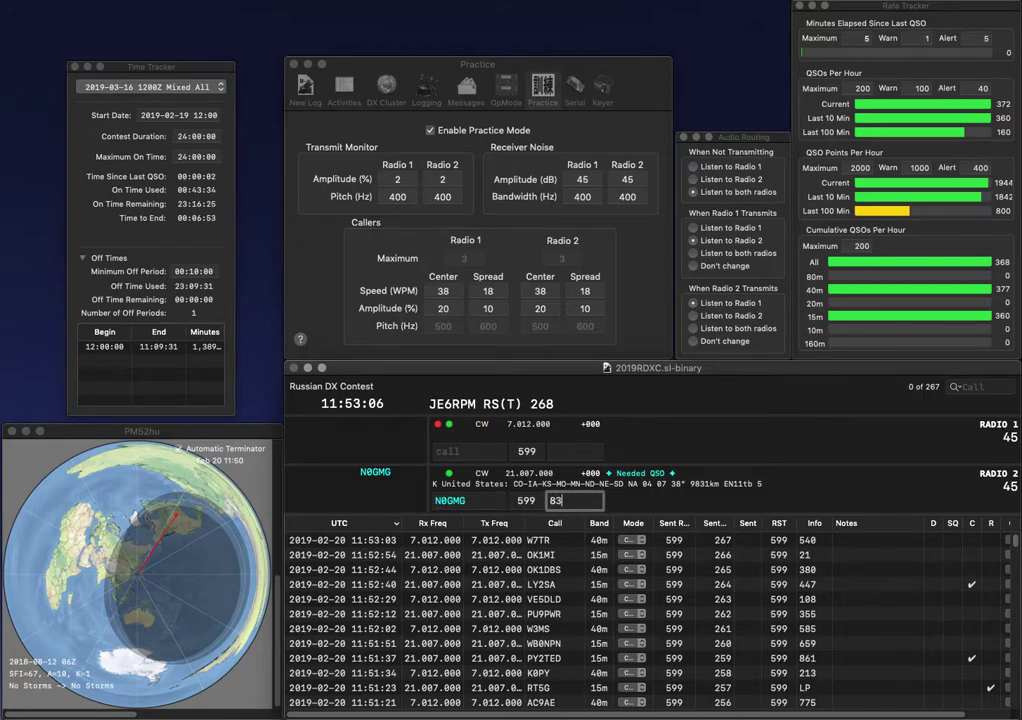
pyautogui.press('Return')
pyautogui.write('F1RF')
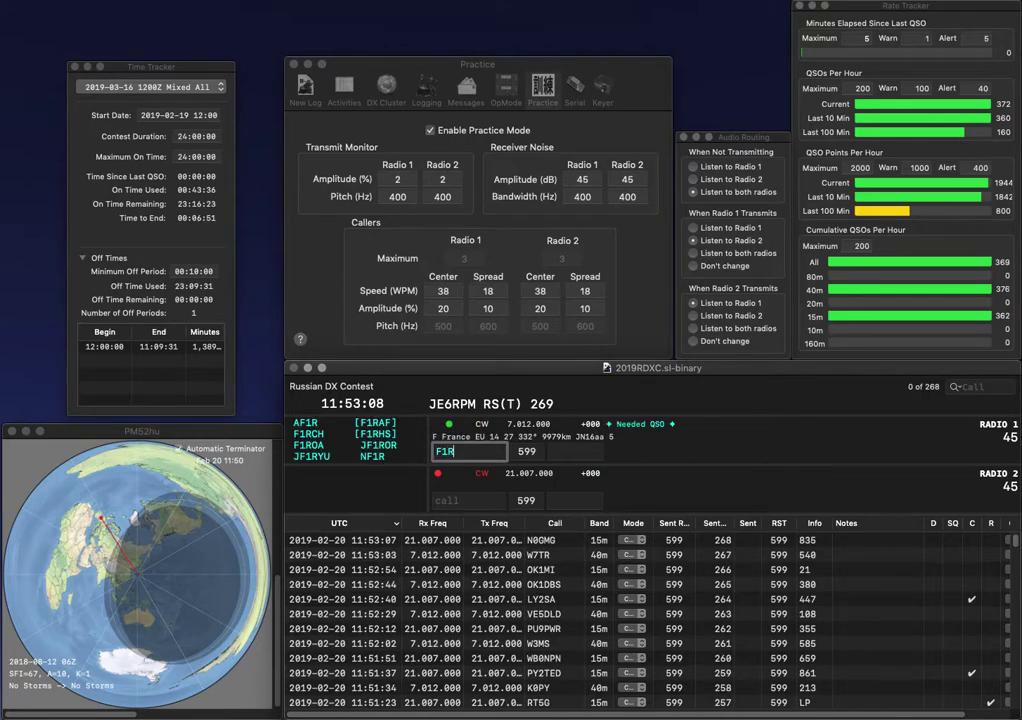
pyautogui.press('BackSpace')
pyautogui.write('HS')
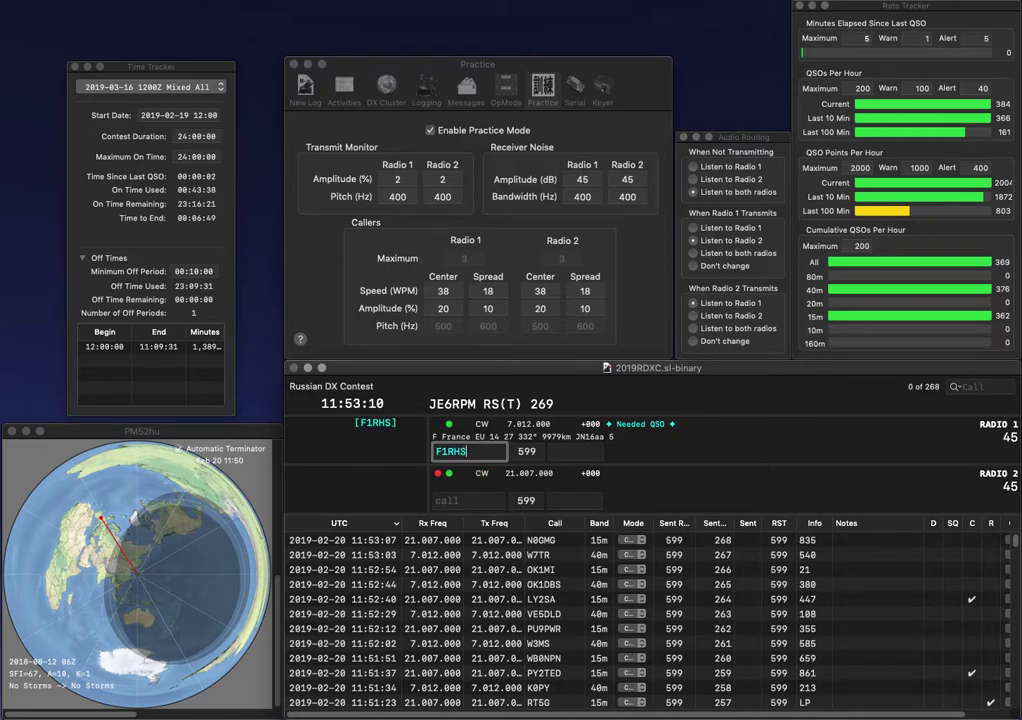
pyautogui.press('Return')
pyautogui.write('N6AFT')
pyautogui.press('Up')
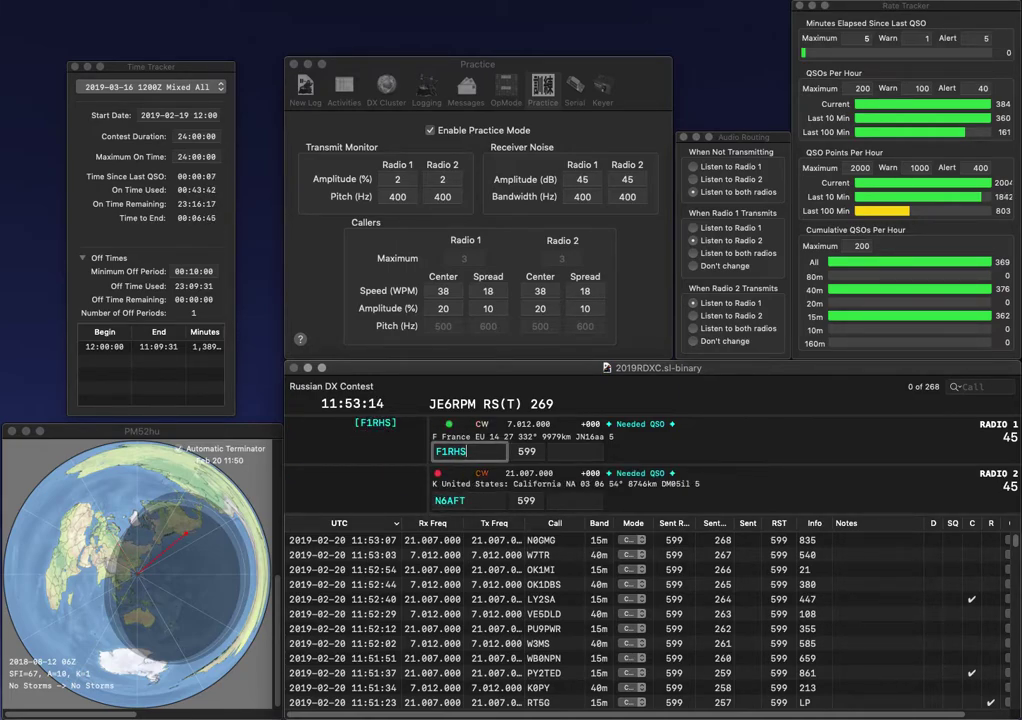
# - Log F1RHS on Radio 1 with exchange 195 and correct the Radio 2 call to N6ABT
pyautogui.press('space')
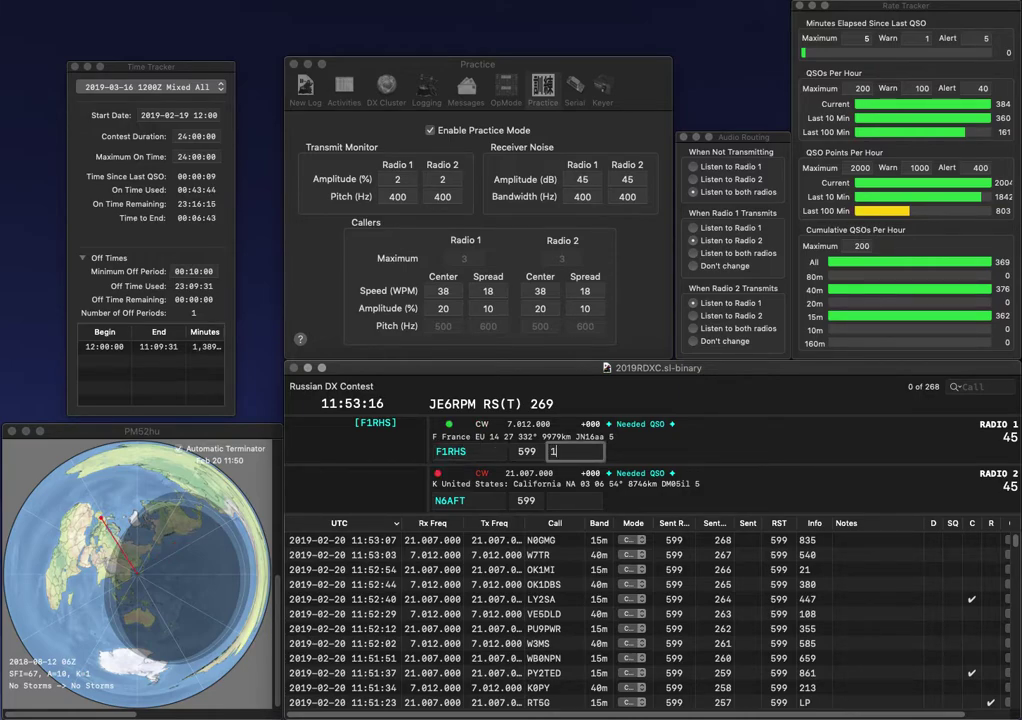
pyautogui.write('195')
pyautogui.press('Return')
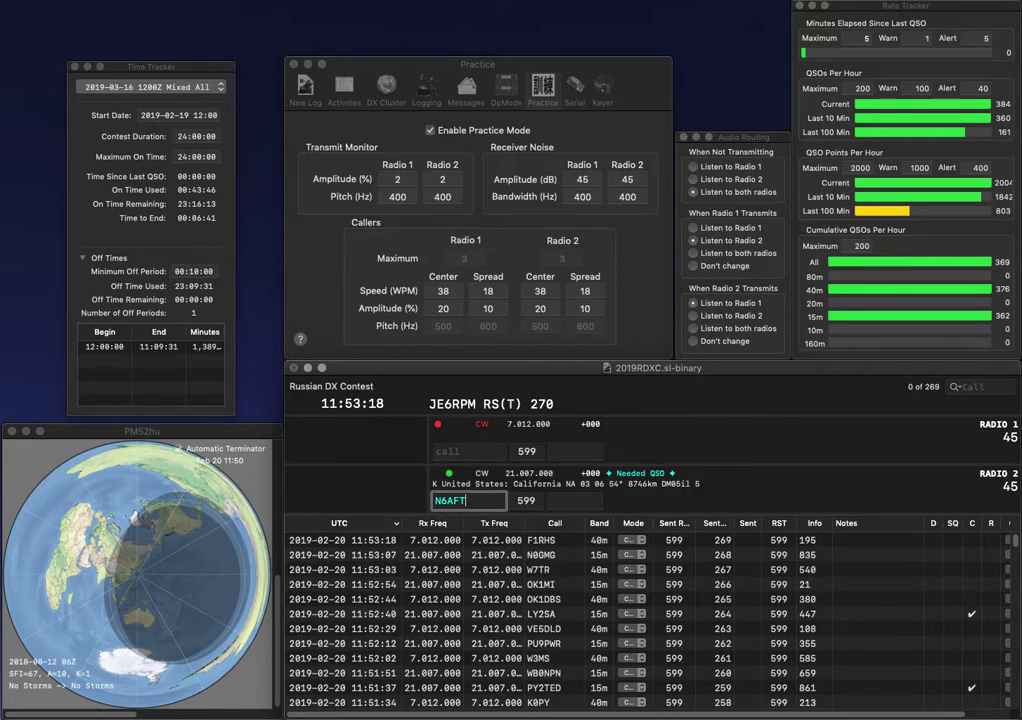
pyautogui.press('Left')
pyautogui.press('BackSpace')
pyautogui.write('B')
pyautogui.press('Tab')
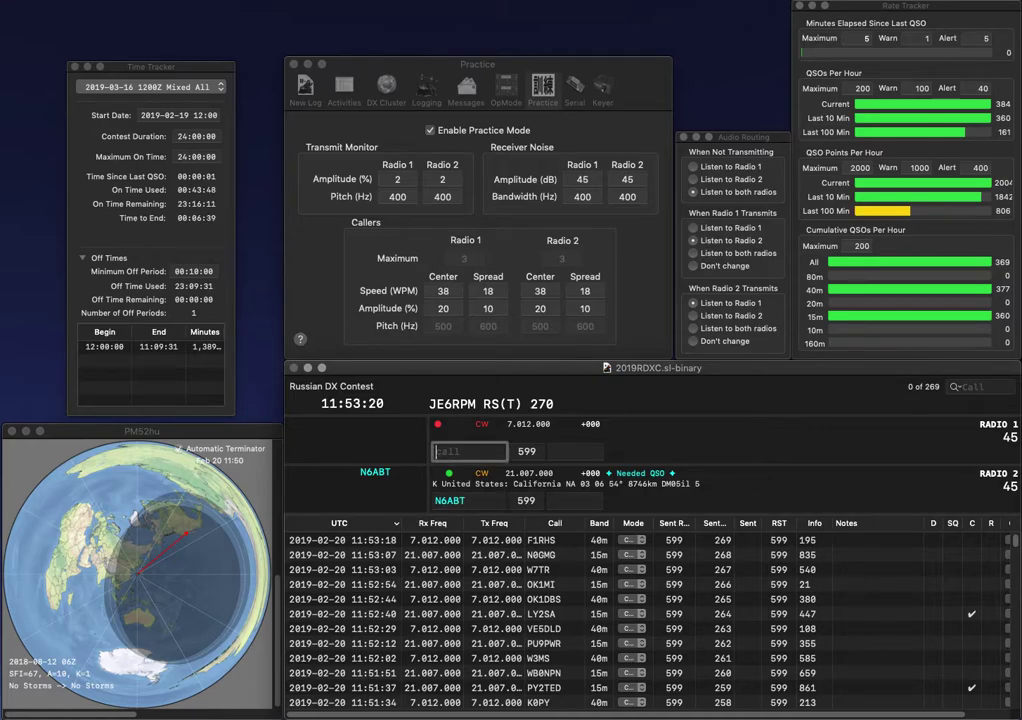
pyautogui.write('I6D')
pyautogui.press('Tab')
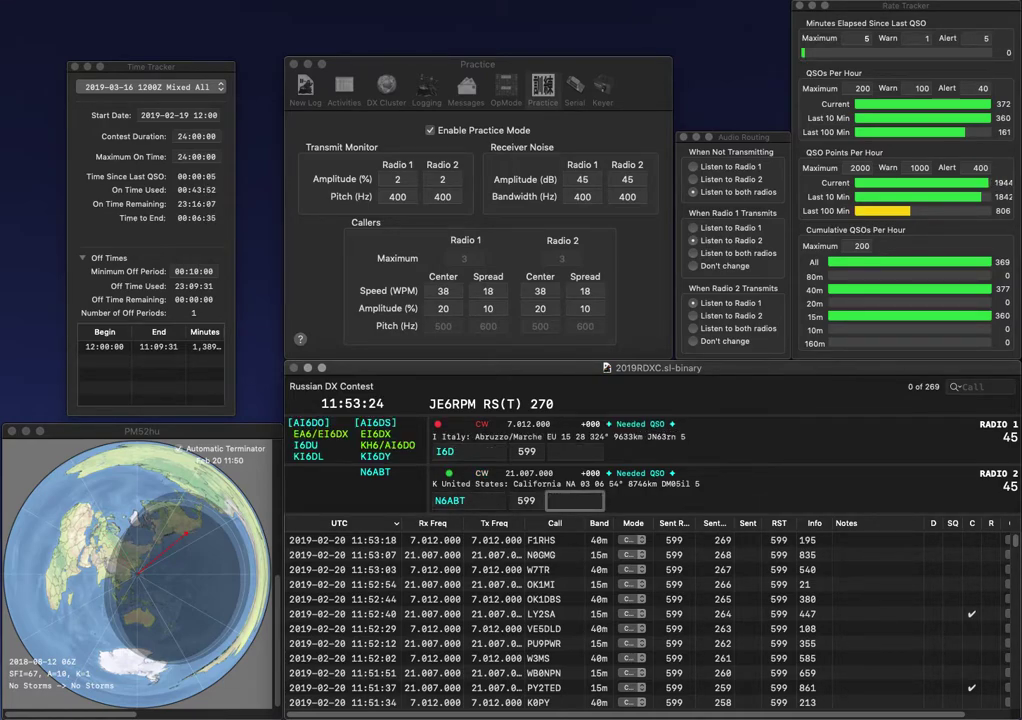
pyautogui.write('227')
pyautogui.press('Return')
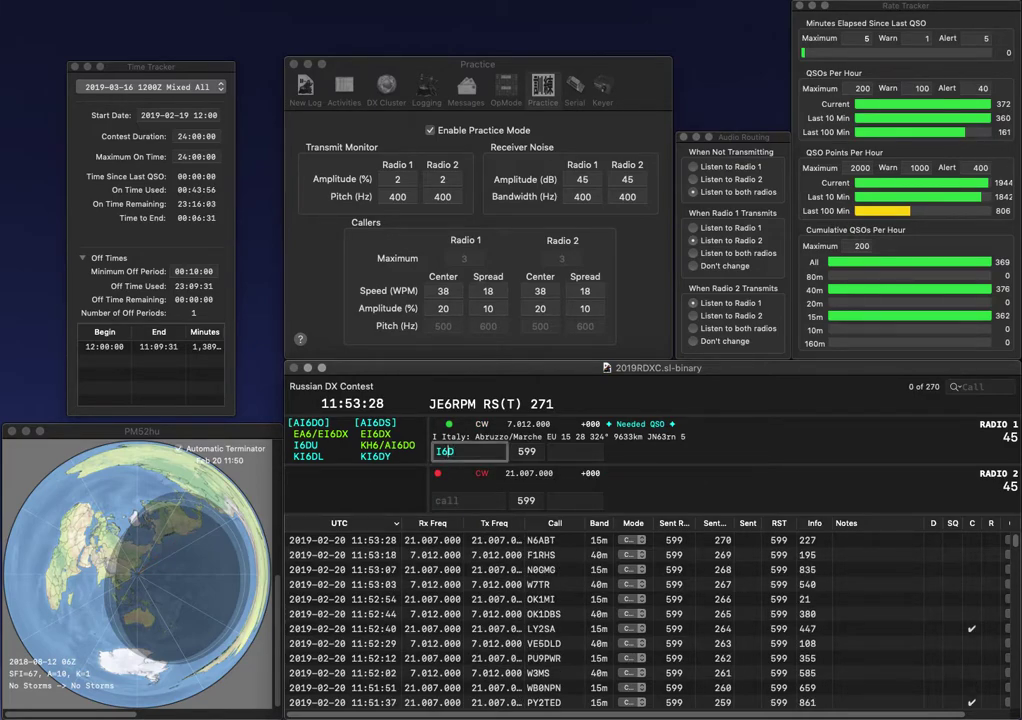
pyautogui.press('BackSpace')
pyautogui.write('FLD')
pyautogui.press('Tab')
pyautogui.write('K7UA')
pyautogui.press('Tab')
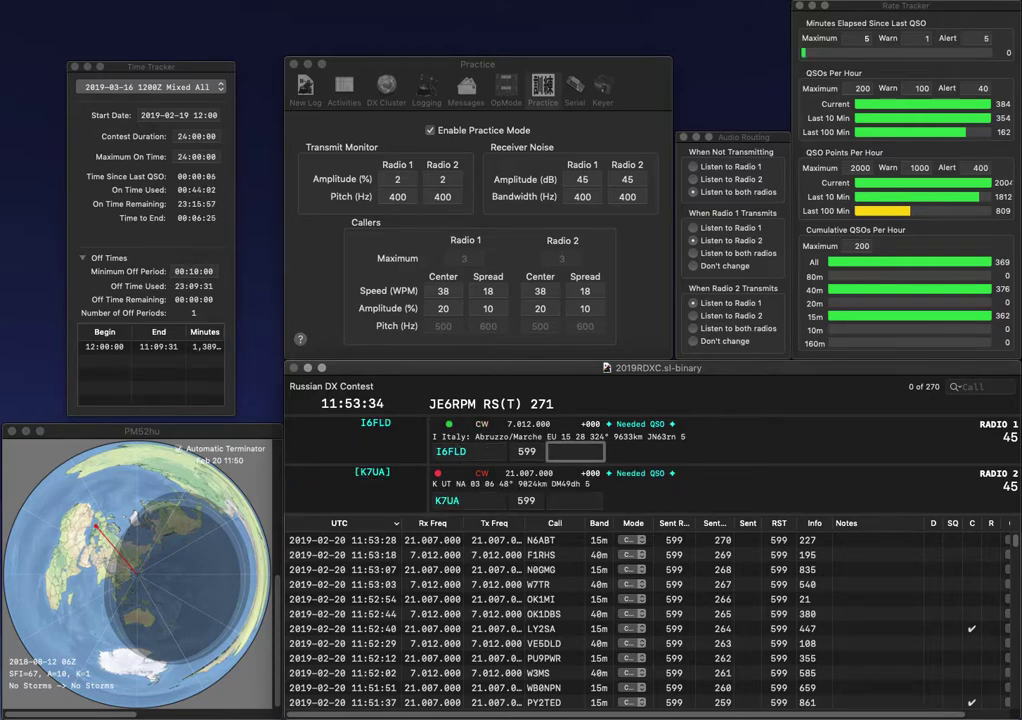
pyautogui.write('922')
pyautogui.press('Return')
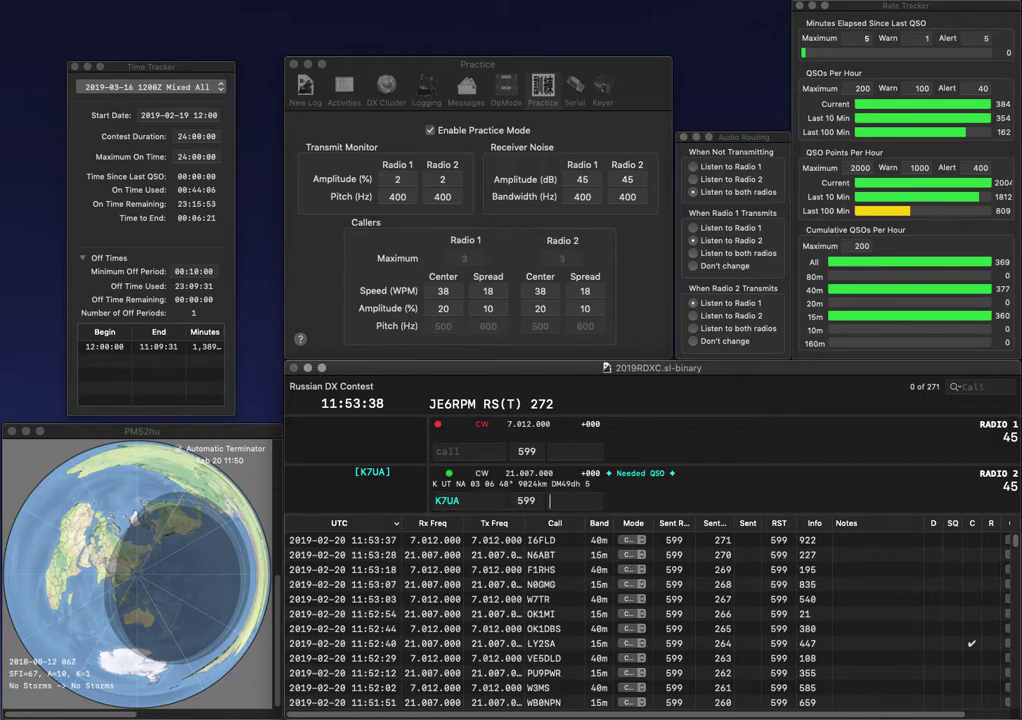
pyautogui.write('51')
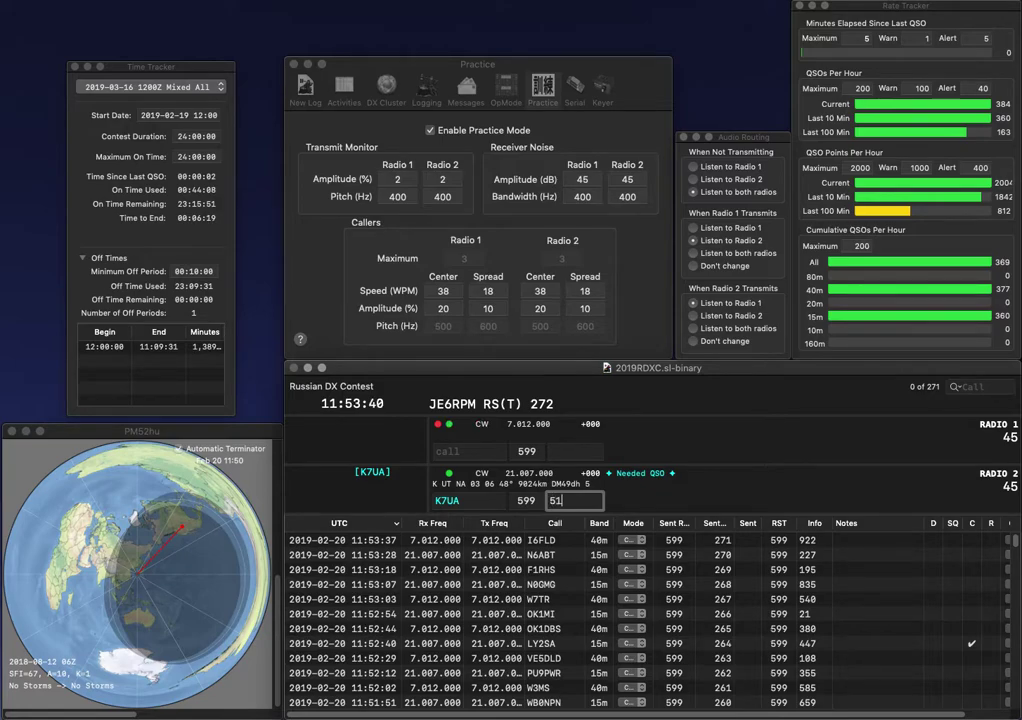
pyautogui.write('0')
pyautogui.press('Return')
# - Enter the call F5JQF on Radio 1 and the call TI2SW on Radio 2
pyautogui.write('JQF')
pyautogui.press('Home')
pyautogui.write('F5')
pyautogui.press('Return')
pyautogui.write('TI2SW')
pyautogui.press('Return')
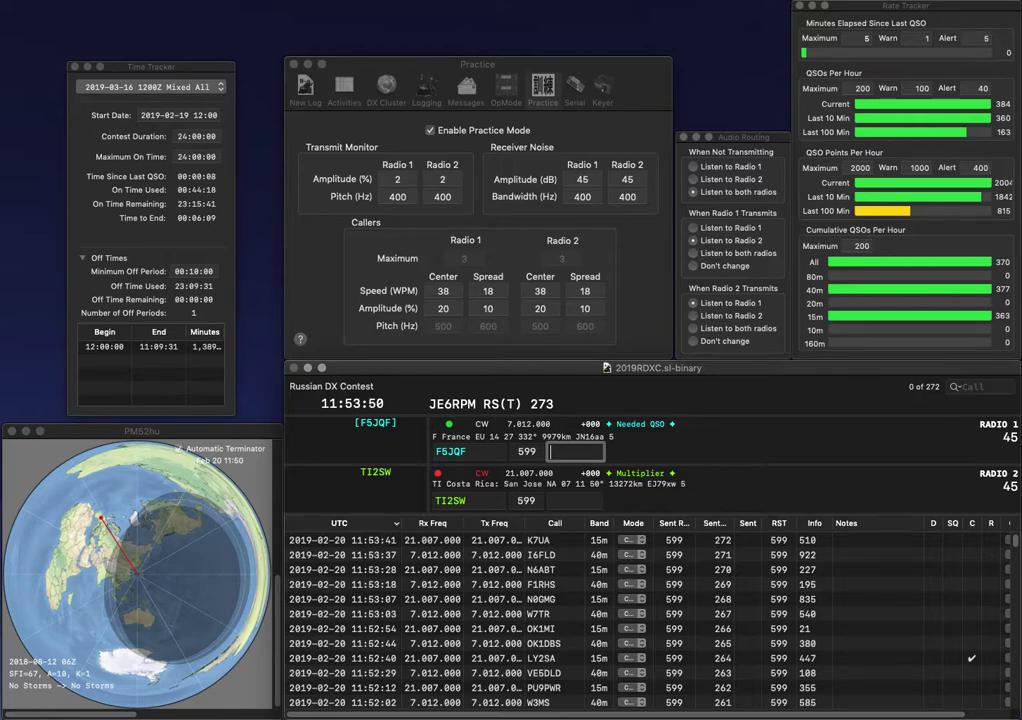
# - Log F5JQF on Radio 1 with exchange 598 and TI2SW on Radio 2 with exchange 638
pyautogui.write('98')
pyautogui.press('Return')
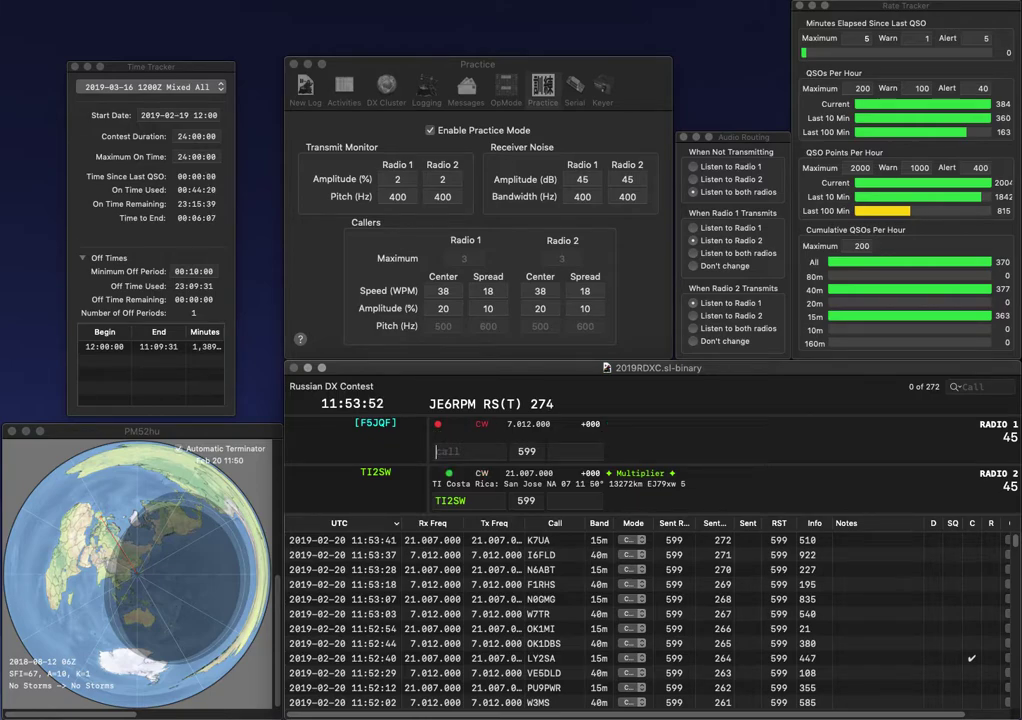
pyautogui.write('638')
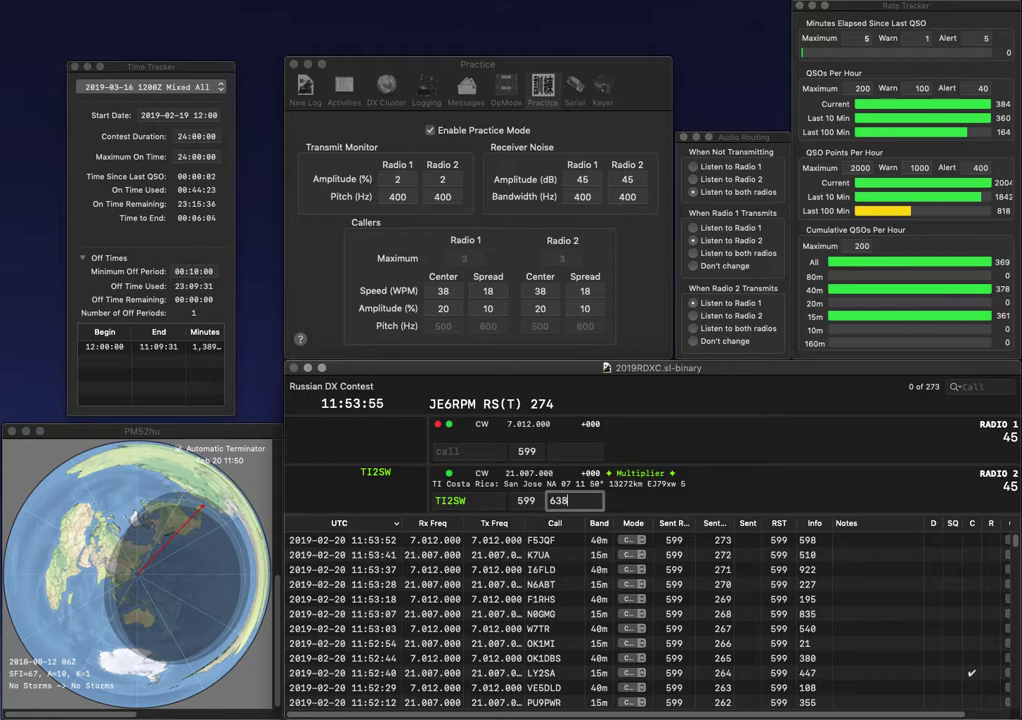
pyautogui.press('Return')
# - Enter the call N7QOZ on Radio 1 and the partial call 8CA on Radio 2
pyautogui.write('N7QOZ')
pyautogui.press('Return')
pyautogui.write('8C')
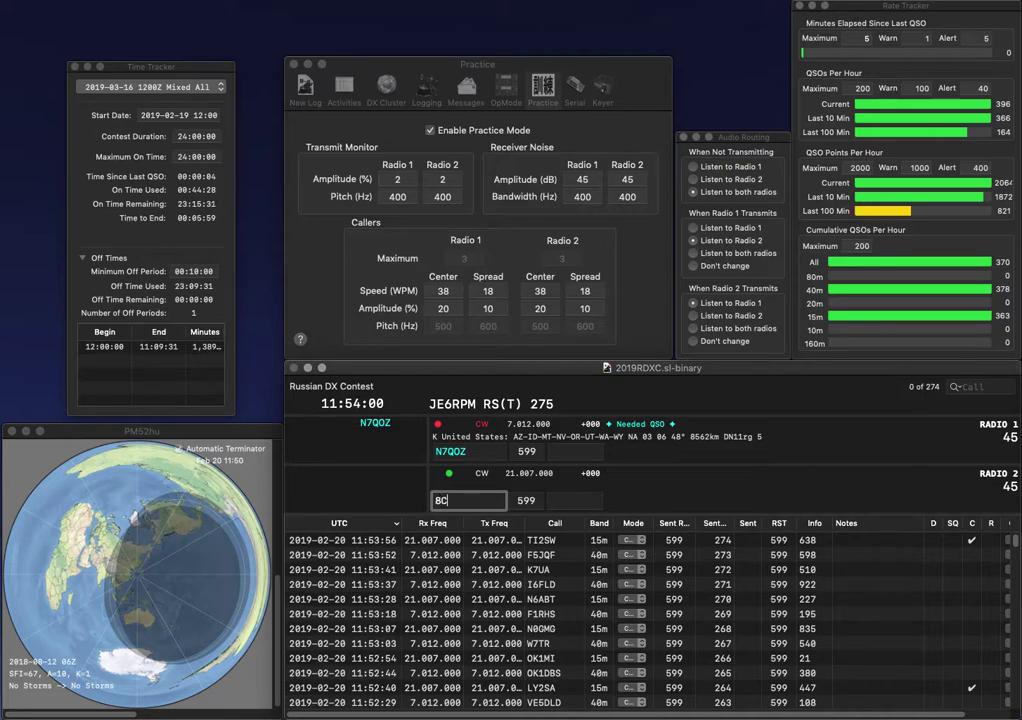
pyautogui.write('A')
pyautogui.press('Return')
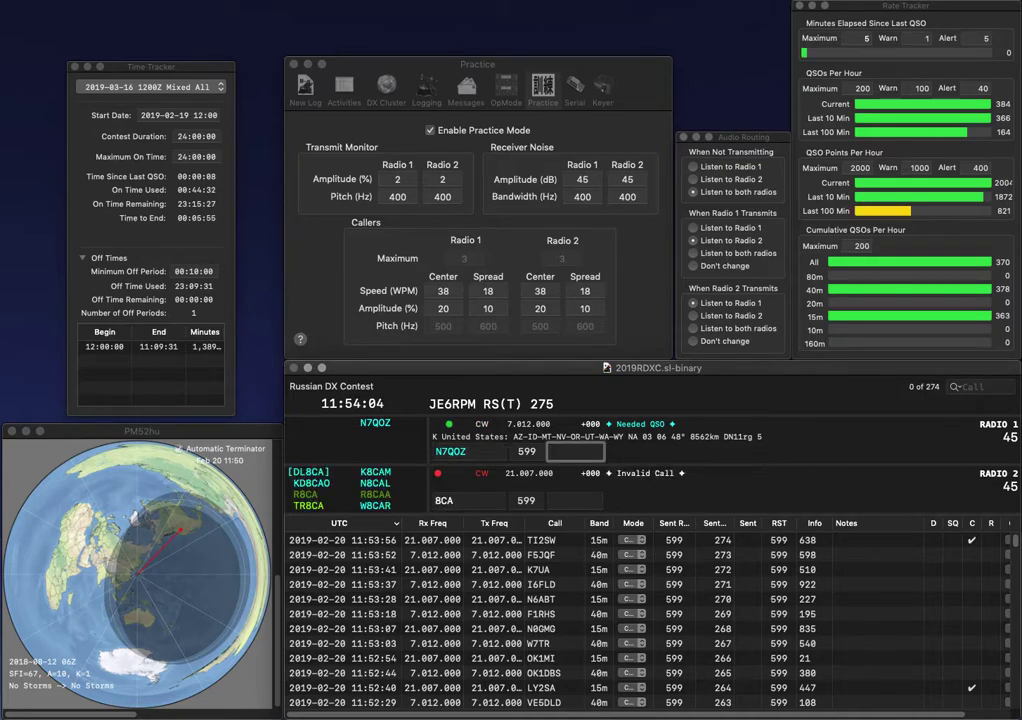
pyautogui.write('5')
pyautogui.press('Return')
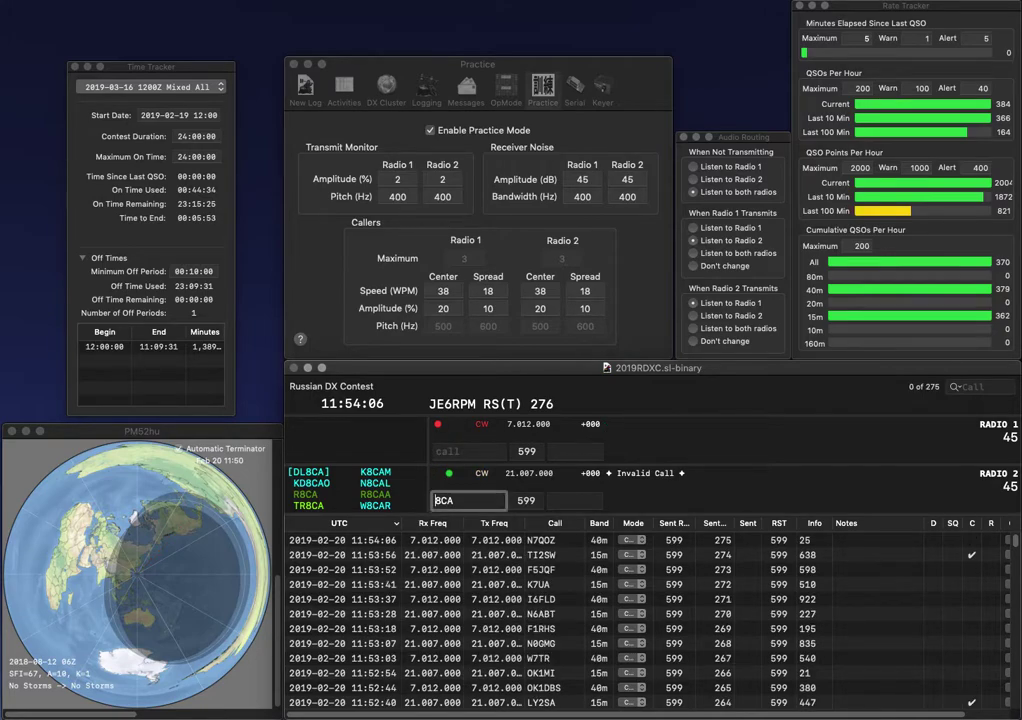
pyautogui.write('DL')
pyautogui.press('\\')
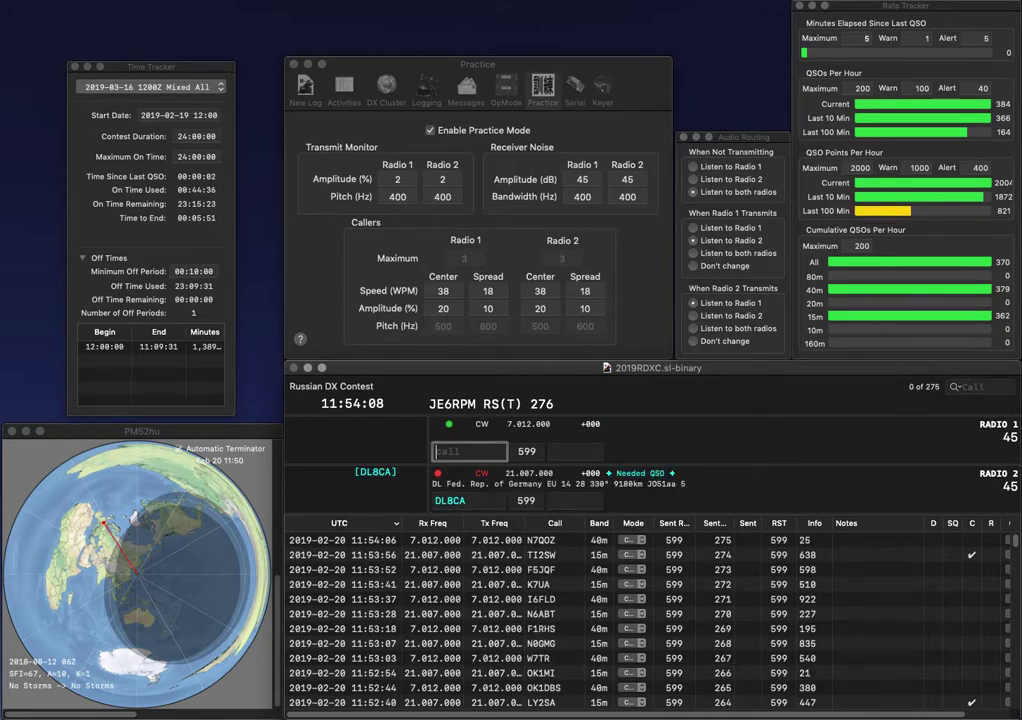
pyautogui.write('F8K')
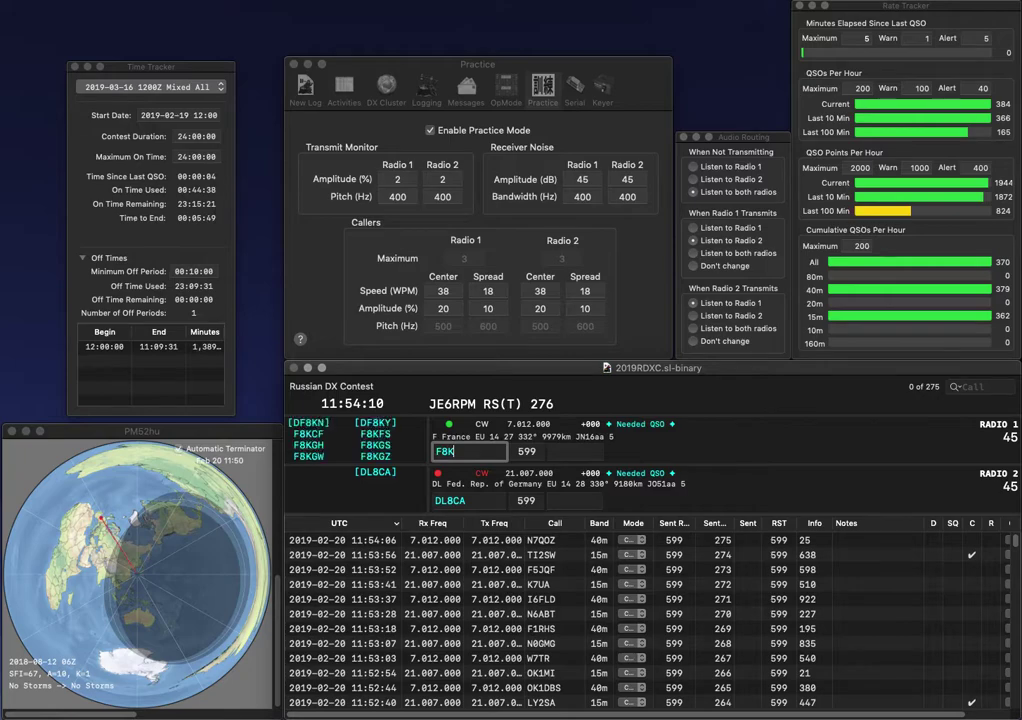
pyautogui.click(549, 500)
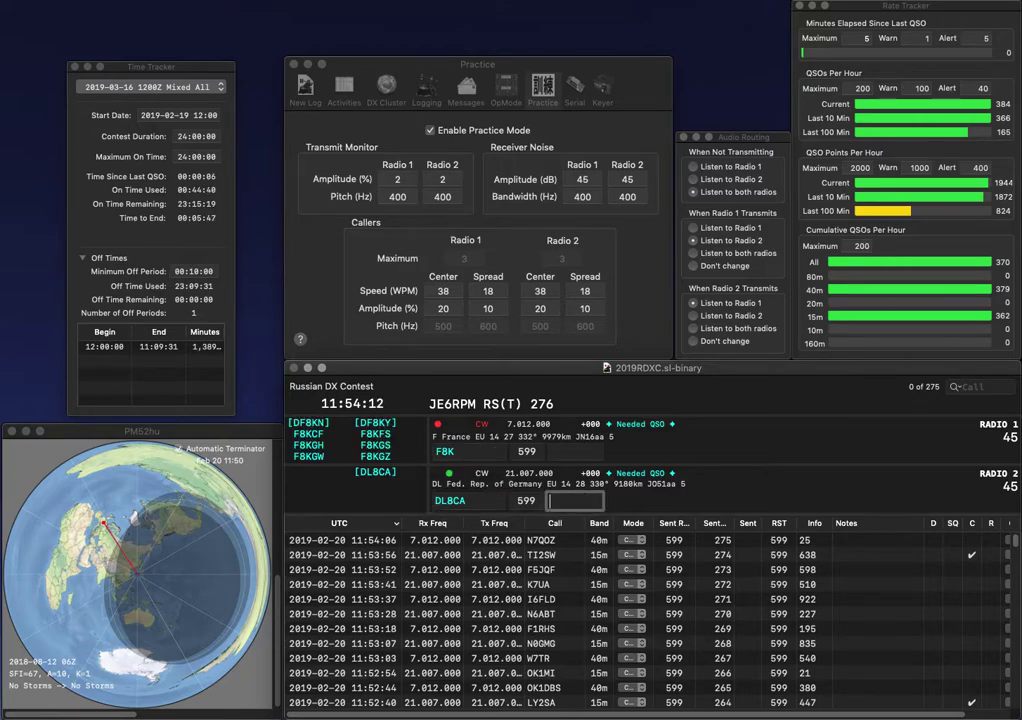
pyautogui.write('82')
pyautogui.press('Return')
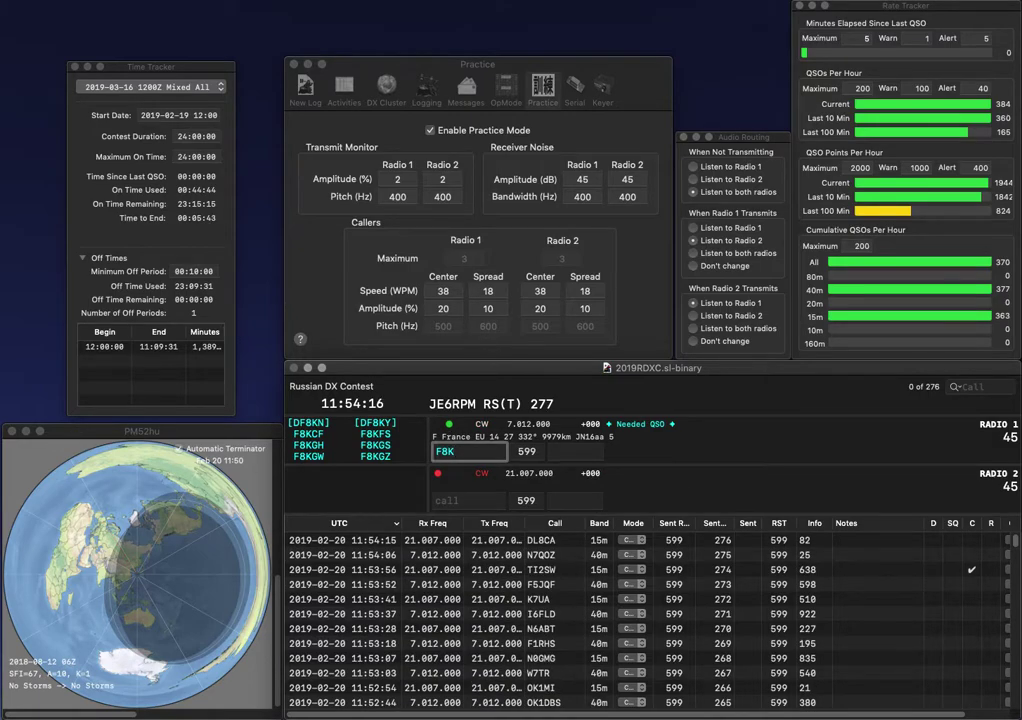
pyautogui.write('GH')
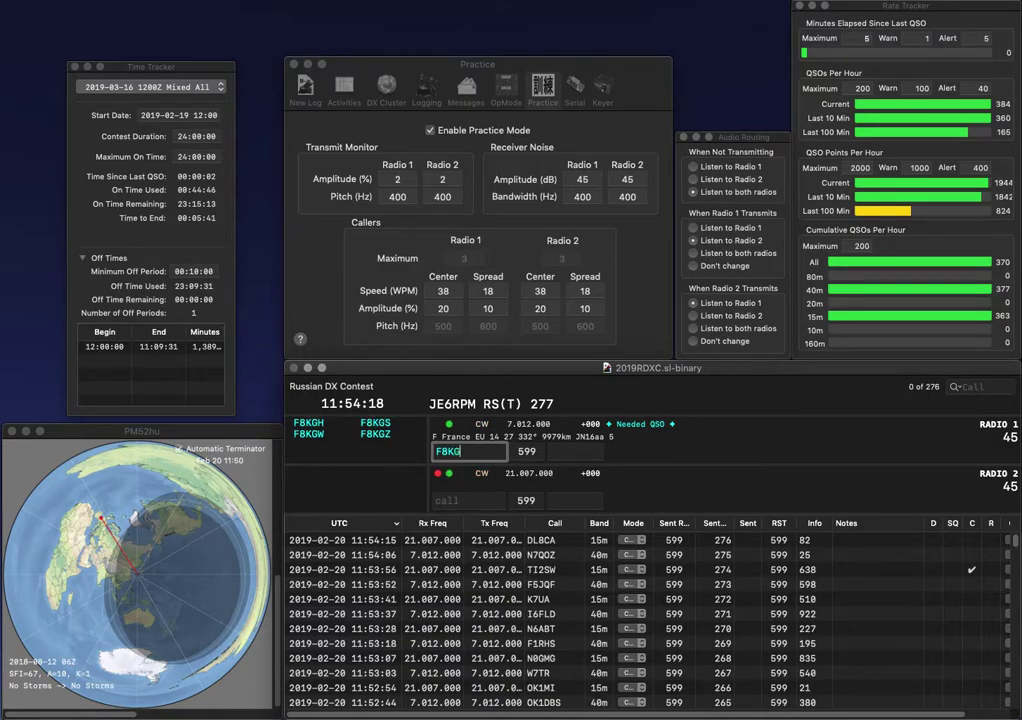
pyautogui.press('Return')
pyautogui.write('KD0')
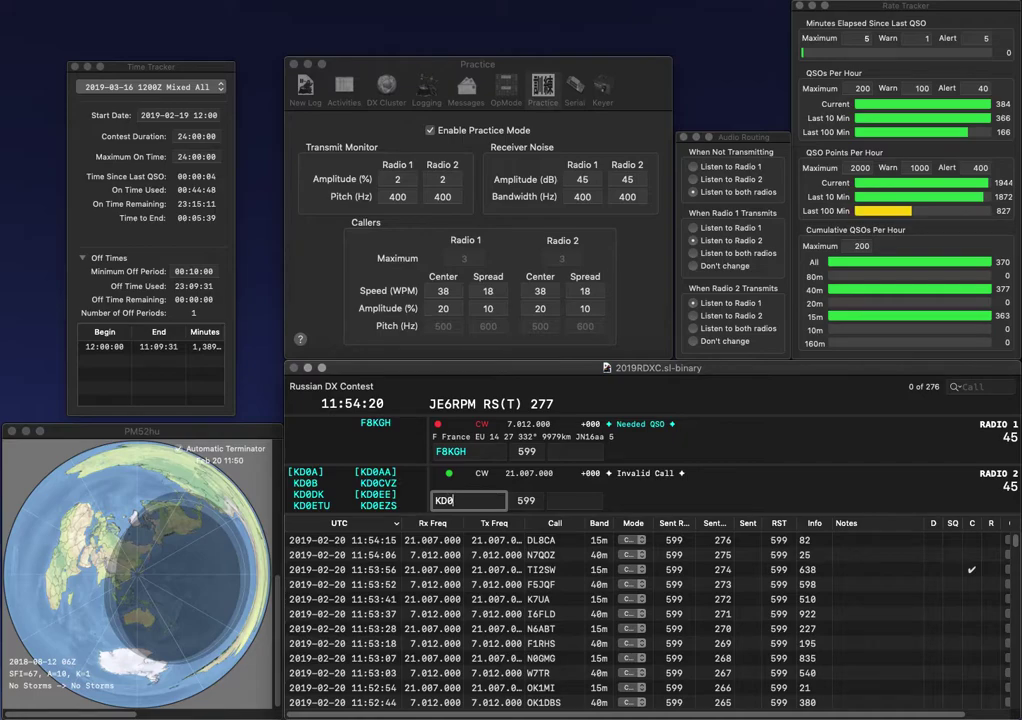
pyautogui.write('VJO')
pyautogui.press('Return')
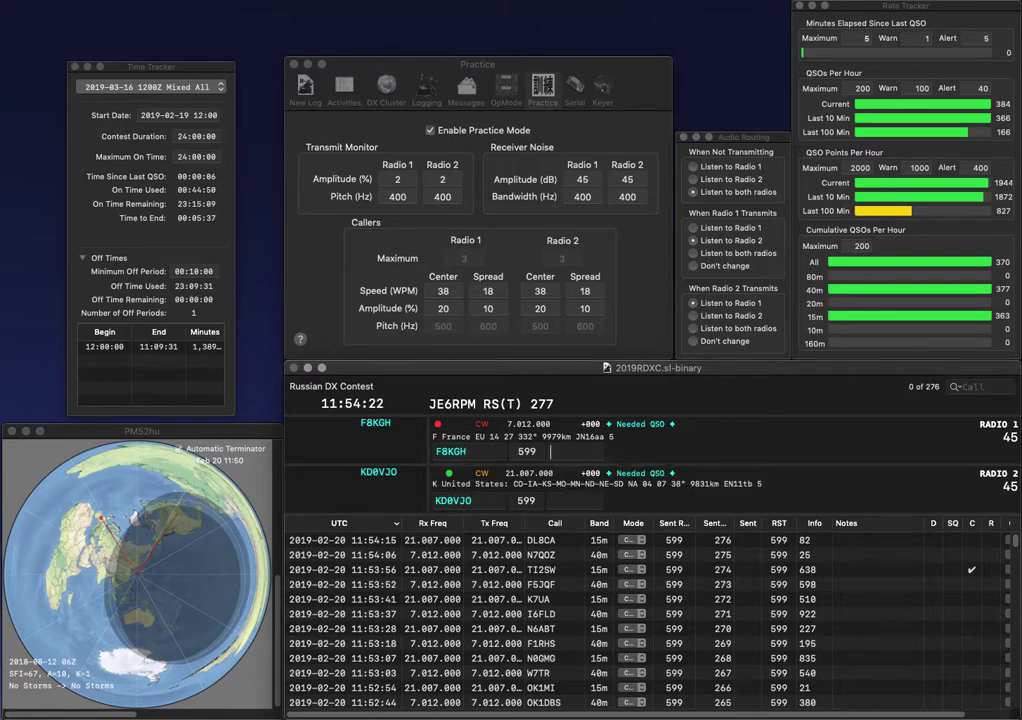
pyautogui.write('681')
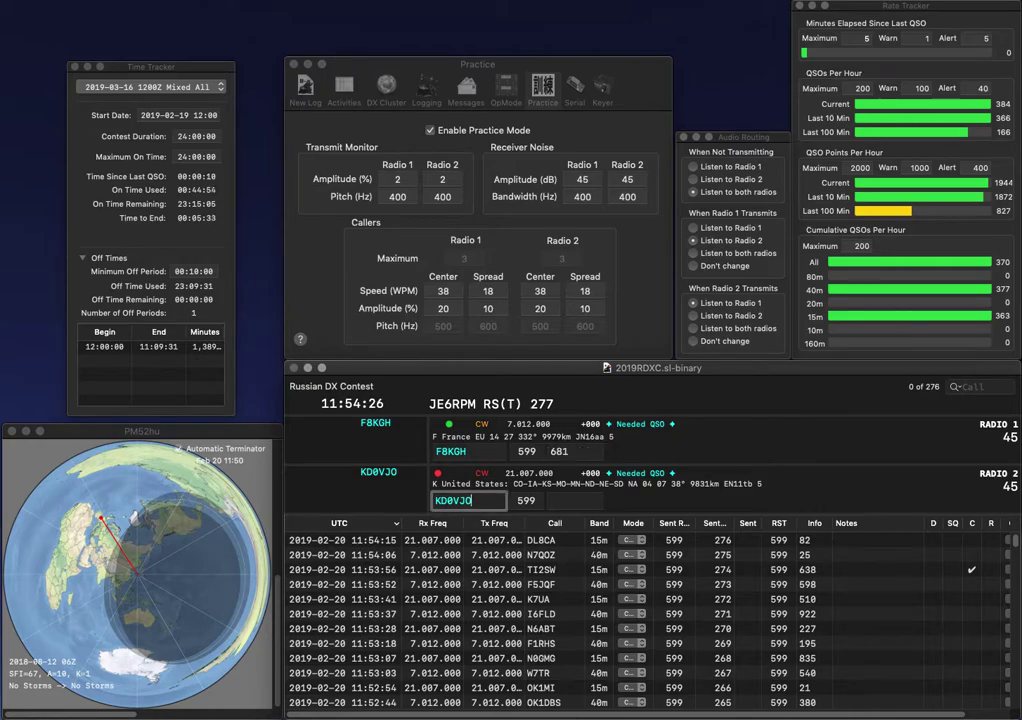
pyautogui.press('Return')
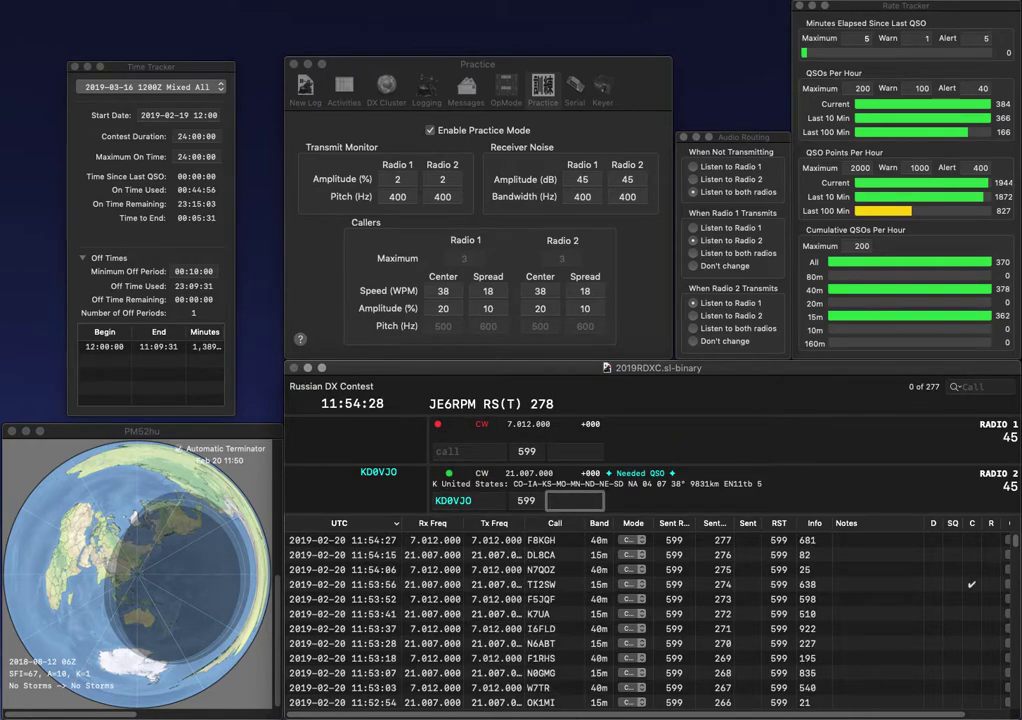
pyautogui.write('851')
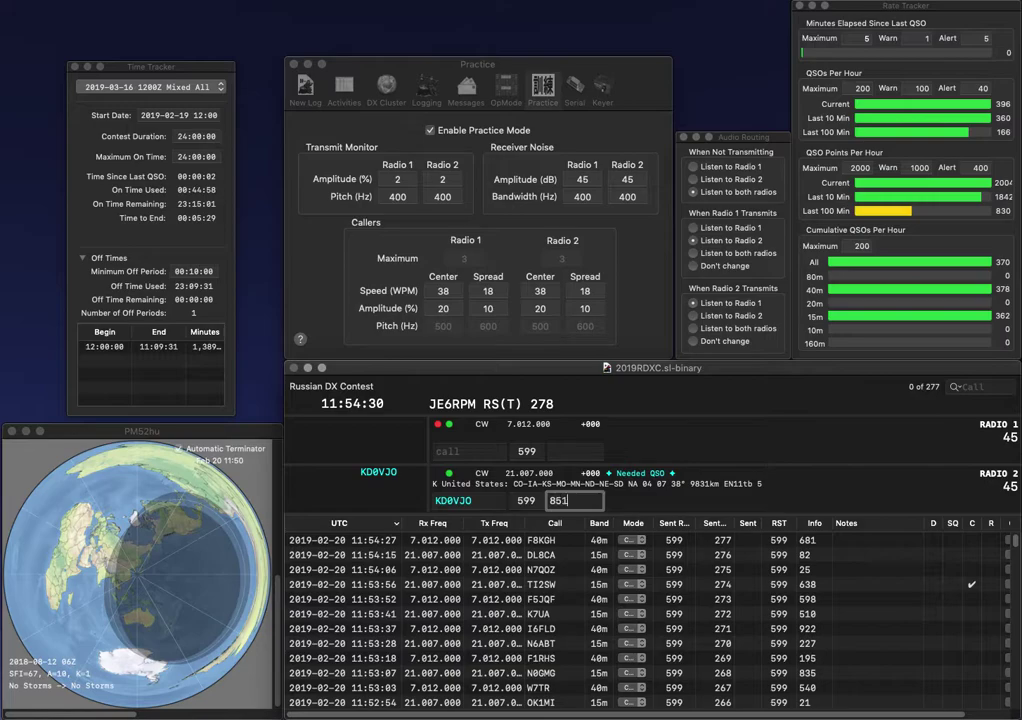
pyautogui.press('Return')
pyautogui.write('2ZM')
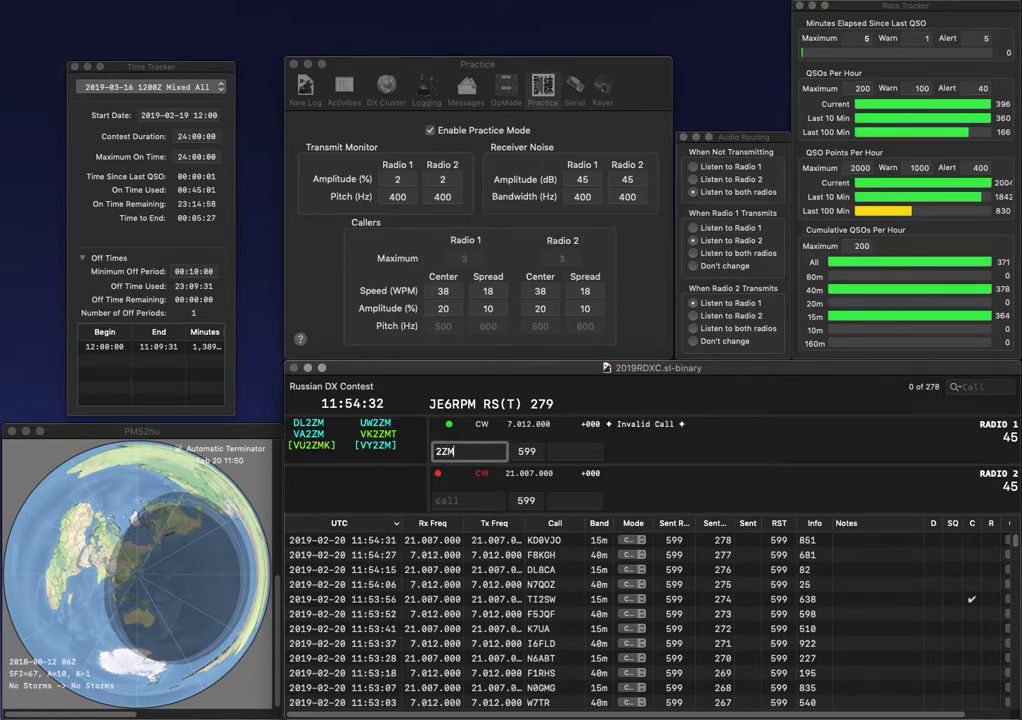
pyautogui.press('Return')
pyautogui.write('ZS6CCY')
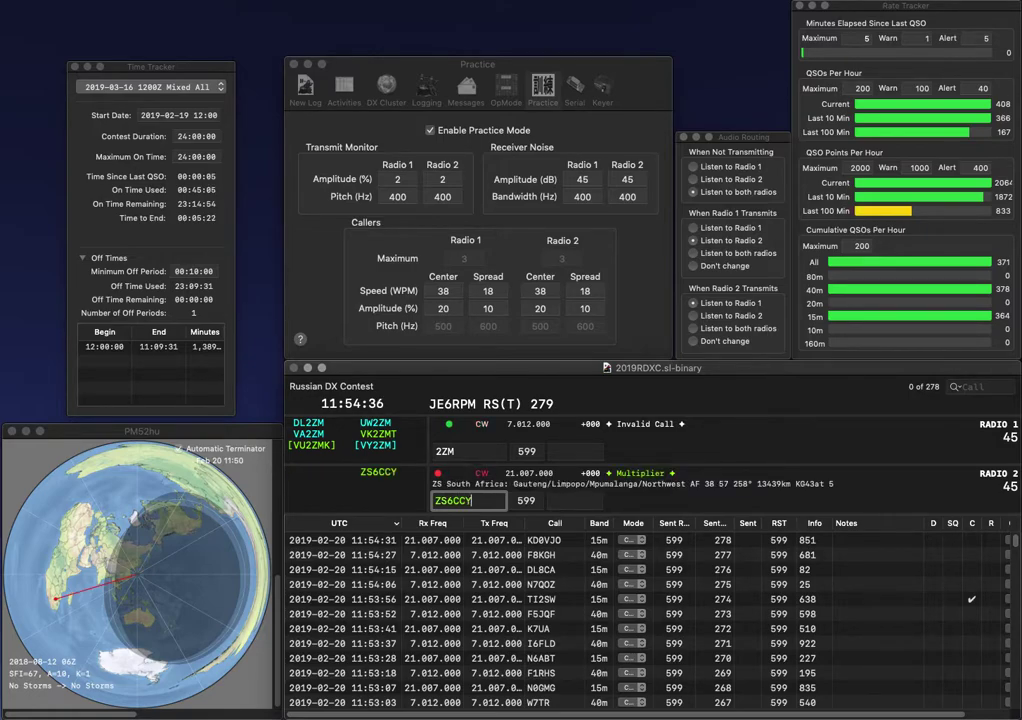
pyautogui.press('Return')
pyautogui.write('UW')
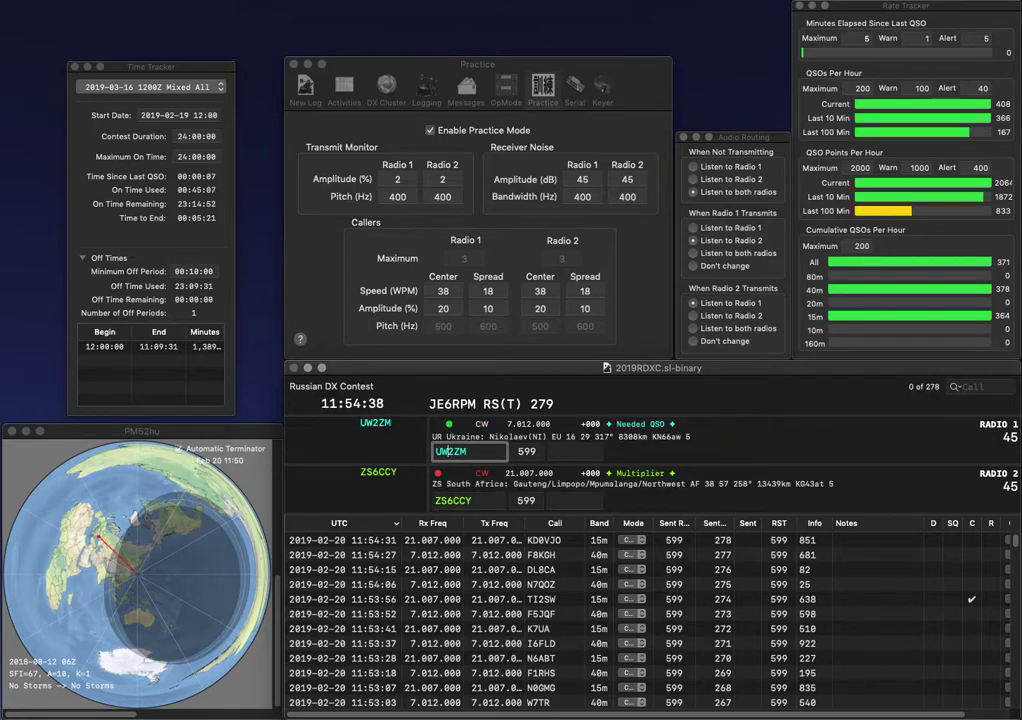
pyautogui.press('Return')
pyautogui.press('space')
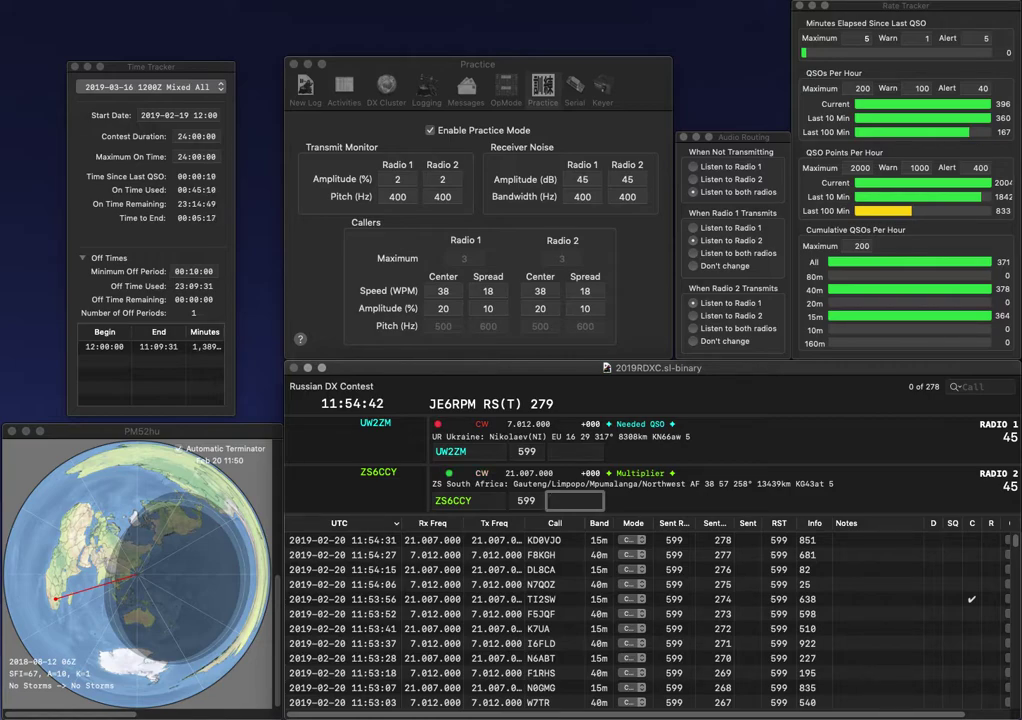
pyautogui.write('896')
pyautogui.press('Return')
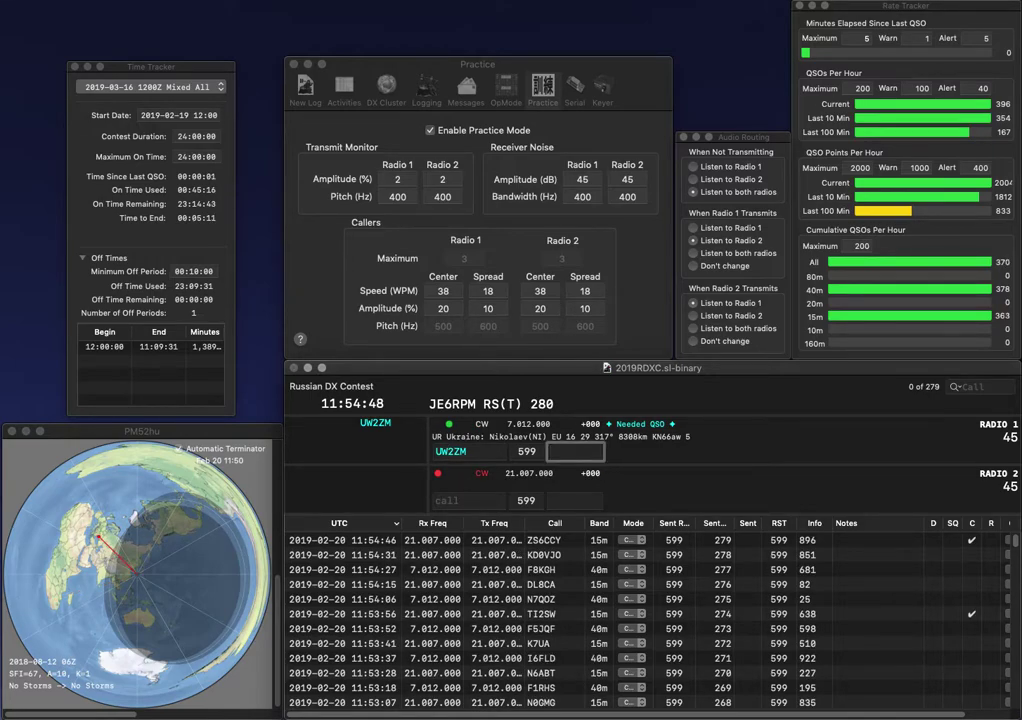
pyautogui.write('386')
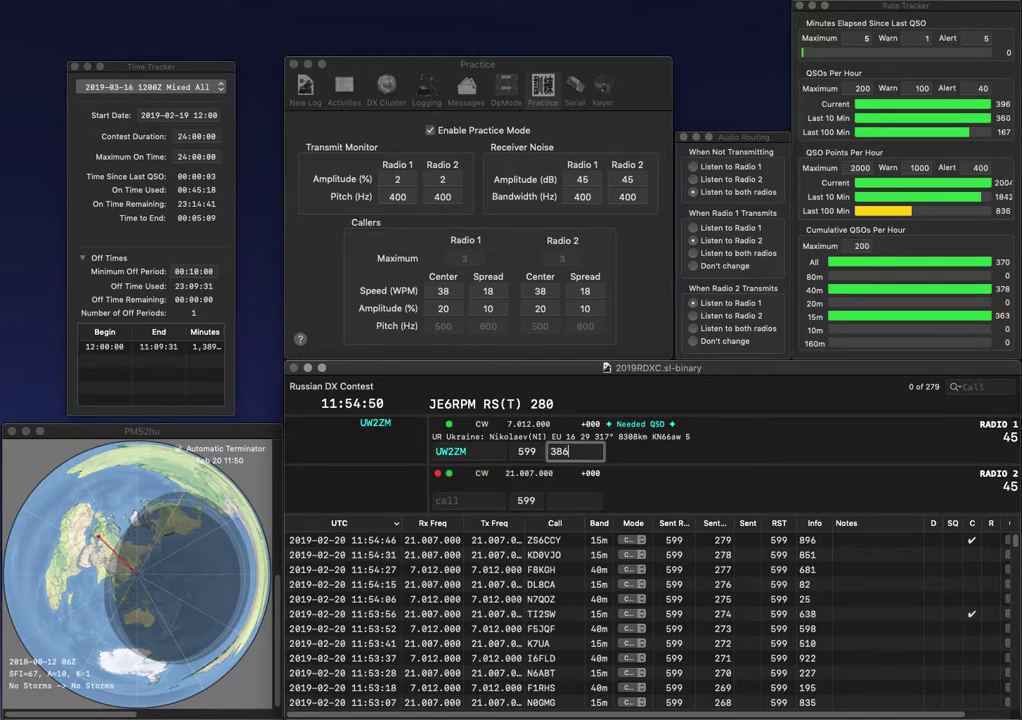
pyautogui.press('Return')
pyautogui.write('KM')
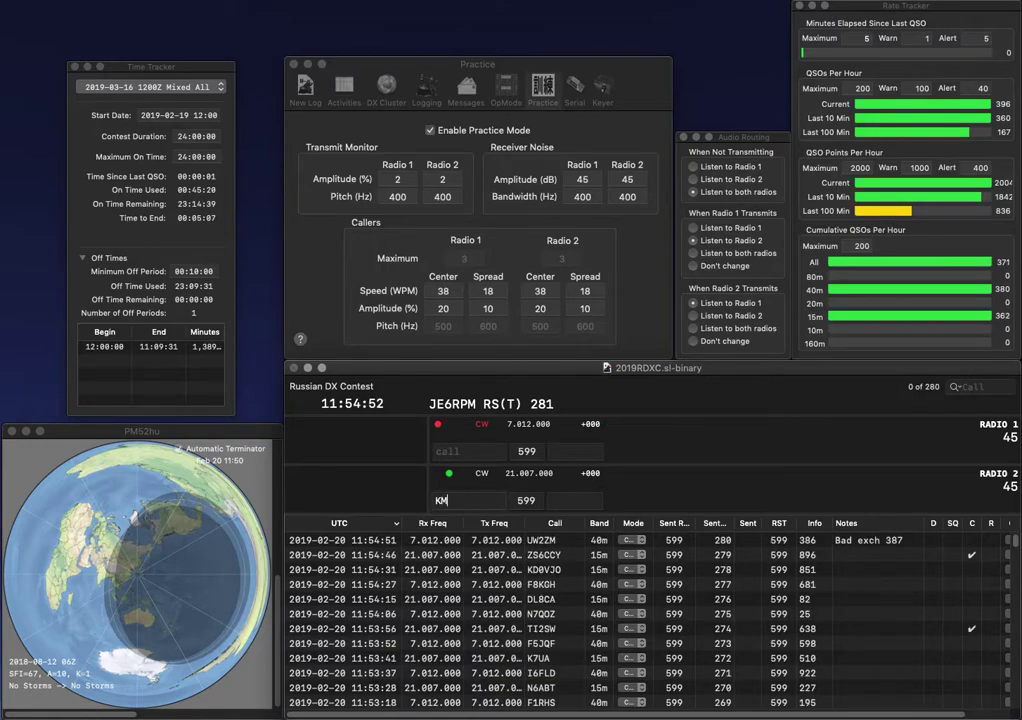
pyautogui.press('Return')
# - Enter the call K3ZJ on Radio 1 and complete the Radio 2 call as KP4M
pyautogui.write('K3')
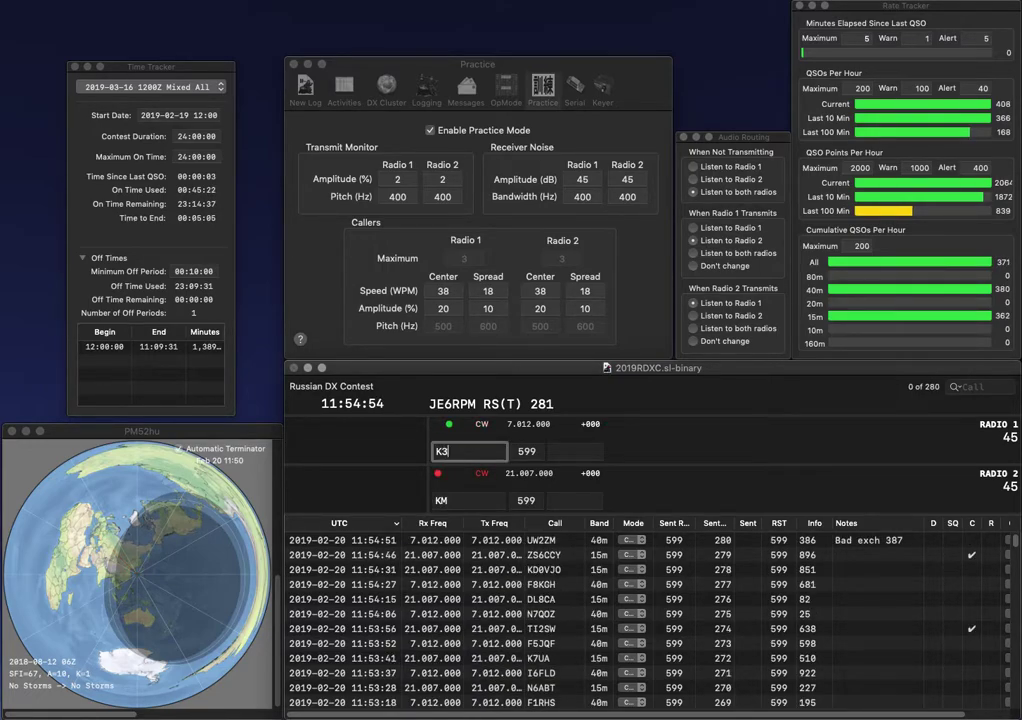
pyautogui.write('ZJ')
pyautogui.press('\\')
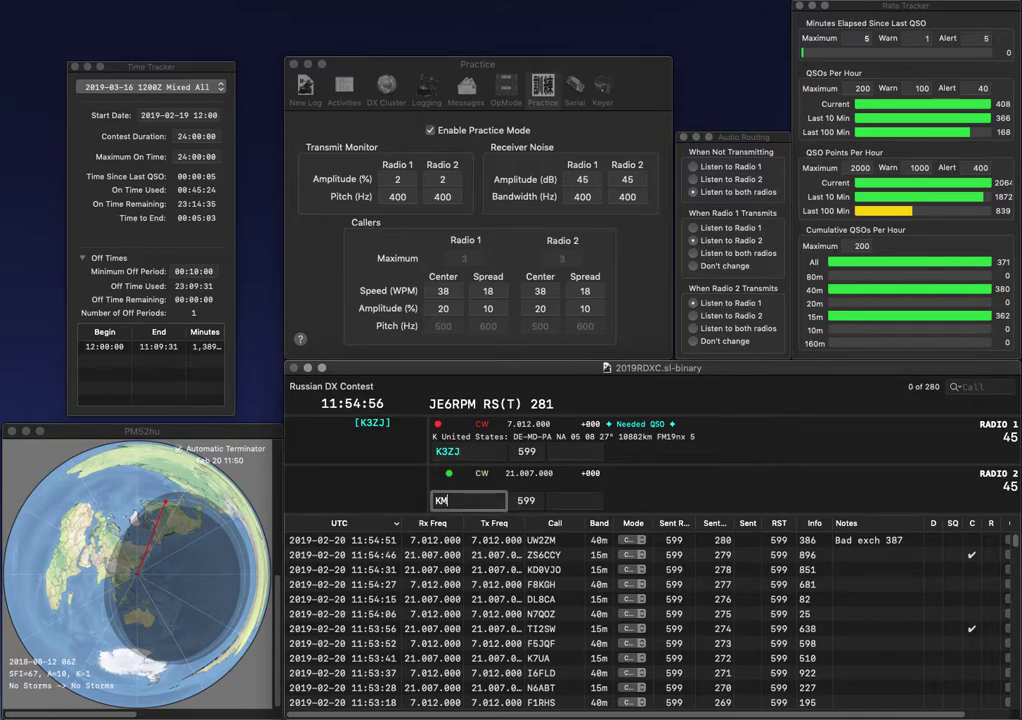
pyautogui.press('Left')
pyautogui.write('P4')
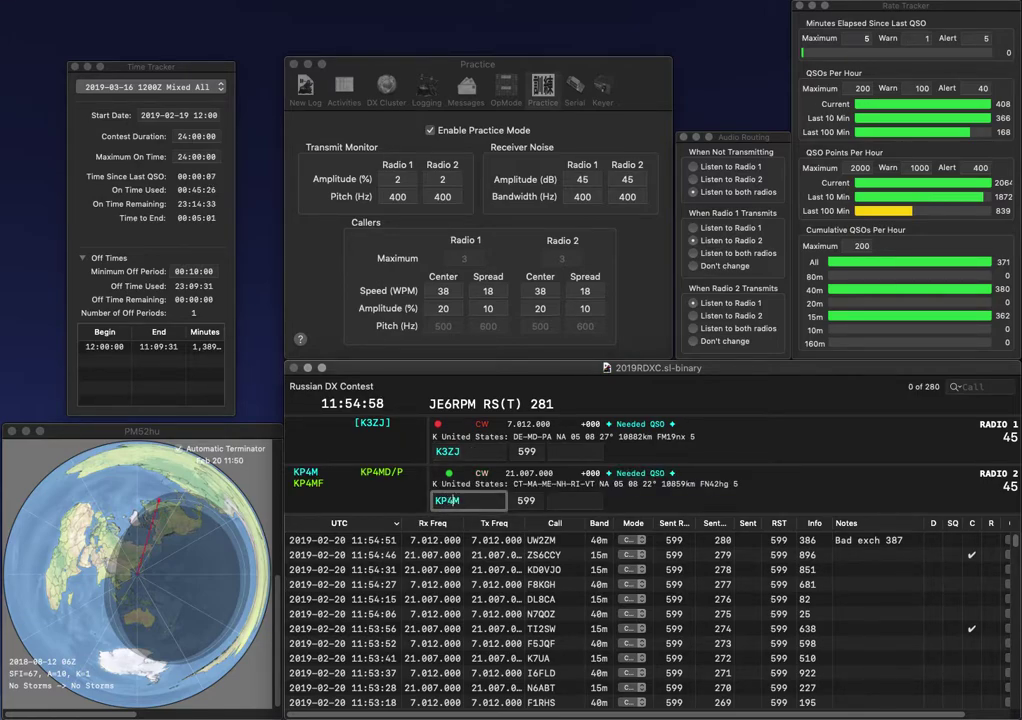
pyautogui.press('Return')
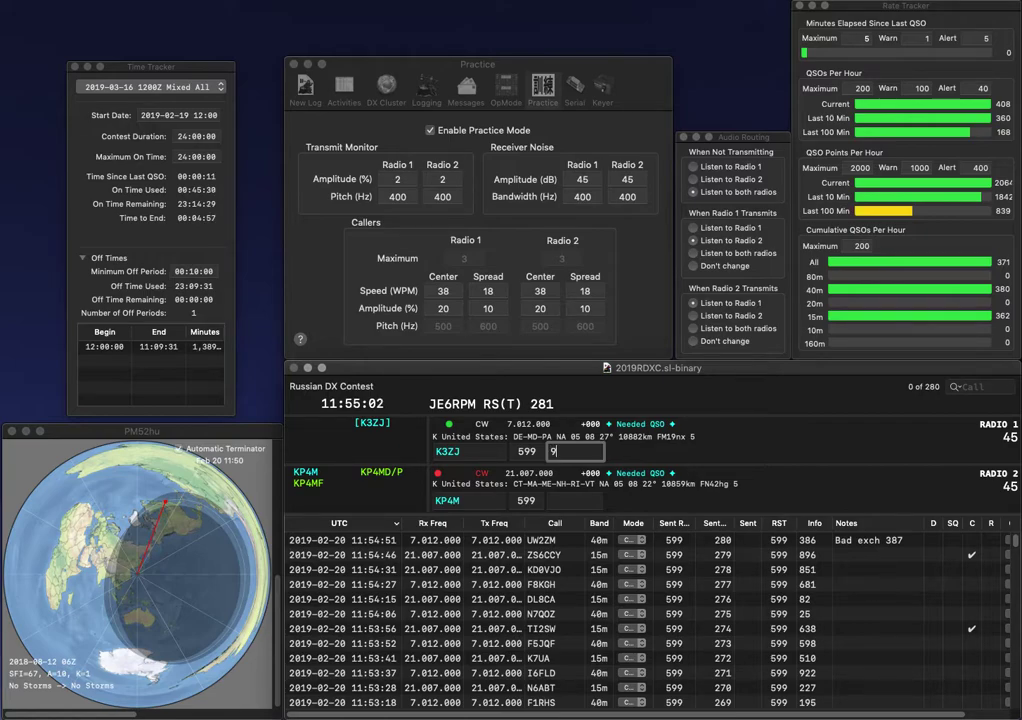
# - Log K3ZJ on Radio 1 with exchange 90 and KP4M on Radio 2 with exchange 46
pyautogui.write('0')
pyautogui.press('Return')
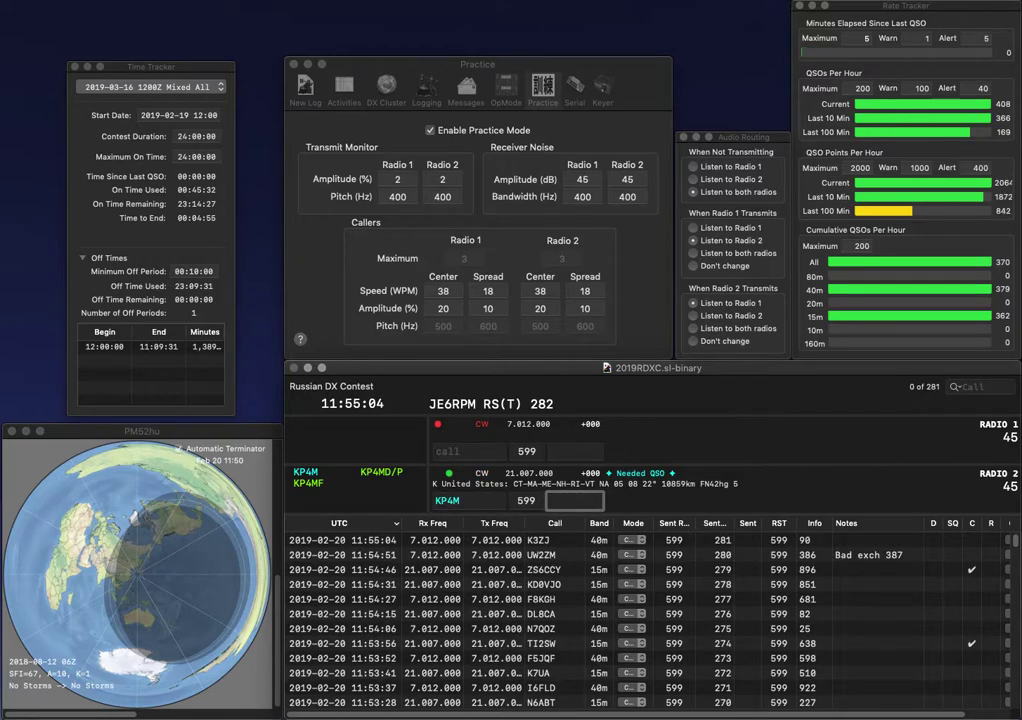
pyautogui.write('46')
pyautogui.press('Return')
# - Enter the call N1ME on Radio 1 and the partial call TYB on Radio 2
pyautogui.write('N1ME')
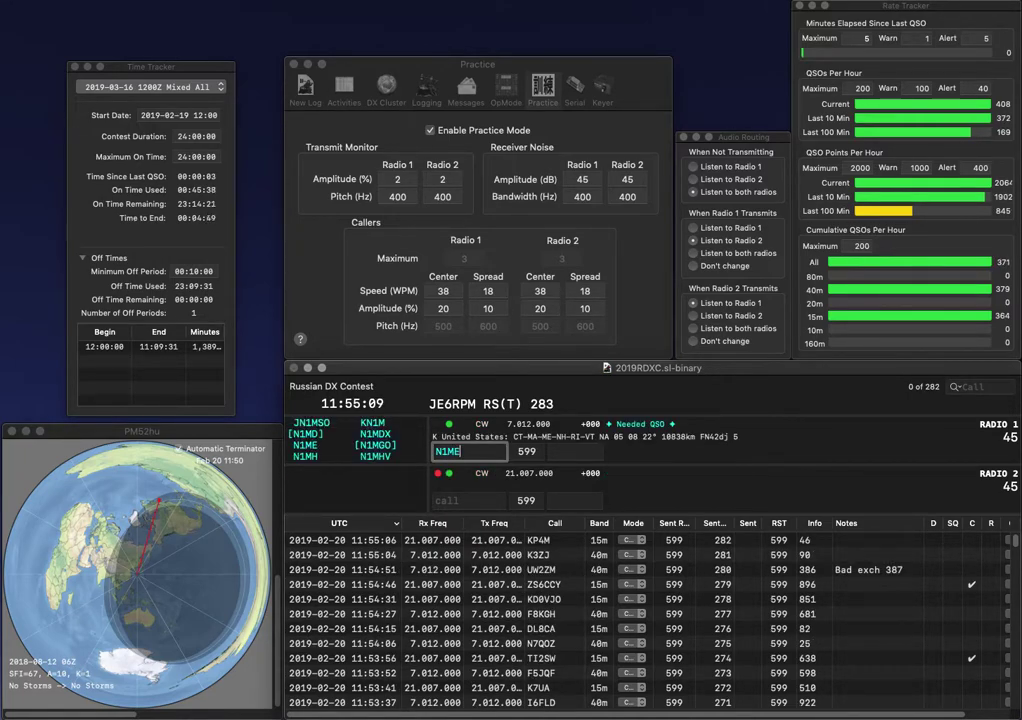
pyautogui.press('Return')
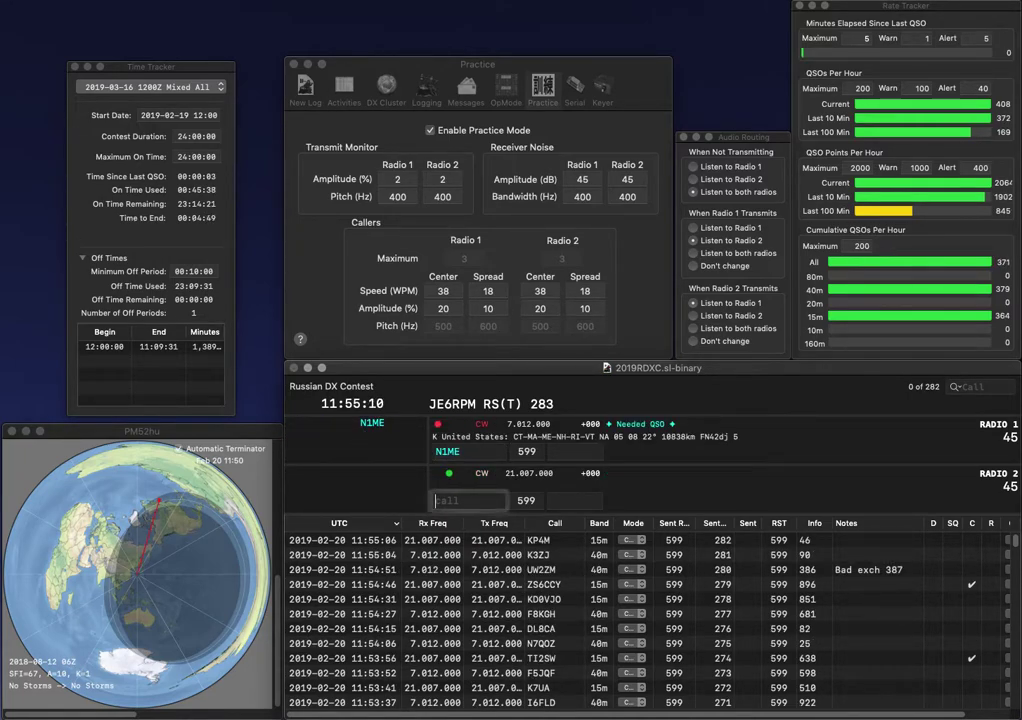
pyautogui.write('TYB')
pyautogui.press('Return')
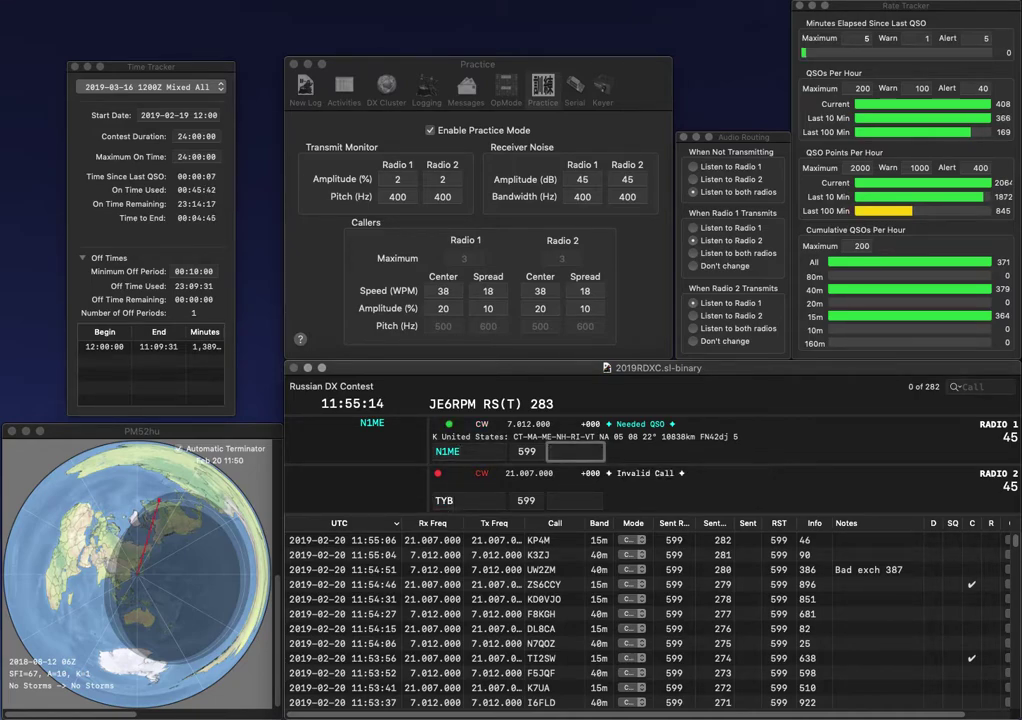
# - Log N1ME on Radio 1 with exchange 228 and change the partial call on Radio 2 to YB
pyautogui.write('228')
pyautogui.press('Return')
pyautogui.press('BackSpace')
pyautogui.press('BackSpace')
pyautogui.write('Y')
pyautogui.press('Return')
# - Enter the partial call YAC on Radio 1 and send it to the caller
pyautogui.write('T')
pyautogui.press('BackSpace')
pyautogui.write('Y')
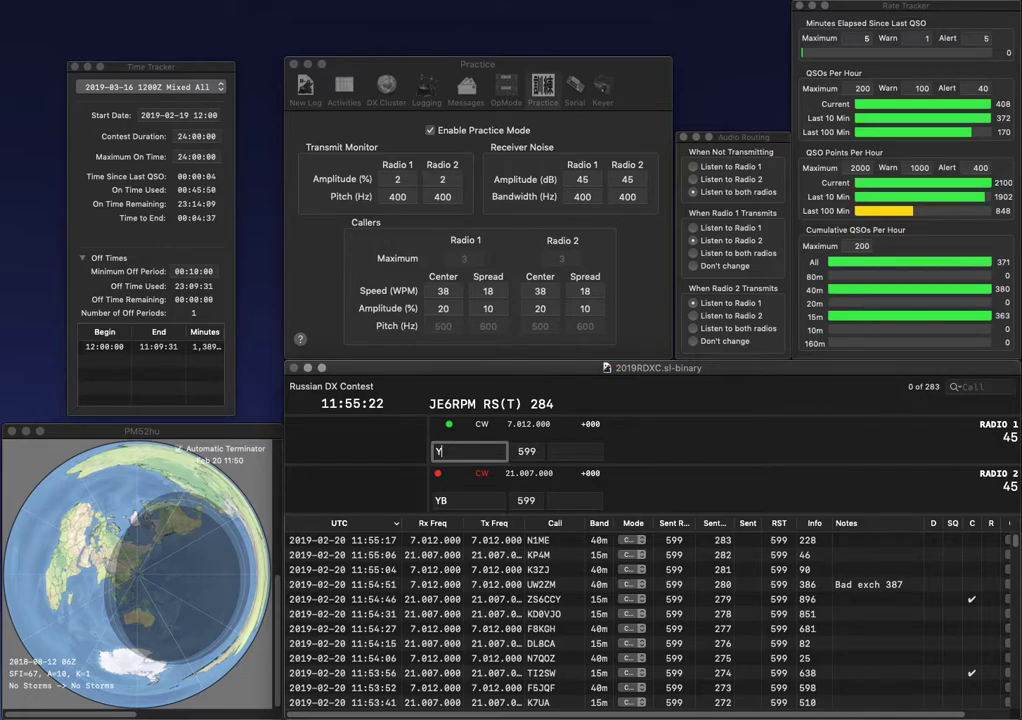
pyautogui.write('AC')
pyautogui.press('Return')
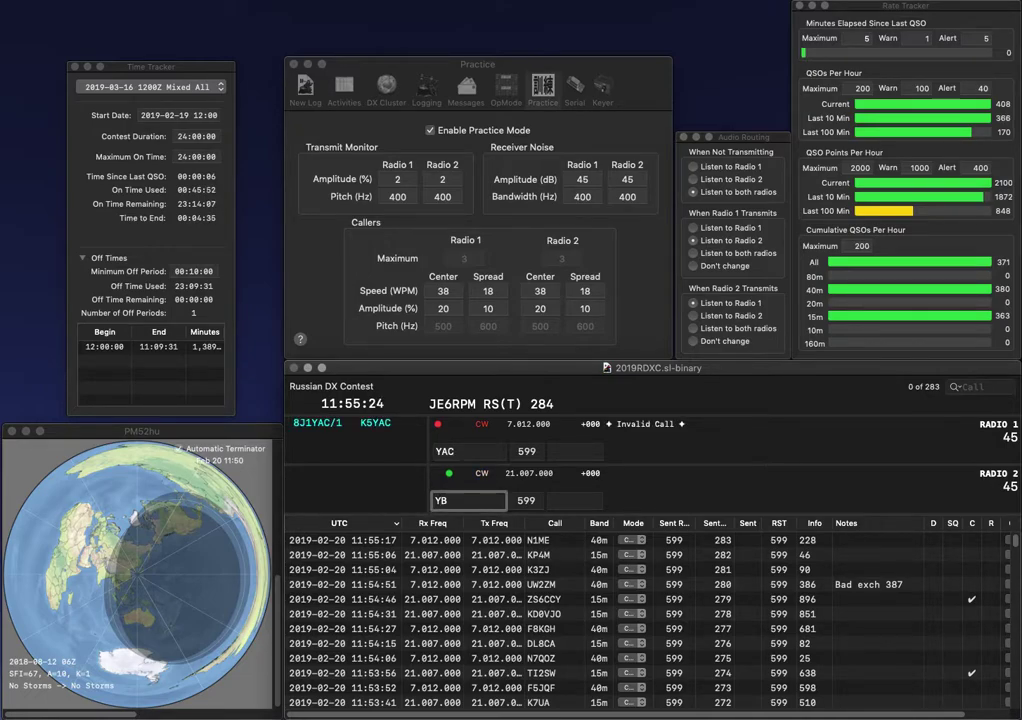
# - Change the call on Radio 2 to S5YB and complete the call on Radio 1 as 8J1YAC/1, sending both
pyautogui.write('S5')
pyautogui.press('Return')
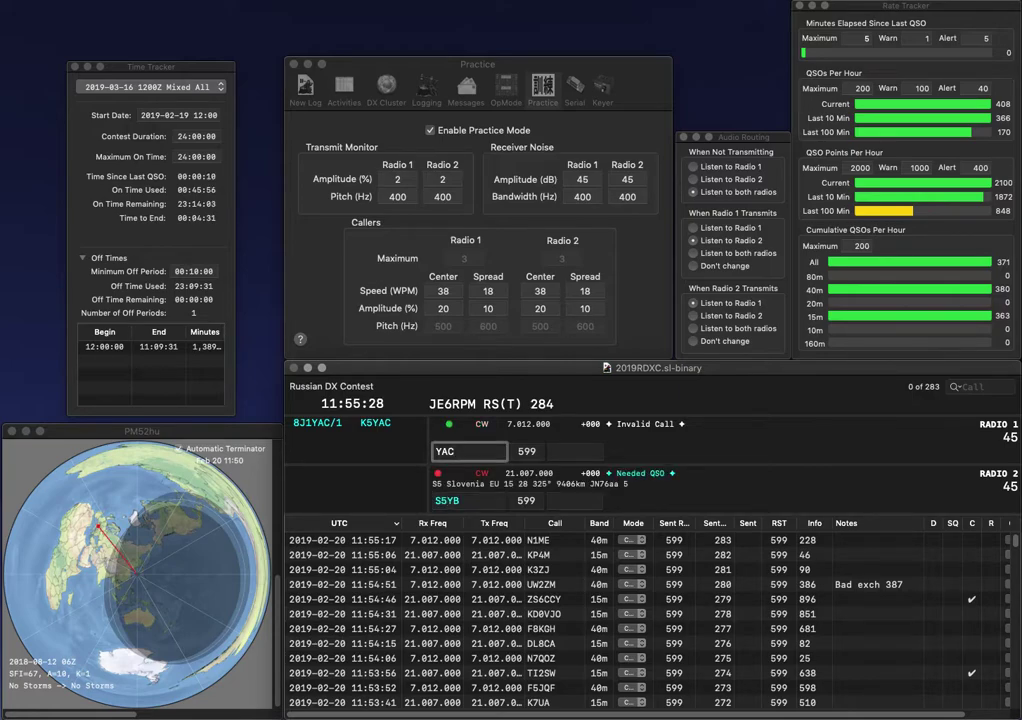
pyautogui.write('8J1YAC')
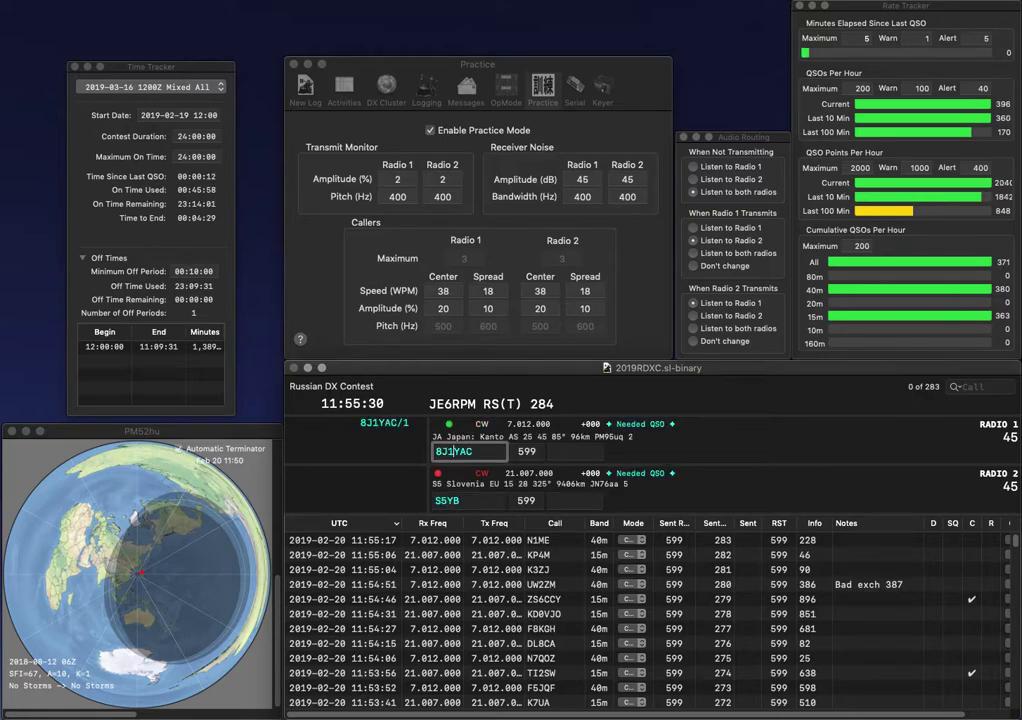
pyautogui.write('/1')
pyautogui.press('Return')
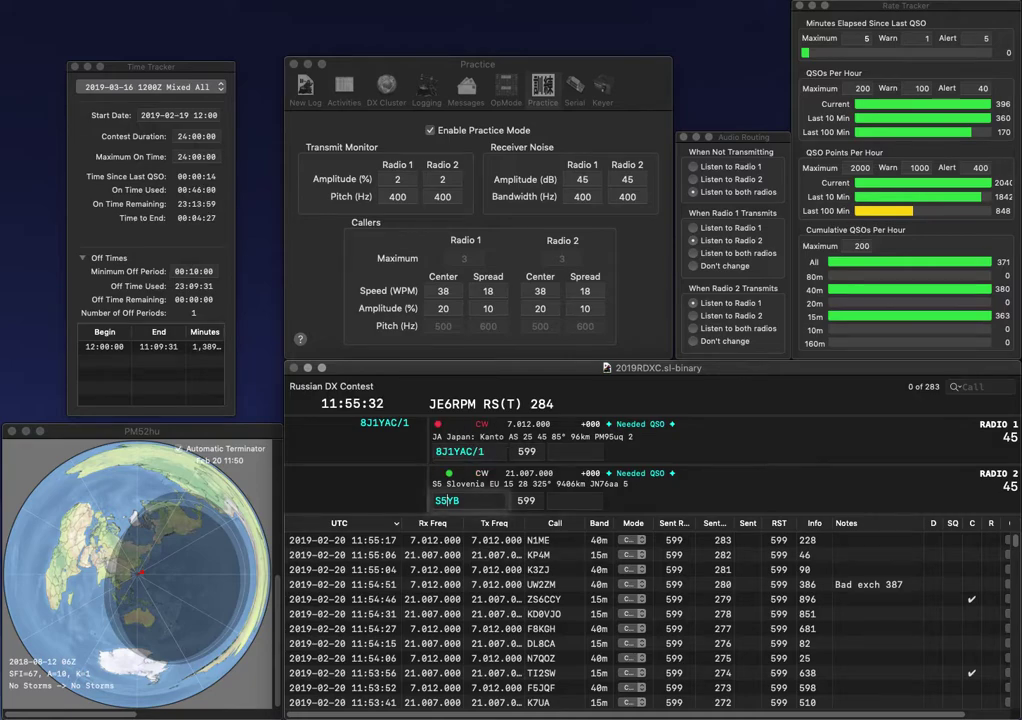
# - Change the call on Radio 2 to SP5YB and log 8J1YAC/1 on Radio 1 with exchange 175
pyautogui.write('5')
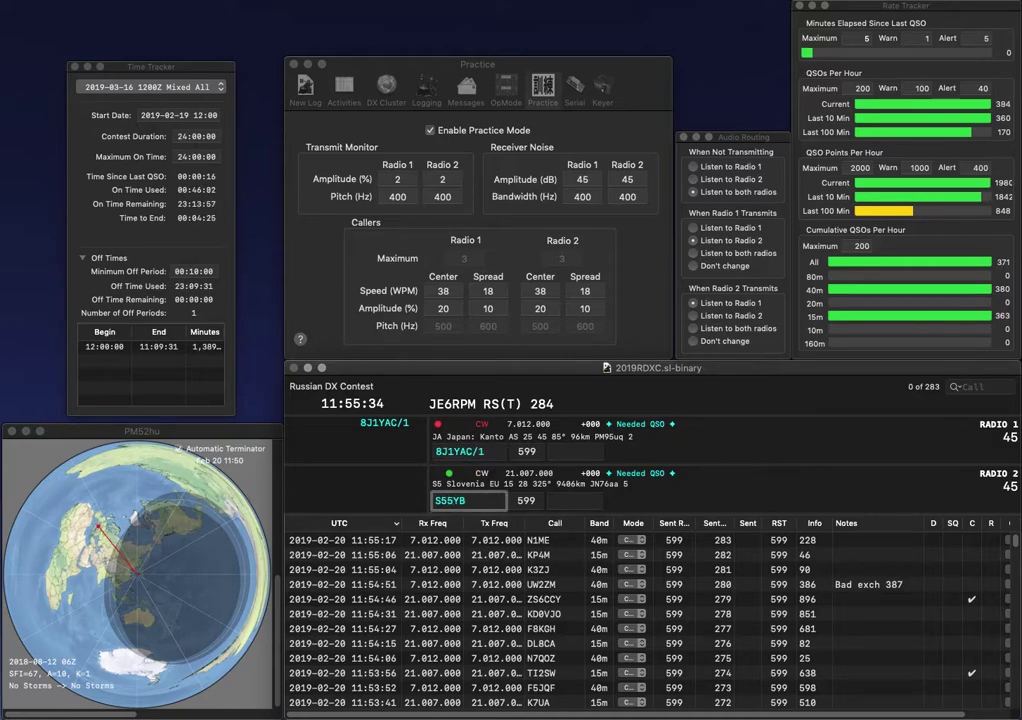
pyautogui.press('Left')
pyautogui.press('BackSpace')
pyautogui.write('P')
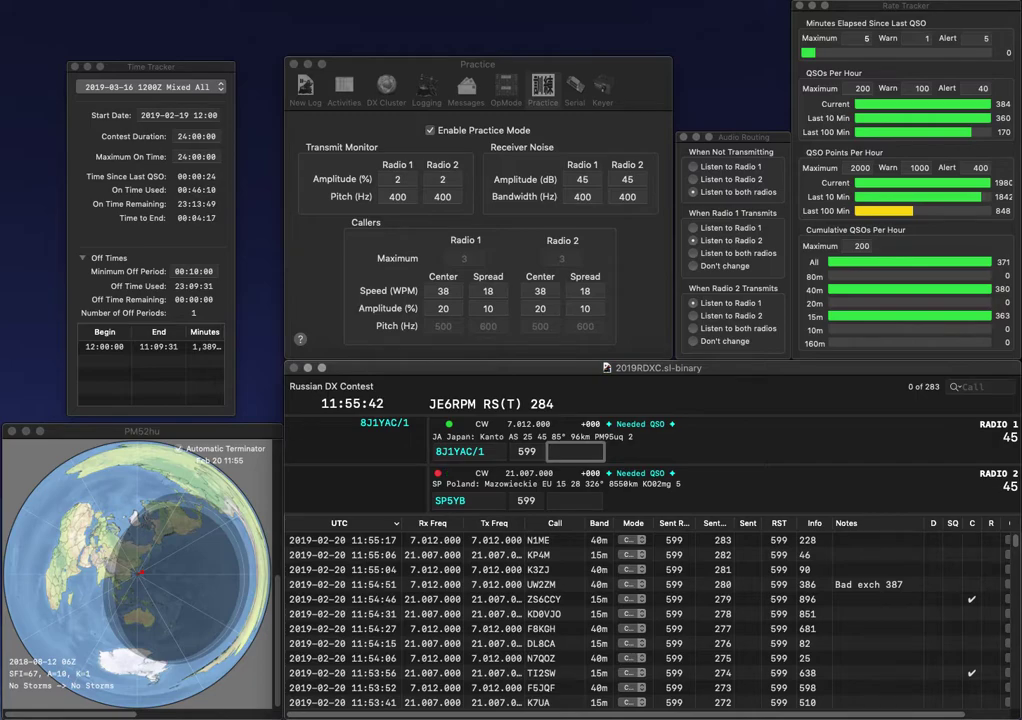
pyautogui.write('75')
pyautogui.press('Return')
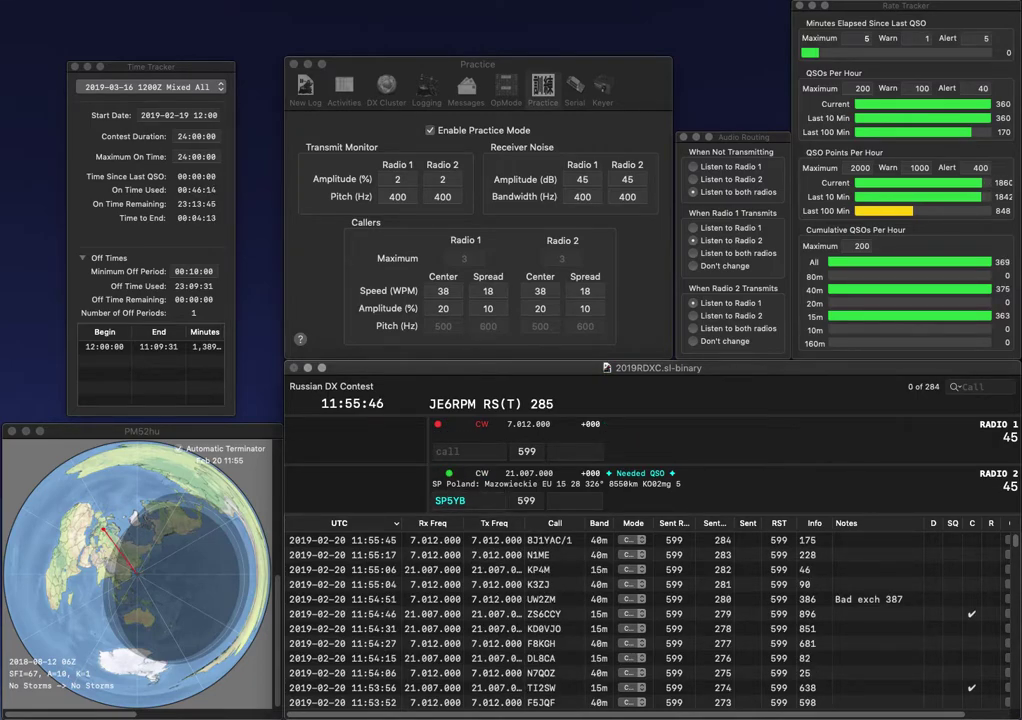
pyautogui.press('BackSpace')
pyautogui.write('56')
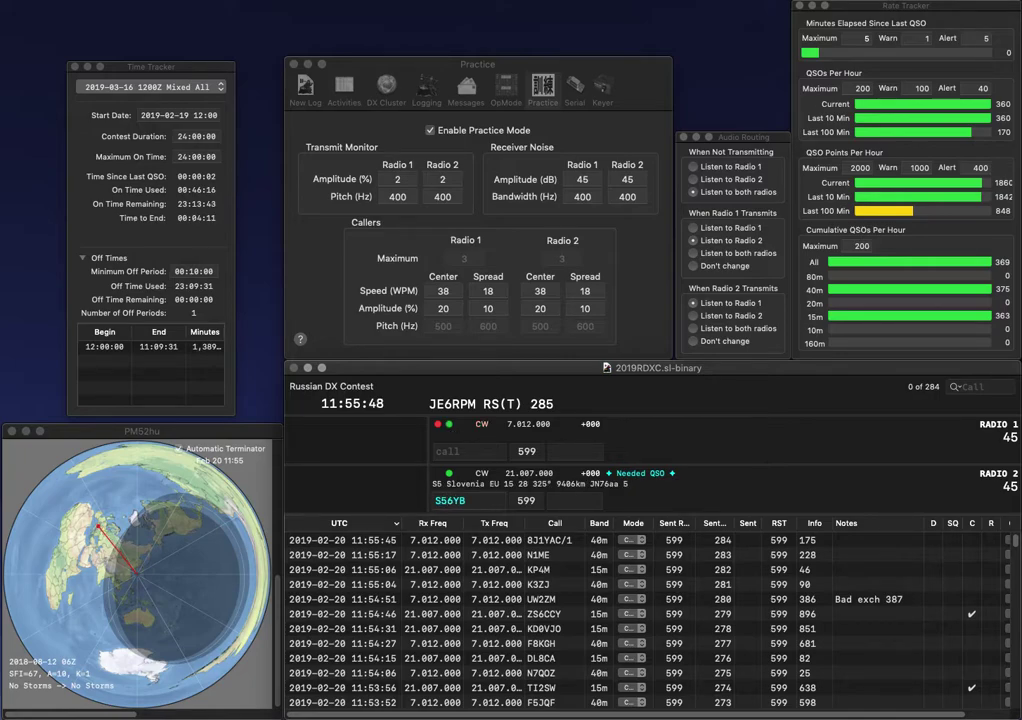
pyautogui.press('Right')
pyautogui.write('A')
pyautogui.press('Return')
# - Enter the call N6NT on Radio 1 and send it to the caller
pyautogui.write('NT')
pyautogui.press('Left')
pyautogui.press('Left')
pyautogui.write('N6')
pyautogui.press('Down')
pyautogui.press('BackSpace')
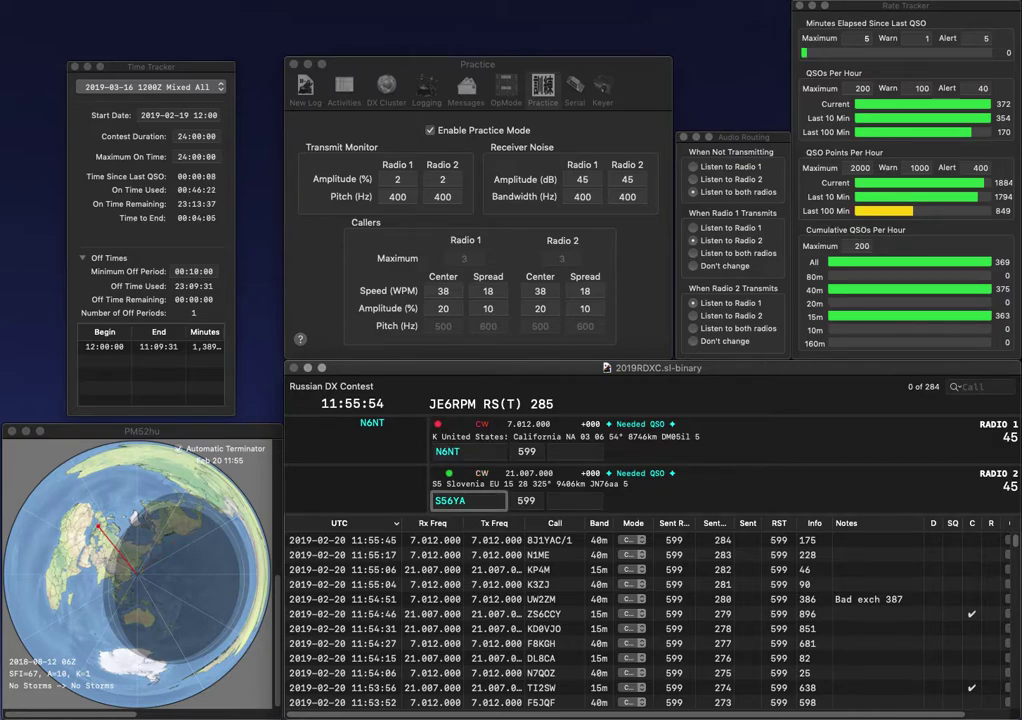
pyautogui.press('BackSpace')
pyautogui.press('BackSpace')
pyautogui.write('WYB')
pyautogui.press('Return')
# - Log S56WYB on Radio 2 with exchange 898 and N6NT on Radio 1 with exchange 808
pyautogui.write('80')
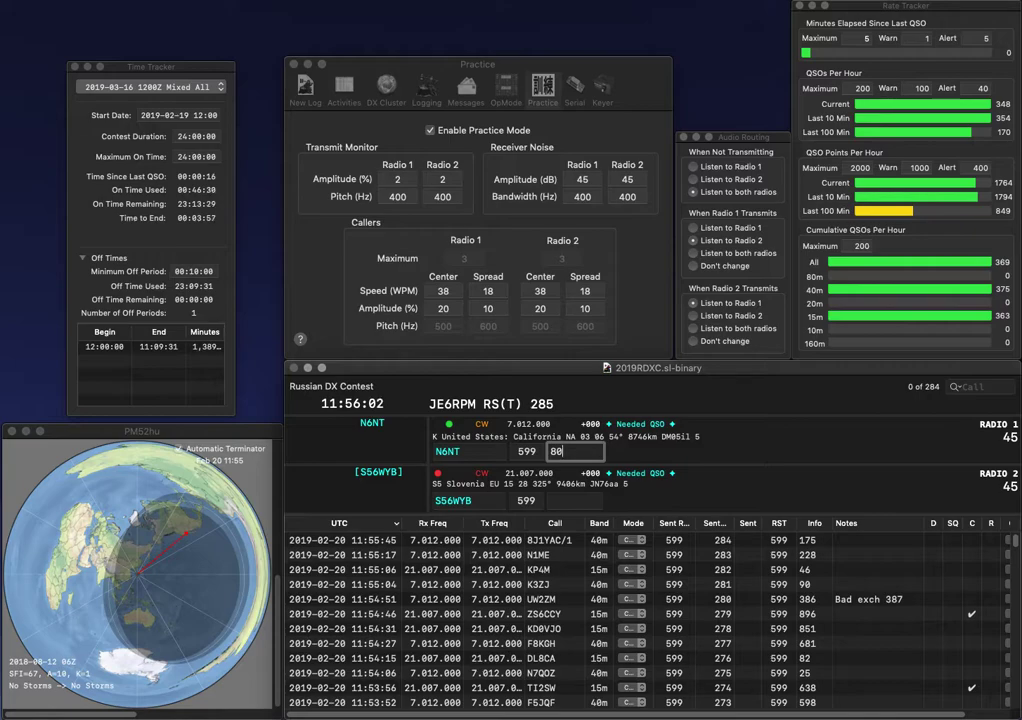
pyautogui.press('Return')
pyautogui.write('898')
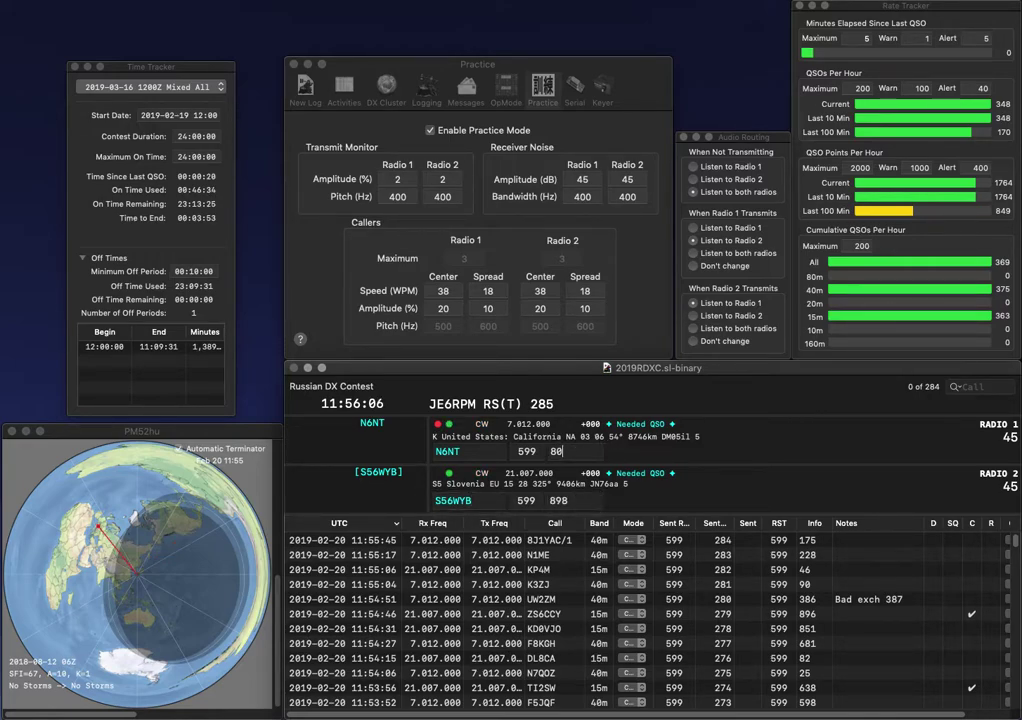
pyautogui.press('Return')
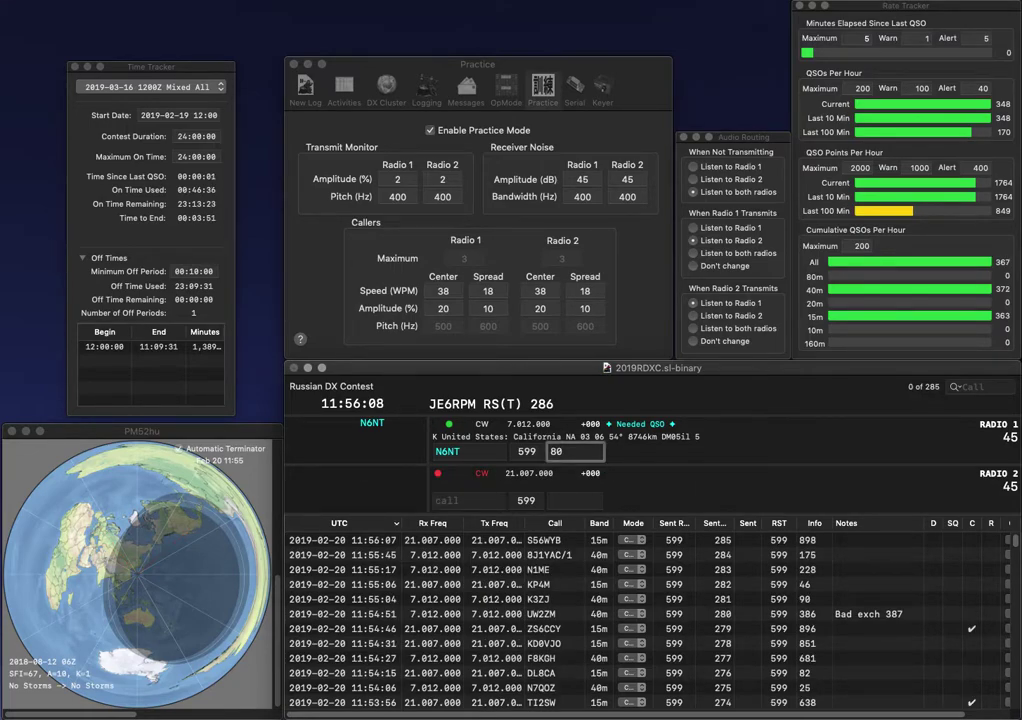
pyautogui.write('8')
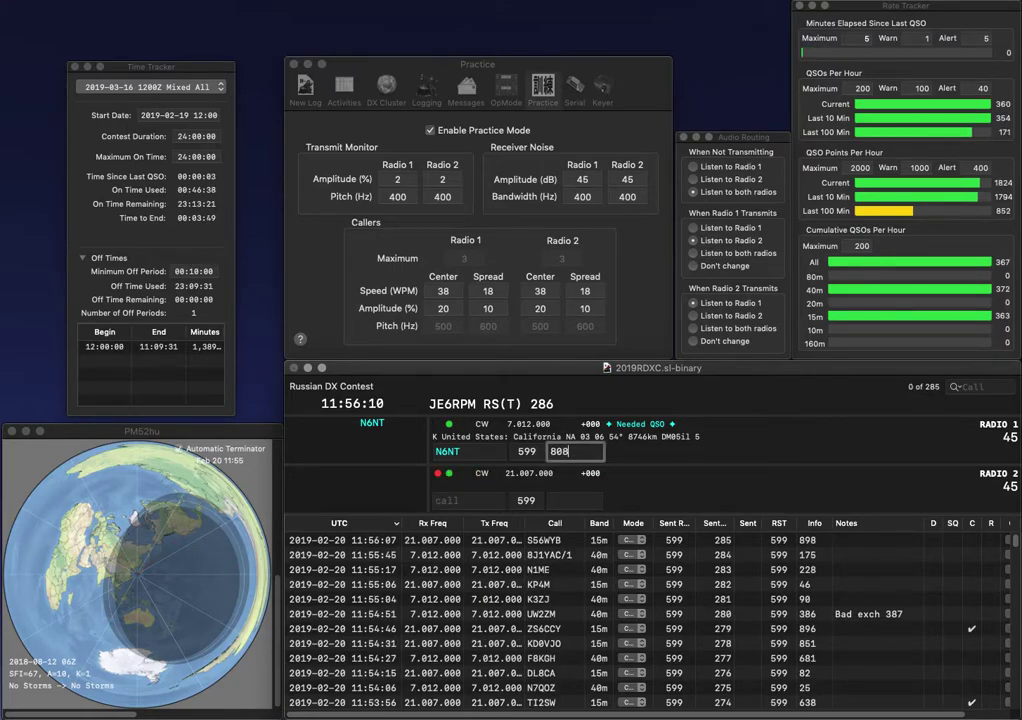
pyautogui.press('Return')
# - Enter the call W2QT on Radio 2 and send it to the caller
pyautogui.write('QT')
pyautogui.press('Left')
pyautogui.press('Left')
pyautogui.write('W2')
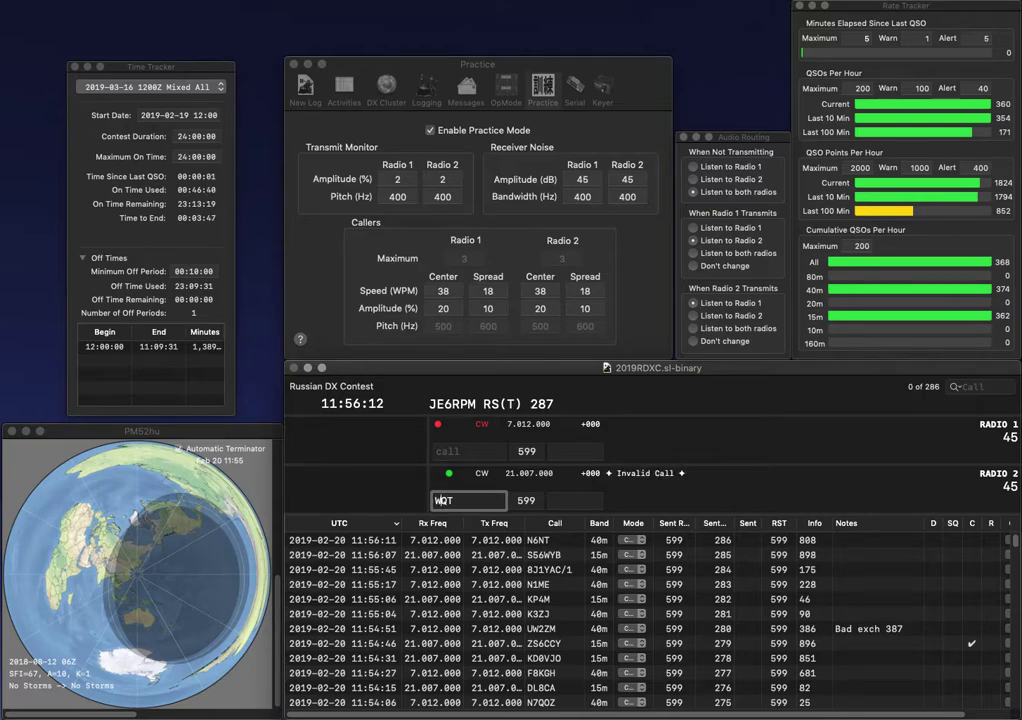
pyautogui.press('Return')
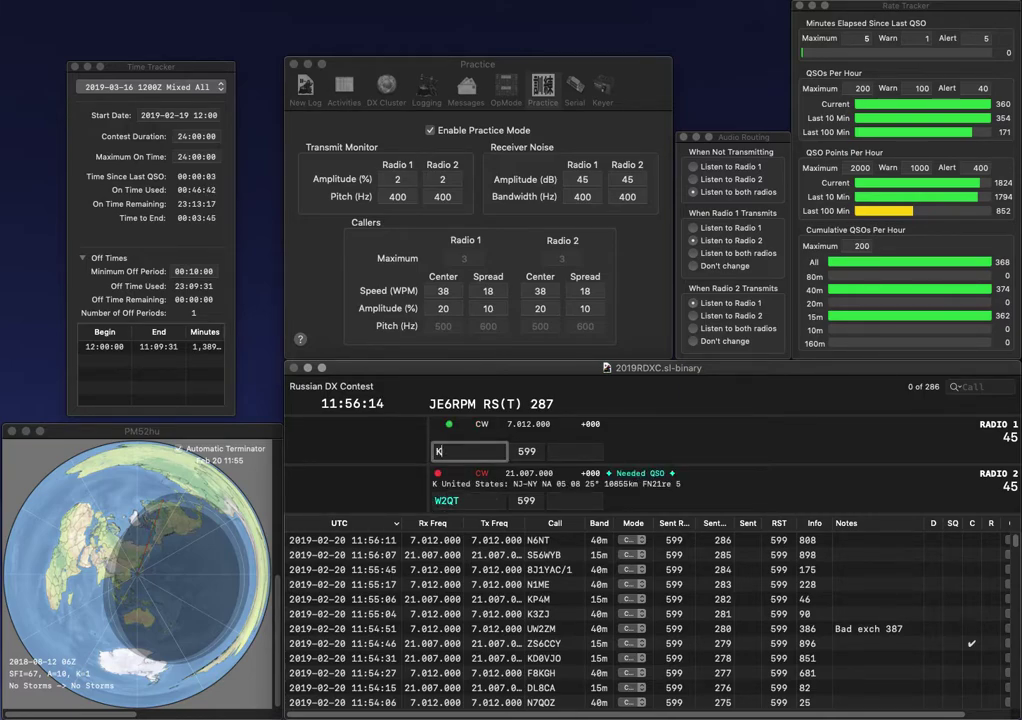
pyautogui.press('Return')
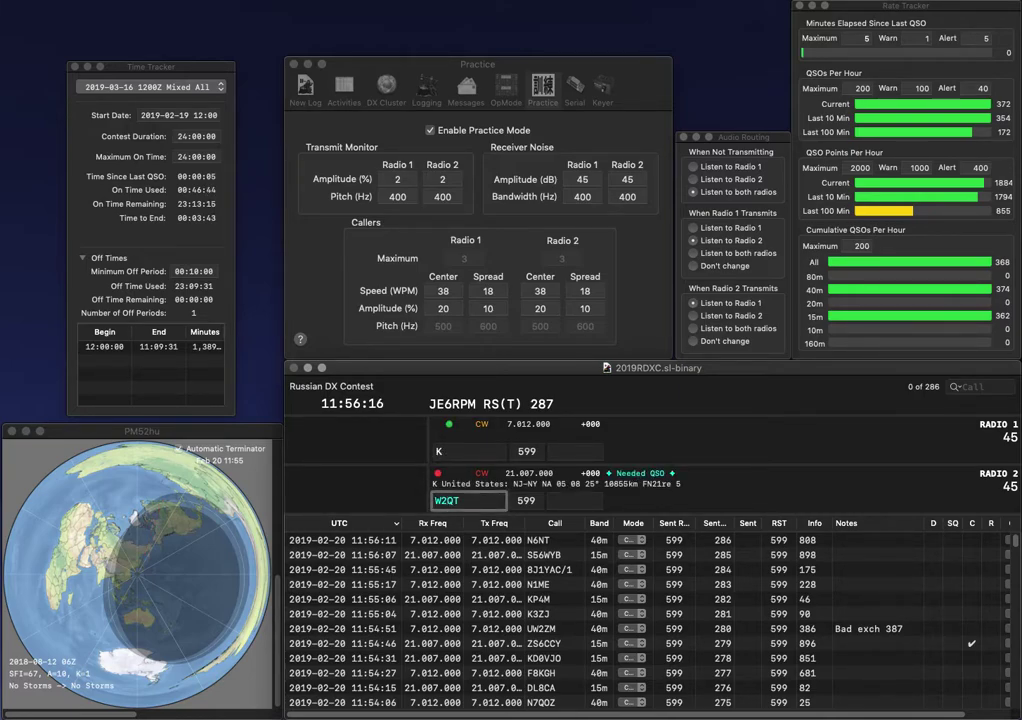
pyautogui.press('BackSpace')
pyautogui.write('3')
pyautogui.press('Return')
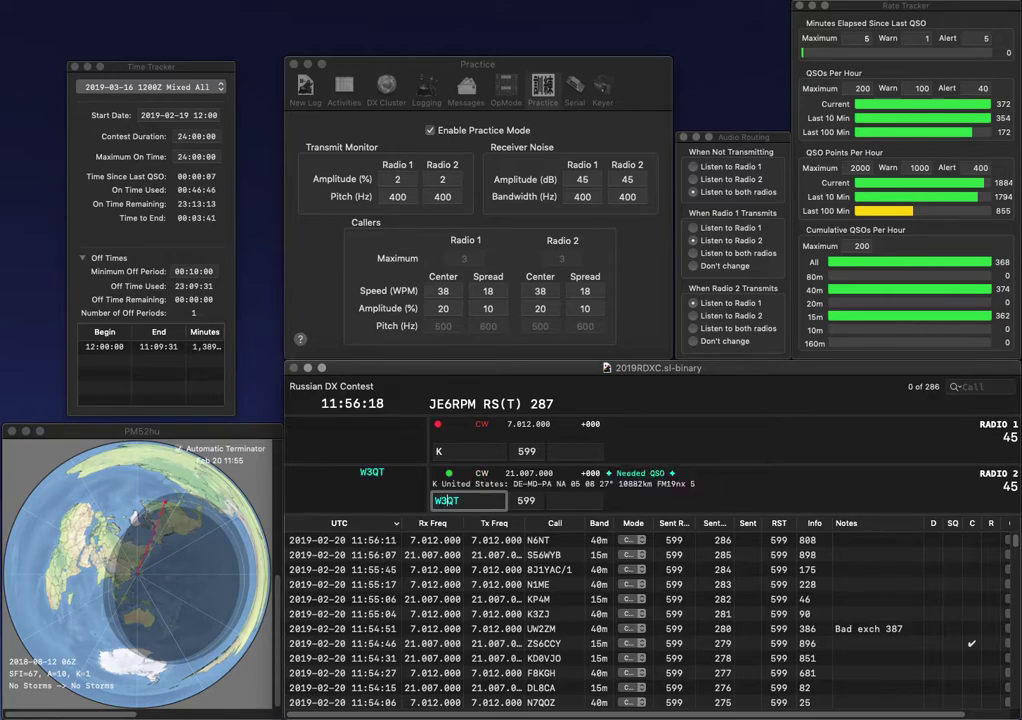
pyautogui.write('KQ9H')
pyautogui.press('Return')
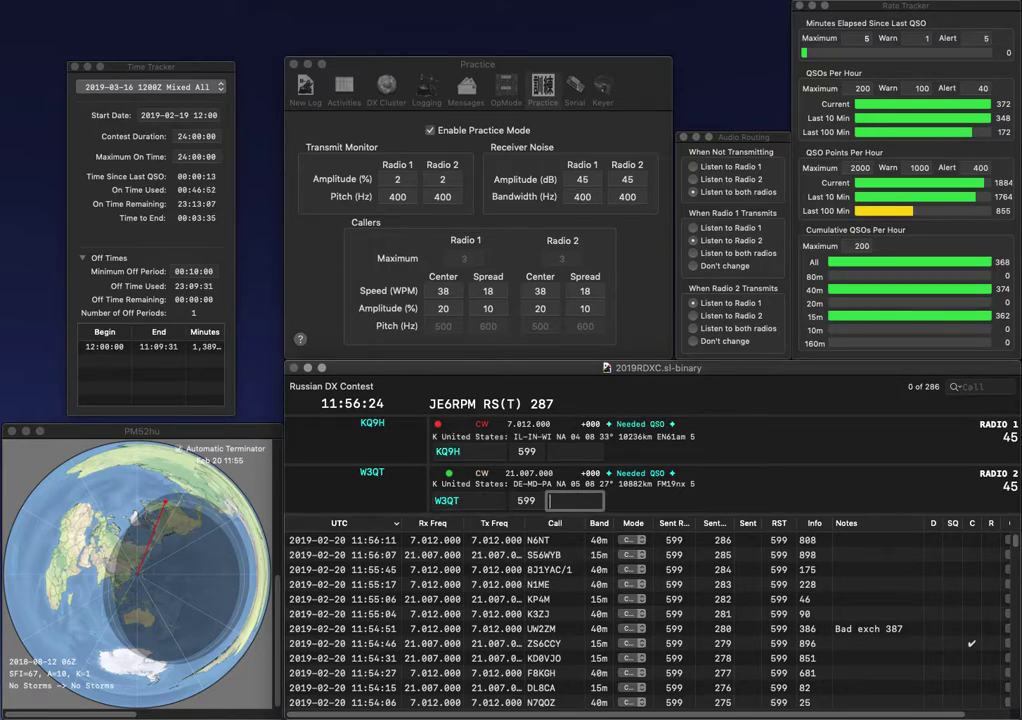
# - Log W3QT on Radio 2 with exchange 333 and KQ9H on Radio 1 with exchange 100
pyautogui.write('333')
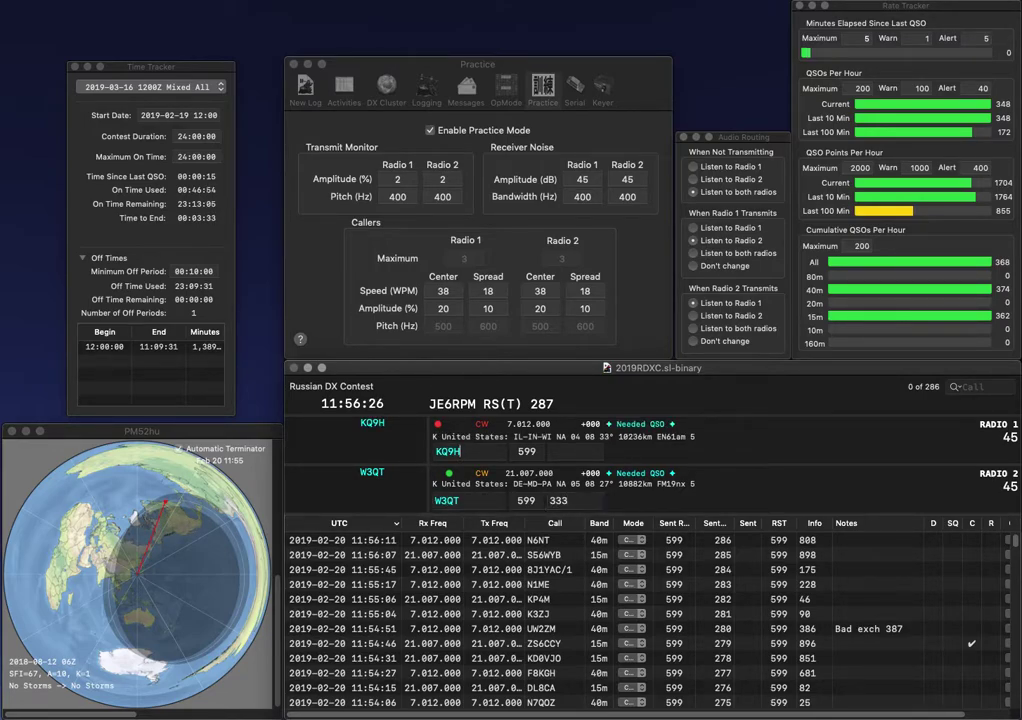
pyautogui.press('Return')
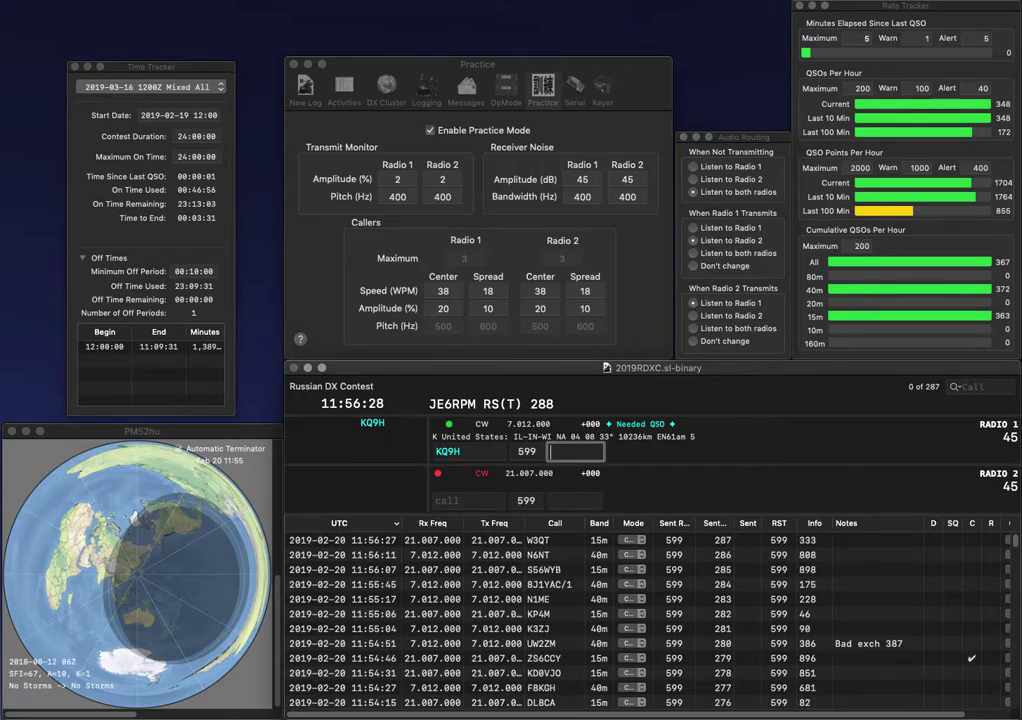
pyautogui.write('100')
pyautogui.press('Return')
# - Enter the partial call IVU on Radio 2 and the call DO1TOO on Radio 1, sending both
pyautogui.write('IVU')
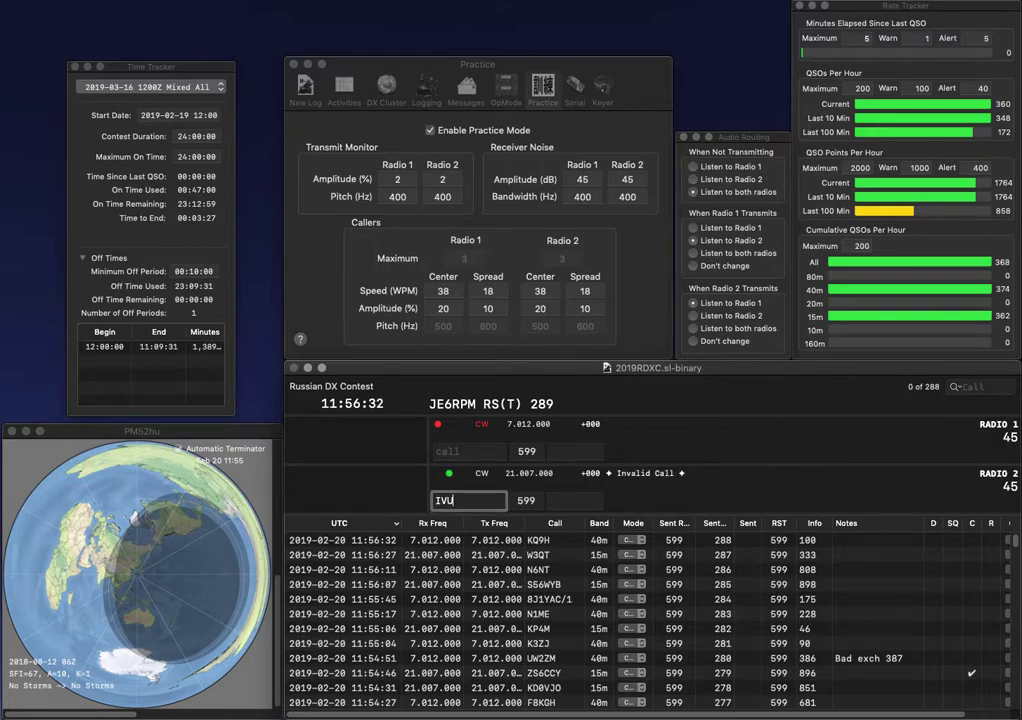
pyautogui.press('Return')
pyautogui.write('DG')
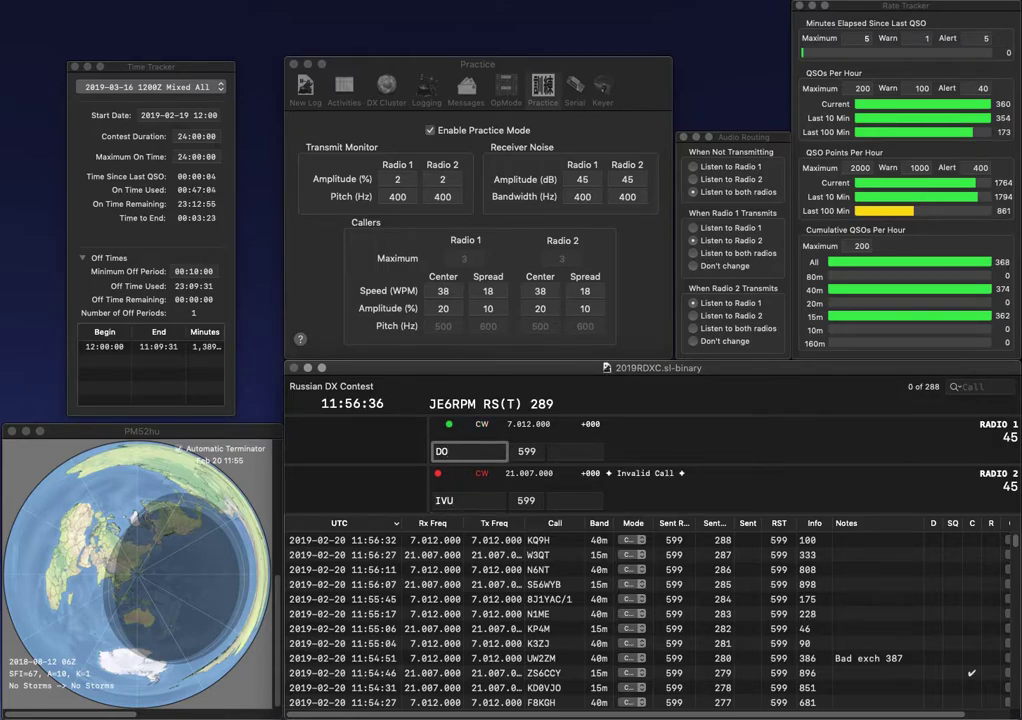
pyautogui.write('1TOO')
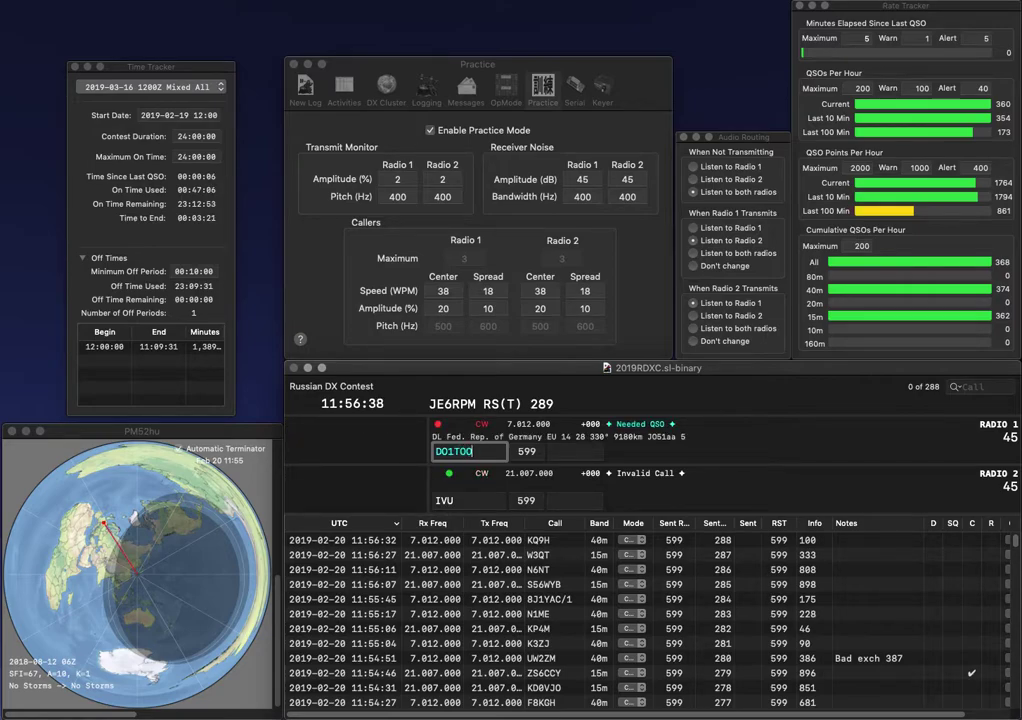
pyautogui.press('\\')
# - Correct the call on Radio 1 to DO1TOM and change the partial call on Radio 2 to KDUVU
pyautogui.write('DU')
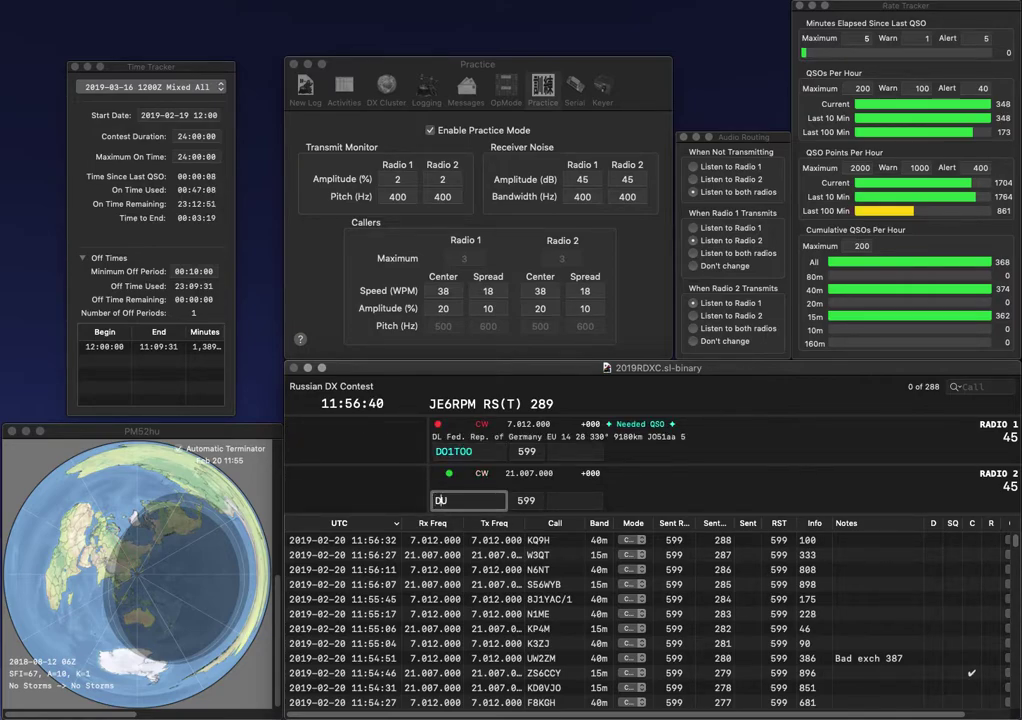
pyautogui.press('Left')
pyautogui.press('BackSpace')
pyautogui.write('I')
pyautogui.press('\\')
pyautogui.press('space')
pyautogui.press('space')
pyautogui.press('BackSpace')
pyautogui.write('M')
pyautogui.press('\\')
pyautogui.write('KDUV')
pyautogui.press('\\')
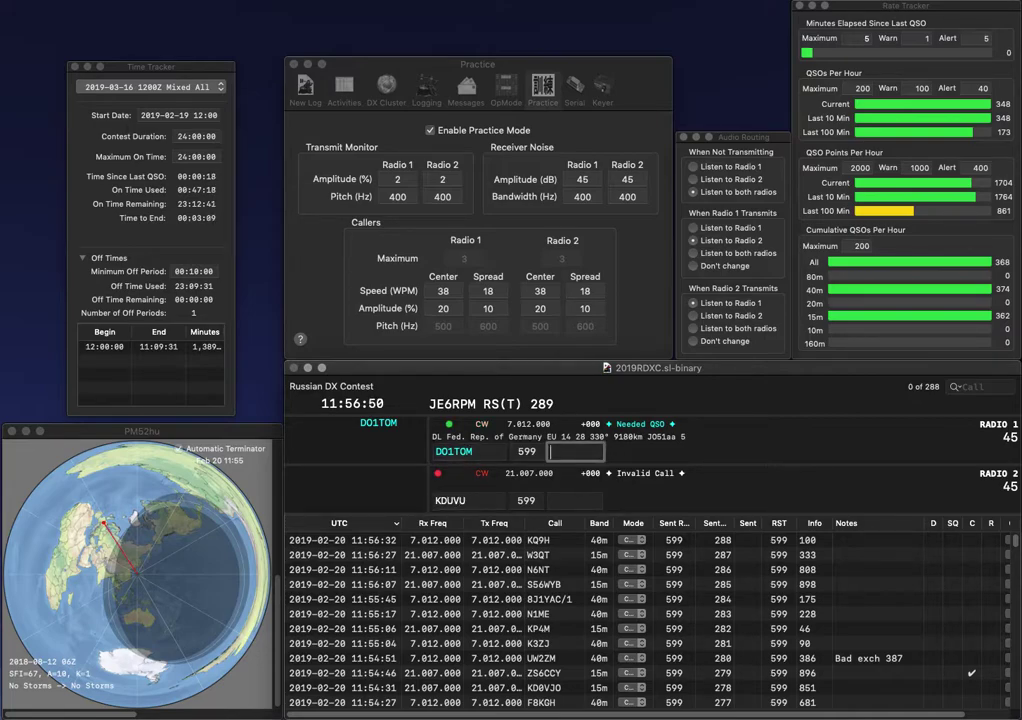
pyautogui.write('41')
pyautogui.press('Return')
pyautogui.press('Left')
pyautogui.press('Left')
pyautogui.press('BackSpace')
pyautogui.write('G5')
pyautogui.press('Return')
pyautogui.click(468, 451)
pyautogui.write('WB5W')
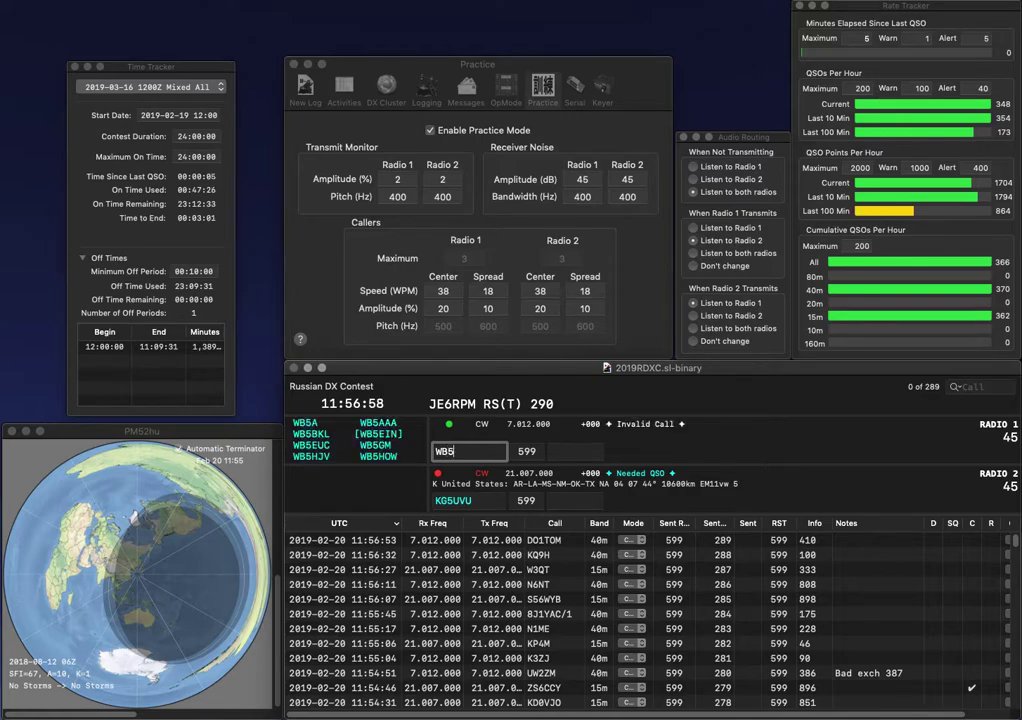
pyautogui.press('Return')
pyautogui.press('Right')
pyautogui.press('Right')
pyautogui.press('Right')
pyautogui.press('BackSpace')
pyautogui.press('BackSpace')
pyautogui.press('BackSpace')
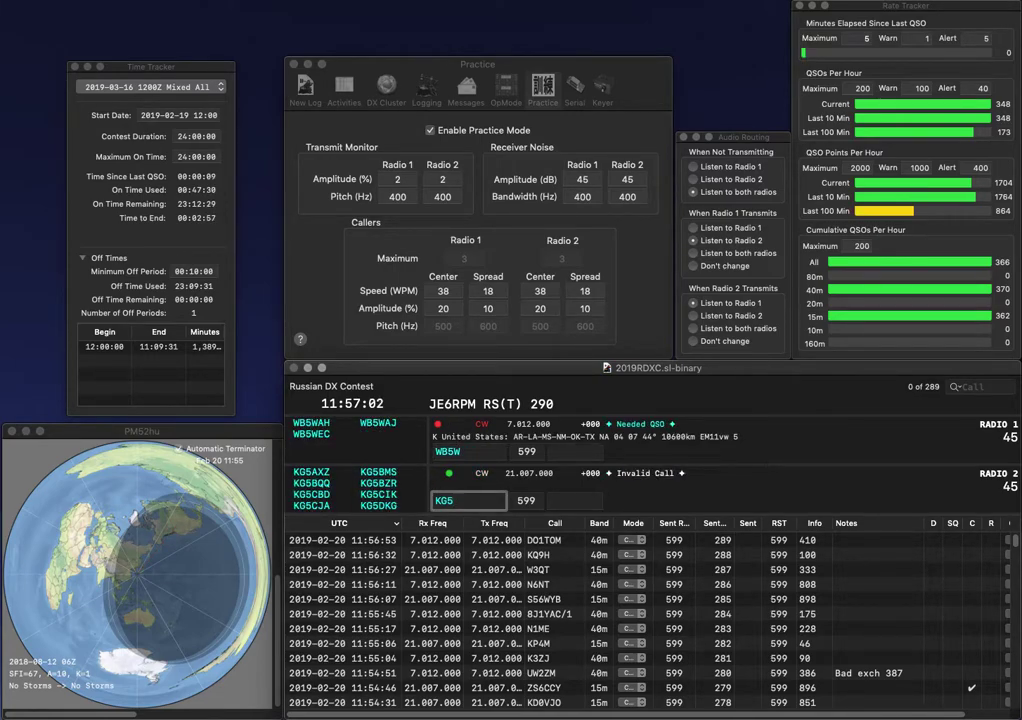
pyautogui.press('BackSpace')
pyautogui.write('4UVU')
pyautogui.press('Return')
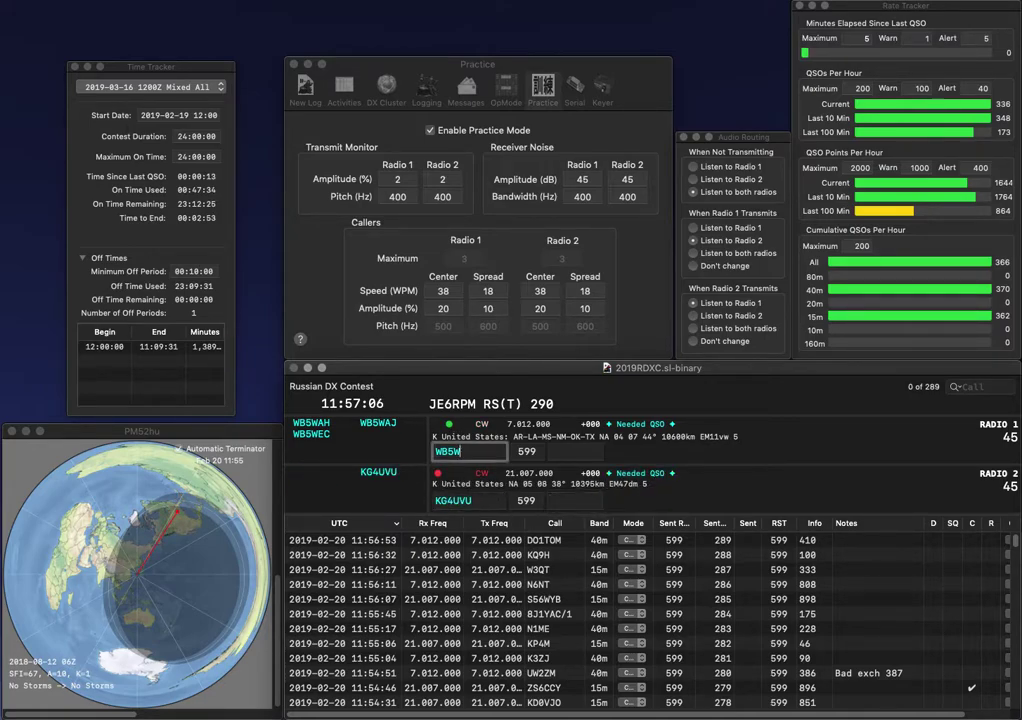
pyautogui.press('BackSpace')
pyautogui.write('CAW')
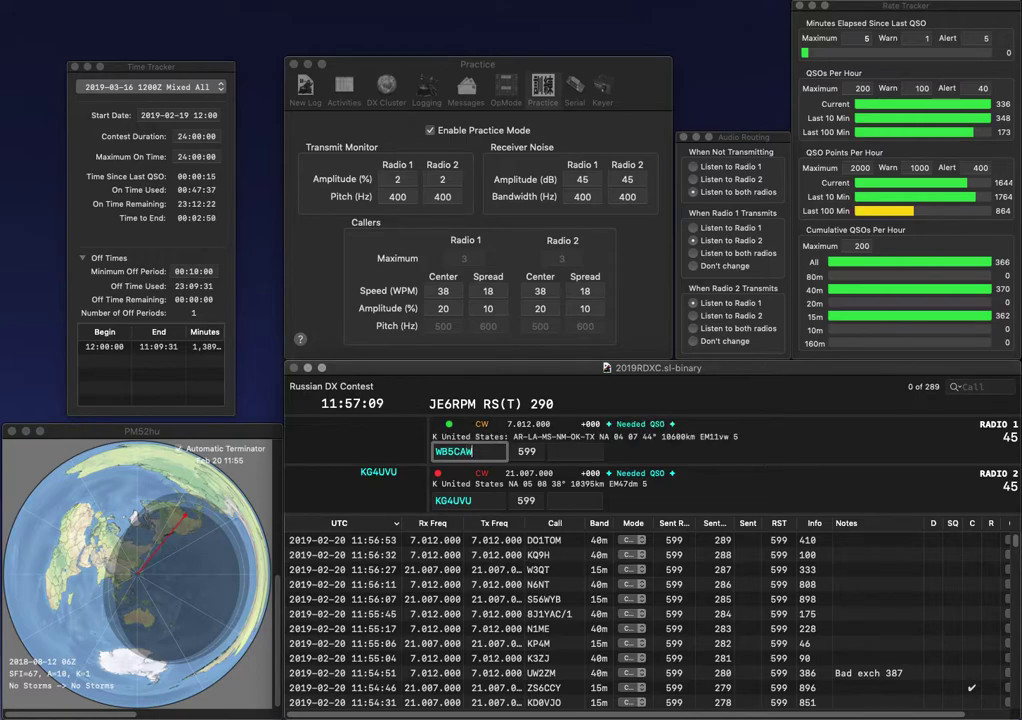
pyautogui.press('Return')
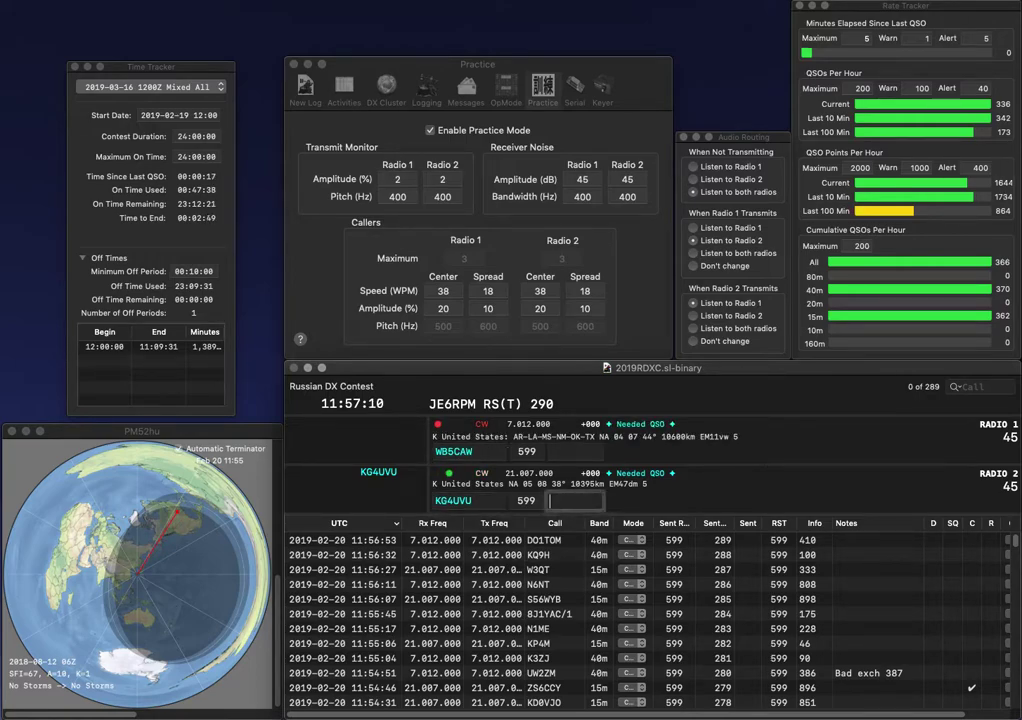
# - Log KG4UVU on Radio 2 with exchange 335 and correct the call on Radio 1 to WD5CAW
pyautogui.write('335')
pyautogui.press('Return')
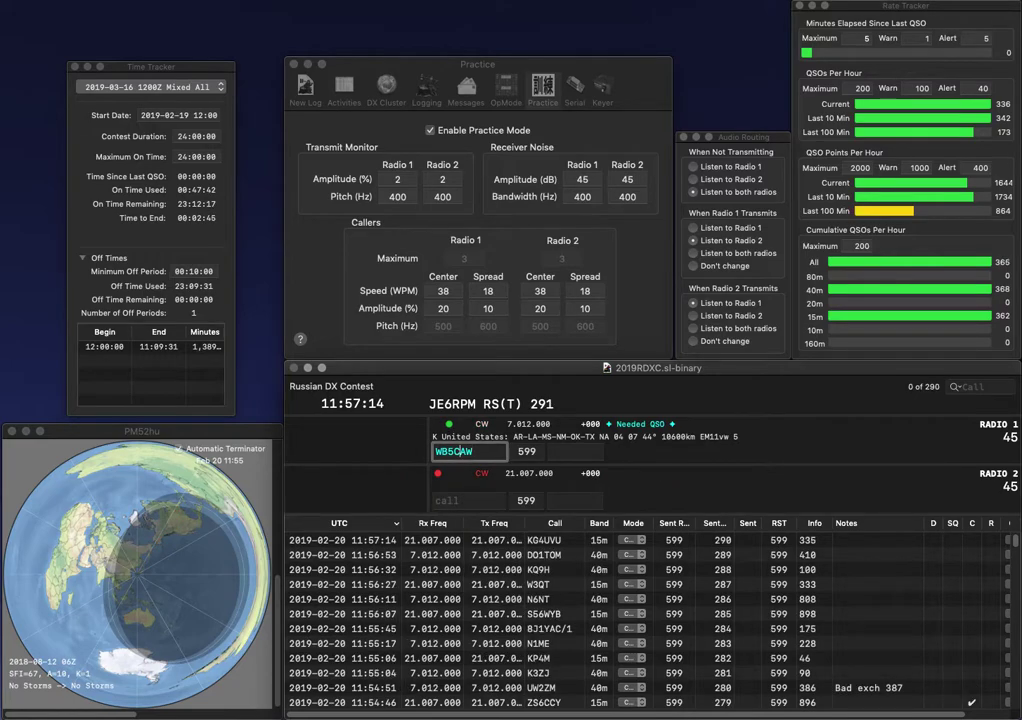
pyautogui.write('D')
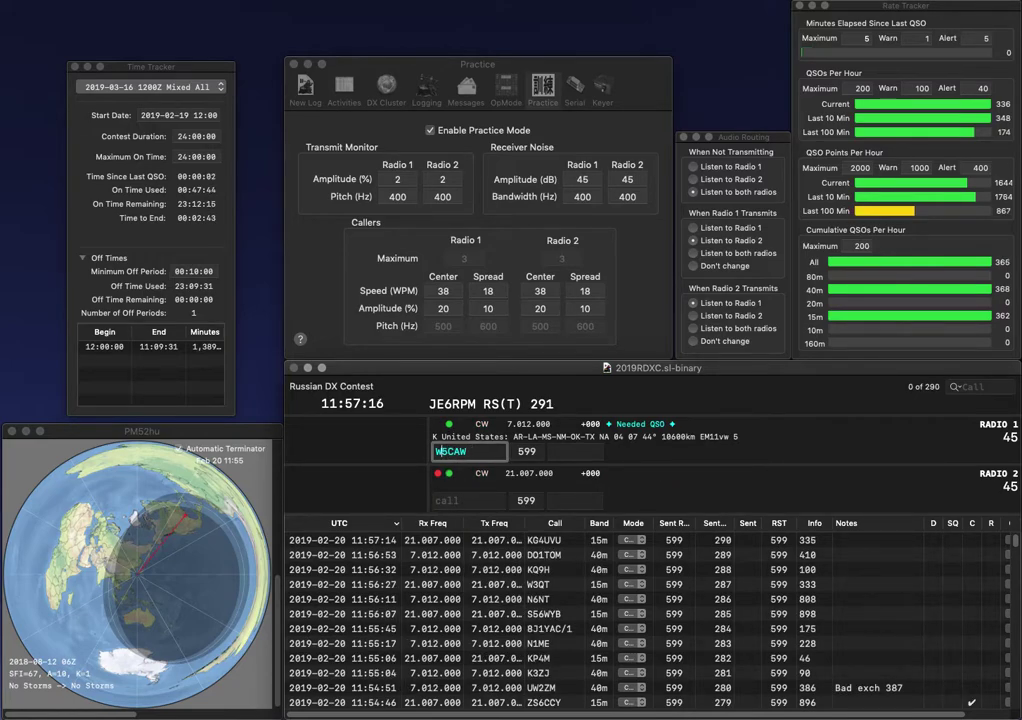
pyautogui.press('Return')
pyautogui.write('8GN')
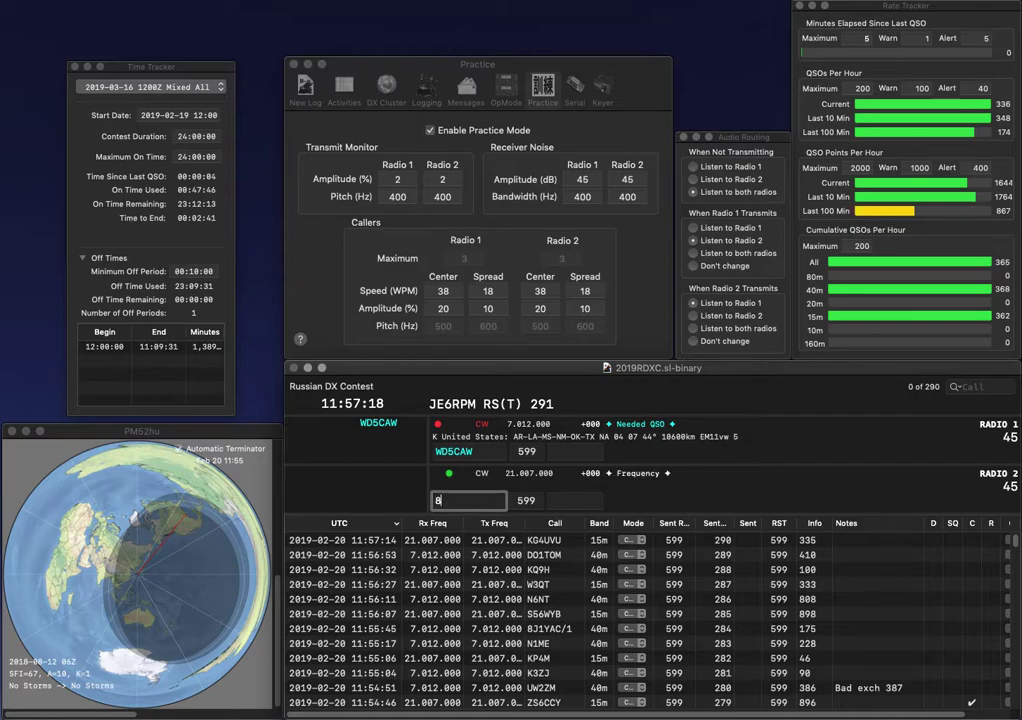
pyautogui.click(436, 500)
pyautogui.write('KK8GN')
pyautogui.press('Return')
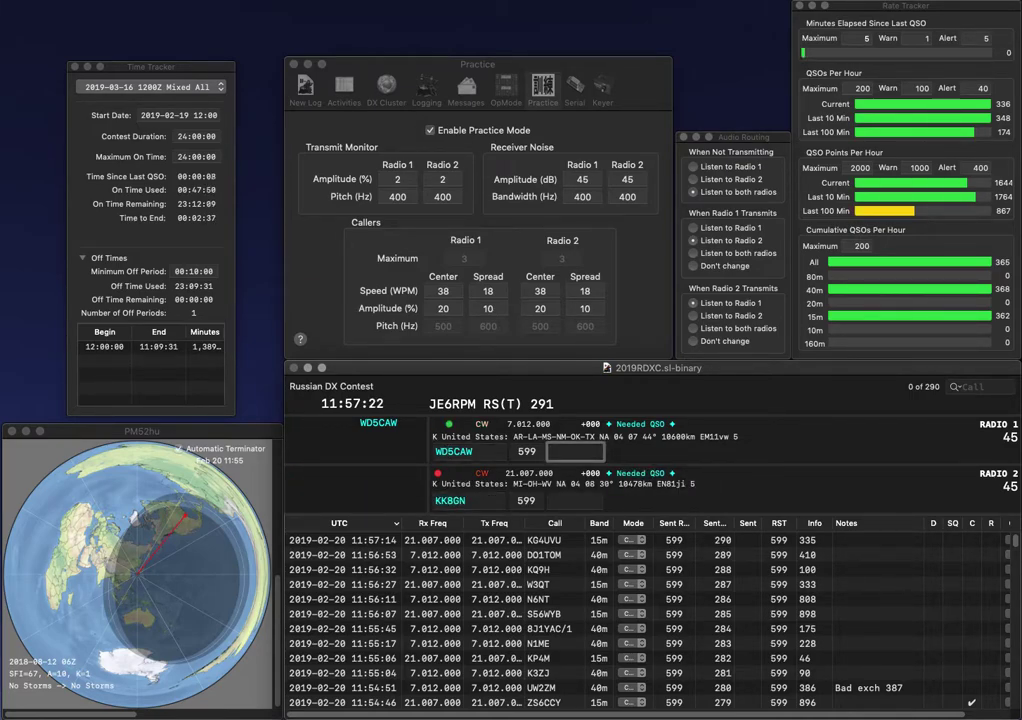
pyautogui.write('402')
pyautogui.press('Return')
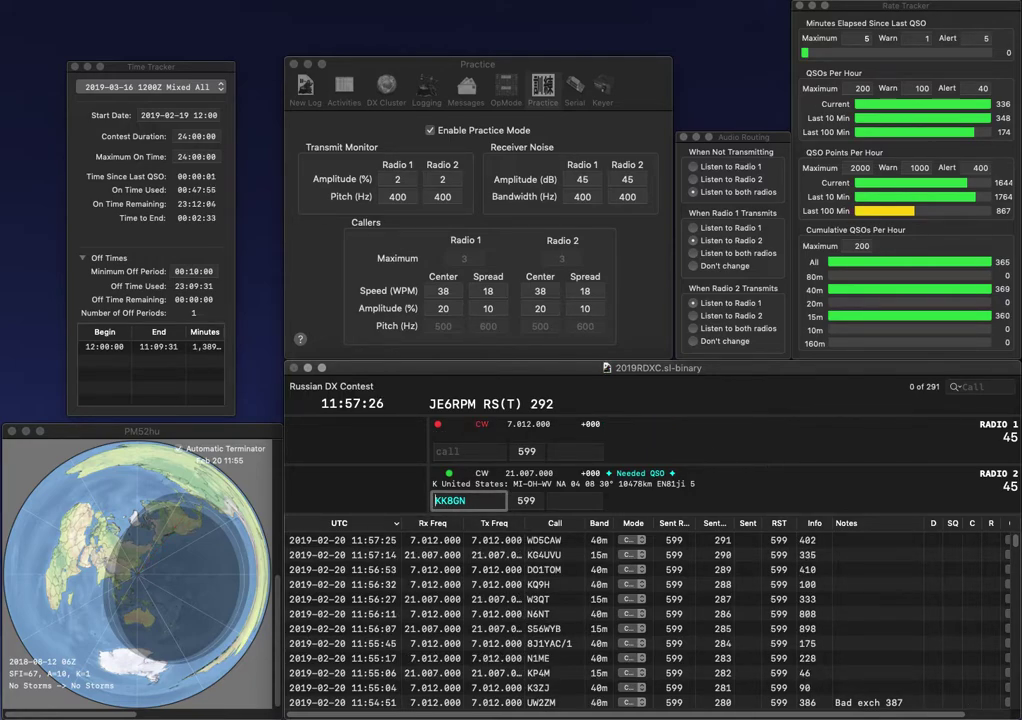
pyautogui.write('V')
pyautogui.press('\\')
pyautogui.write('IW2D')
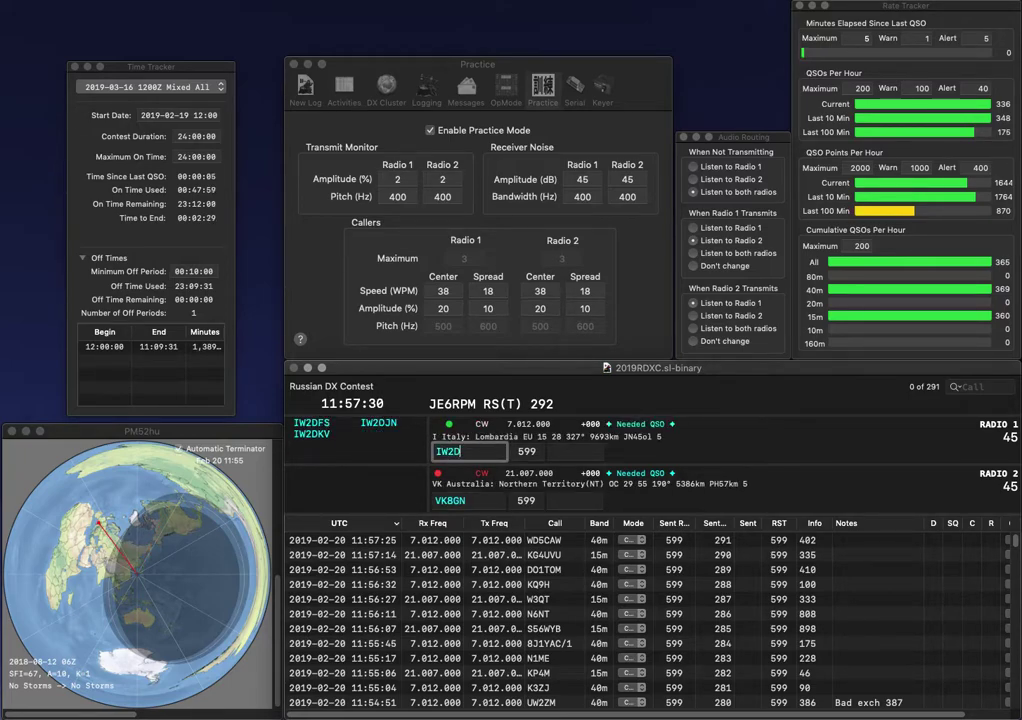
pyautogui.write('KV')
pyautogui.press('\\')
pyautogui.press('BackSpace')
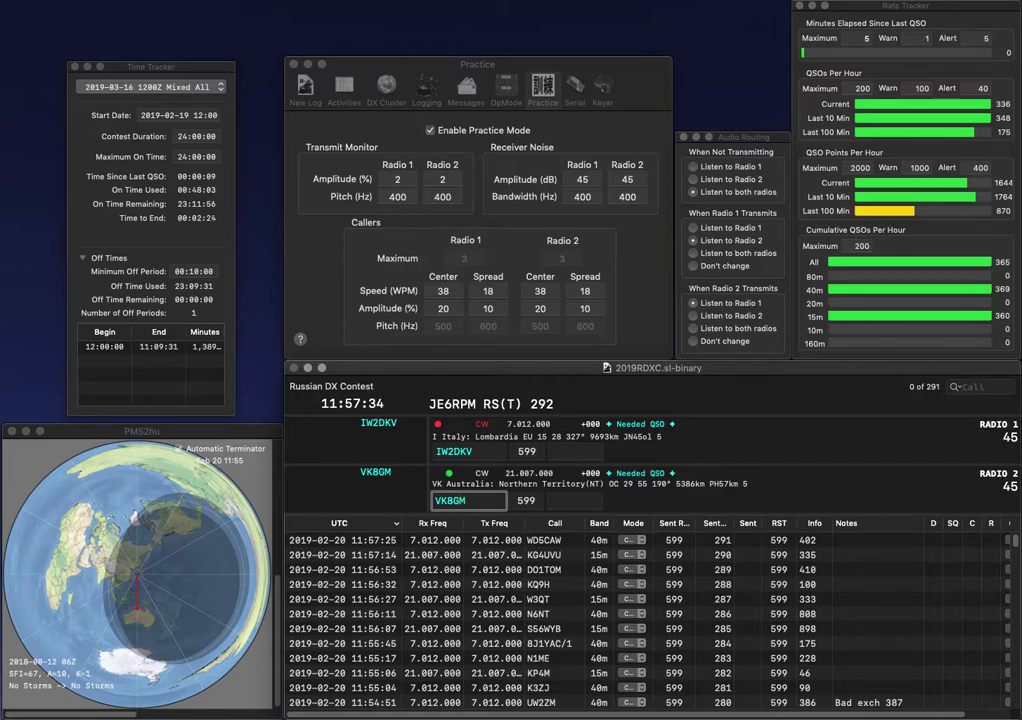
pyautogui.press('BackSpace')
pyautogui.write('N')
pyautogui.press('Left')
pyautogui.press('Left')
pyautogui.press('BackSpace')
pyautogui.write('7')
pyautogui.press('Return')
pyautogui.press('space')
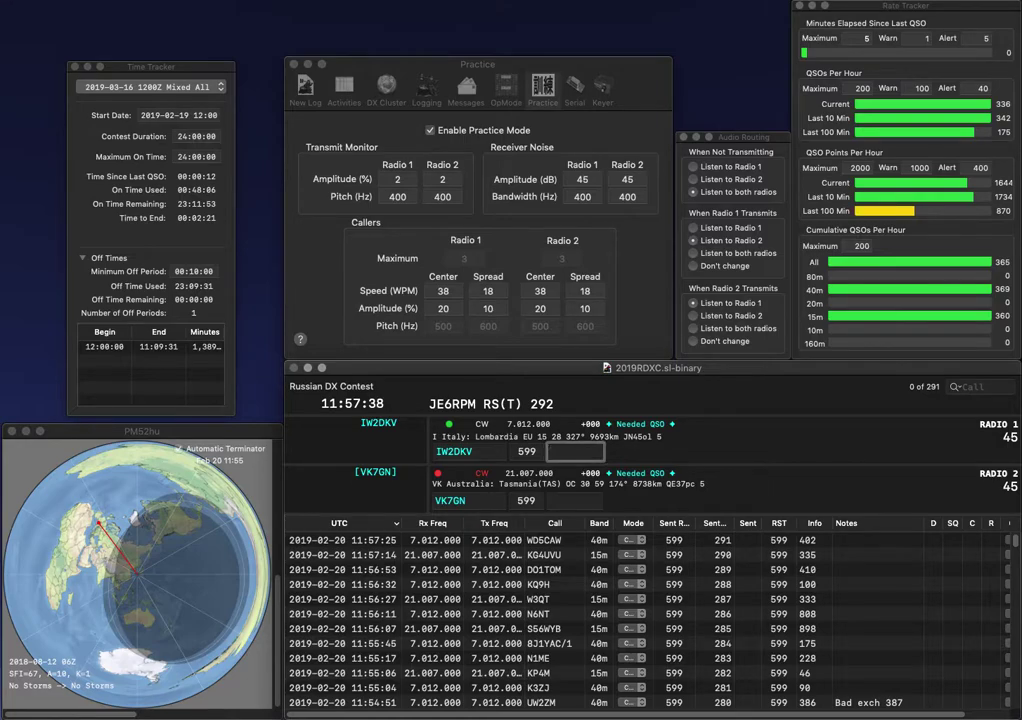
pyautogui.write('720')
pyautogui.press('Return')
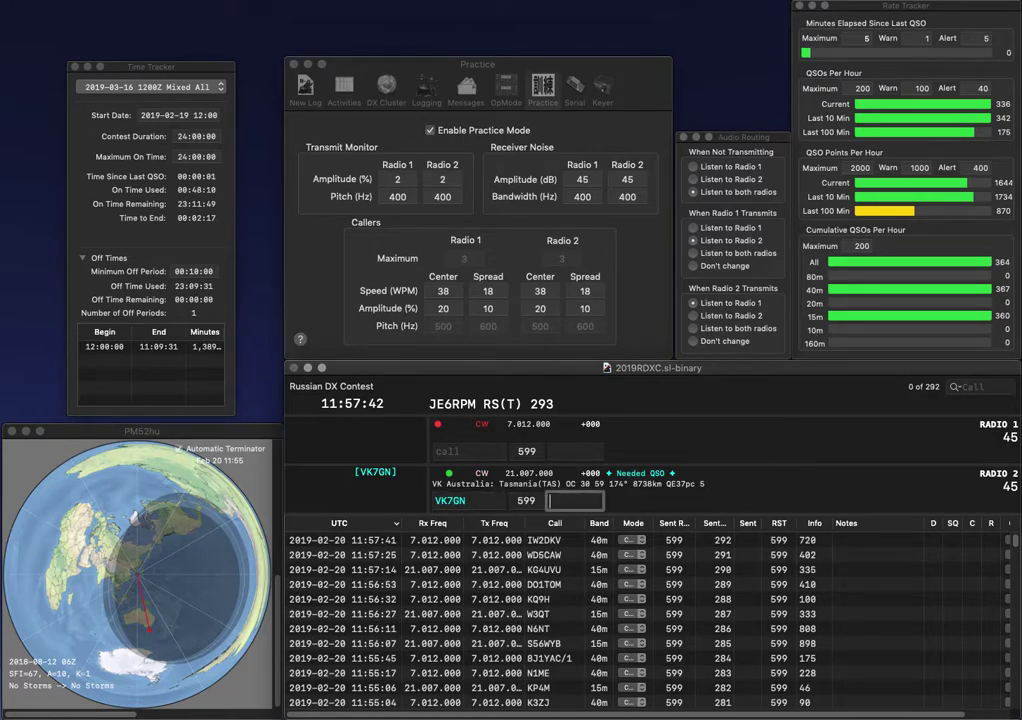
pyautogui.write('662')
pyautogui.press('Return')
pyautogui.write('UY0')
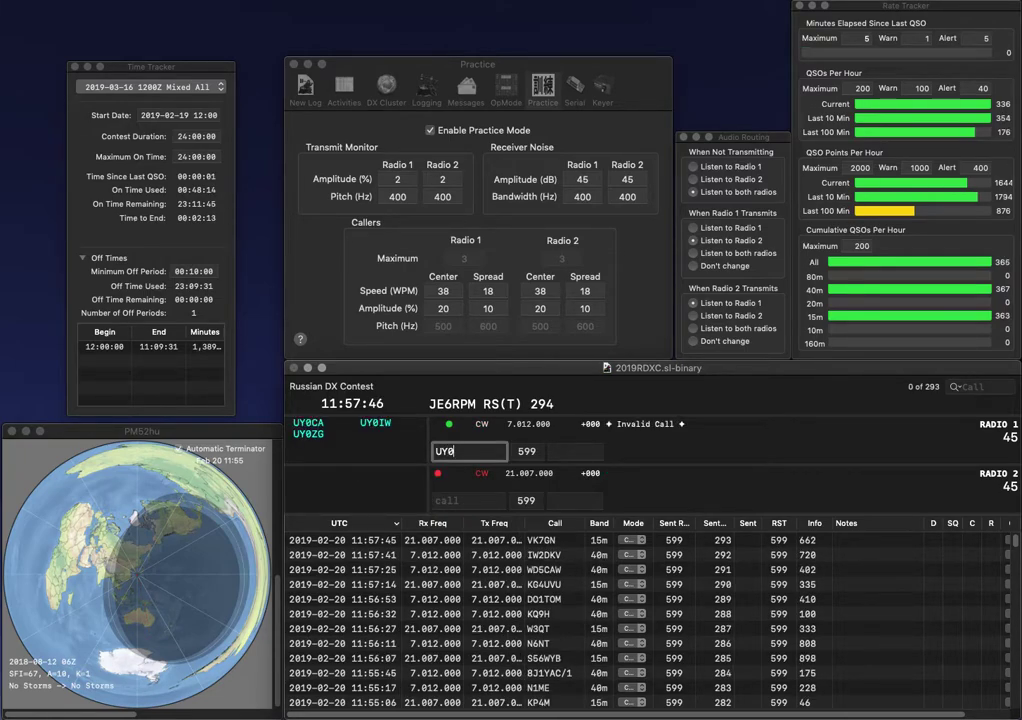
pyautogui.write('ZG')
pyautogui.press('Return')
pyautogui.write('KB')
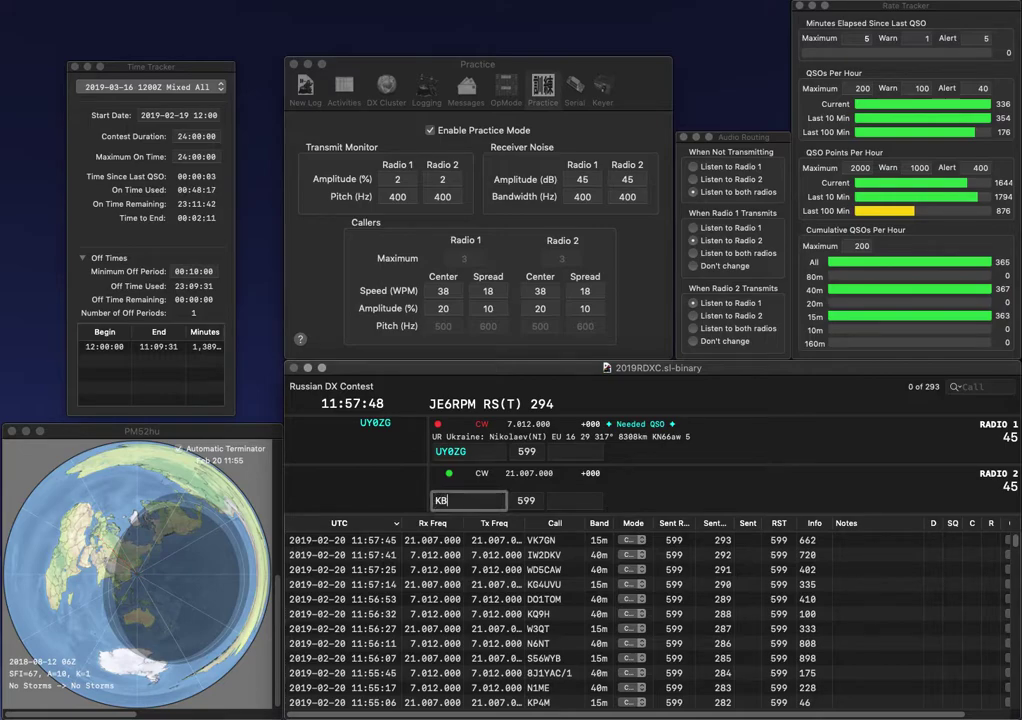
pyautogui.write('0YFN')
pyautogui.press('Return')
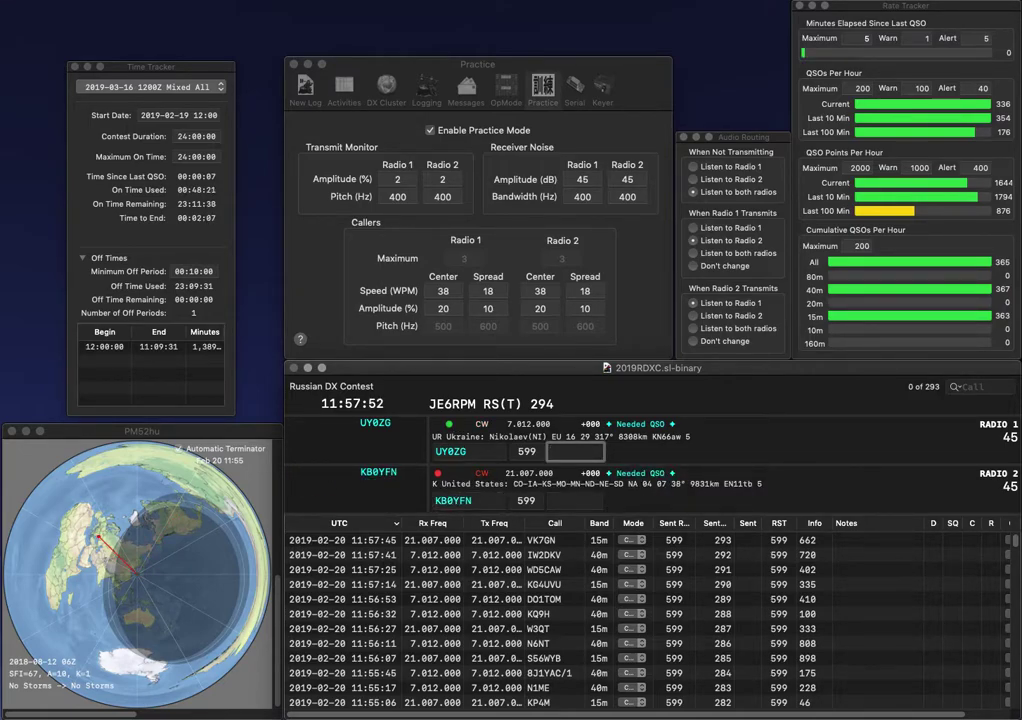
pyautogui.write('370')
pyautogui.press('Return')
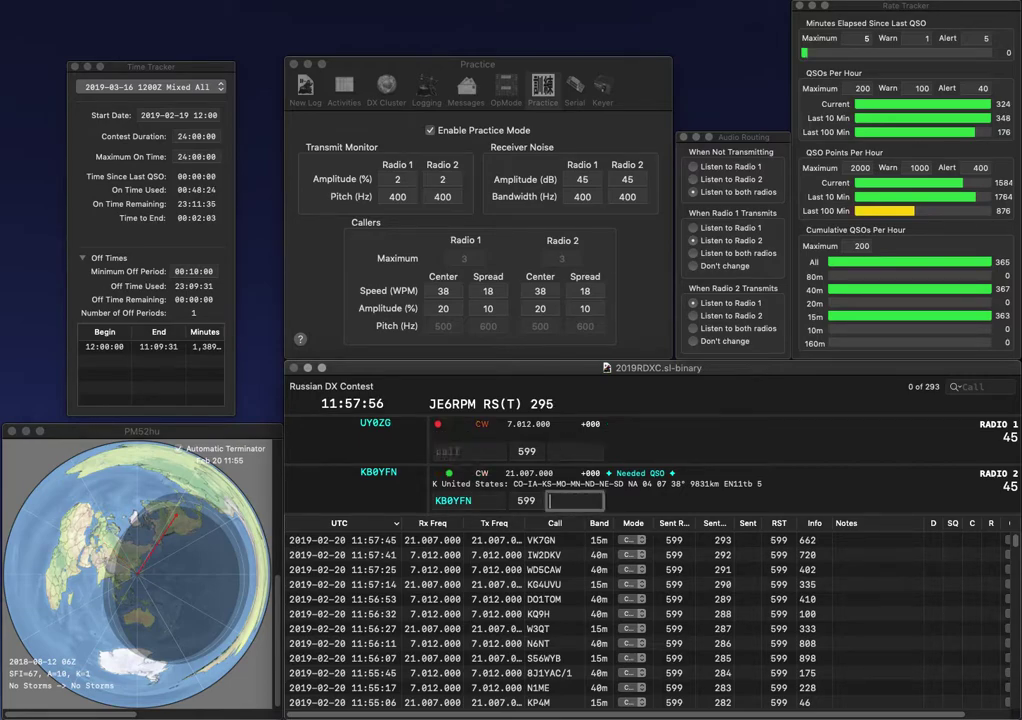
pyautogui.write('32')
pyautogui.press('Return')
pyautogui.write('SP5KCR')
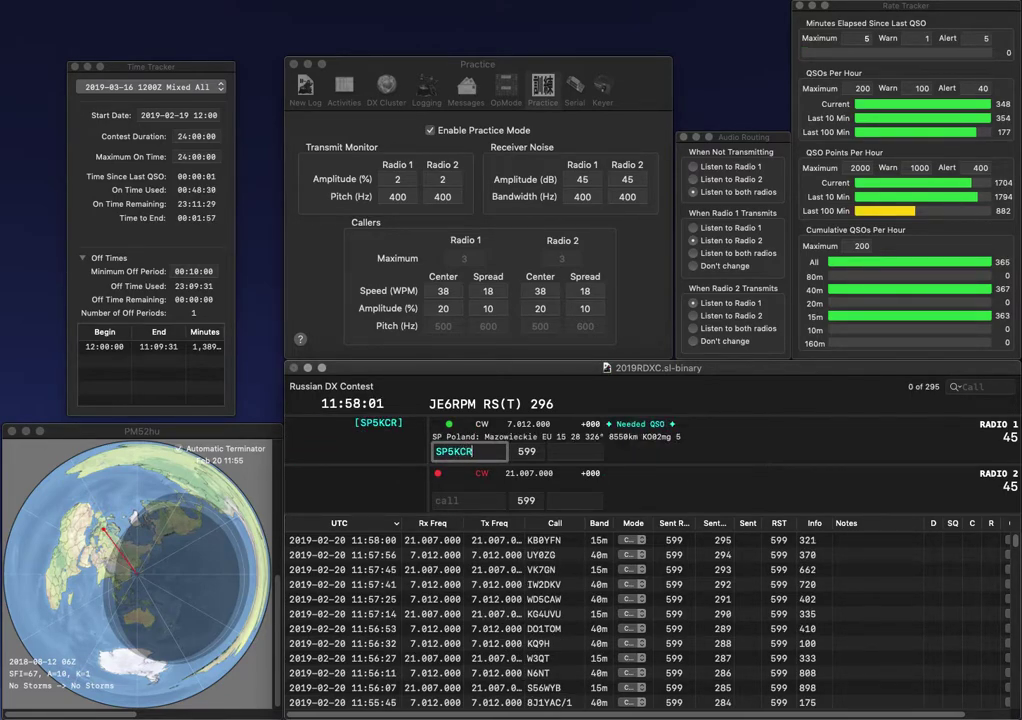
pyautogui.press('Return')
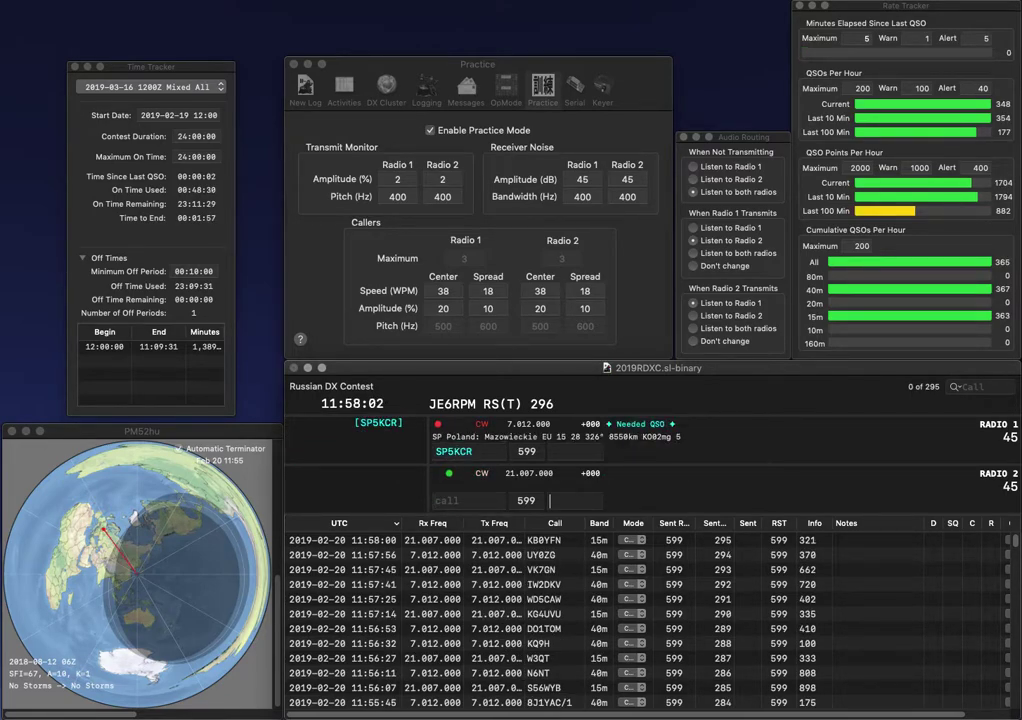
pyautogui.write('NF')
pyautogui.press('Home')
pyautogui.write('UA4')
pyautogui.press('Return')
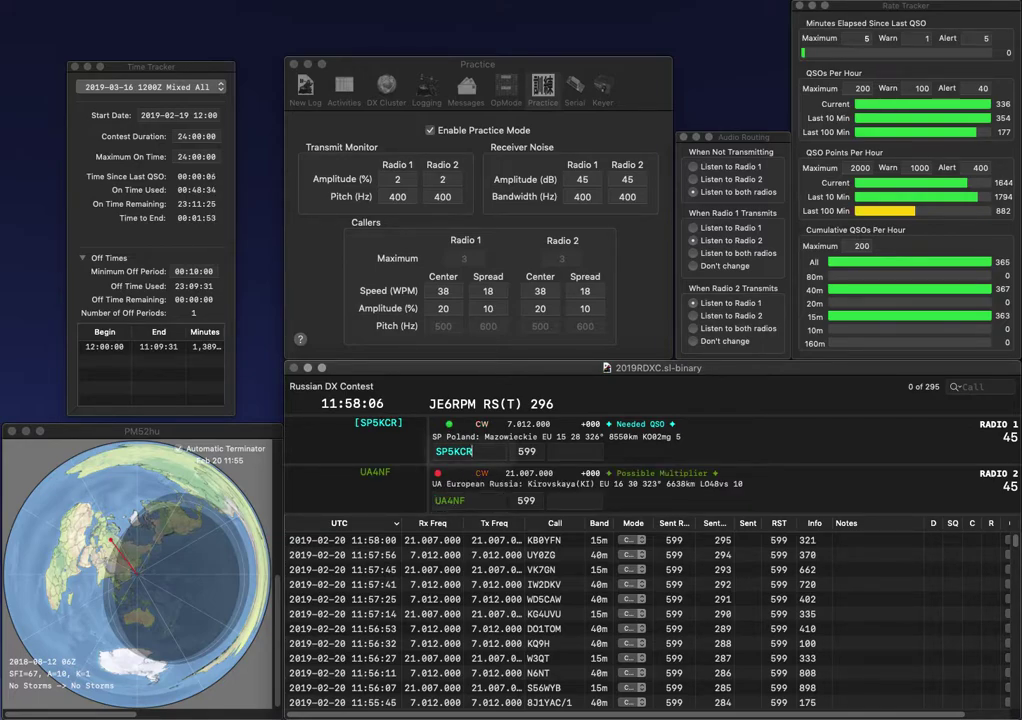
# - Log SP5KCR on Radio 1 with exchange 159 and correct the call on Radio 2 to VA4NF
pyautogui.write('159')
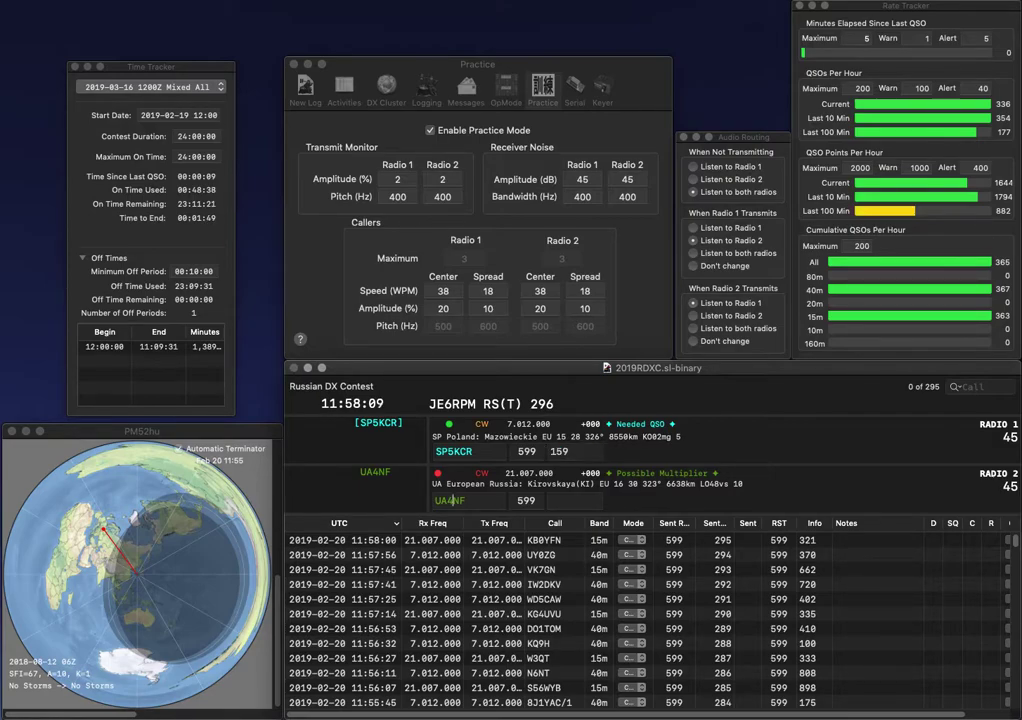
pyautogui.press('Return')
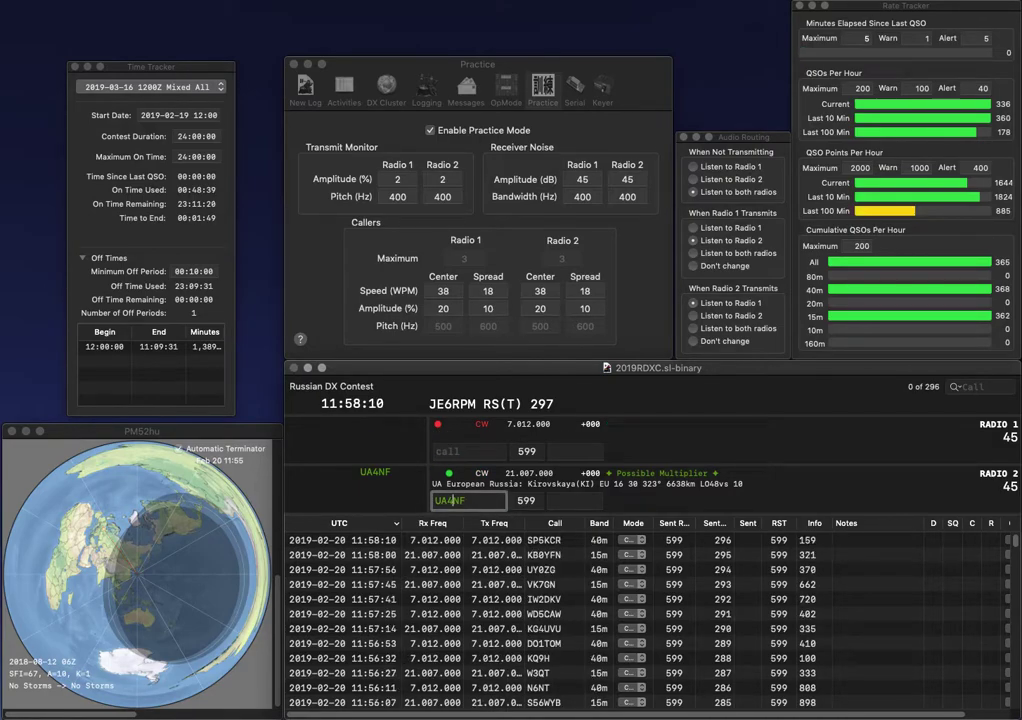
pyautogui.press('Left')
pyautogui.press('Left')
pyautogui.press('BackSpace')
pyautogui.write('V')
pyautogui.press('Return')
pyautogui.click(468, 451)
pyautogui.write('E')
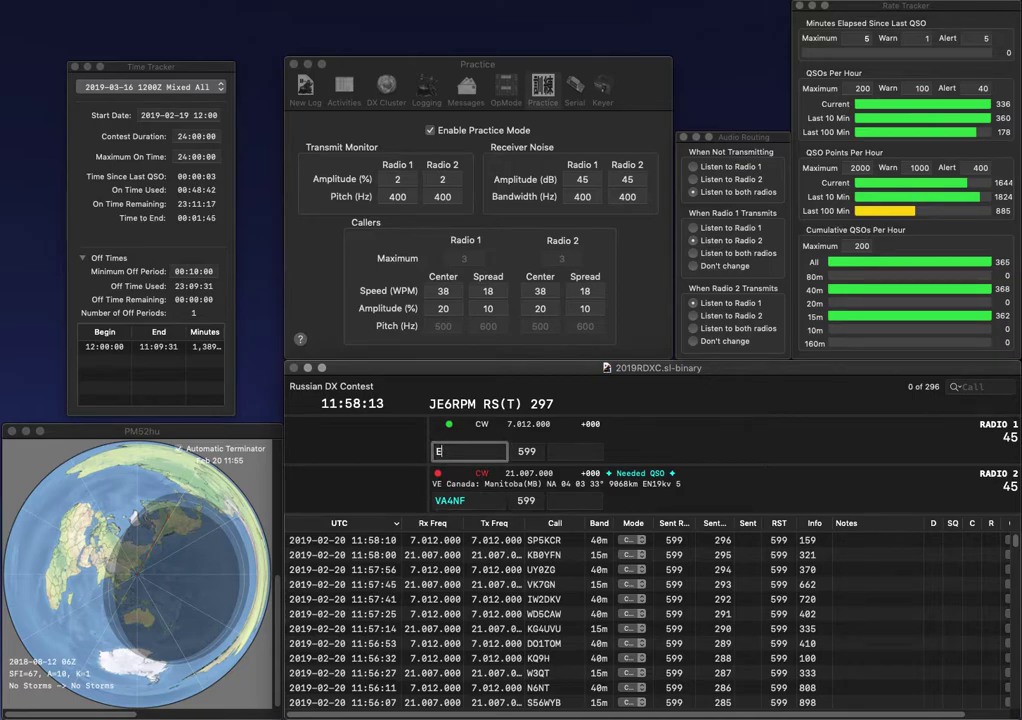
pyautogui.press('BackSpace')
pyautogui.write('YV')
pyautogui.write('K2L')
pyautogui.press('Return')
pyautogui.press('Left')
pyautogui.press('Left')
pyautogui.press('BackSpace')
pyautogui.write('7')
pyautogui.press('space')
pyautogui.write('440')
pyautogui.press('Return')
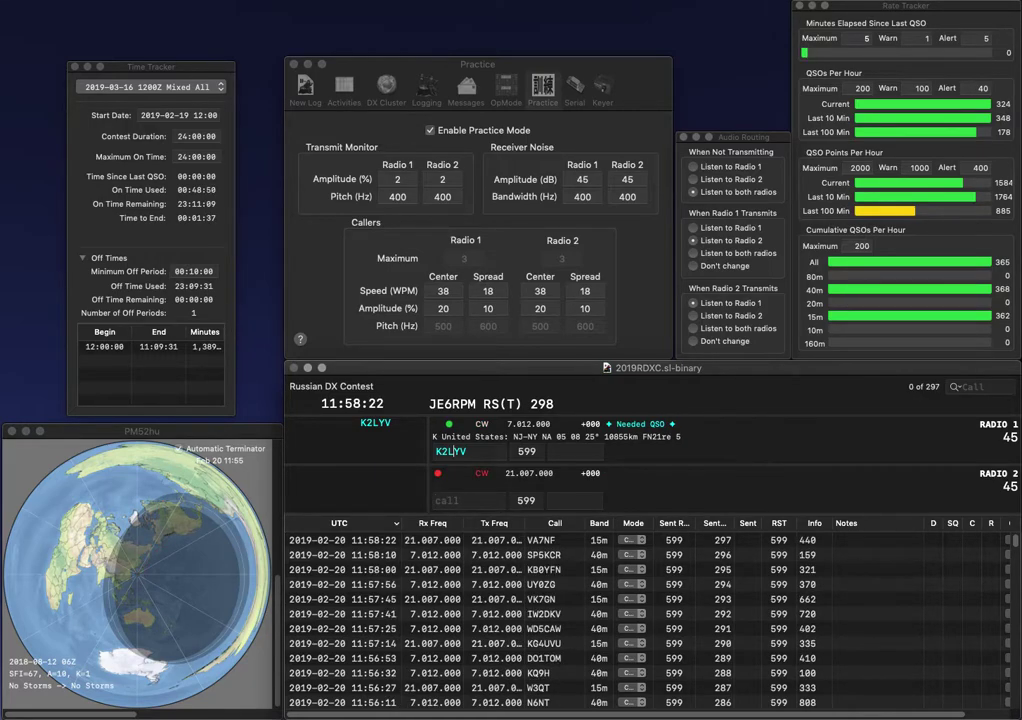
pyautogui.write('593')
pyautogui.press('Return')
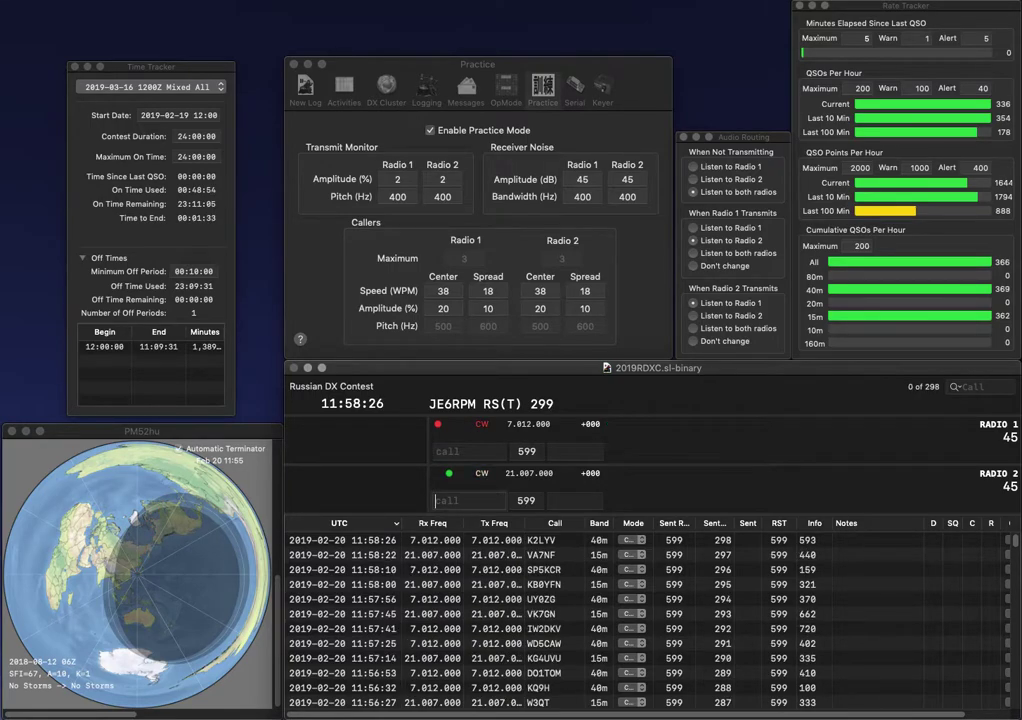
# - Enter and send the calls WP4WV on Radio 2 and NE5E on Radio 1
pyautogui.write('WP4')
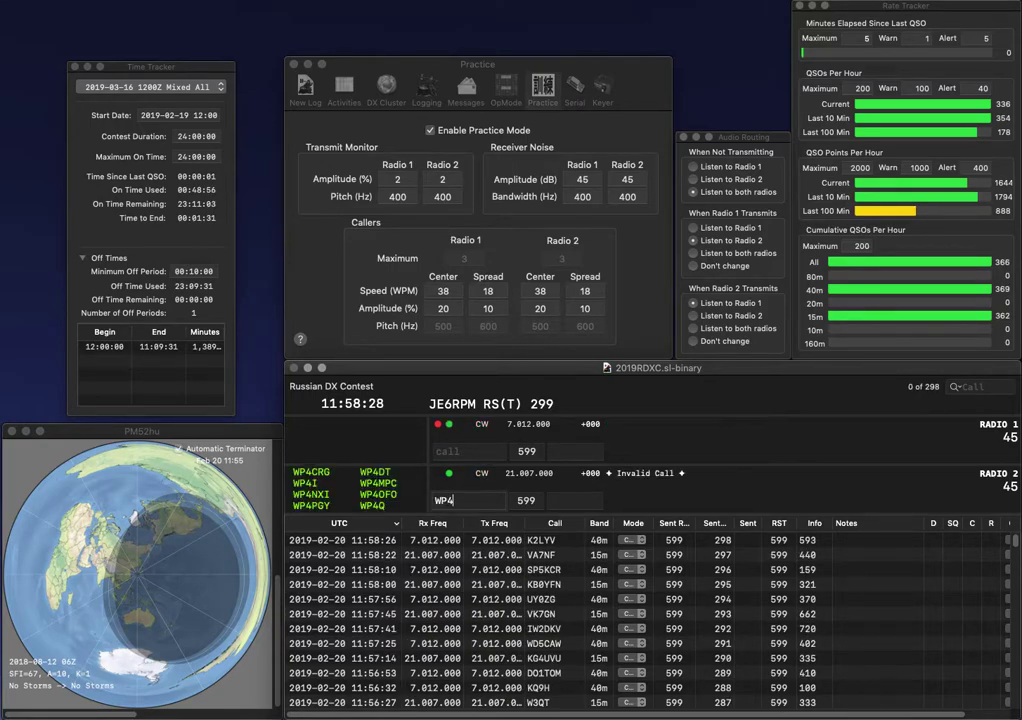
pyautogui.write('WVNE5')
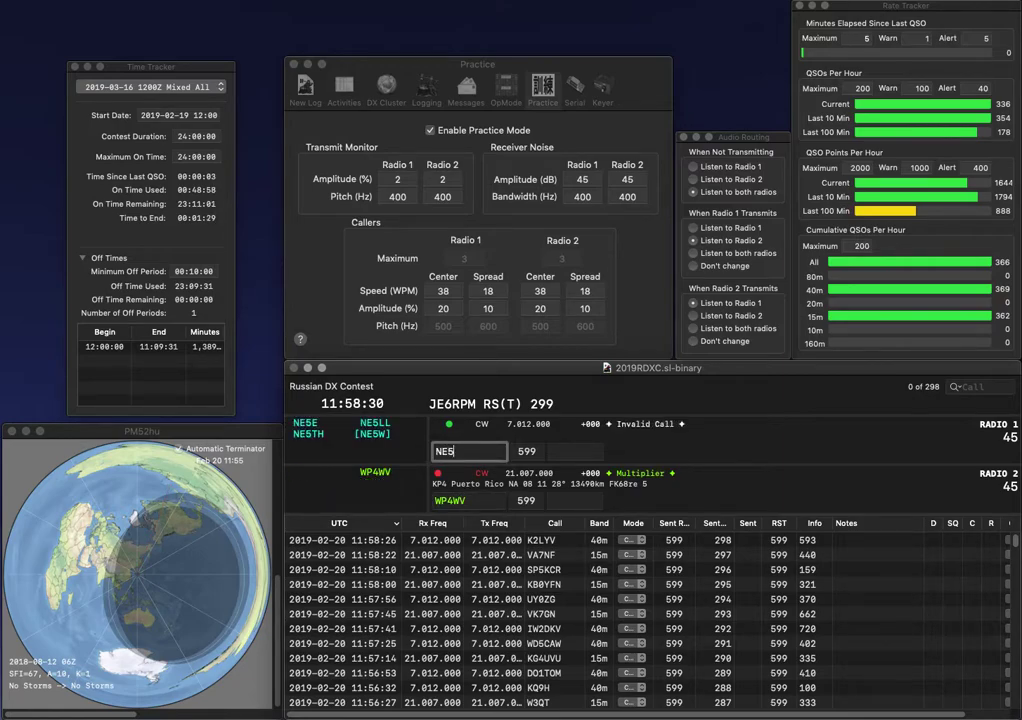
pyautogui.write('E')
pyautogui.press('Return')
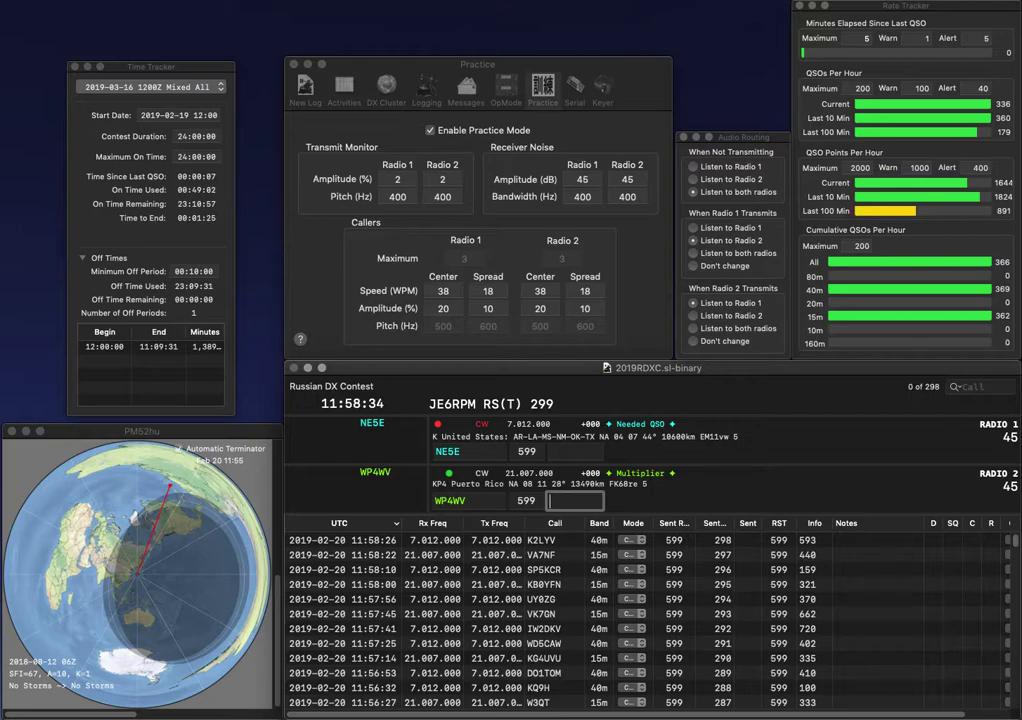
# - Log WP4WV on Radio 2 with exchange 829 and NE5E on Radio 1 with exchange 175
pyautogui.write('829')
pyautogui.press('Return')
pyautogui.write('175')
pyautogui.press('Return')
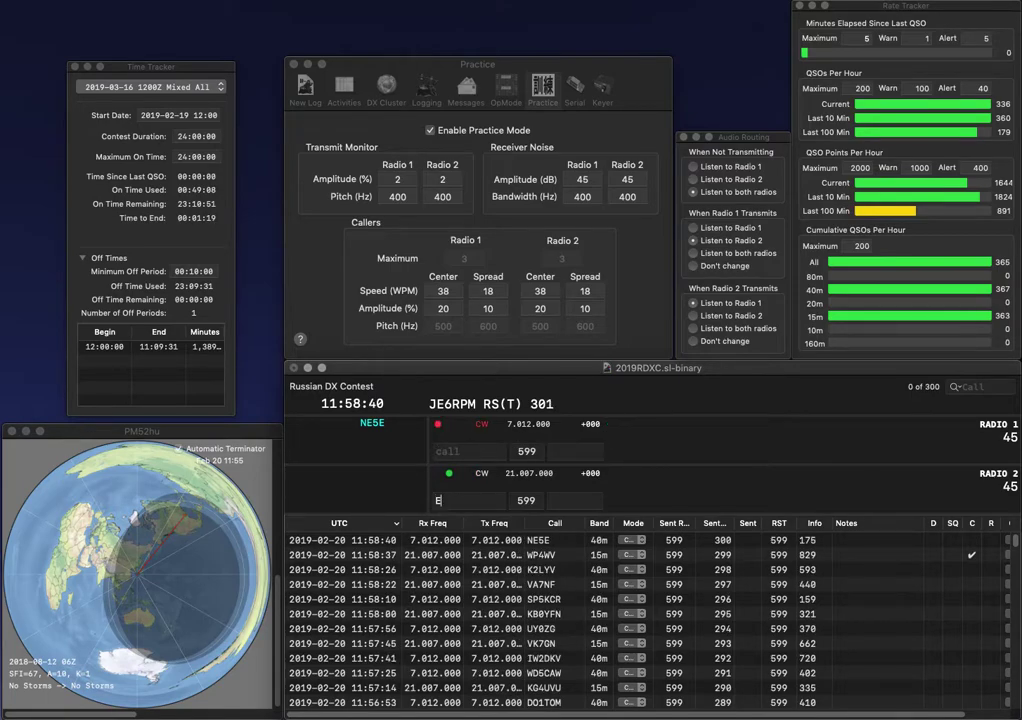
# - Send the call EA8KR on Radio 2 and enter the partial call N4W on Radio 1
pyautogui.write('EA8KR')
pyautogui.press('Return')
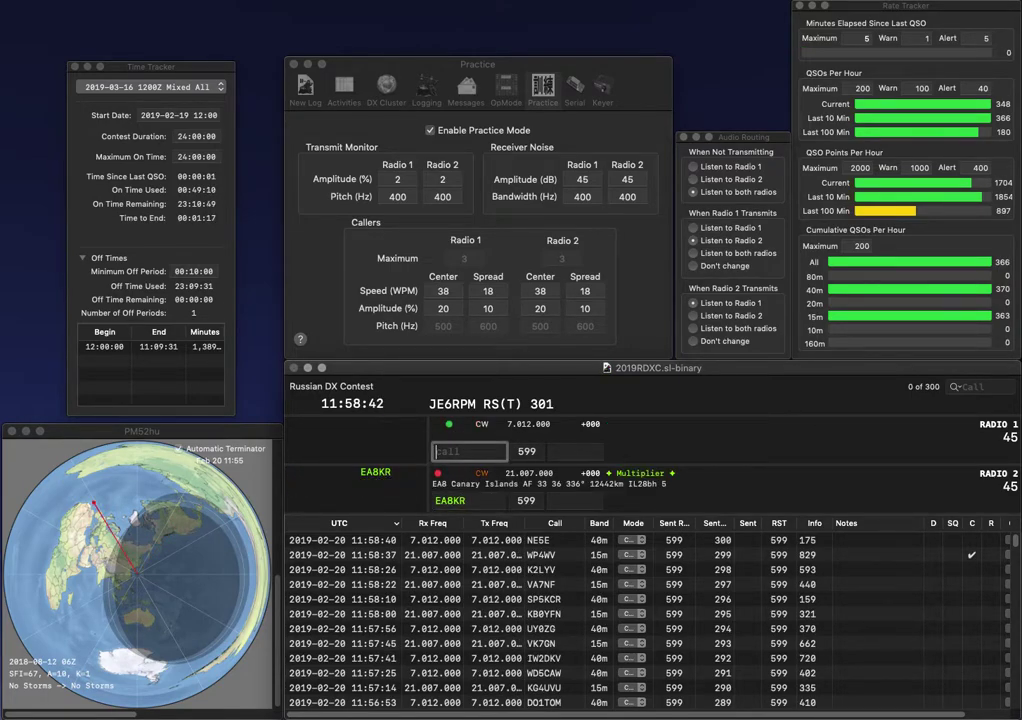
pyautogui.write('N4W')
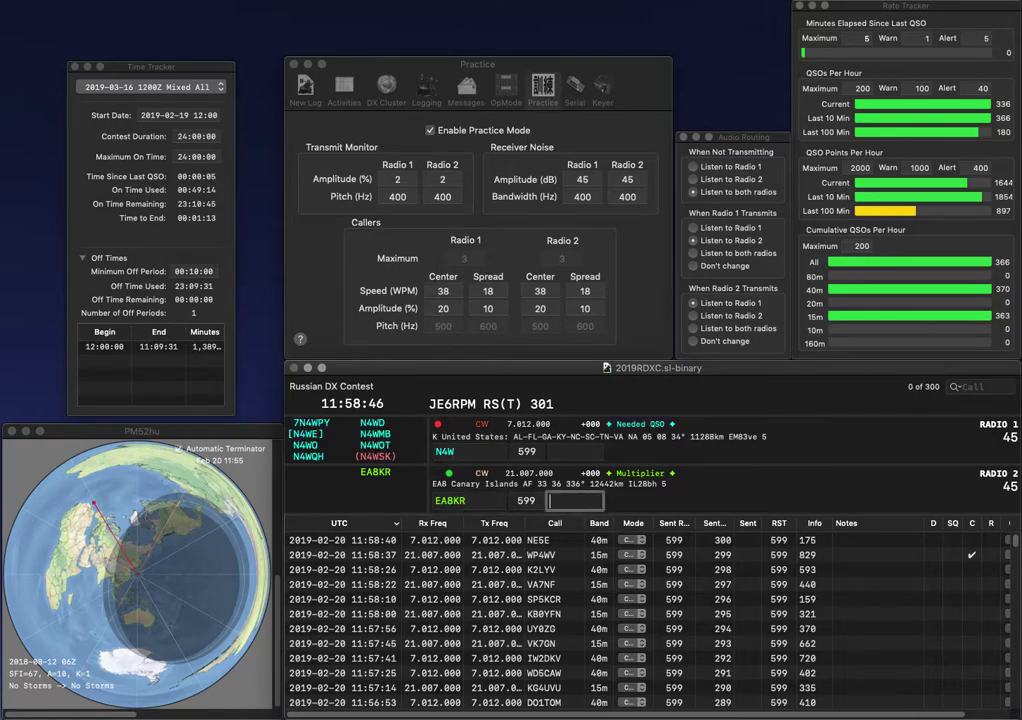
# - Log EA8KR on Radio 2 with exchange 140 and change the call on Radio 1 to N4APW
pyautogui.write('140')
pyautogui.press('Return')
pyautogui.press('Left')
pyautogui.write('AP')
pyautogui.press('Return')
pyautogui.write('KN')
pyautogui.press('Return')
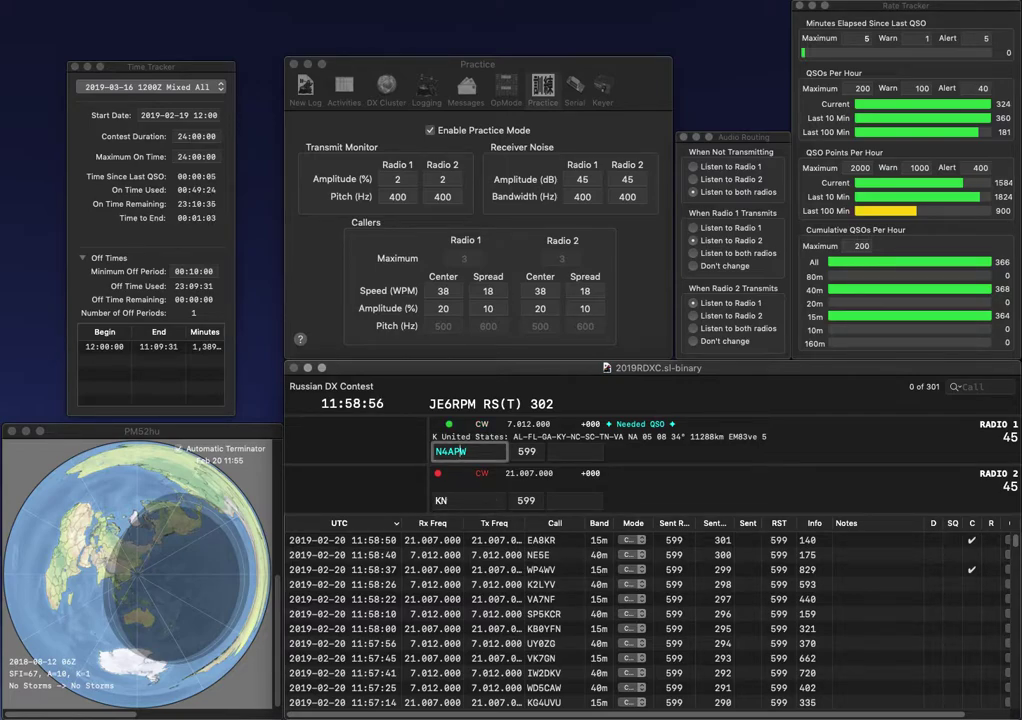
pyautogui.press('BackSpace')
pyautogui.write('O')
pyautogui.press('Return')
# - Complete the call on Radio 2 as KN1M and send it to the caller
pyautogui.press('BackSpace')
pyautogui.write('N1M')
pyautogui.press('Return')
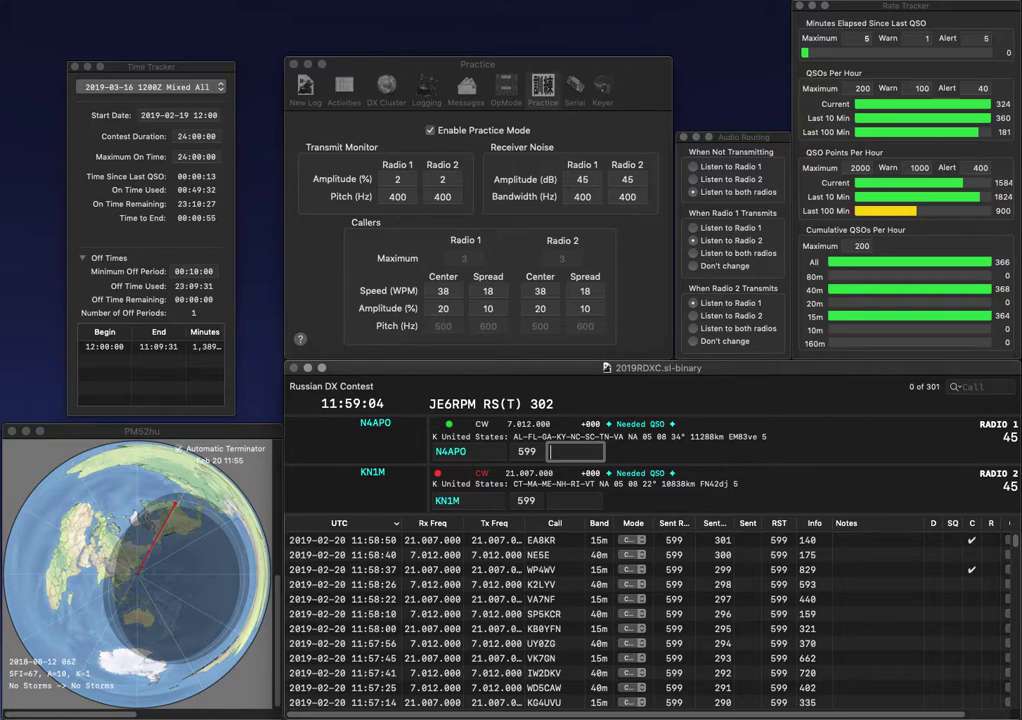
pyautogui.write('293')
pyautogui.press('Return')
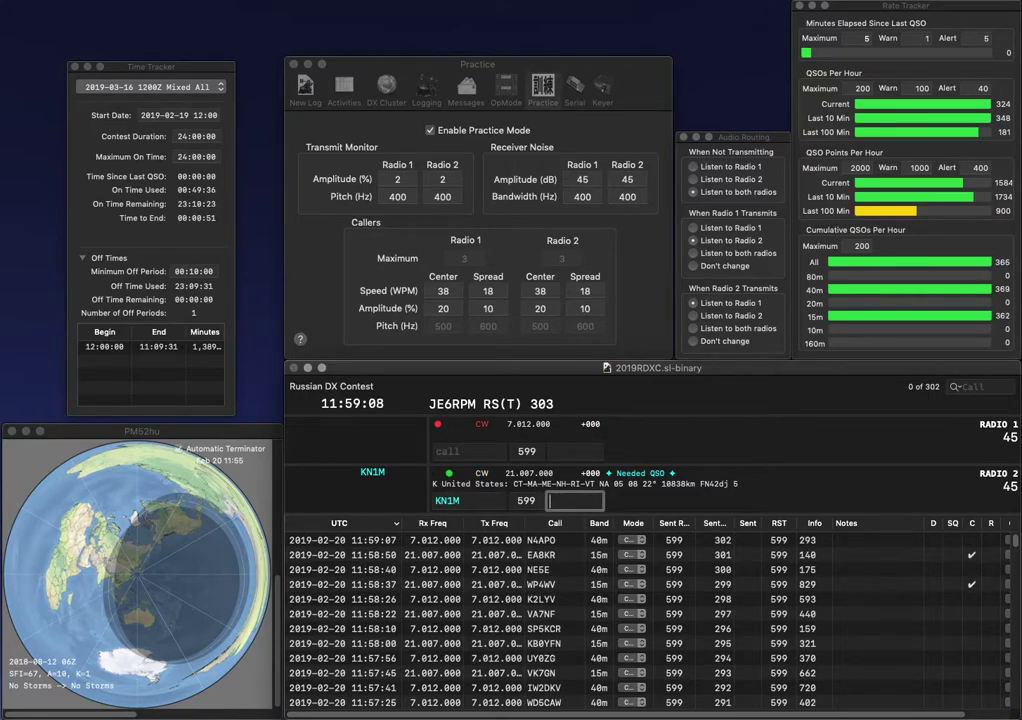
pyautogui.write('618')
pyautogui.press('Return')
# - Enter and send the partial calls RHL on Radio 1 and EMA on Radio 2
pyautogui.write('RH')
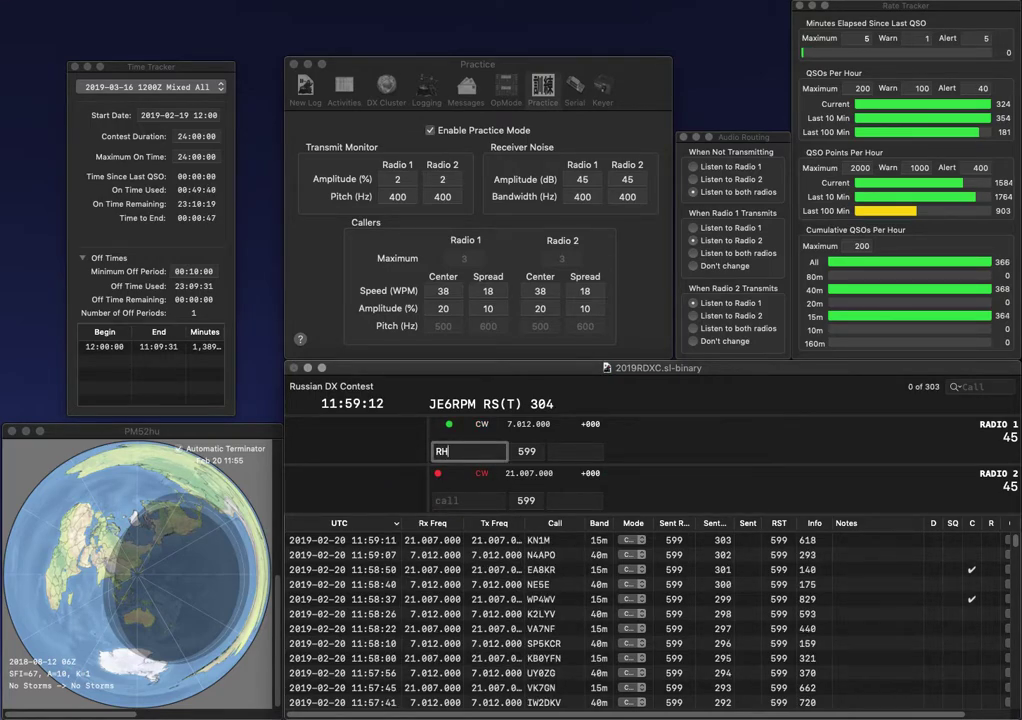
pyautogui.write('L')
pyautogui.press('Return')
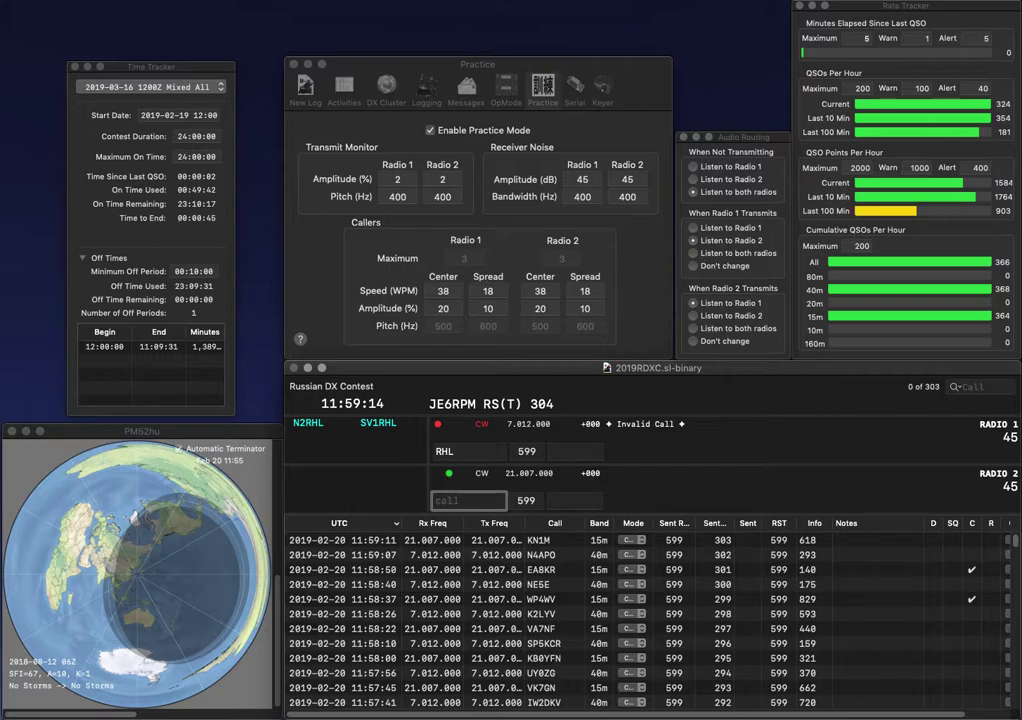
pyautogui.write('EMA')
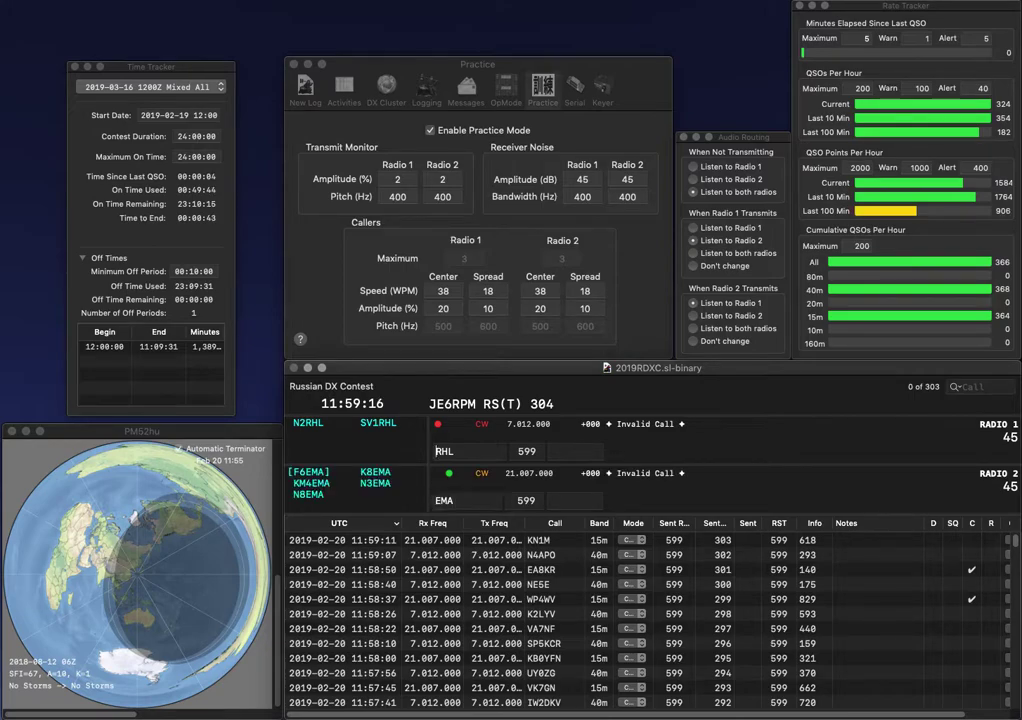
pyautogui.press('Return')
# - Complete the calls as N2RHL on Radio 1 and N3EMA on Radio 2 and send them
pyautogui.press('Home')
pyautogui.write('N2')
pyautogui.press('Return')
pyautogui.press('Home')
pyautogui.write('N3')
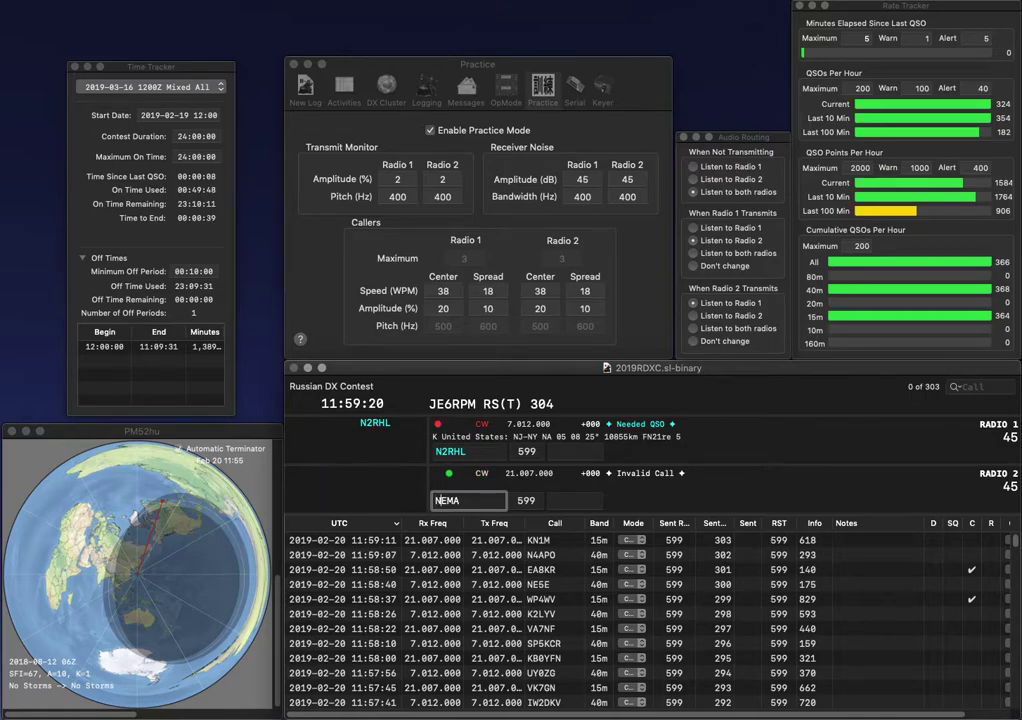
pyautogui.press('Return')
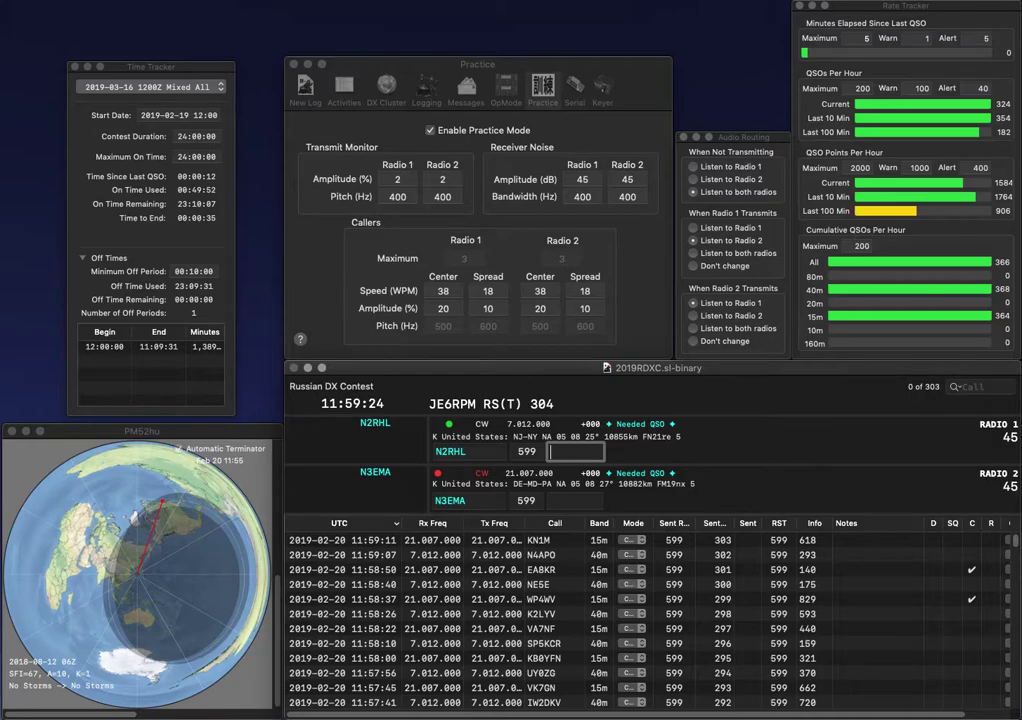
# - Log N2RHL on Radio 1 with exchange 679 and N3EMA on Radio 2 with exchange 953
pyautogui.write('679')
pyautogui.press('Return')
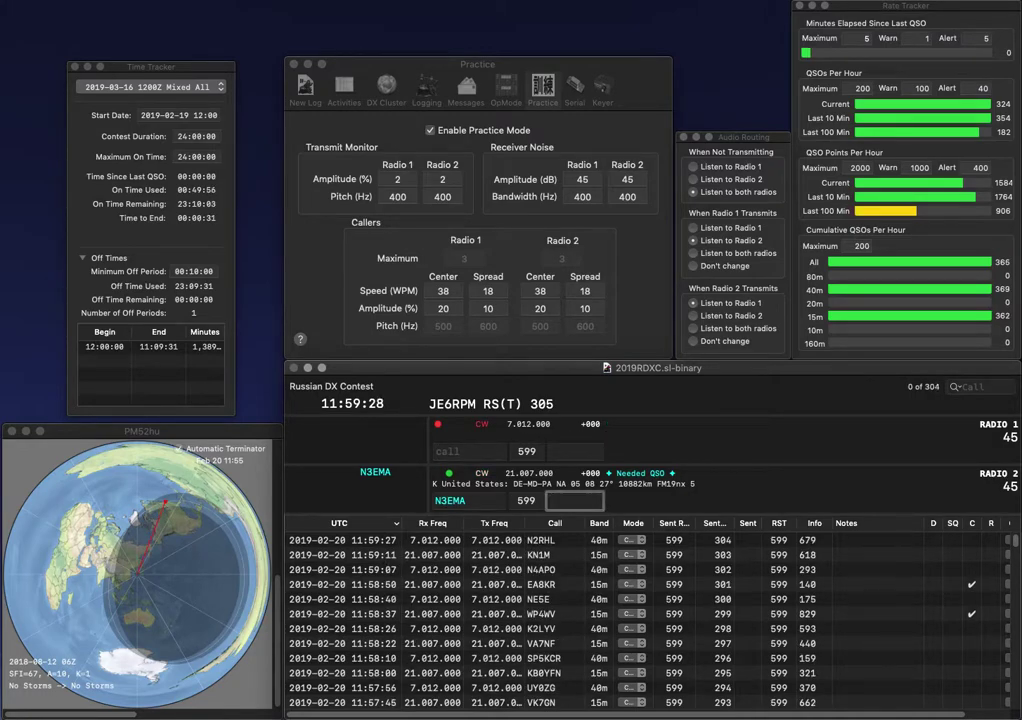
pyautogui.write('3')
pyautogui.press('Return')
# - Turn off practice mode to end the simulated contest session
pyautogui.click(431, 131)
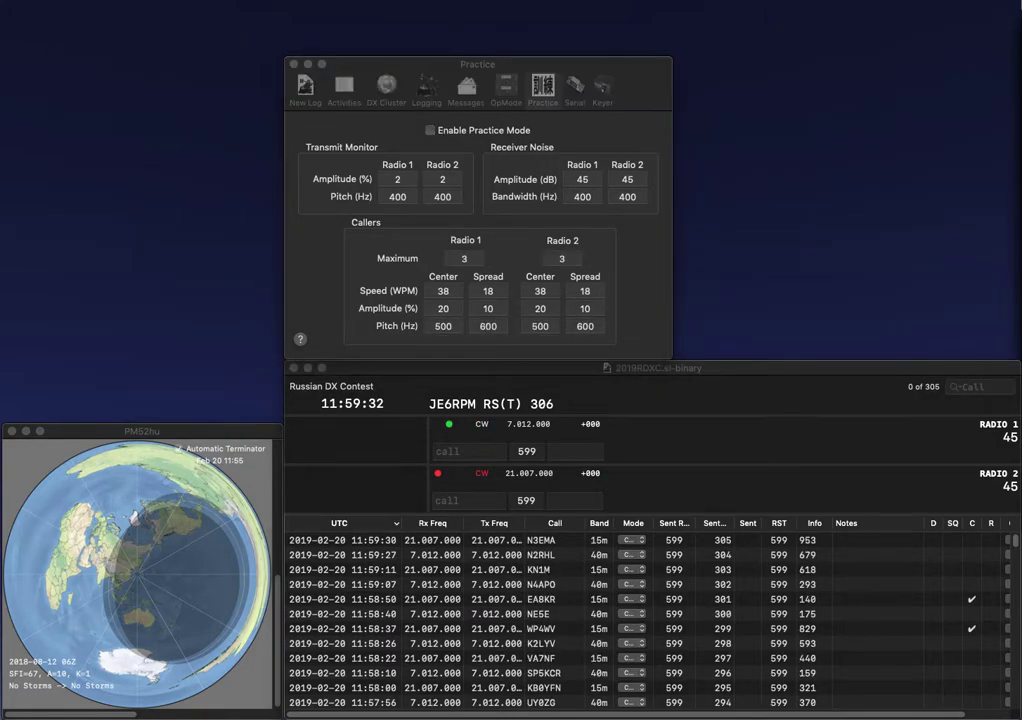